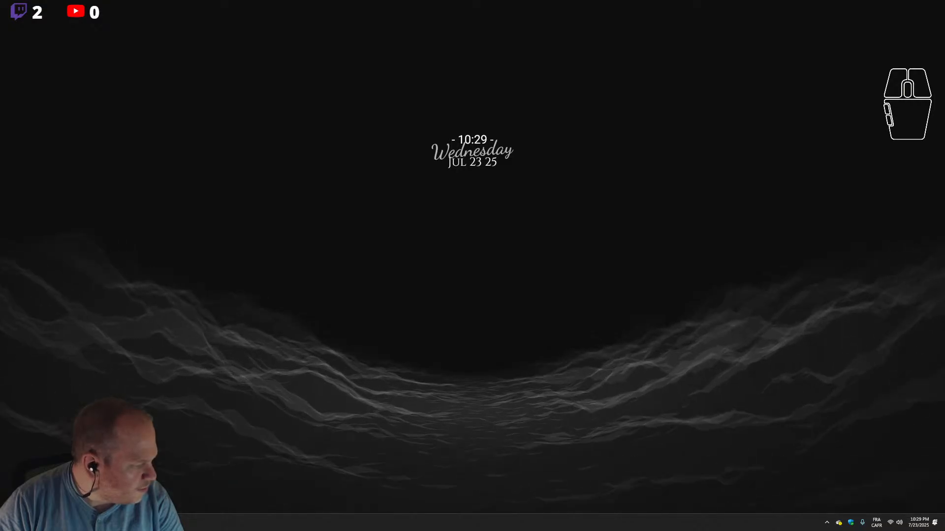
scroll(472, 266, "down", 2)
scroll(472, 265, "up", 1)
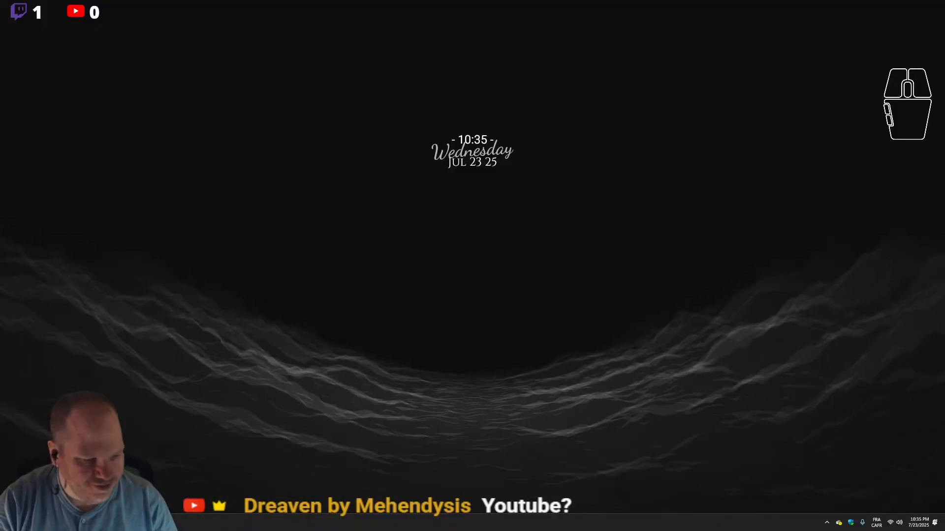
Launch Blender 4.5 and dismiss its splash screen.
key("super")
type("b")
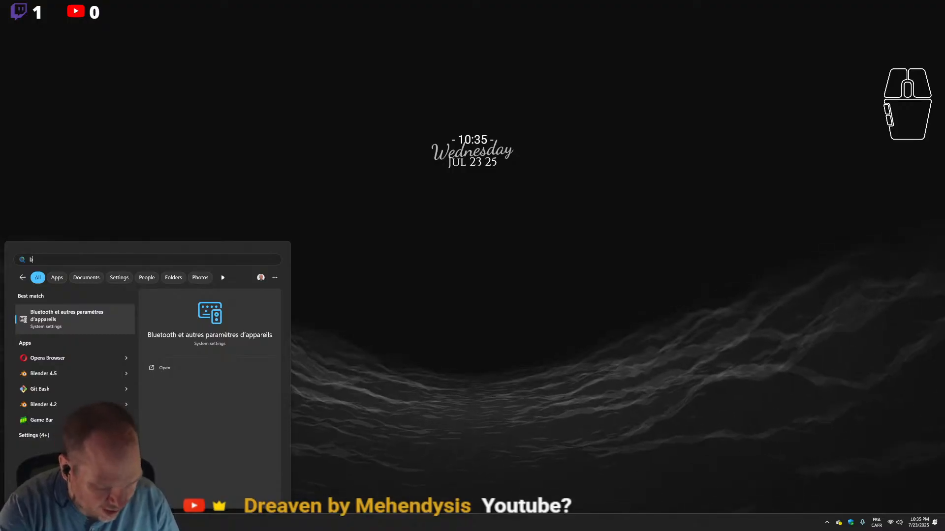
type("lender")
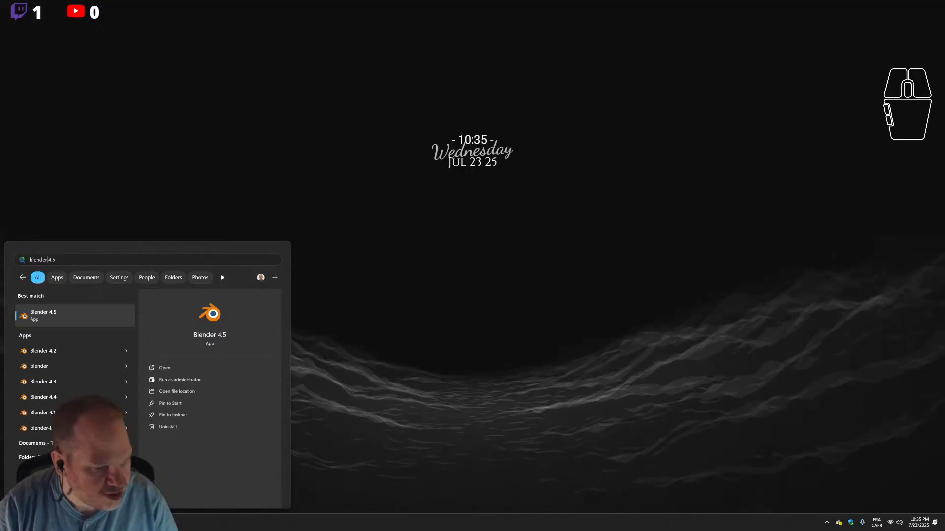
left_click(66, 307)
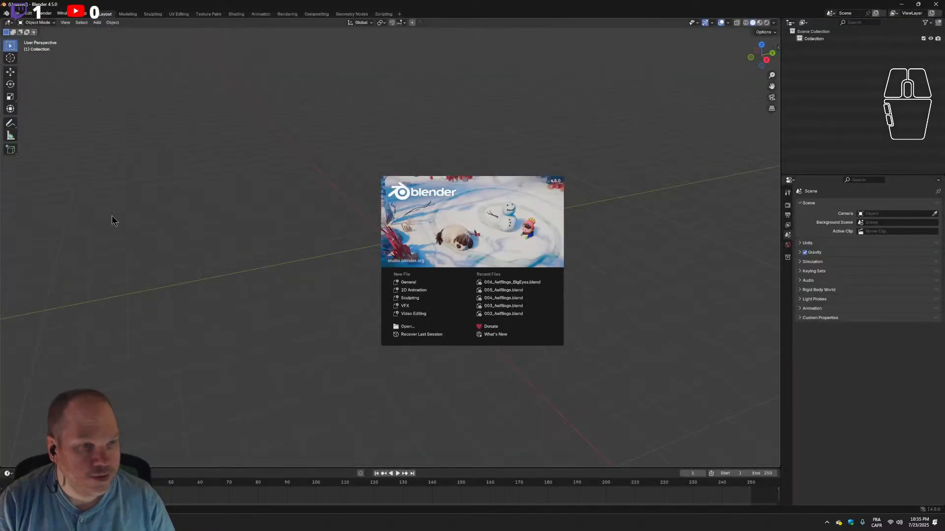
left_click(311, 204)
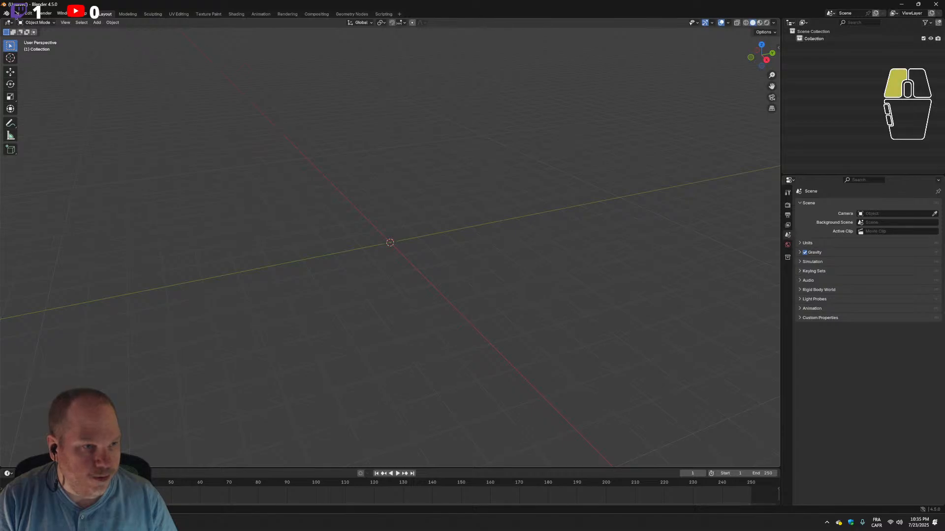
Try to open the recent file 005_Aelflings.blend and check the OneDrive sync status.
left_click(17, 13)
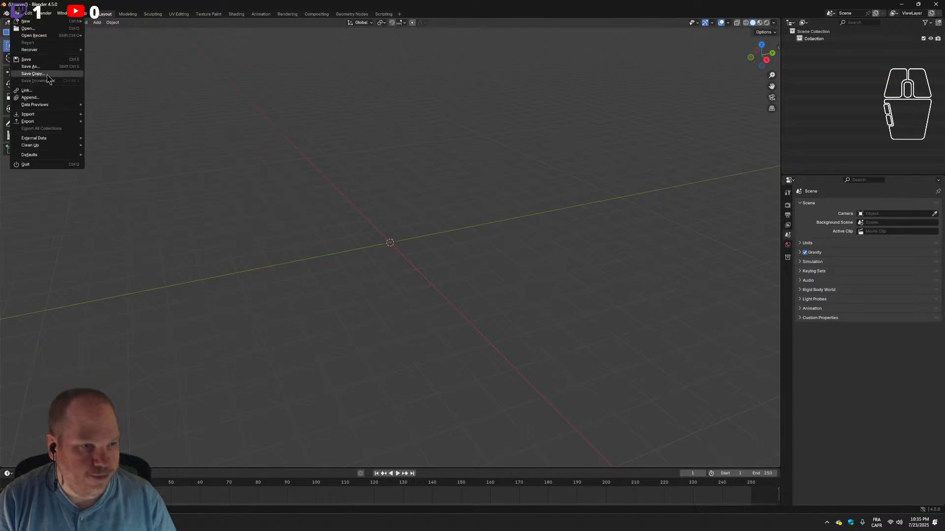
mouse_move(51, 36)
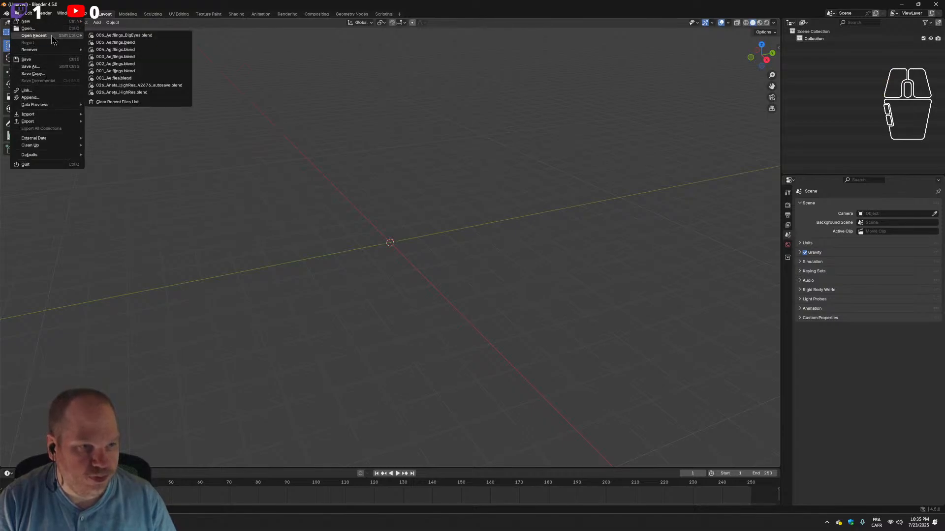
left_click(129, 43)
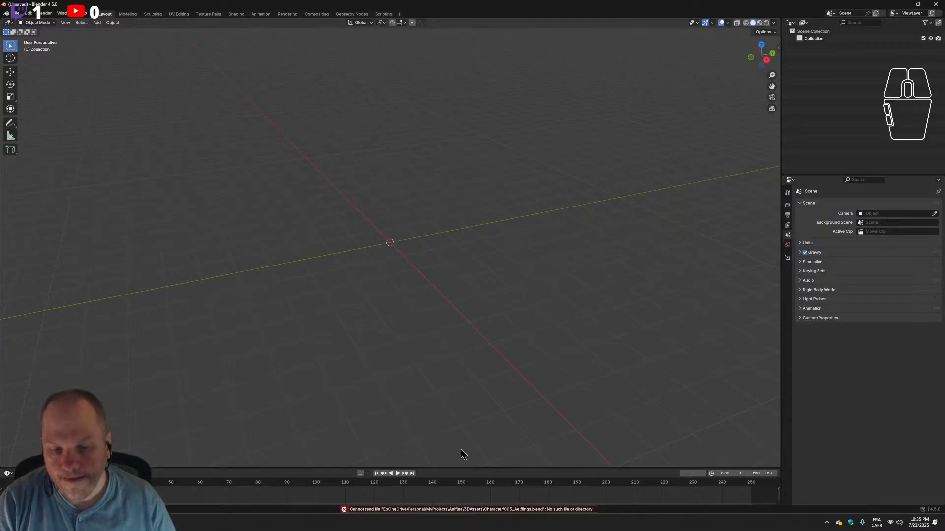
left_click(839, 523)
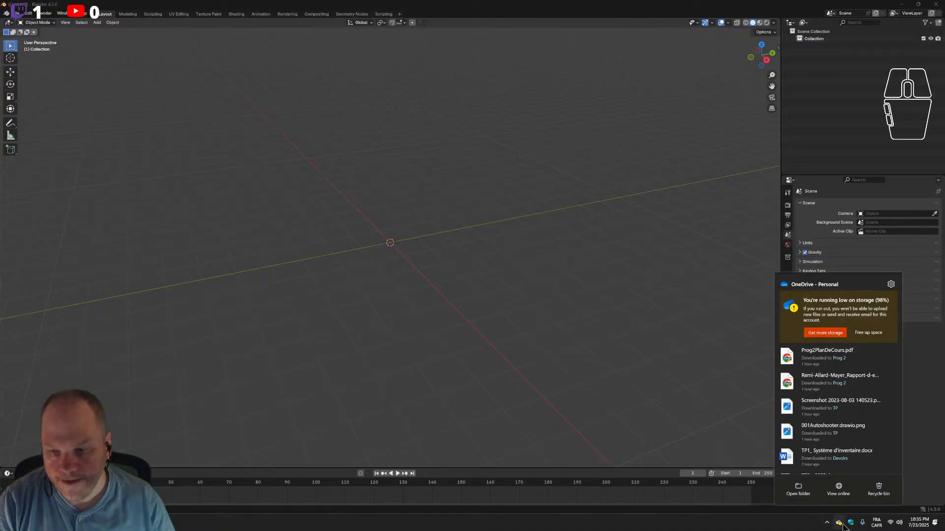
left_click(843, 526)
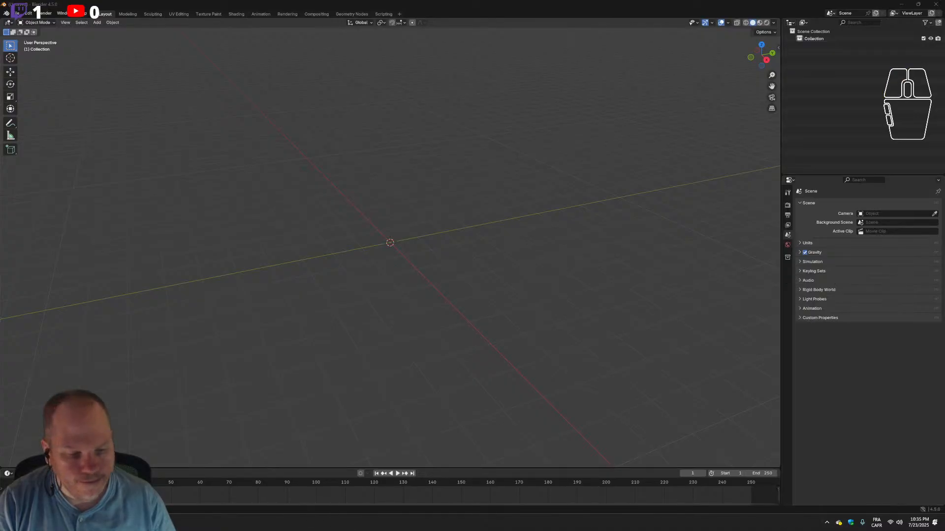
Switch to File Explorer and open 005_Aelflings_CleanModifBody.blend from the project's Character folder.
key("super+e")
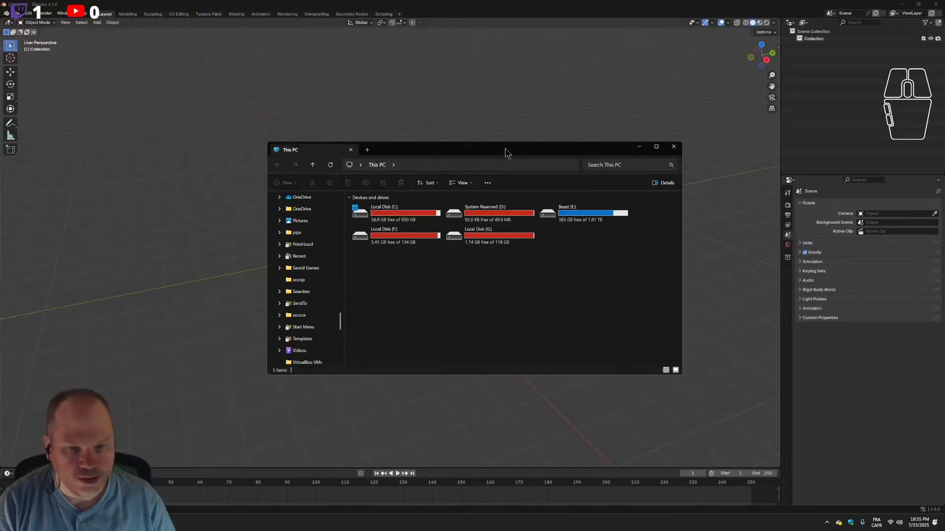
left_click_drag(506, 150, 0, 364)
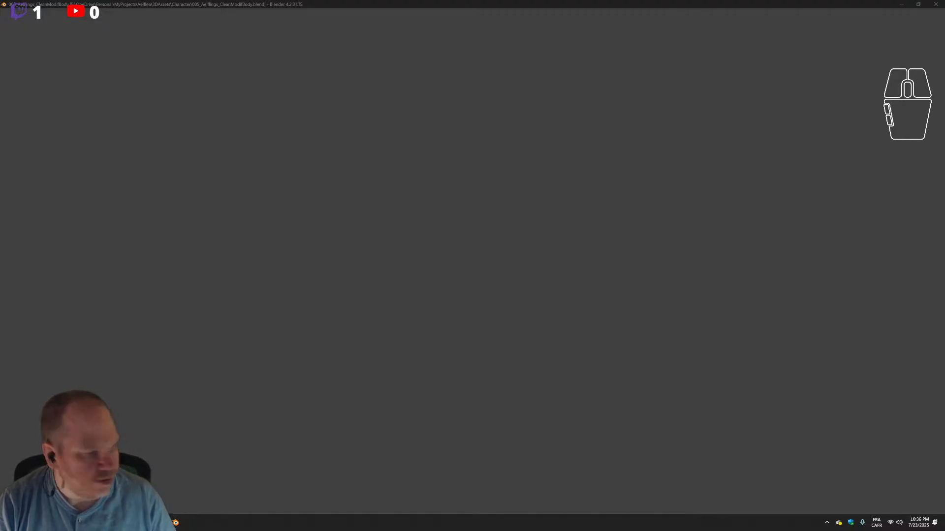
left_click(485, 314)
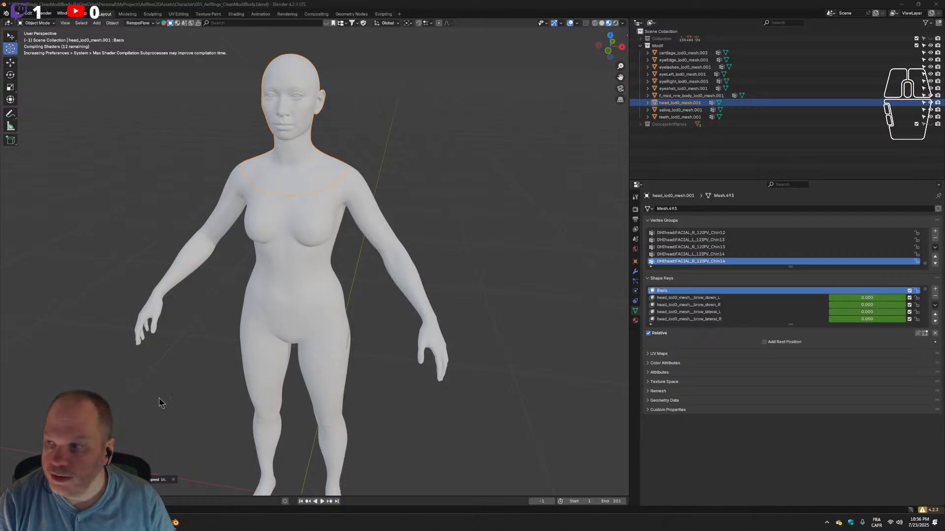
Display the character in Material Preview shading and frame the body from the front.
left_click(608, 23)
middle_click_drag(405, 159, 388, 125)
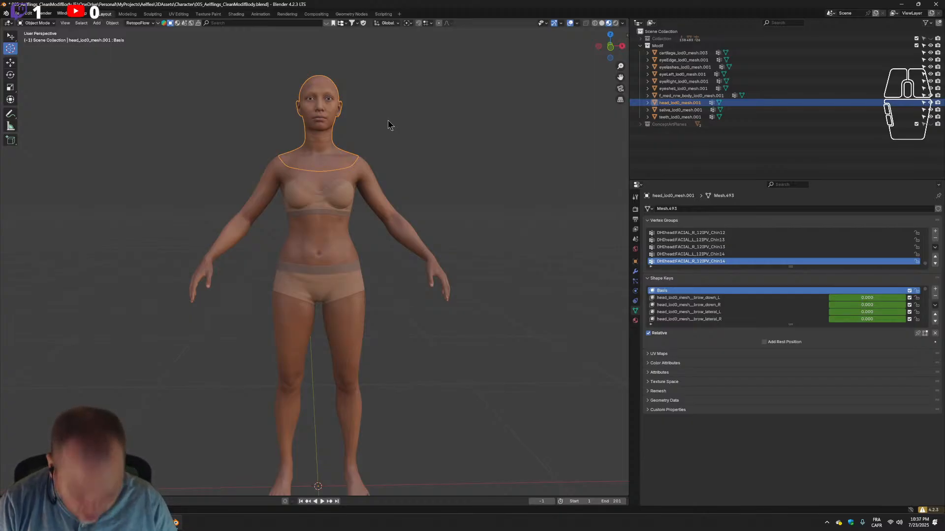
scroll(387, 124, "up", 4)
scroll(385, 130, "down", 3)
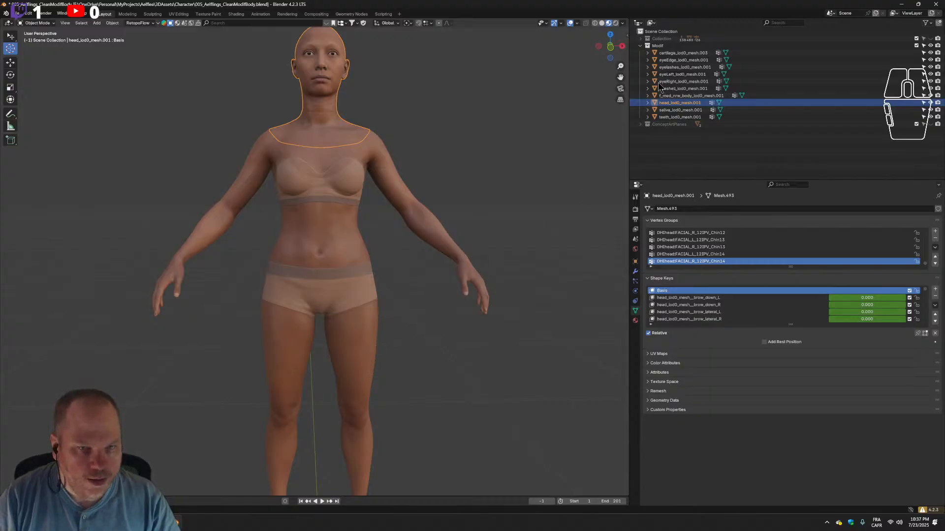
Look at the viewport shading options and widen the 3D viewport against the outliner and properties area.
left_click(623, 23)
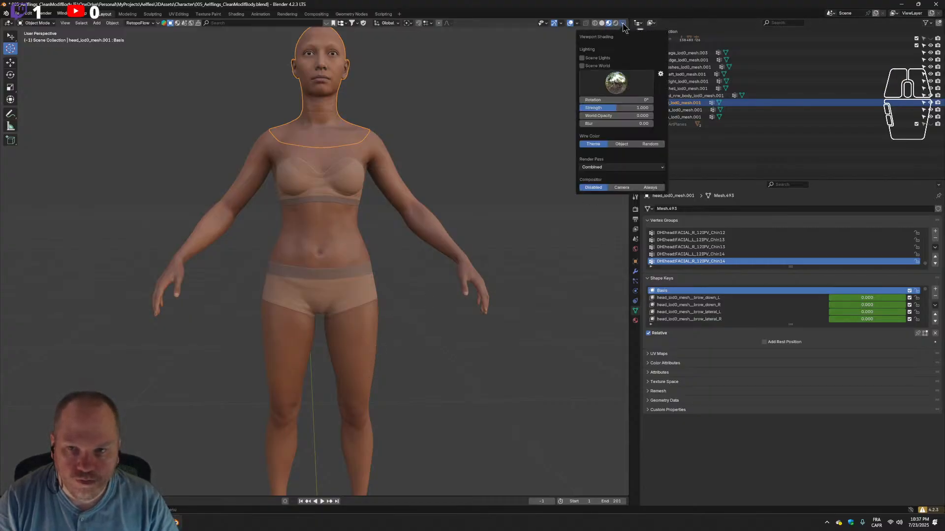
left_click_drag(628, 33, 679, 41)
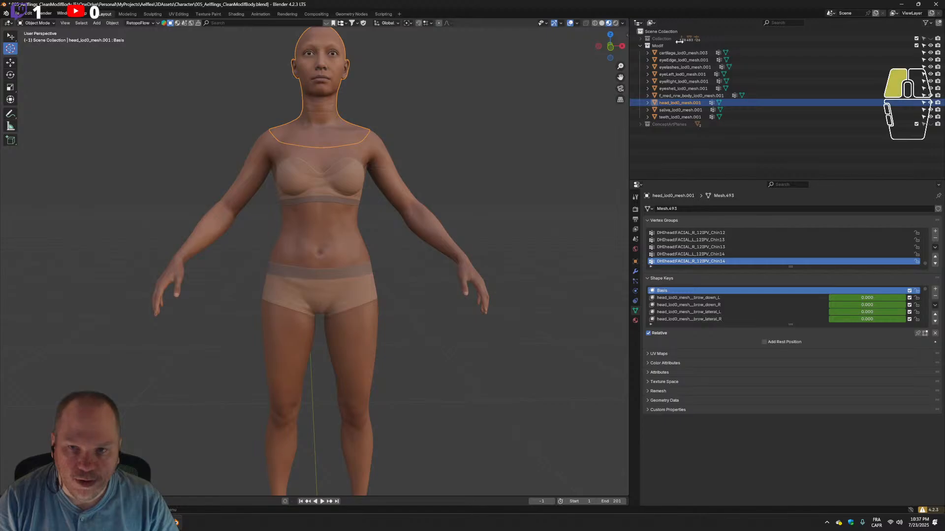
left_click(632, 53)
left_click_drag(629, 57, 645, 57)
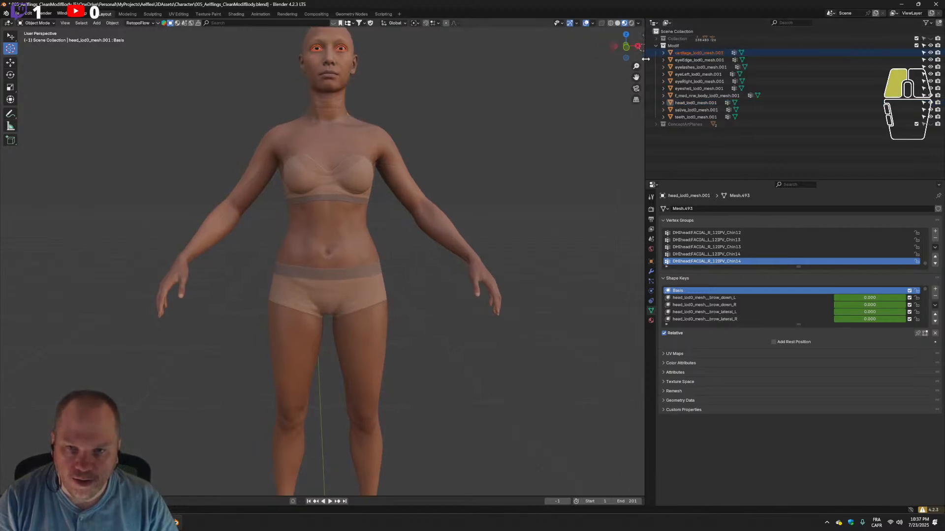
Place the 3D cursor at the world origin between the character's feet in the front orthographic view.
scroll(282, 326, "down", 4)
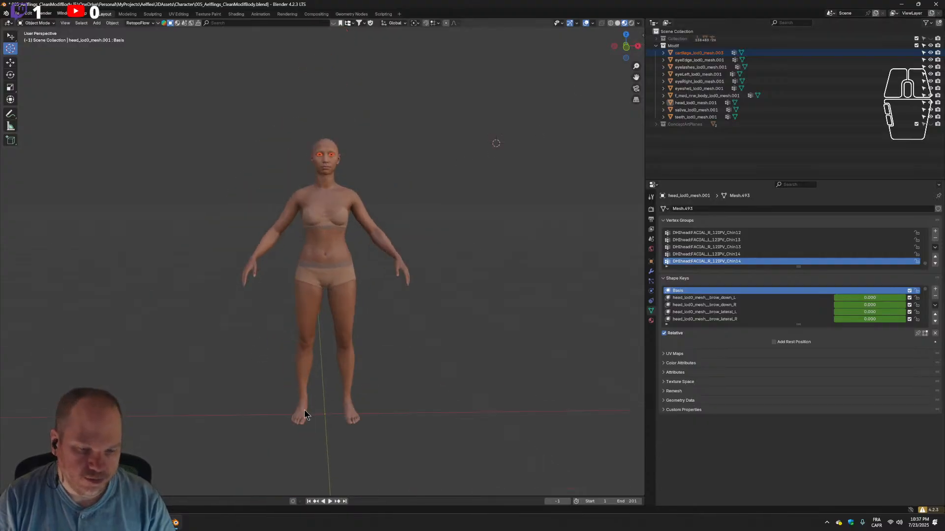
middle_click_drag(321, 415, 461, 343)
key("KP_1")
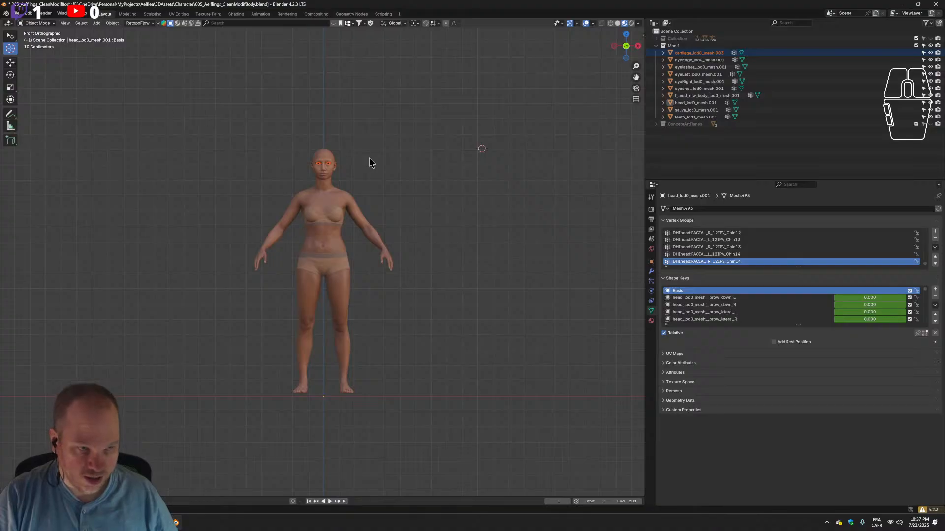
mouse_move(460, 152)
left_mouse_down()
mouse_move(461, 325)
mouse_move(468, 296)
left_mouse_up()
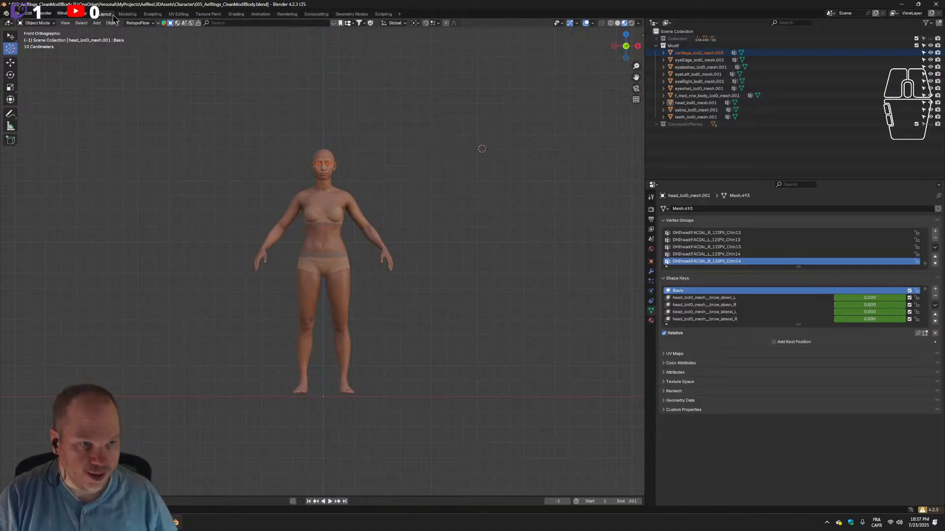
left_click_drag(483, 149, 338, 407)
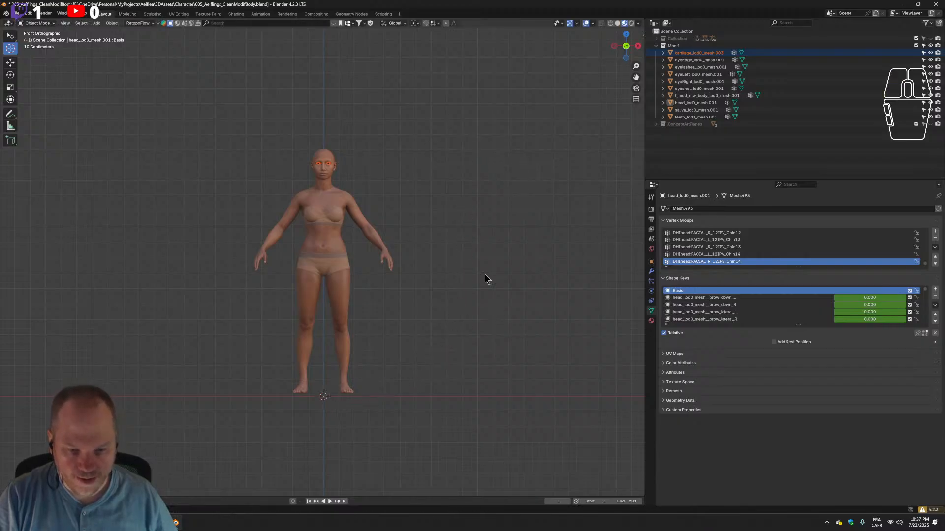
Align the 3D cursor with the world origin in the right orthographic view and activate the Move tool.
middle_click_drag(460, 293, 379, 291)
left_click_drag(295, 395, 270, 397)
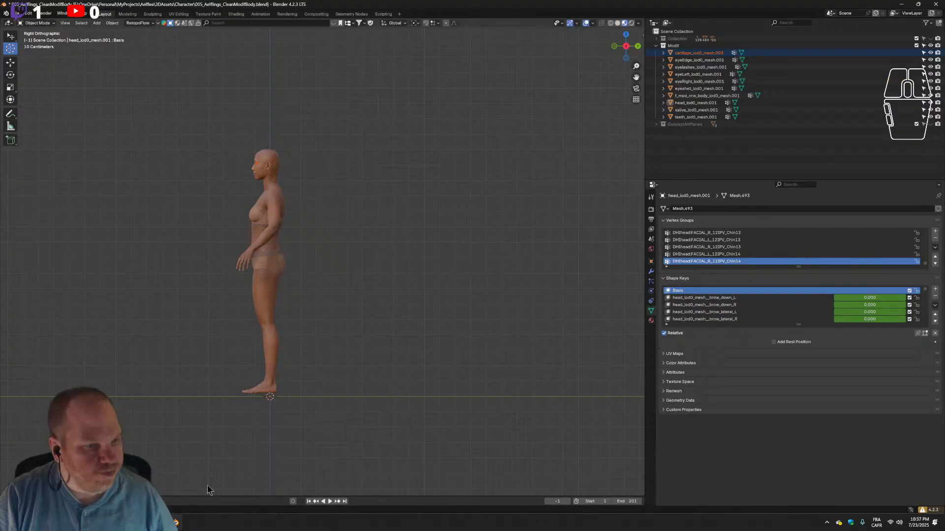
middle_click_drag(279, 291, 353, 289)
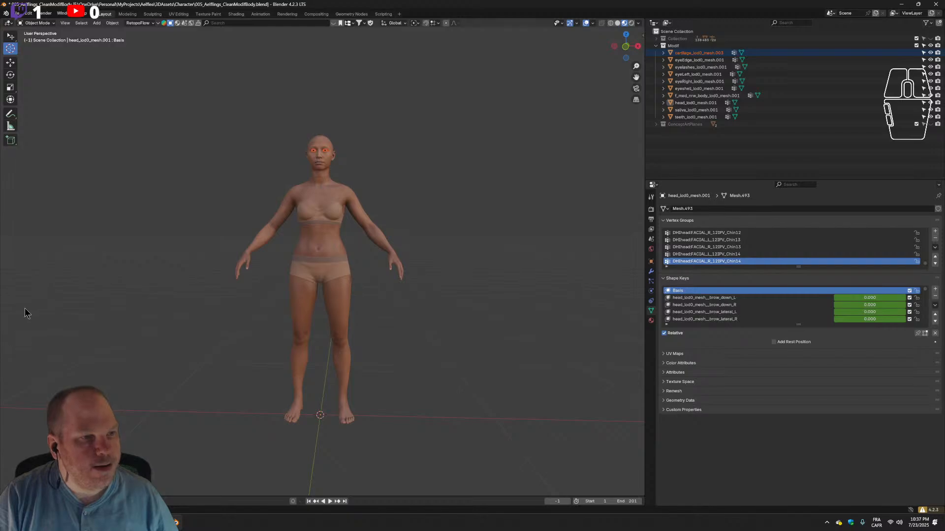
left_click(11, 69)
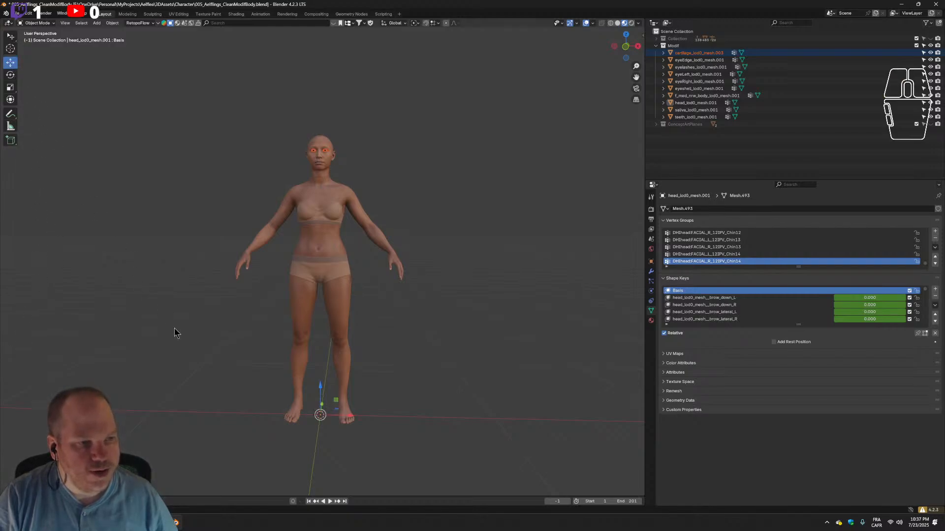
middle_click_drag(174, 333, 194, 337)
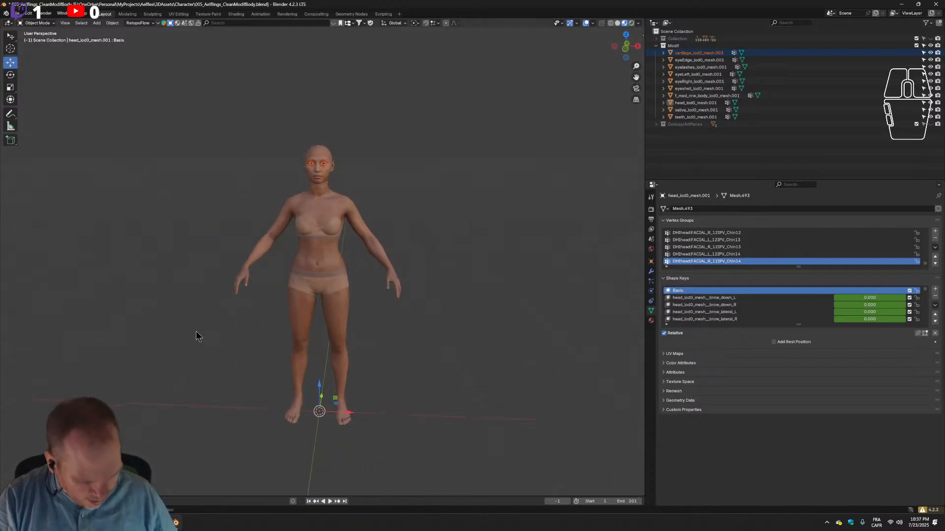
Start saving the file, cancel the overwrite, and close this Blender 4.2 session without saving.
key("ctrl+s")
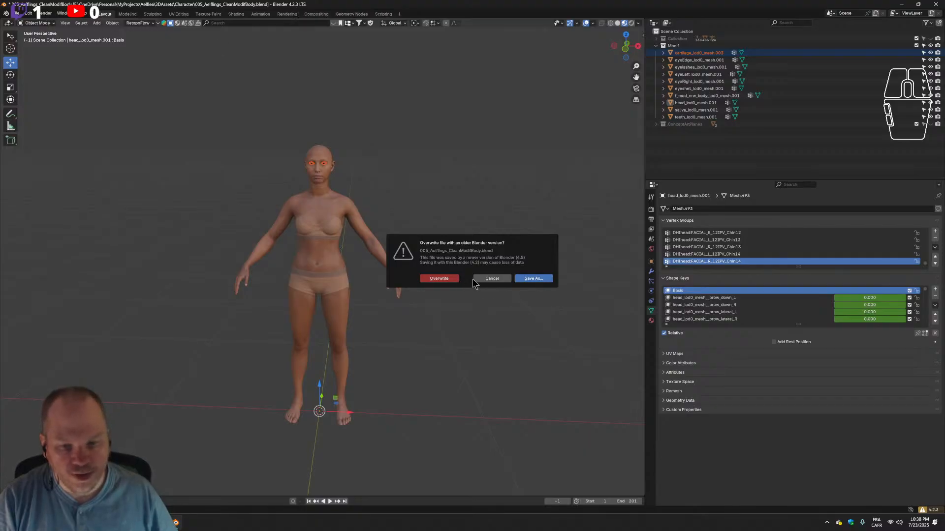
left_click(488, 280)
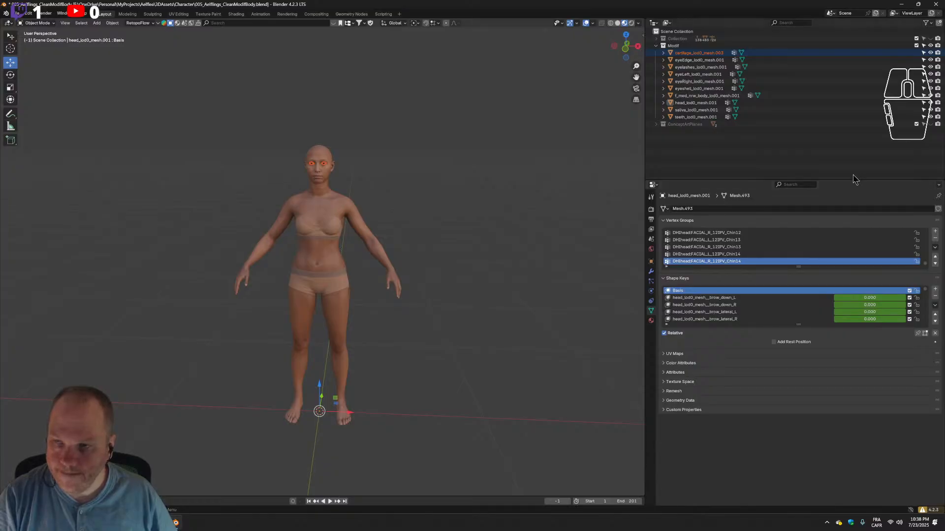
left_click(935, 5)
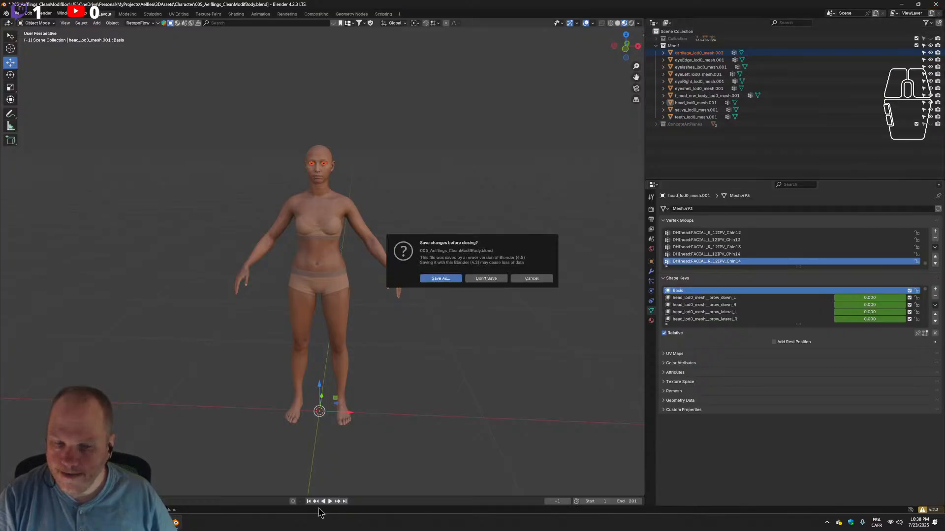
left_click(488, 279)
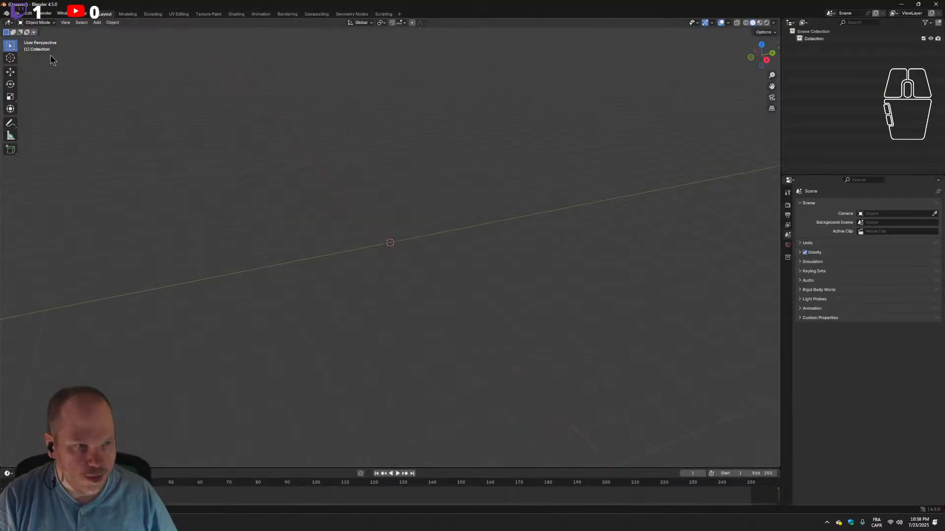
Open 005_Aelflings_CleanModifBody.blend from the Character folder in Blender 4.5 and inspect the upper body.
left_click(28, 14)
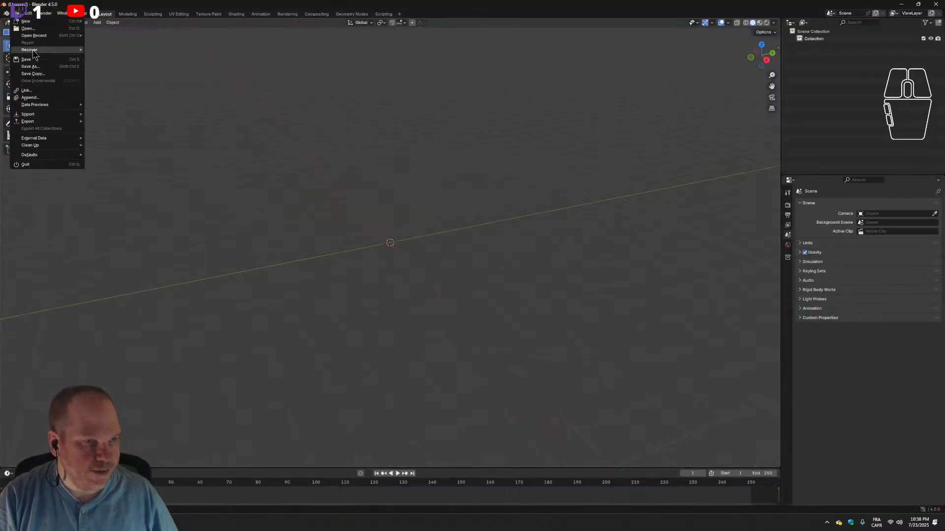
left_click(28, 28)
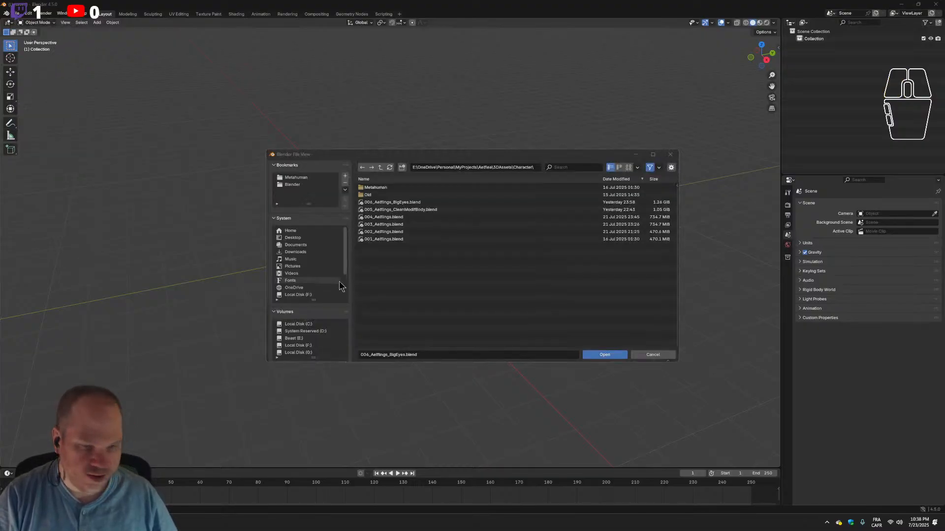
left_click(416, 210)
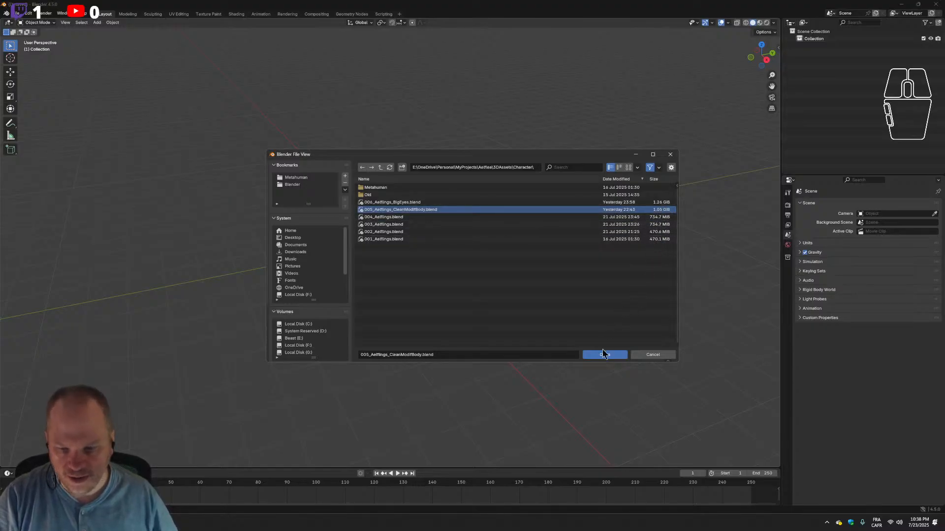
left_click(605, 354)
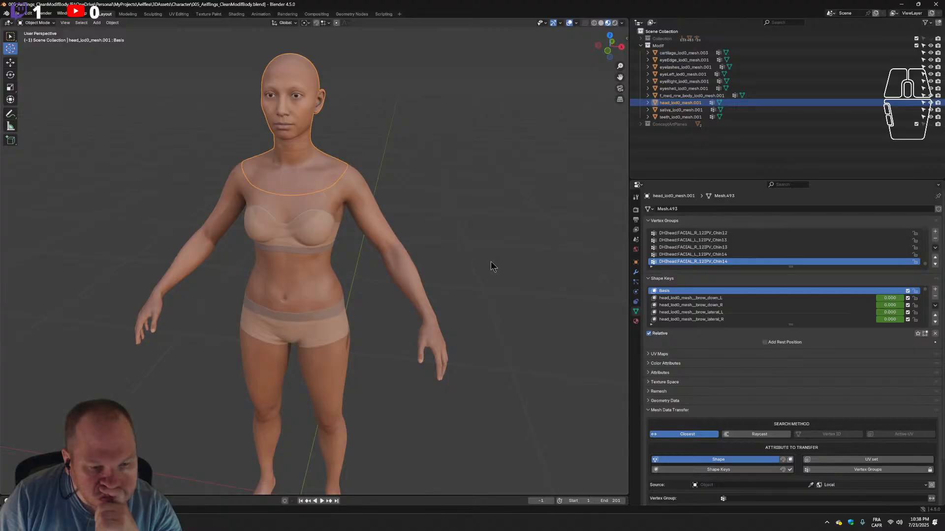
scroll(491, 261, "up", 2)
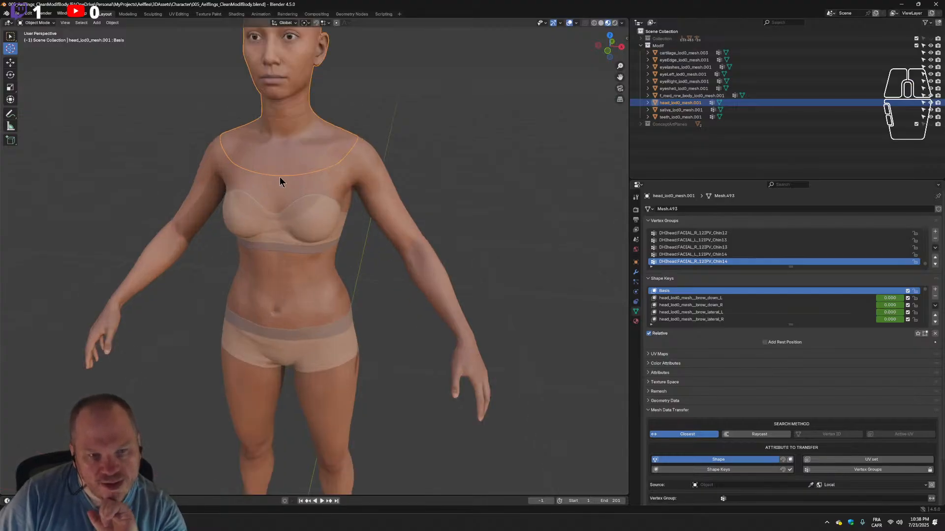
Add a Multiresolution modifier to head_lod0_mesh.001.
scroll(266, 353, "up", 1)
scroll(267, 352, "down", 1)
middle_click_drag(286, 333, 315, 328, "shift")
scroll(312, 329, "up", 1)
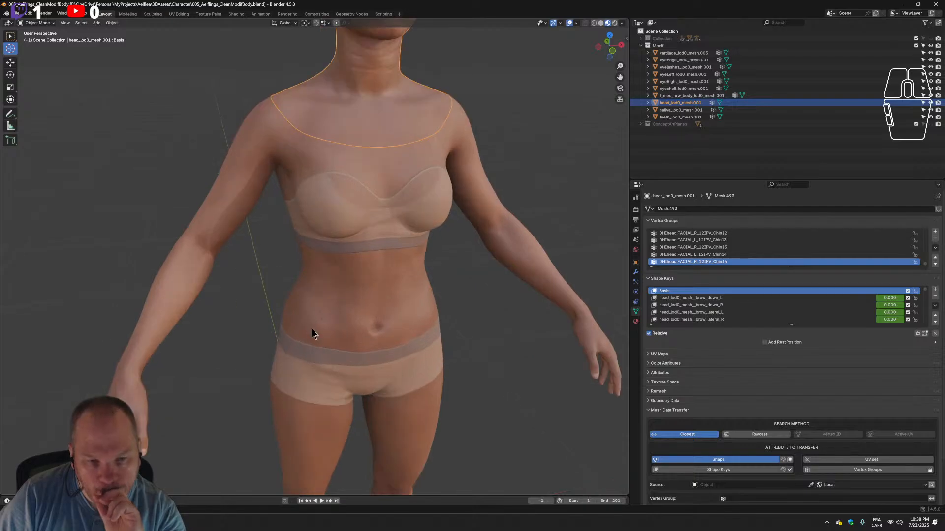
key("KP_Decimal")
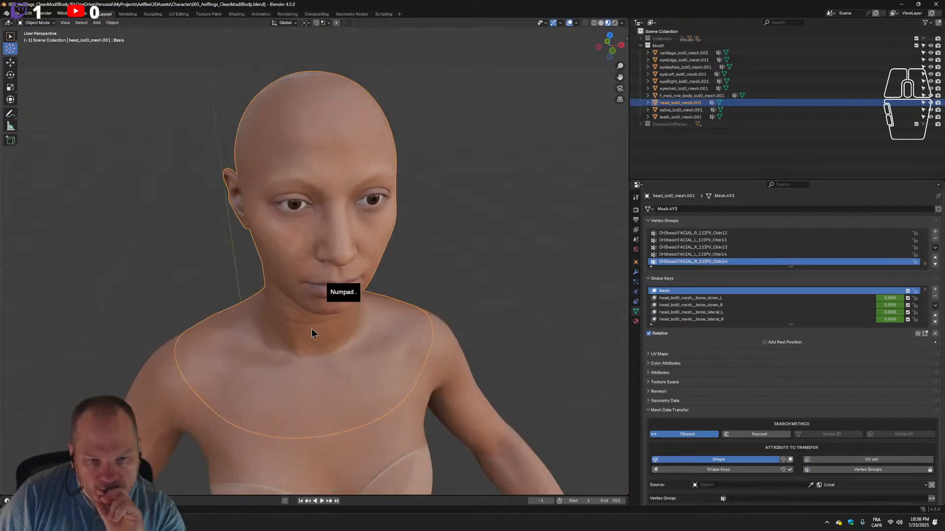
middle_click_drag(348, 370, 306, 357)
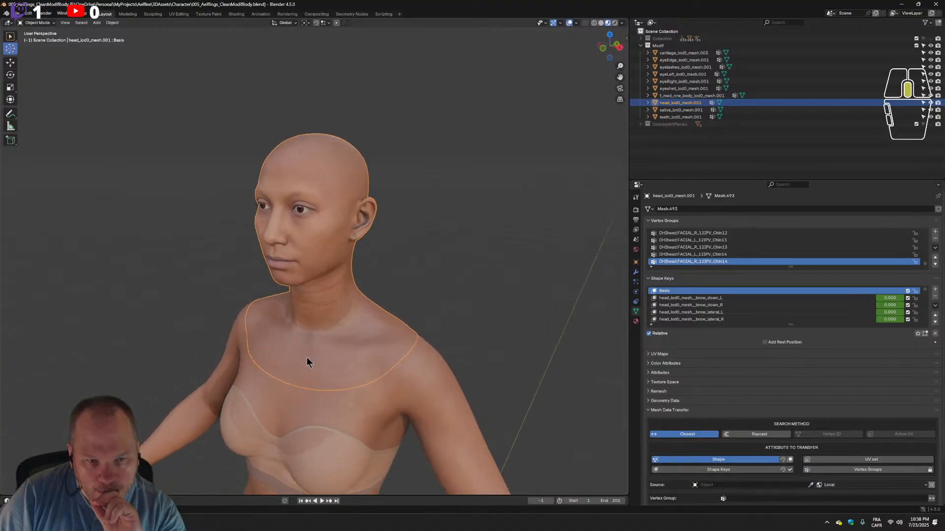
left_click(635, 273)
left_click(819, 209)
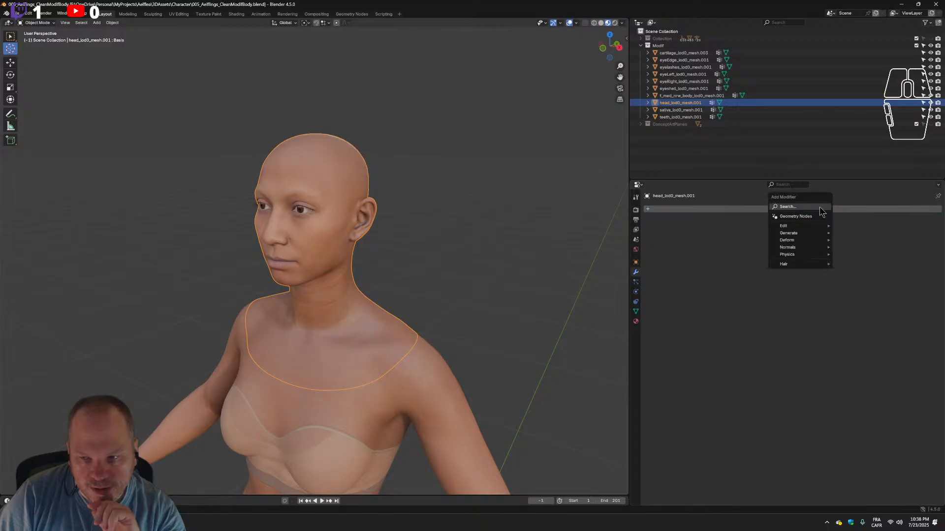
mouse_move(815, 236)
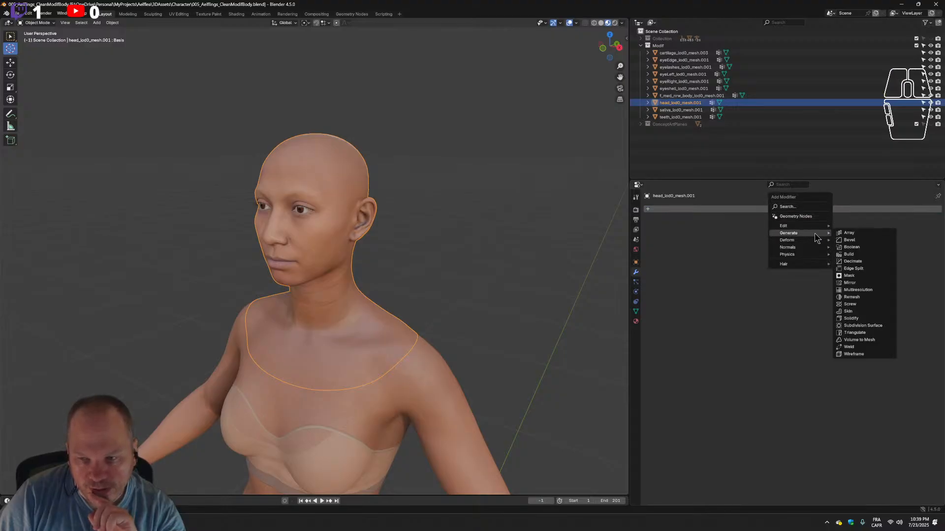
left_click(862, 292)
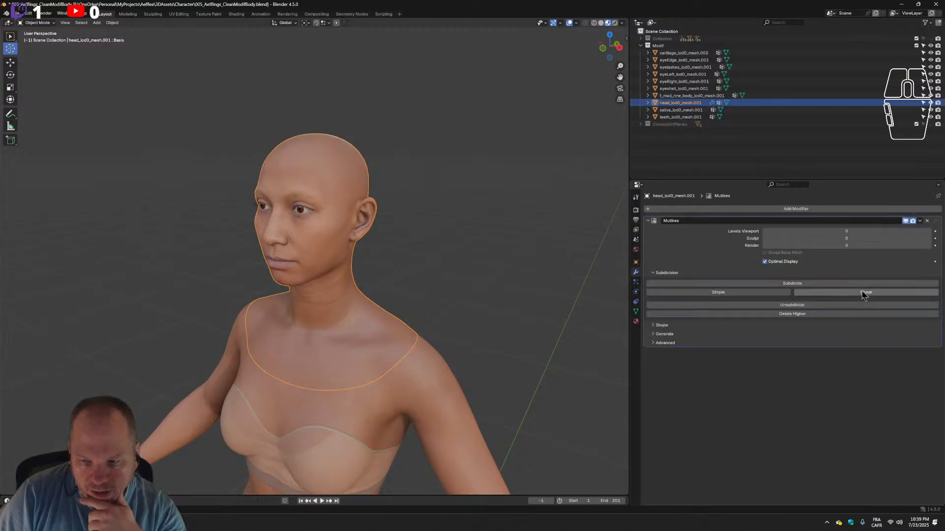
Unsubdivide the head mesh through its Multires modifier and set the modifier's Render and Sculpt levels to 0.
left_click(805, 307)
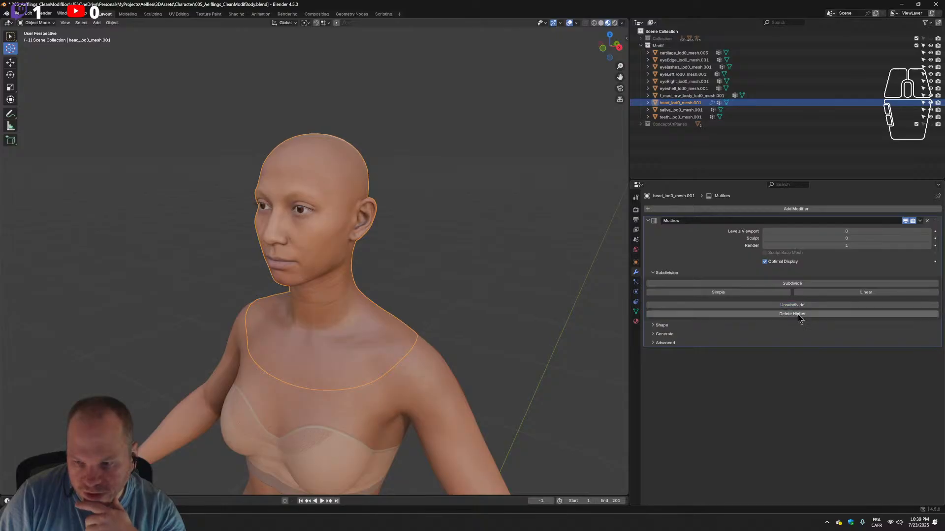
left_click(795, 307)
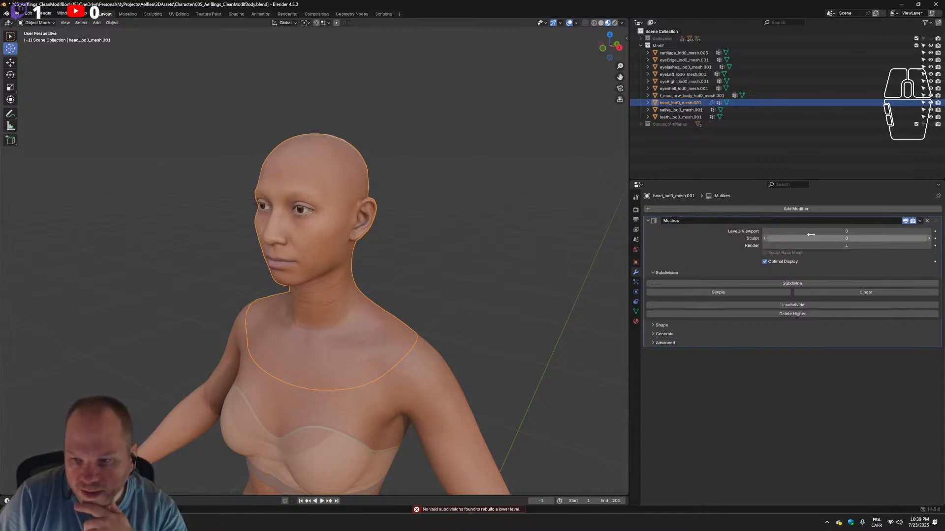
left_click(766, 246)
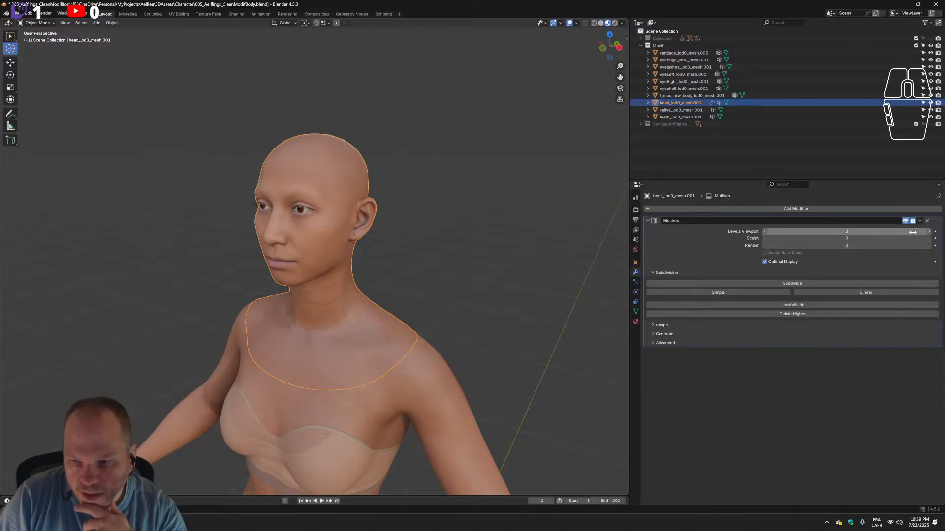
left_click(929, 239)
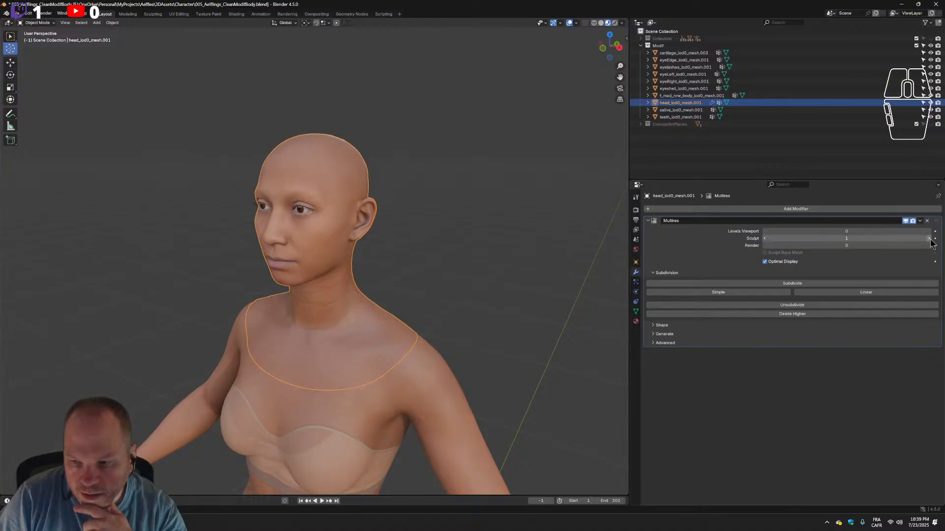
left_click(766, 239)
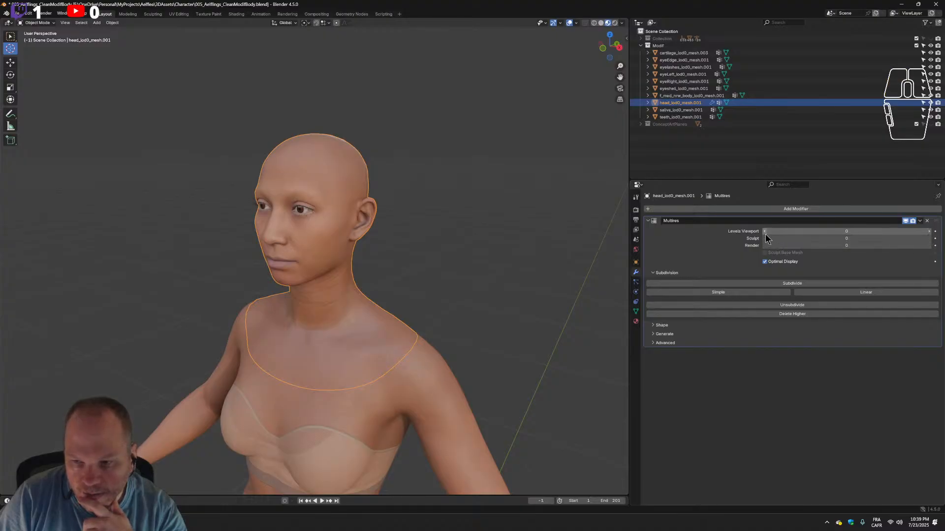
Display the character in wireframe and examine the topology of the head, neck and shoulders.
left_click(594, 23)
middle_click_drag(425, 277, 453, 319)
scroll(453, 319, "up", 2)
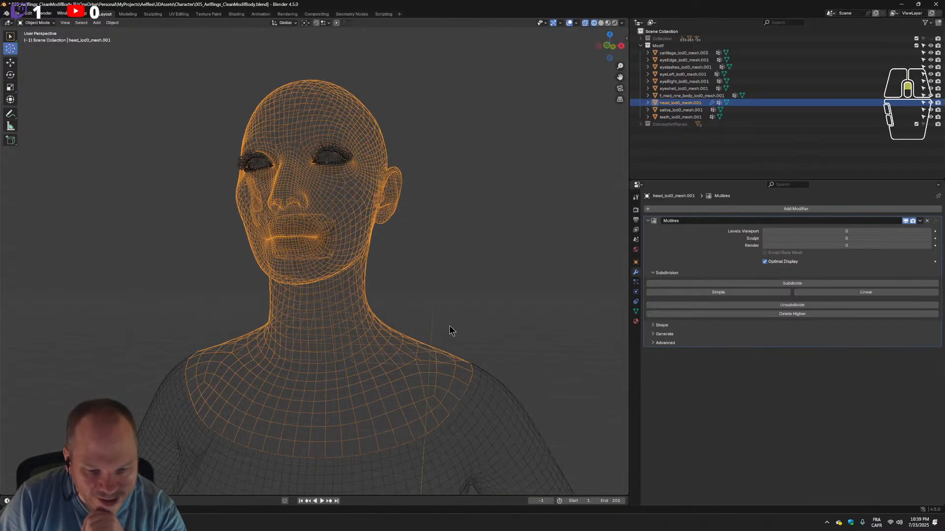
mouse_move(373, 456)
middle_mouse_down()
mouse_move(413, 436)
mouse_move(381, 453)
middle_mouse_up()
middle_click_drag(496, 318, 459, 328)
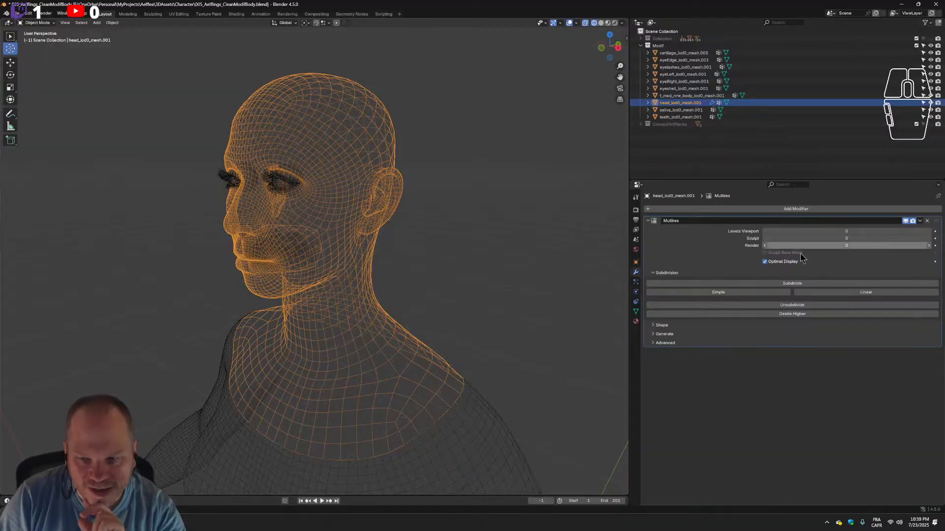
middle_click_drag(477, 351, 495, 348)
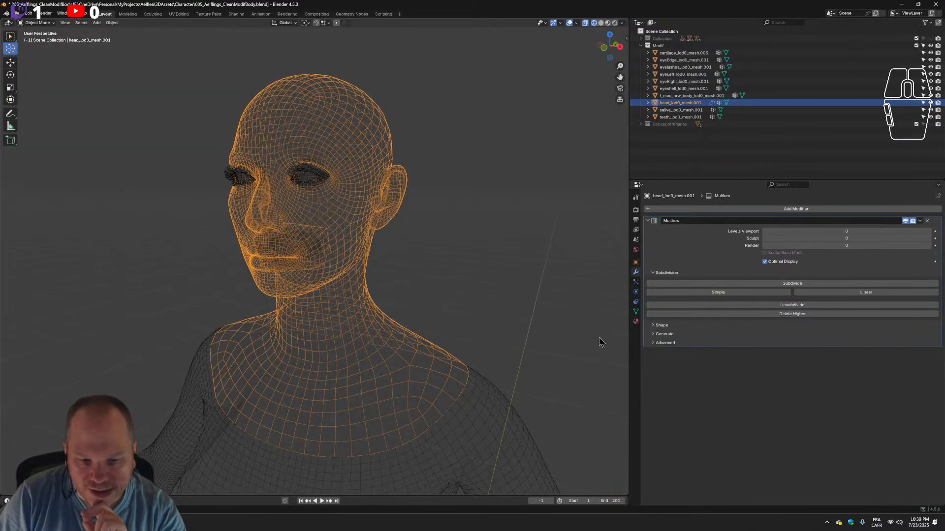
Try to unsubdivide the head once more and examine its mesh in the Modeling workspace before returning to Layout.
left_click(795, 307)
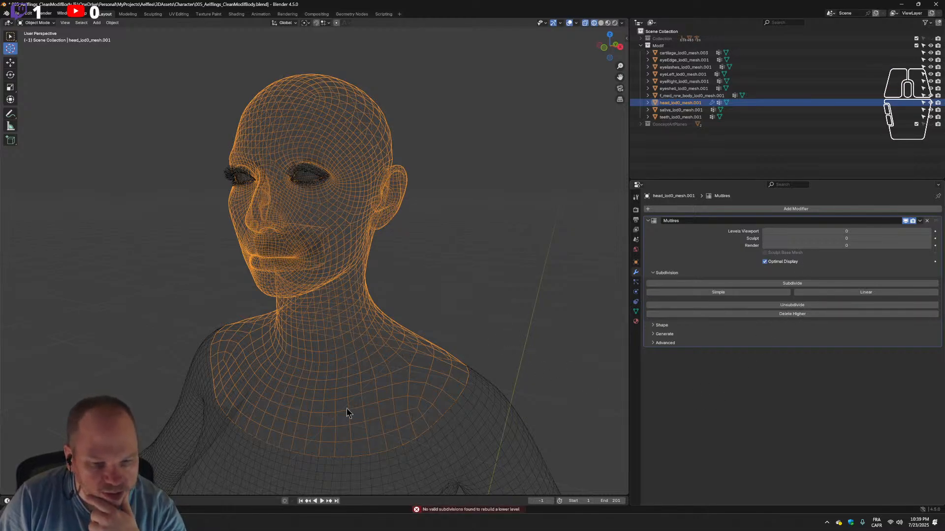
middle_click_drag(442, 296, 464, 320)
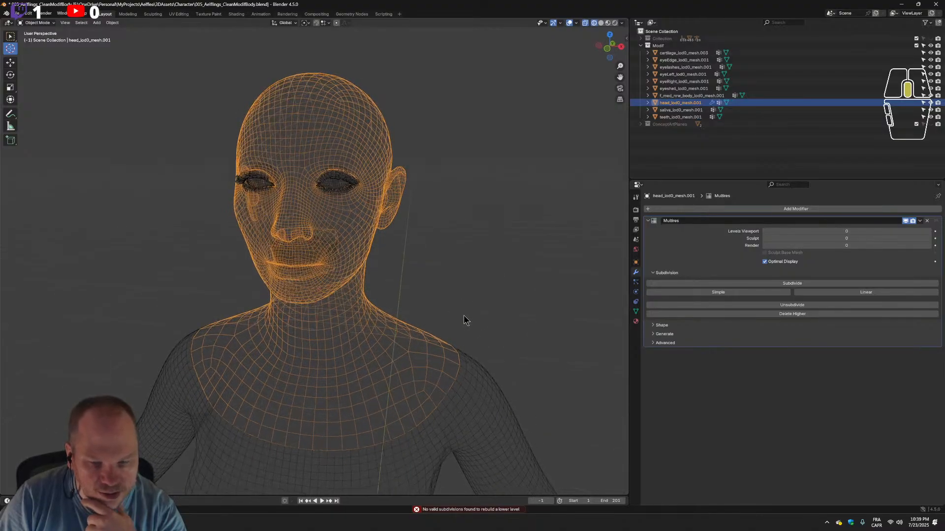
scroll(462, 318, "down", 2)
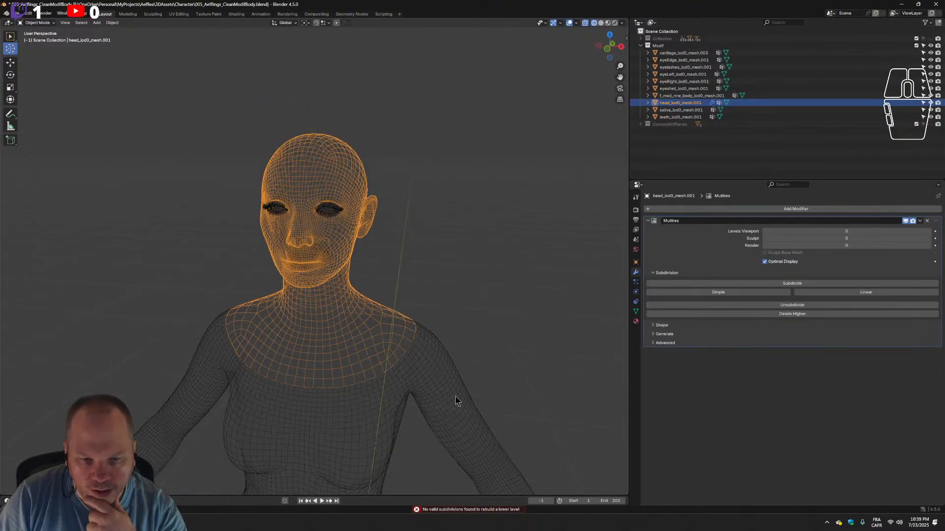
left_click(126, 14)
scroll(459, 340, "up", 5)
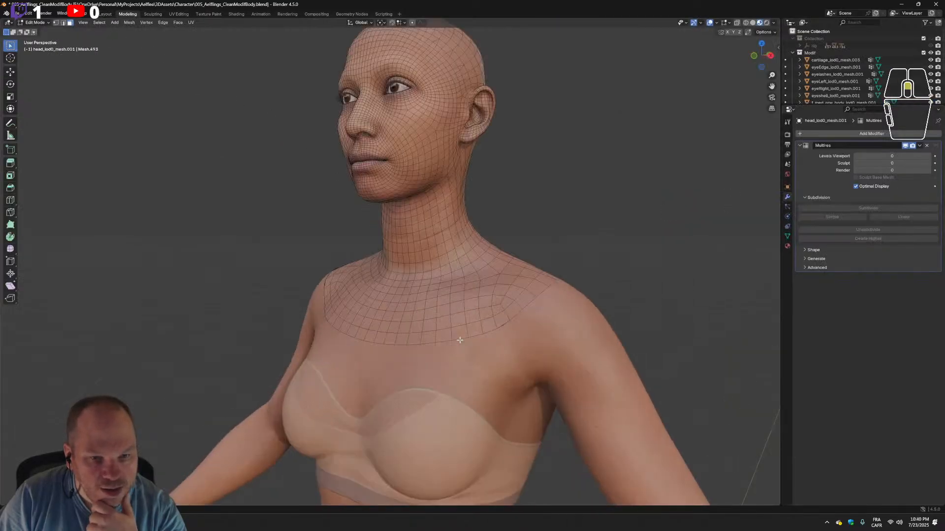
middle_click_drag(443, 282, 551, 404)
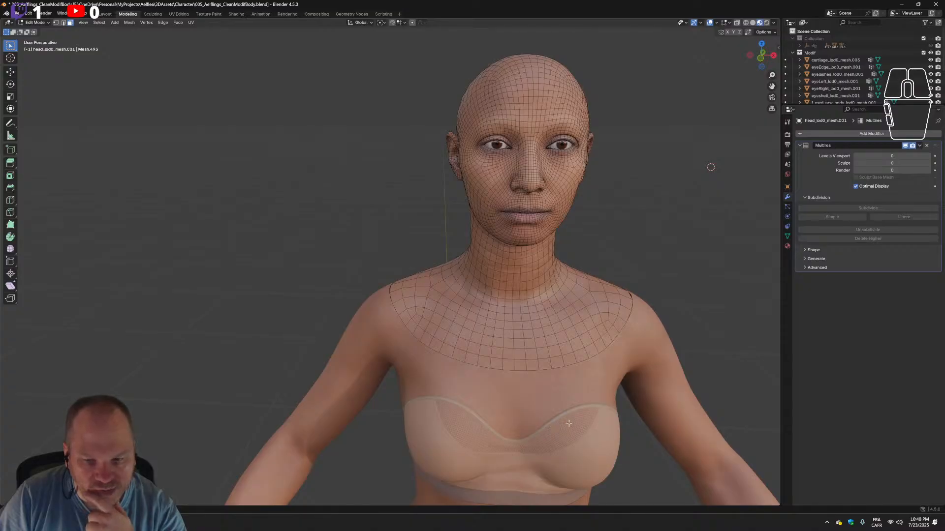
left_click(105, 13)
Place the 3D cursor between the character's feet at the world origin in the front orthographic view.
left_click(336, 411)
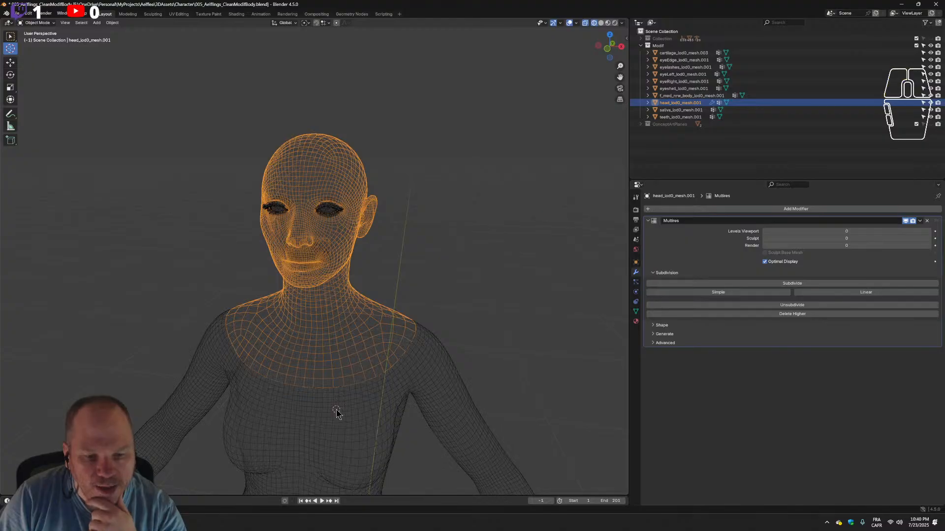
scroll(422, 298, "down", 5)
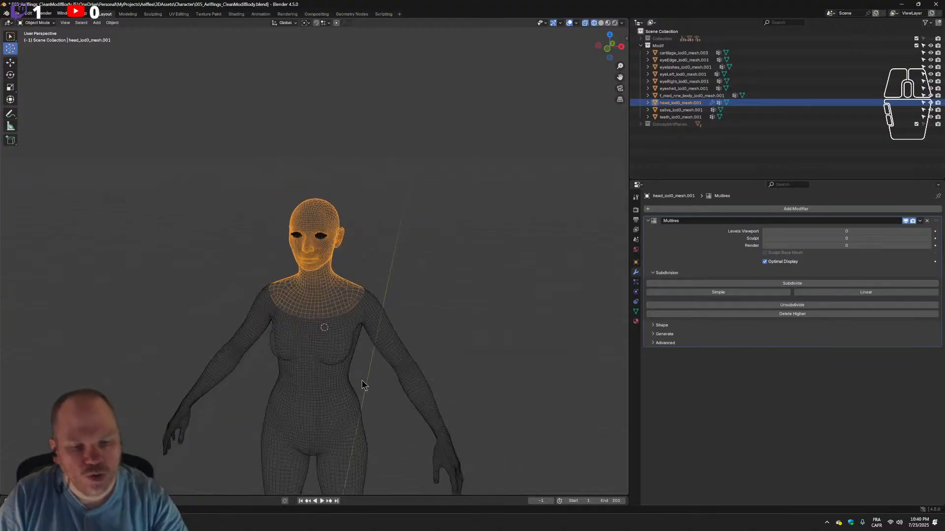
key("KP_1")
middle_click_drag(389, 413, 414, 181, "shift")
scroll(414, 187, "down", 1)
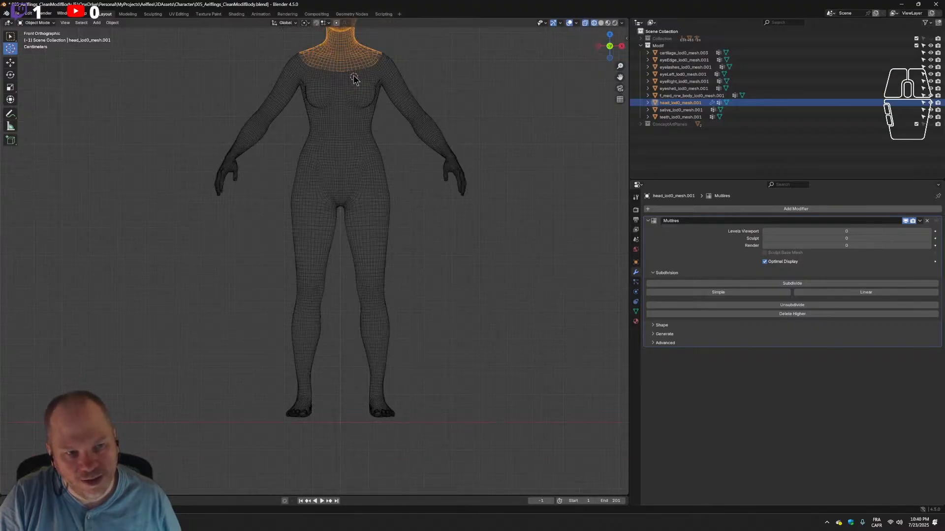
left_click_drag(354, 78, 341, 422)
Align the 3D cursor with the world origin in the right orthographic view, and save the file with the Move tool active.
middle_click_drag(472, 414, 352, 342)
left_click_drag(291, 423, 327, 431, "ctrl")
scroll(327, 431, "down", 2)
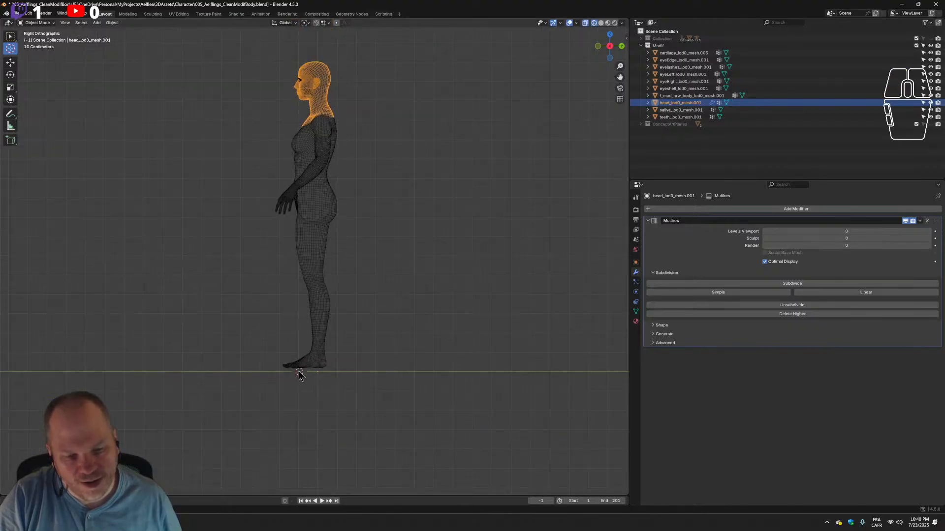
scroll(323, 366, "up", 3)
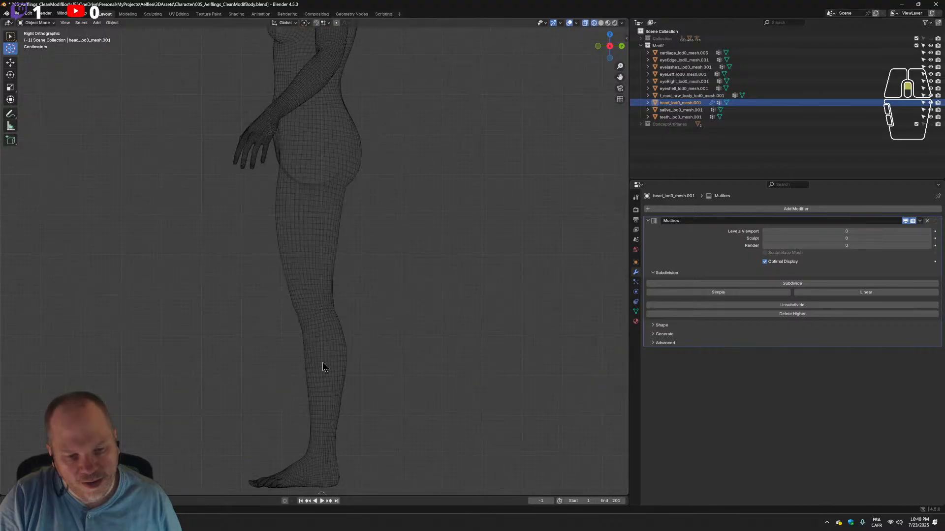
middle_click_drag(323, 367, 446, 330, "alt")
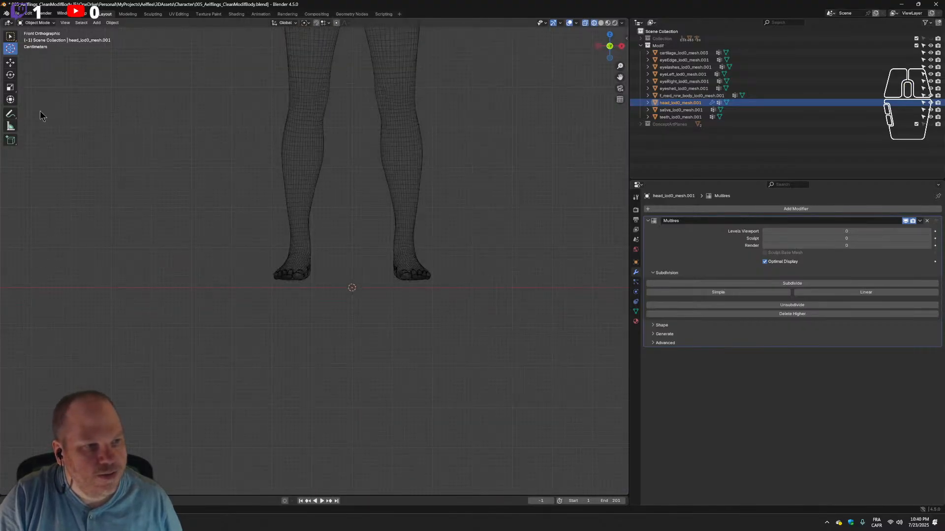
left_click(10, 64)
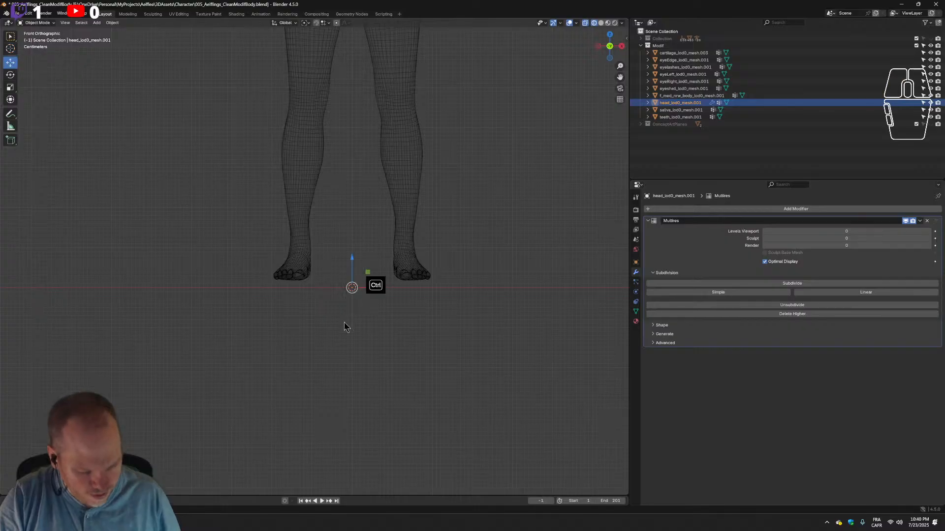
key("ctrl+s")
Add a Multiresolution modifier to the body mesh f_med_nrw_body_lod0_mesh.001 and unsubdivide it.
scroll(458, 222, "down", 2)
middle_click_drag(465, 192, 465, 318)
scroll(465, 319, "up", 5, "shift")
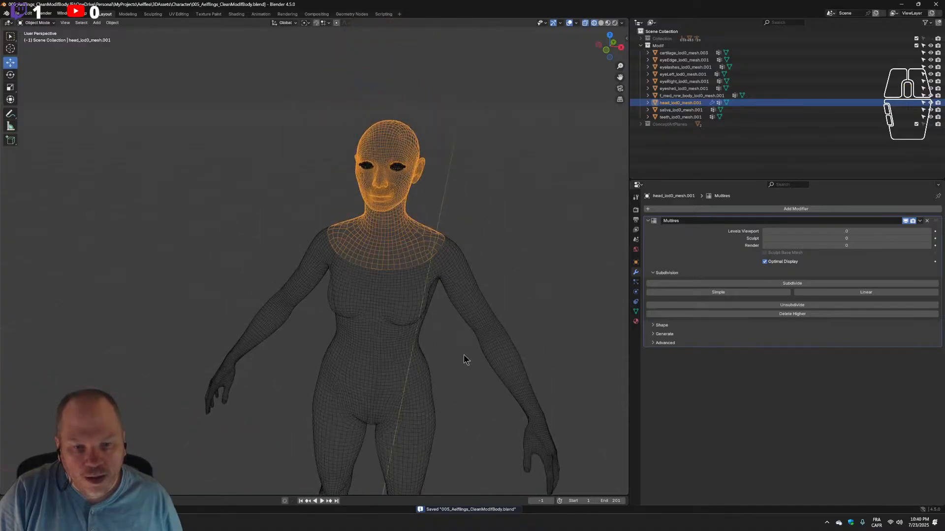
left_click(447, 318)
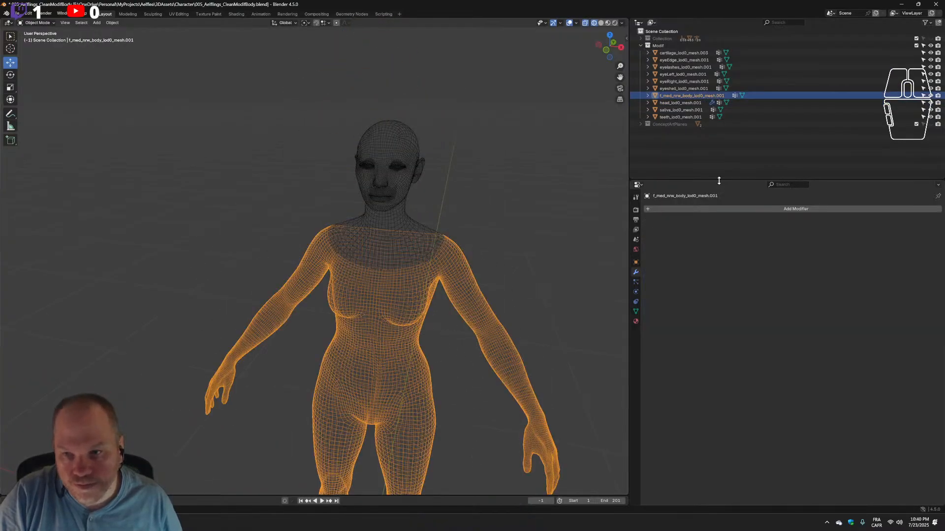
left_click(758, 208)
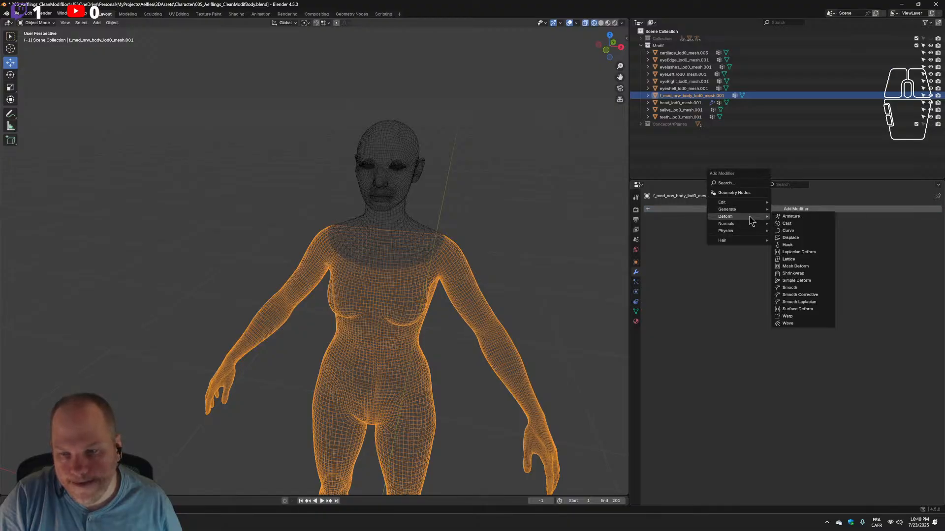
mouse_move(751, 212)
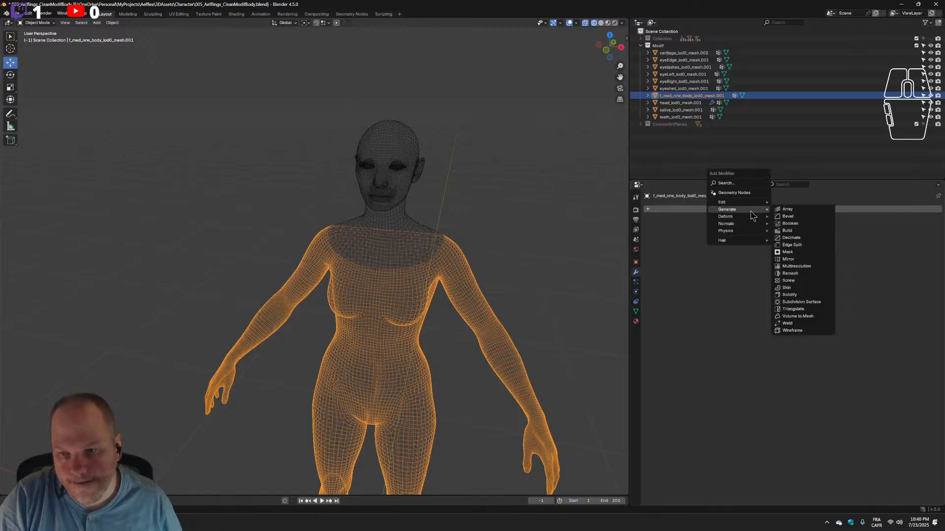
left_click(796, 266)
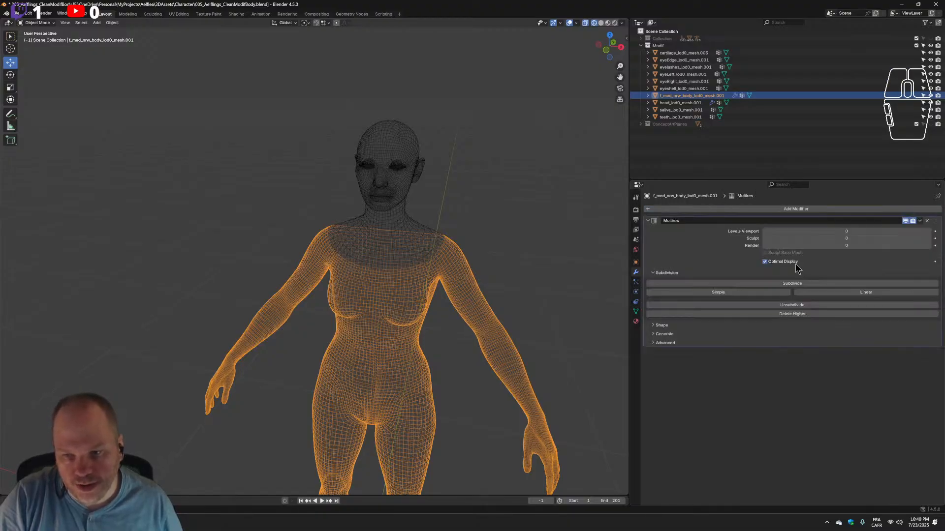
left_click(791, 305)
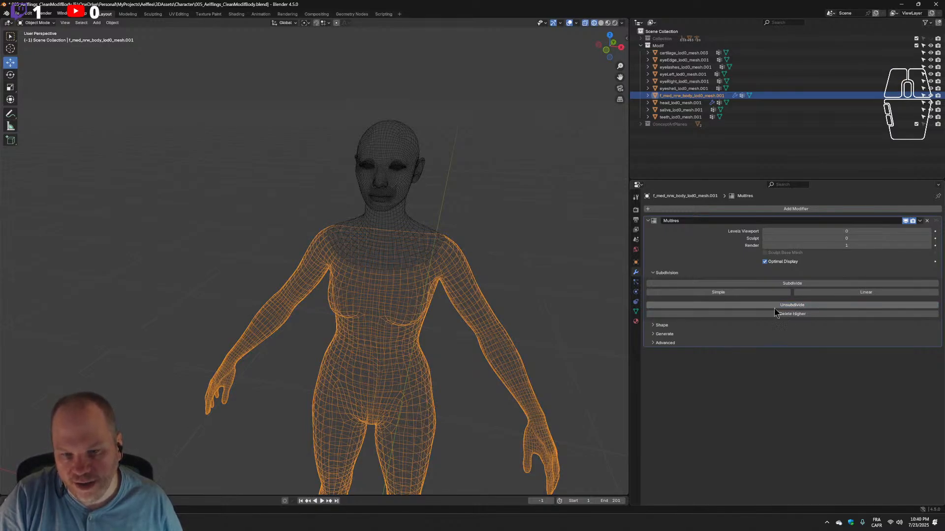
Show the character in Material Preview shading, deselect the body, and examine the chest, shoulders and neck up close.
middle_click_drag(535, 260, 552, 227)
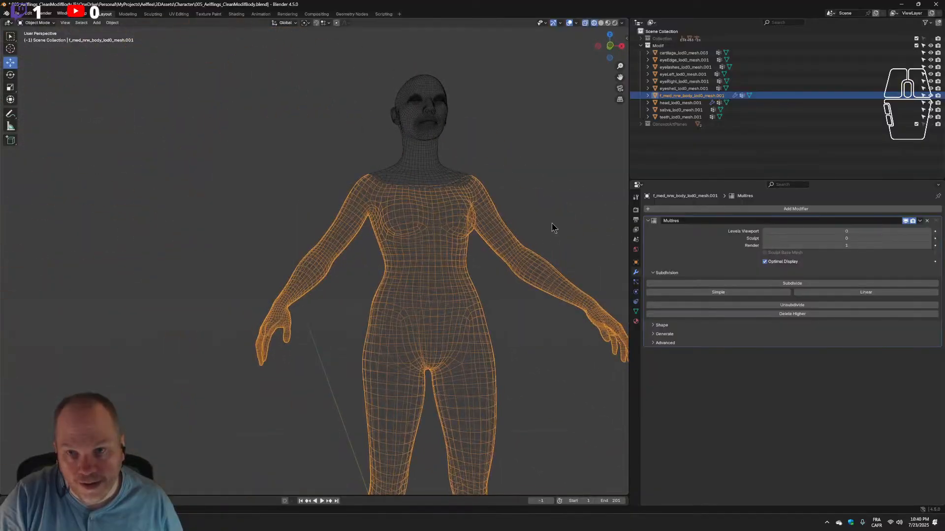
left_click(608, 24)
middle_click_drag(439, 134, 468, 167)
left_click(468, 169)
scroll(517, 254, "up", 2)
scroll(521, 260, "up", 6)
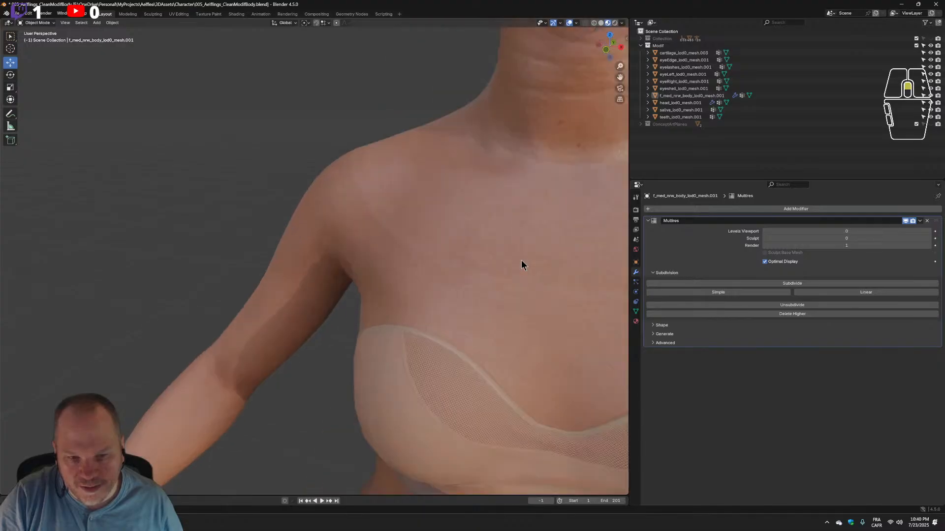
scroll(517, 243, "down", 5)
scroll(516, 243, "up", 5)
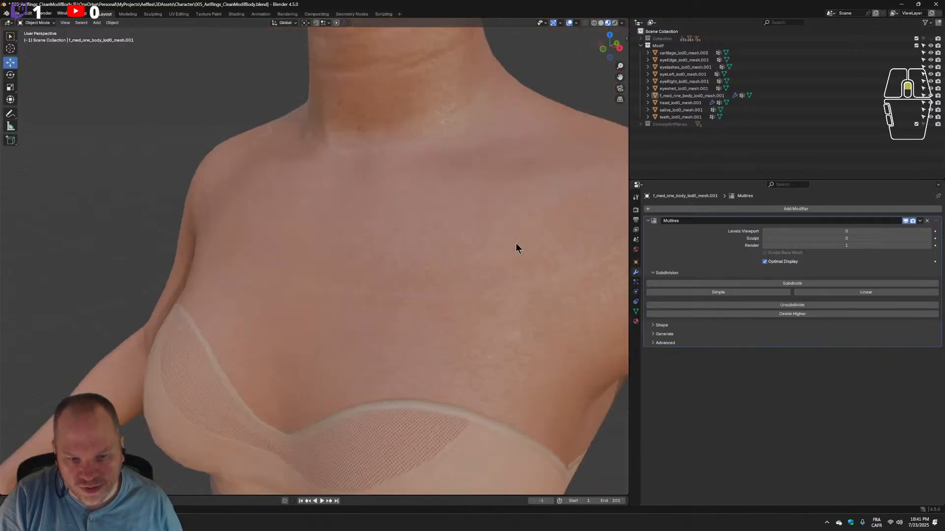
Select the head mesh head_lod0_mesh.001, frame it in the view, and look at the face from the front.
middle_click_drag(524, 234, 493, 245)
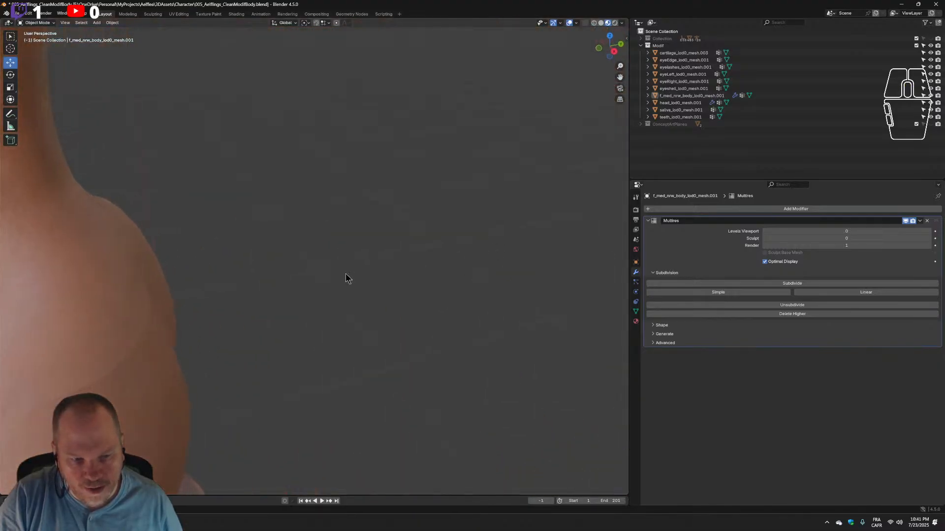
middle_click_drag(344, 273, 470, 259)
middle_click_drag(560, 179, 373, 202, "shift")
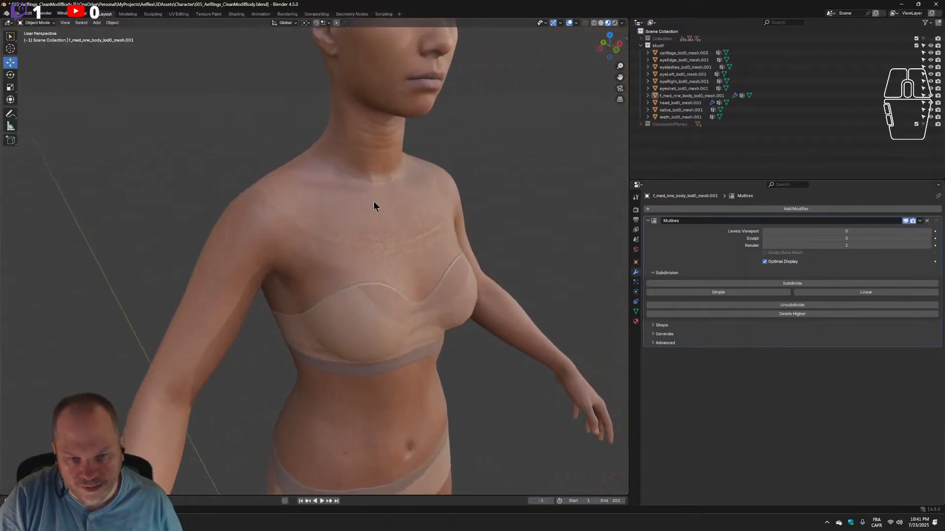
left_click(373, 201)
key("KP_Decimal")
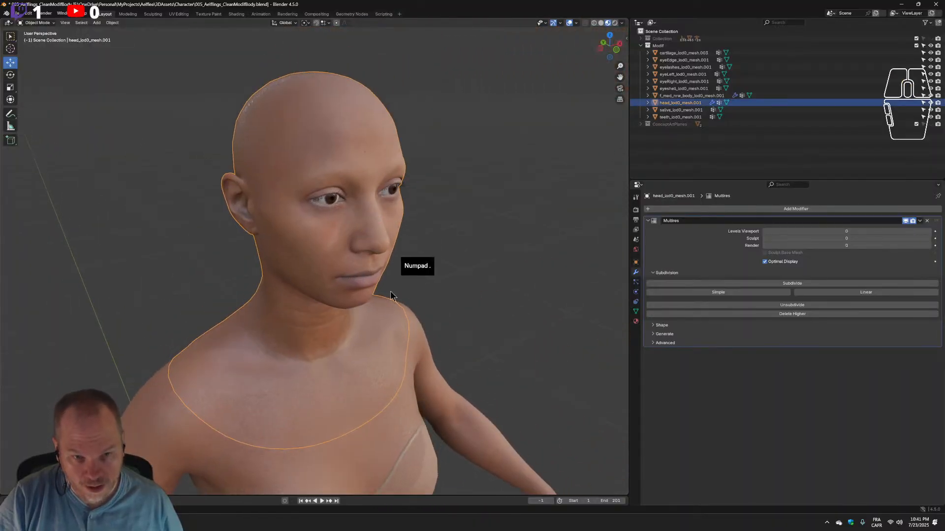
middle_click_drag(389, 306, 469, 287)
middle_click_drag(370, 271, 462, 247)
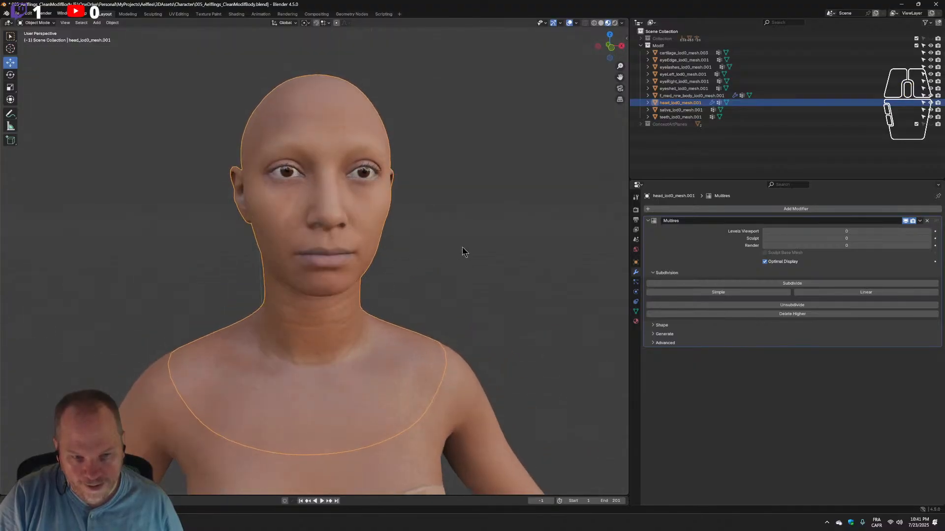
Show the character in Wireframe shading, deselect the head mesh, and examine the face topology around the eyes and mouth.
left_click(594, 23)
scroll(476, 267, "down", 3)
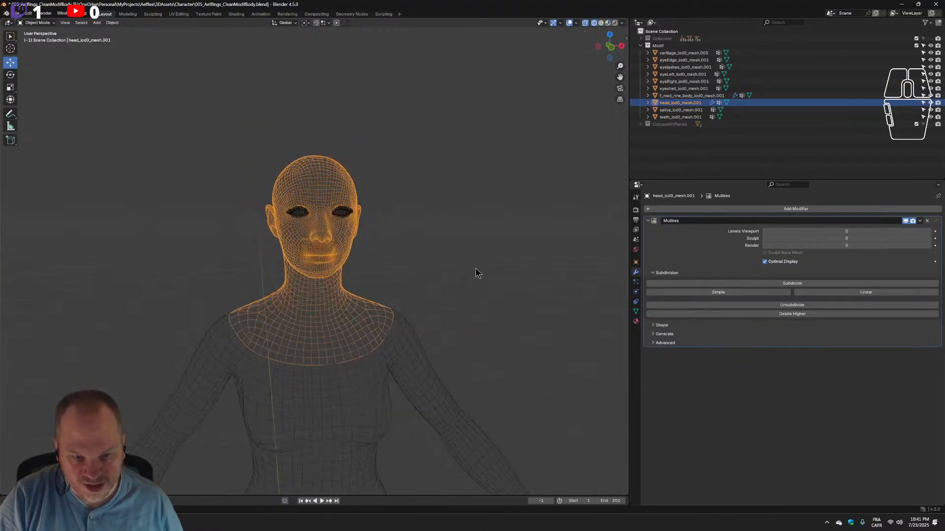
scroll(476, 268, "up", 3)
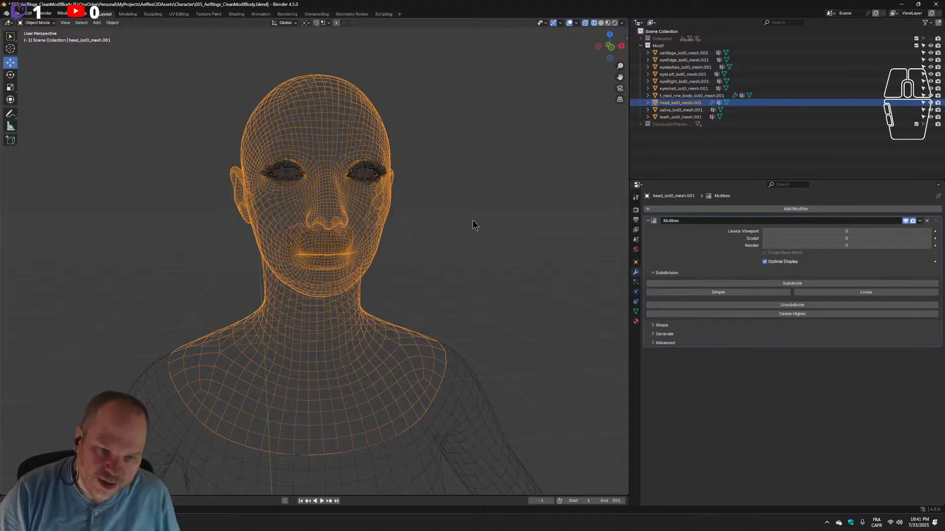
left_click(473, 243)
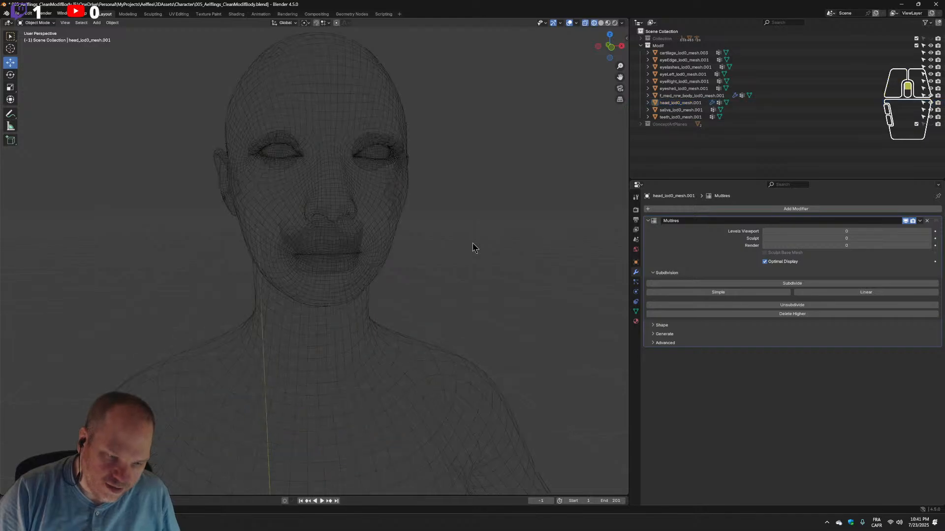
scroll(472, 243, "up", 3)
scroll(473, 247, "down", 4)
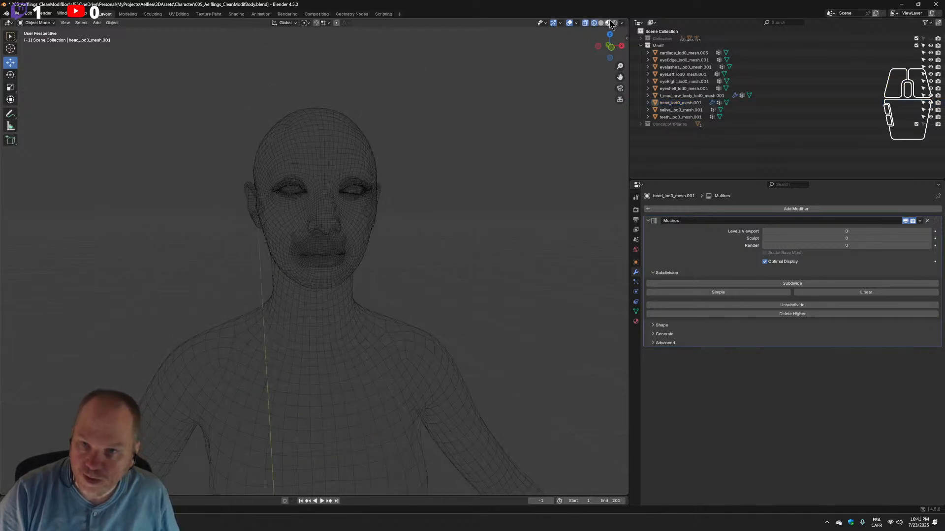
scroll(451, 164, "up", 4)
middle_click_drag(452, 165, 440, 168)
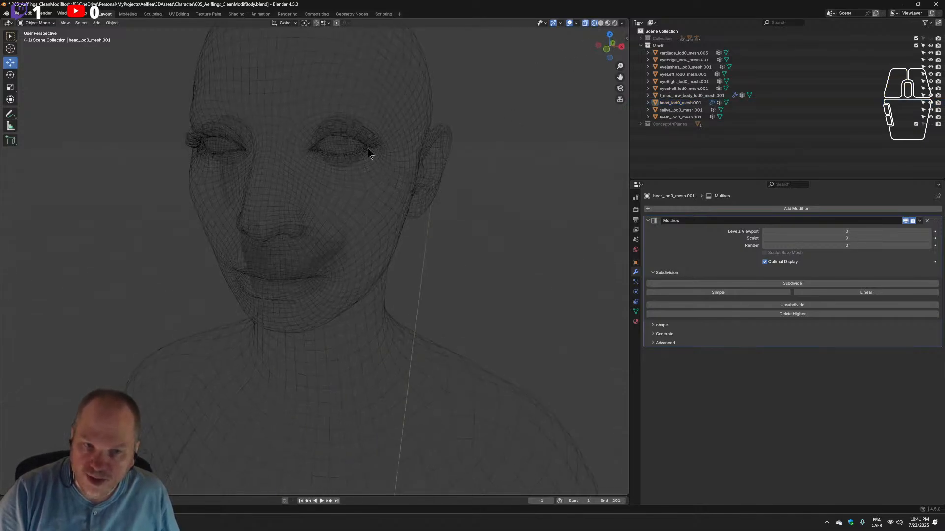
Add a Multiresolution modifier to the eye shell mesh eyeshell_lod0_mesh.001 and try to unsubdivide it.
left_click(331, 141)
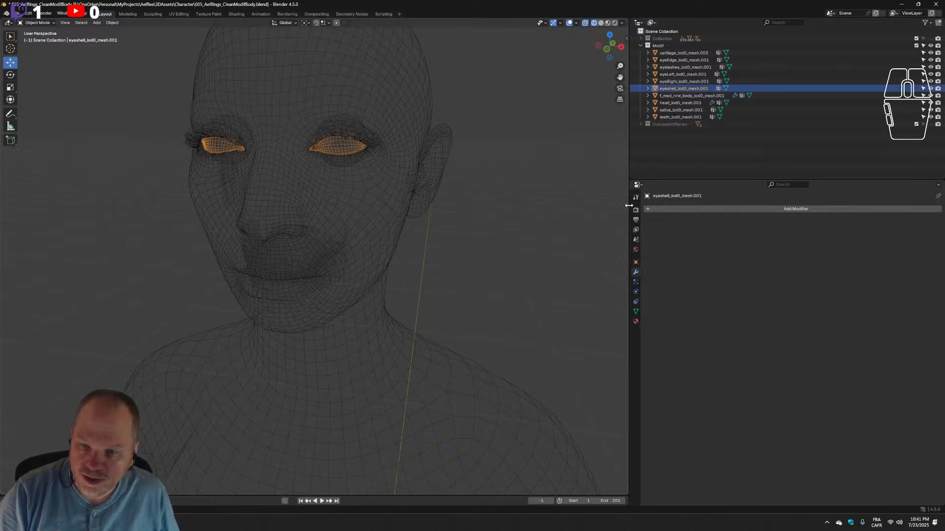
left_click(648, 211)
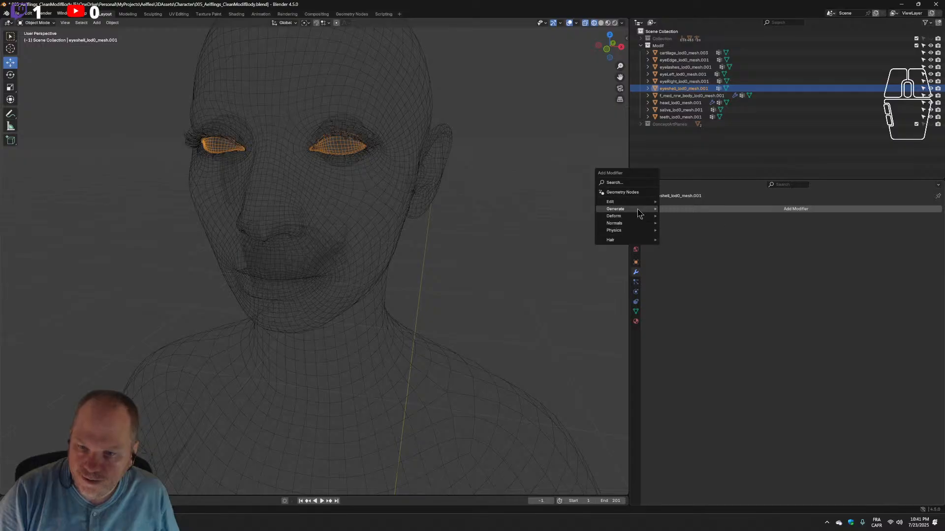
mouse_move(634, 211)
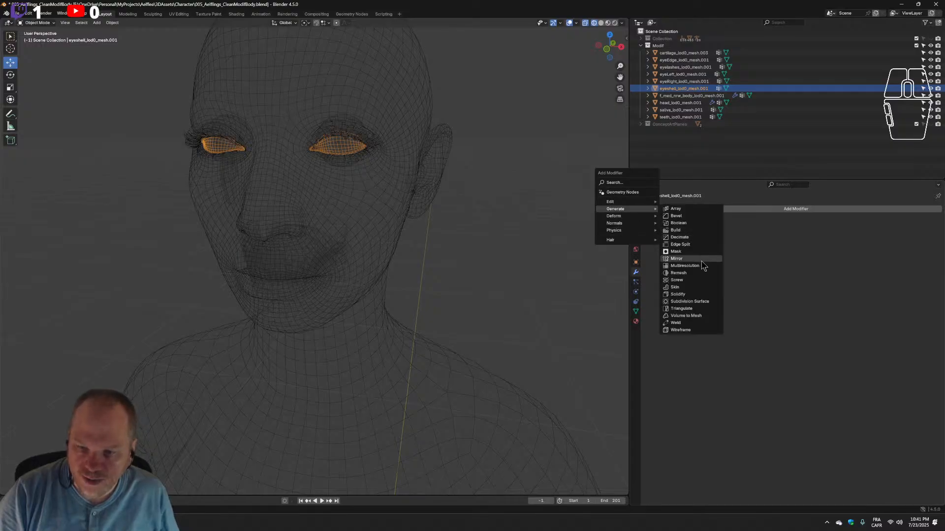
left_click(699, 266)
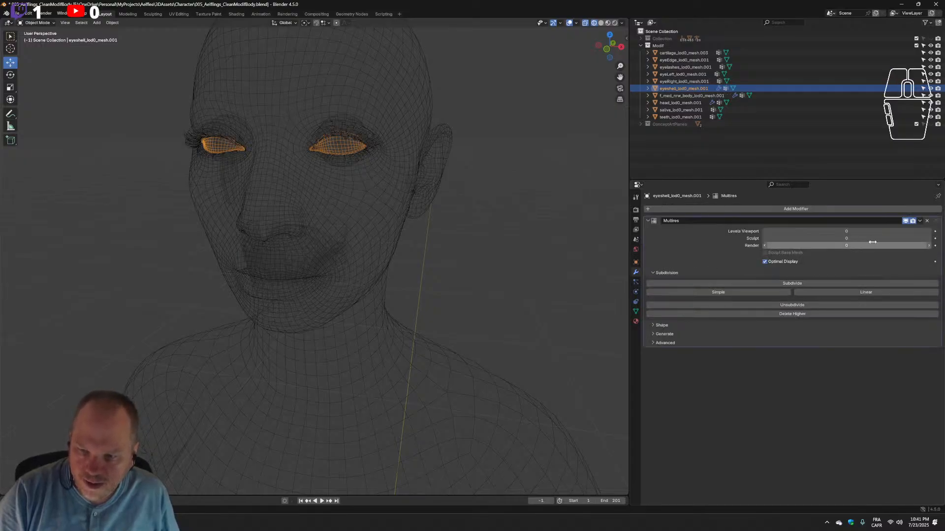
left_click(802, 305)
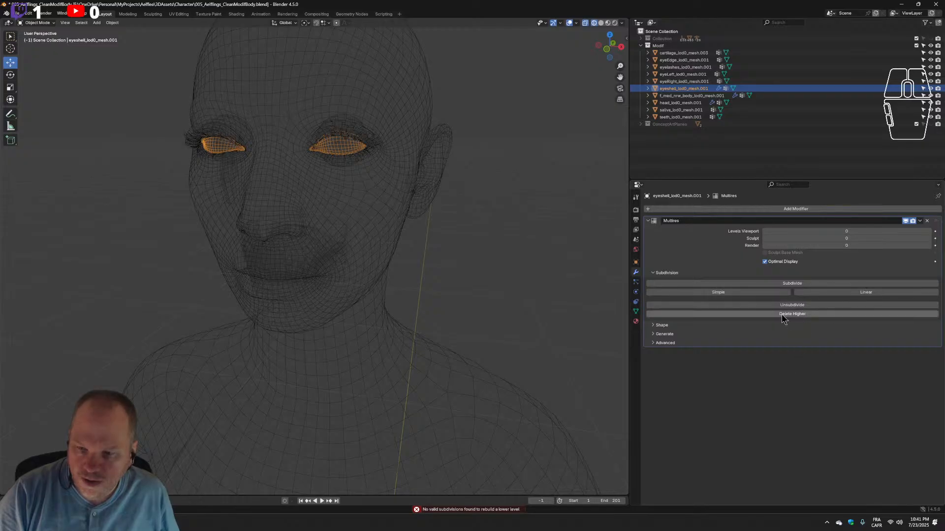
Select the body mesh f_med_nrw_body_lod0_mesh.001 and examine its wireframe topology across the torso and arms.
scroll(429, 356, "down", 3)
middle_click_drag(485, 336, 480, 173)
scroll(480, 173, "down", 2)
scroll(382, 382, "down", 1)
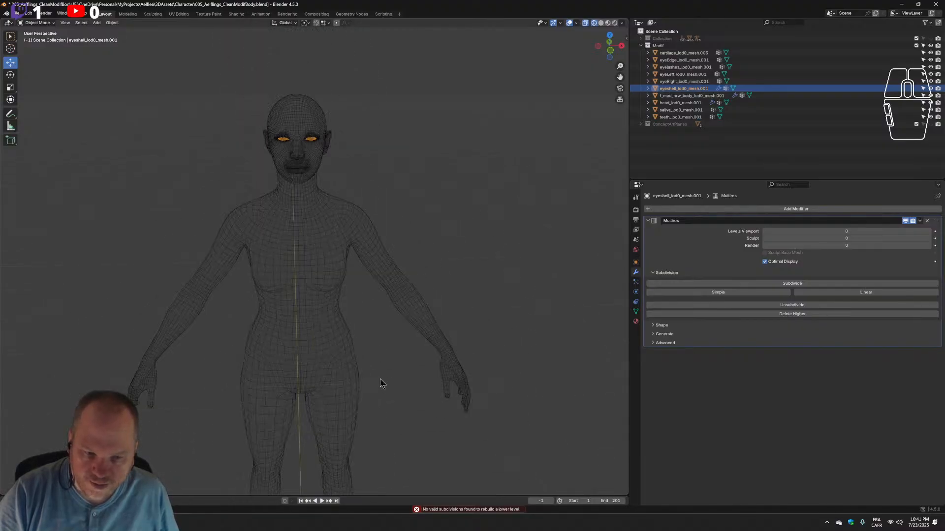
scroll(382, 359, "up", 5)
middle_click_drag(401, 370, 391, 350)
scroll(394, 369, "down", 2)
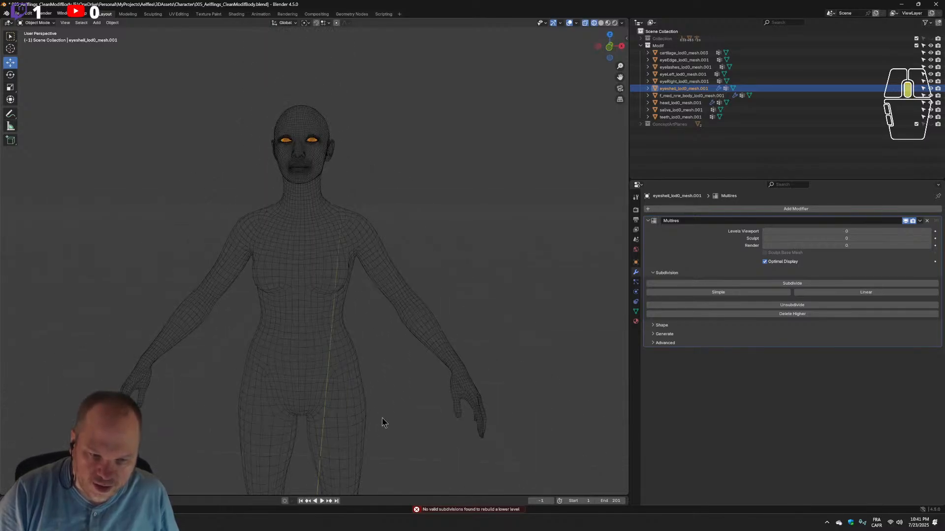
left_click(335, 385)
scroll(397, 301, "up", 2)
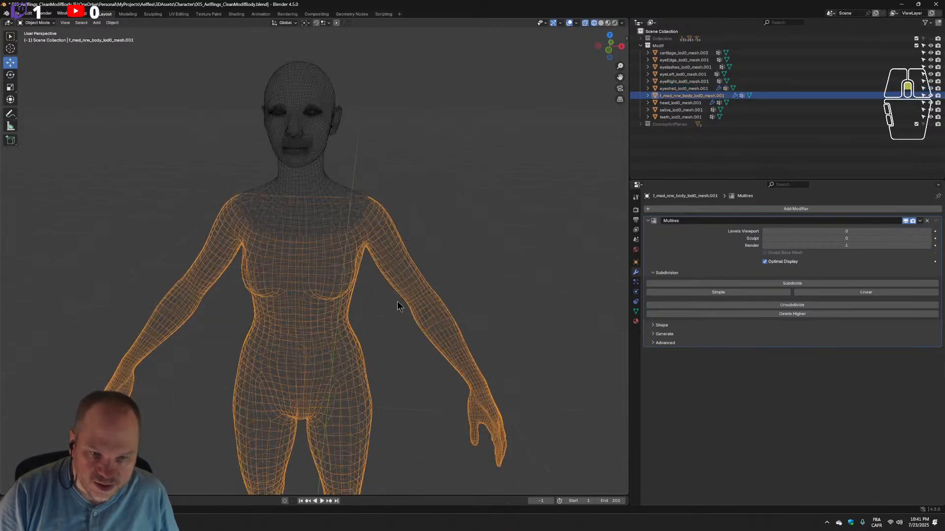
scroll(397, 301, "up", 2)
middle_click_drag(375, 369, 347, 354)
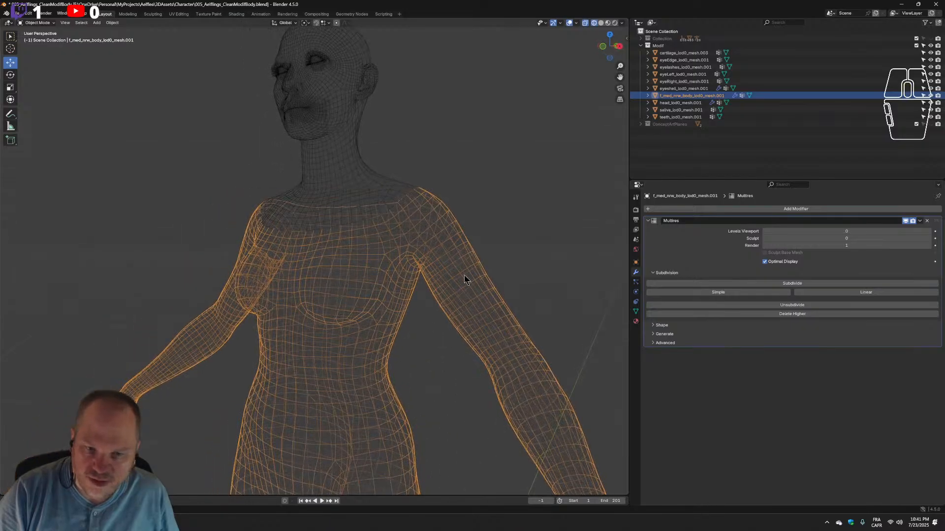
Inspect the body mesh's edge flow around the chest and shoulders, and try to unsubdivide it one more level.
mouse_move(429, 369)
middle_mouse_down()
mouse_move(407, 379)
mouse_move(417, 375)
middle_mouse_up()
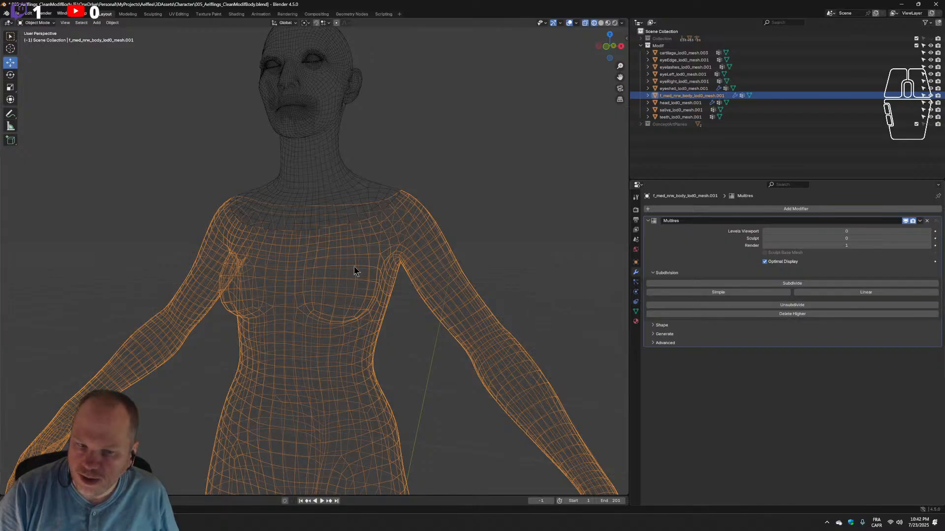
scroll(353, 267, "up", 2)
middle_click_drag(451, 302, 438, 285)
scroll(305, 328, "up", 2)
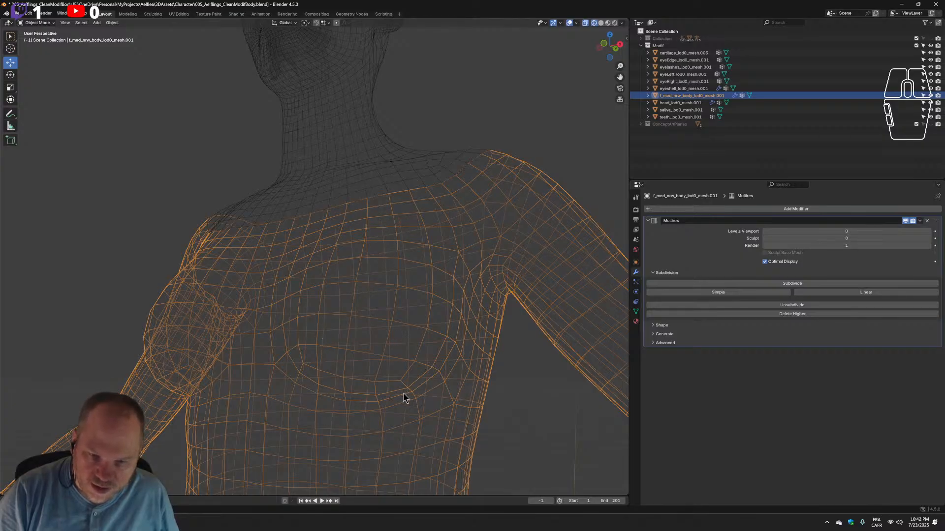
middle_click_drag(404, 398, 406, 367)
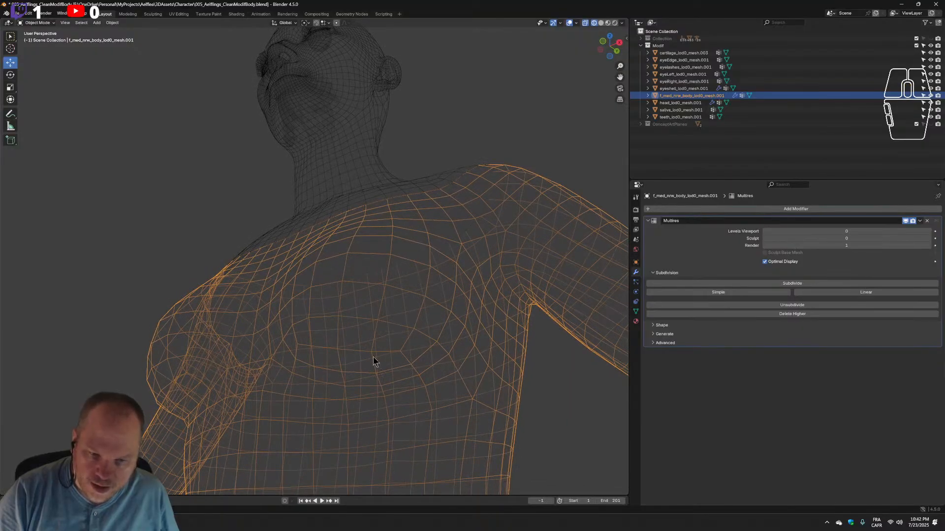
middle_click_drag(341, 323, 496, 281)
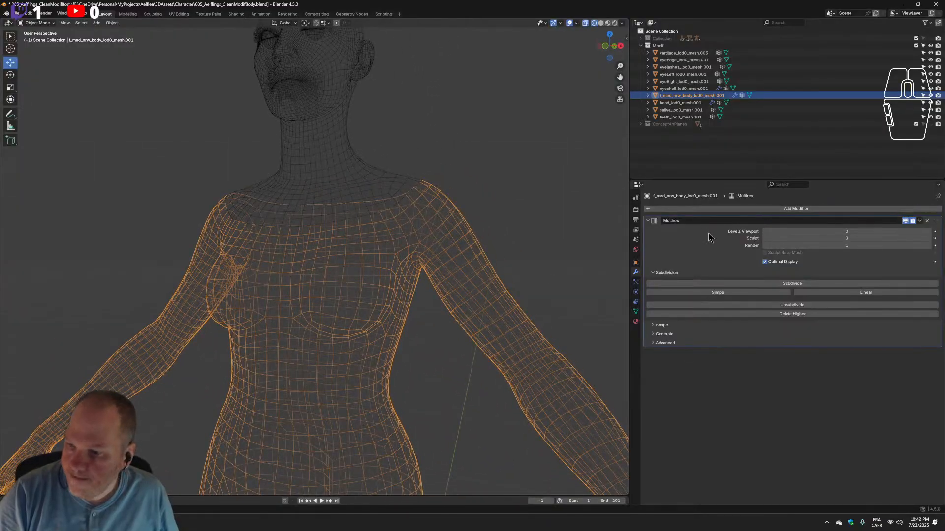
left_click(792, 305)
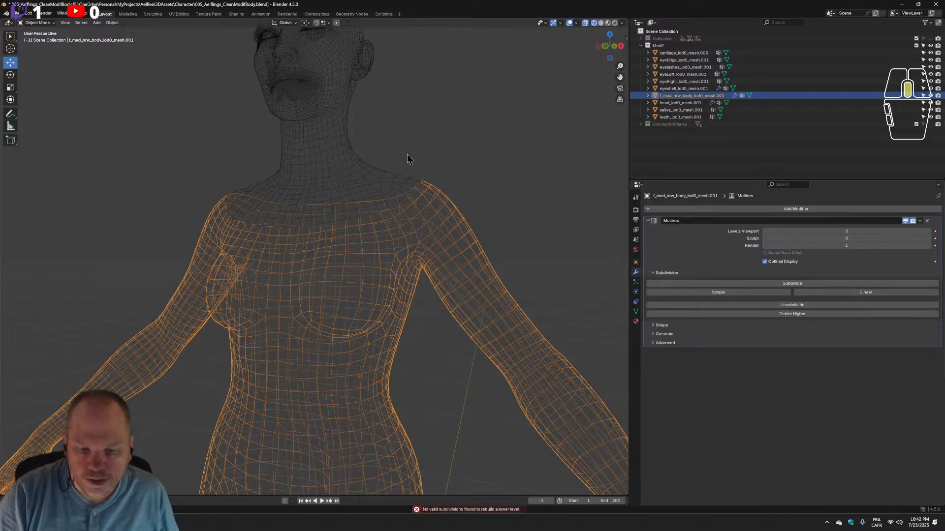
Add a Multiresolution modifier to the left eyeball mesh eyeLeft_lod0_mesh.001 and try to unsubdivide it.
middle_click_drag(407, 154, 408, 123)
middle_click_drag(408, 84, 492, 373, "shift")
middle_click_drag(472, 333, 426, 317)
scroll(444, 298, "up", 3)
left_click(263, 307)
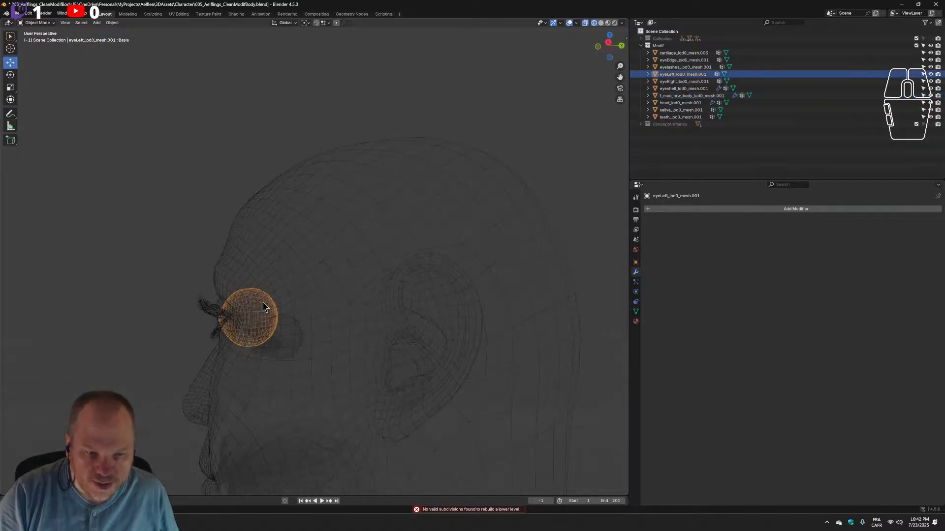
left_click(797, 209)
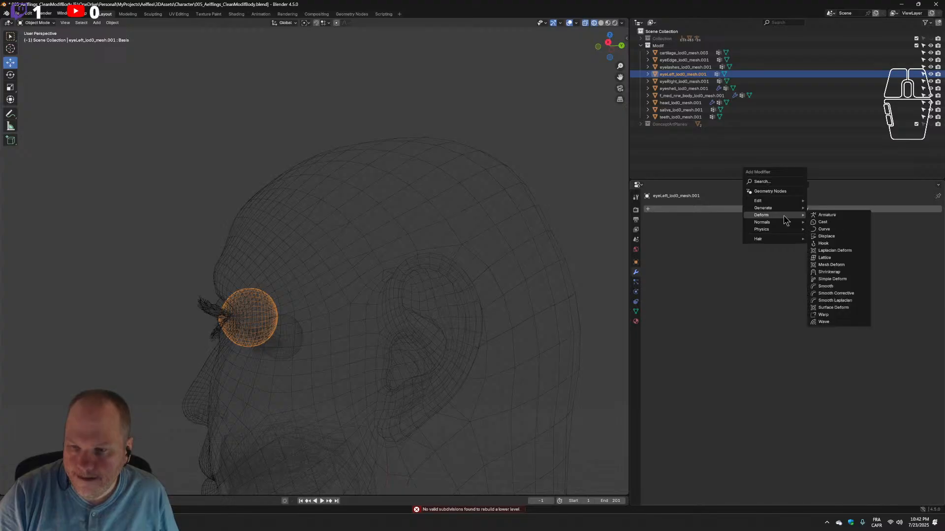
mouse_move(787, 209)
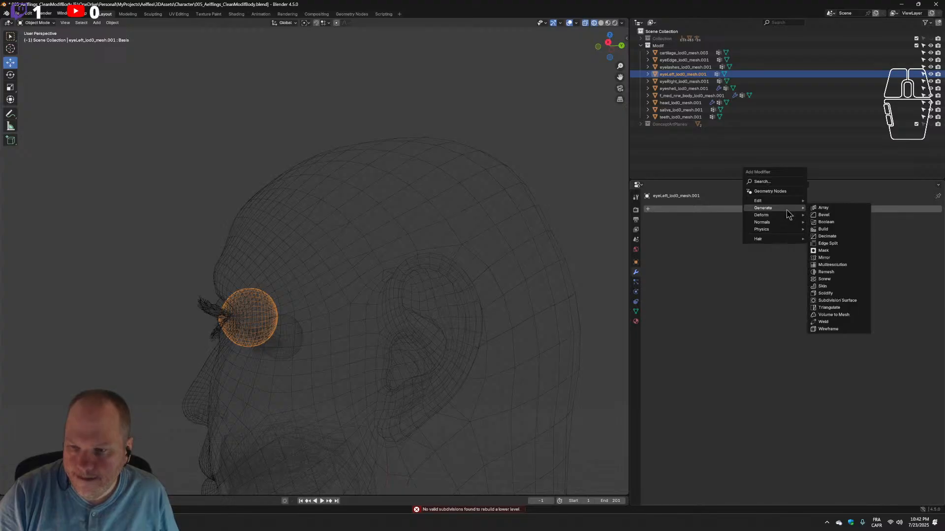
left_click(836, 264)
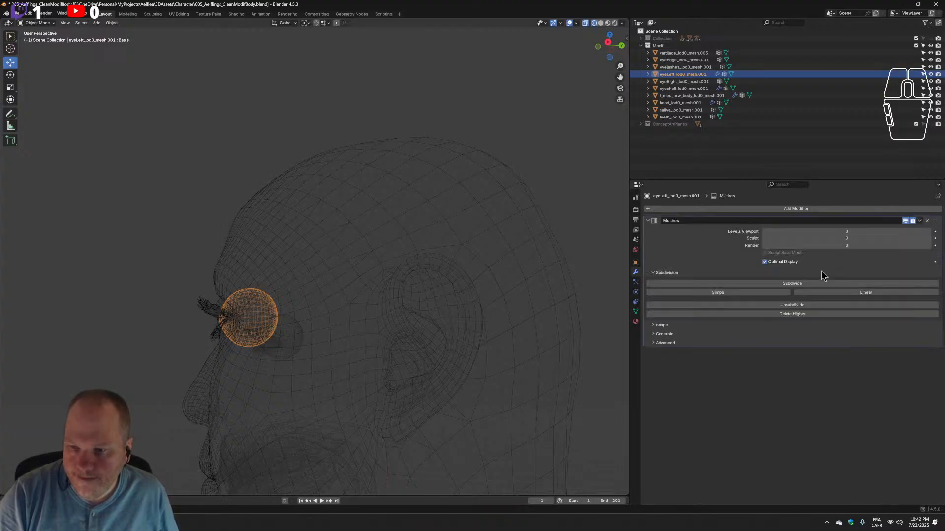
left_click(832, 306)
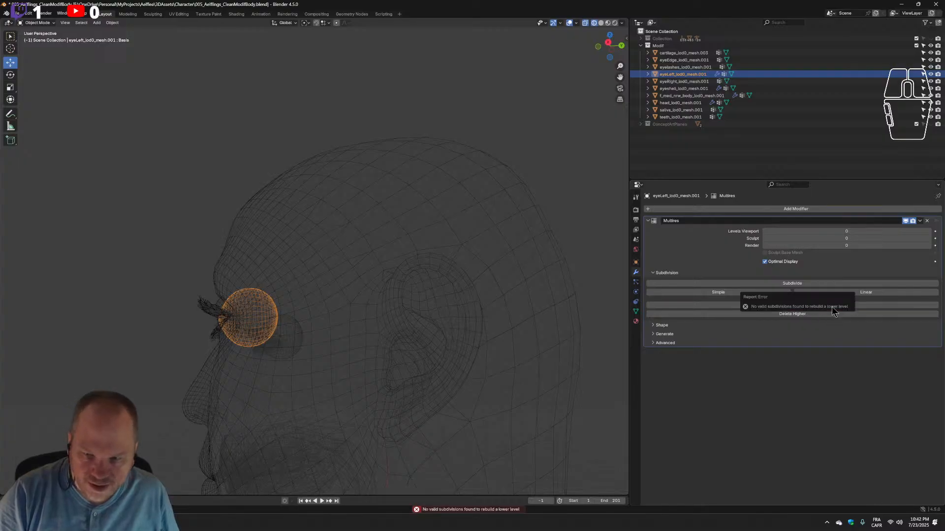
Select the eyelashes mesh eyelashes_lod0_mesh.001 and examine its wireframe up close and from a distance.
middle_click_drag(359, 293, 455, 316)
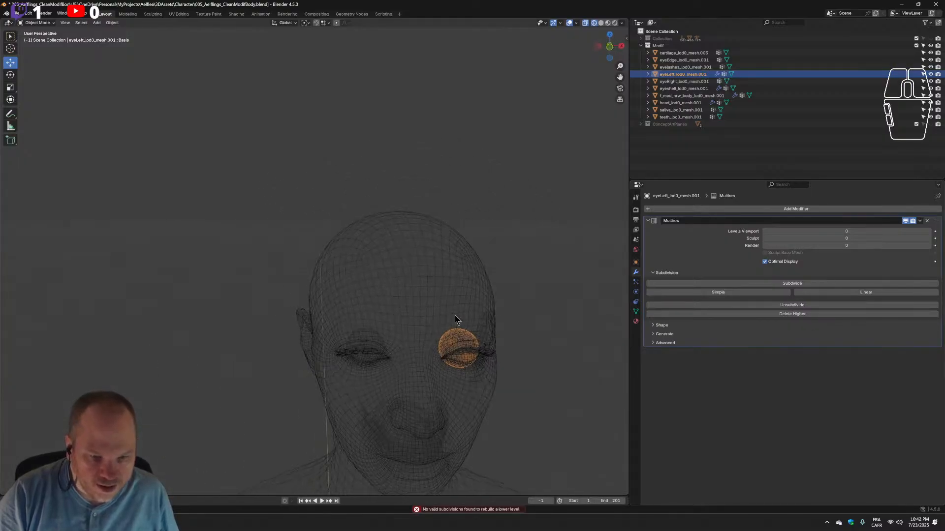
scroll(496, 305, "up", 1)
middle_click_drag(521, 310, 520, 273)
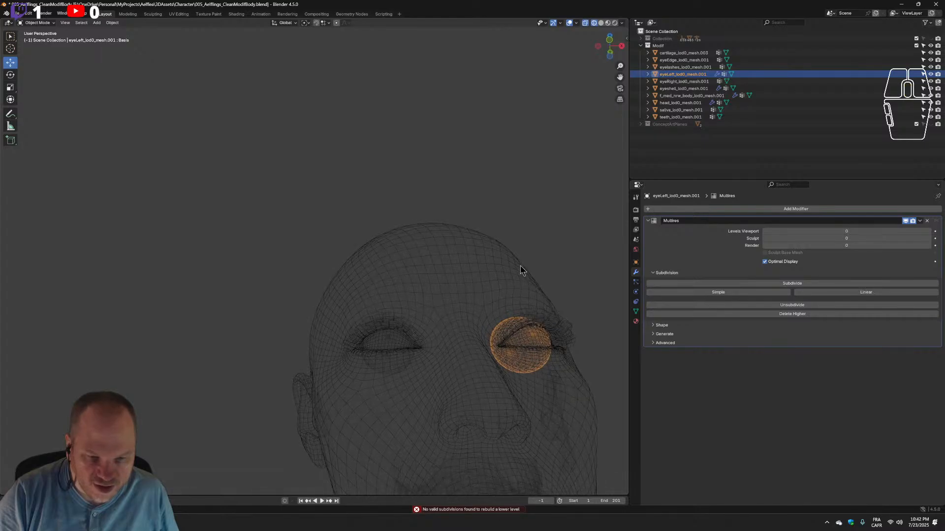
scroll(517, 268, "up", 3)
left_click(426, 376)
middle_click_drag(423, 369, 486, 312)
scroll(512, 276, "up", 3)
scroll(485, 312, "down", 4)
scroll(485, 312, "down", 5)
middle_click_drag(455, 276, 486, 293)
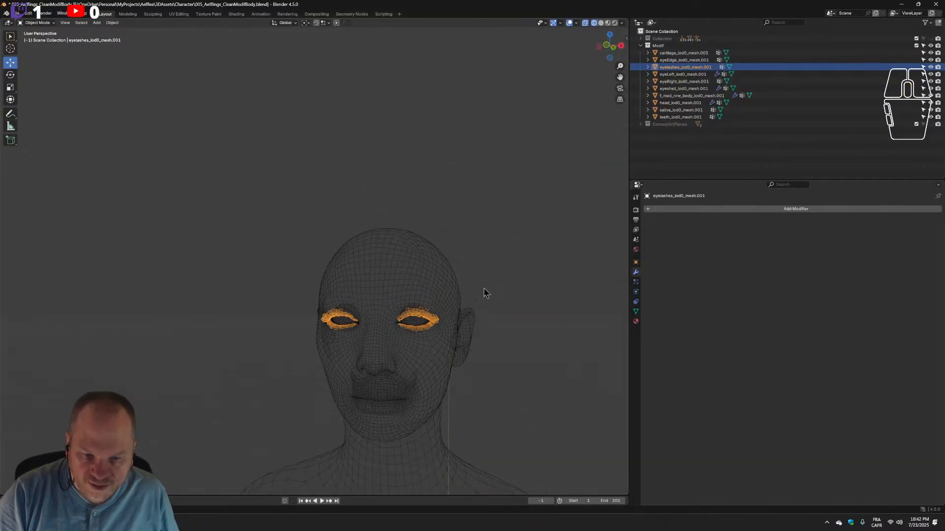
Deselect the eyelashes, show the character in Material Preview shading, and look at the head from the side and back.
left_click(493, 275)
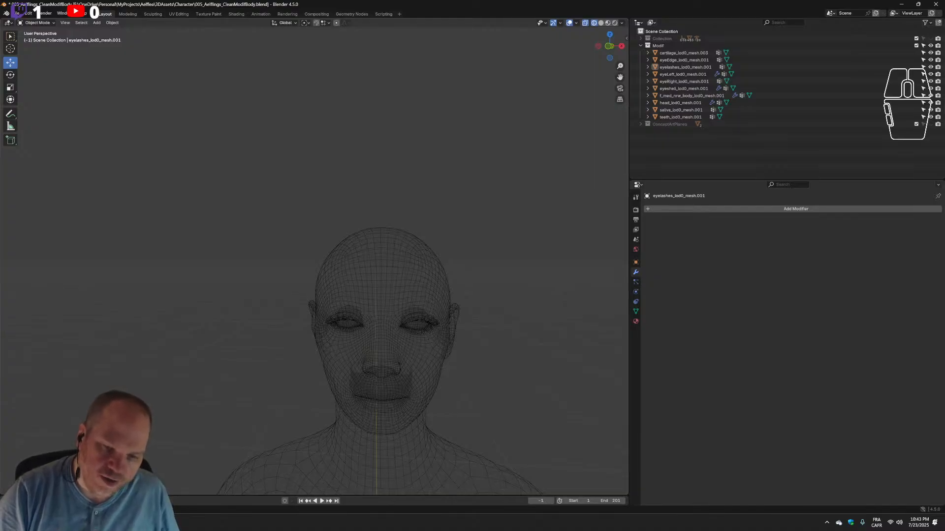
scroll(326, 334, "up", 2)
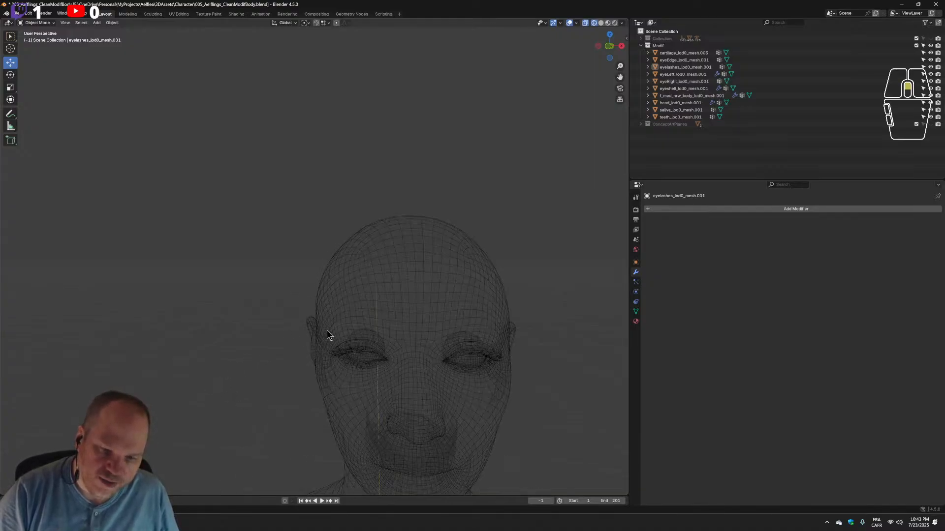
middle_click_drag(493, 305, 433, 190, "shift")
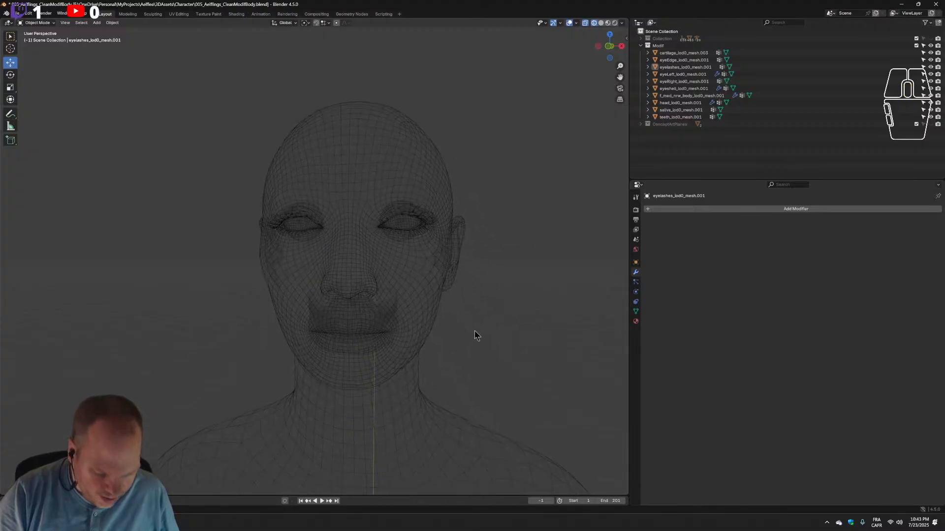
left_click(608, 22)
middle_click_drag(443, 256, 405, 266)
middle_click_drag(399, 304, 358, 363)
scroll(426, 326, "up", 3)
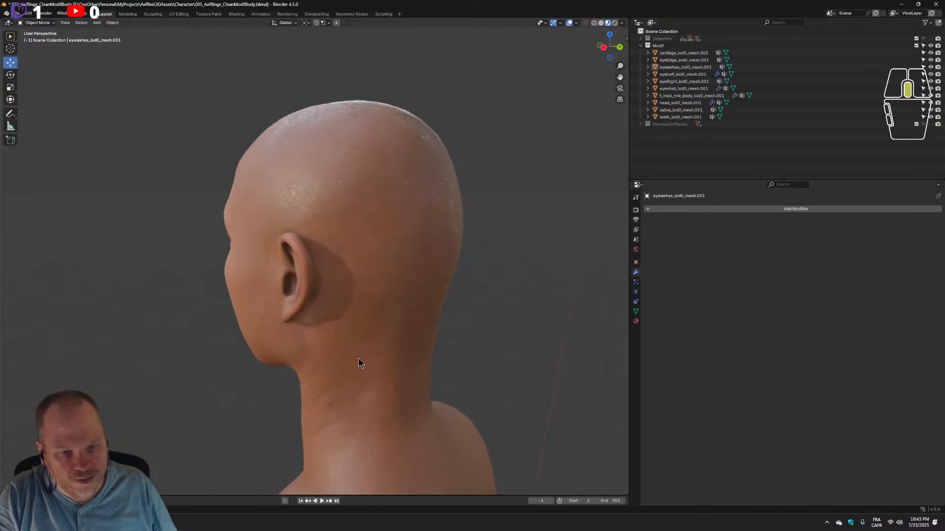
Look over the character's head from the side and front and the body from below in Material Preview.
middle_click_drag(384, 158, 391, 198)
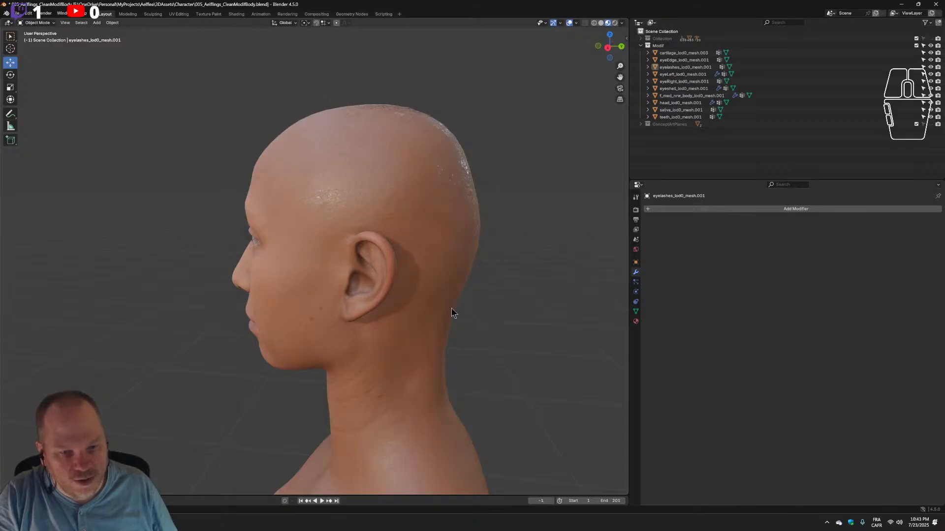
middle_click_drag(451, 312, 526, 315)
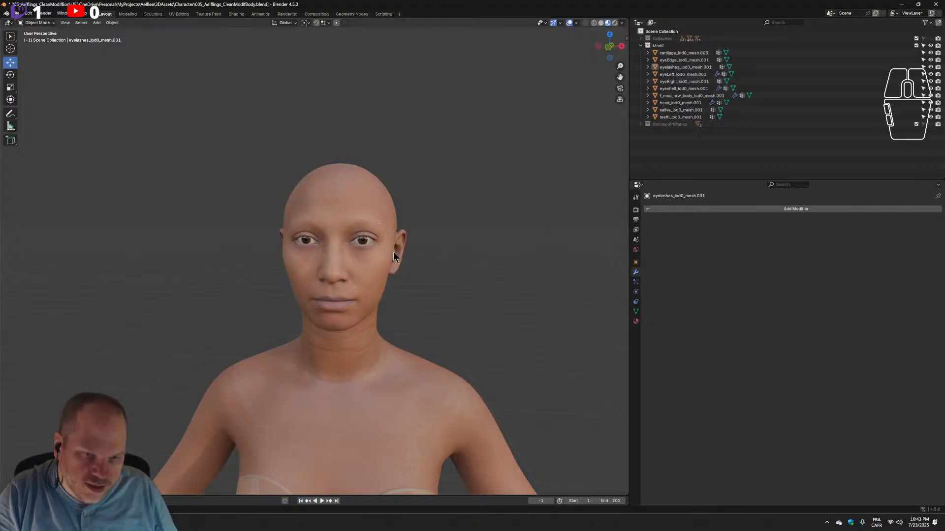
middle_click_drag(358, 308, 295, 443)
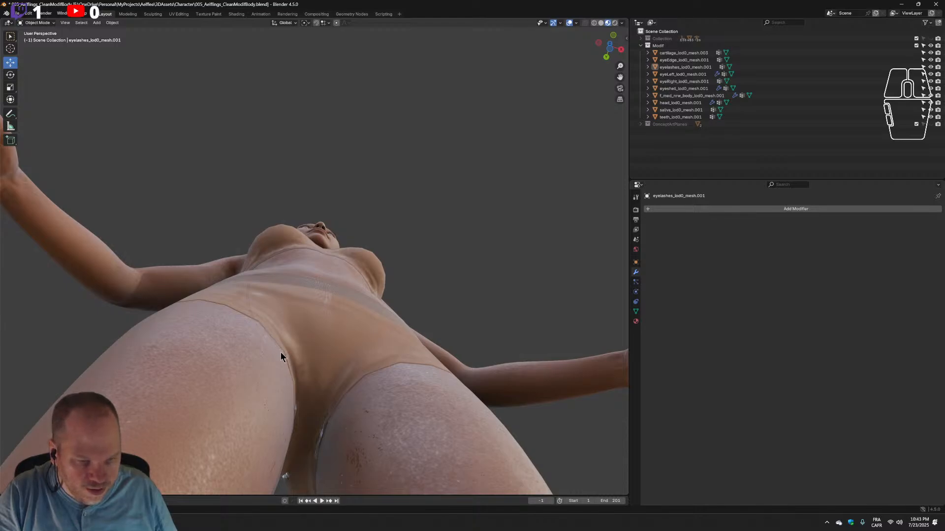
middle_click_drag(291, 382, 370, 426)
scroll(368, 394, "down", 5)
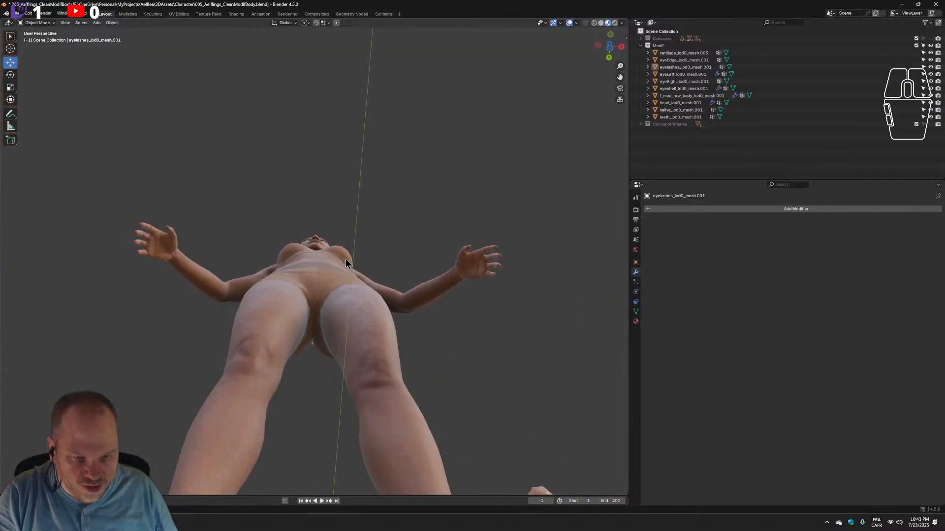
mouse_move(348, 261)
middle_mouse_down()
mouse_move(344, 281)
mouse_move(344, 271)
middle_mouse_up()
Examine the whole figure from a distance and the face and upper body up close from the front.
middle_click_drag(449, 205, 418, 315)
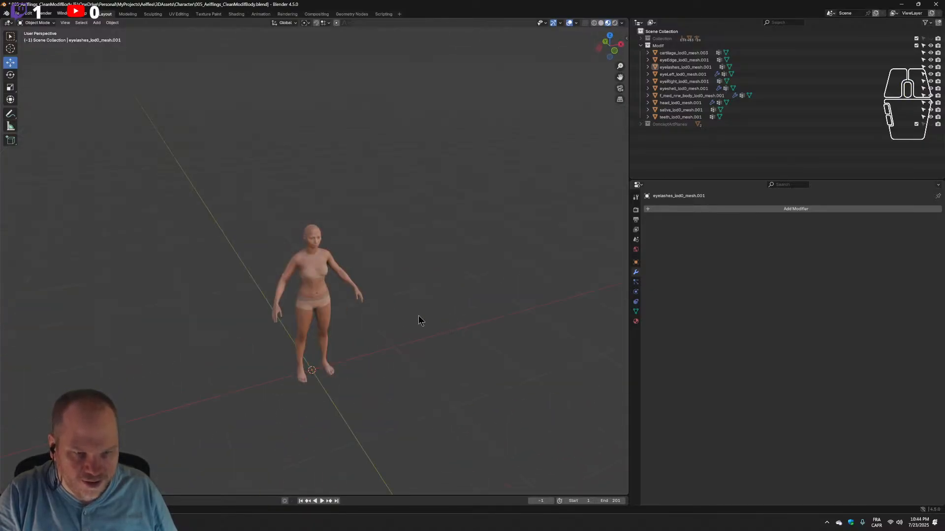
scroll(403, 308, "down", 1)
scroll(403, 308, "up", 3)
scroll(403, 308, "up", 3)
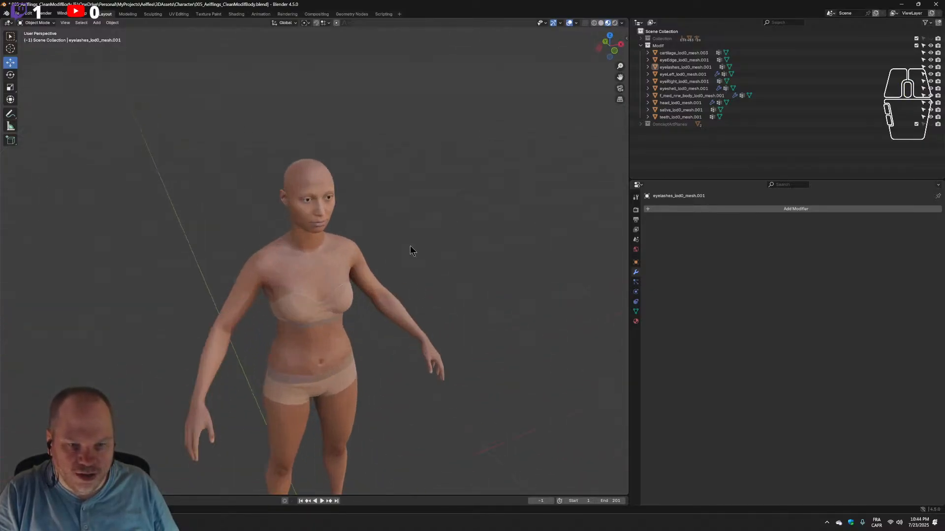
scroll(400, 286, "up", 3)
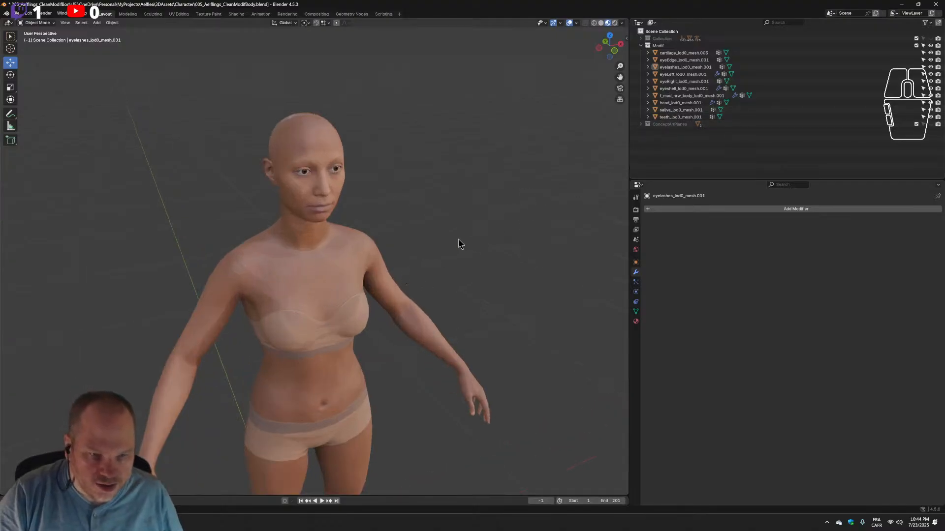
middle_click_drag(458, 243, 424, 227)
scroll(401, 224, "up", 6)
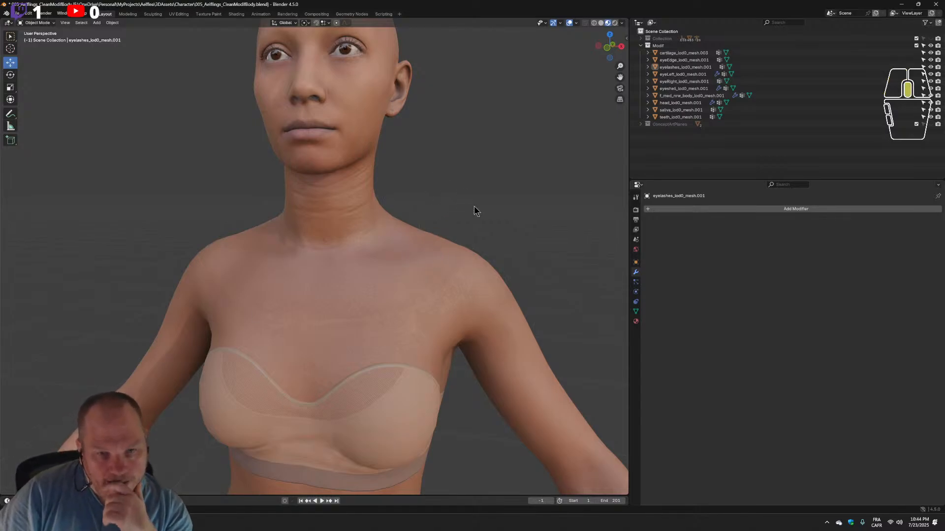
middle_click_drag(423, 223, 113, 44)
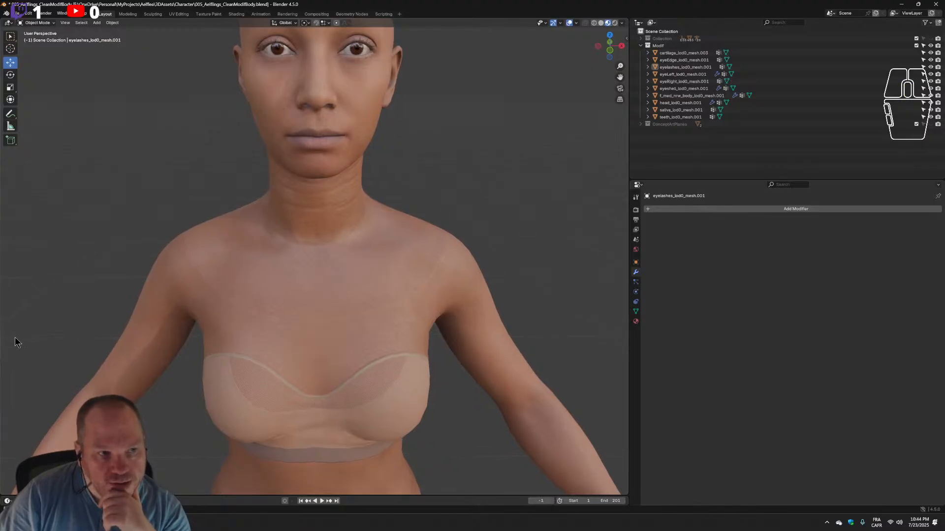
Save the scene as a new version named 007_Aelflings_CleanModifBody.blend in the Character folder.
left_click(18, 13)
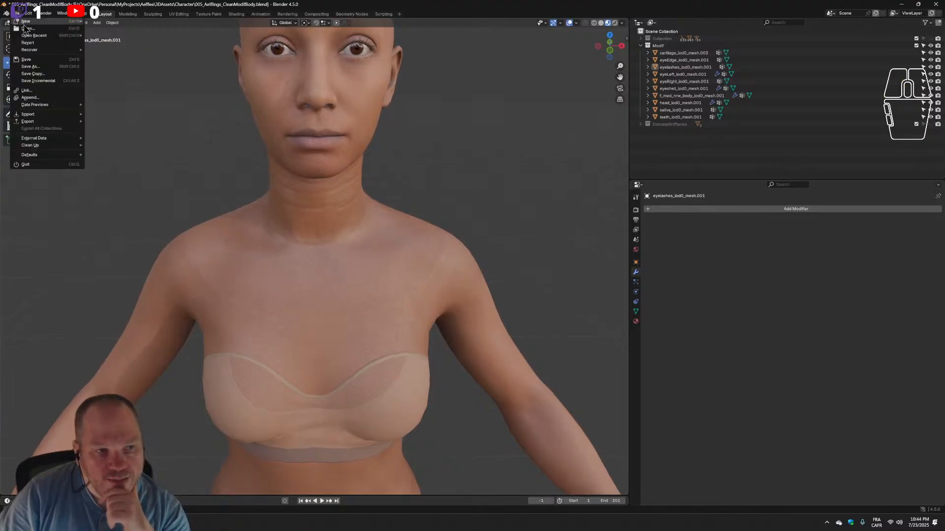
left_click(43, 66)
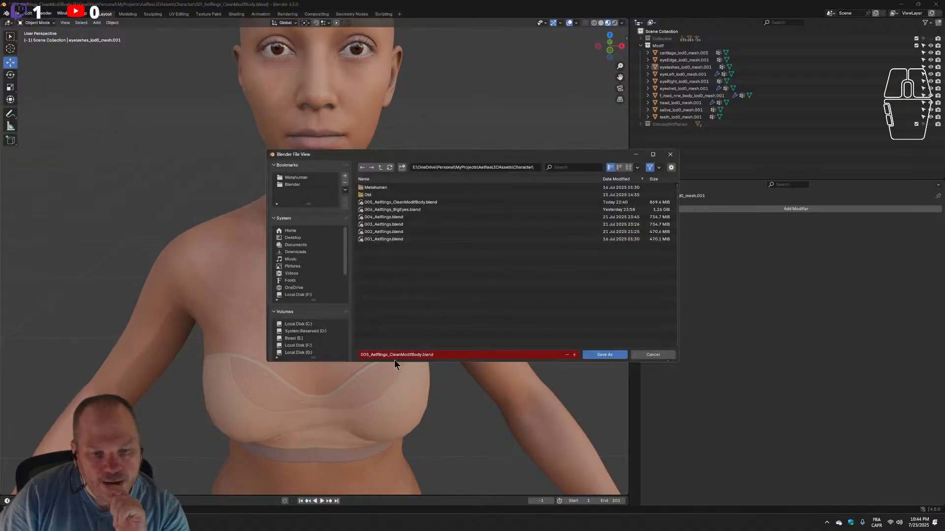
left_click(367, 355)
key("BackSpace")
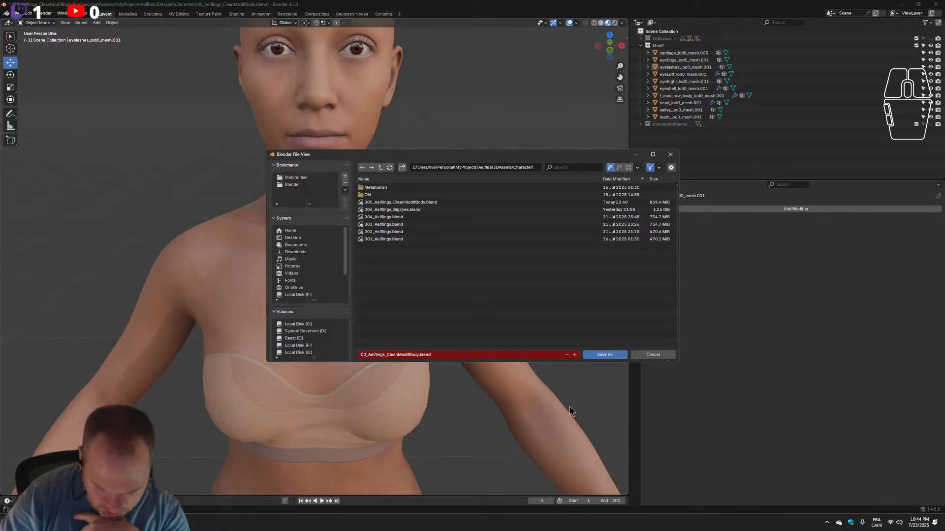
type("7")
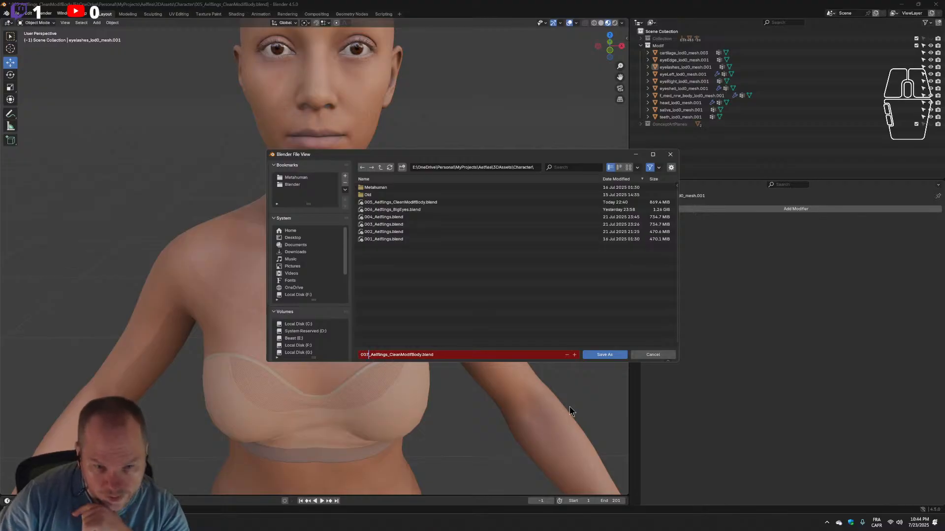
left_click(622, 357)
left_click(617, 352)
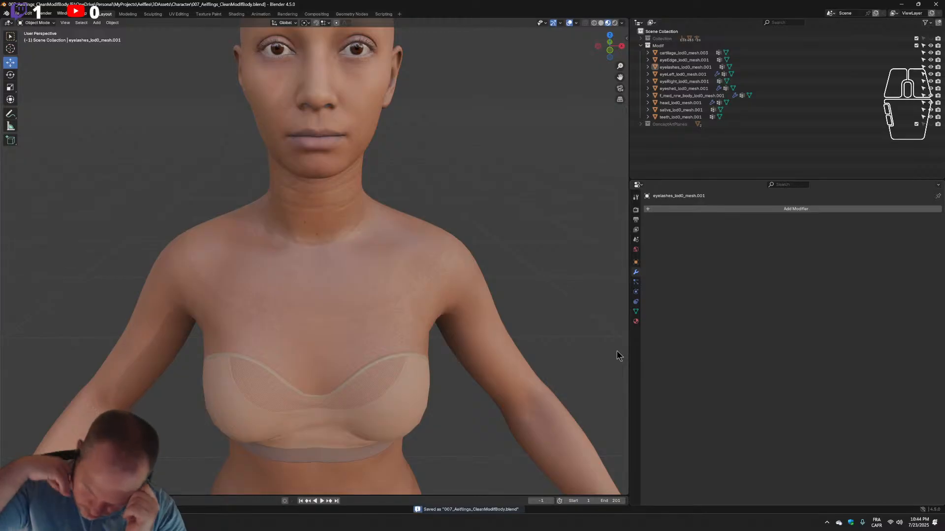
Close the Maya 2024 start window and dismiss its trial notice.
key("XF86AudioLowerVolume")
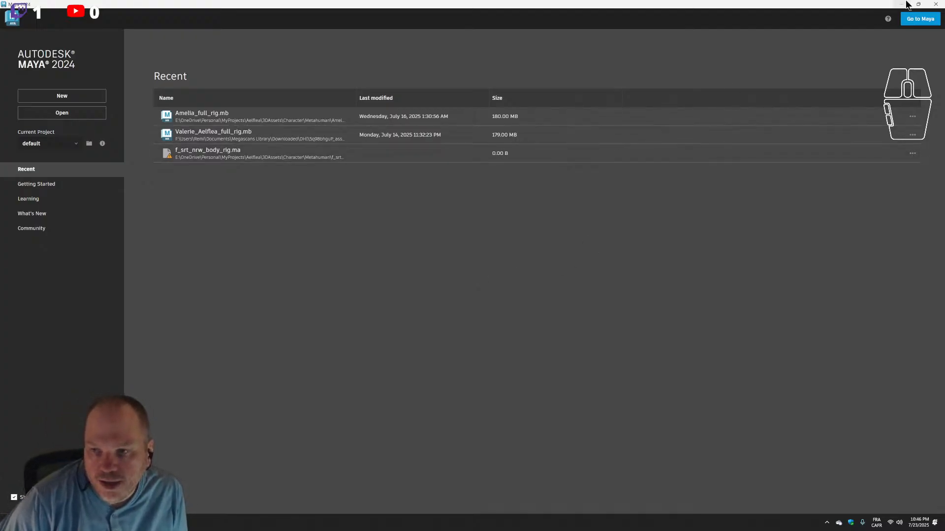
left_click(933, 5)
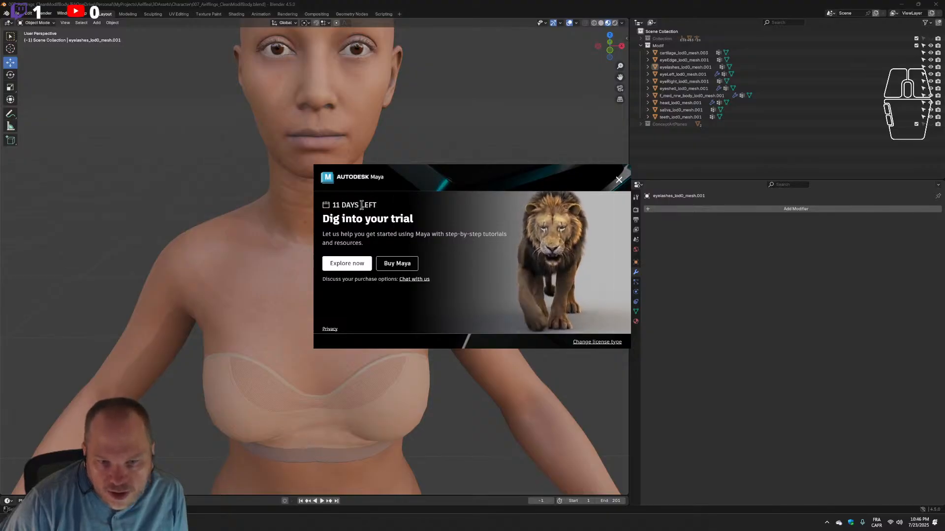
left_click(618, 182)
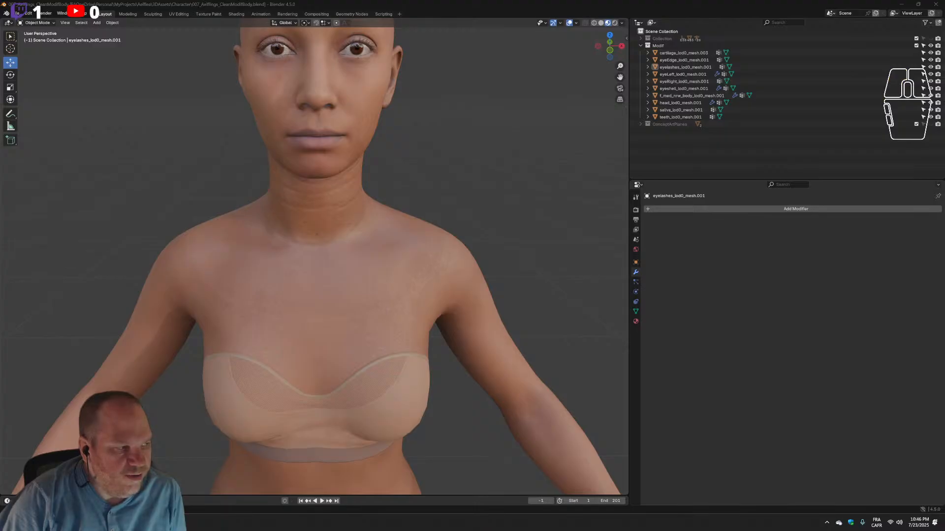
left_click_drag(944, 276, 0, 380)
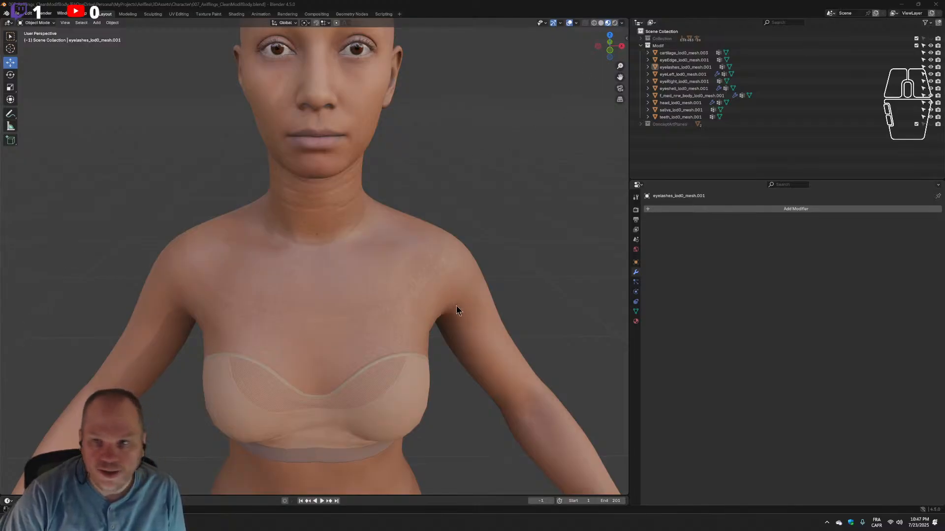
Minimize Blender, place the Revo Uninstaller and Revo Uninstaller Pro shortcuts on the desktop, and move both off this screen.
left_click(899, 4)
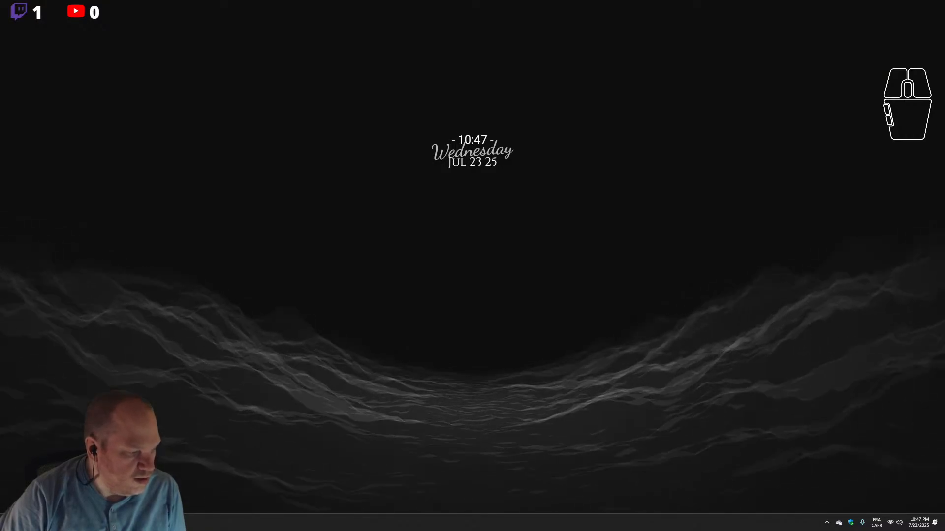
left_click_drag(443, 530, 447, 241)
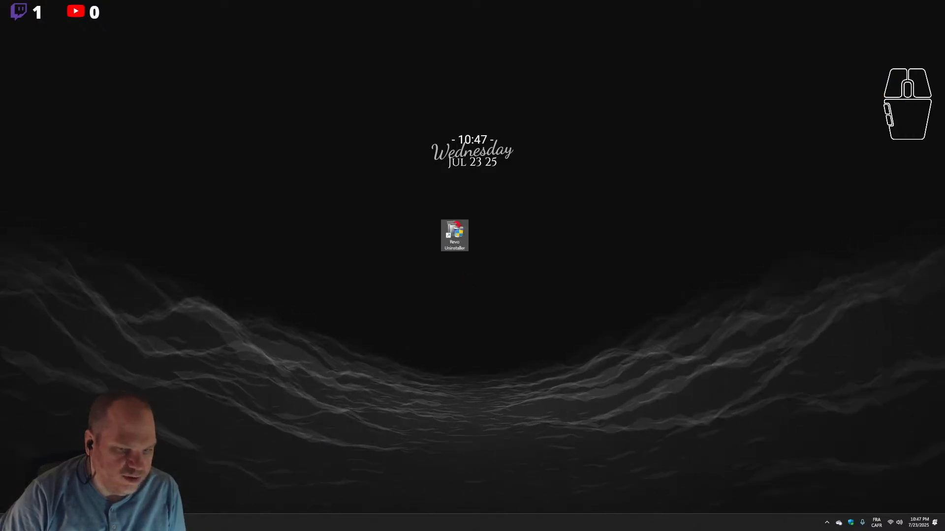
left_click_drag(443, 530, 512, 239)
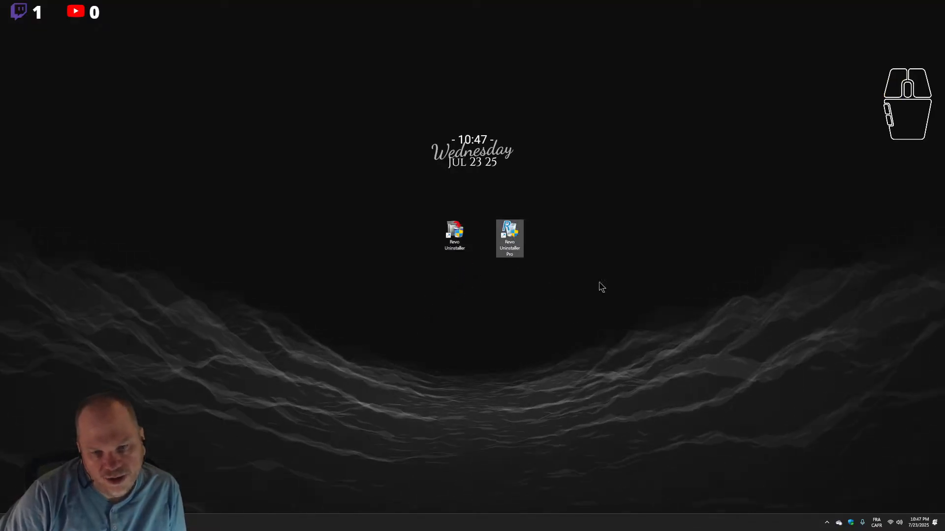
left_click_drag(328, 311, 611, 218)
left_click_drag(512, 233, 944, 246)
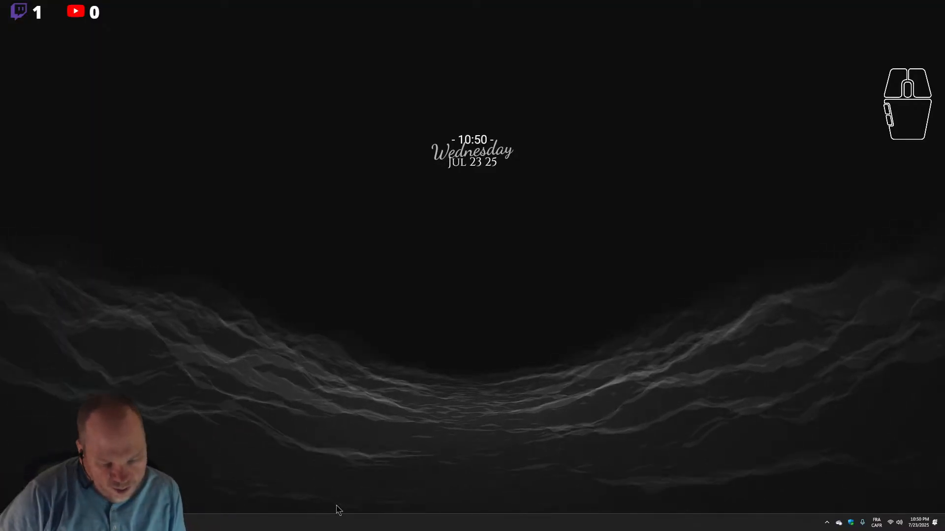
Switch back to Blender, show the character in wireframe shading, and inspect the head, torso and arm topology from several angles.
left_click(147, 523)
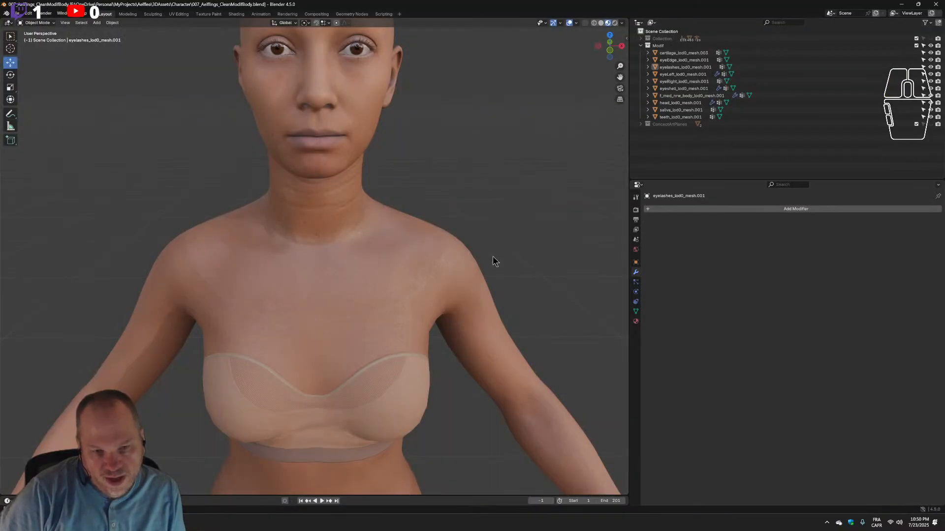
middle_click_drag(375, 118, 385, 117)
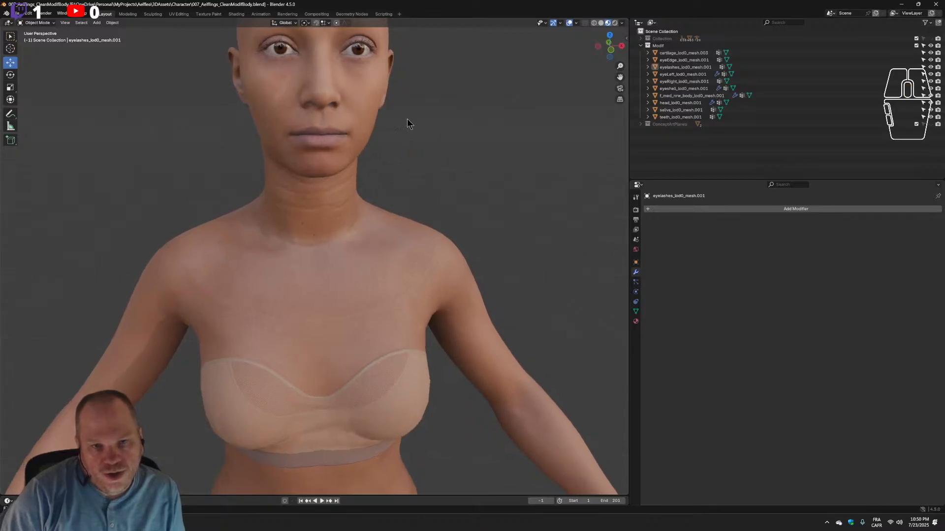
left_click(593, 21)
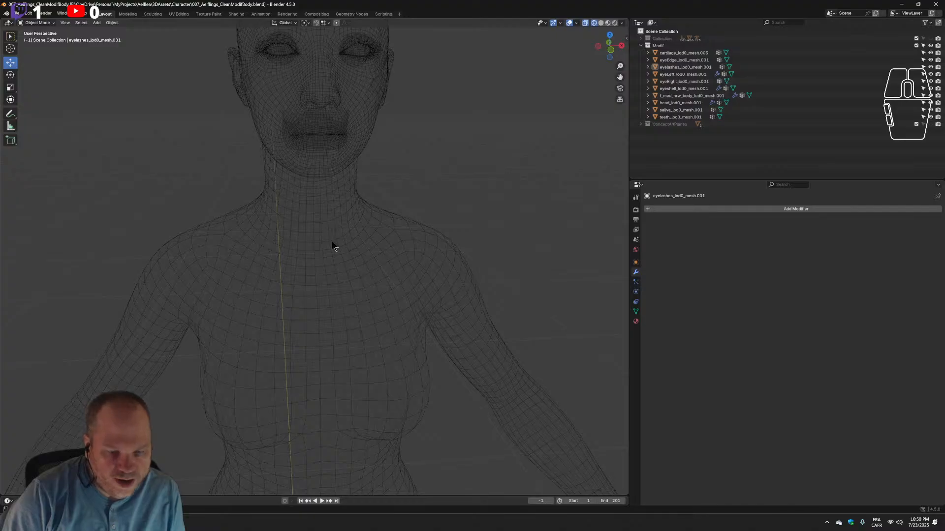
middle_click_drag(367, 336, 488, 415)
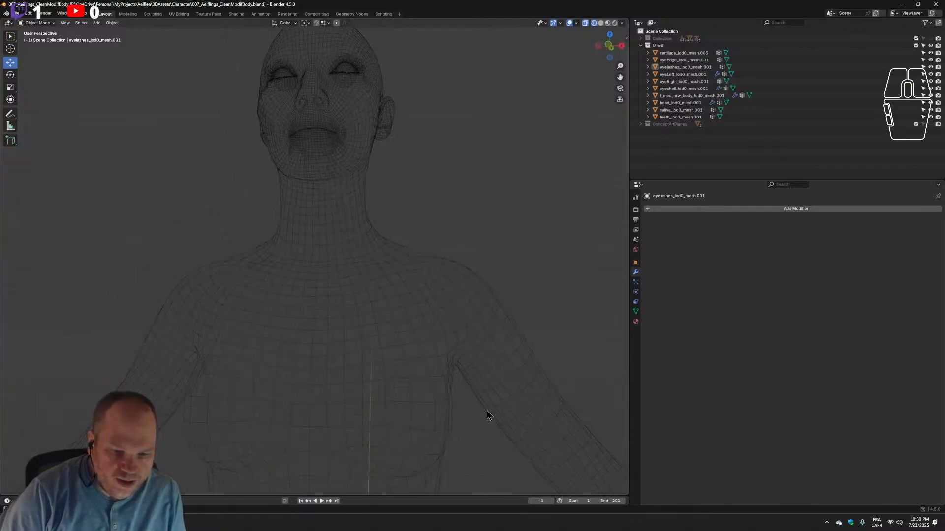
scroll(488, 416, "down", 2)
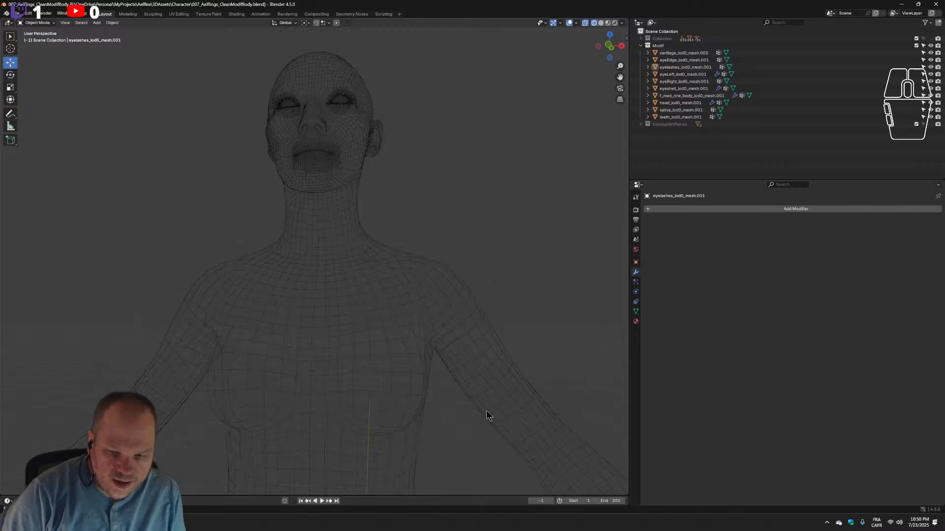
middle_click_drag(244, 316, 282, 327)
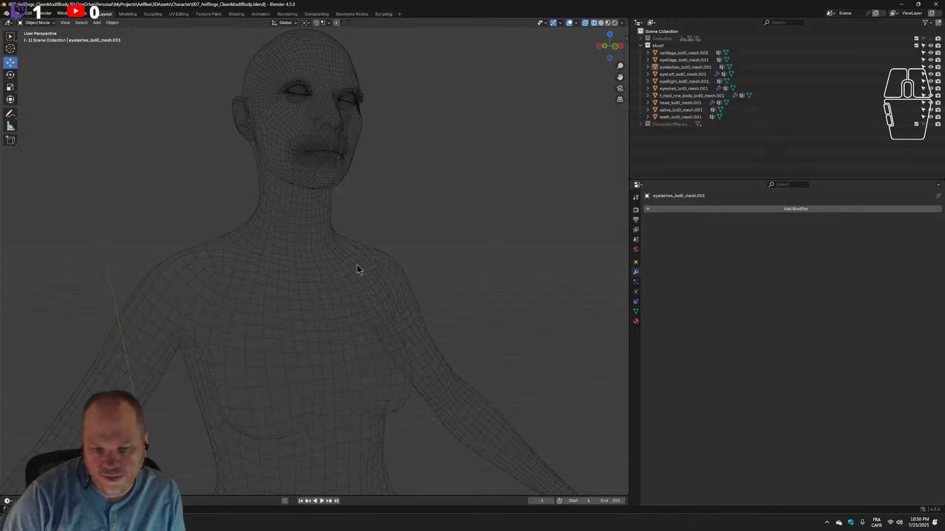
middle_click_drag(526, 326, 458, 405)
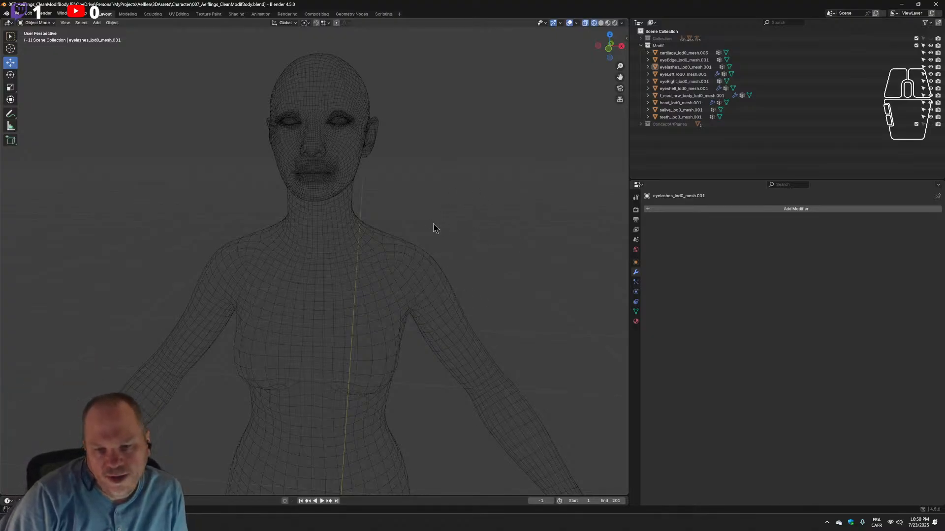
middle_click_drag(433, 224, 424, 238)
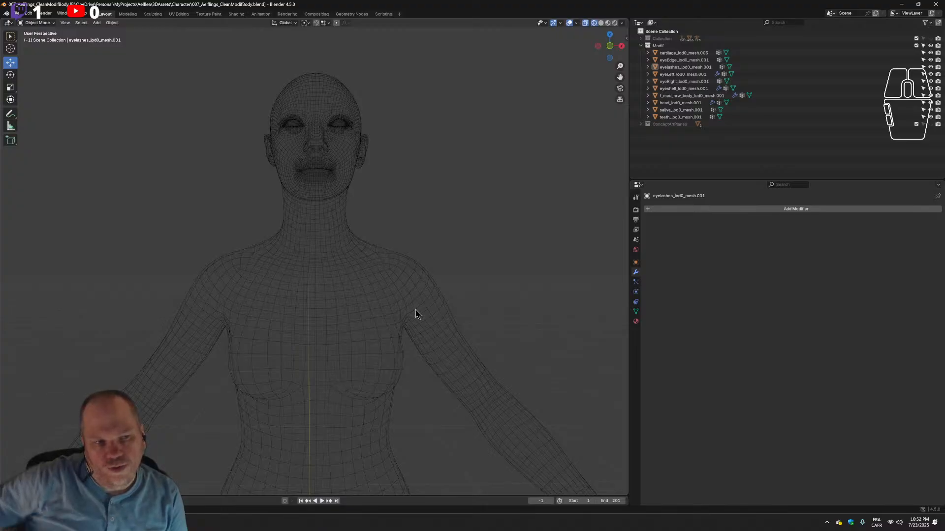
Review the FBX import options, including the Transform, Animation and Armature settings, and close the import dialog without importing.
left_click(28, 13)
mouse_move(16, 14)
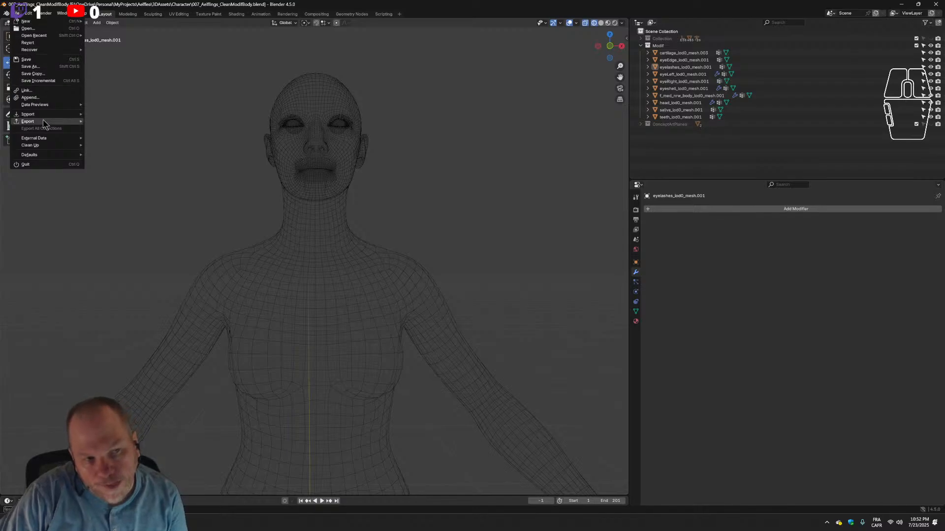
mouse_move(49, 114)
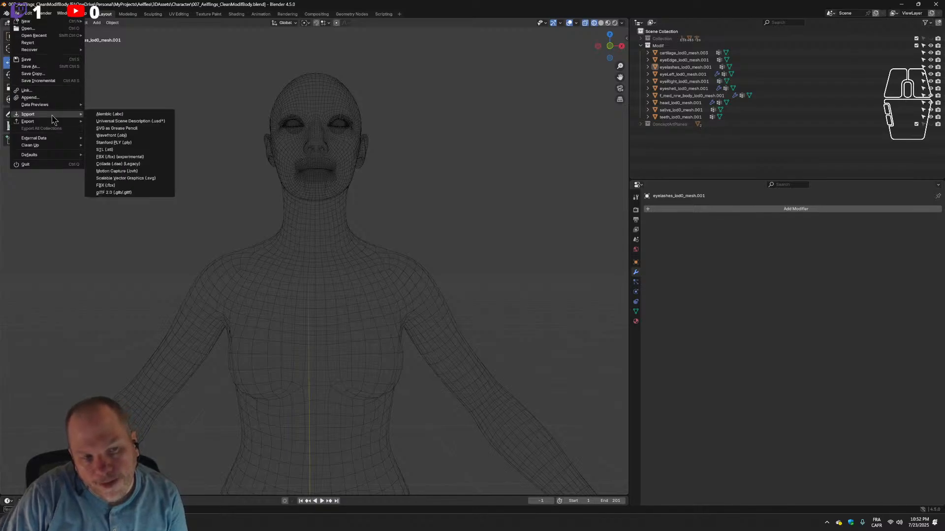
left_click(122, 185)
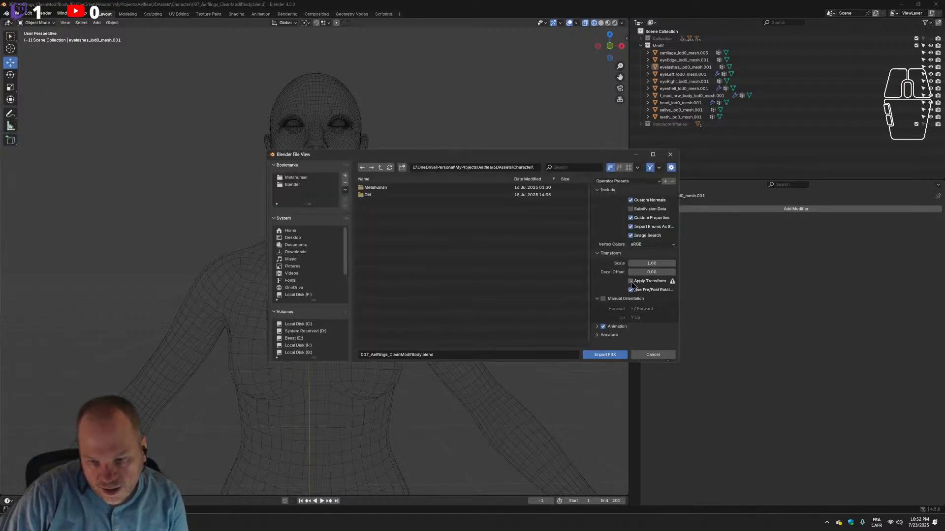
left_click(597, 327)
scroll(596, 335, "down", 1)
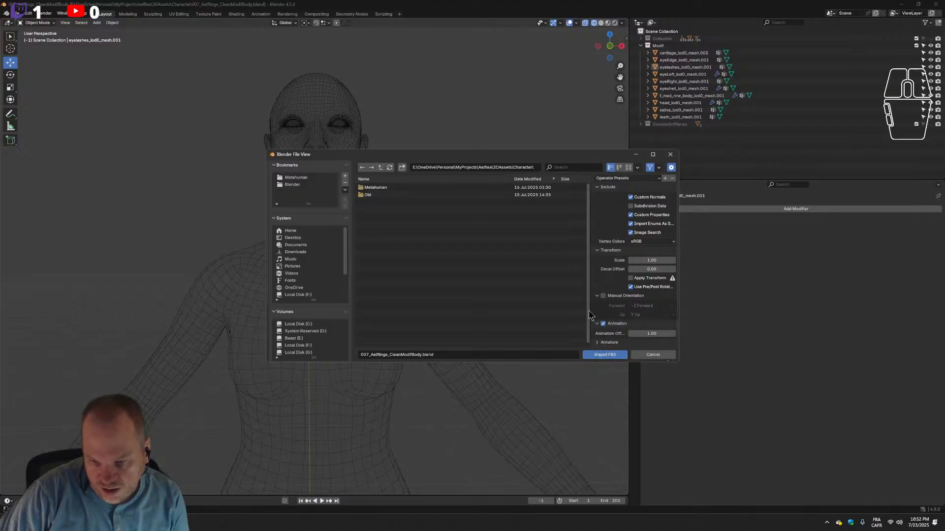
left_click(599, 343)
scroll(610, 288, "down", 3)
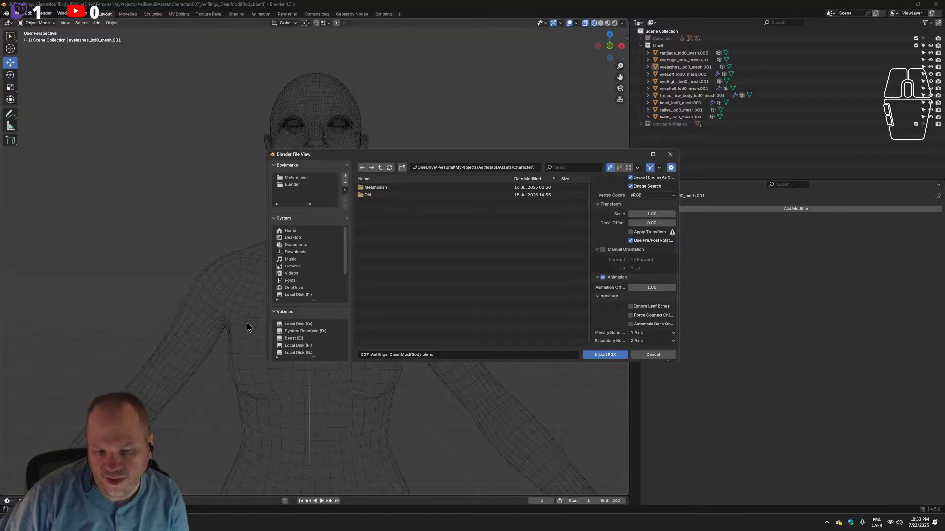
scroll(614, 252, "up", 4)
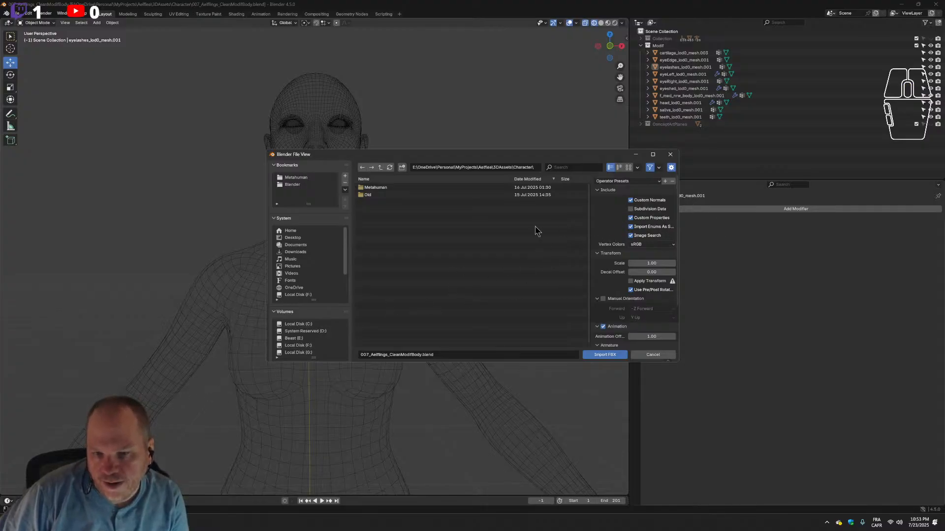
left_click(219, 308)
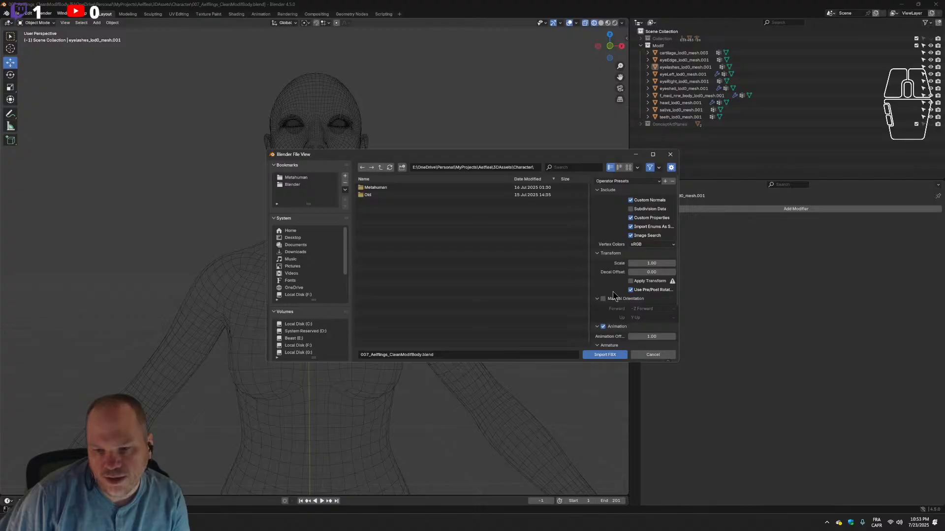
scroll(614, 297, "down", 3)
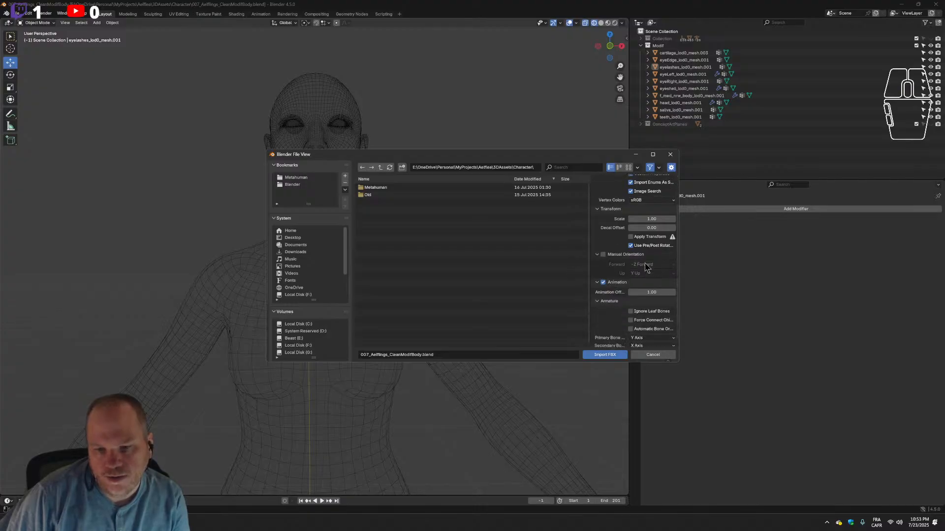
left_click(645, 276)
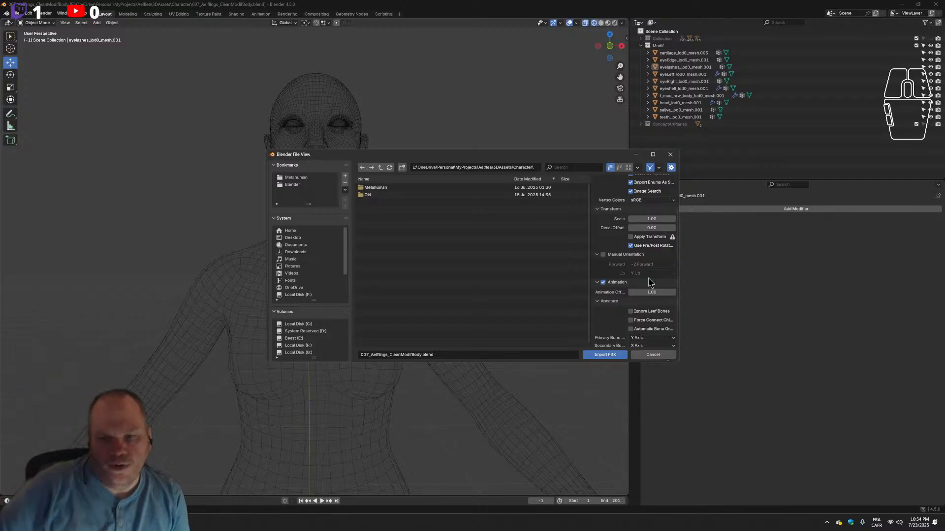
left_click(670, 154)
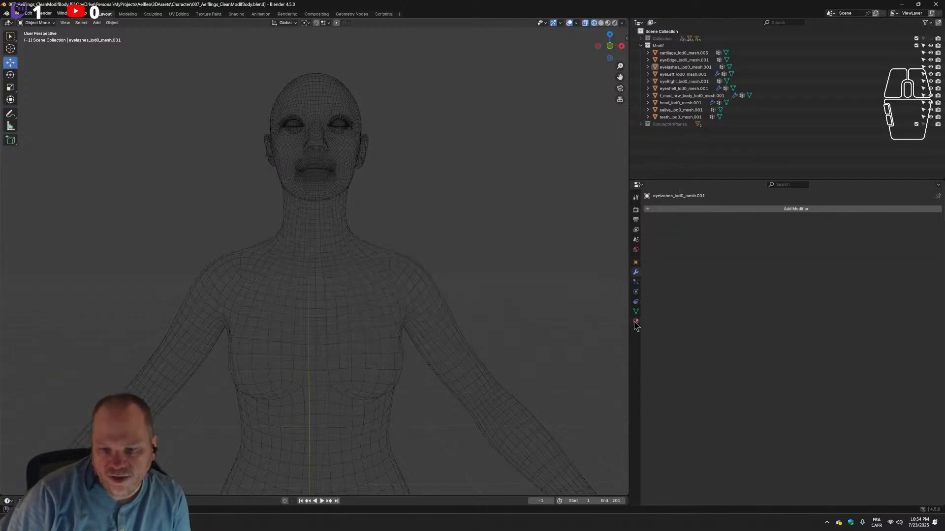
Select the modified head mesh and check its vertex groups and shape keys.
left_click(338, 145)
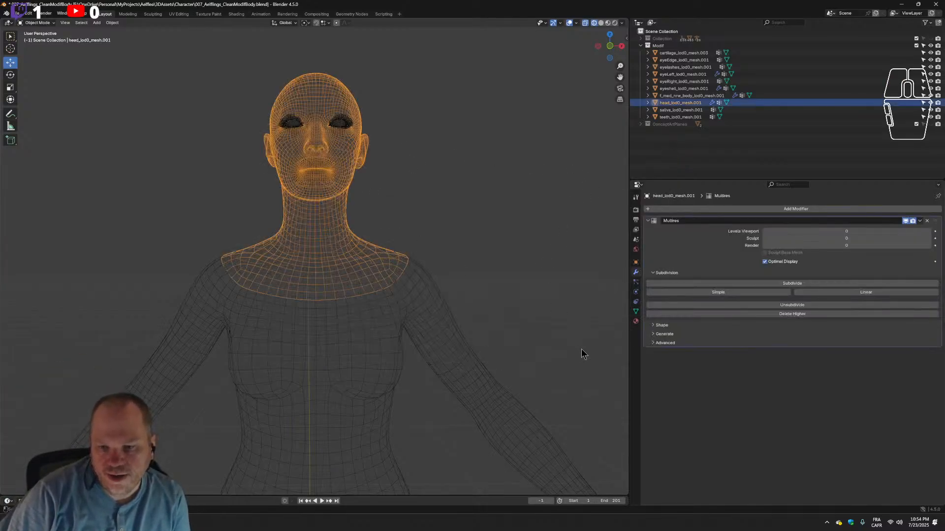
left_click(635, 311)
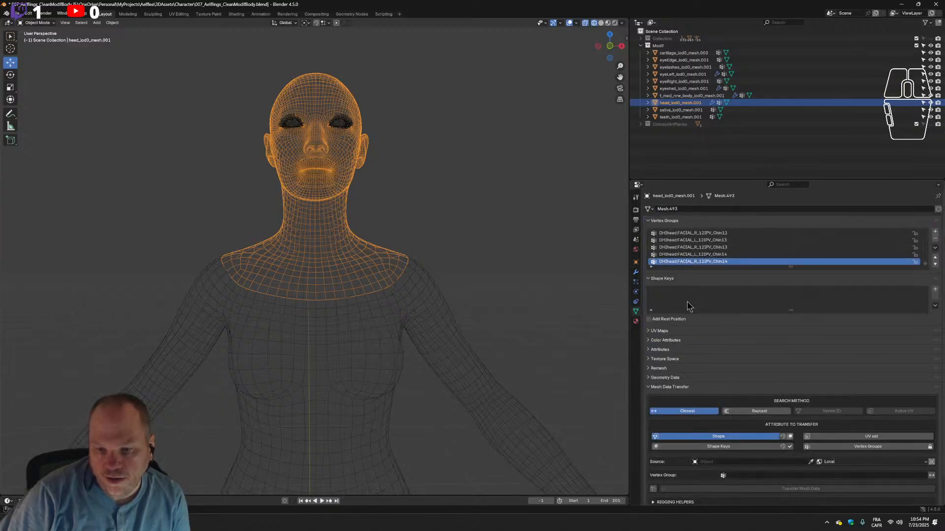
scroll(687, 306, "down", 1)
scroll(687, 306, "up", 1)
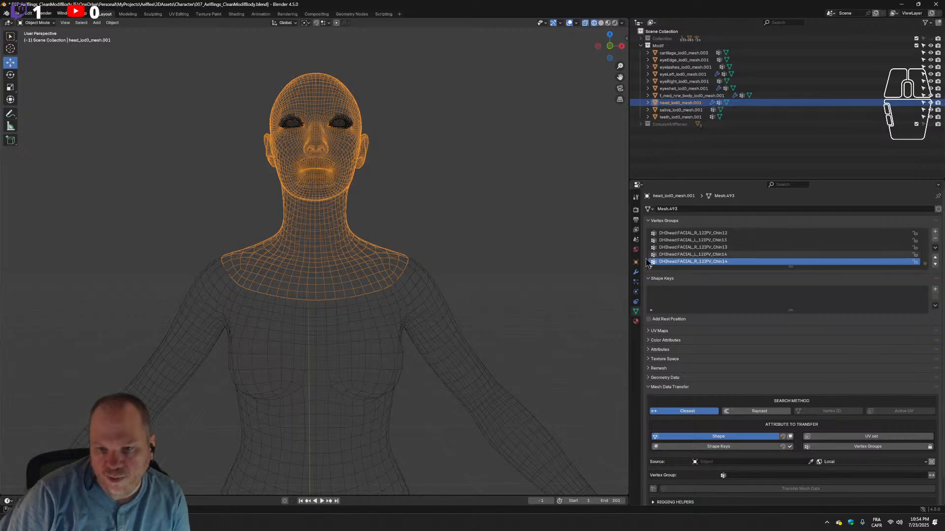
Try removing the Multires modifier from the modified head, check its shape key list, and undo the removal.
left_click(635, 272)
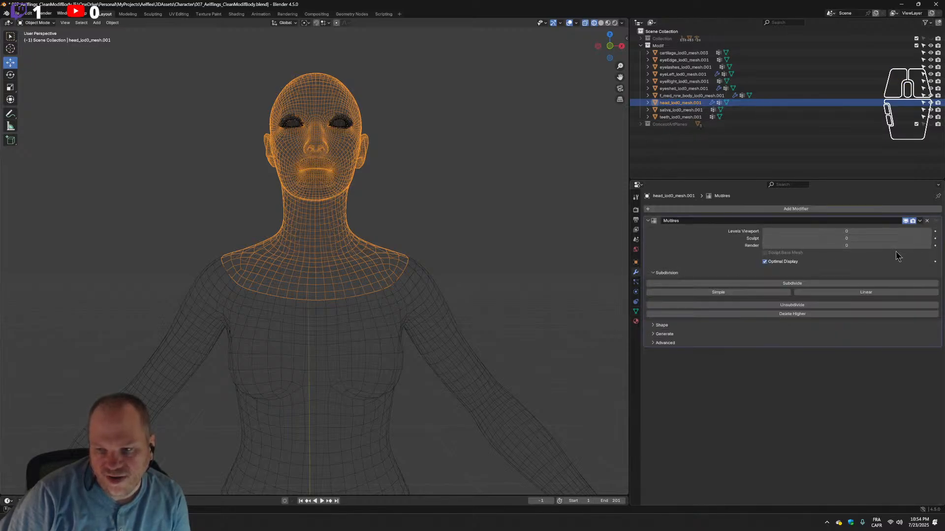
left_click(927, 221)
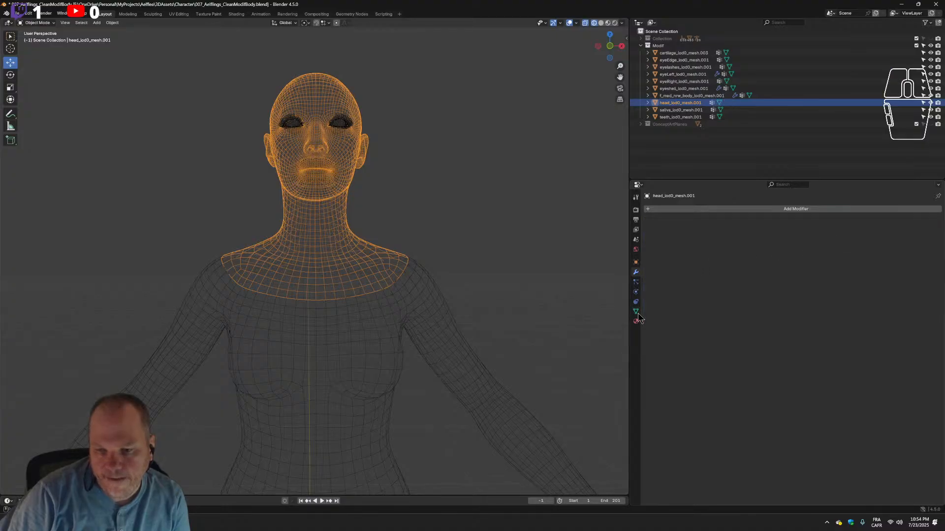
left_click(635, 311)
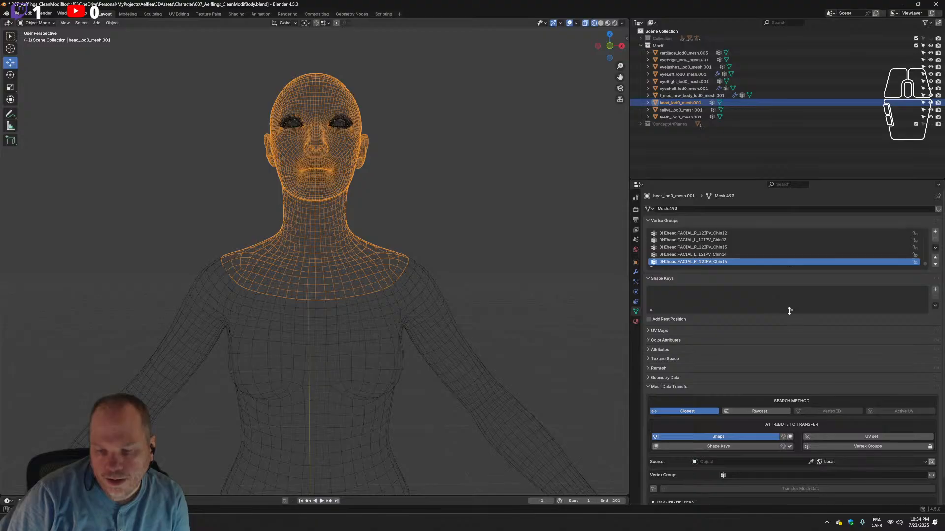
mouse_move(792, 311)
left_mouse_down()
mouse_move(787, 357)
mouse_move(792, 323)
left_mouse_up()
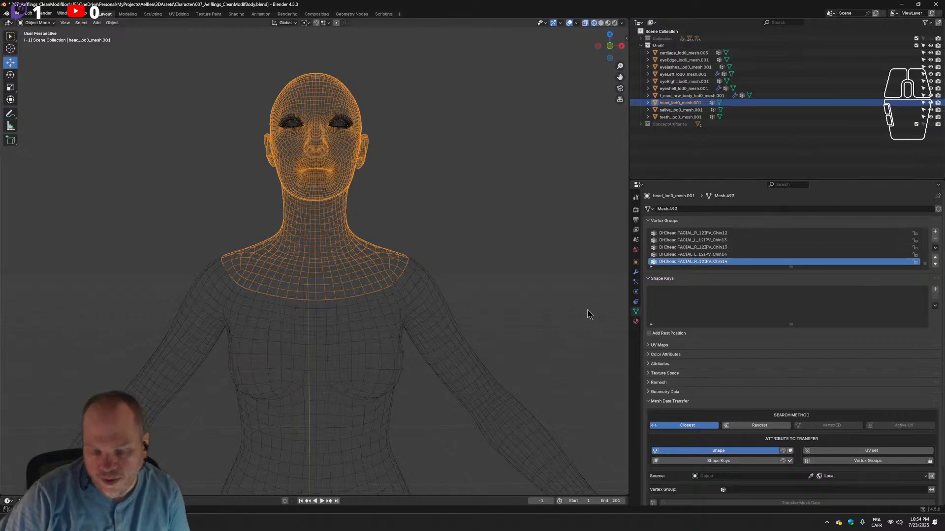
key("ctrl+z")
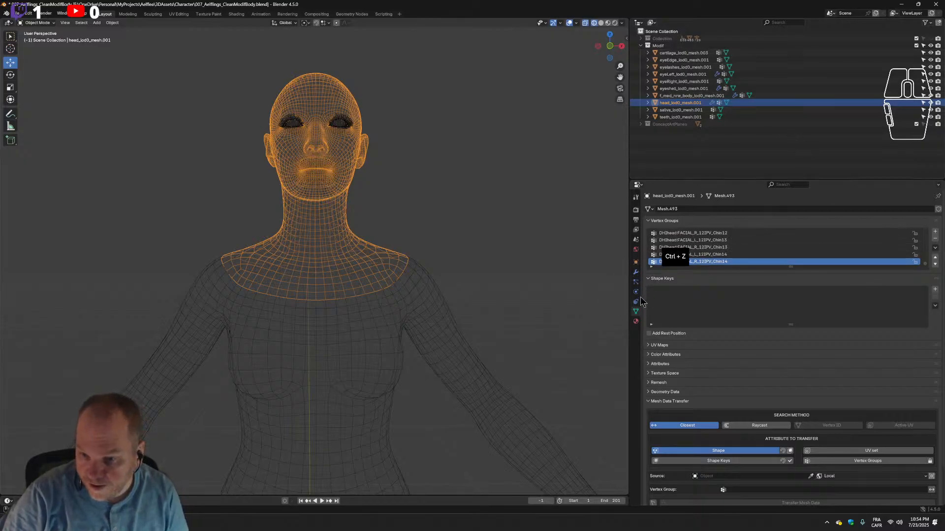
left_click(636, 272)
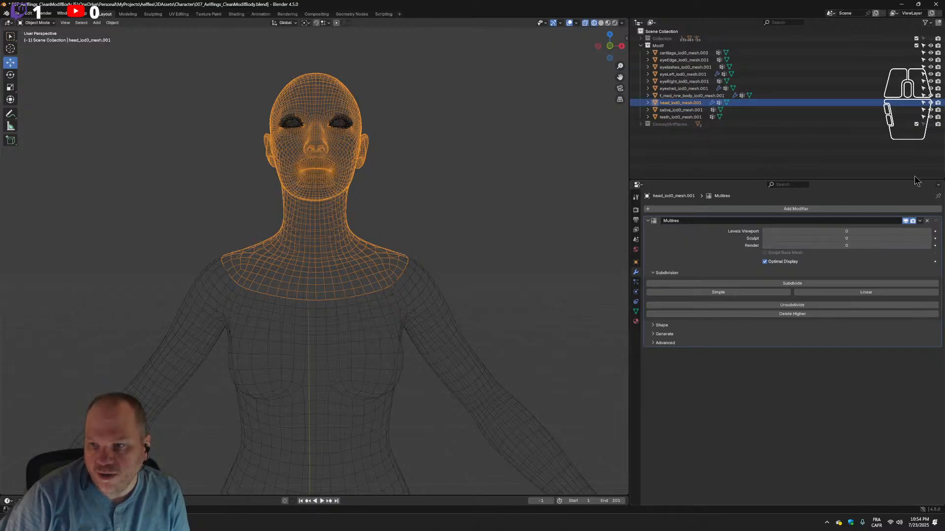
Hide the Modif collection, show and expand the original Collection, and switch the viewport to Material Preview shading.
left_click(930, 46)
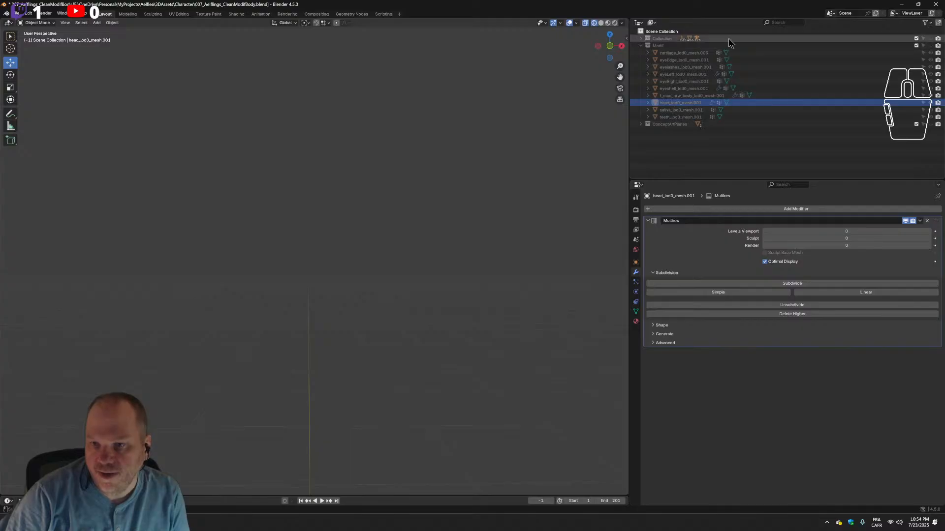
left_click(930, 38)
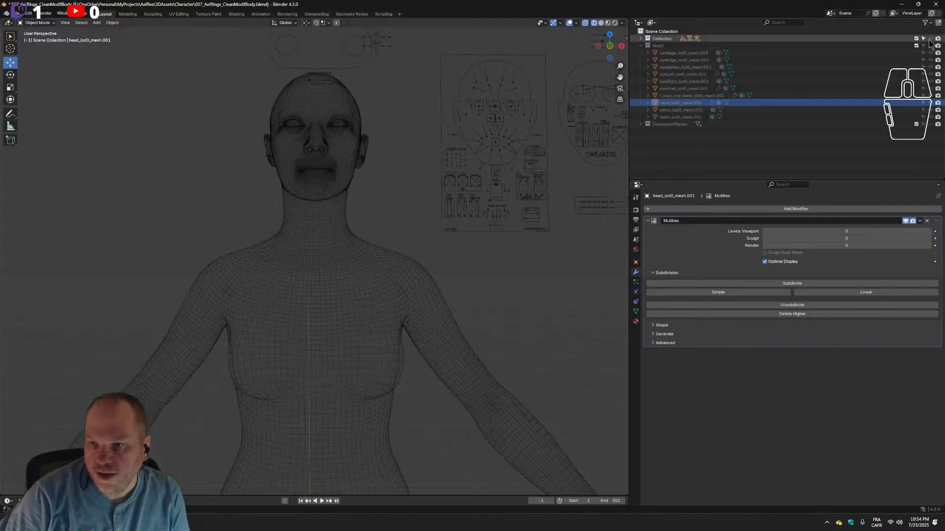
left_click(641, 39)
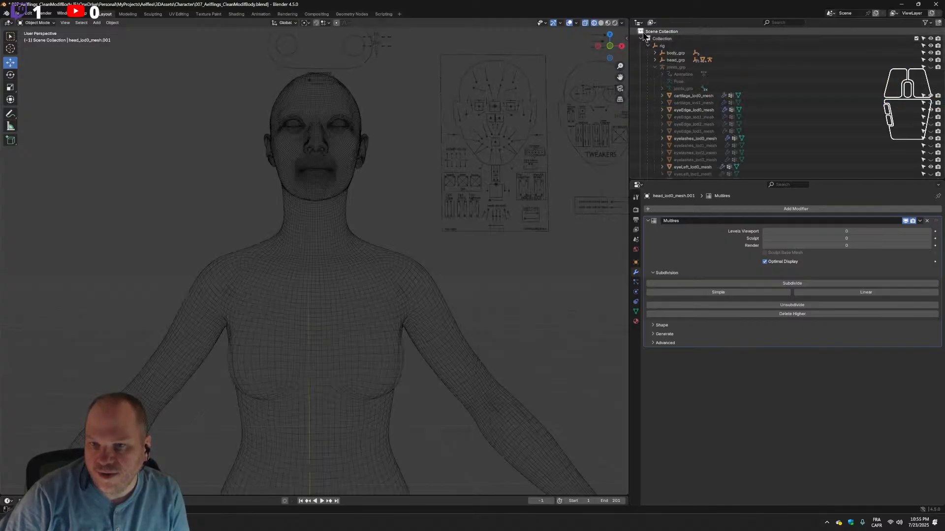
left_click(608, 23)
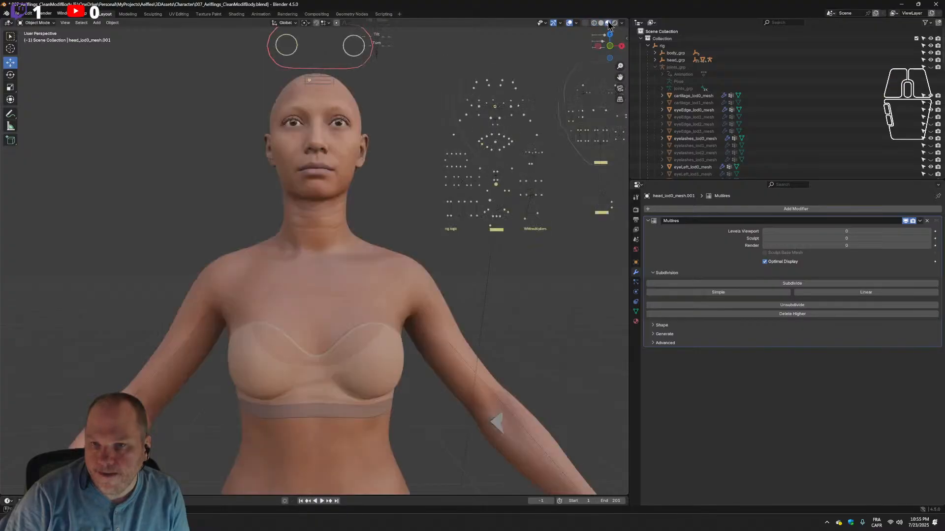
Select the original head_lod0_mesh and display its shape keys.
scroll(356, 210, "up", 3)
left_click(355, 141)
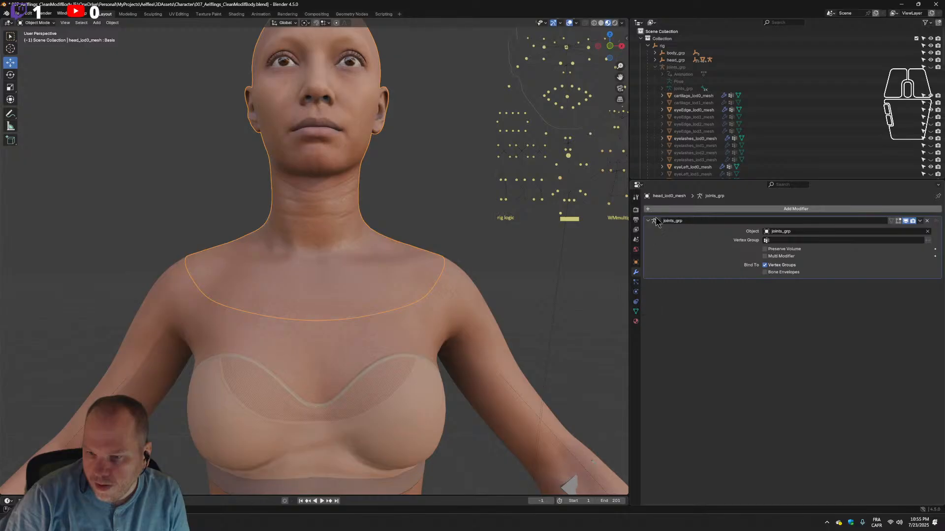
left_click(636, 312)
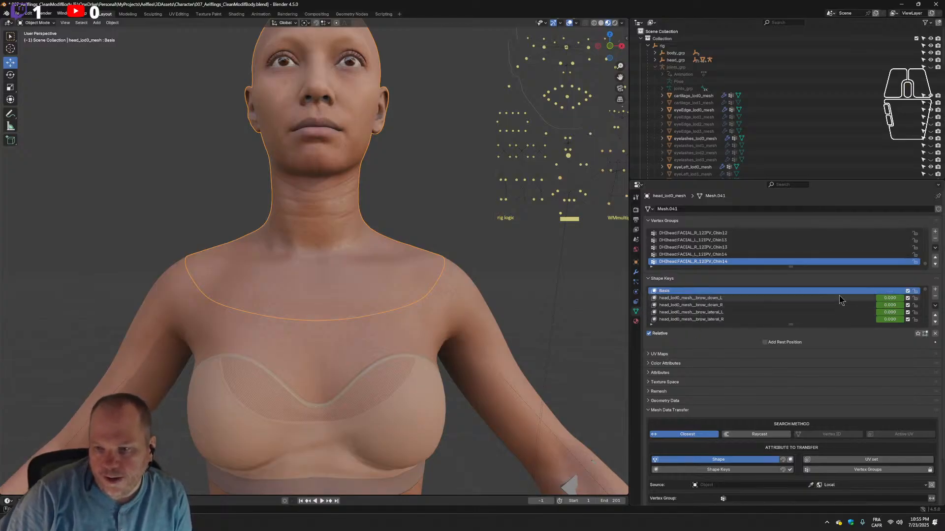
Test the original head's brow_down_L shape key by switching it between 1 and 0 while watching the brow and eye, and leave it at 0.
left_click(878, 298)
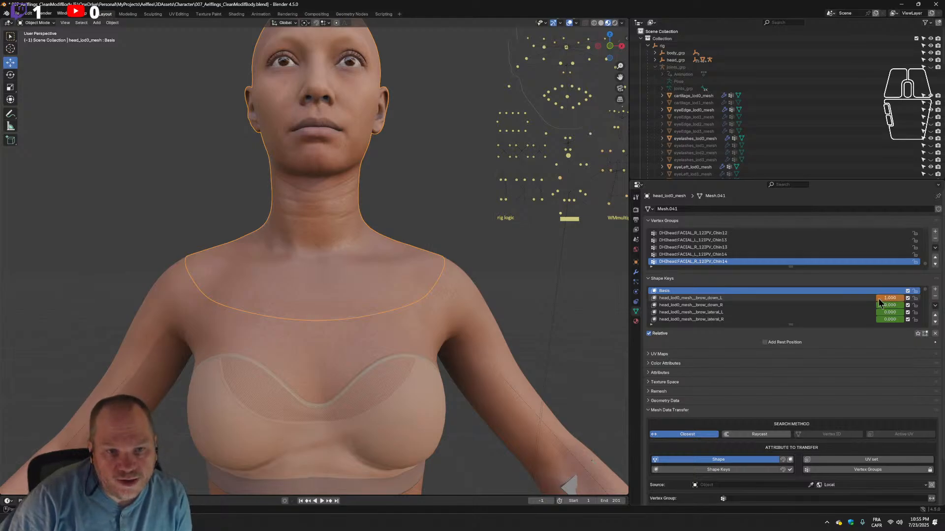
middle_click_drag(339, 65, 441, 171)
scroll(445, 190, "up", 2)
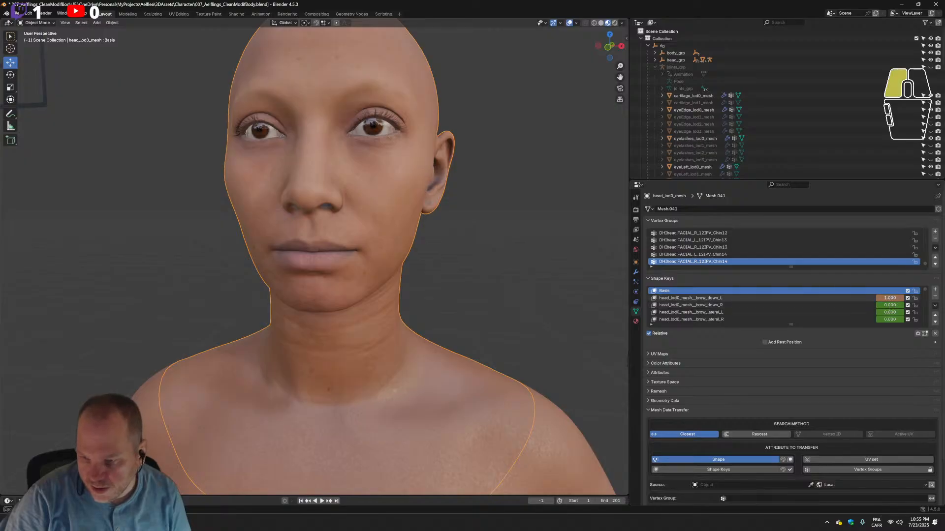
left_click(891, 298)
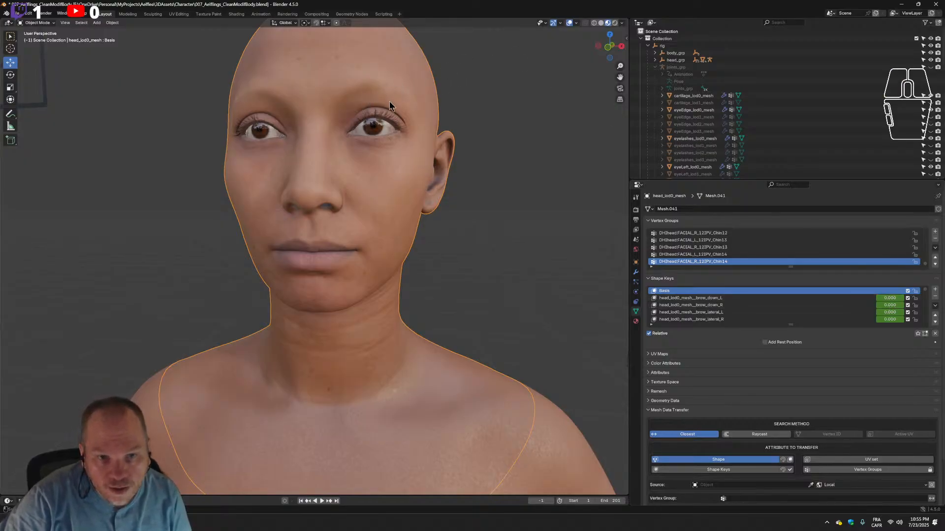
scroll(426, 70, "up", 8)
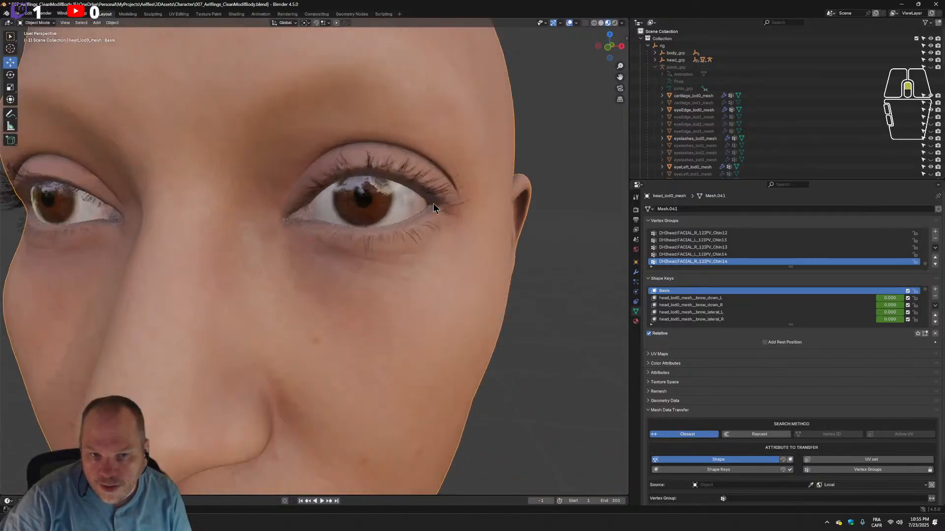
scroll(453, 156, "up", 3, "shift")
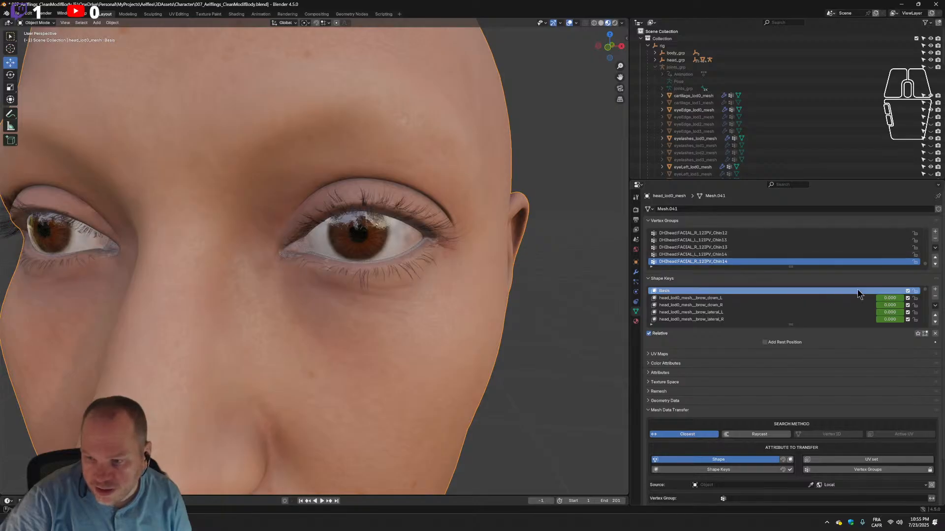
left_click(888, 297)
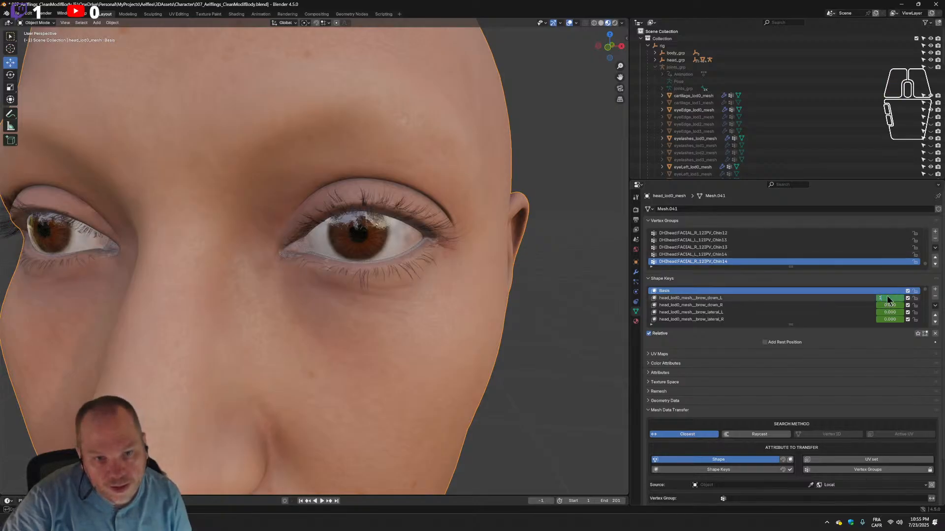
key("Return")
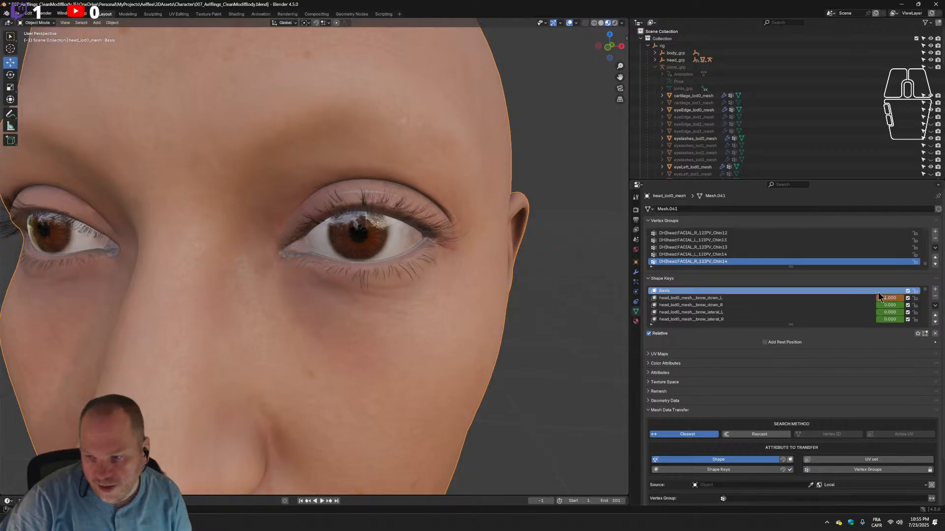
left_click(888, 297)
type("0")
key("Return")
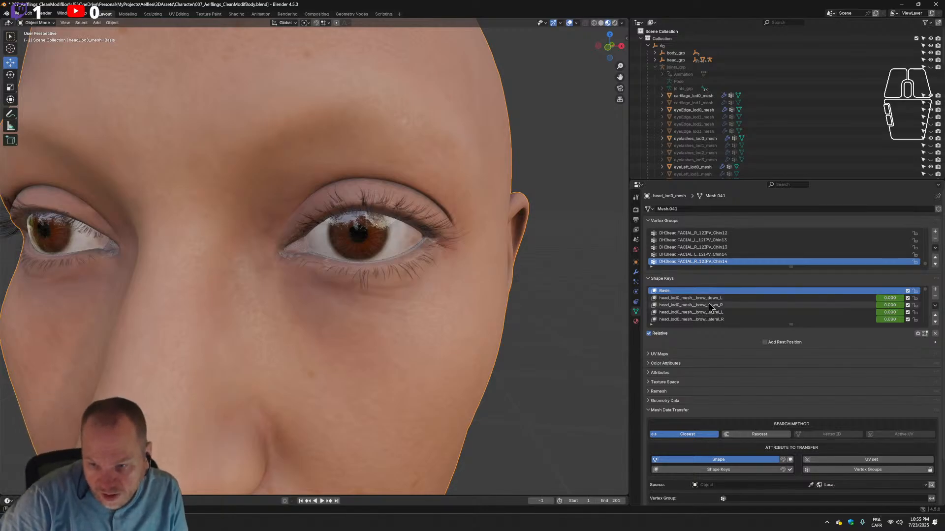
Browse the original head's further brow shape keys and examine the eye area up close.
scroll(723, 313, "down", 5)
scroll(727, 317, "down", 1)
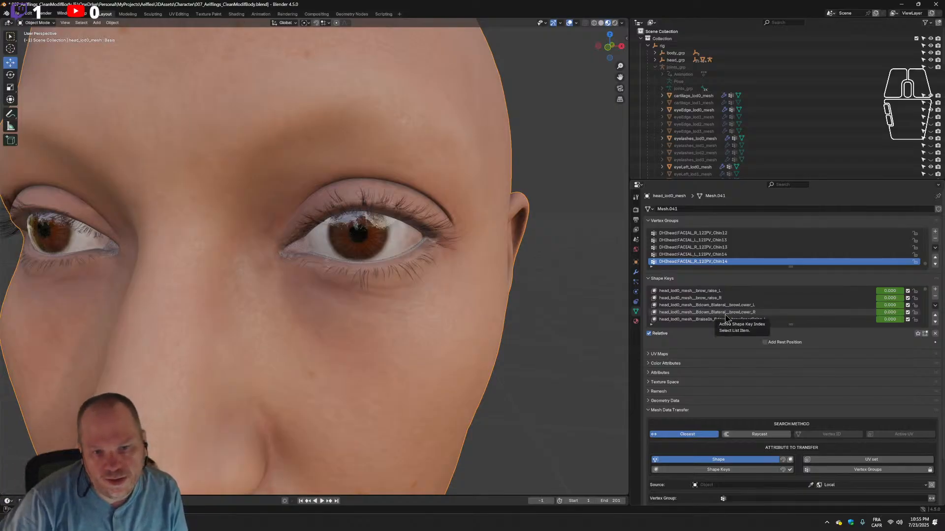
scroll(399, 261, "up", 2)
mouse_move(374, 202)
middle_mouse_down()
mouse_move(406, 200)
mouse_move(394, 185)
mouse_move(379, 197)
middle_mouse_up()
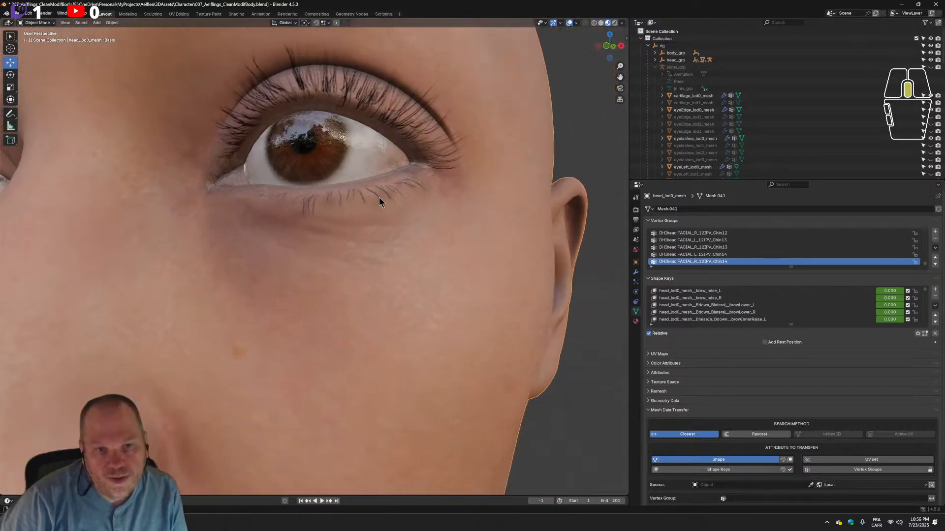
Select all the face board control objects beside the character and view the board together with the head.
scroll(369, 204, "down", 8)
middle_click_drag(357, 233, 363, 257)
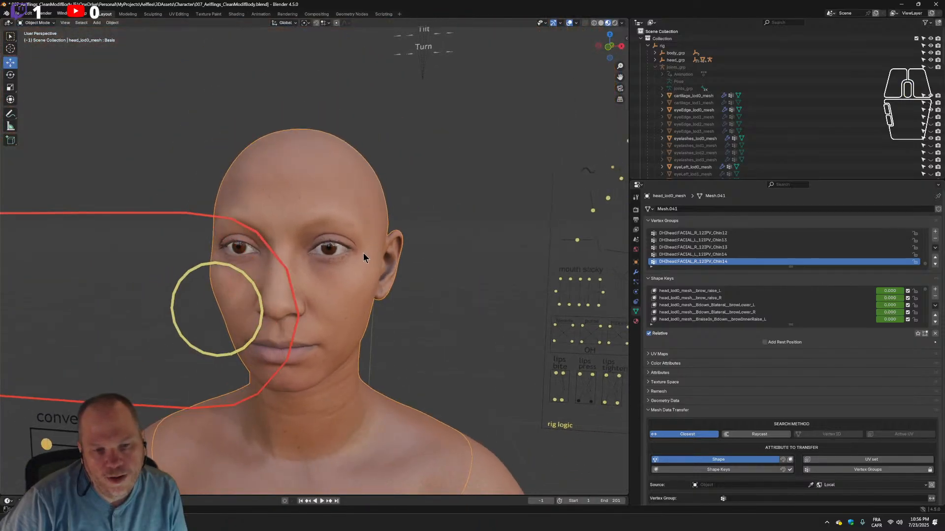
scroll(373, 252, "down", 5)
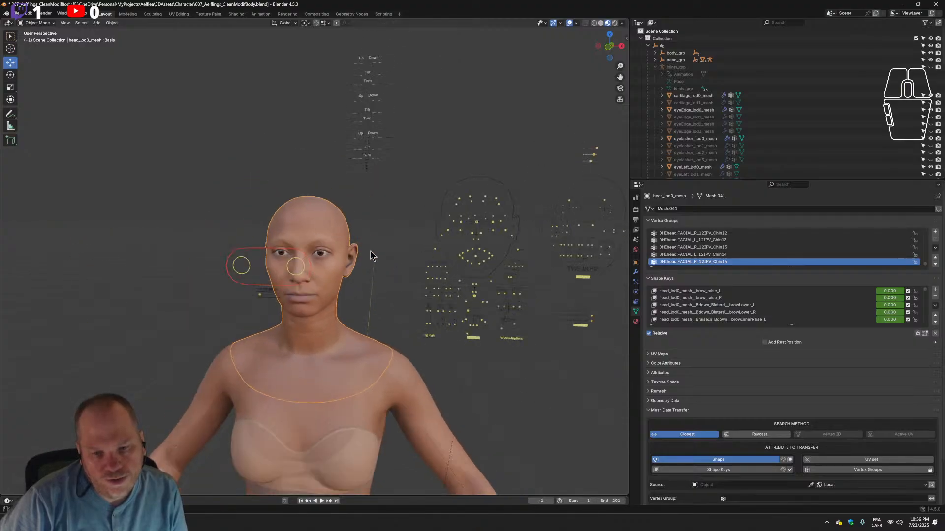
middle_click_drag(370, 256, 383, 255)
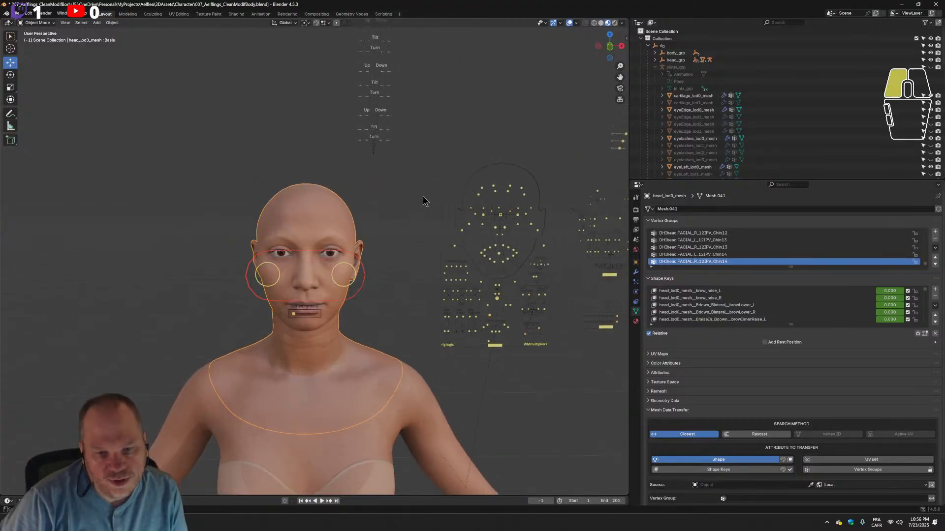
left_click_drag(426, 200, 527, 327)
left_click(442, 104)
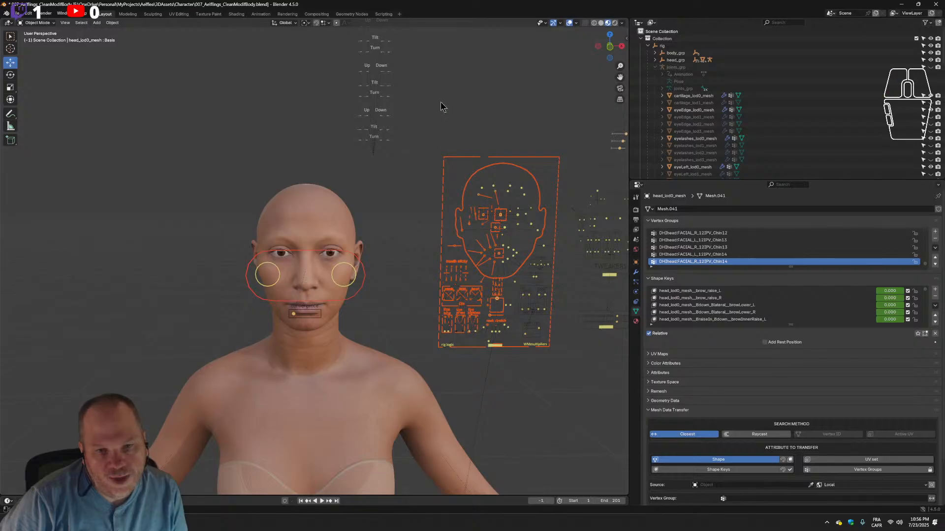
left_click_drag(427, 106, 562, 366)
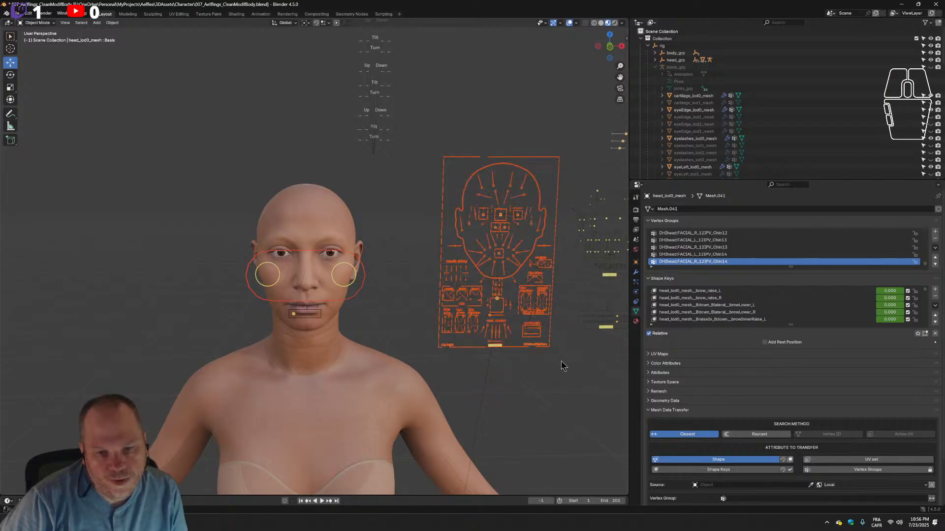
middle_click_drag(550, 384, 562, 364)
scroll(547, 335, "down", 2)
scroll(547, 336, "up", 1)
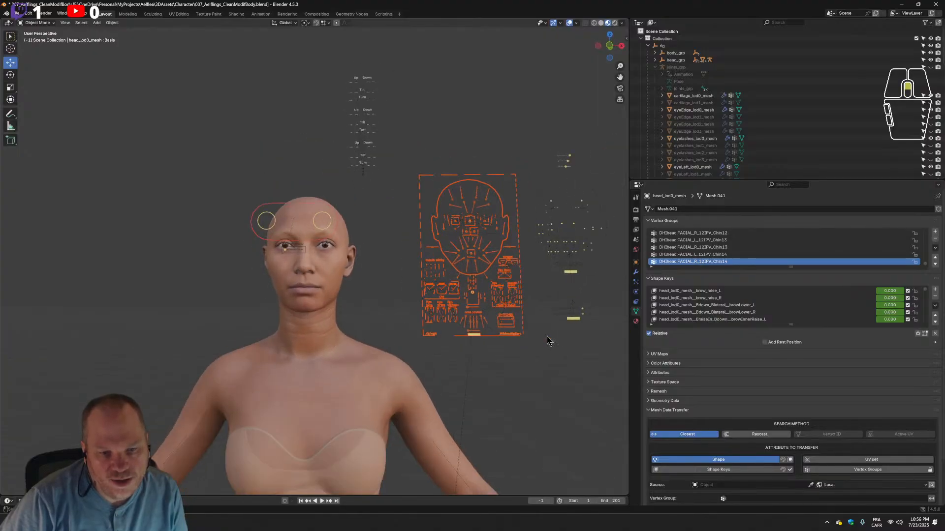
middle_click_drag(550, 341, 553, 353)
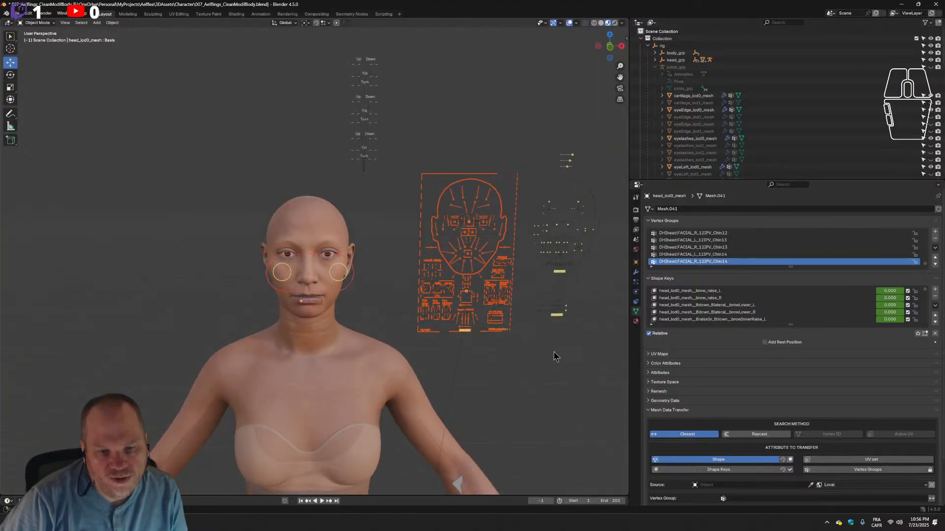
Clear the face board selection and examine the face board and tweaker controls from the side and the front.
left_click(549, 356)
left_click_drag(561, 348, 448, 394)
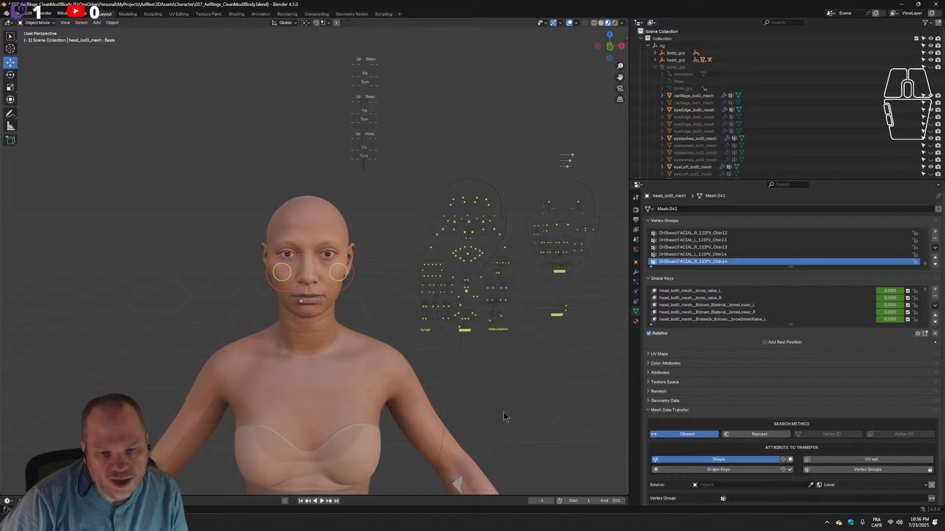
middle_click_drag(540, 413, 481, 400)
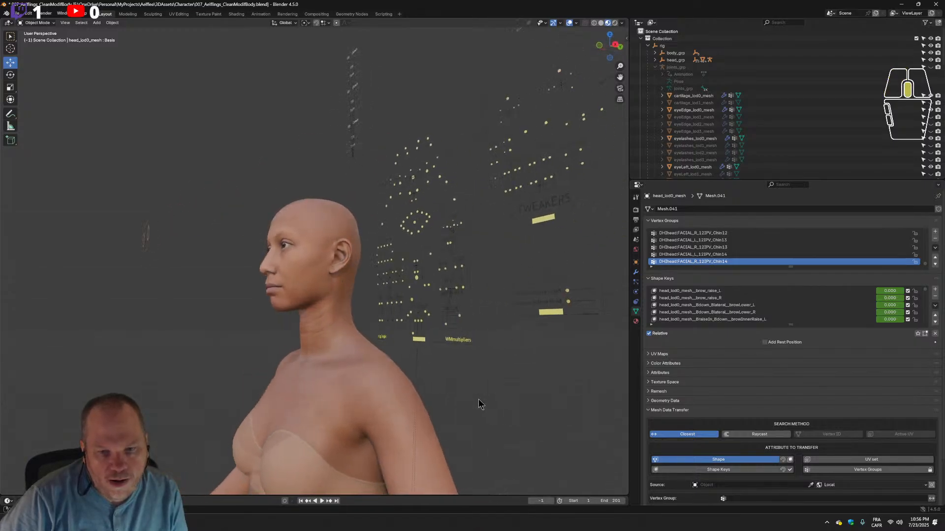
left_click_drag(512, 259, 577, 278)
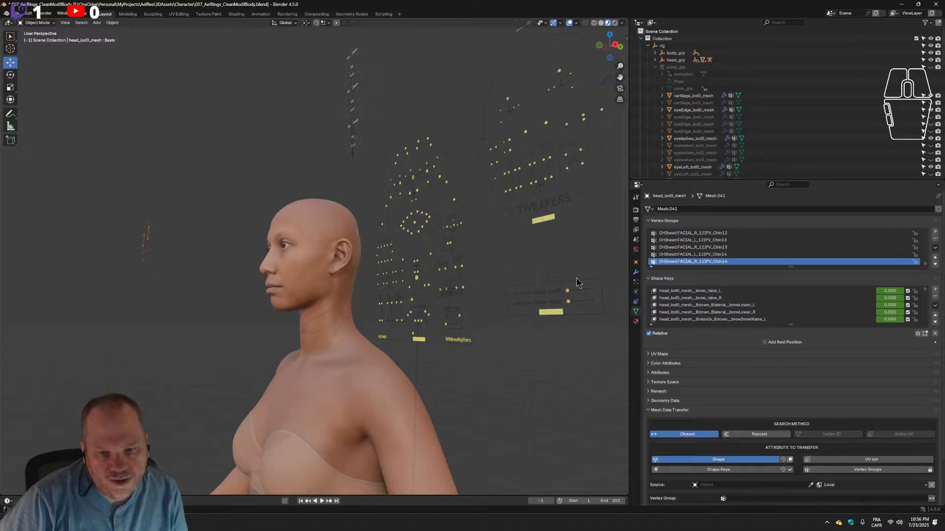
middle_click_drag(541, 281, 601, 303)
scroll(489, 390, "down", 3)
scroll(480, 386, "up", 3)
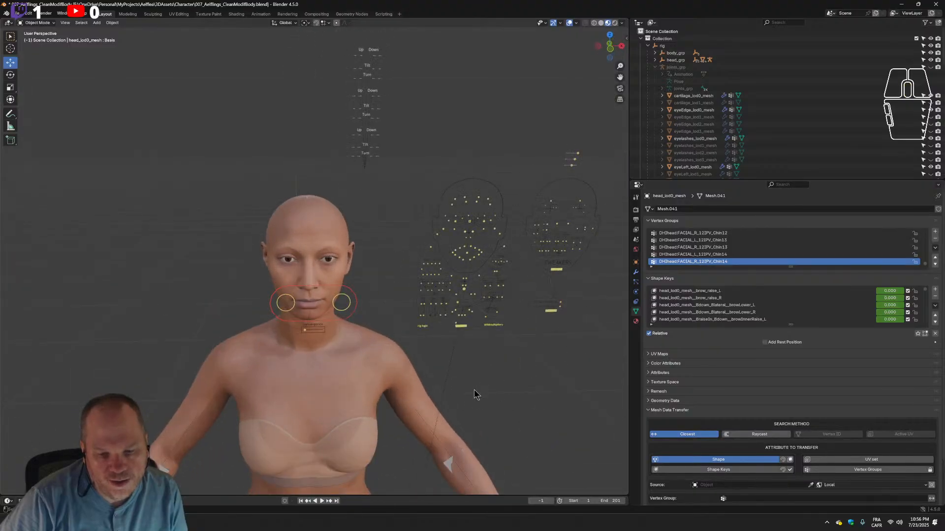
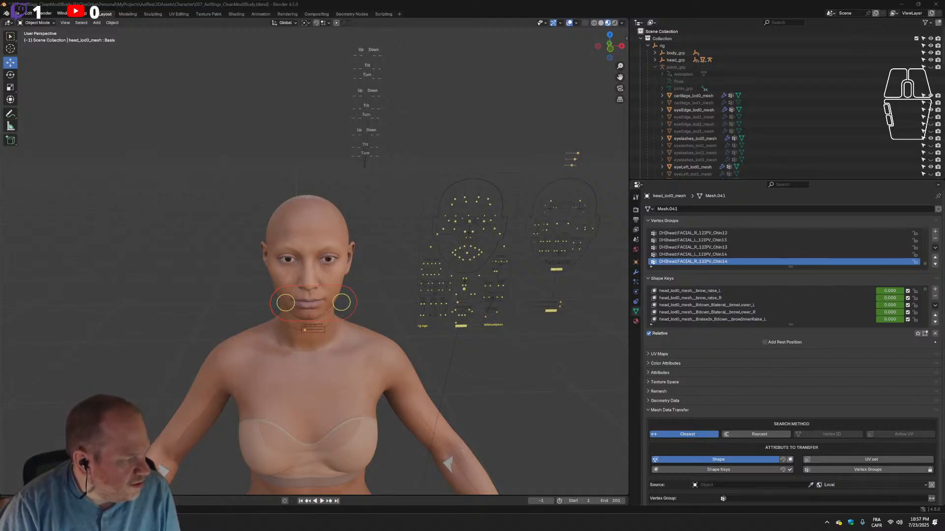
Switch to a maximized web browser, open Poly Hammer's Meta-Human DNA Addon page and review its RigLogic, DNA format and add-on feature sections.
left_click_drag(944, 374, 248, 245)
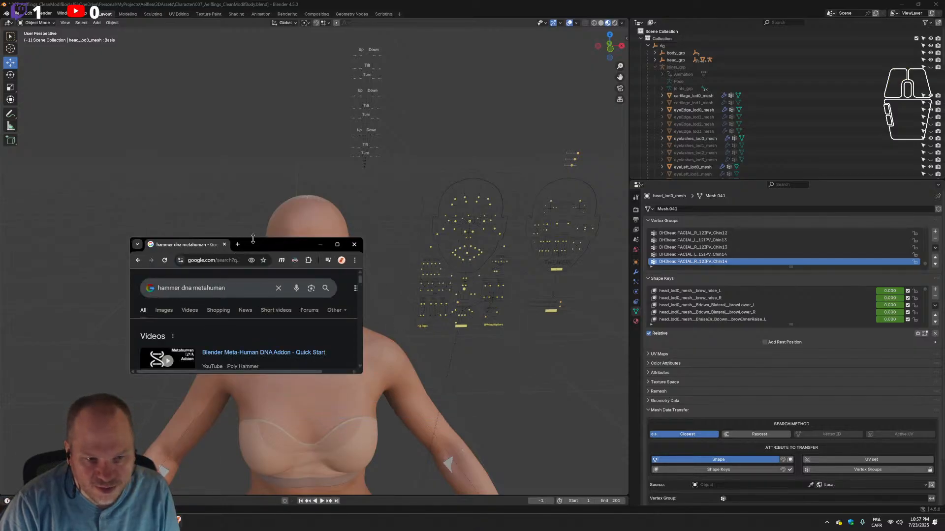
double_click(253, 239)
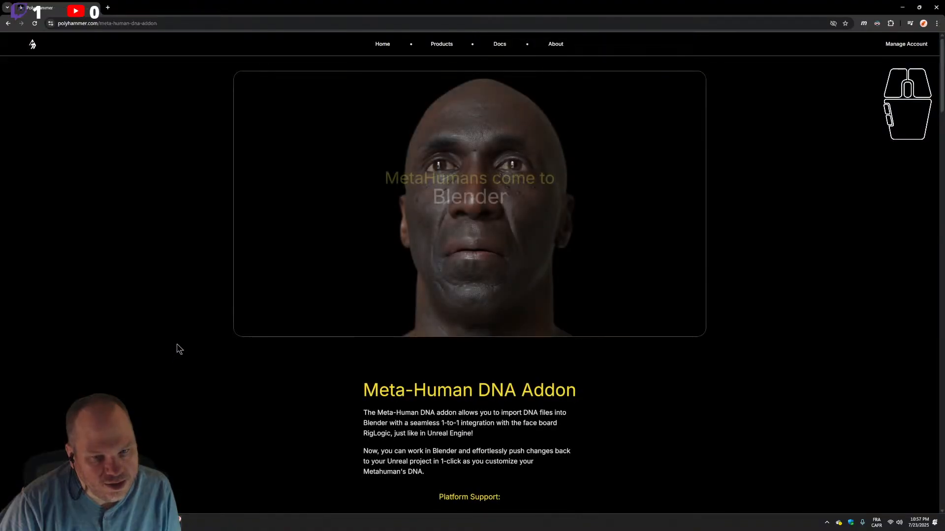
scroll(182, 349, "down", 3)
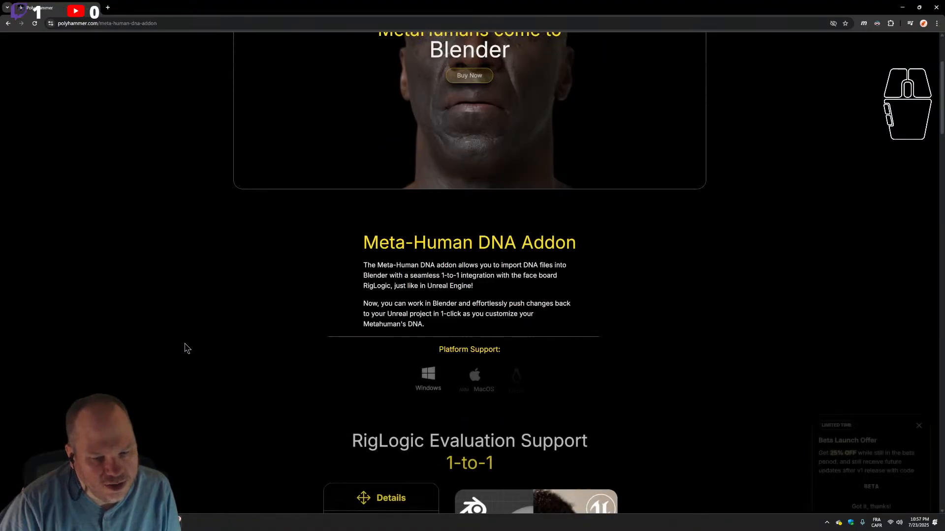
scroll(185, 348, "down", 2)
scroll(186, 349, "down", 5)
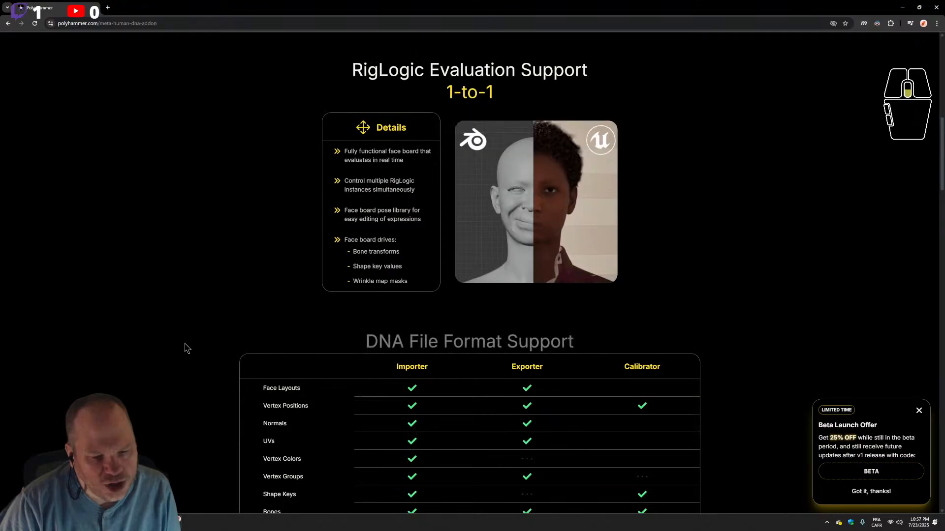
scroll(185, 349, "down", 2)
scroll(185, 348, "down", 9)
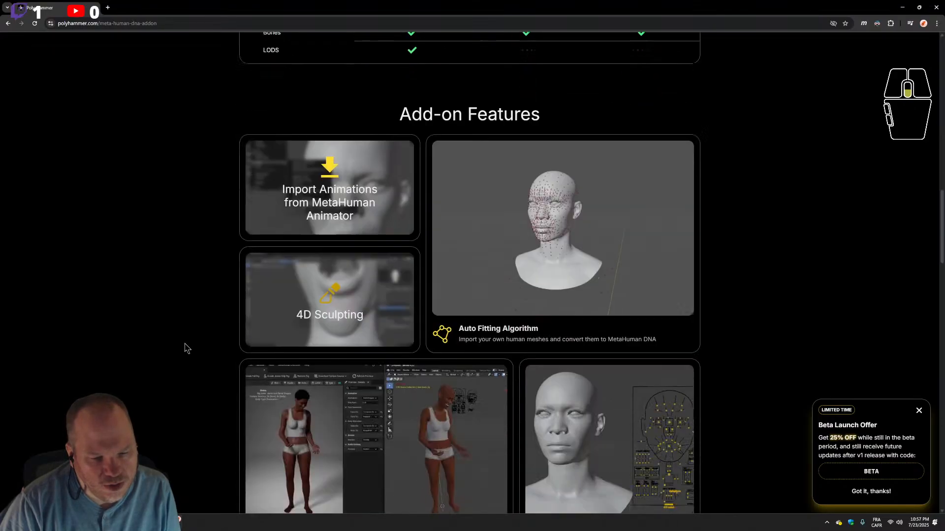
scroll(185, 348, "down", 12)
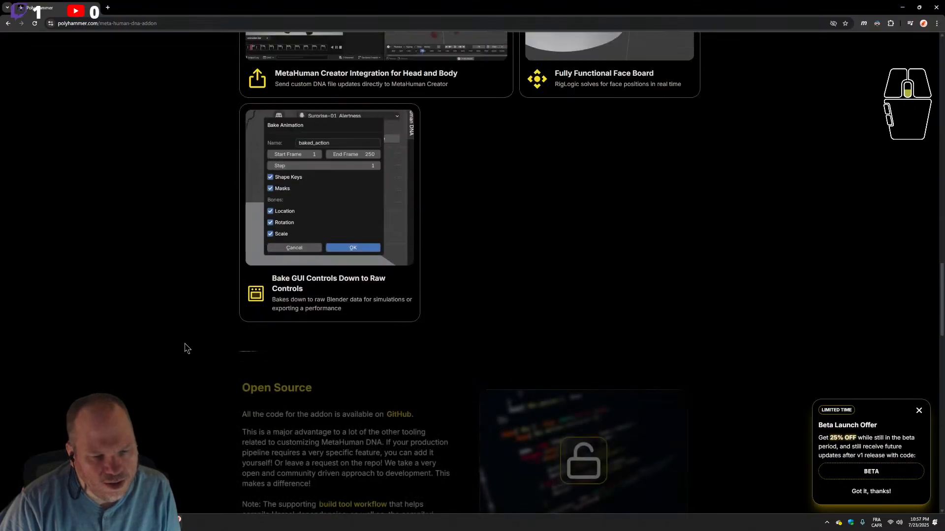
Review the addon's Individual, Indie Dev Team and Enterprise Team pricing, and close the browser to return to Blender.
scroll(186, 348, "down", 12)
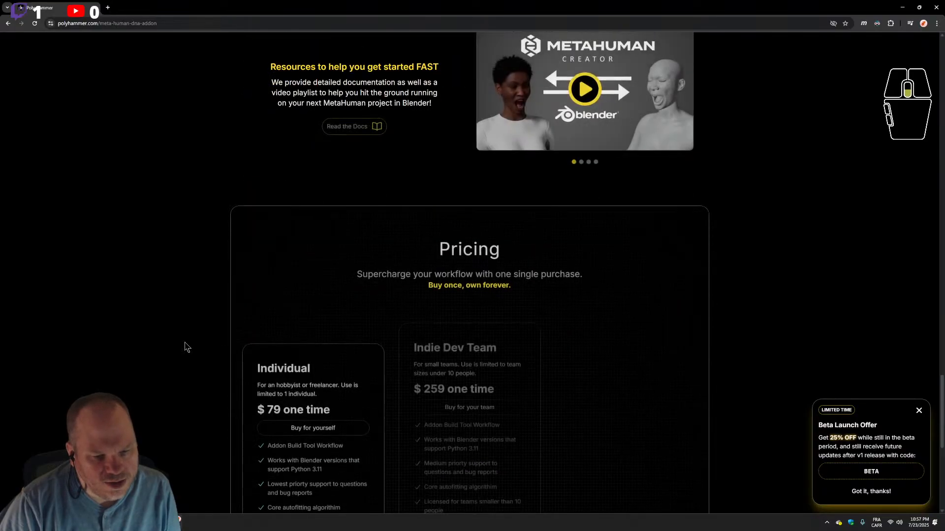
scroll(186, 349, "down", 3)
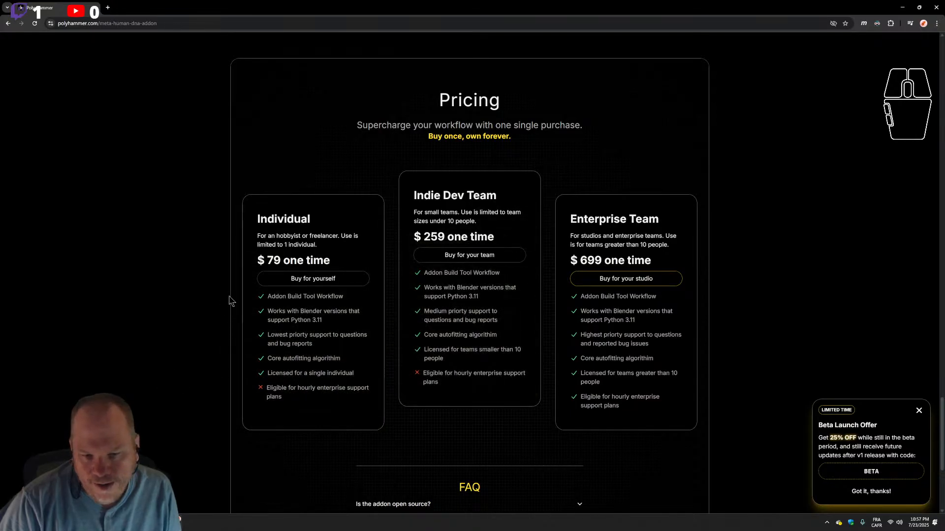
scroll(221, 318, "down", 2)
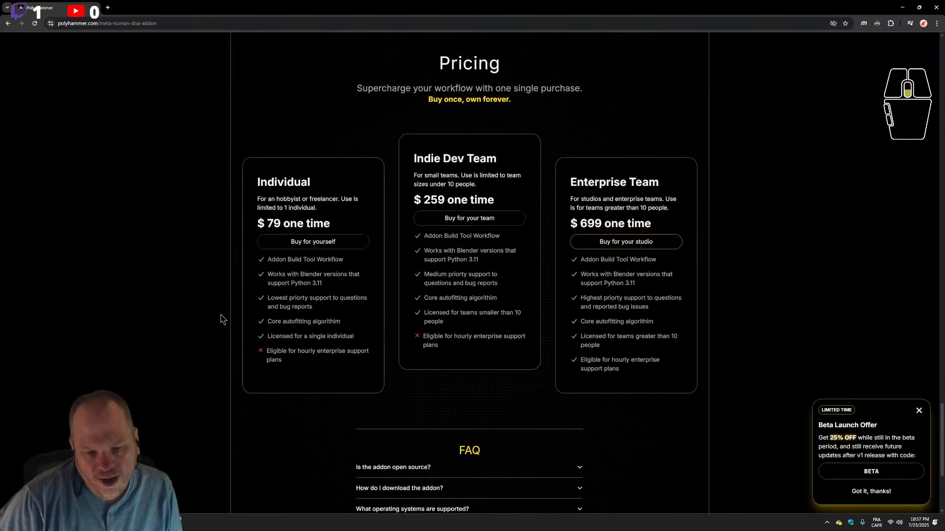
scroll(220, 319, "up", 2)
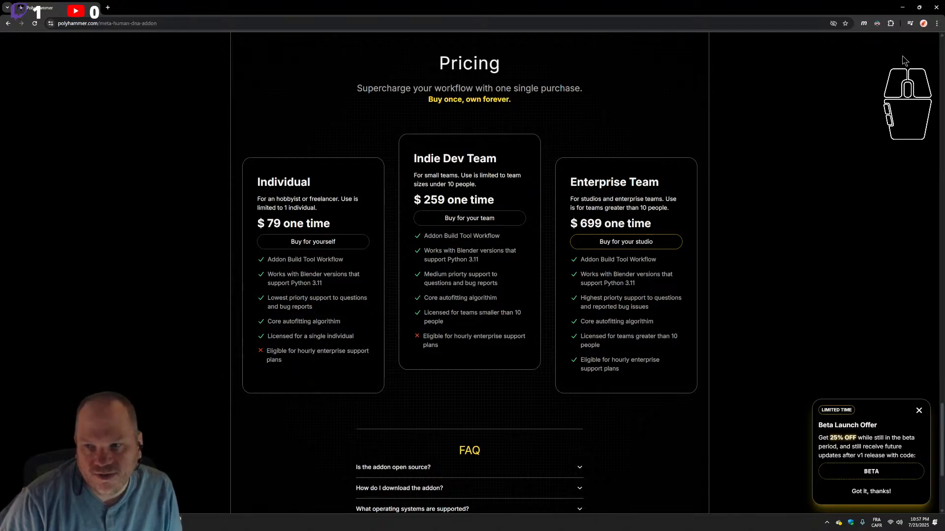
left_click(933, 12)
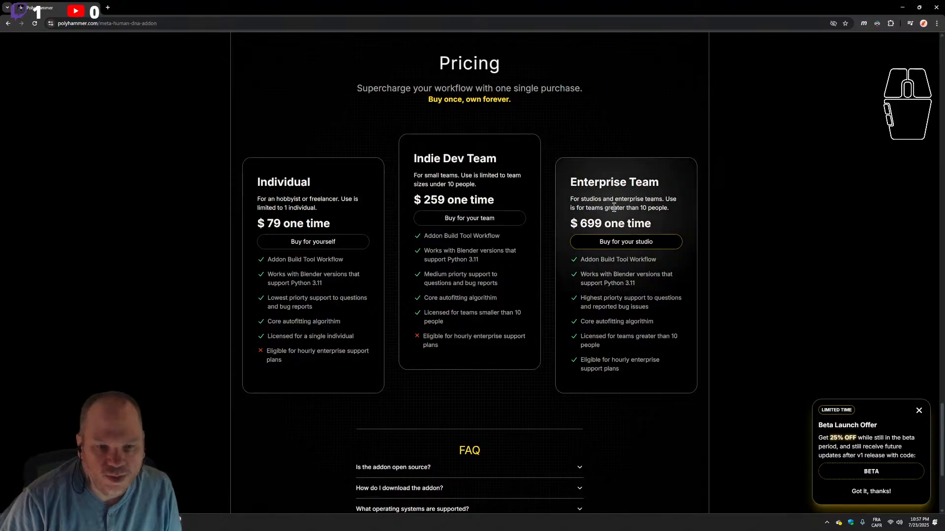
left_click(936, 7)
Select the GRP_switchesGUI empty in the mouth suck area of the face board.
middle_click_drag(374, 364, 472, 410)
scroll(390, 346, "up", 1)
scroll(389, 346, "down", 2)
scroll(415, 377, "up", 4)
middle_click_drag(487, 378, 442, 352)
scroll(427, 356, "up", 3)
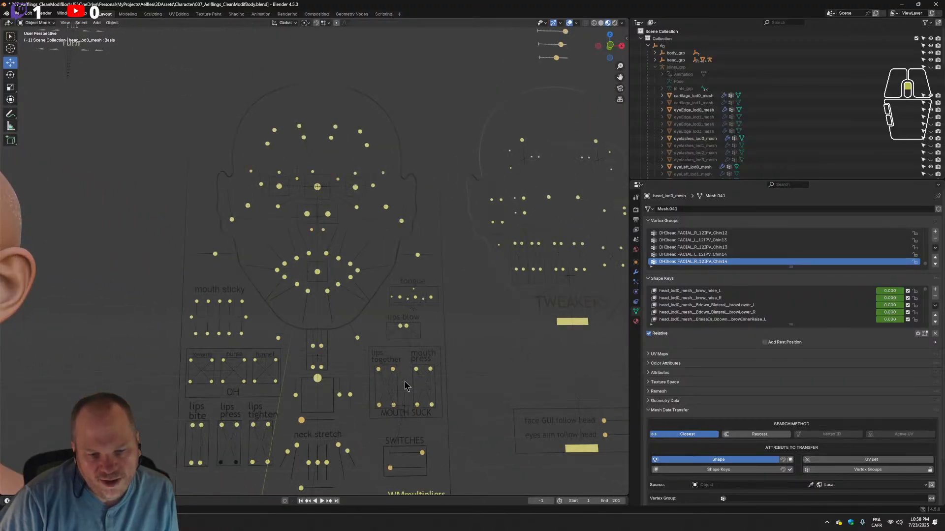
scroll(403, 385, "down", 1)
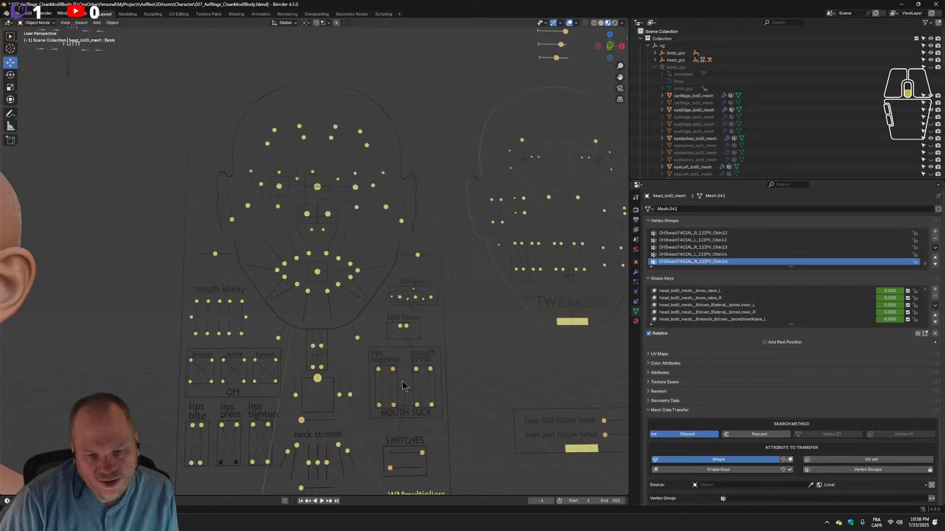
scroll(402, 385, "down", 2)
scroll(402, 385, "up", 2)
left_click(404, 408)
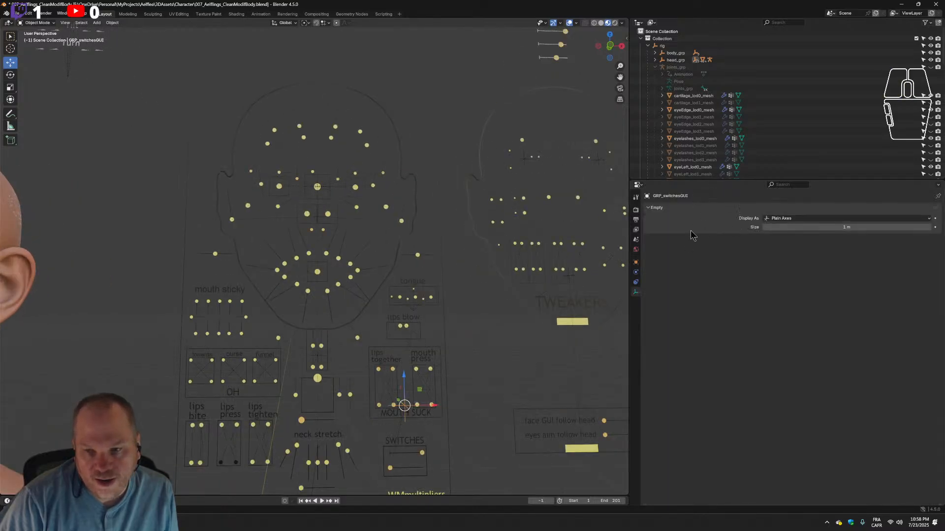
Look through the scene hierarchy, from the original rig's LOD meshes and rig_setup_grp to the Modif collection's meshes.
scroll(812, 93, "down", 5)
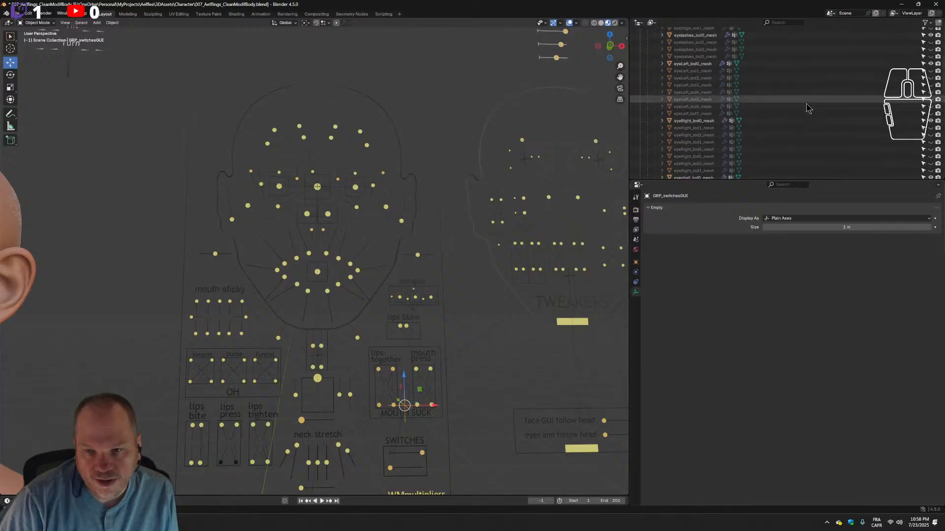
scroll(807, 108, "down", 2)
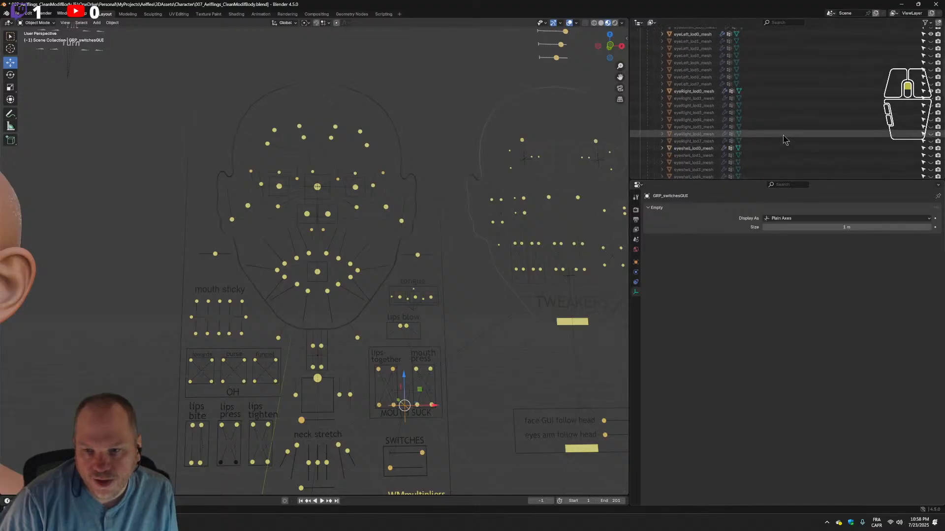
scroll(784, 140, "up", 7)
scroll(801, 111, "down", 10)
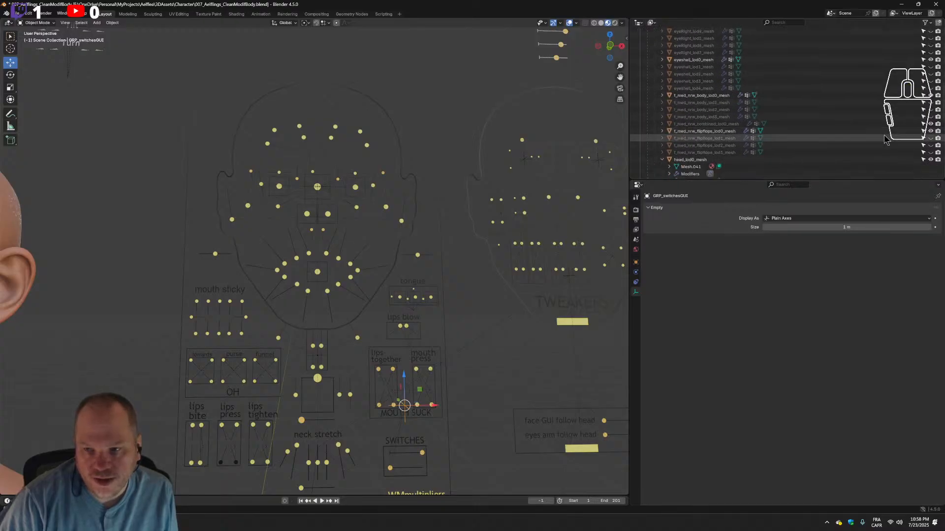
scroll(851, 132, "down", 5)
scroll(852, 128, "down", 5)
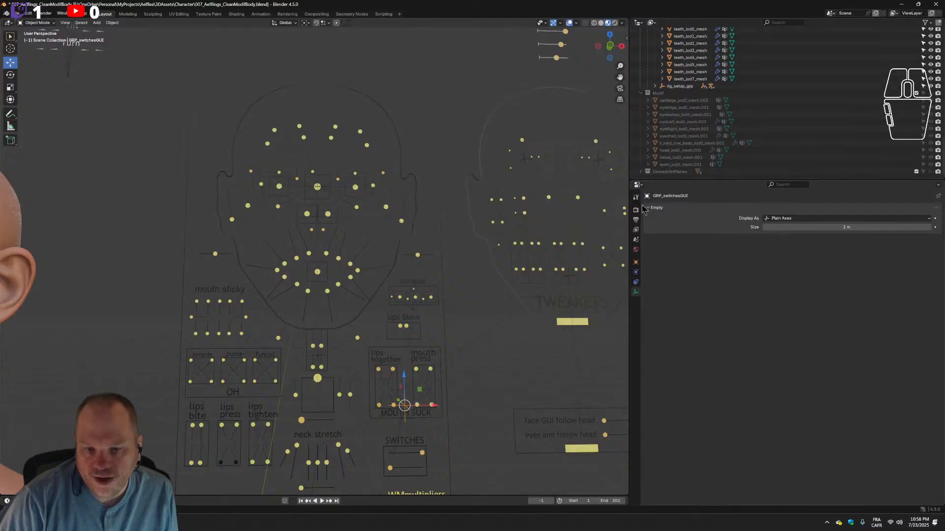
mouse_move(467, 384)
middle_mouse_down()
mouse_move(461, 363)
mouse_move(476, 315)
mouse_move(454, 326)
mouse_move(448, 387)
middle_mouse_up()
scroll(733, 142, "up", 10)
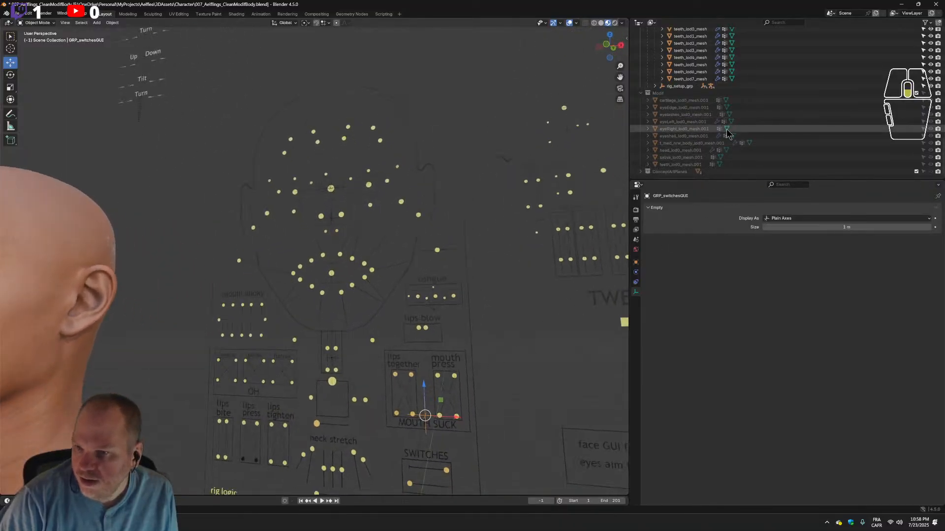
scroll(735, 133, "up", 10)
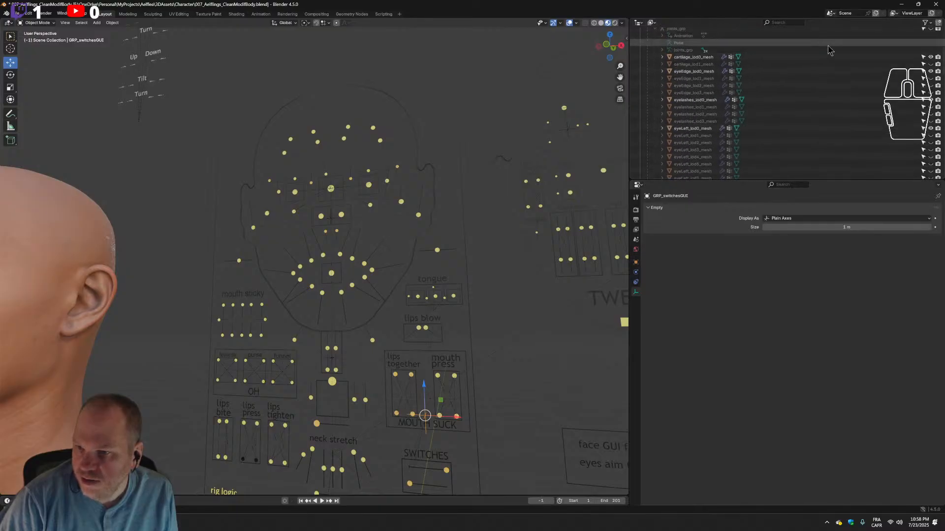
scroll(814, 158, "down", 15)
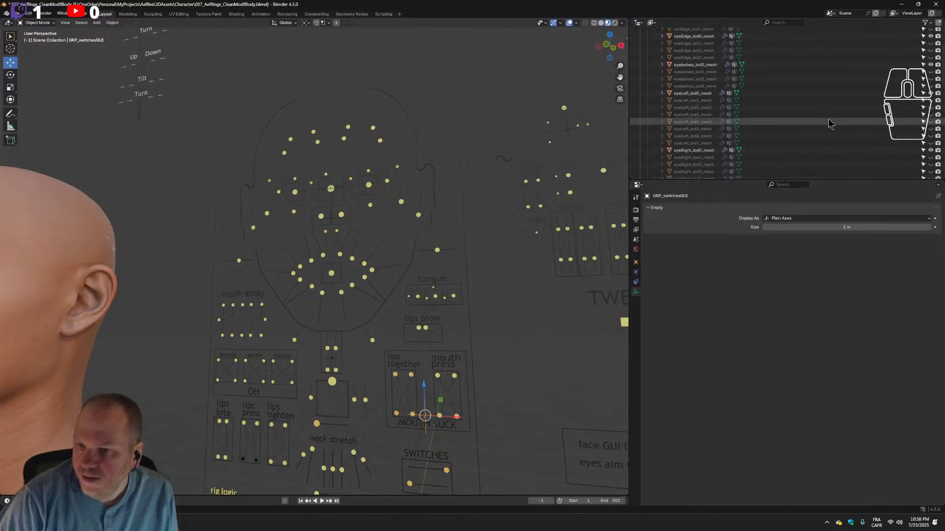
scroll(812, 142, "down", 8)
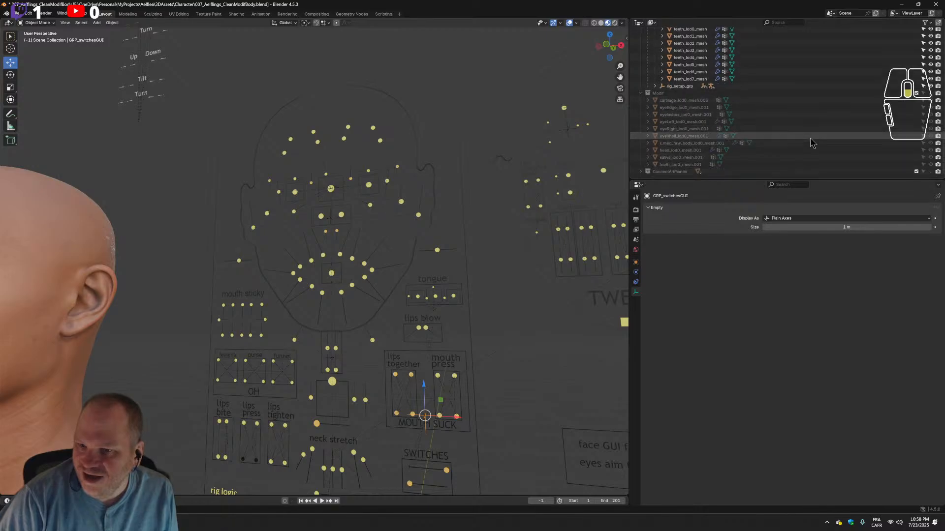
scroll(432, 337, "down", 6)
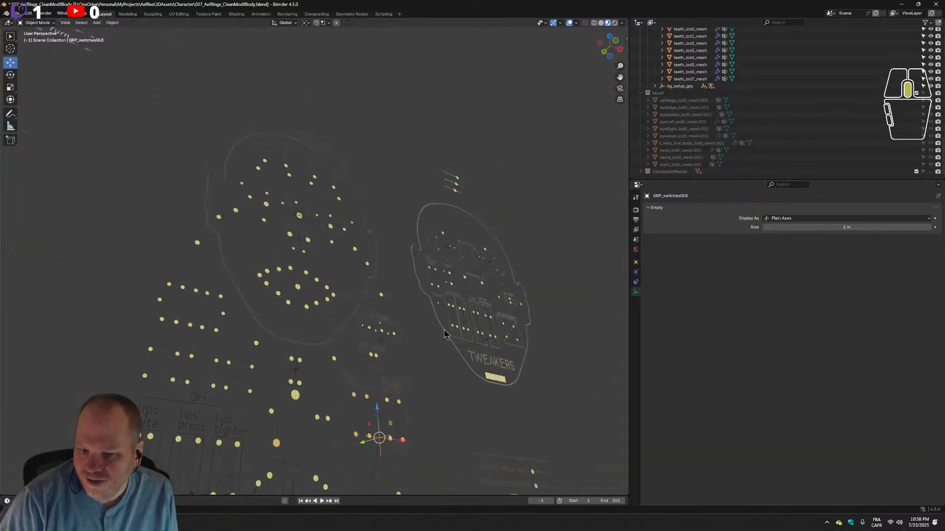
Collapse joints_grp in the scene hierarchy, locate the selected GRP_switchesGUI empty there and hide it.
scroll(423, 325, "up", 3)
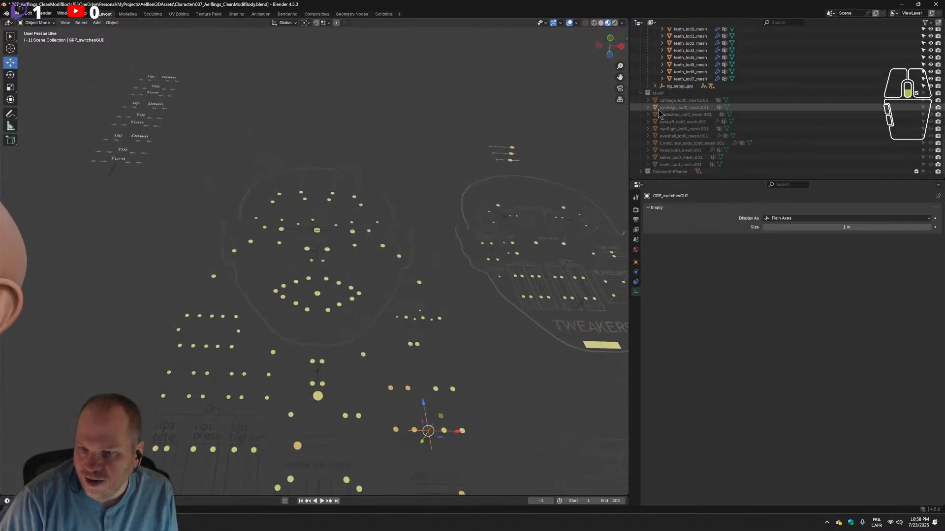
scroll(676, 121, "up", 3)
scroll(676, 123, "up", 10)
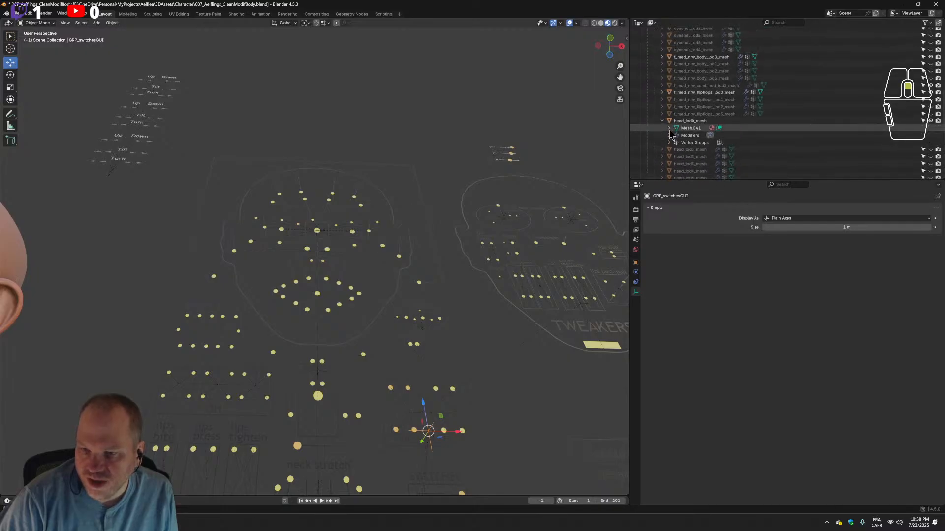
scroll(684, 129, "up", 10)
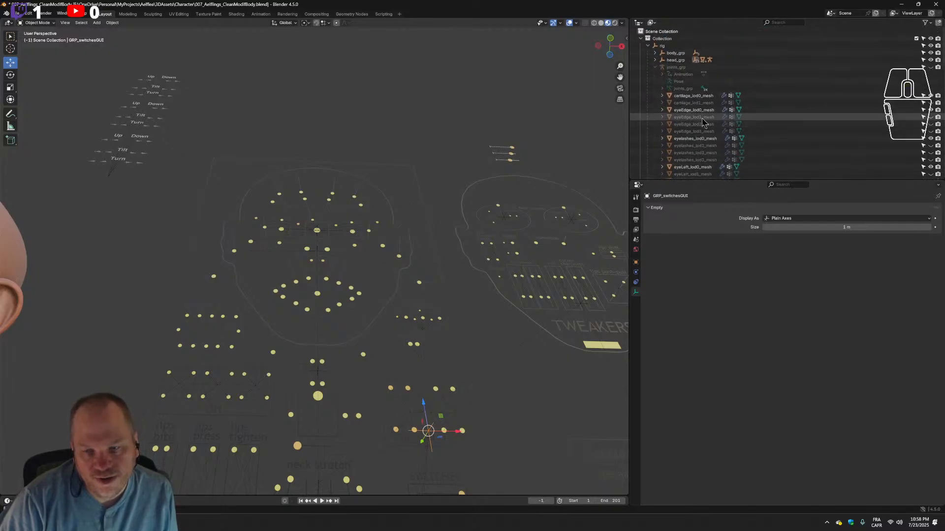
left_click(654, 67)
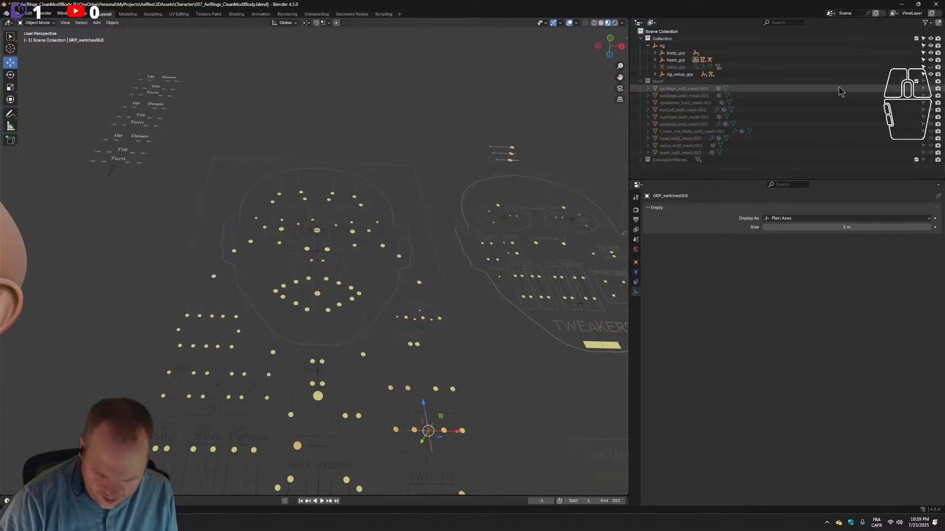
key("KP_Decimal")
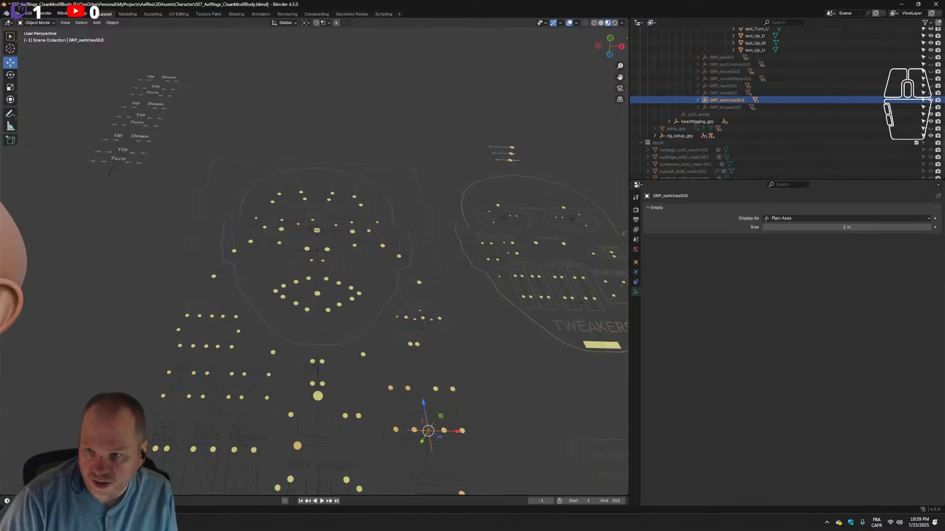
left_click(931, 101)
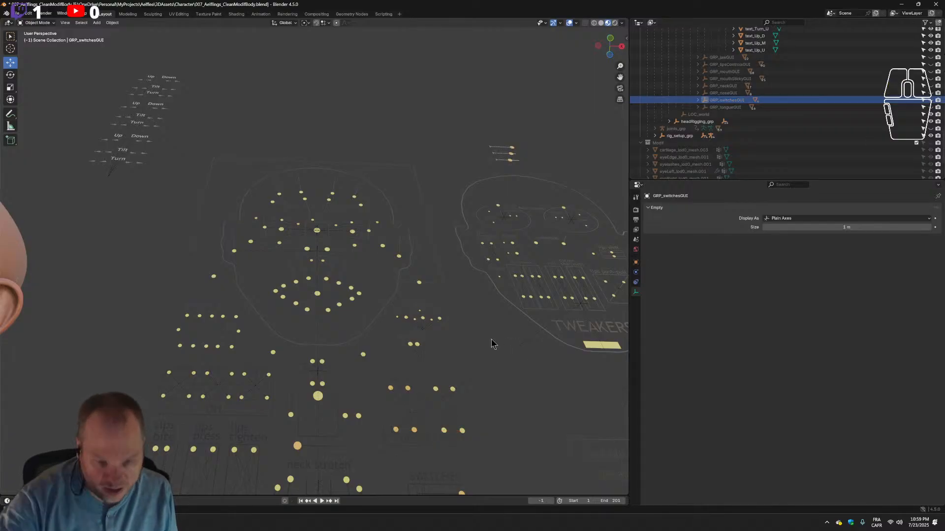
Select the GRP_chinGUI empty below the chin of the face board and hide it.
scroll(411, 326, "down", 3)
middle_click_drag(398, 158, 325, 266)
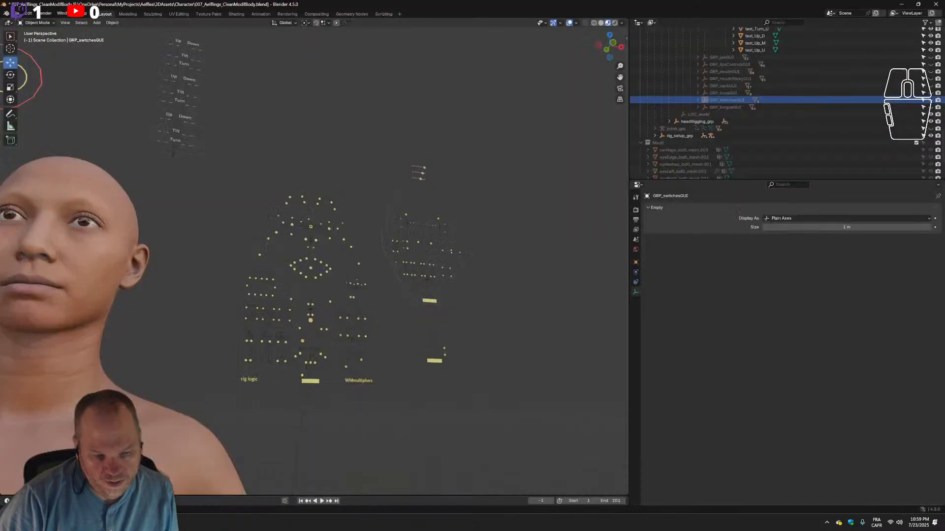
middle_click_drag(388, 323, 367, 349)
scroll(367, 350, "up", 6)
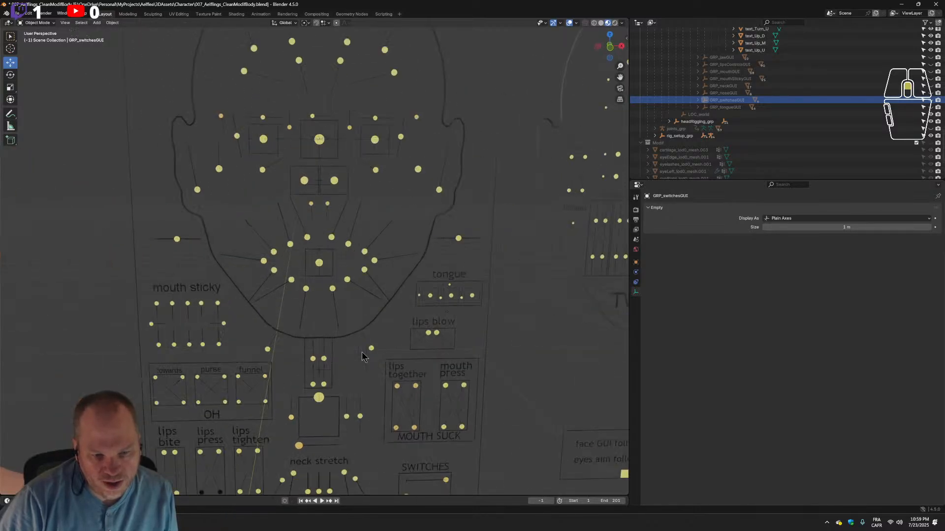
scroll(303, 388, "up", 2)
left_click(324, 414)
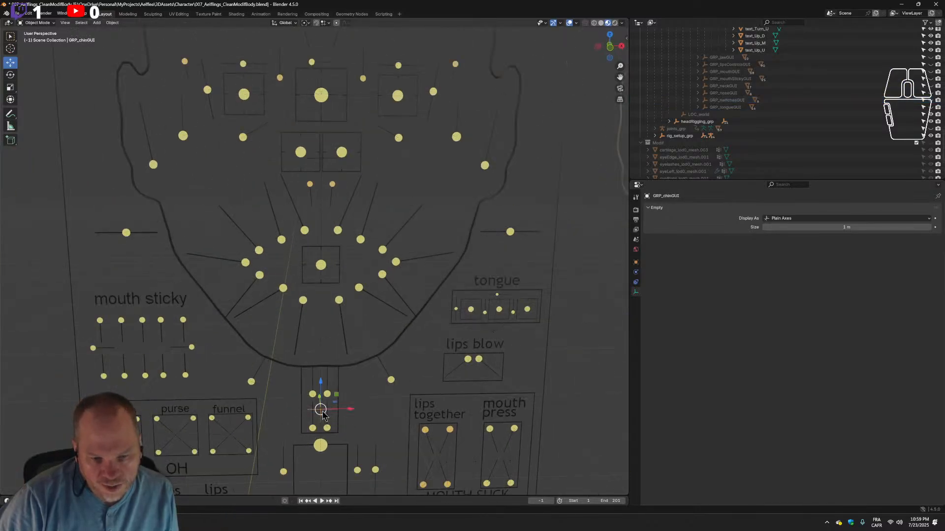
scroll(821, 130, "up", 5)
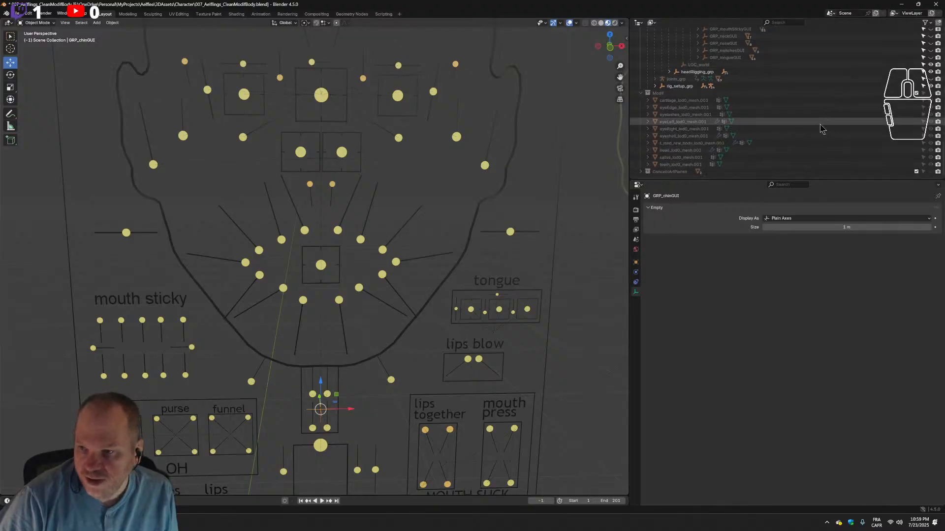
scroll(831, 130, "up", 10)
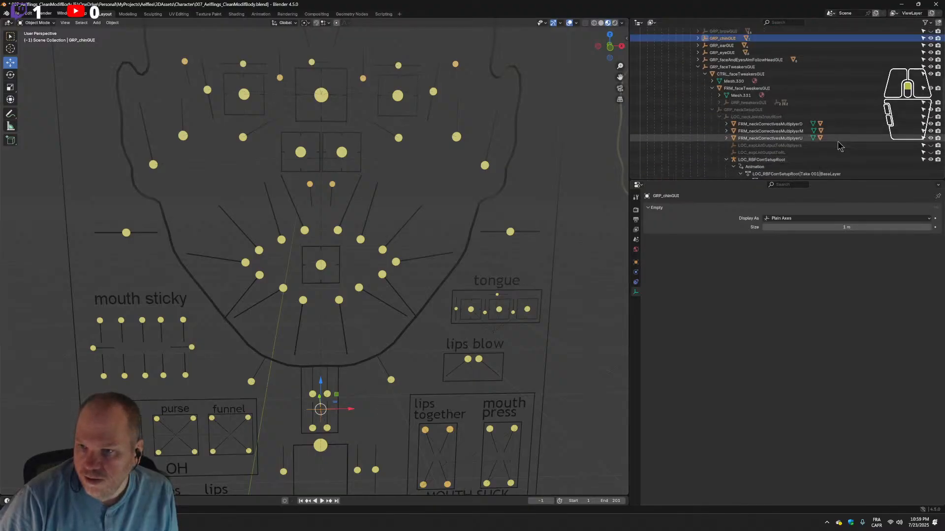
left_click(931, 112)
Switch to the Shading workspace and show the character in Material Preview shading.
scroll(563, 271, "down", 3)
scroll(483, 292, "up", 1)
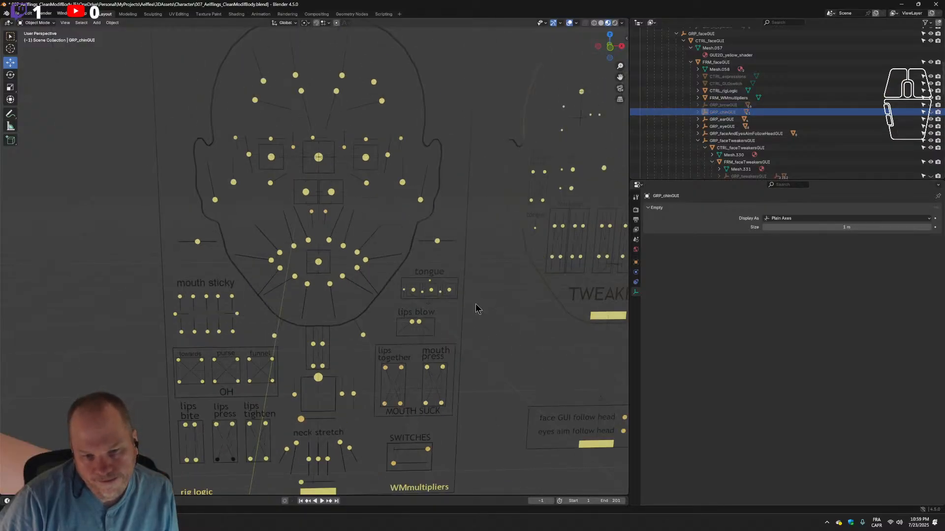
scroll(455, 353, "down", 5)
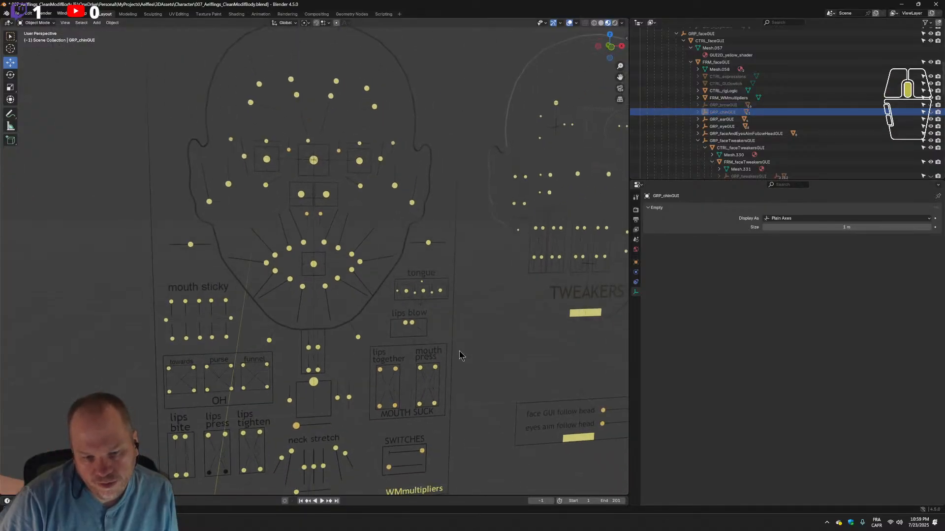
scroll(459, 352, "down", 3)
middle_click_drag(128, 354, 491, 232, "shift")
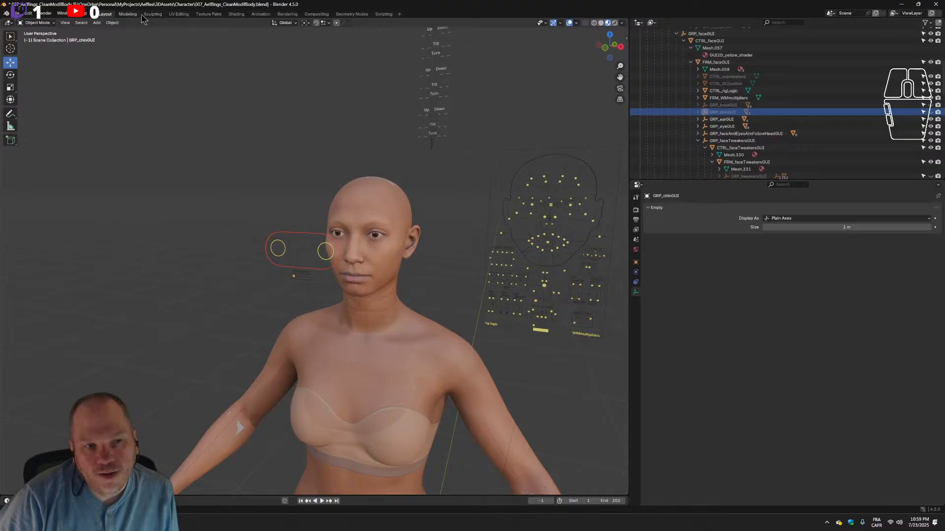
left_click(236, 14)
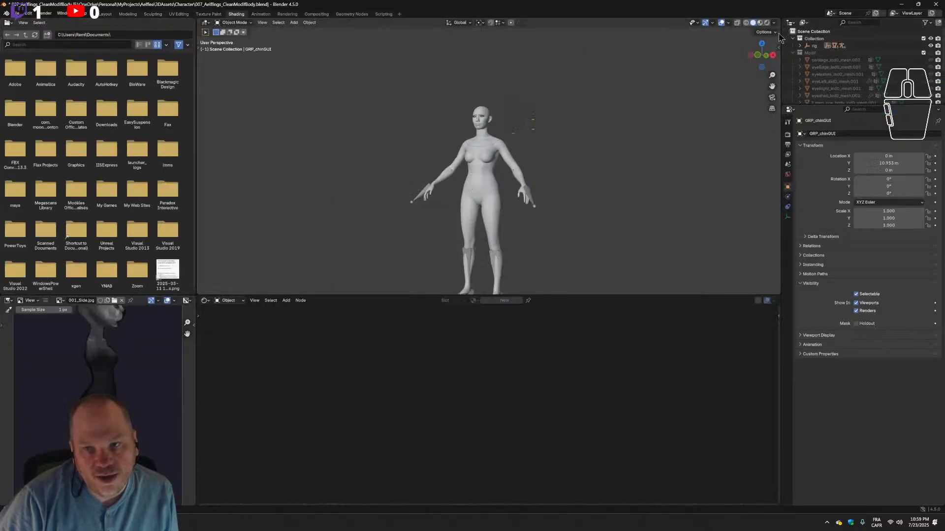
left_click(759, 23)
scroll(438, 140, "up", 5)
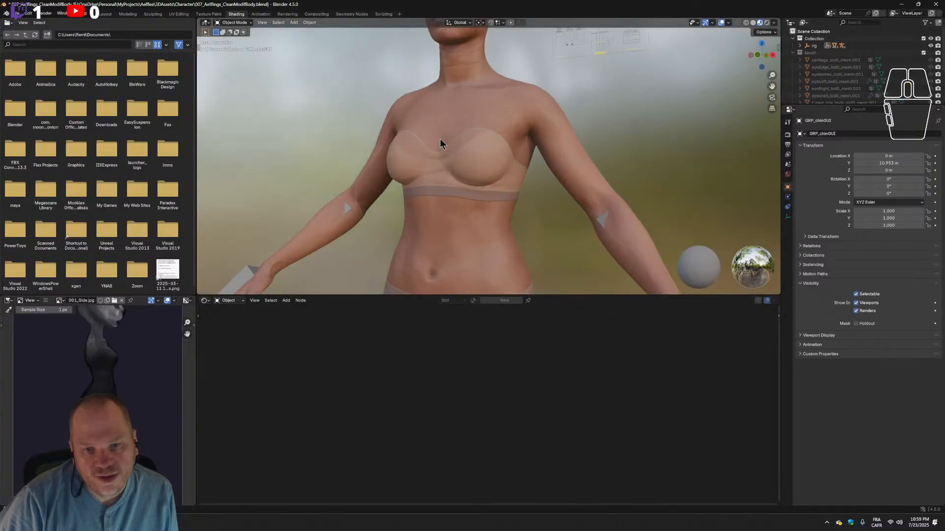
Select the f_med_nrw_body_lod0_mesh body and look through the shader_body_shader node tree, from the cavity and roughness maps to the Principled BSDF.
left_click(445, 136)
middle_click_drag(445, 135, 475, 186)
middle_click_drag(379, 390, 499, 436)
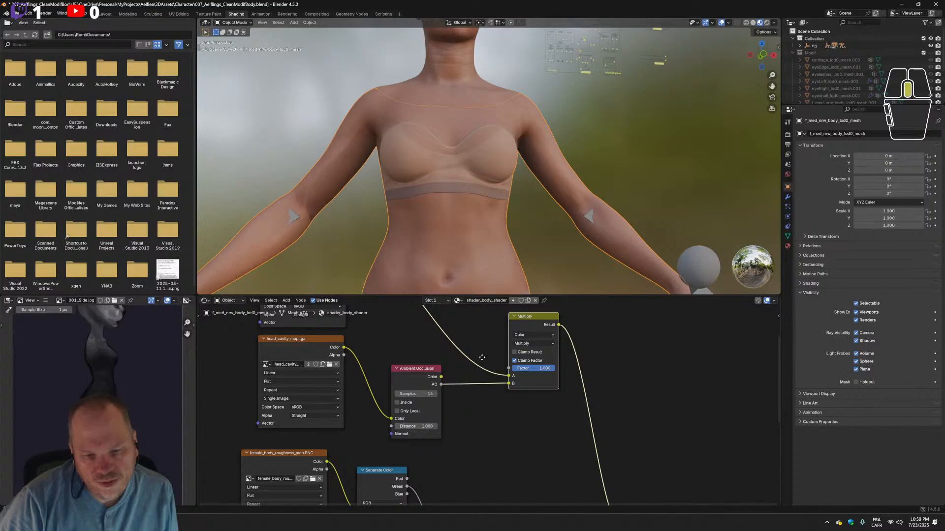
middle_click_drag(481, 357, 495, 299)
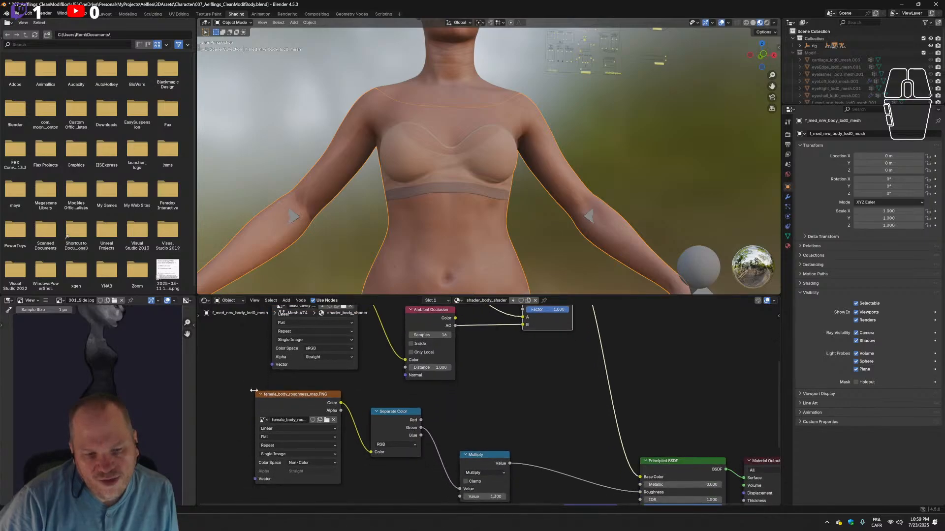
middle_click_drag(246, 373, 271, 467)
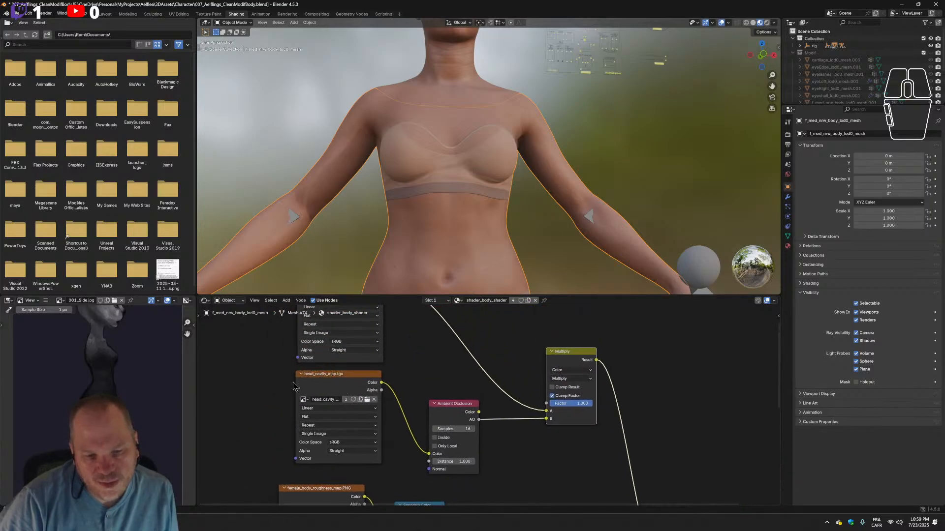
middle_click_drag(293, 386, 305, 443)
middle_click_drag(431, 451, 396, 374)
middle_click_drag(554, 435, 440, 309)
middle_click_drag(436, 410, 528, 384)
middle_click_drag(298, 421, 337, 439)
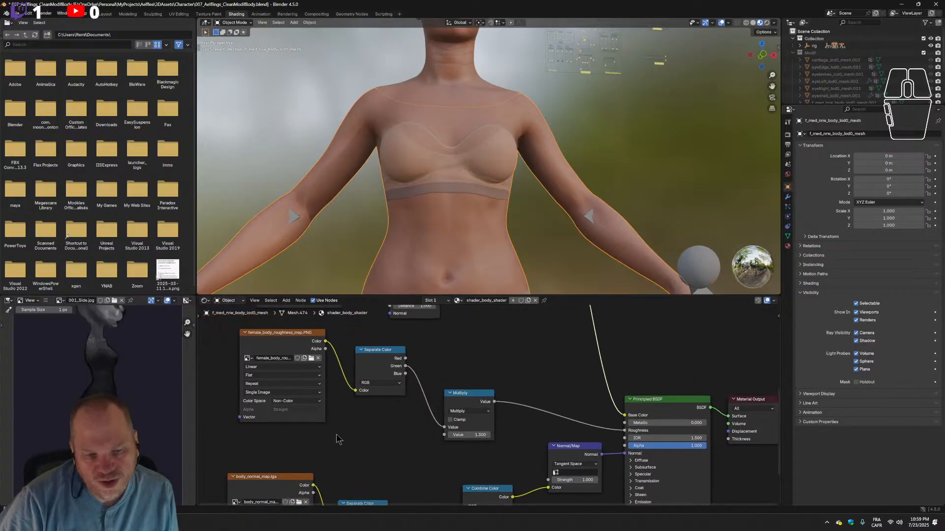
Display the female_body_roughness_map.PNG texture in the image editor and fit the whole map in view.
left_click(274, 344)
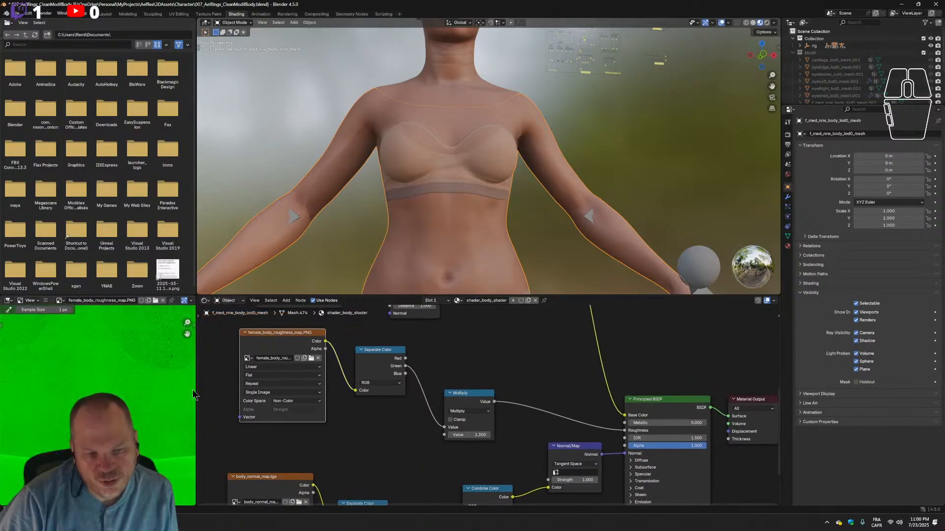
key("Home")
scroll(65, 409, "up", 1)
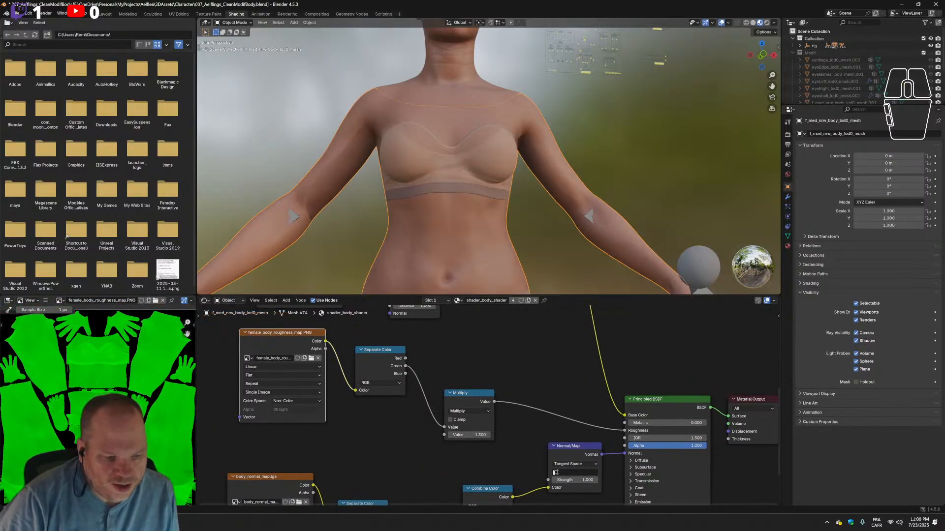
scroll(142, 429, "down", 3)
scroll(144, 430, "up", 2)
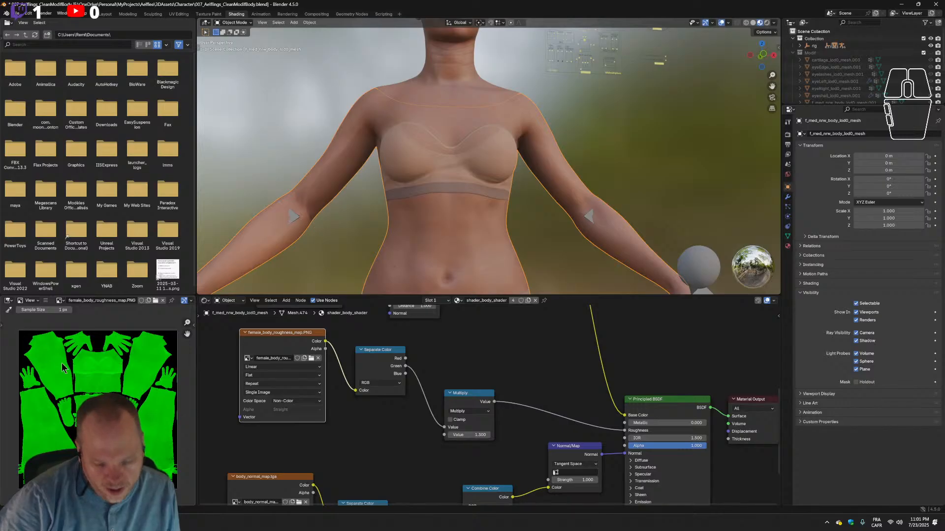
Capture a screen region over the upper-left part of the roughness map image and dismiss the capture options.
key("super+shift+s")
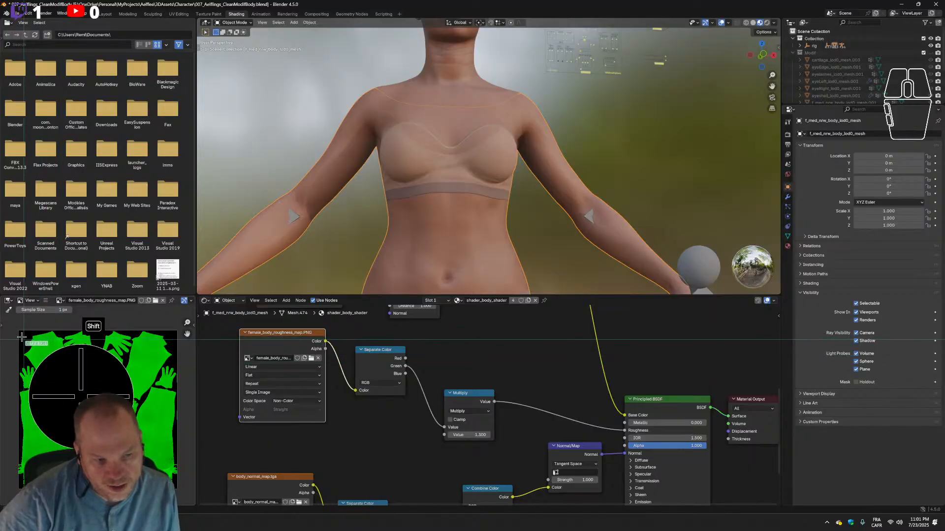
left_click_drag(20, 333, 82, 396)
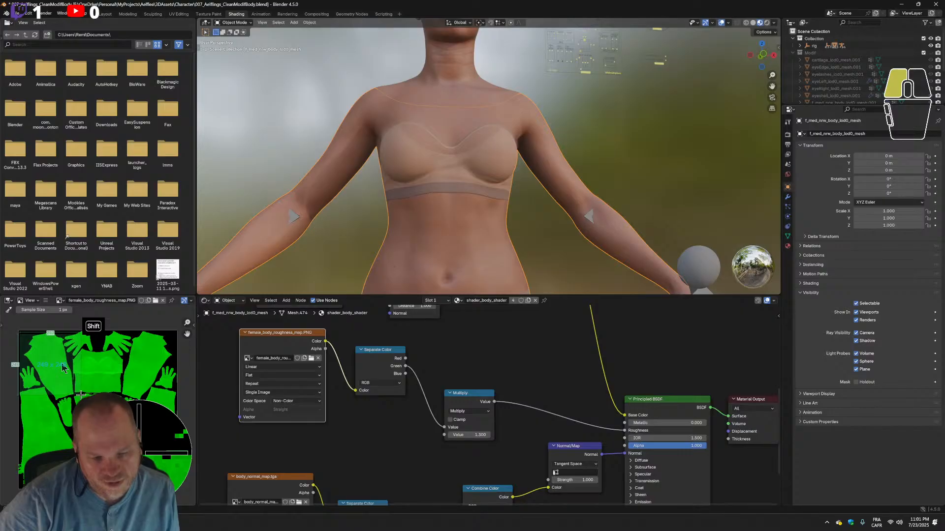
left_click_drag(80, 394, 71, 394)
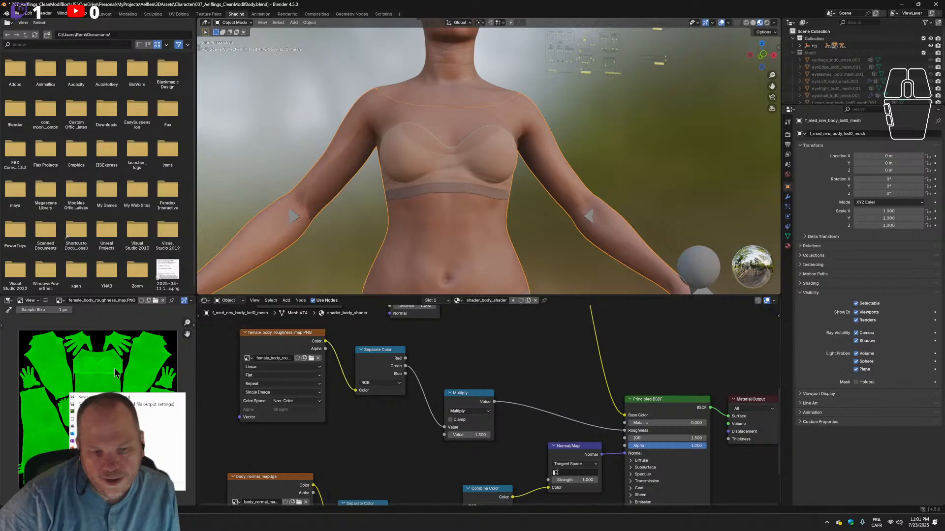
left_click(129, 487)
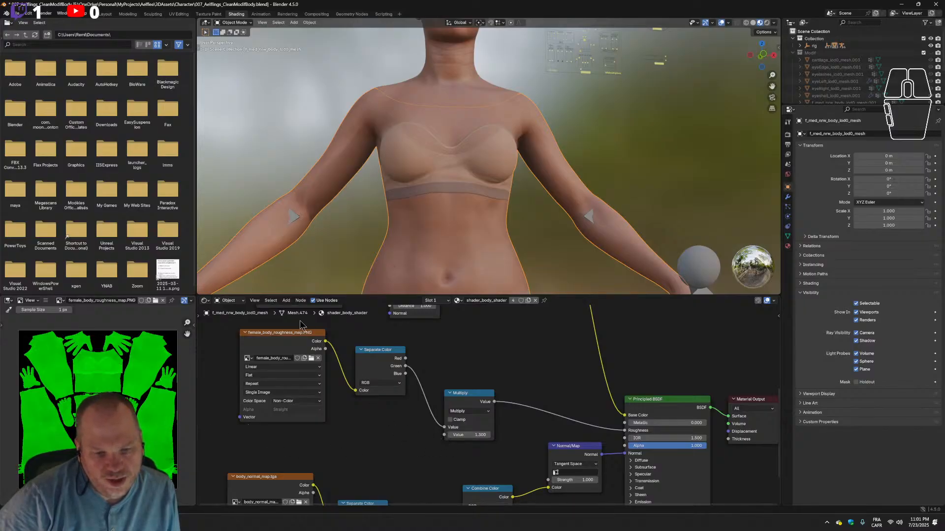
Move the female_body_roughness_map.PNG and Multiply nodes closer to the Separate Color node between them.
left_click(290, 335)
mouse_move(290, 335)
left_mouse_down()
mouse_move(301, 377)
mouse_move(282, 346)
mouse_move(301, 347)
left_mouse_up()
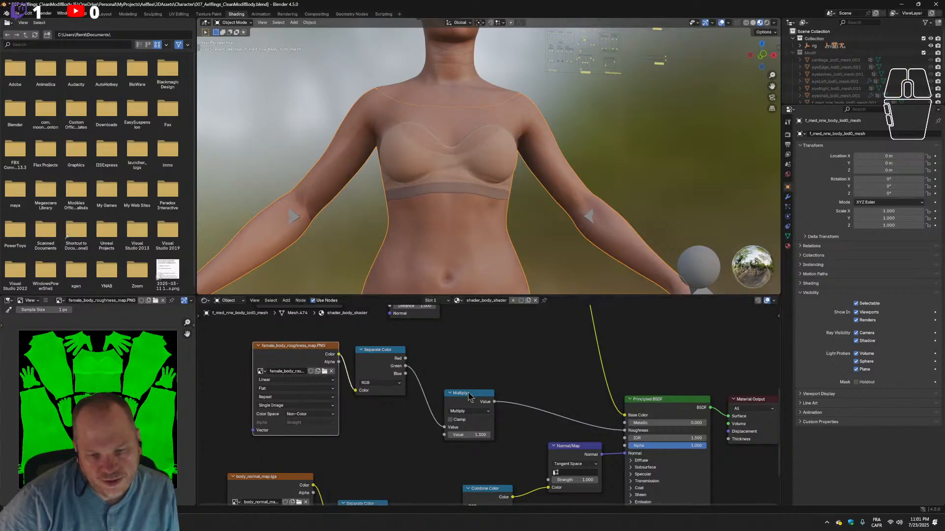
left_click_drag(468, 390, 439, 345)
left_click_drag(299, 347, 295, 346)
middle_click_drag(426, 420, 426, 402)
scroll(427, 405, "down", 2)
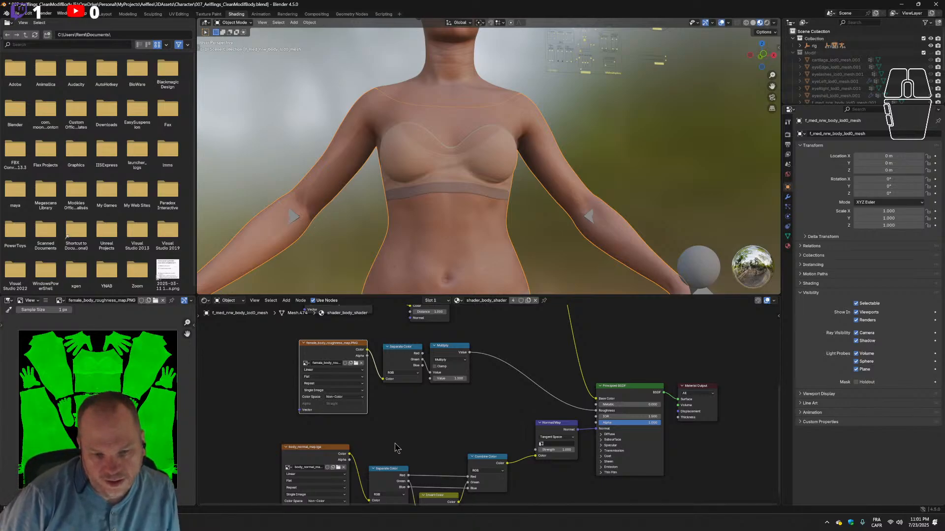
left_click_drag(337, 344, 345, 346)
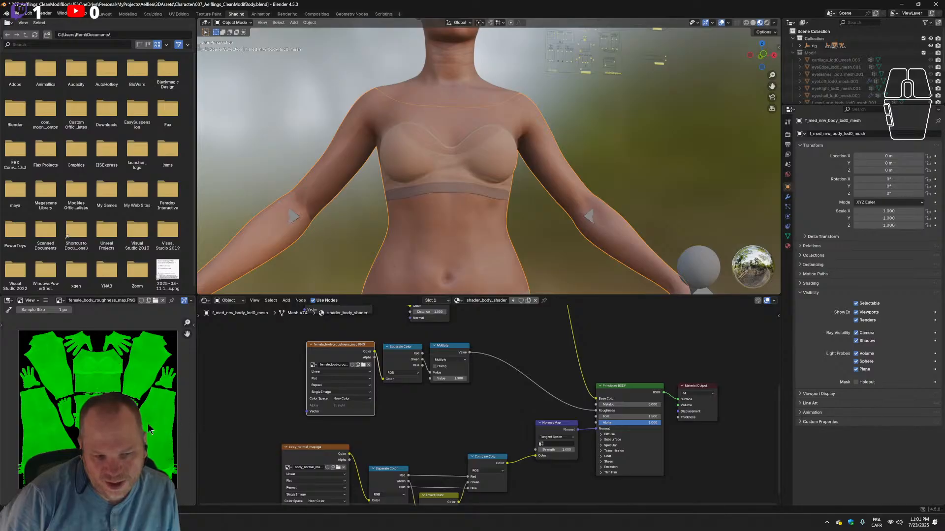
Move the body_normal_map.tga node closer to its Separate Color node and inspect the normal map texture up close.
middle_click_drag(354, 433, 302, 383)
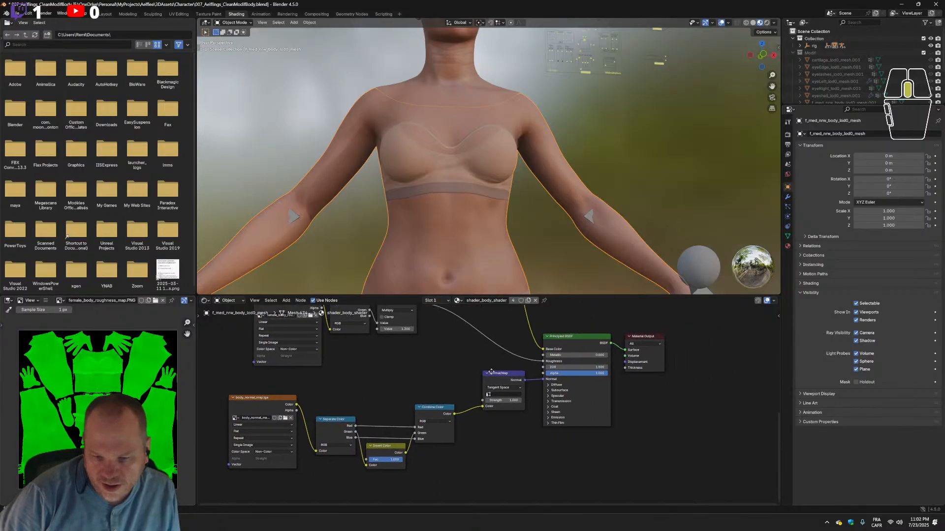
middle_click_drag(398, 411, 438, 384)
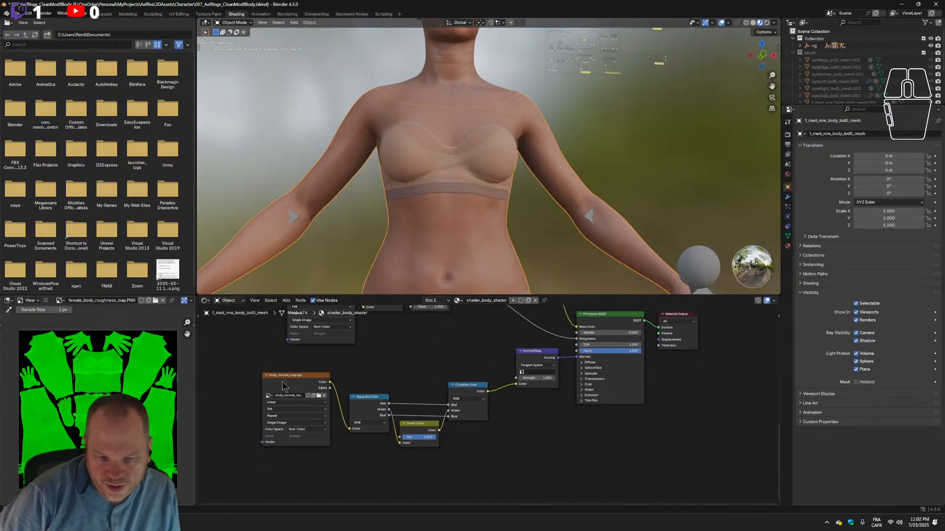
mouse_move(305, 376)
left_mouse_down()
mouse_move(330, 374)
mouse_move(313, 378)
left_mouse_up()
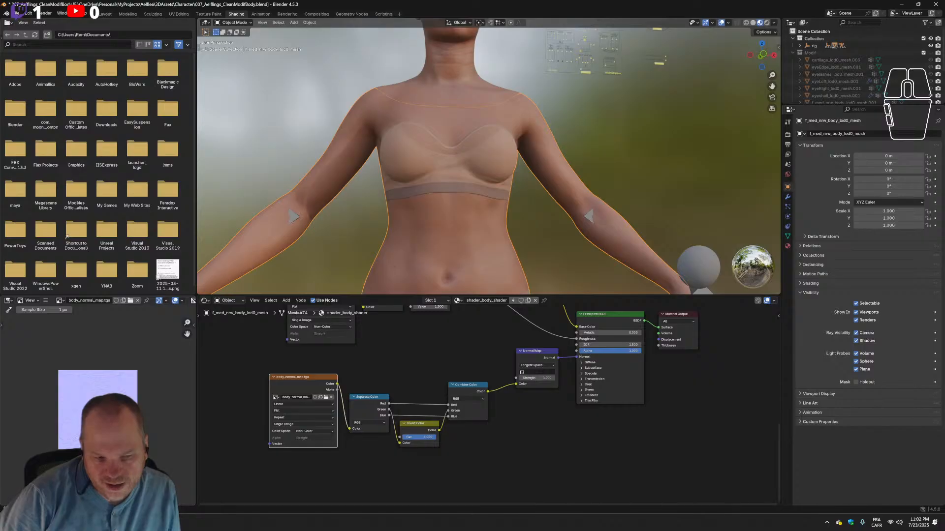
scroll(98, 393, "up", 4)
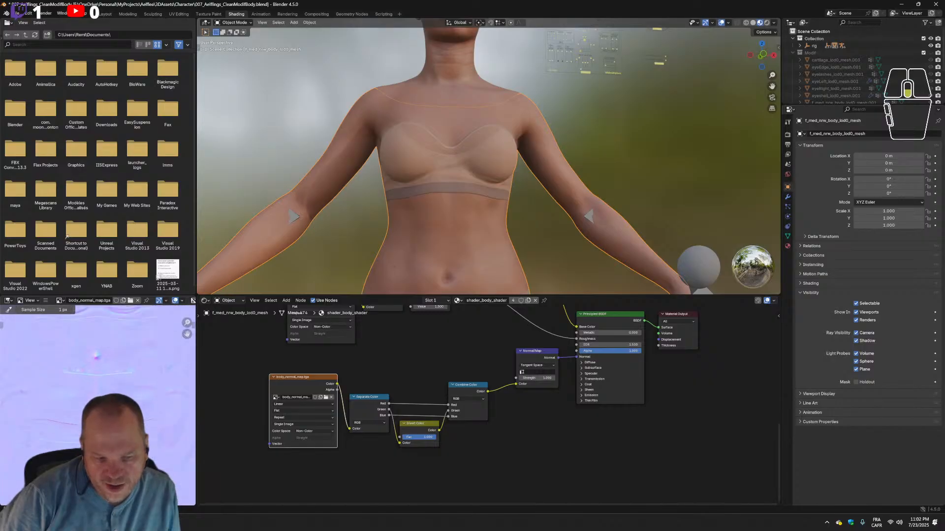
scroll(97, 383, "up", 3)
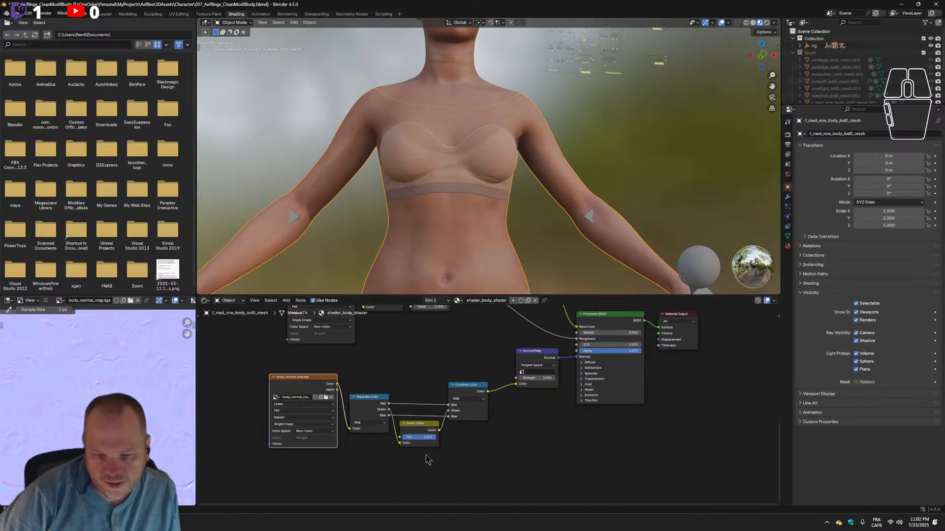
Display the body_color_map.tga texture in the image editor from its node in the body shader, and save the file.
left_click(290, 381)
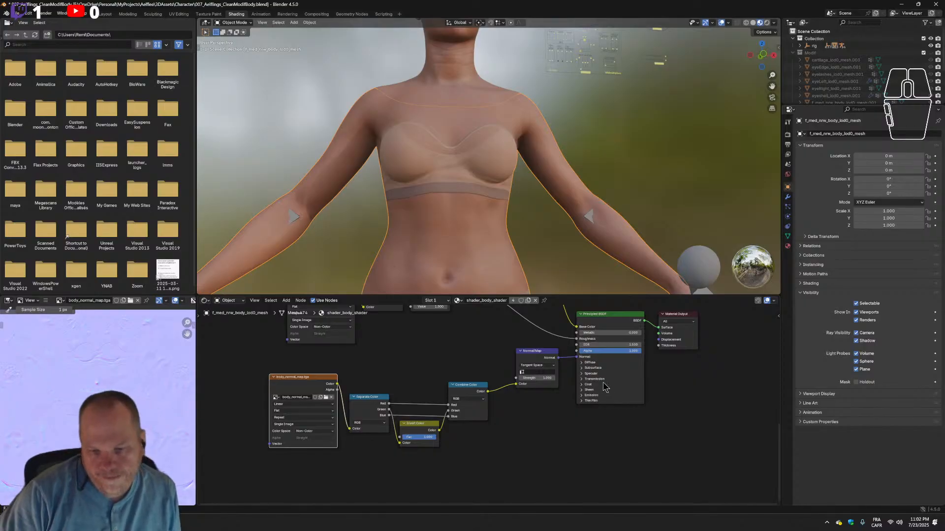
scroll(596, 394, "down", 3)
middle_click_drag(461, 351, 477, 503)
left_click(405, 389)
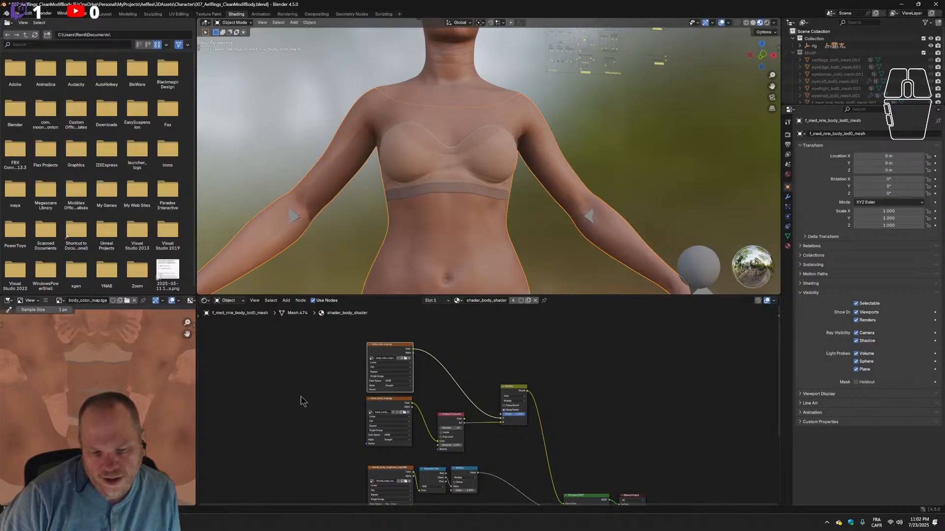
mouse_move(386, 344)
left_mouse_down()
mouse_move(295, 364)
mouse_move(379, 346)
left_mouse_up()
key("ctrl+s")
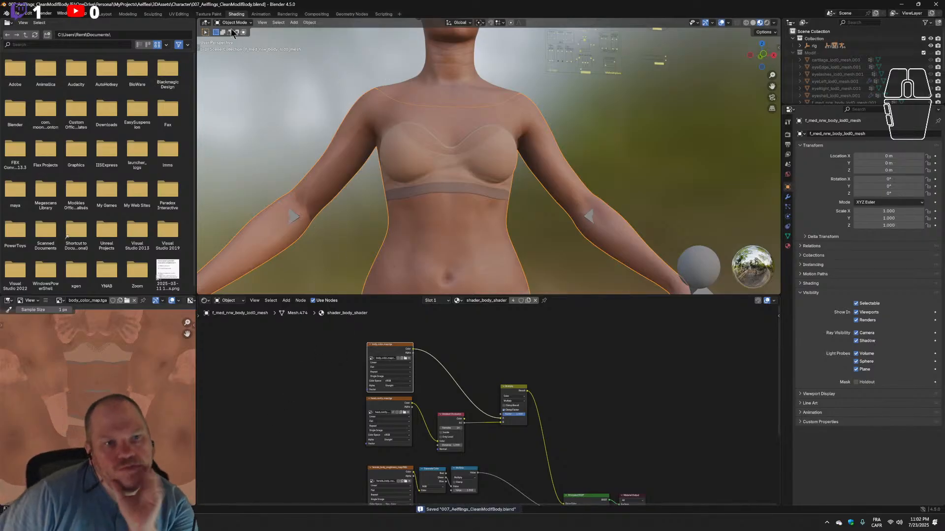
Return to the Layout workspace, collapse and hide Collection in the outliner, and make the Modif collection visible.
left_click(109, 15)
scroll(295, 305, "up", 2)
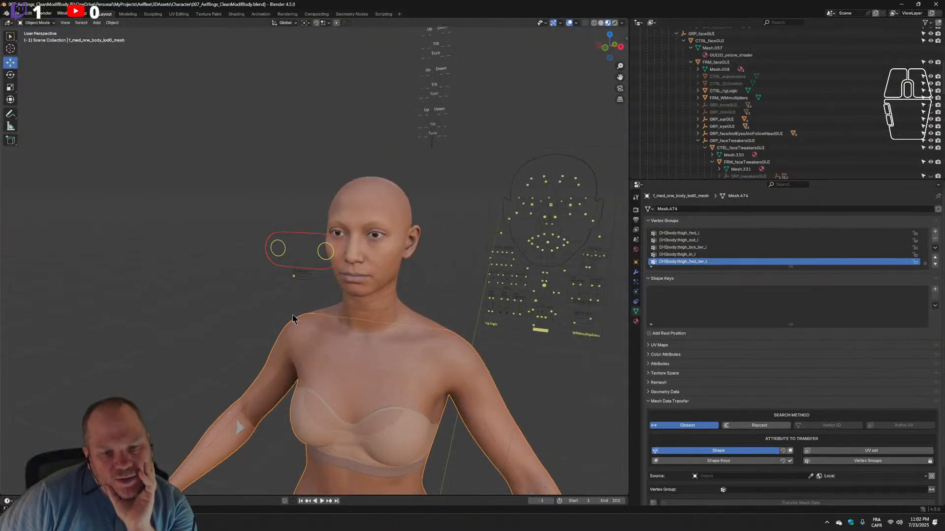
scroll(292, 319, "down", 2)
scroll(870, 78, "up", 10)
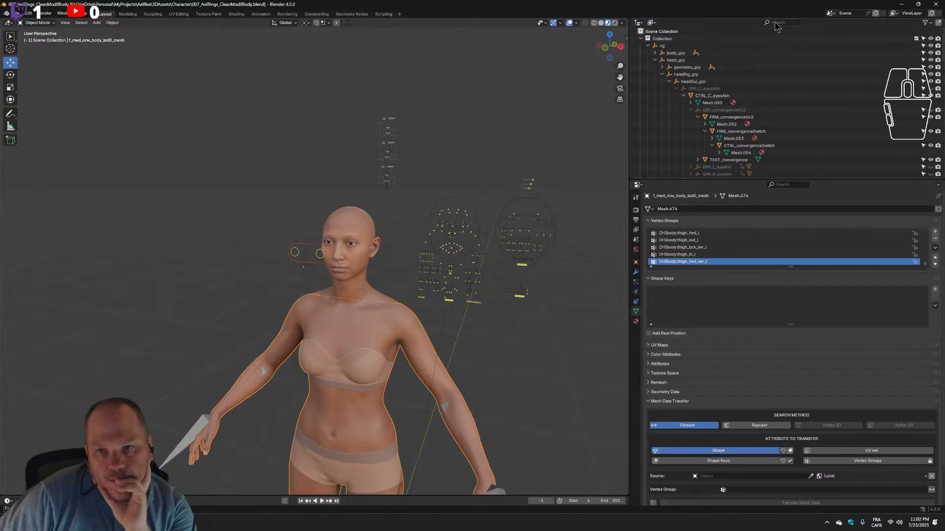
left_click(640, 40)
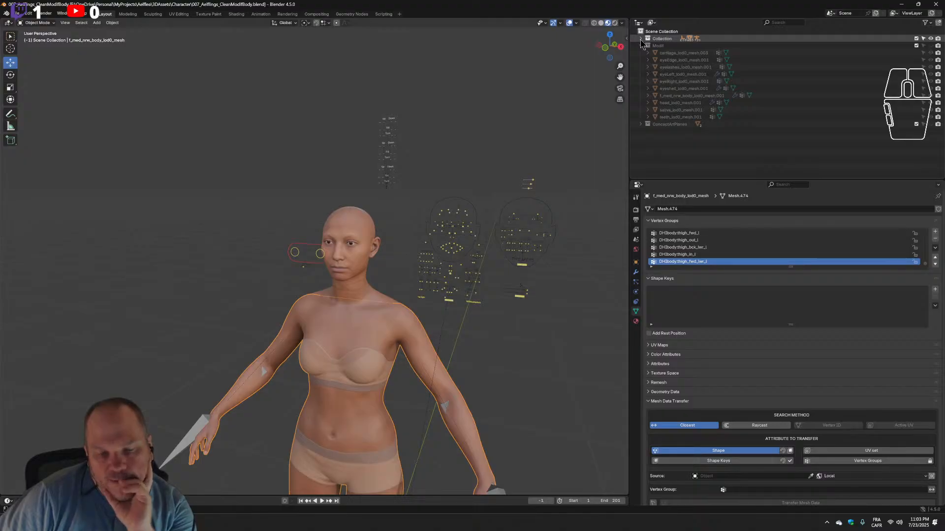
left_click(670, 53)
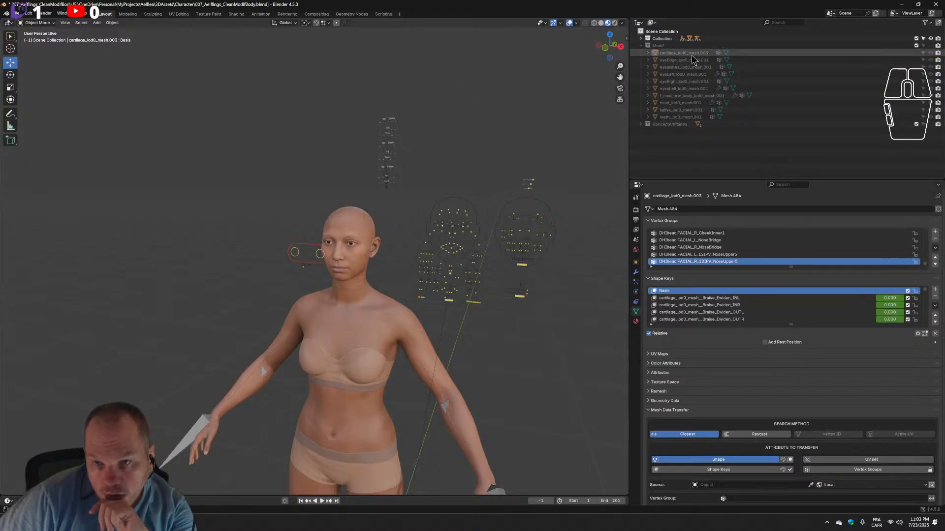
left_click(879, 40)
left_click(931, 45)
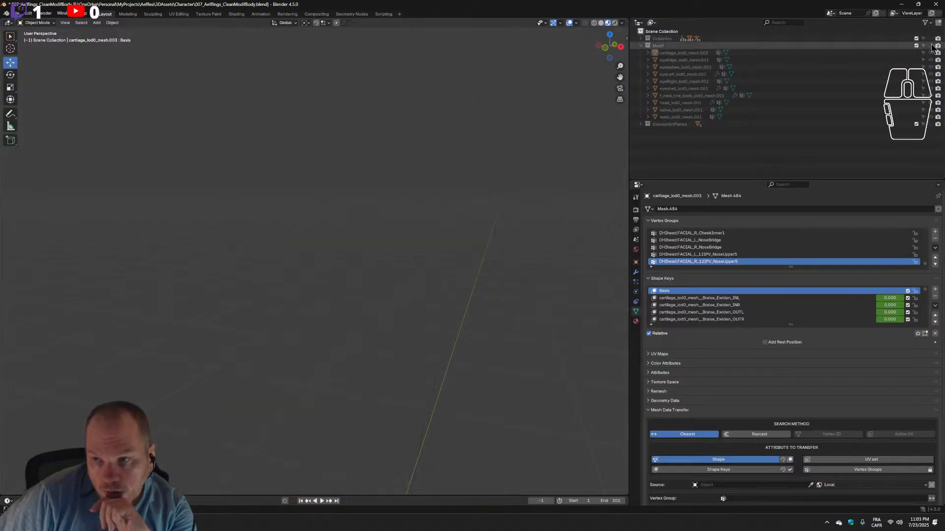
Select cartilage_lod0_mesh.003 and look through its list of shape keys and its outline around the eyes.
left_click(684, 53)
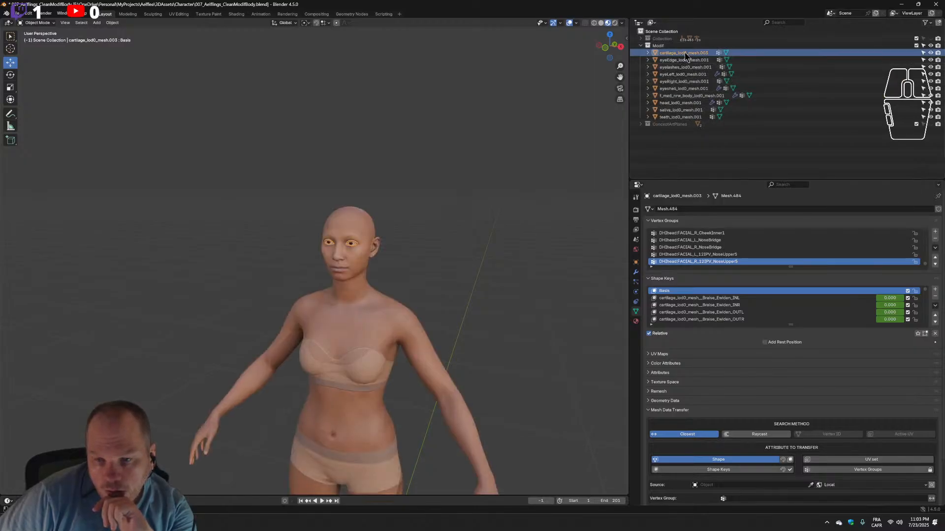
scroll(343, 240, "up", 10)
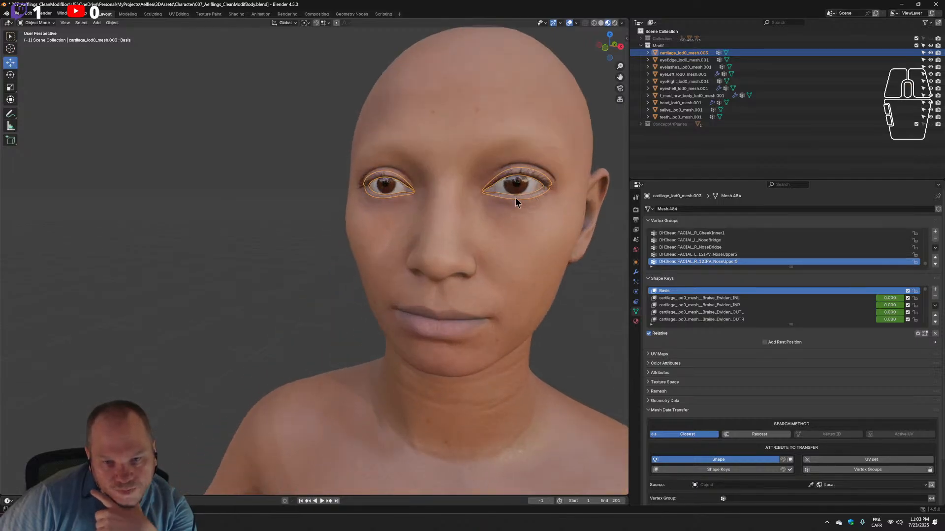
scroll(479, 228, "up", 2)
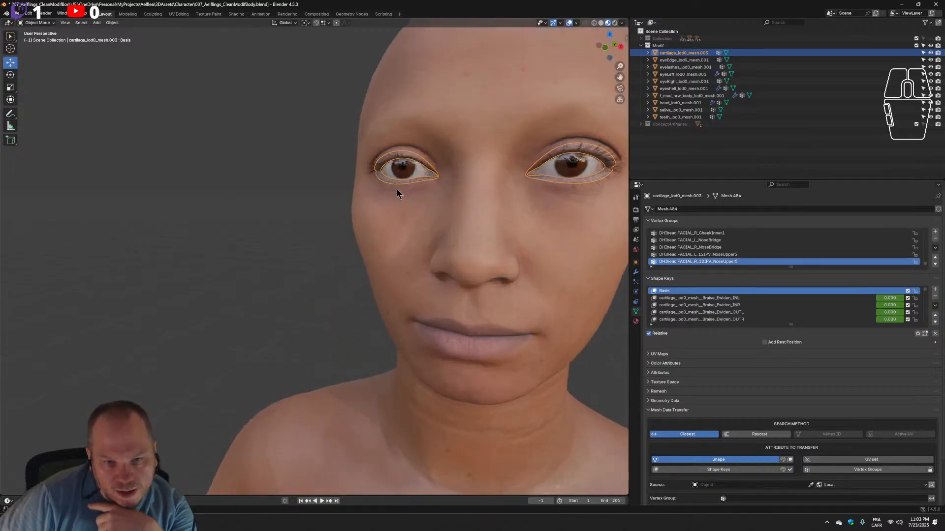
scroll(396, 188, "down", 1)
scroll(703, 305, "down", 3)
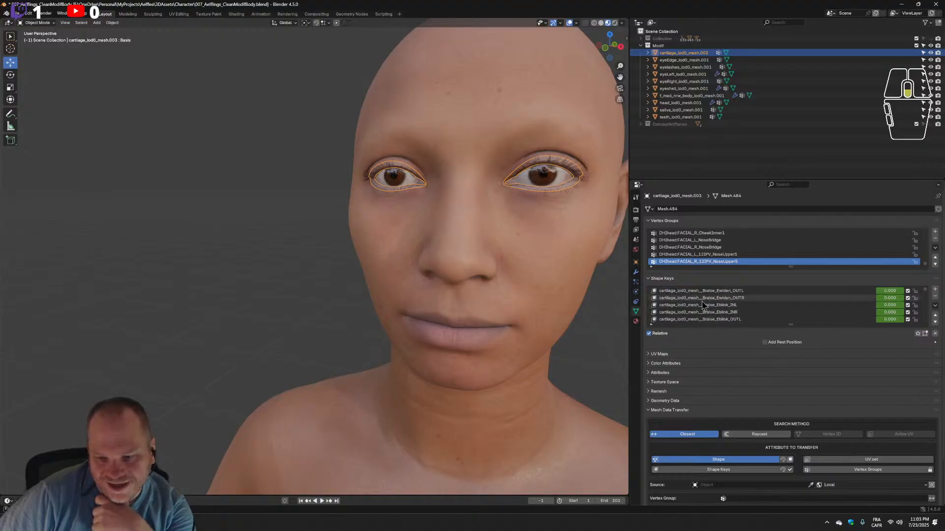
scroll(703, 305, "down", 5)
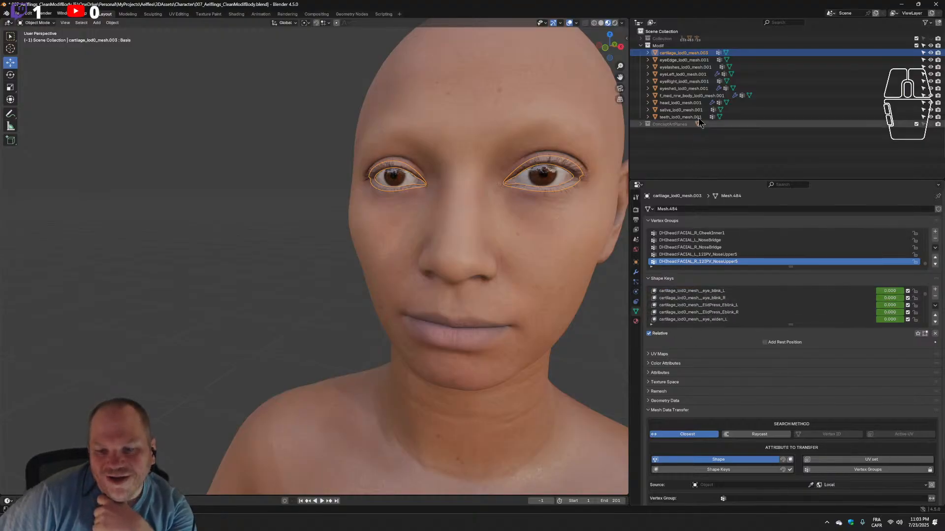
Check whether the eyeEdge_lod0_mesh.001 and eyelashes_lod0_mesh.001 meshes have shape keys.
left_click(693, 61)
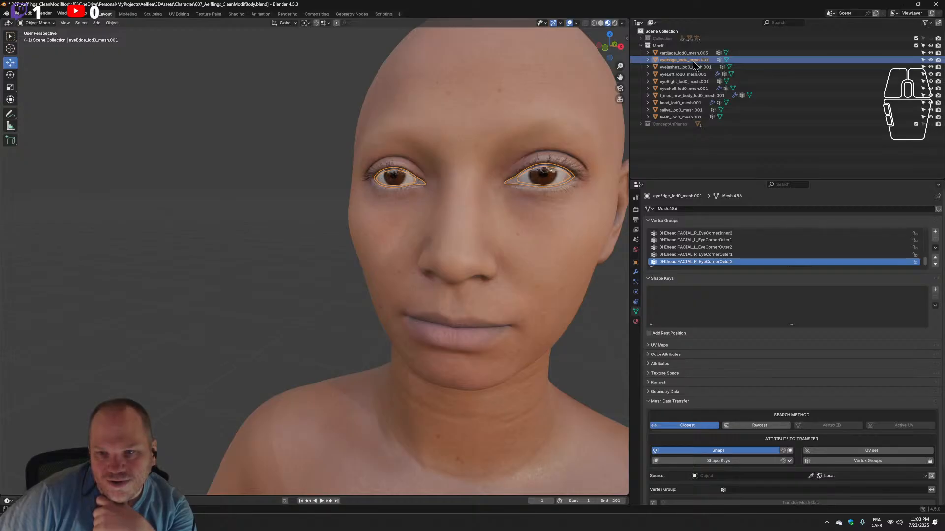
left_click(693, 54)
left_click(694, 62)
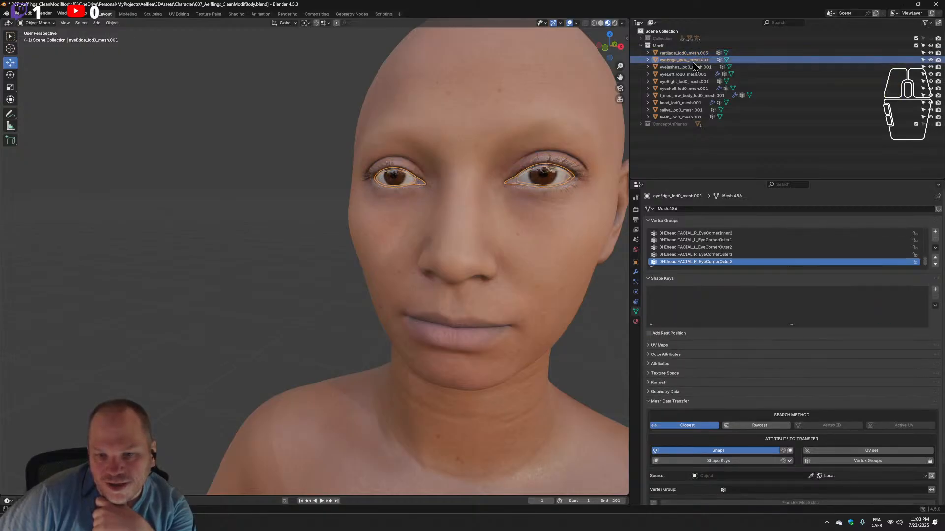
left_click(692, 69)
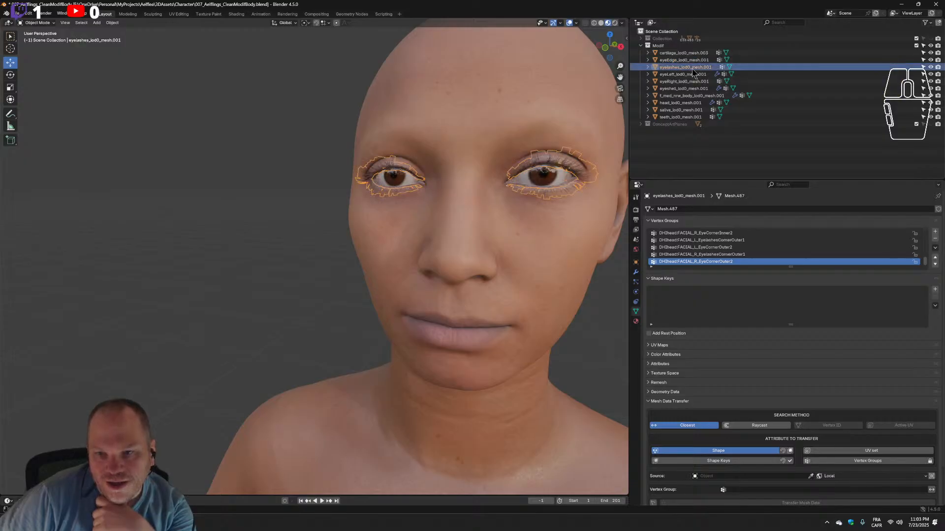
Select eyeLeft_lod0_mesh.001 and set its eye_pupilWide_L shape key to 1.000 while viewing the eye up close.
left_click(692, 75)
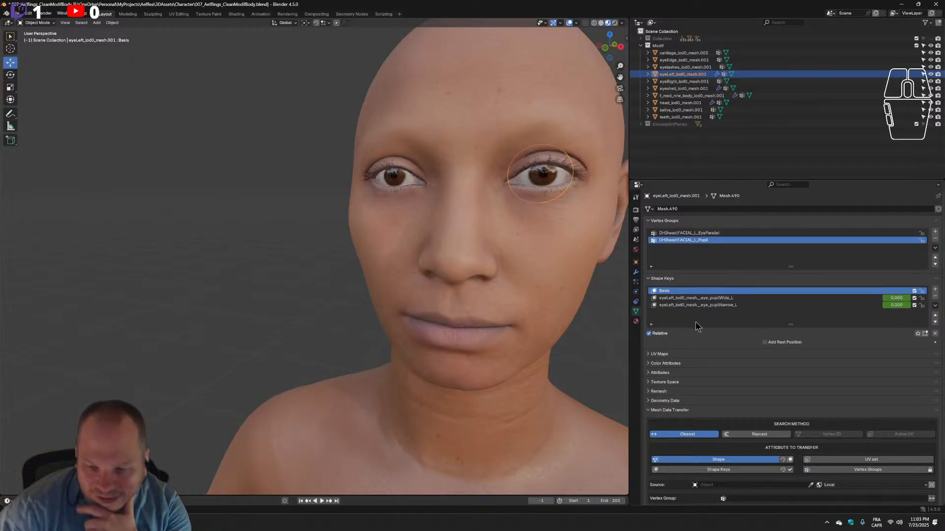
middle_click_drag(494, 164, 327, 229)
scroll(435, 218, "up", 4)
middle_click_drag(477, 196, 501, 201)
middle_click_drag(440, 211, 334, 286, "shift")
scroll(335, 286, "up", 2)
scroll(424, 208, "up", 1)
scroll(424, 208, "up", 1)
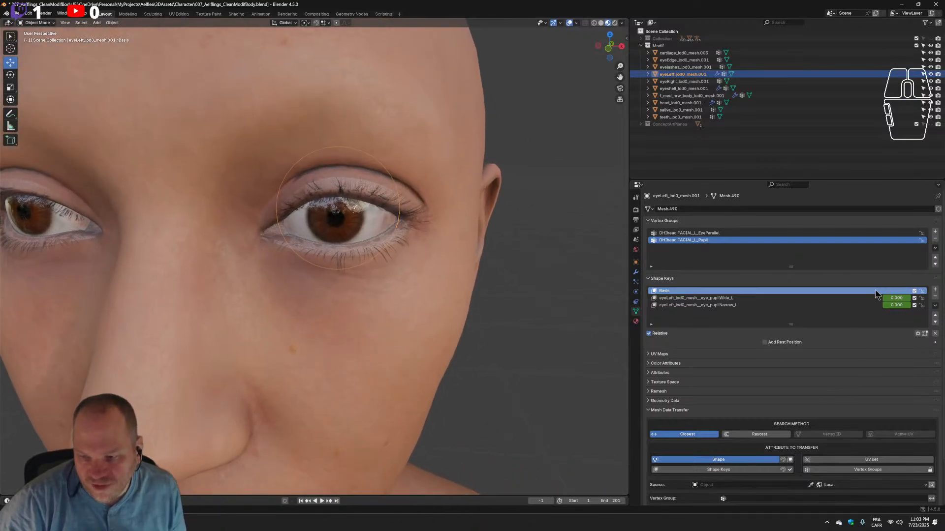
left_click(891, 298)
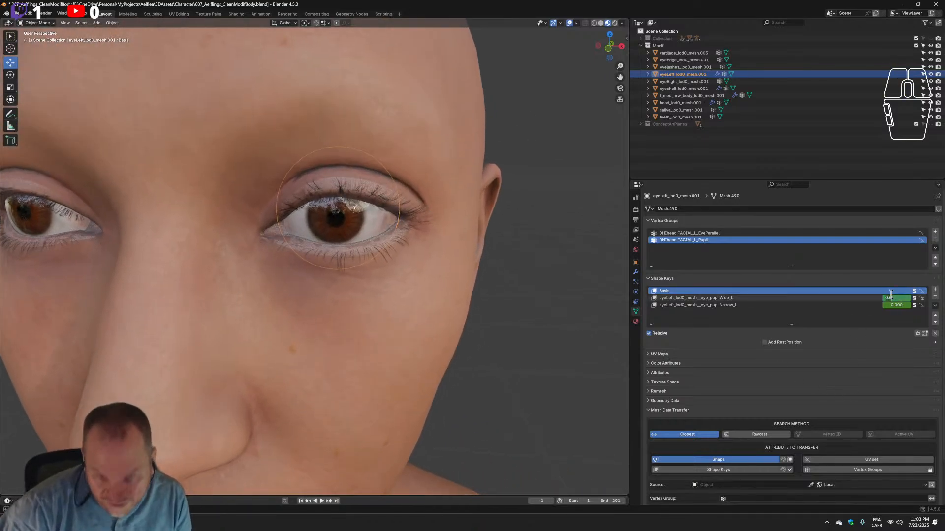
key("Return")
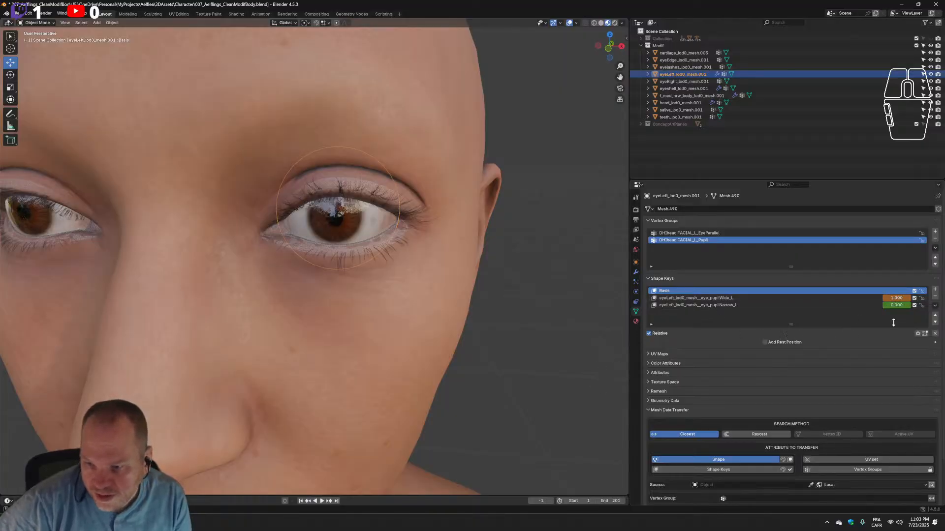
Try the left eye's eye_pupilNarrow_L shape key at 1.000 and return both pupil shape keys to 0.000.
left_click_drag(897, 298, 923, 298)
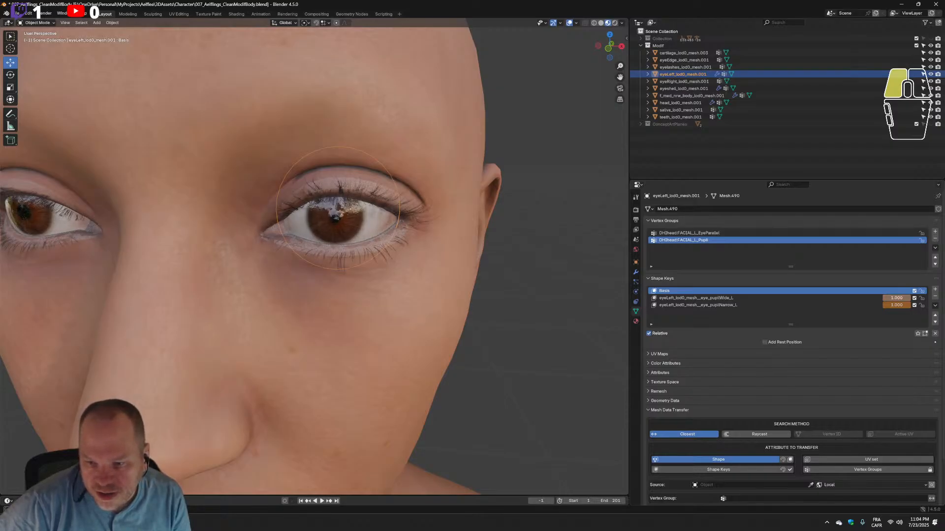
left_click_drag(904, 299, 883, 299)
mouse_move(349, 191)
middle_mouse_down()
mouse_move(349, 165)
mouse_move(342, 177)
middle_mouse_up()
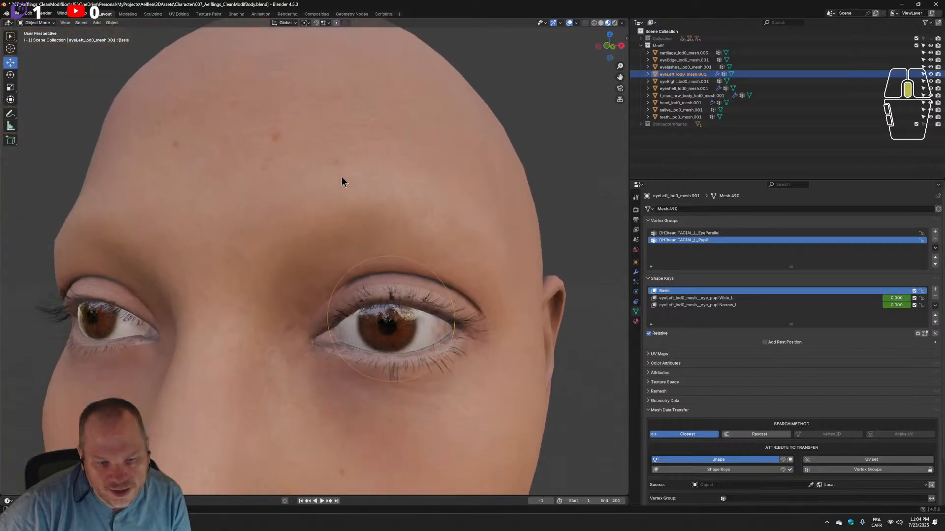
scroll(342, 177, "up", 1)
scroll(411, 305, "down", 2)
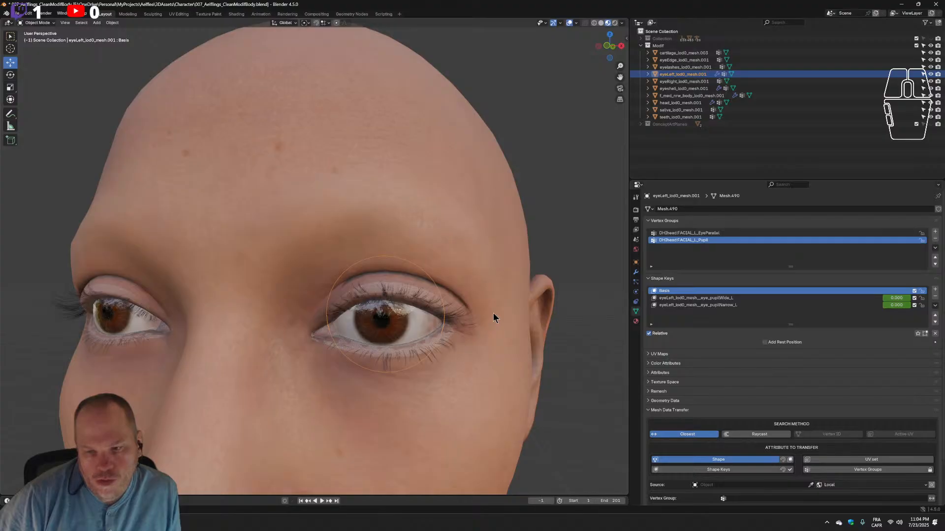
Select the body and head meshes alternately to compare their extents, vertex groups and shape key lists.
scroll(491, 317, "down", 6)
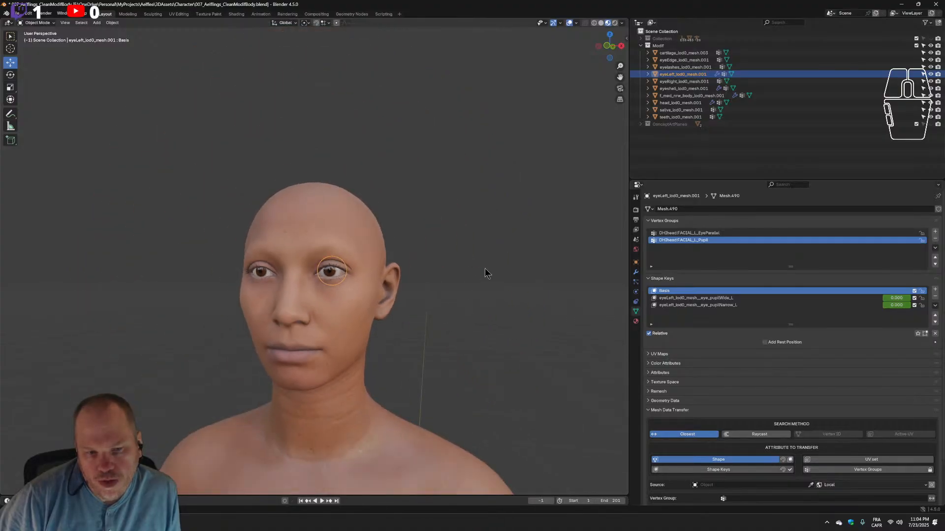
scroll(499, 284, "down", 3)
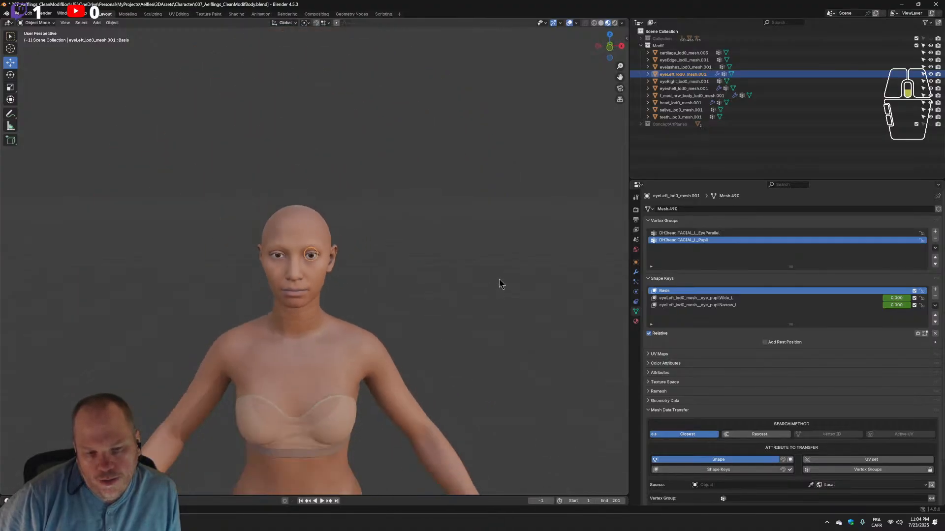
left_click(316, 339)
left_click(312, 416)
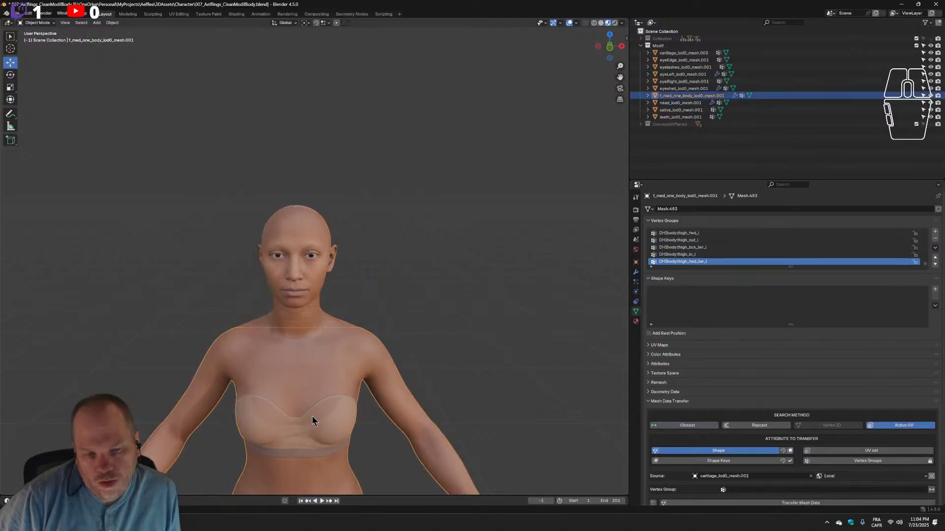
left_click(320, 356)
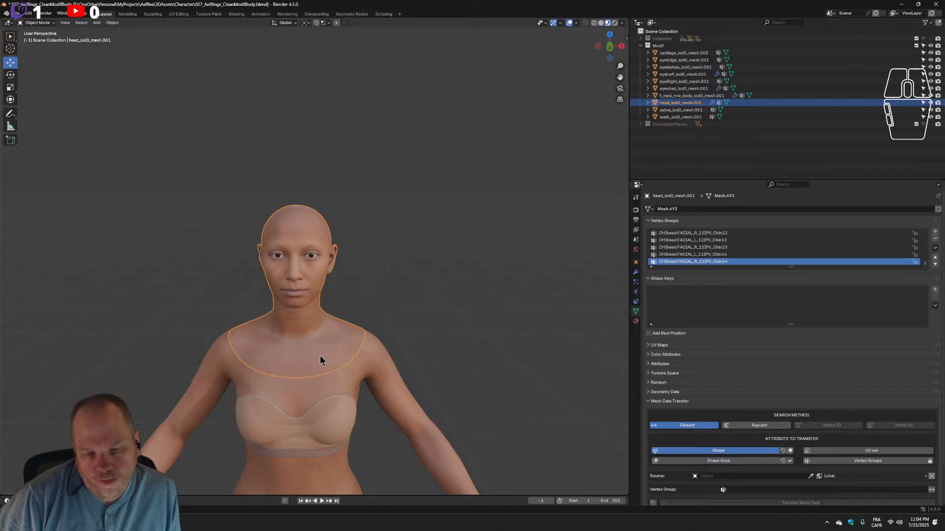
left_click(329, 428)
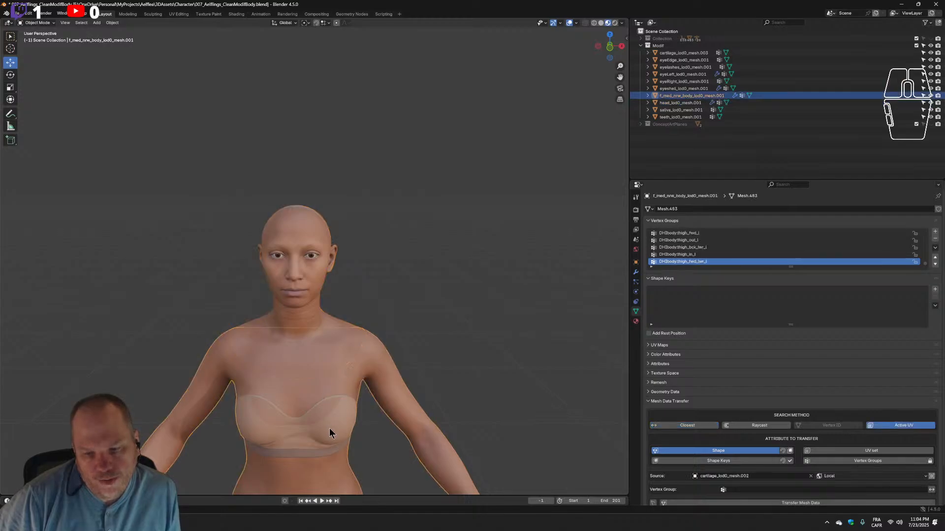
left_click(326, 349)
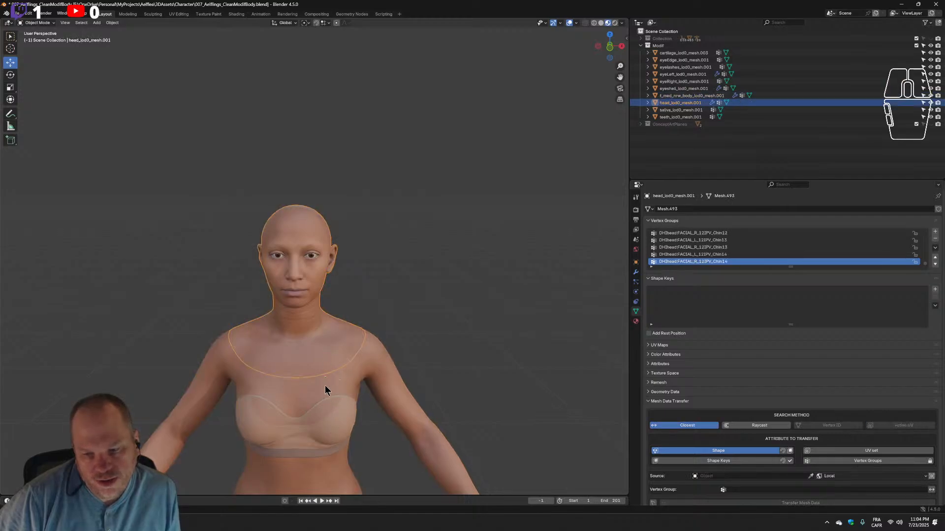
left_click(331, 424)
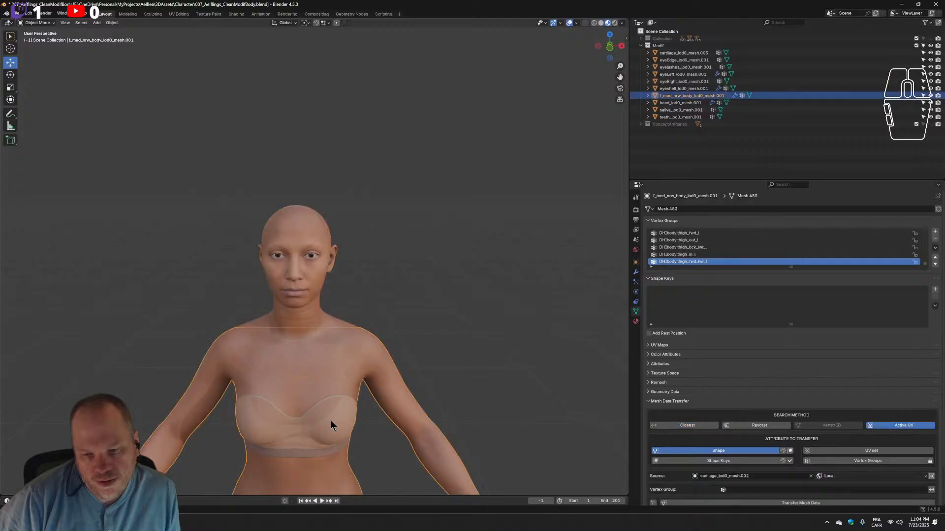
Collapse the Mesh Data Transfer settings, frame the body in the viewport, and select the head mesh.
left_click(648, 402)
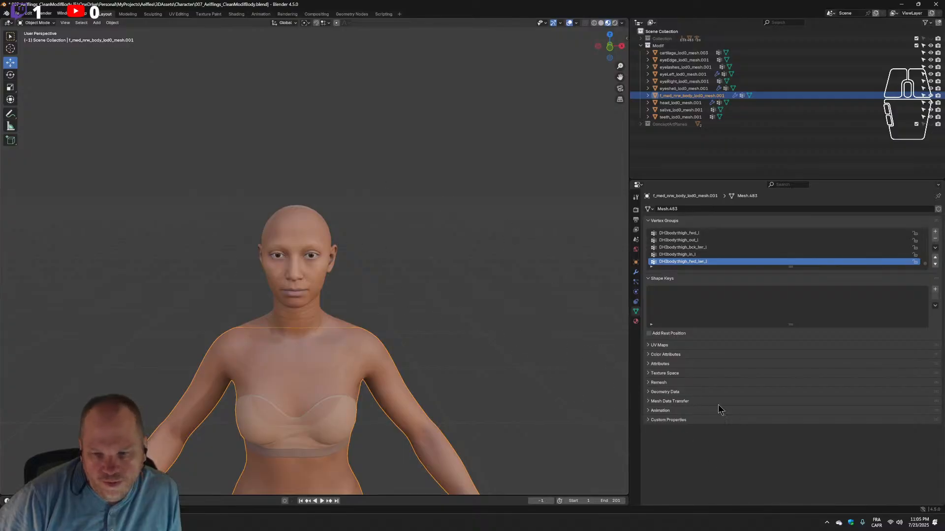
scroll(375, 344, "up", 4)
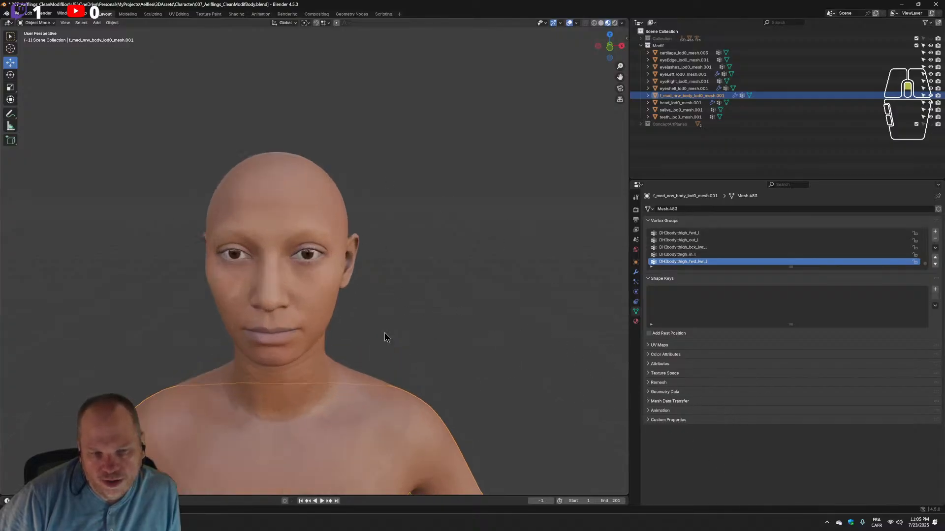
scroll(386, 331, "up", 1)
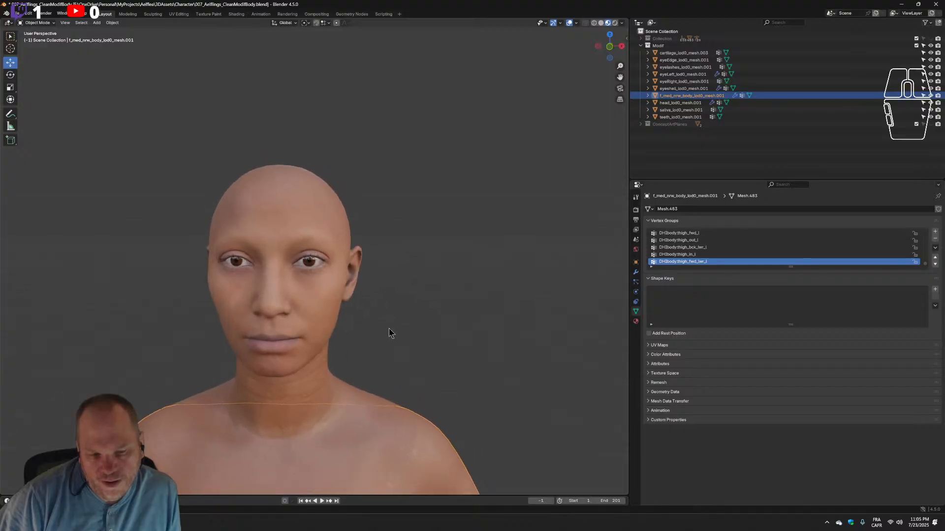
key("KP_Decimal")
scroll(415, 331, "up", 4)
scroll(408, 392, "up", 3, "shift")
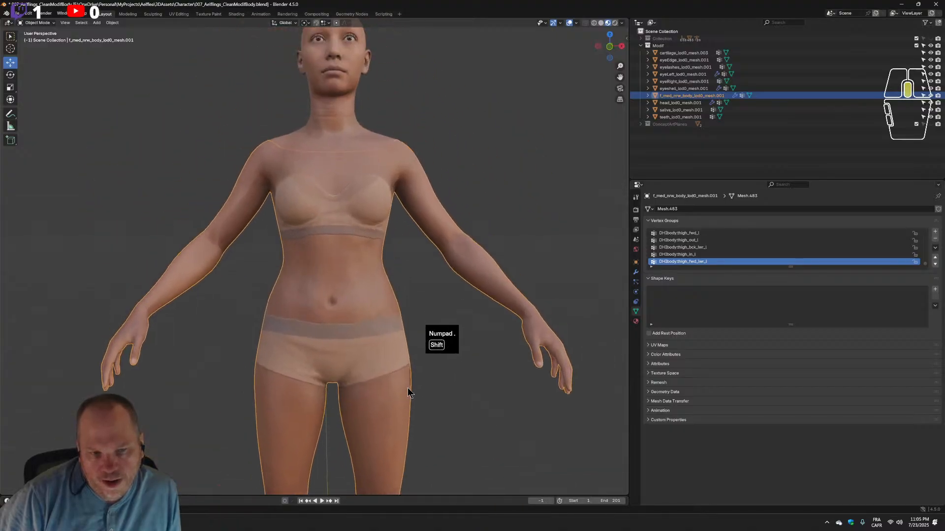
middle_click_drag(408, 389, 396, 477, "shift")
left_click(318, 206)
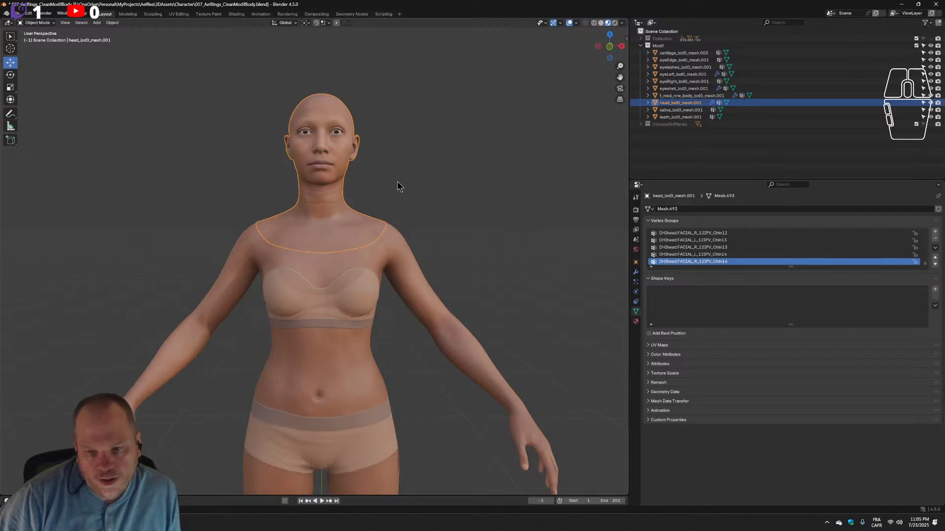
Frame the head mesh, then select the body and head meshes in turn to compare where they meet.
key("KP_Decimal")
scroll(399, 215, "down", 4)
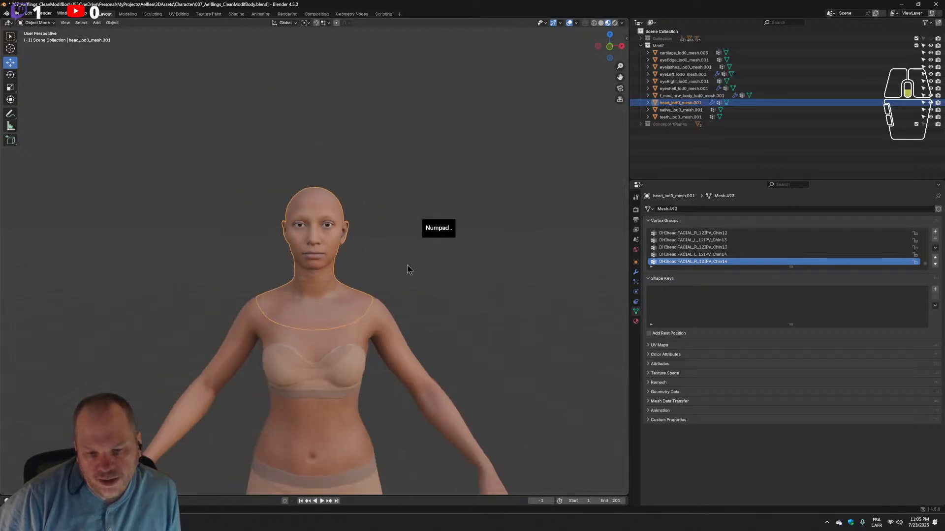
scroll(409, 267, "up", 3)
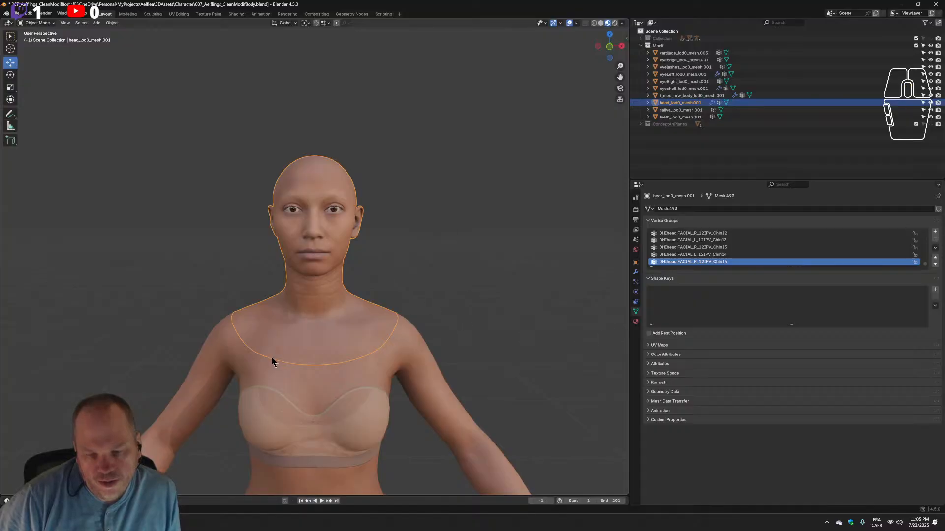
left_click(398, 362)
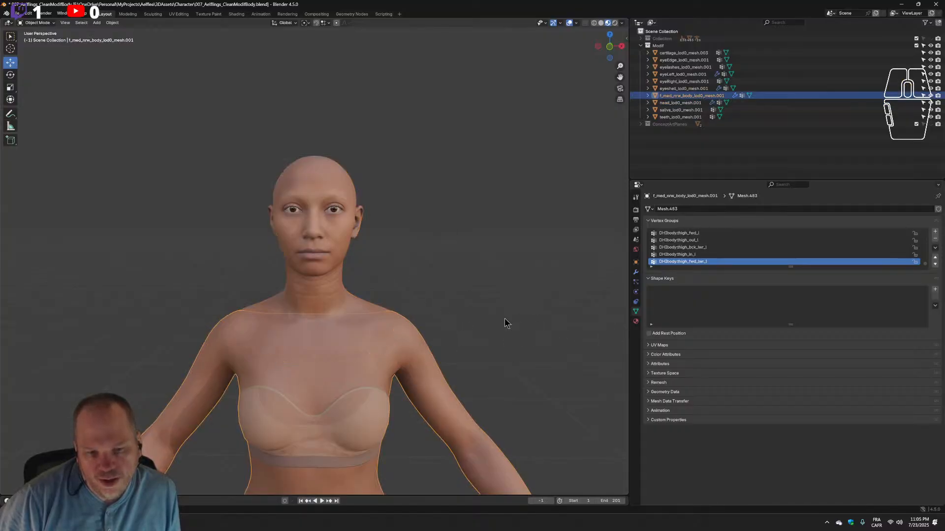
left_click(351, 296)
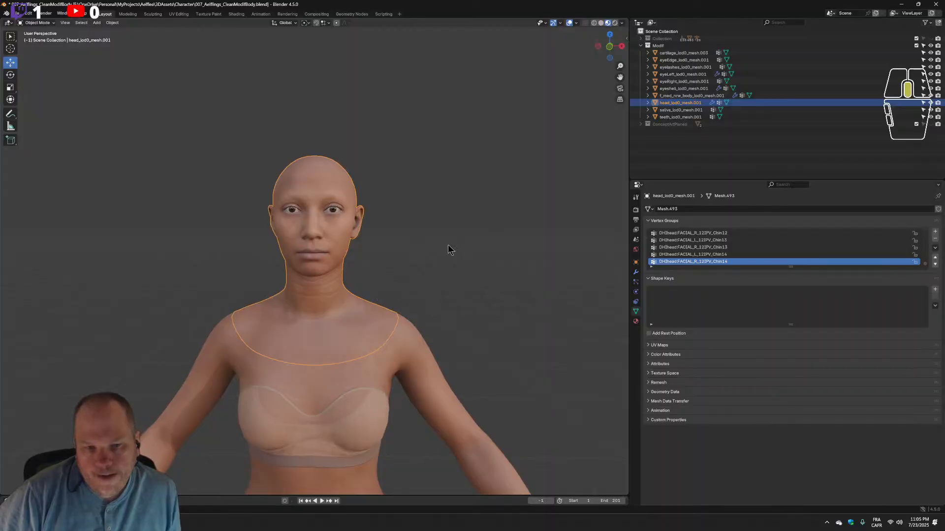
middle_click_drag(447, 244, 396, 282)
scroll(432, 257, "up", 2)
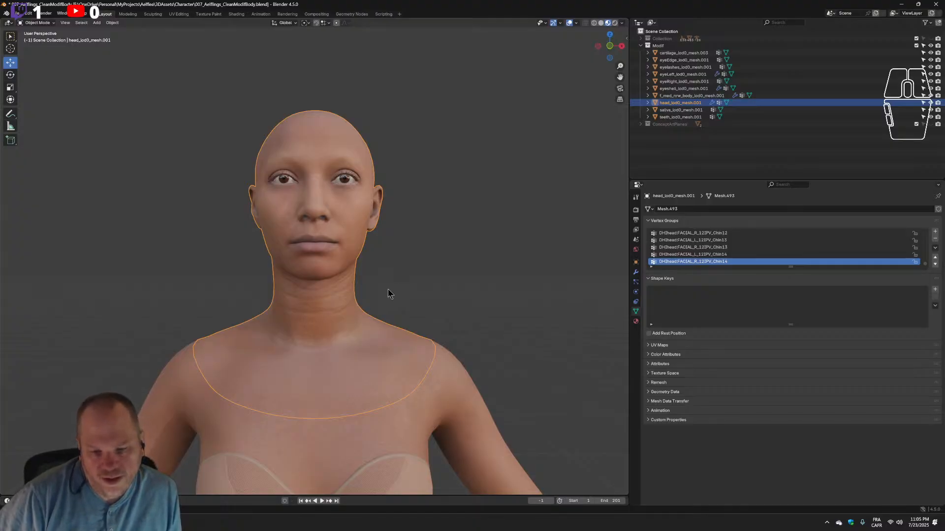
Clear the selection to view the neck and shoulders unmarked, then reselect head_lod0_mesh.001 and view it from both sides.
left_click(459, 267)
mouse_move(459, 267)
middle_mouse_down()
mouse_move(456, 299)
mouse_move(441, 274)
mouse_move(462, 268)
mouse_move(423, 279)
mouse_move(456, 276)
middle_mouse_up()
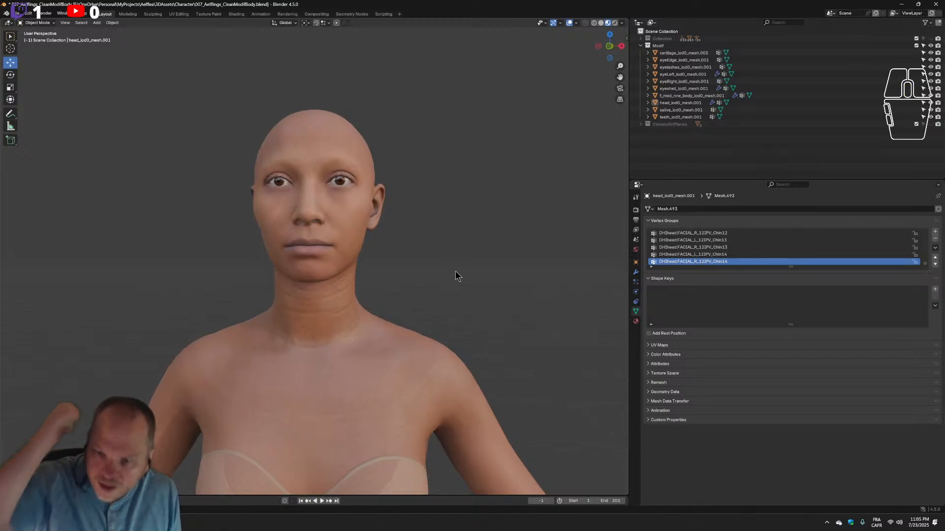
left_click(311, 344)
middle_click_drag(392, 350, 462, 316)
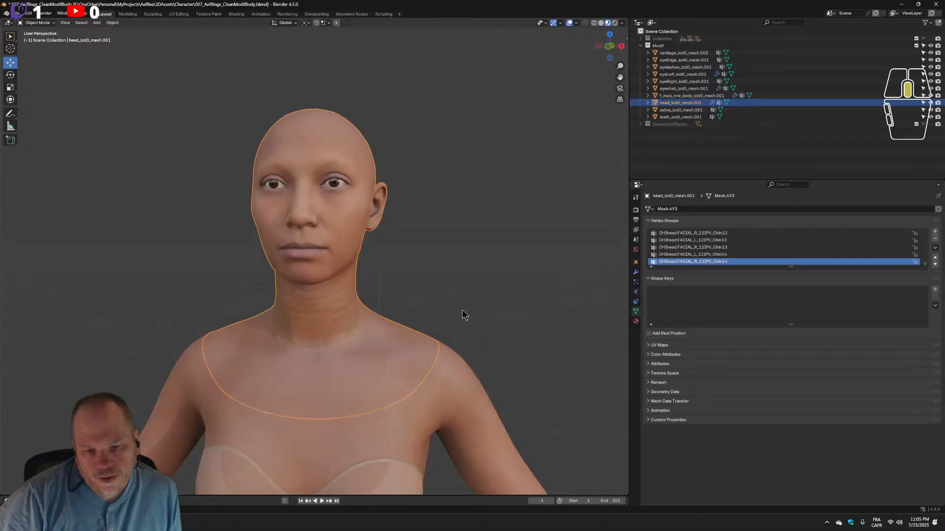
scroll(468, 314, "down", 3)
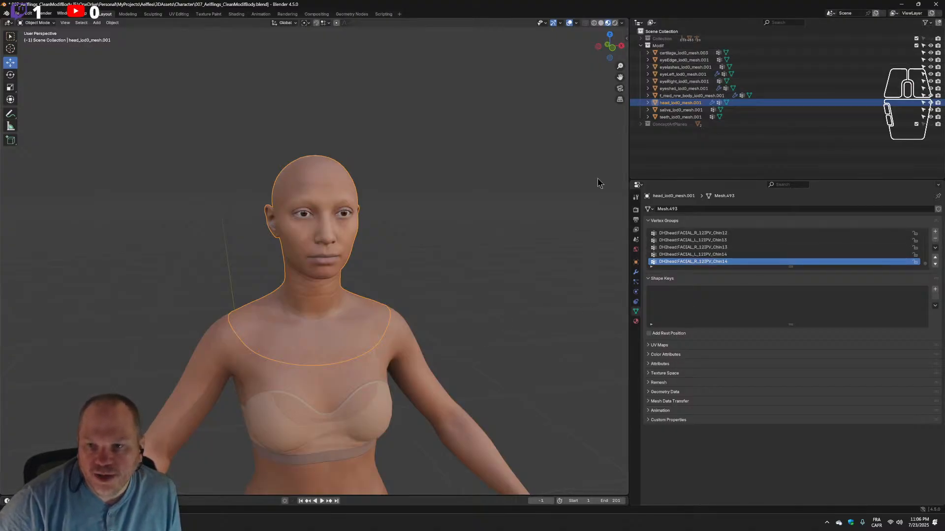
Hide the Modif collection, show the original Collection, and select head_lod0_mesh with its shape keys.
left_click(930, 46)
left_click(930, 39)
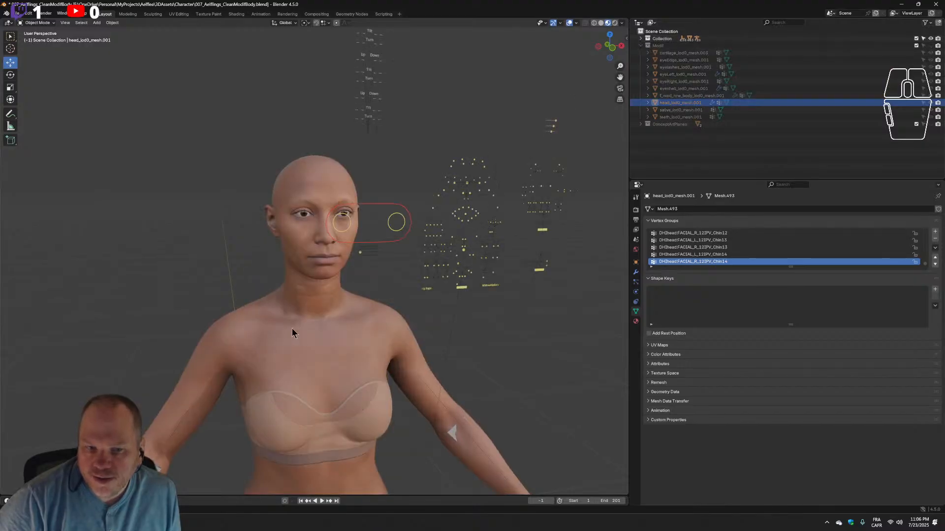
left_click(307, 341)
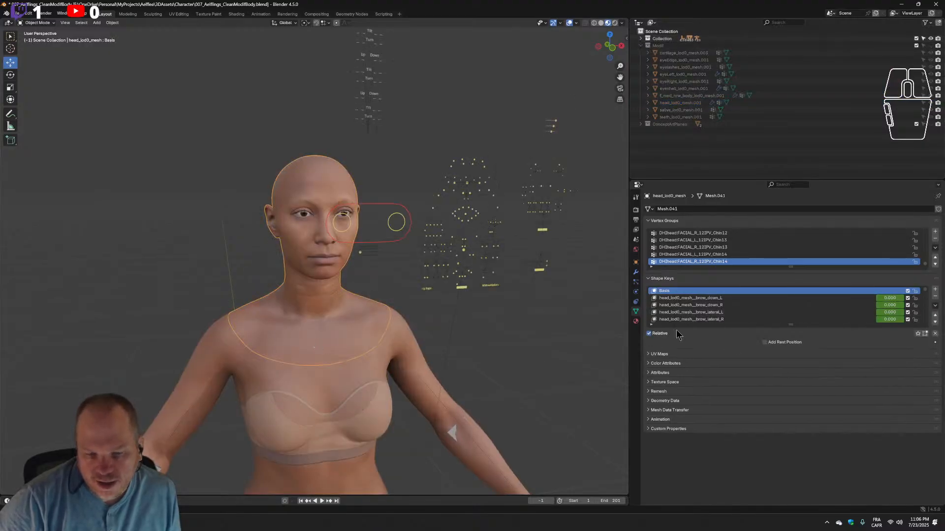
key("ctrl")
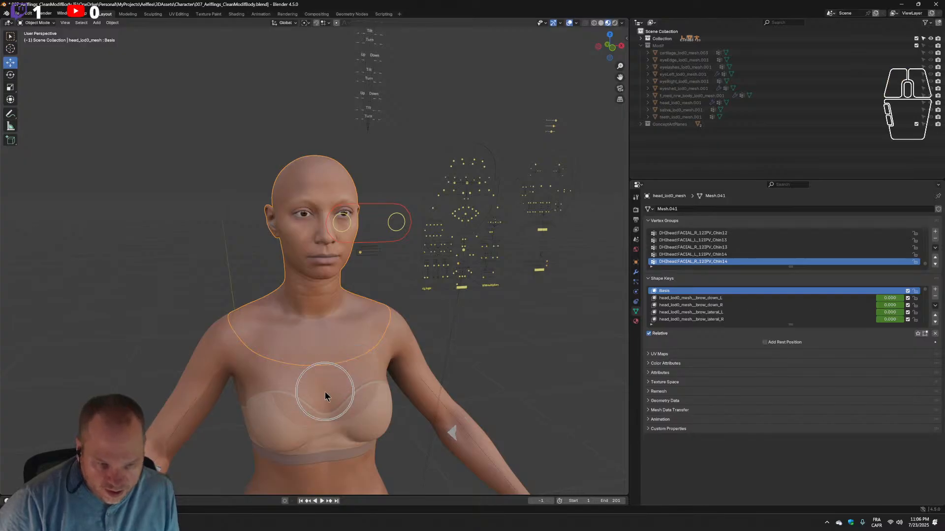
key("ctrl")
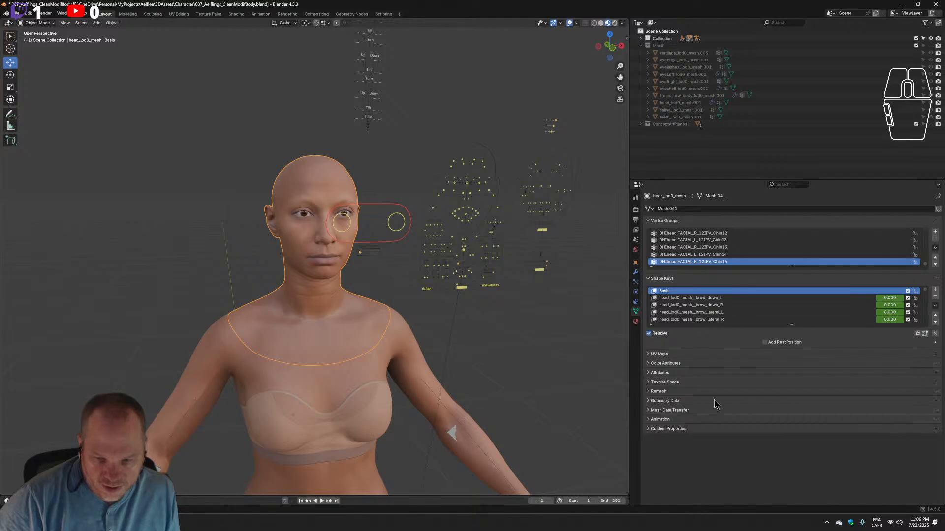
Select the original body mesh together with the head mesh as the active object, and copy them.
left_click(353, 374)
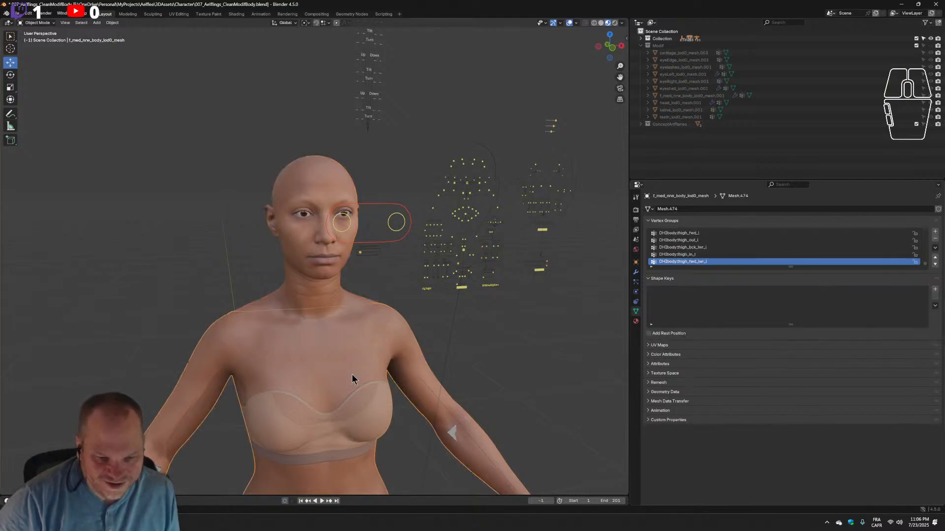
left_click(302, 274, "shift")
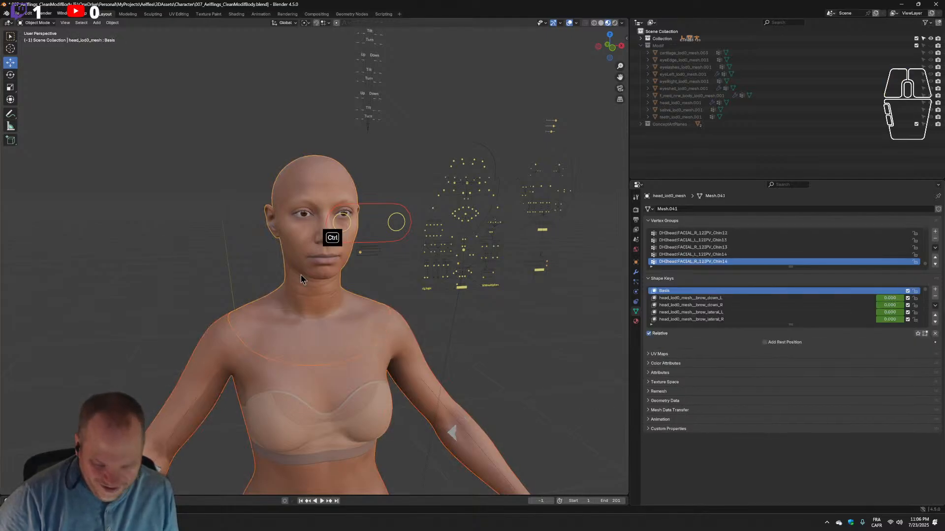
key("ctrl+c")
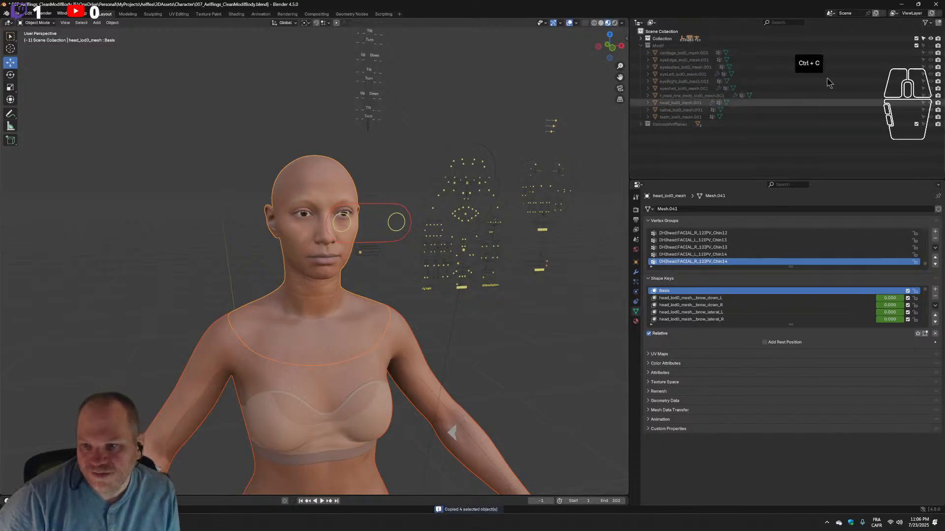
Hide the original Collection and show the ConceptArtPlanes collection, viewing the whole creature artwork from the front.
left_click(930, 38)
left_click(930, 124)
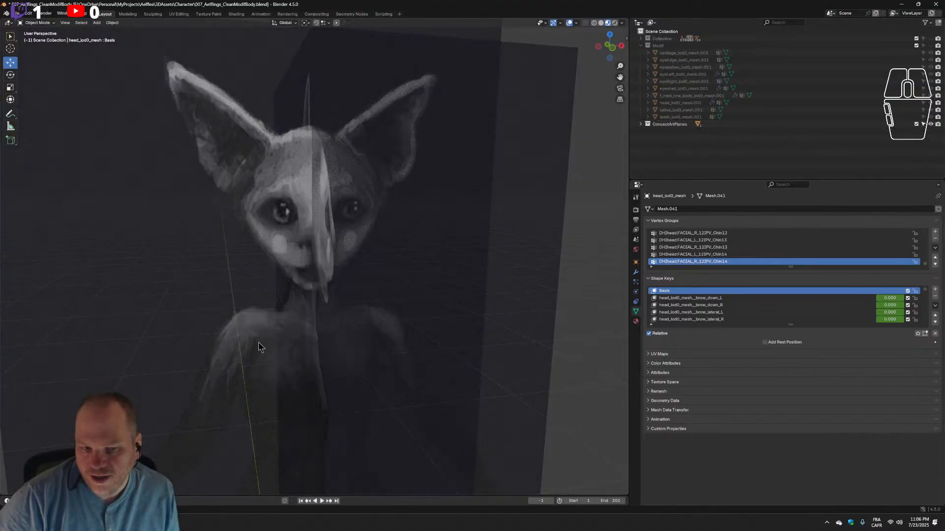
scroll(312, 338, "down", 5)
middle_click_drag(324, 365, 357, 349)
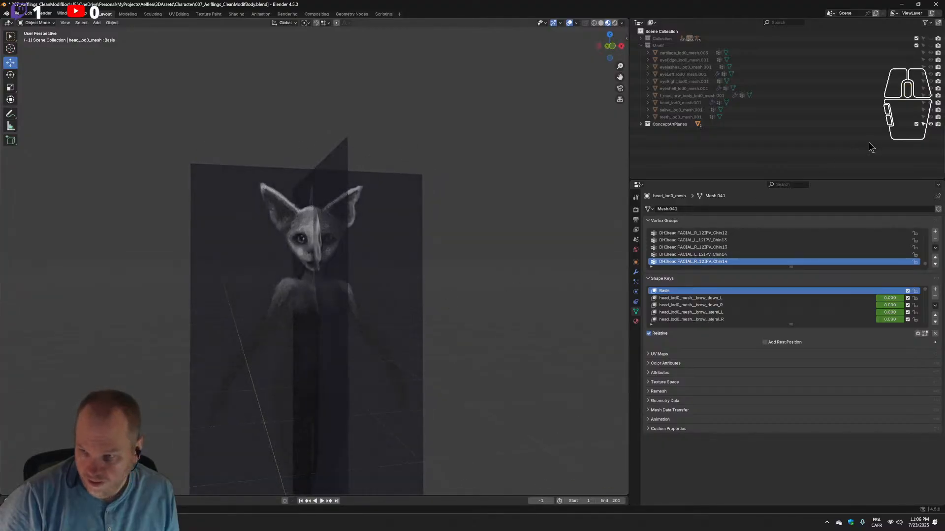
middle_click_drag(362, 306, 328, 341)
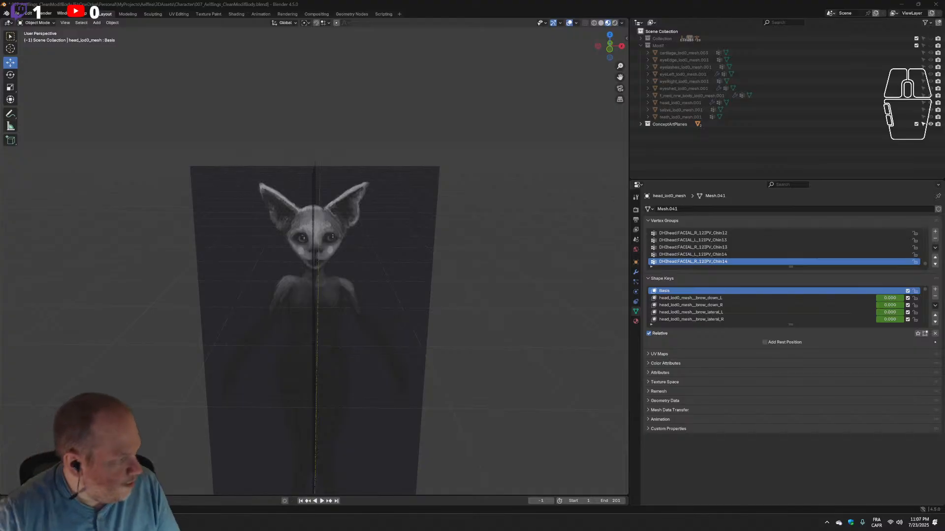
Switch to the Chrome window, maximize it, and look through the Google results for "flying shoe movie".
left_click_drag(430, 530, 441, 248)
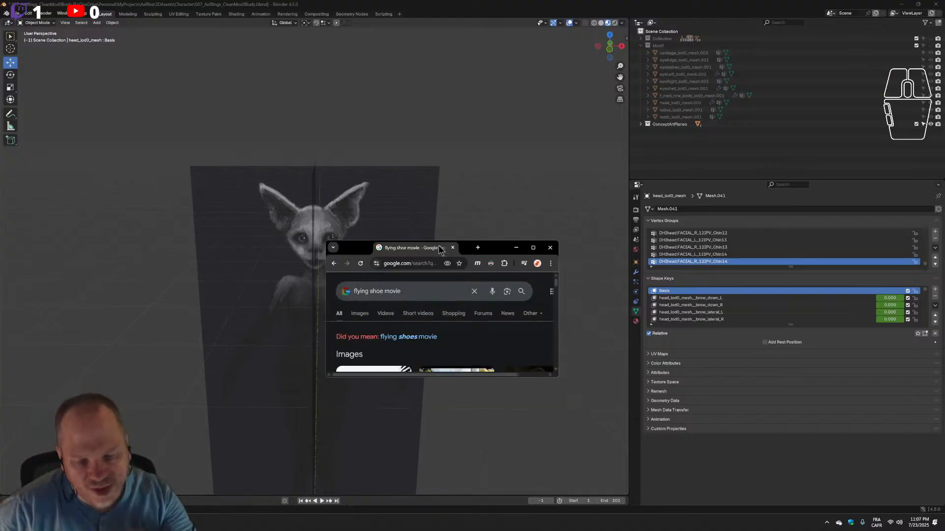
left_click(454, 247)
double_click(453, 249)
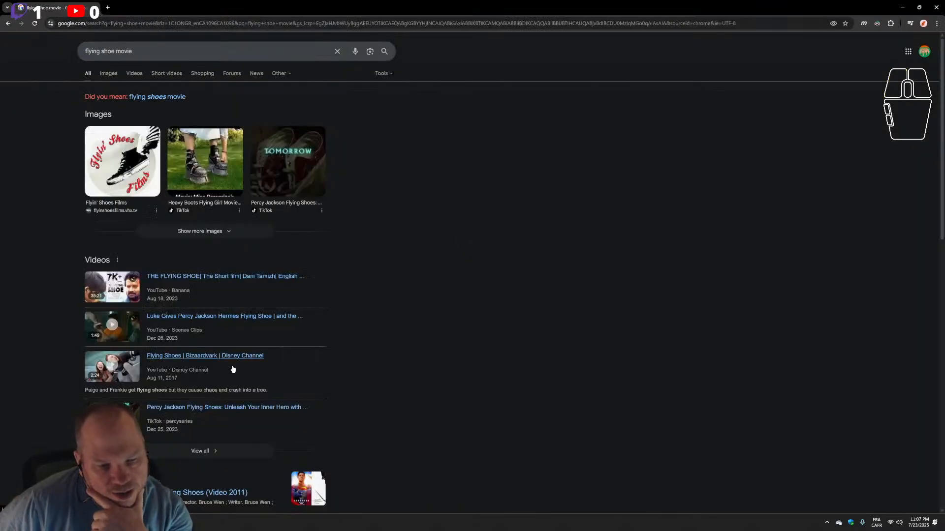
scroll(233, 369, "down", 2)
scroll(197, 295, "up", 2)
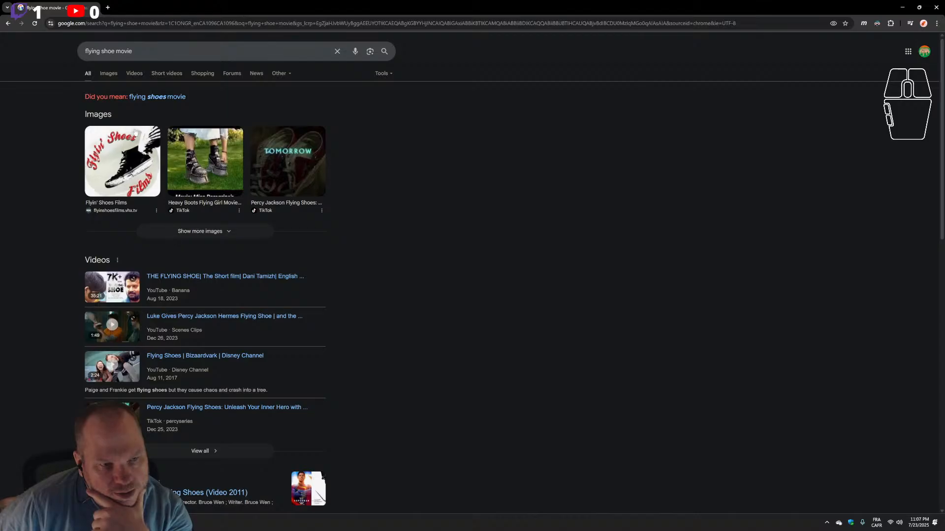
scroll(388, 208, "down", 1)
scroll(246, 276, "up", 1)
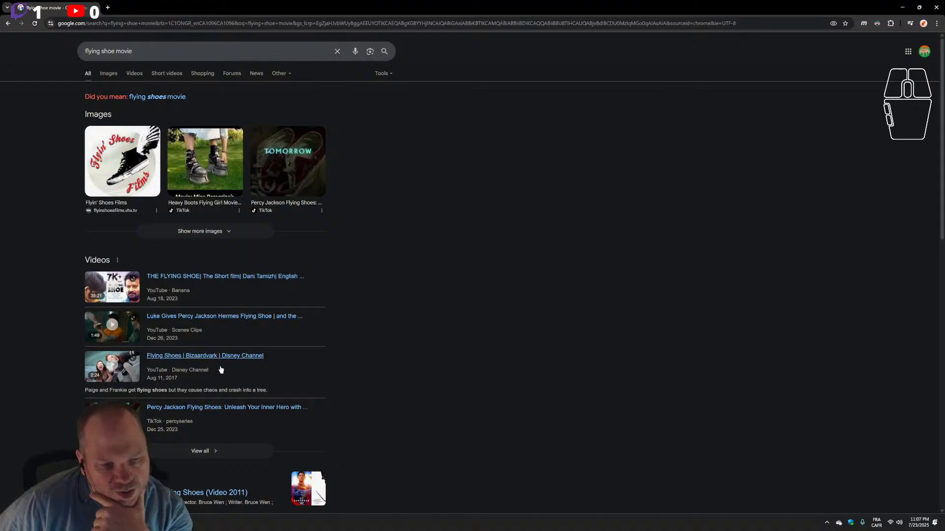
scroll(65, 389, "down", 2)
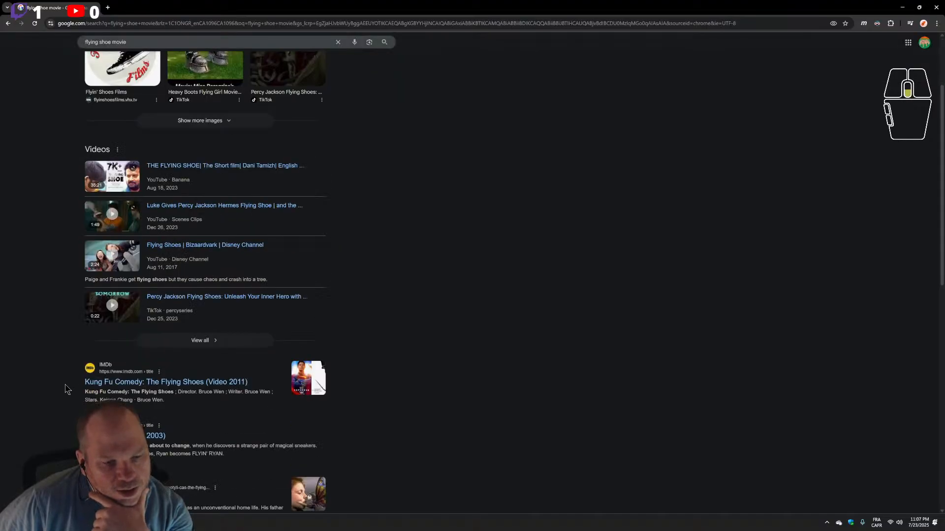
scroll(65, 390, "down", 1)
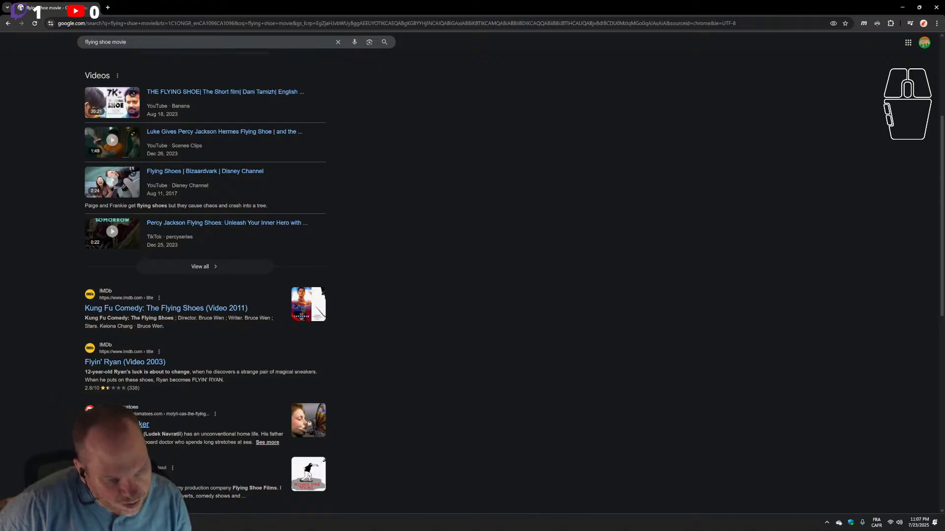
View the Rotten Tomatoes page for The Flying Sneaker, return to the results, and look through the remaining entries.
left_click(121, 425)
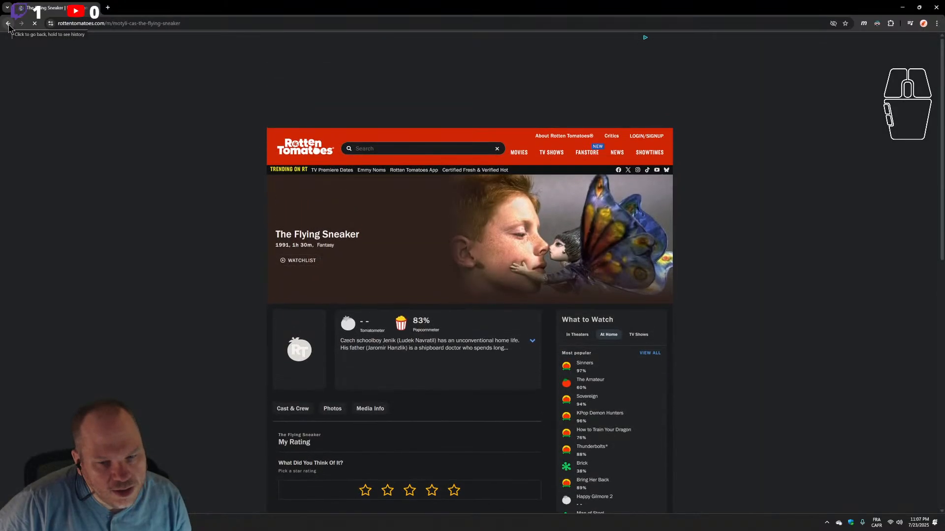
left_click(8, 24)
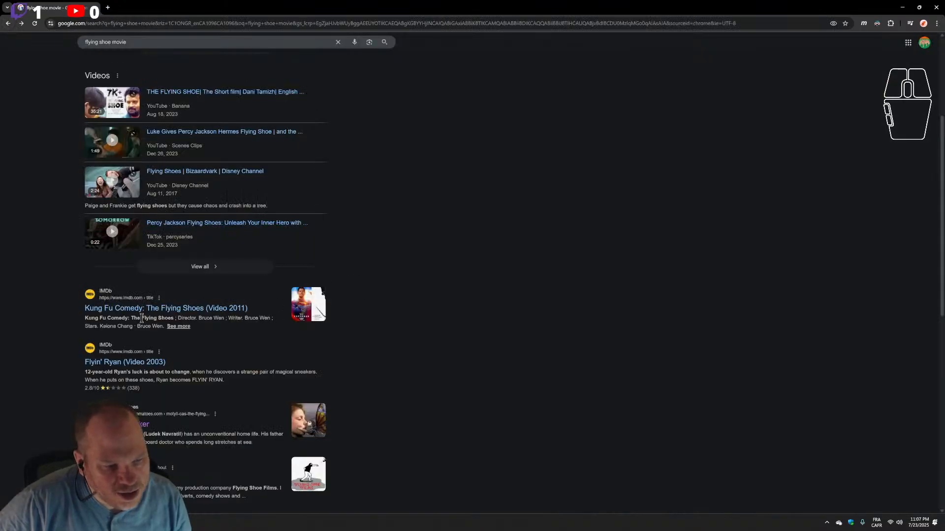
scroll(140, 365, "down", 3)
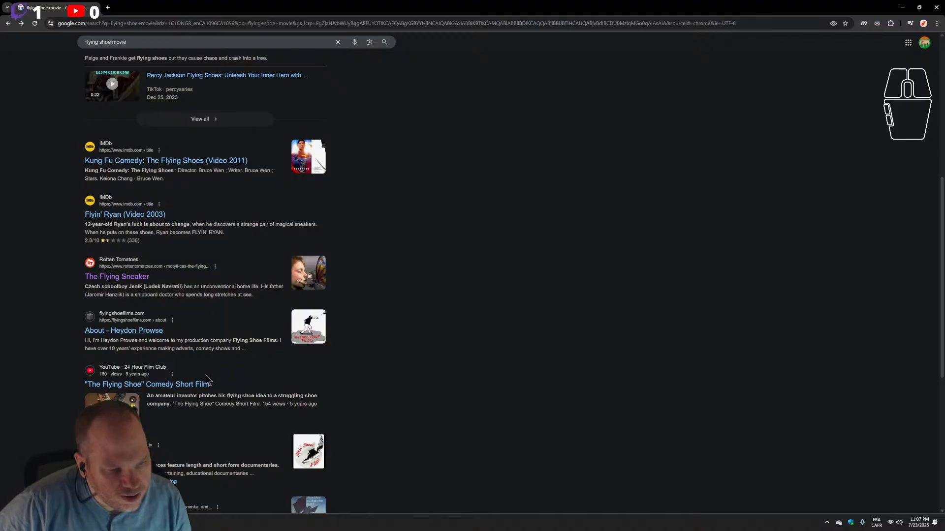
scroll(208, 384, "down", 2)
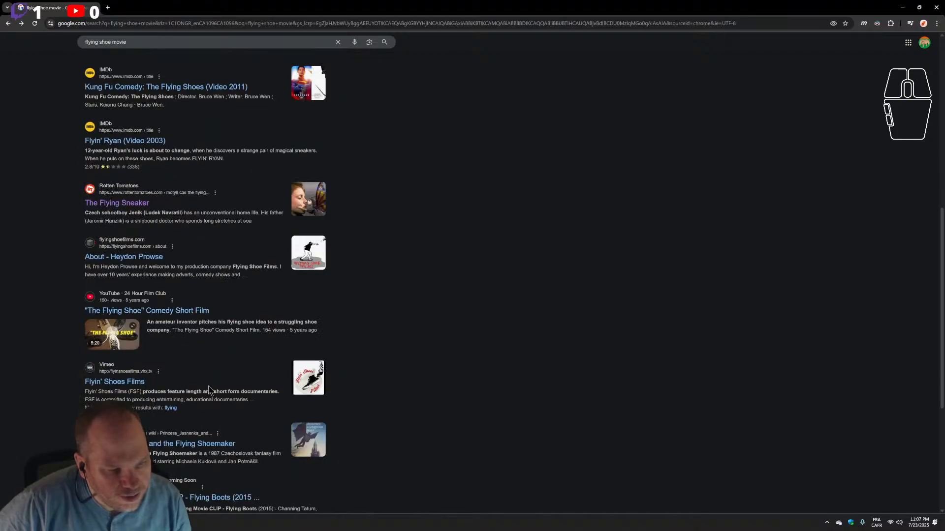
scroll(209, 390, "up", 1)
scroll(143, 345, "up", 2)
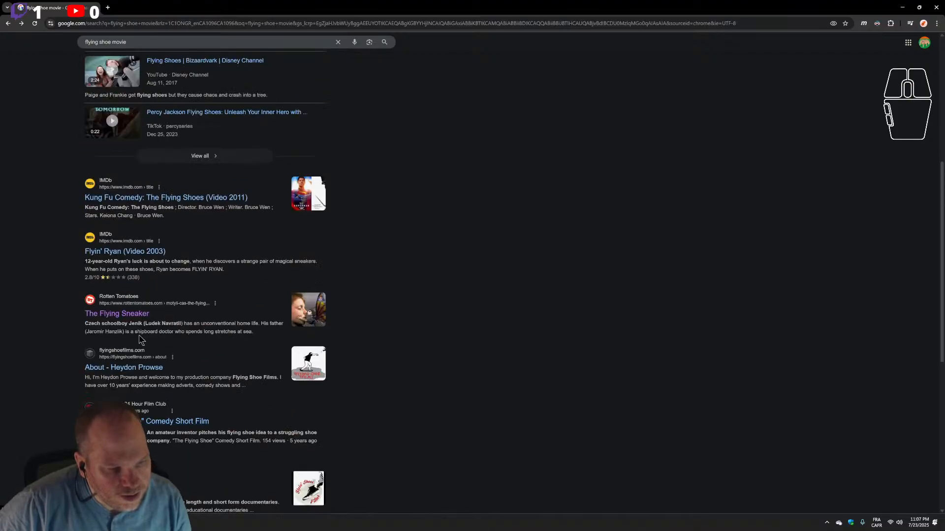
Replace the Google query with the film title "The Flying Sneaker" and run the search.
left_click_drag(156, 315, 86, 316)
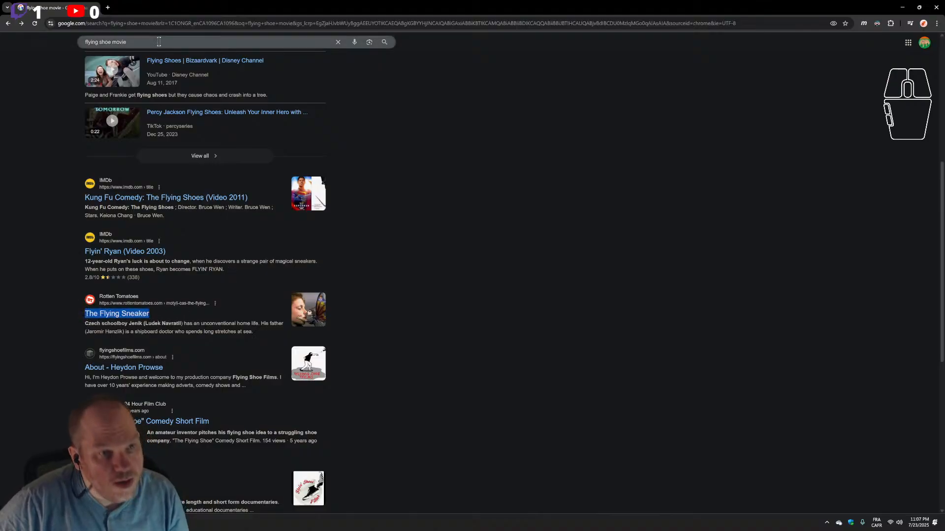
left_click_drag(155, 40, 64, 55)
key("Return")
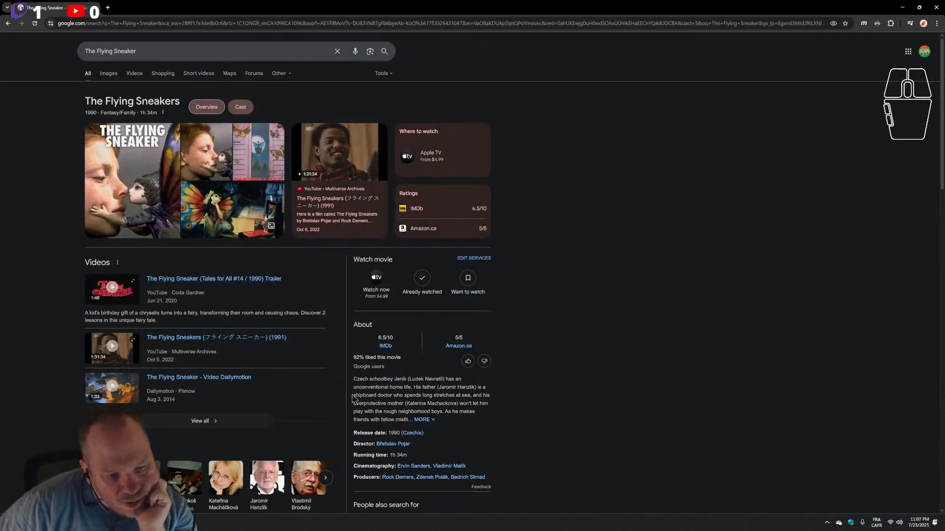
Open producer Rock Demers in a new tab from the film's details, and open his Wikipedia article.
scroll(362, 395, "down", 1)
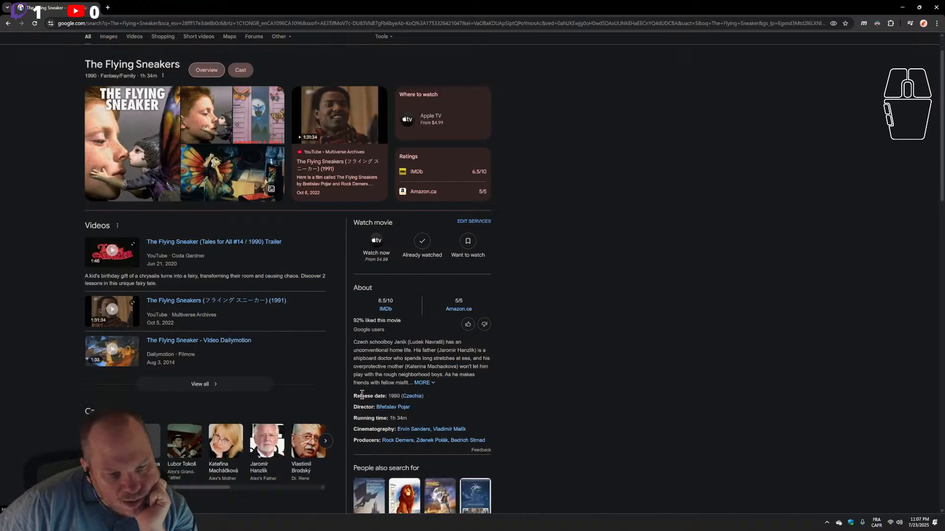
middle_click(399, 443)
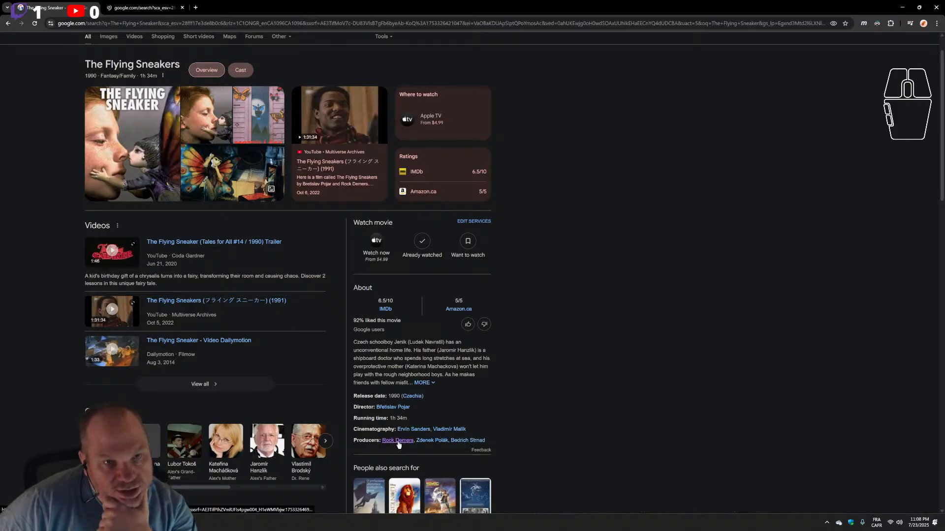
left_click(125, 8)
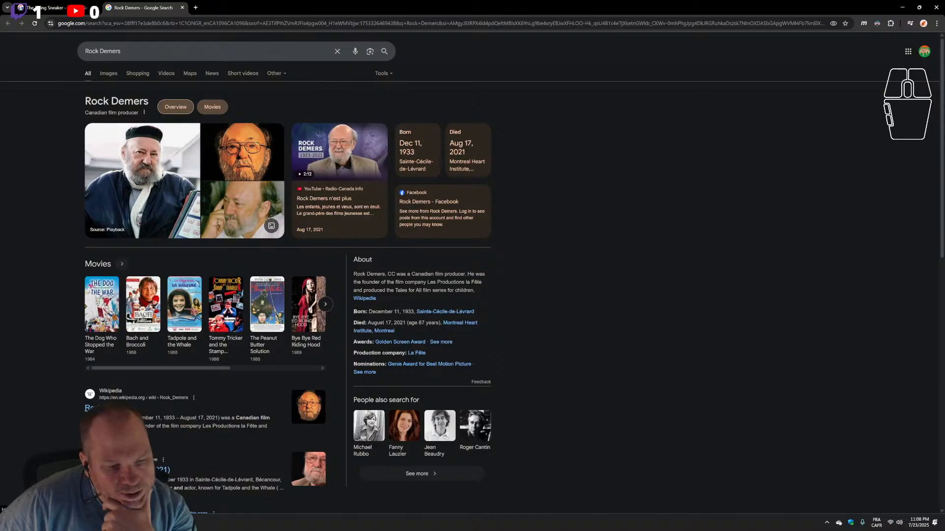
left_click(113, 408)
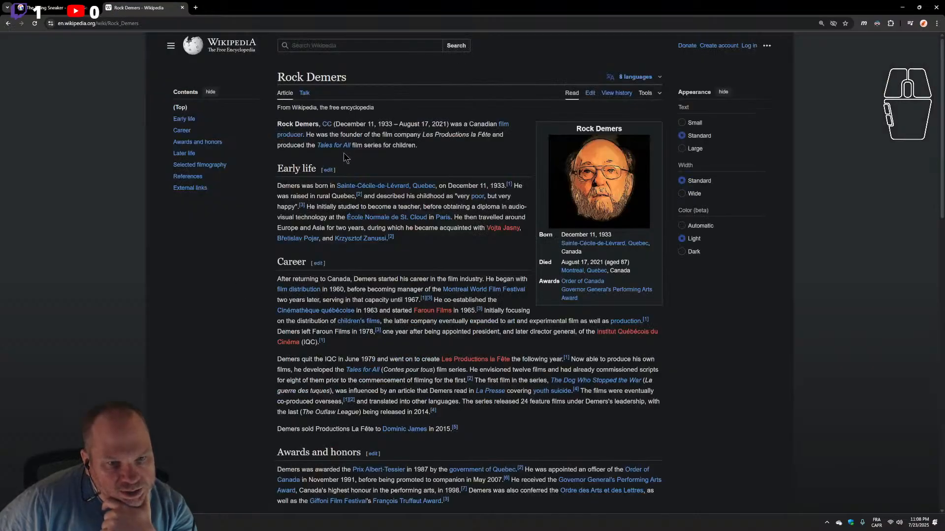
Return from the Rock Demers article to his Google results and open his film Tommy Tricker and the Stamp Traveller.
double_click(306, 123)
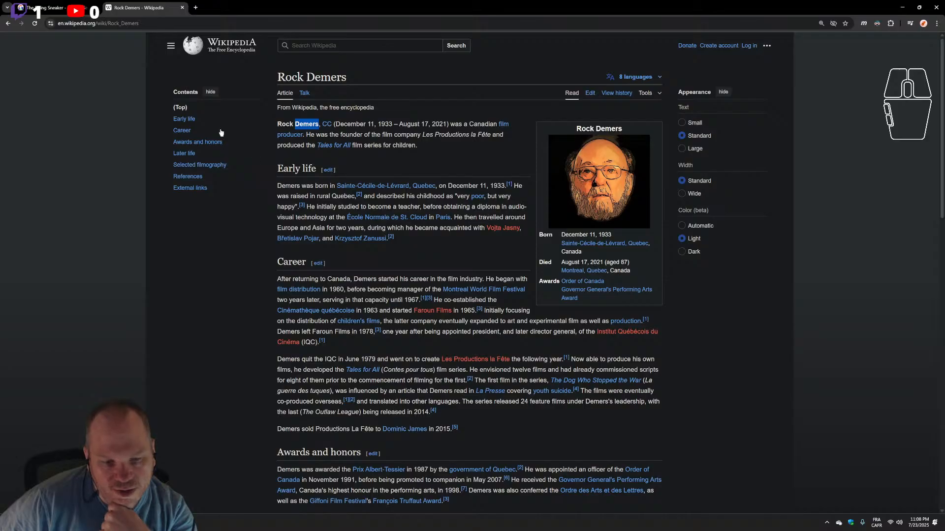
left_click(8, 25)
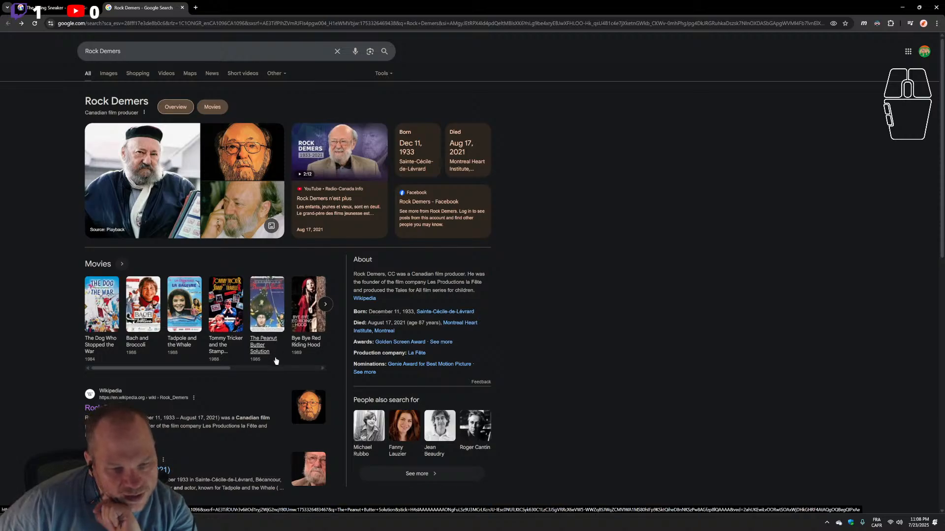
left_click(224, 345)
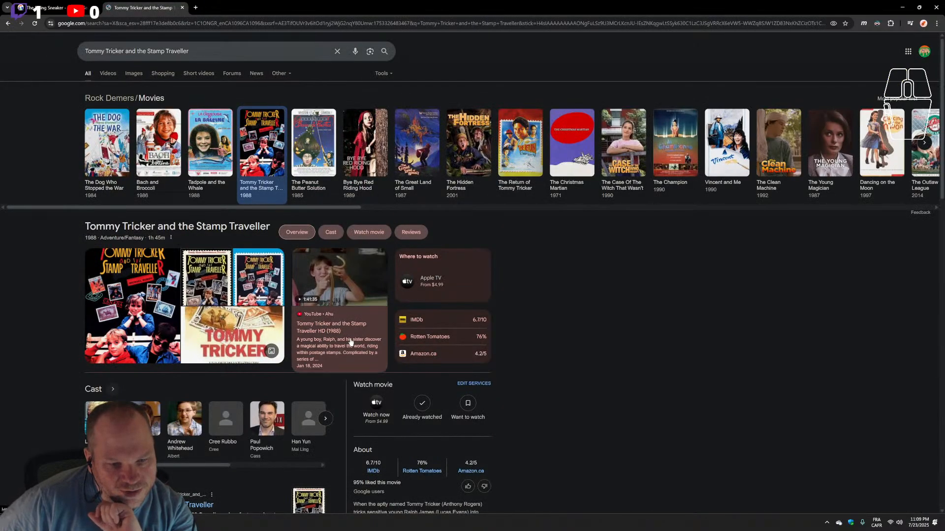
Open the YouTube video "Tommy Tricker and the Stamp Traveller HD (1988)" in a new tab and watch its opening, pausing and resuming playback.
middle_click(319, 331)
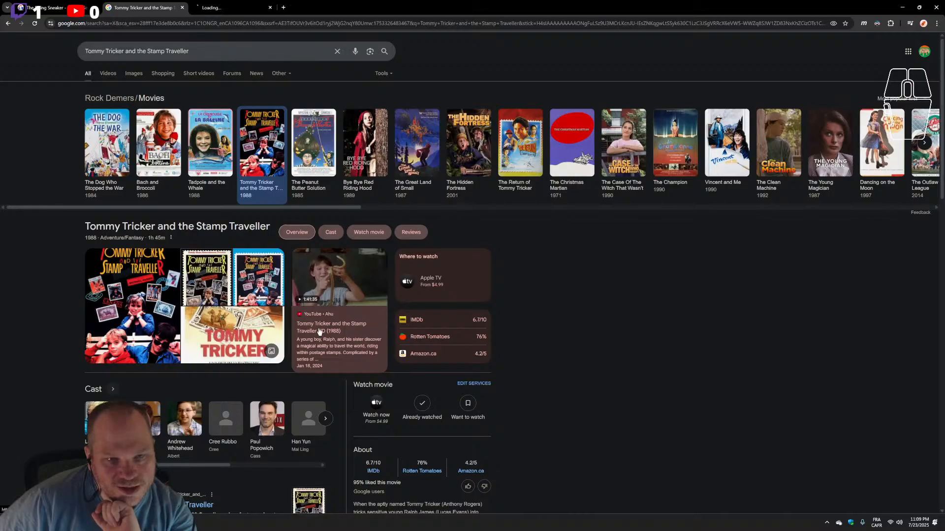
left_click(216, 7)
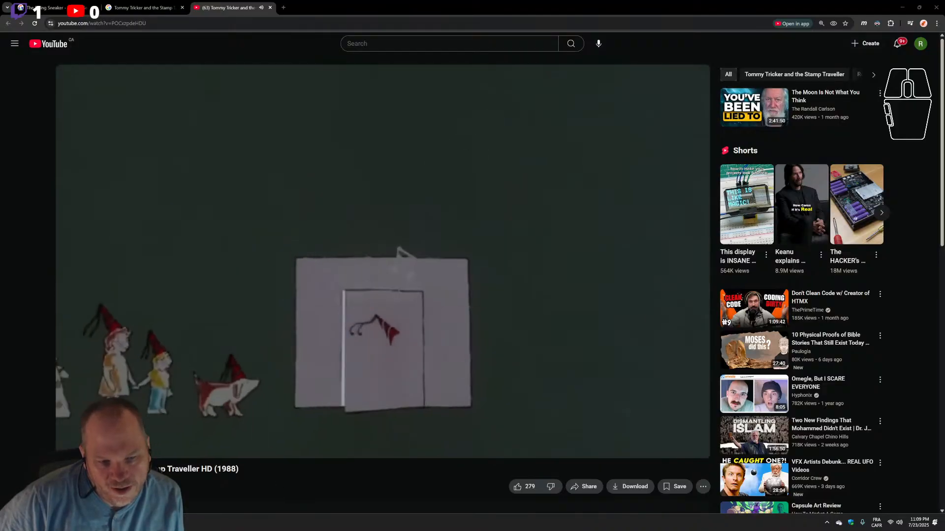
left_click(270, 356)
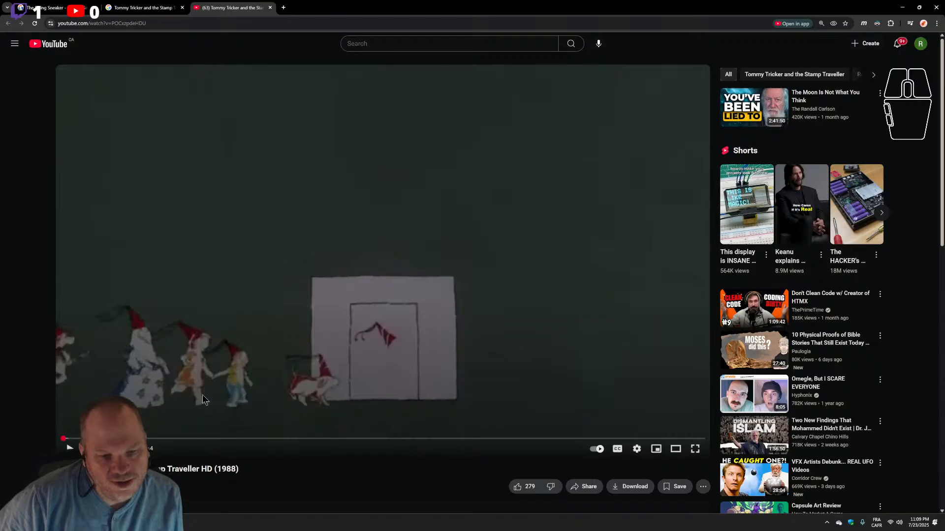
left_click(325, 324)
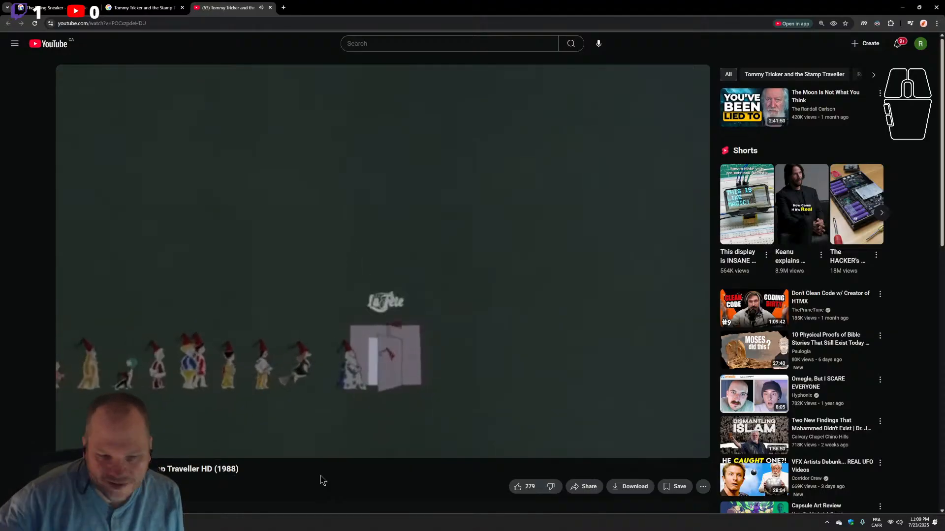
Lower the system volume while the film's opening plays, and close the YouTube tab.
key("XF86AudioLowerVolume")
key("XF86AudioLowerVolume")
key("XF86AudioLowerVolume")
key("XF86AudioLowerVolume")
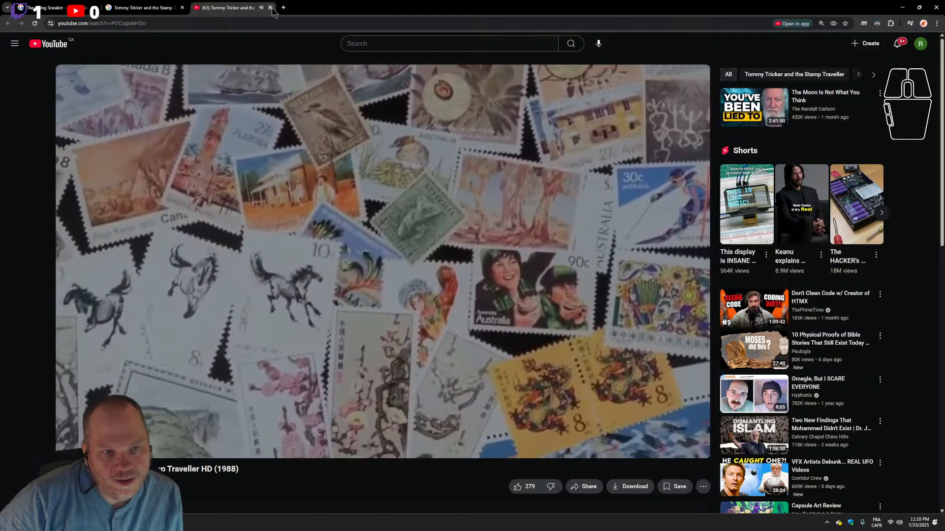
left_click(270, 8)
Look through the Google overview, cast and web results for Tommy Tricker and the Stamp Traveller.
scroll(325, 378, "down", 3)
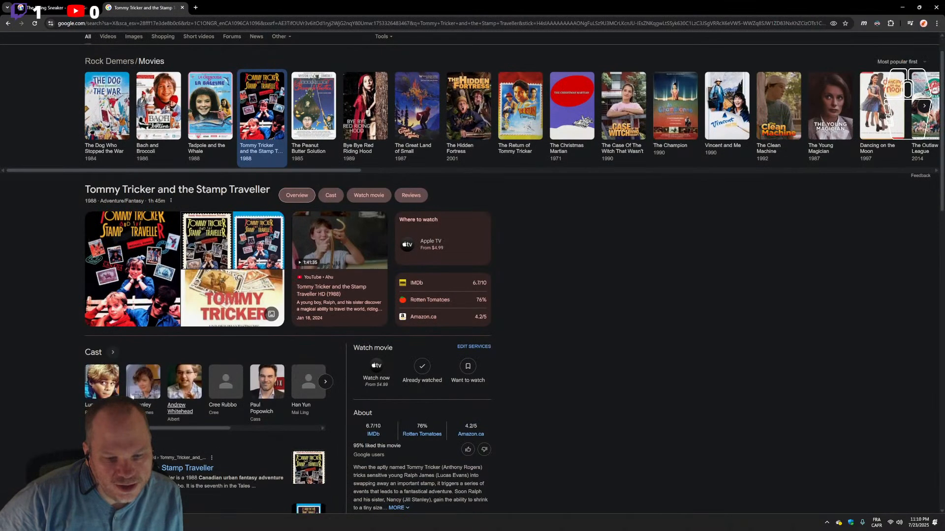
scroll(325, 378, "up", 2)
scroll(44, 423, "down", 4)
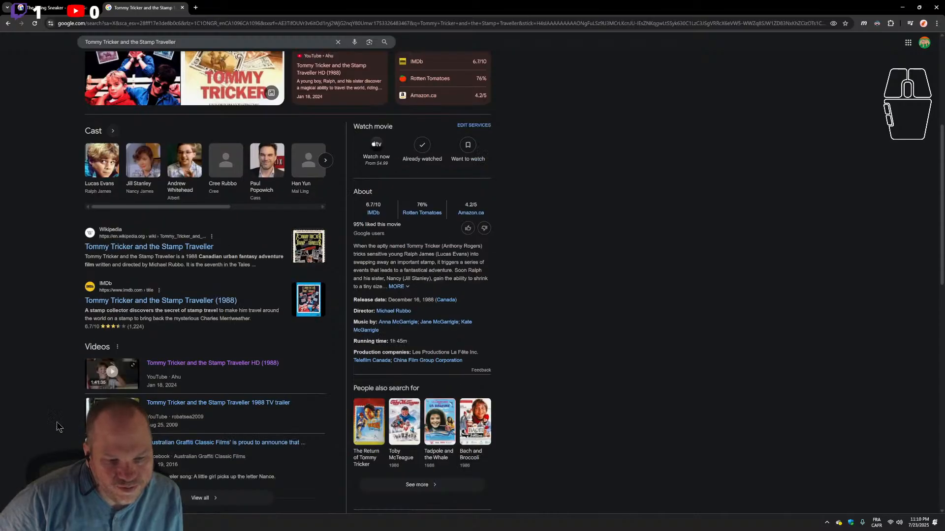
scroll(104, 400, "up", 4)
scroll(104, 400, "down", 1)
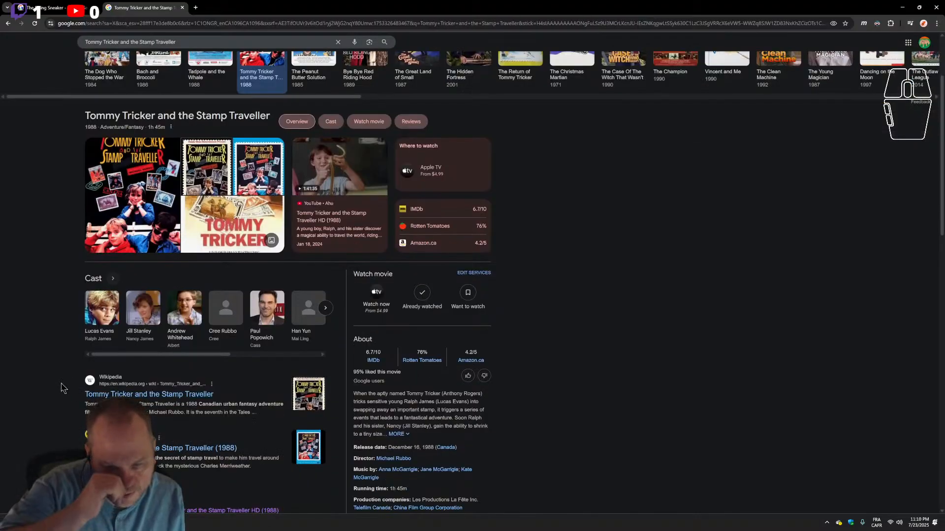
scroll(62, 388, "up", 3)
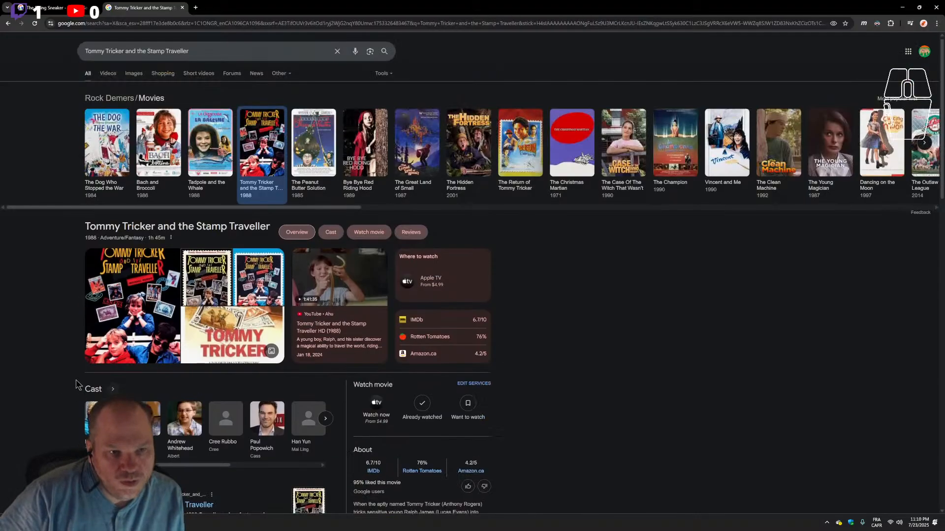
left_click(199, 56)
left_click(22, 106)
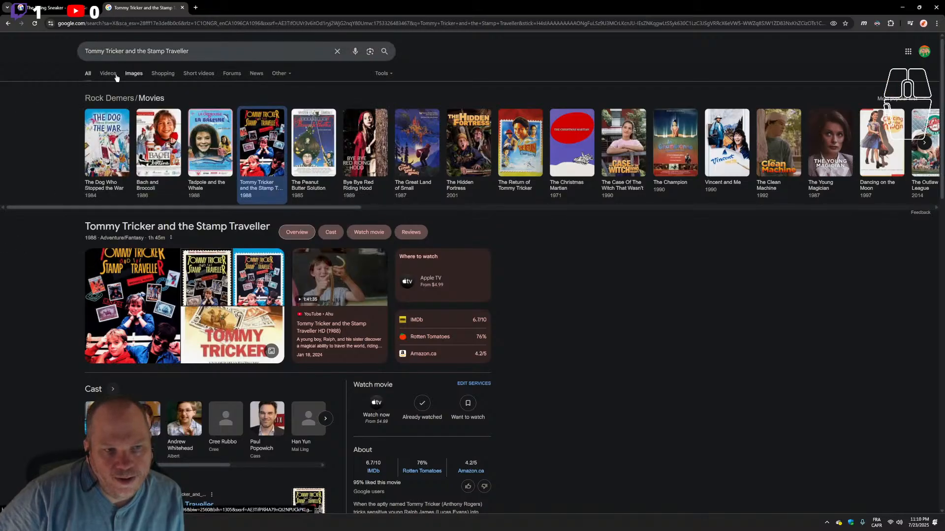
Restrict the Google results to videos and open the film's 1988 TV trailer in a new tab.
left_click(107, 74)
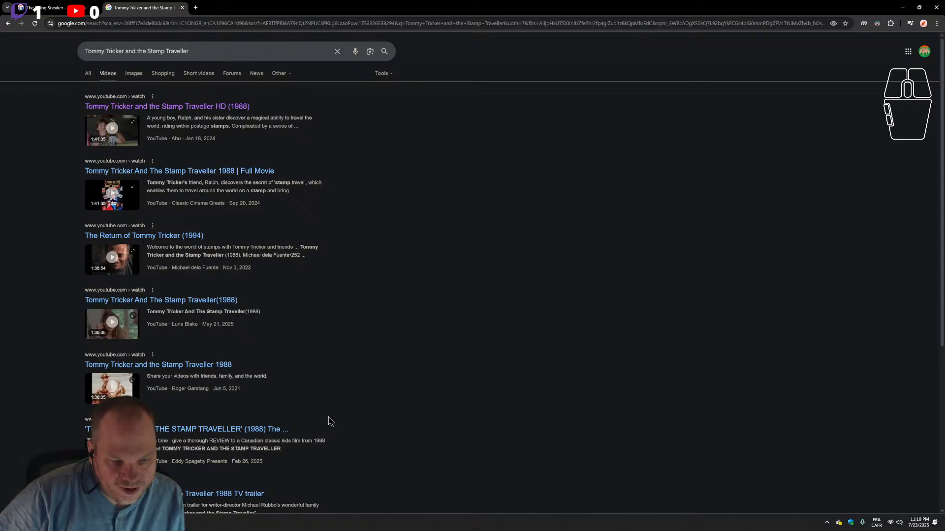
scroll(329, 422, "down", 1)
scroll(277, 466, "down", 1)
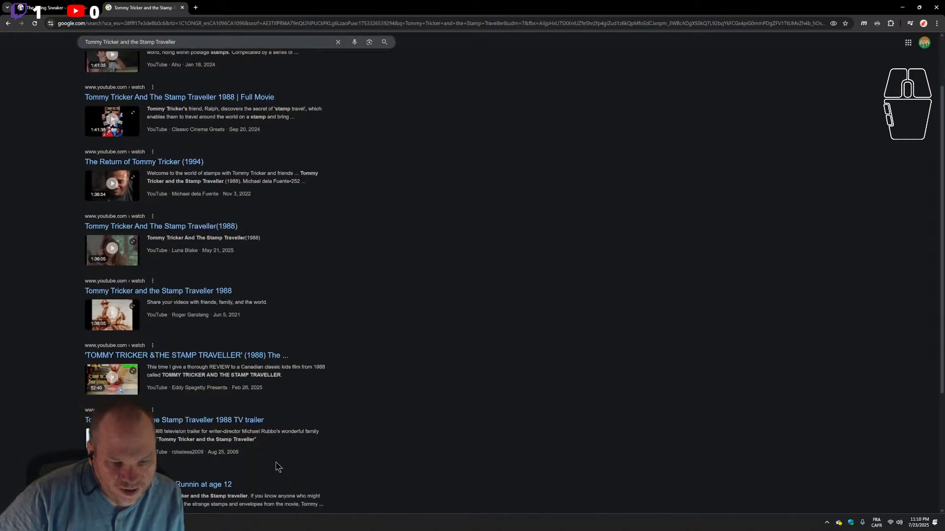
middle_click(251, 420)
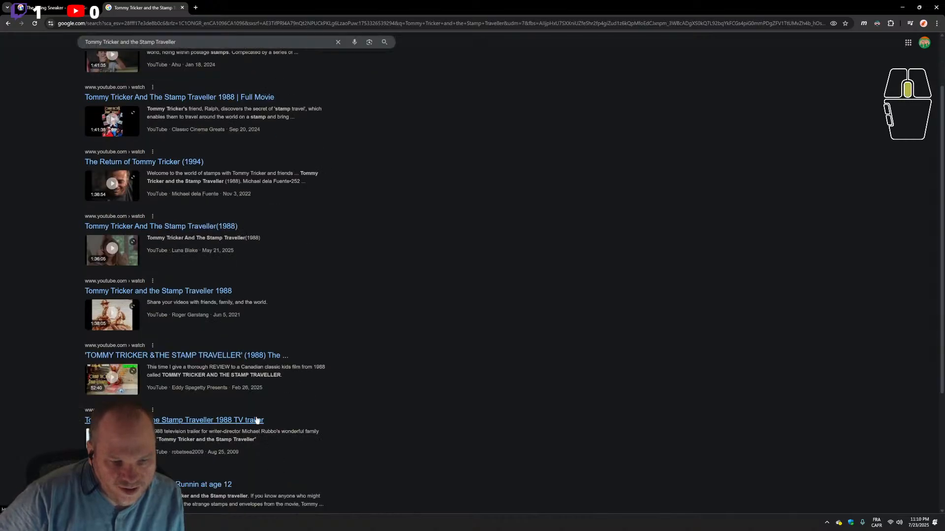
left_click(212, 5)
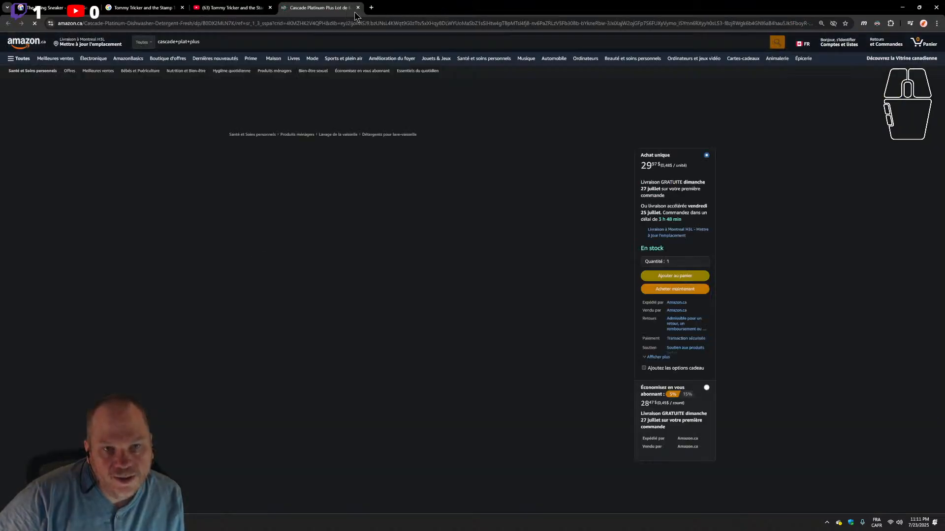
Close the Amazon advertisement page, play the beginning of the 1988 TV trailer, and close its tab.
left_click(358, 10)
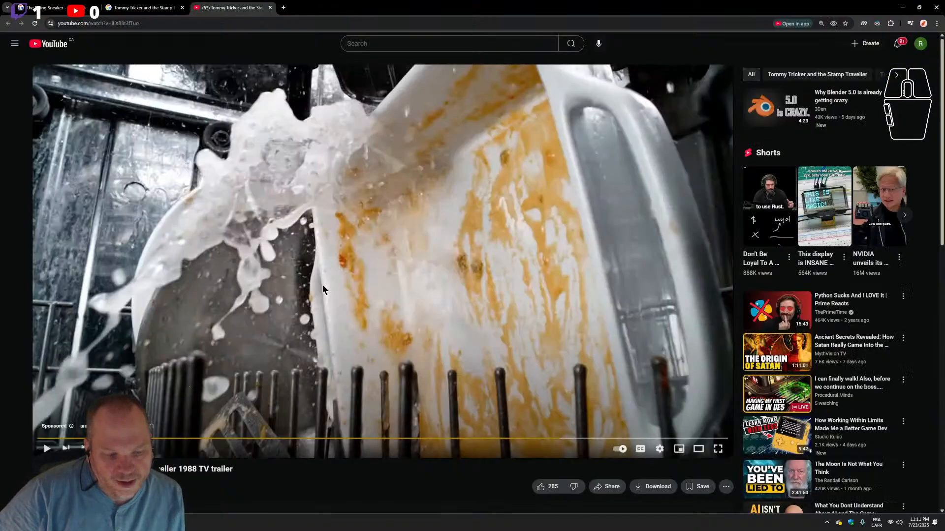
left_click(323, 289)
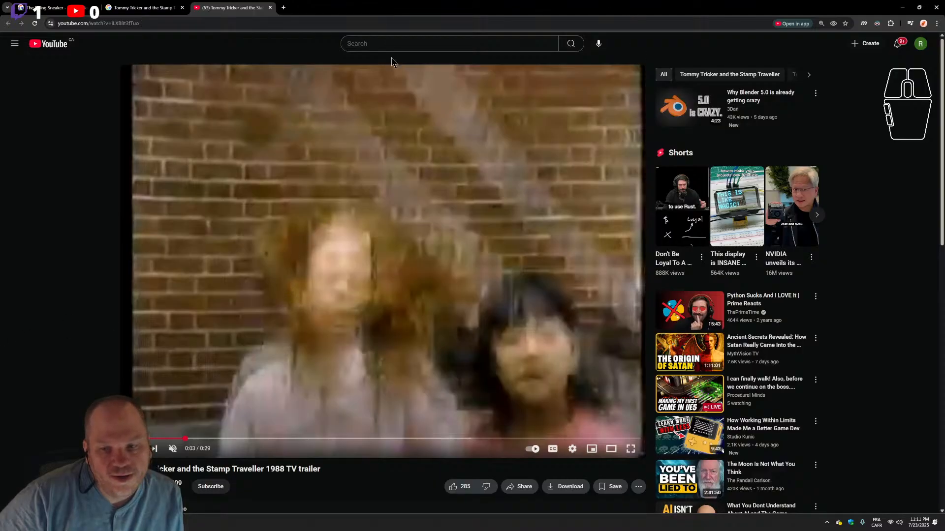
left_click(270, 7)
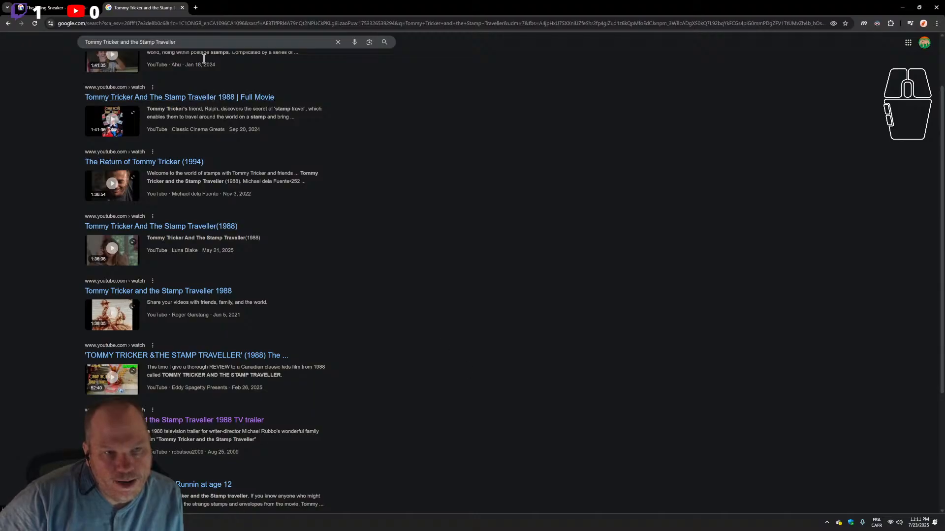
Search the video results for "Tommy Tricker and the Stamp Traveller +trailer".
left_click(215, 39)
type("traike")
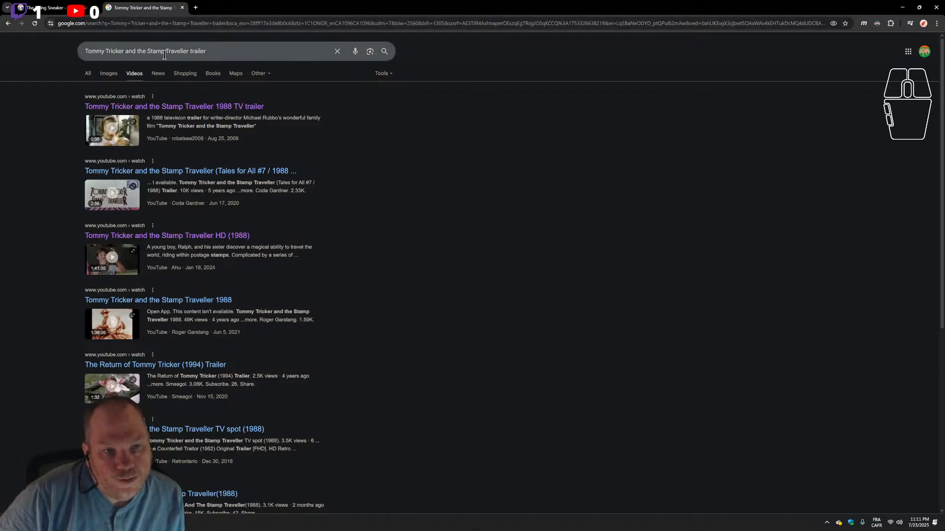
left_click(190, 51)
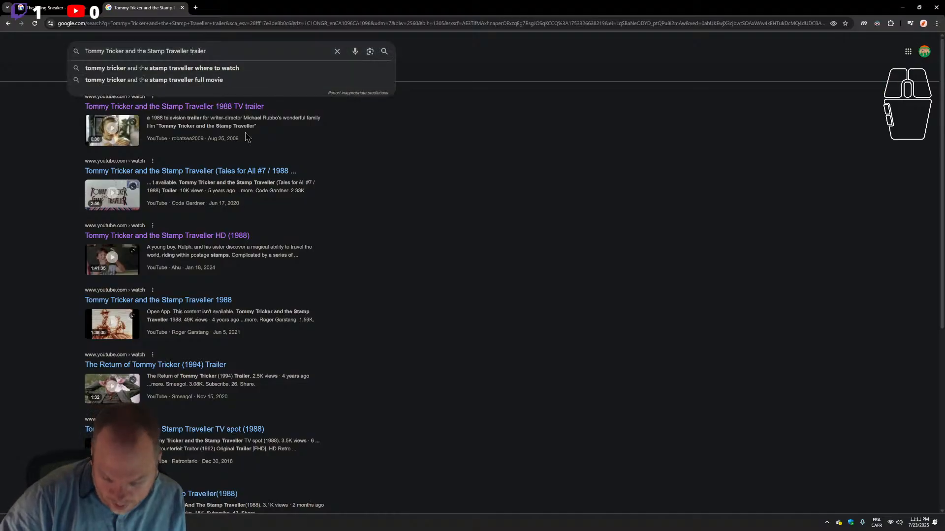
type("+")
key("Return")
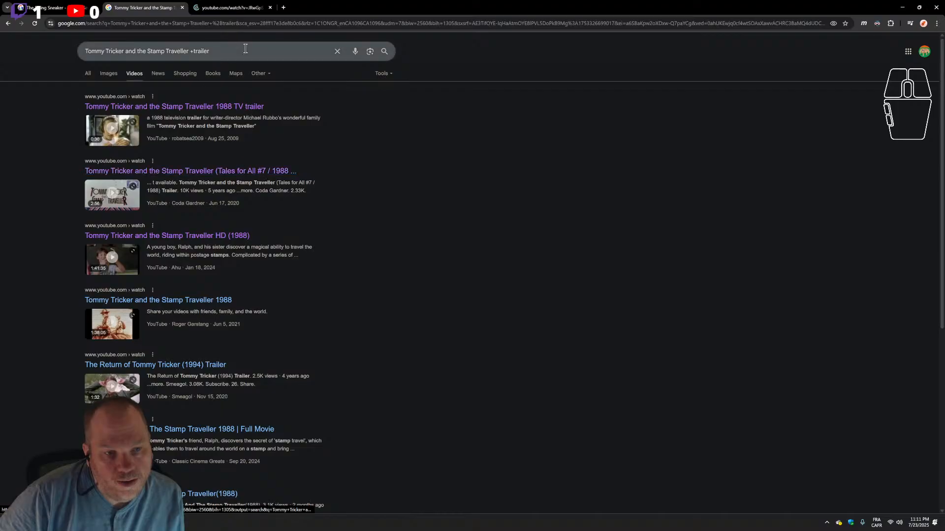
Play the Tommy Tricker and the Stamp Traveller (Tales for All #7 / 1988) trailer unmuted in full screen.
left_click(242, 8)
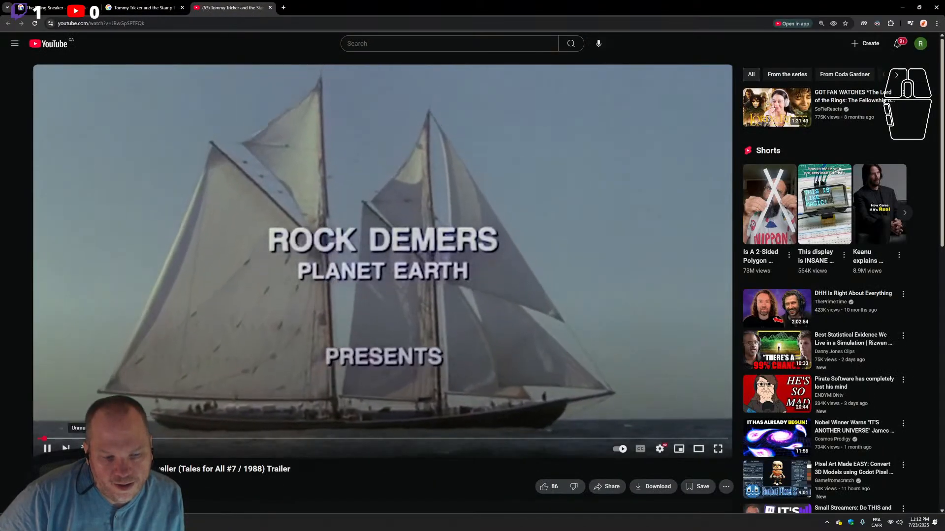
left_click(85, 449)
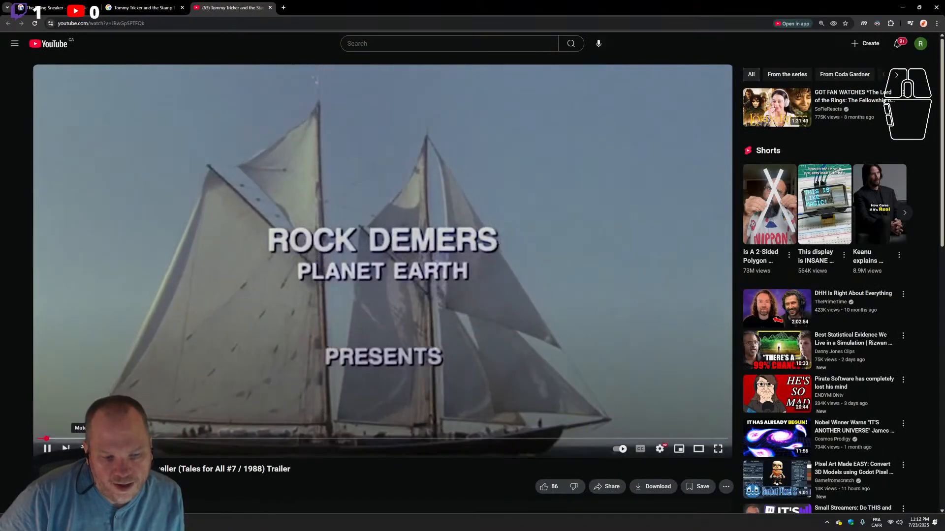
left_click(717, 448)
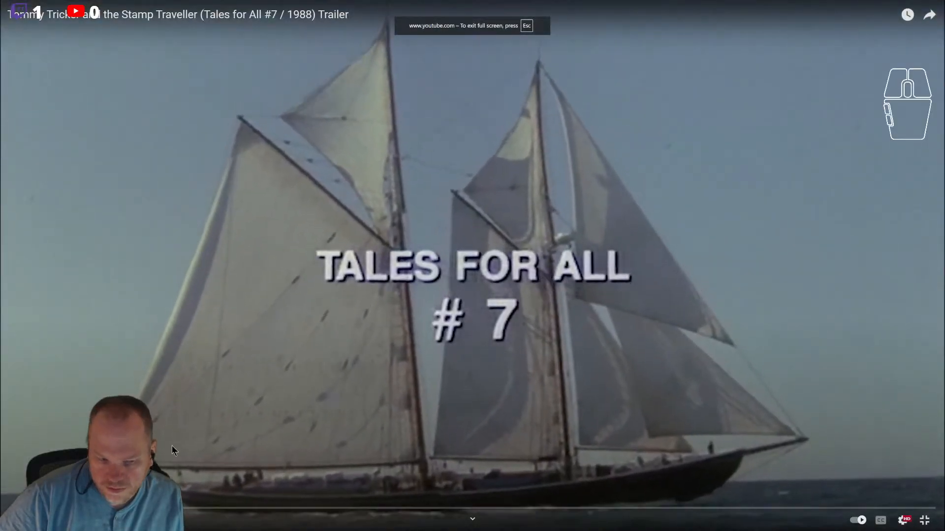
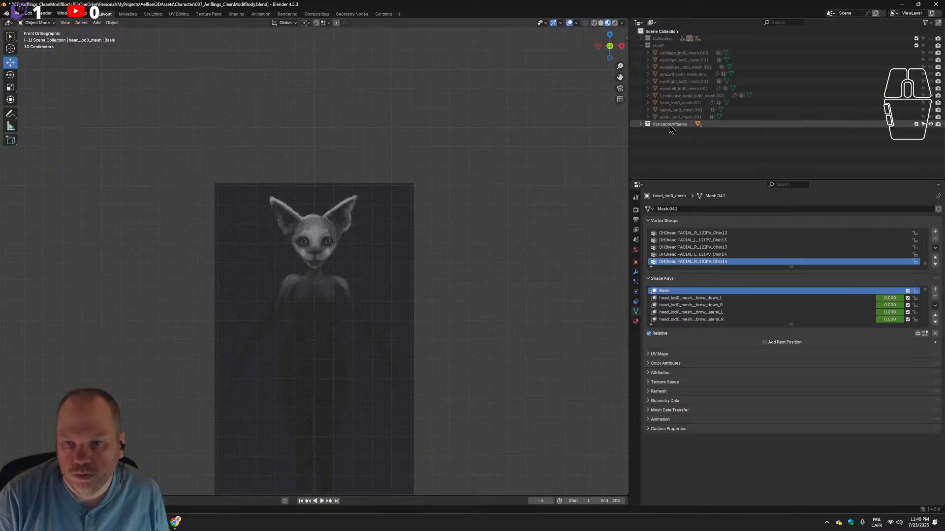
Switch to Blender and make the ConceptArtPlanes collection unselectable in the viewport.
left_click(675, 125)
left_click(641, 125)
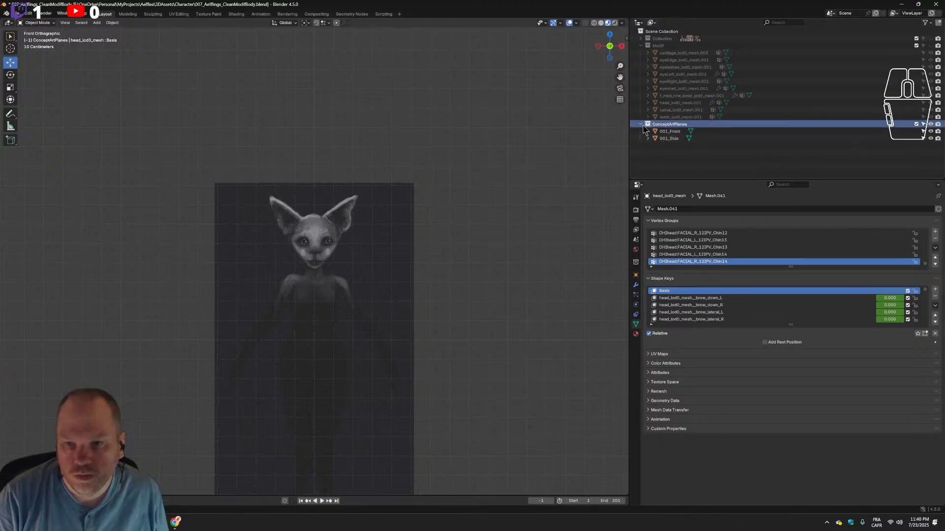
left_click(923, 124)
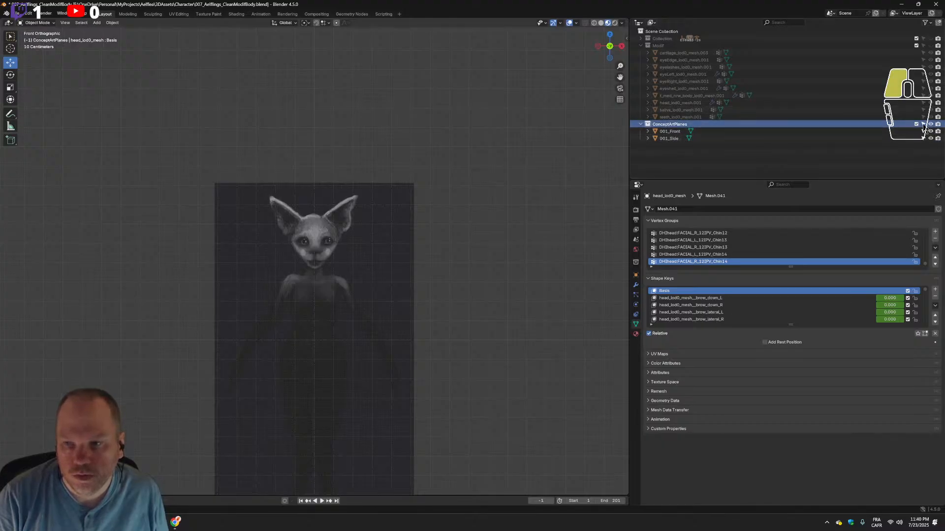
left_click(641, 126)
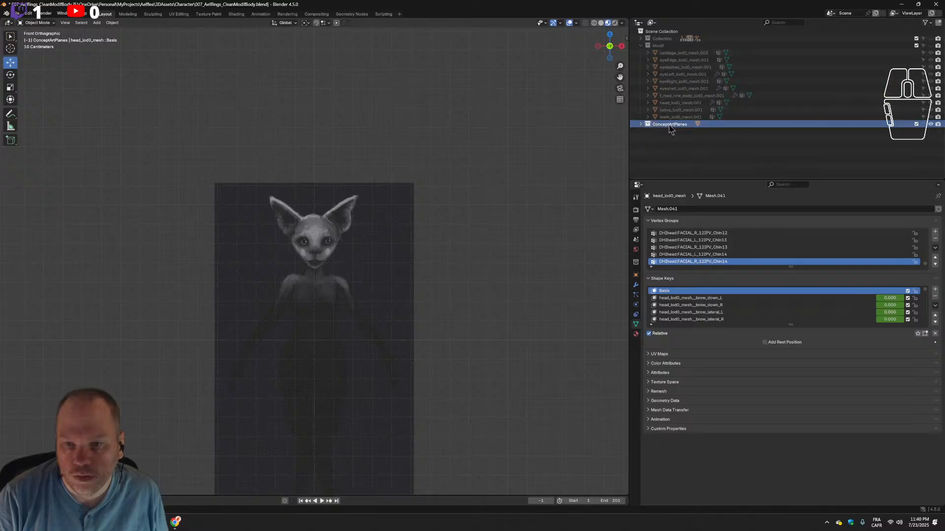
Move the ConceptArtPlanes collection to the beginning of the scene collection list and save the file.
left_click_drag(659, 125, 663, 39)
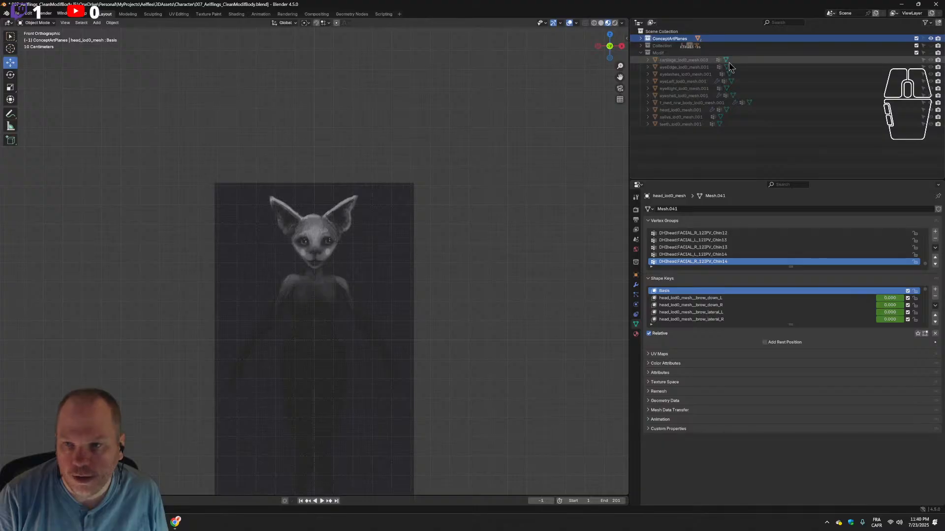
key("ctrl+s")
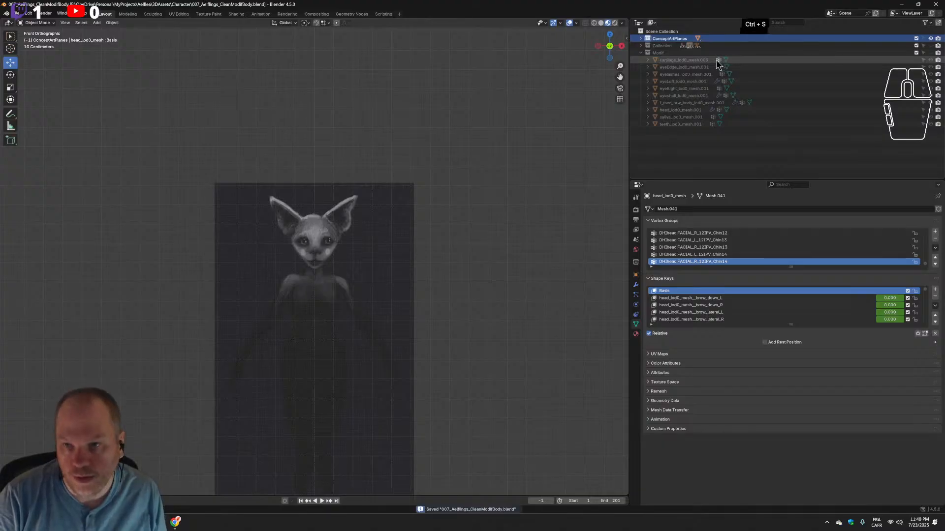
left_click(931, 60)
left_click(931, 60)
left_click(931, 53)
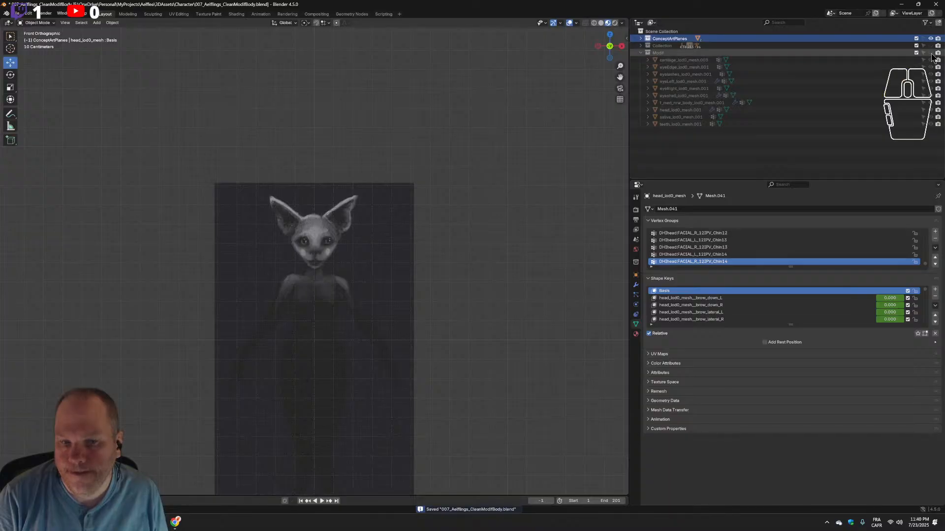
left_click(931, 54)
left_click(931, 53)
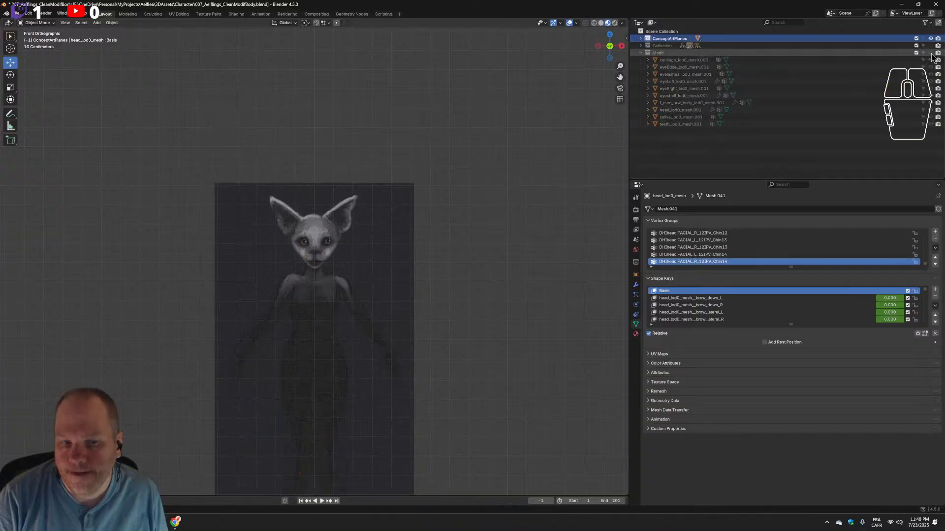
Collapse the Modif collection and add a new collection named Modif2 under the Scene Collection.
left_click(641, 53)
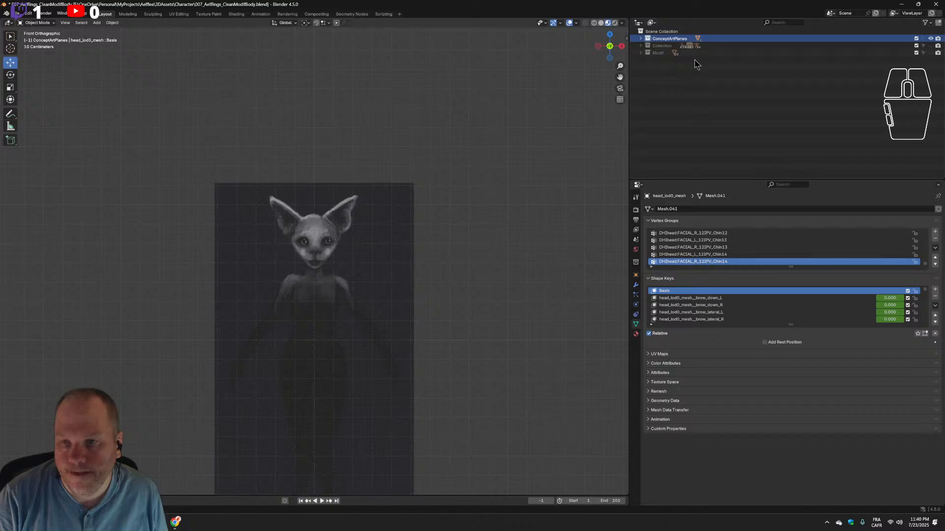
right_click(658, 32)
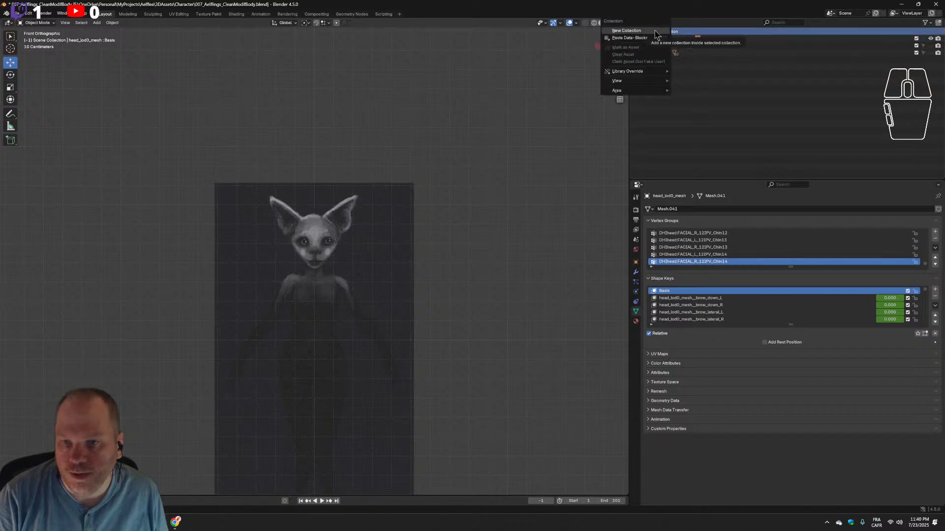
left_click(659, 39)
double_click(669, 61)
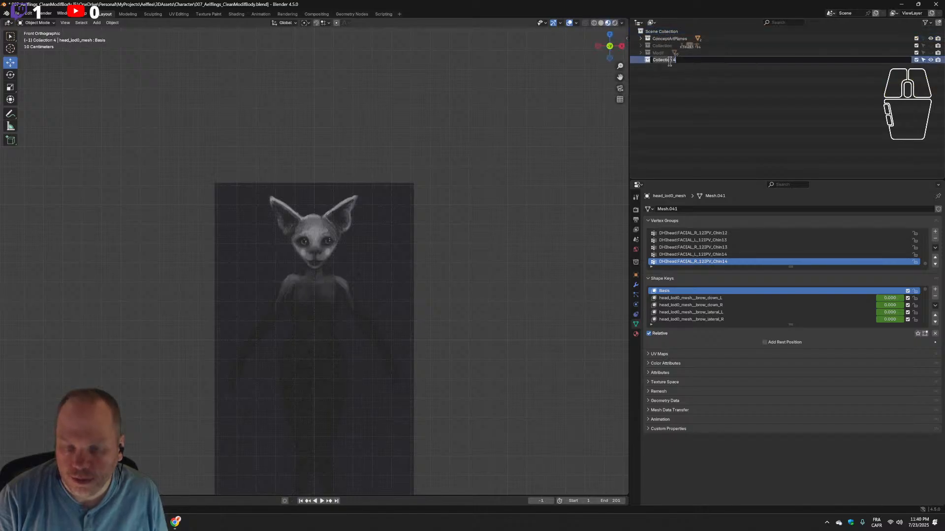
type("Modif2")
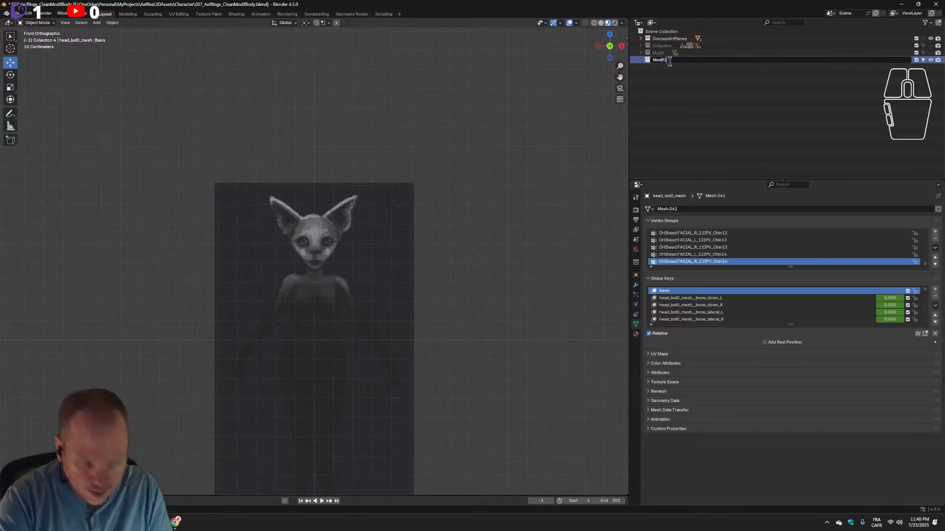
key("Return")
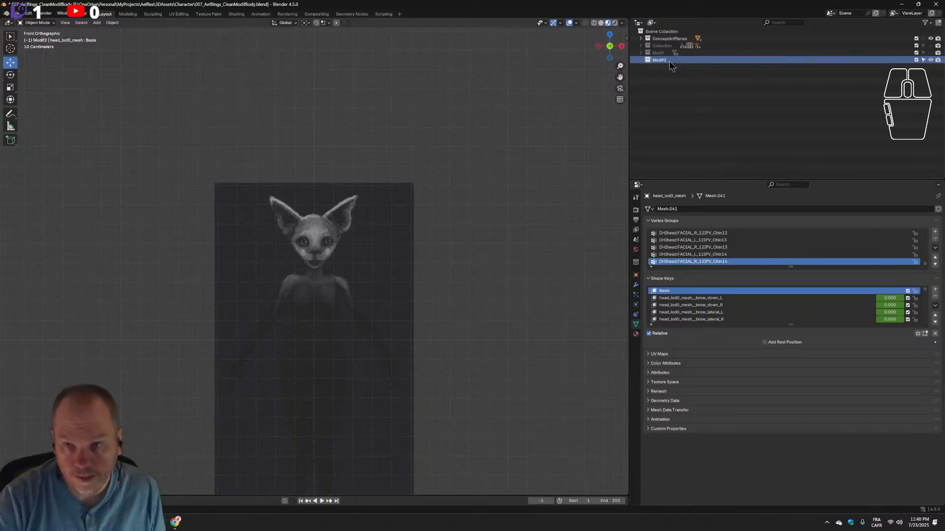
Hide the ConceptArtPlanes collection and show the original character in Collection.
left_click(658, 39)
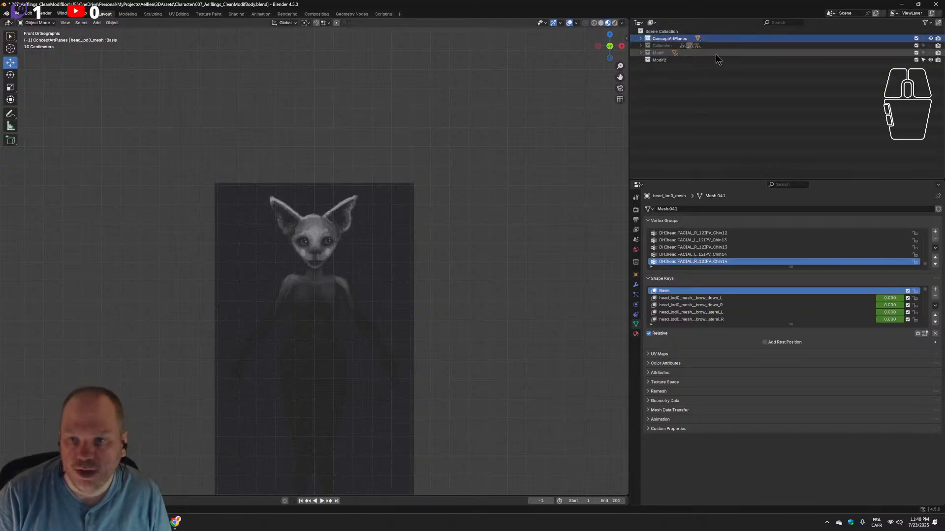
left_click(931, 39)
left_click(930, 46)
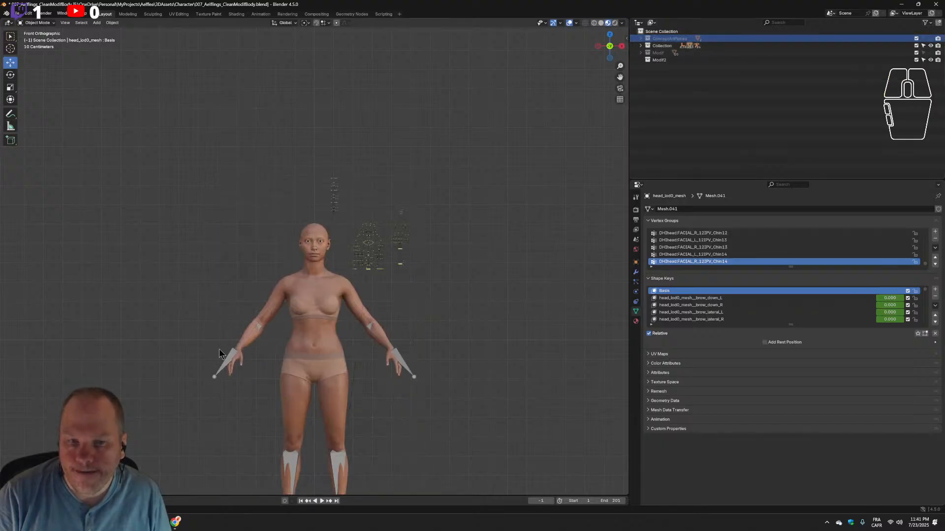
Copy the original body and head meshes into the Modif2 collection and hide Collection.
left_click(326, 317)
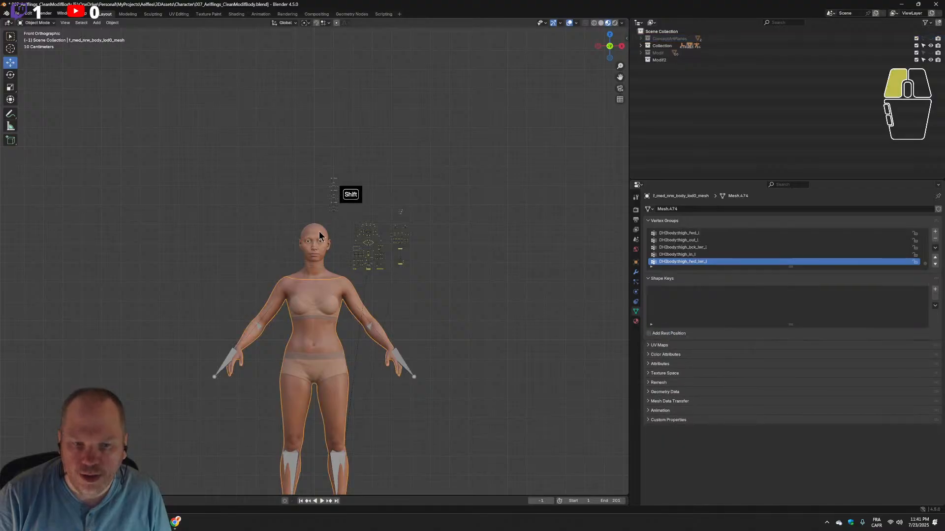
key("ctrl+c")
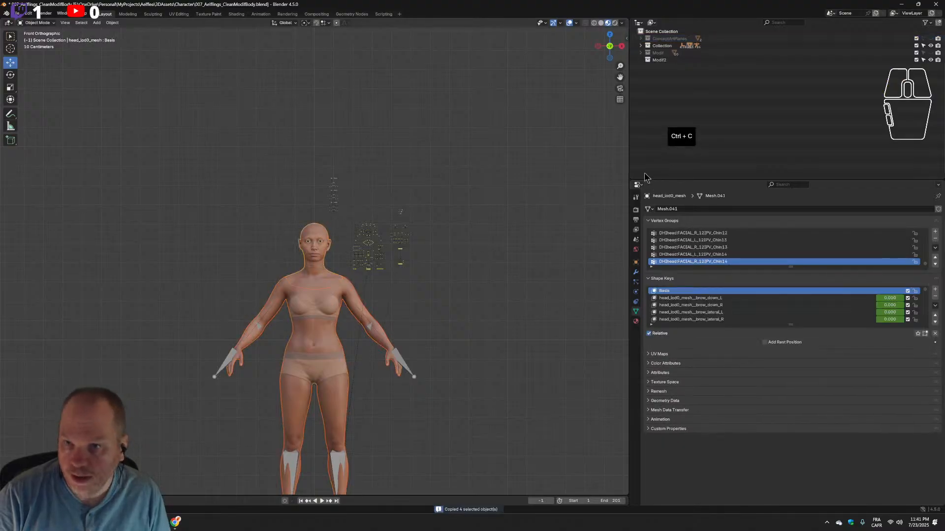
left_click(665, 60)
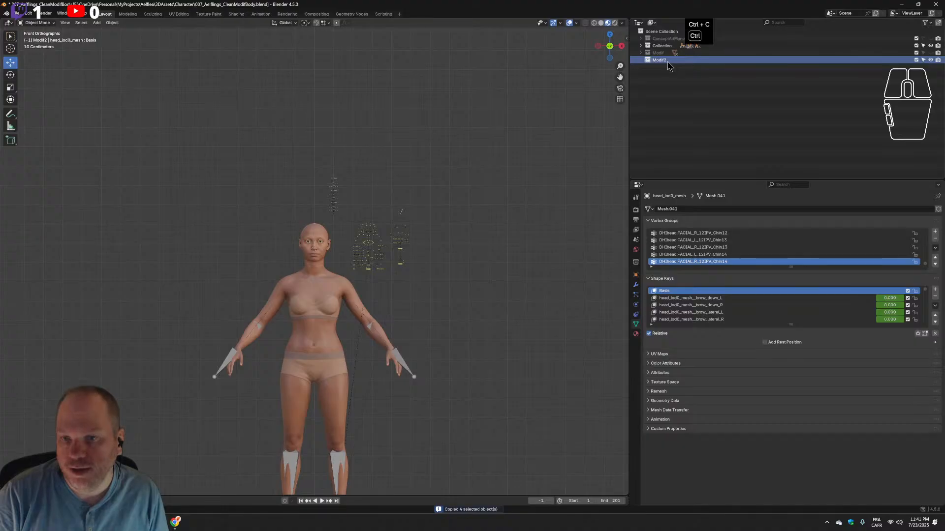
key("ctrl+v")
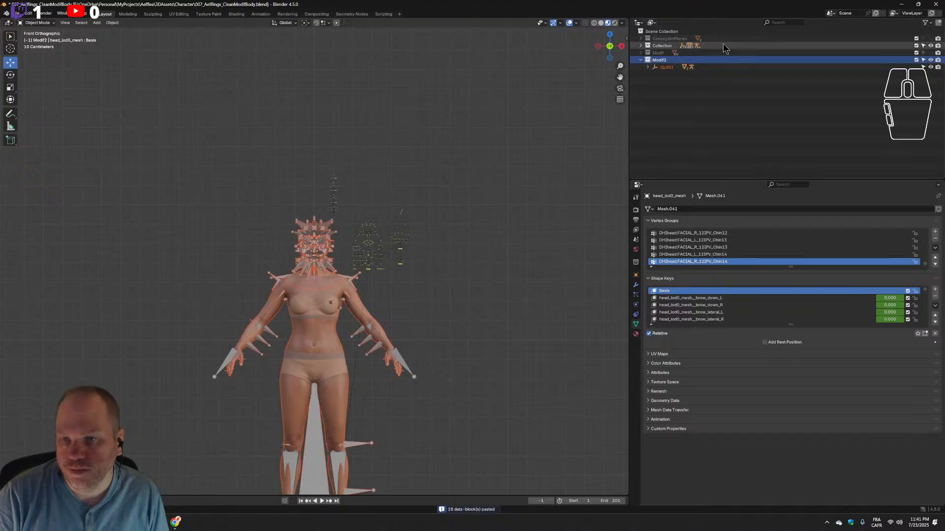
left_click(930, 45)
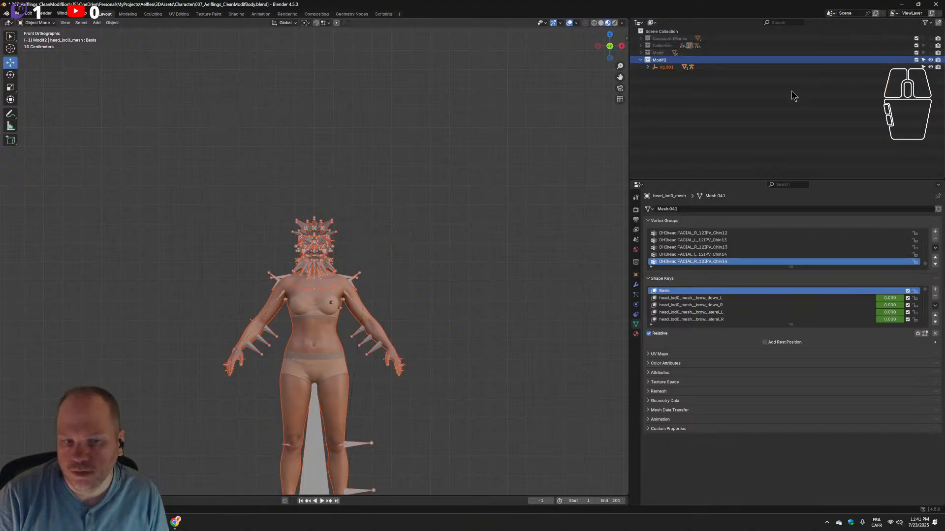
Expand the pasted rig hierarchy in Modif2 and examine the body and head meshes' vertex groups and shape keys.
left_click(654, 68)
left_click(648, 68)
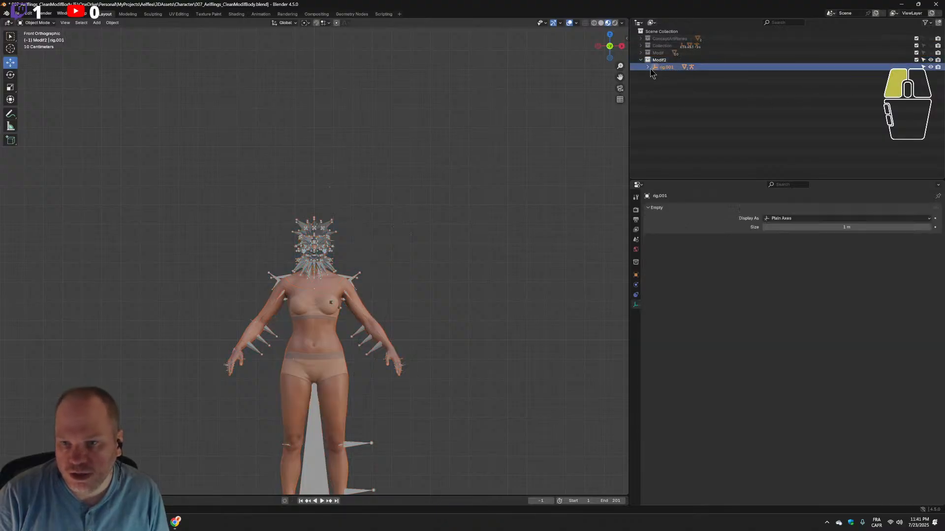
left_click(654, 74)
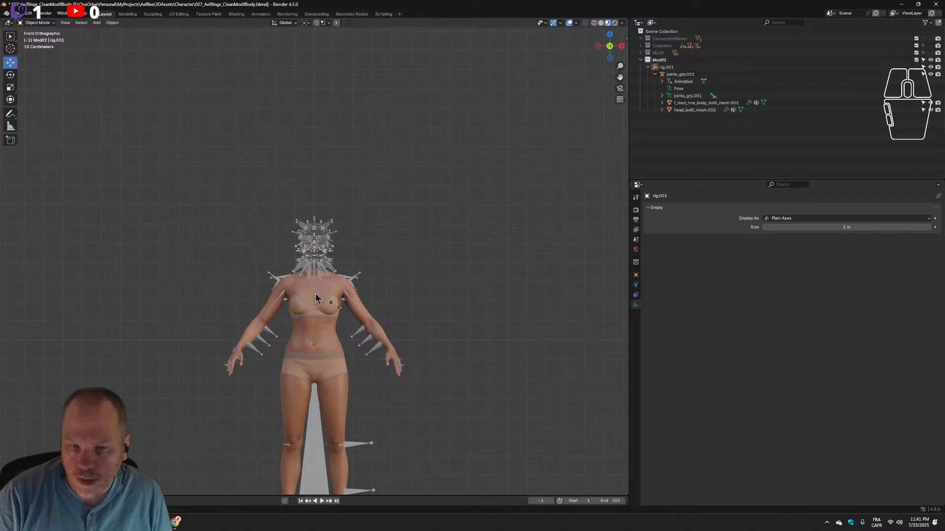
left_click(298, 334)
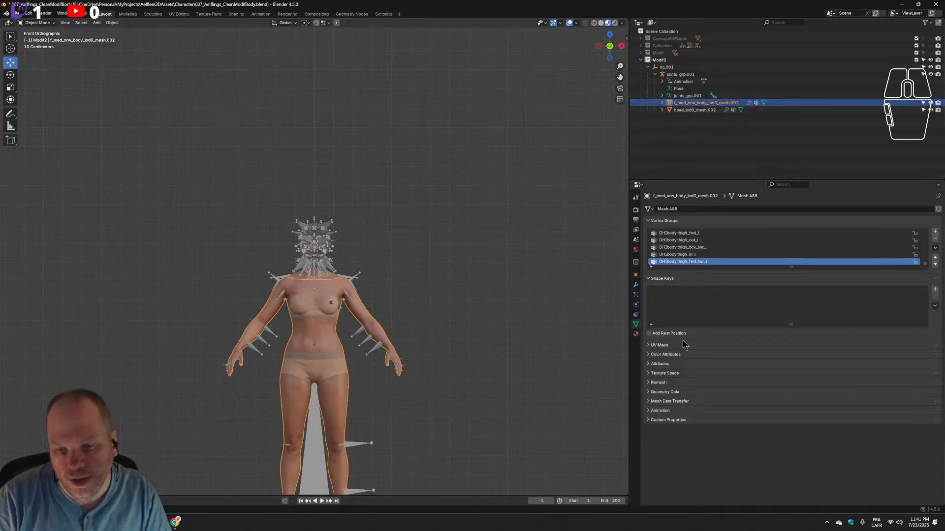
left_click(296, 275)
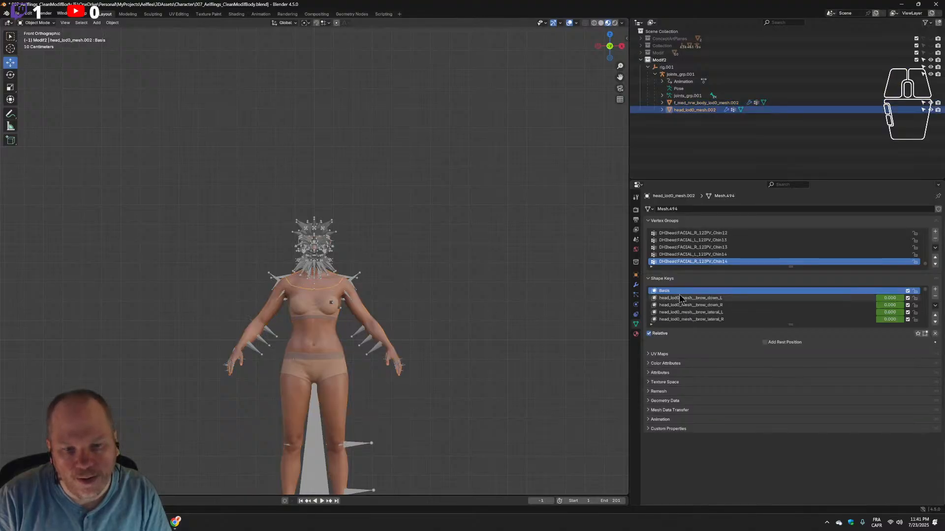
left_click(293, 318)
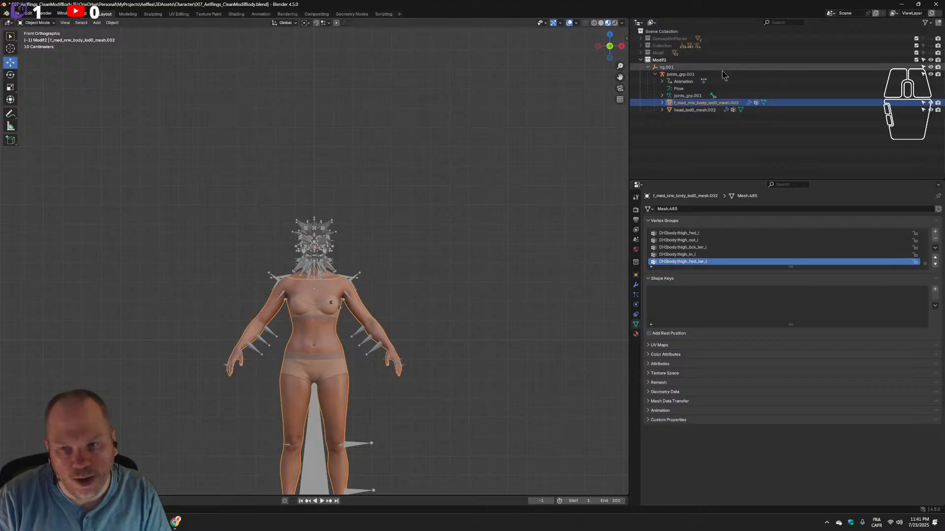
Delete the rig.001 empty and the joints_grp.001 armature from Modif2, and select the copied body mesh.
left_click(683, 68)
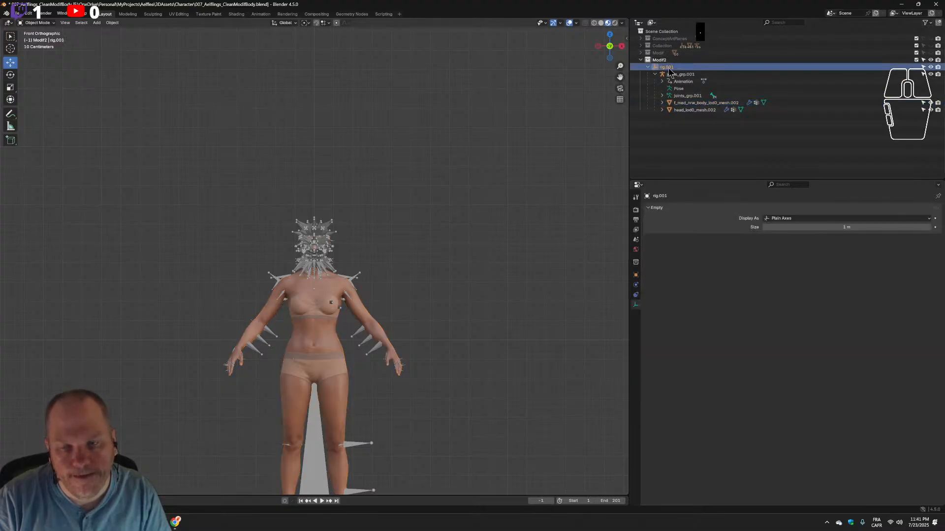
key("Delete")
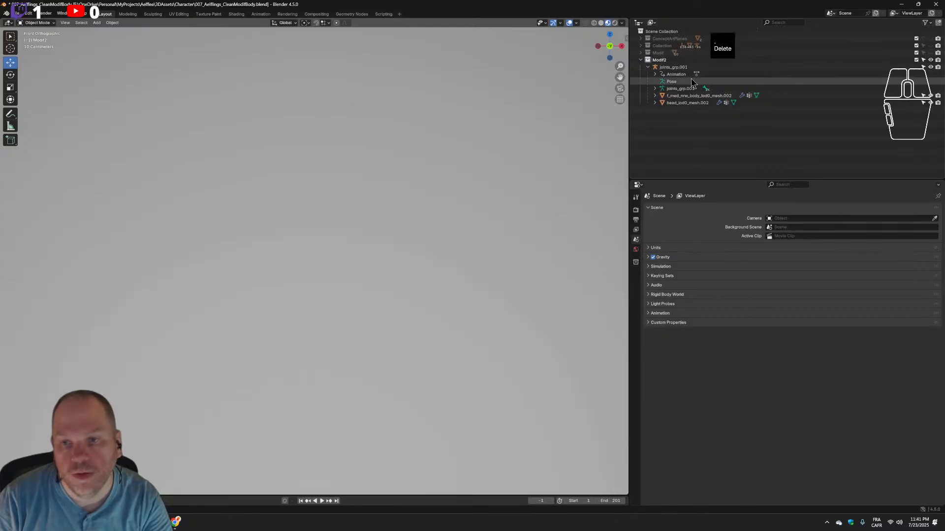
left_click(671, 61)
left_click(669, 67)
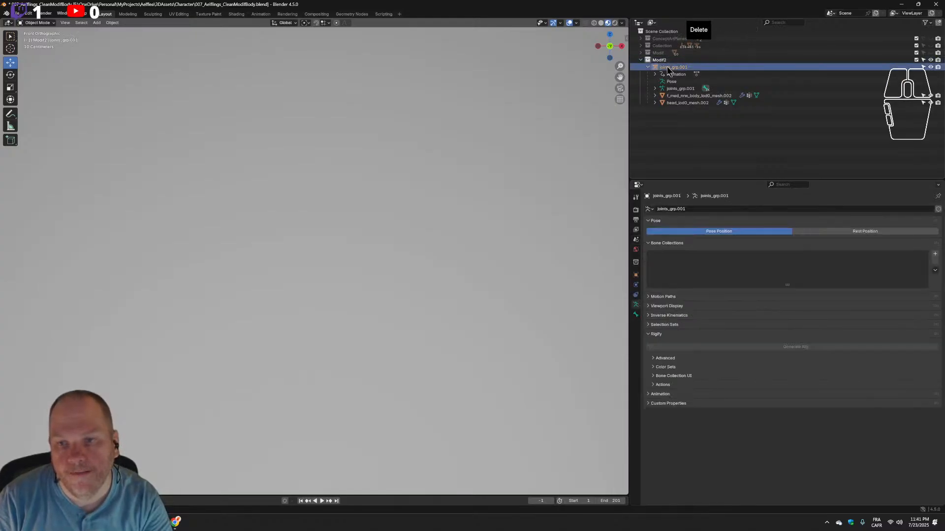
key("Delete")
left_click(675, 68)
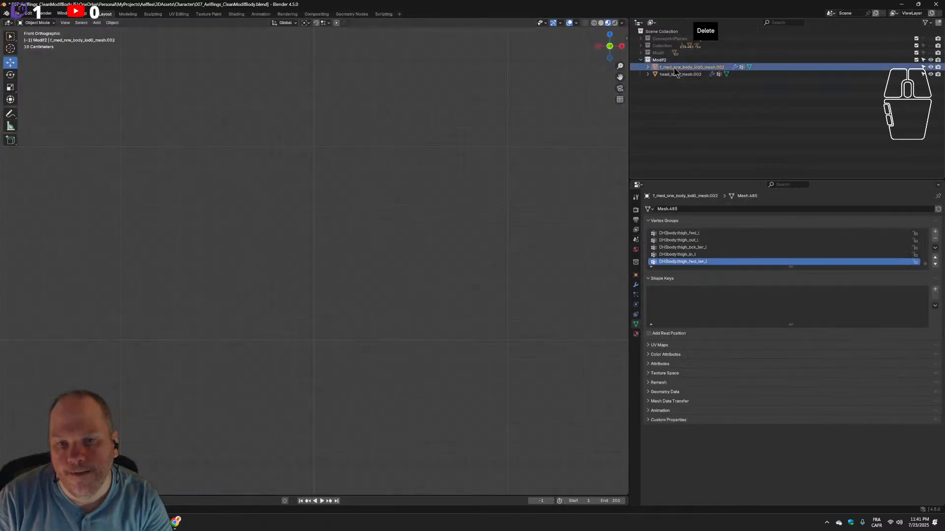
Delete the copied body and head meshes from the Modif2 collection.
key("Delete")
left_click(674, 67)
key("Delete")
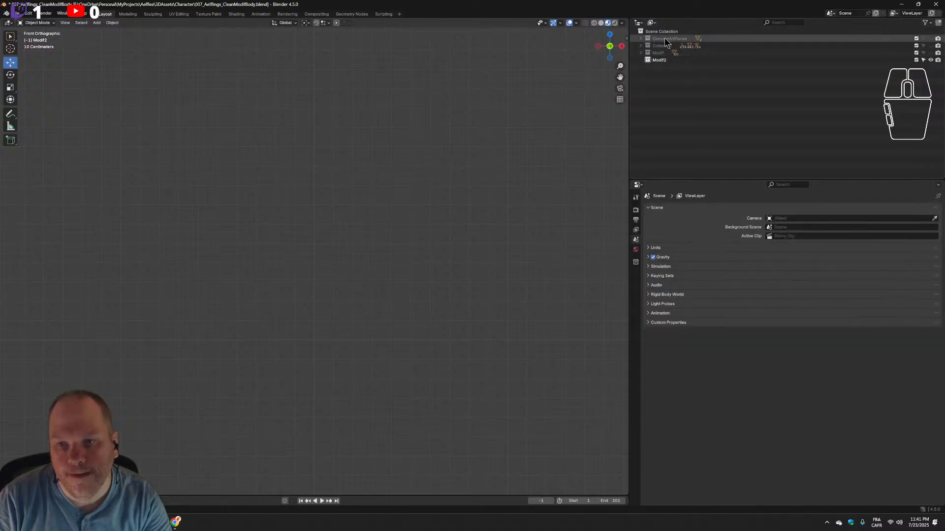
left_click(667, 38)
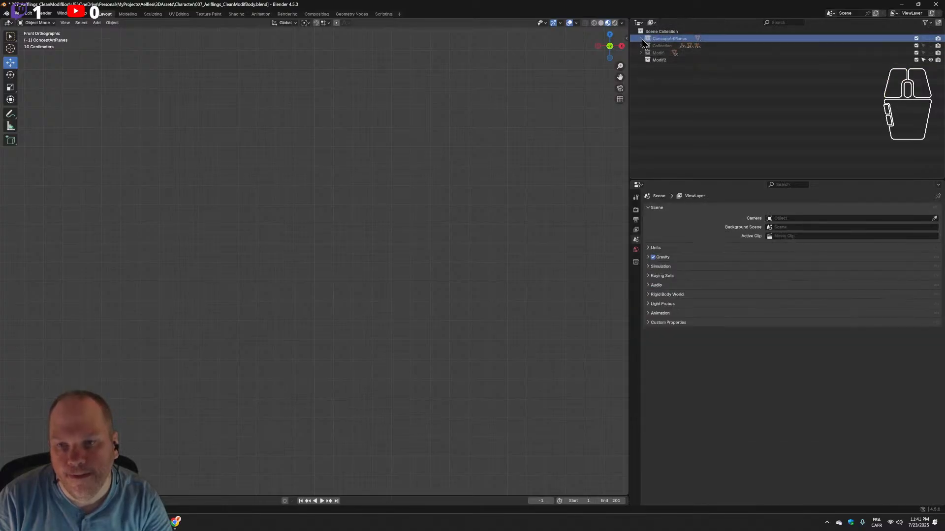
left_click(930, 39)
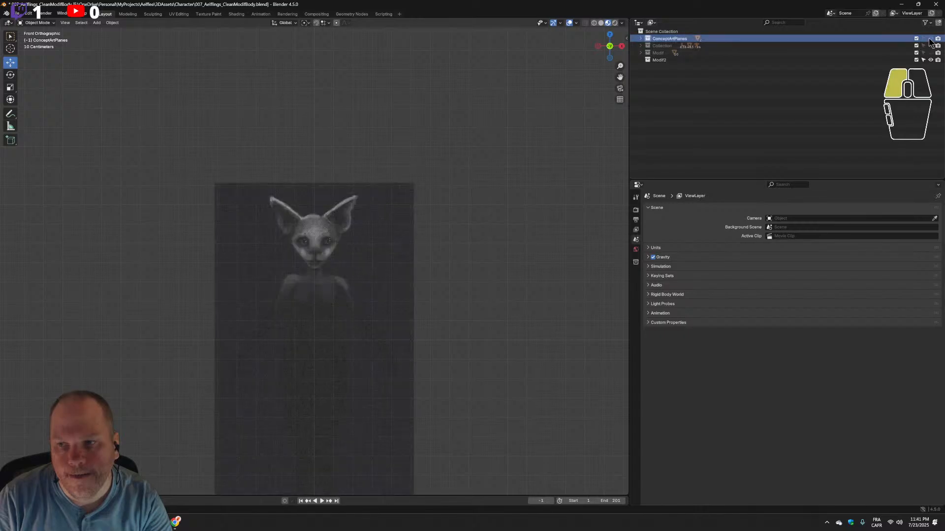
left_click(929, 38)
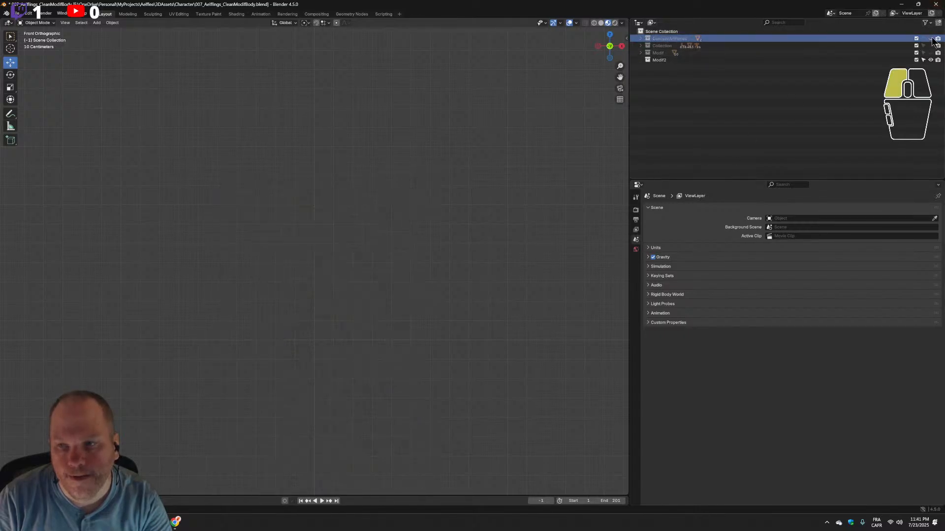
Show the original character in Collection and examine its body and head meshes' vertex groups and shape keys.
left_click(930, 46)
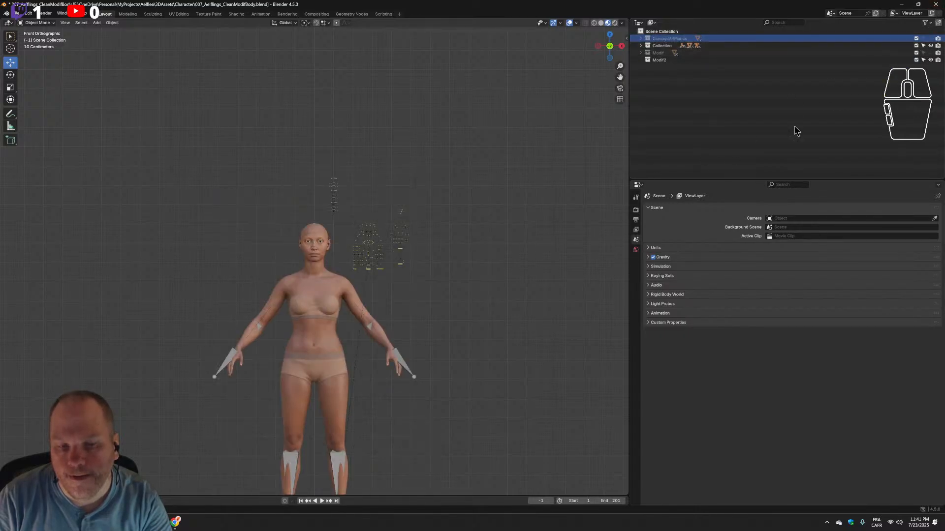
left_click(320, 308)
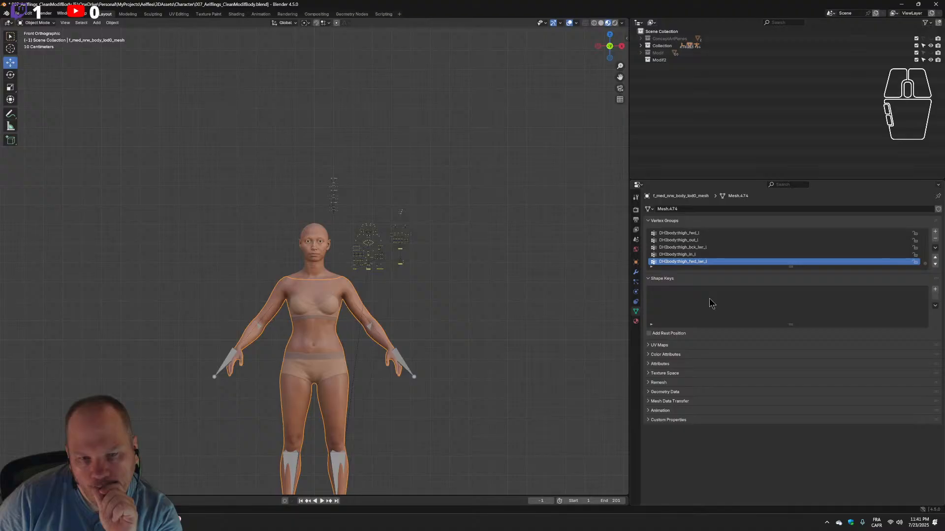
left_click(307, 271)
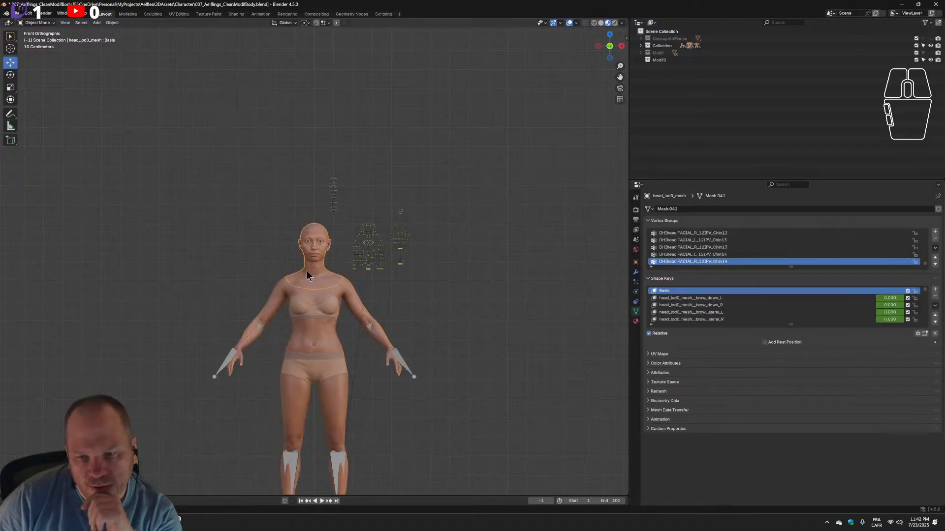
left_click(306, 333)
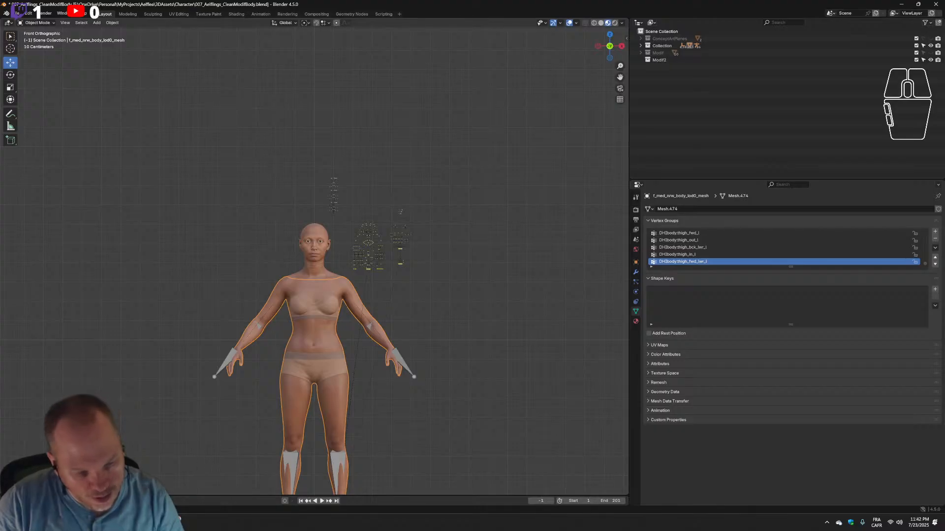
Switch to File Explorer and go to the Aelflea project folder inside MyProjects.
left_click(148, 523)
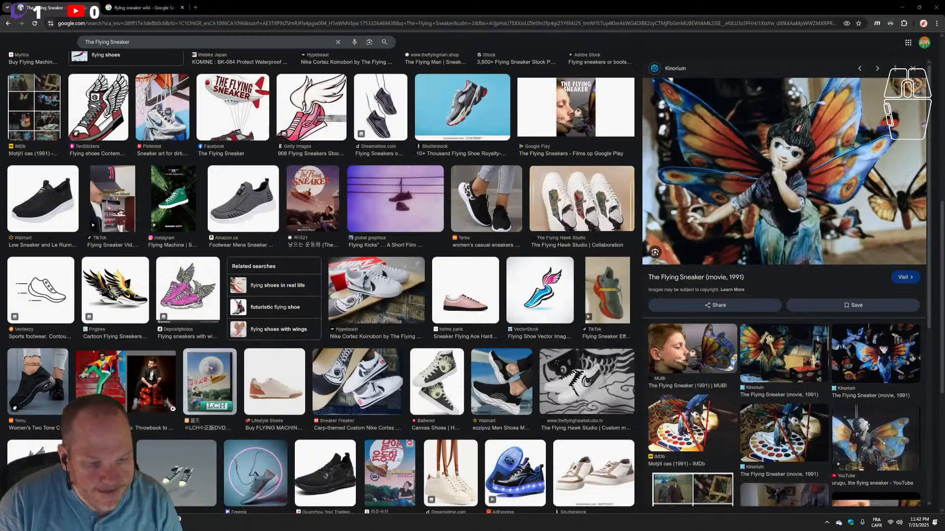
left_click(114, 523)
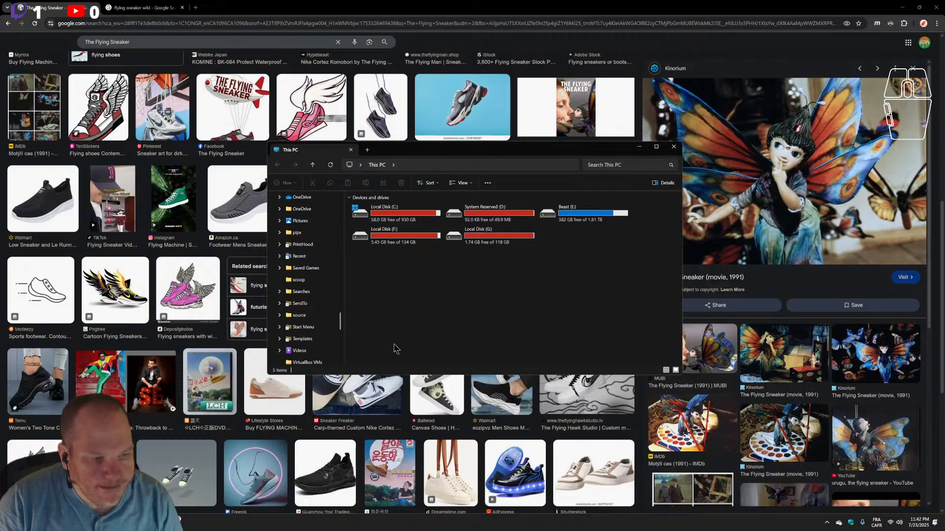
middle_click(396, 334)
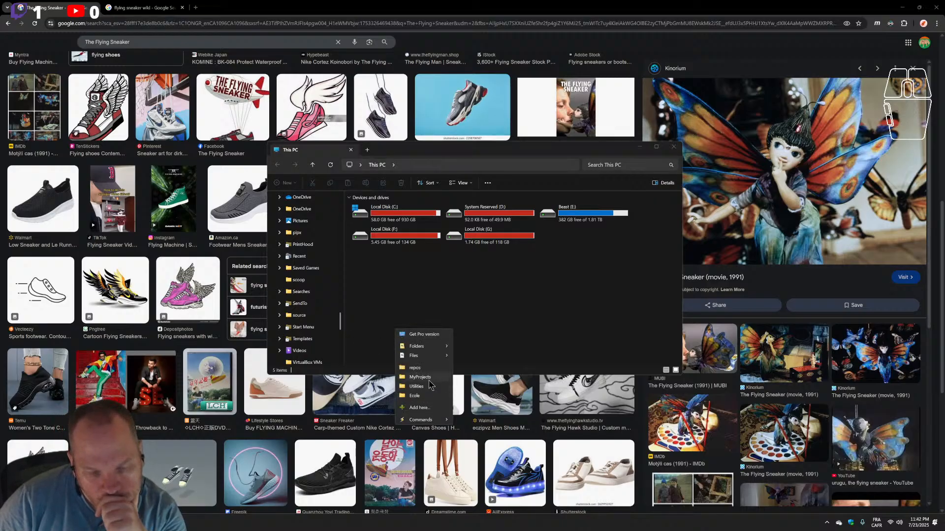
left_click(424, 377)
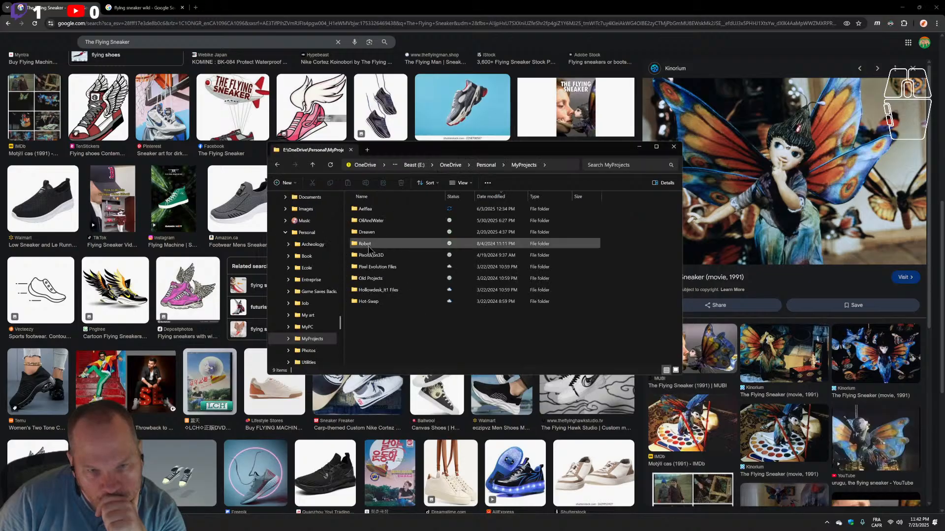
left_click(372, 209)
double_click(372, 209)
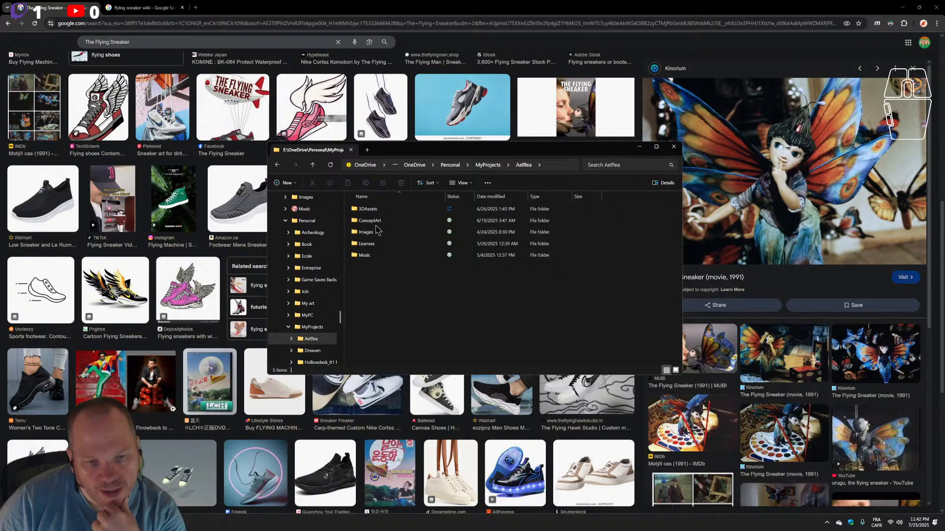
Open Amelia_full_rig.mb in Maya from the 3DAssets\Character\Metahuman folder and dismiss the trial notice.
double_click(367, 209)
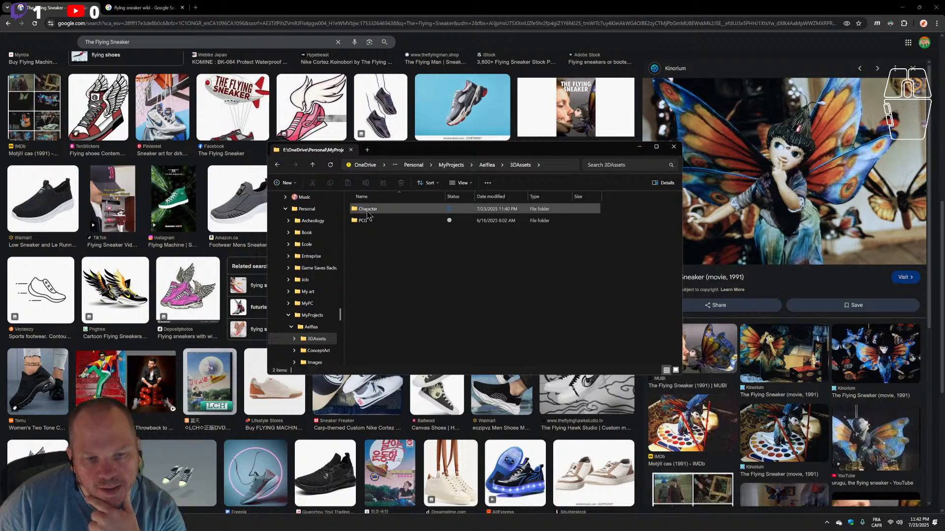
left_click(370, 211)
double_click(370, 210)
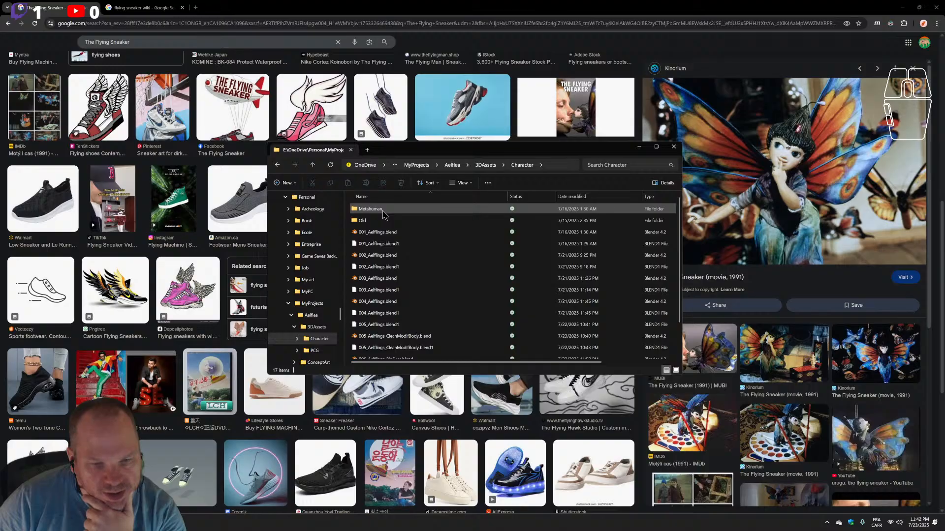
double_click(384, 209)
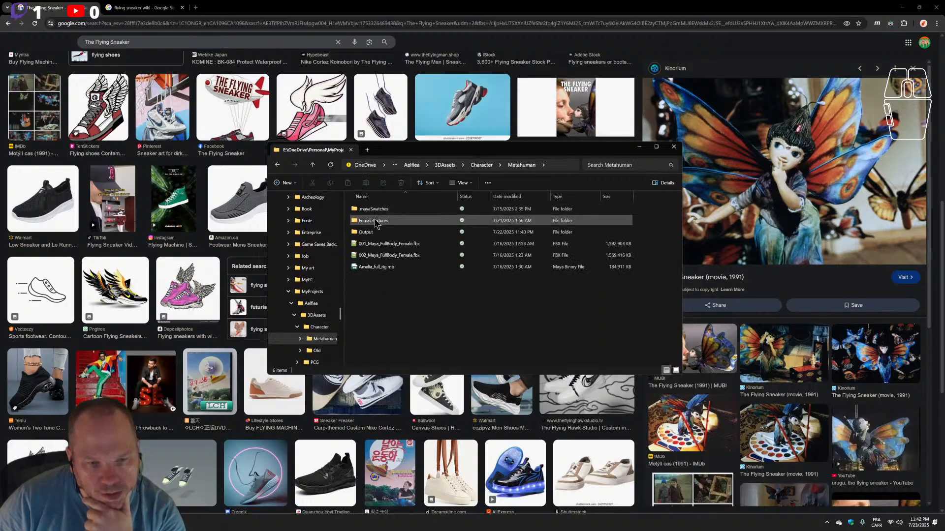
double_click(387, 268)
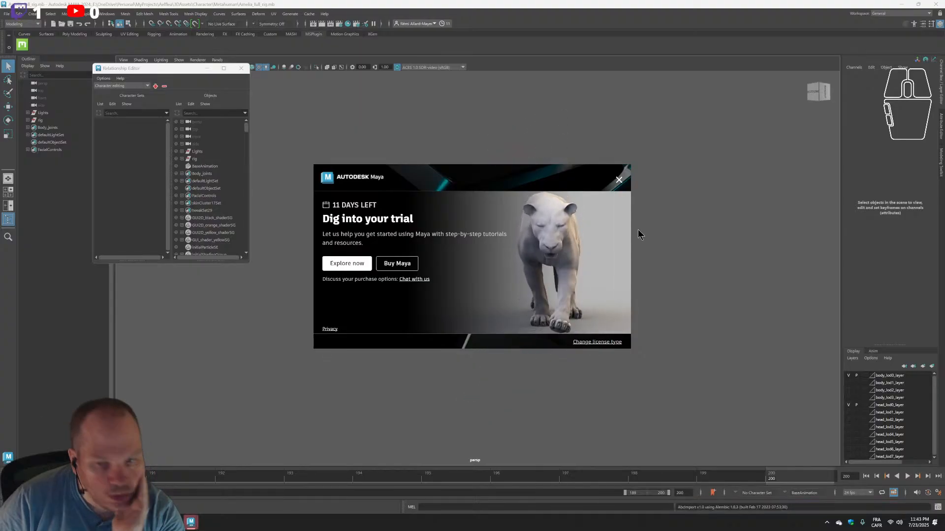
left_click(619, 180)
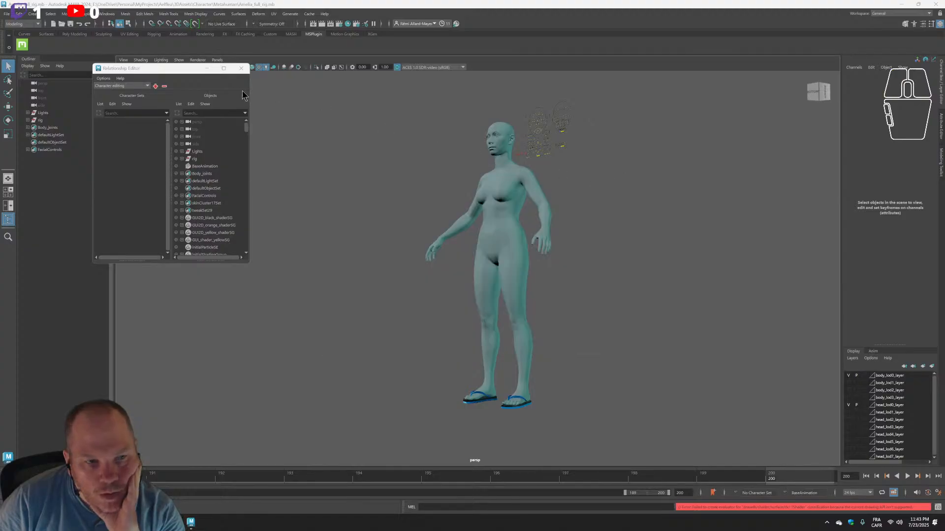
Widen the Channel Box for the selected head mesh and close the Relationship Editor.
left_click(492, 219)
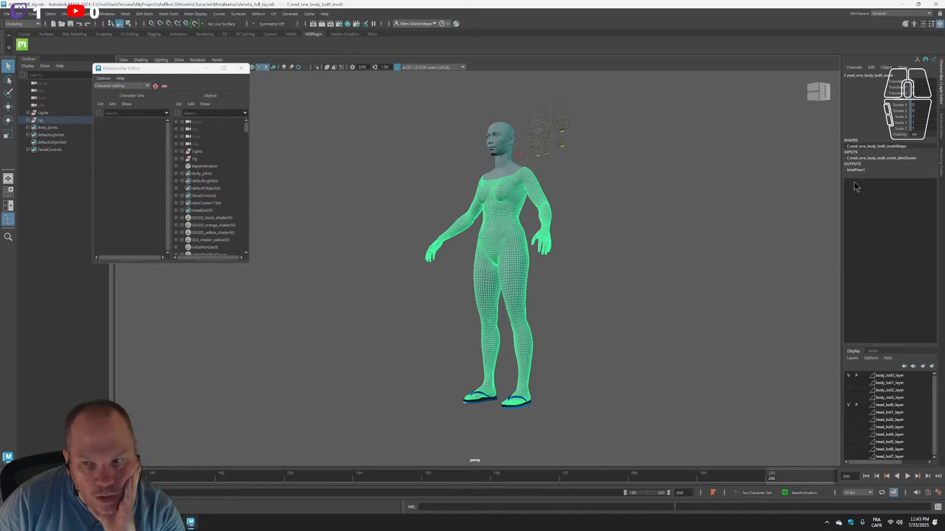
left_click(497, 132)
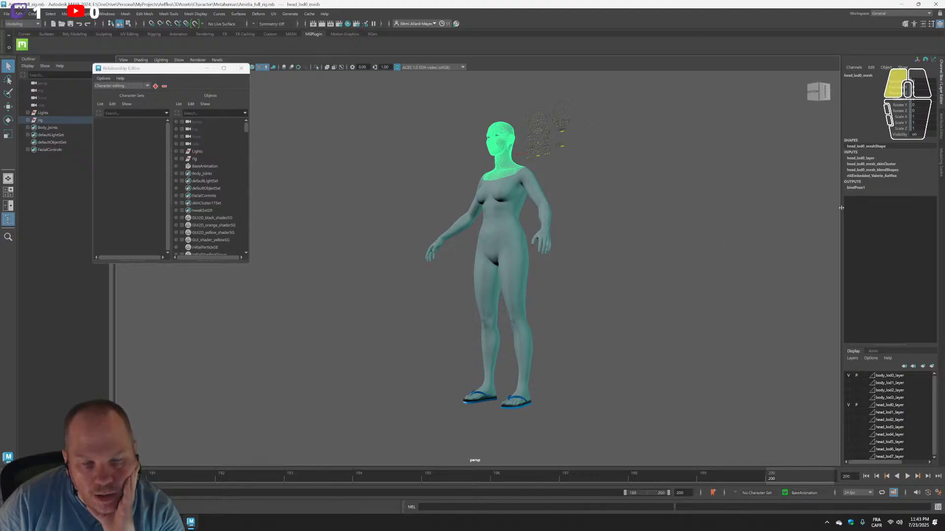
left_click_drag(841, 207, 784, 208)
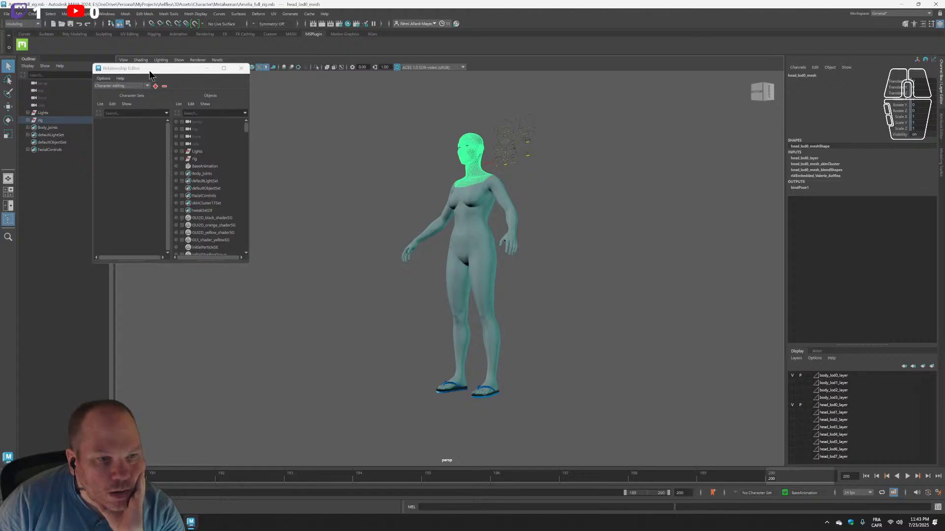
left_click(241, 68)
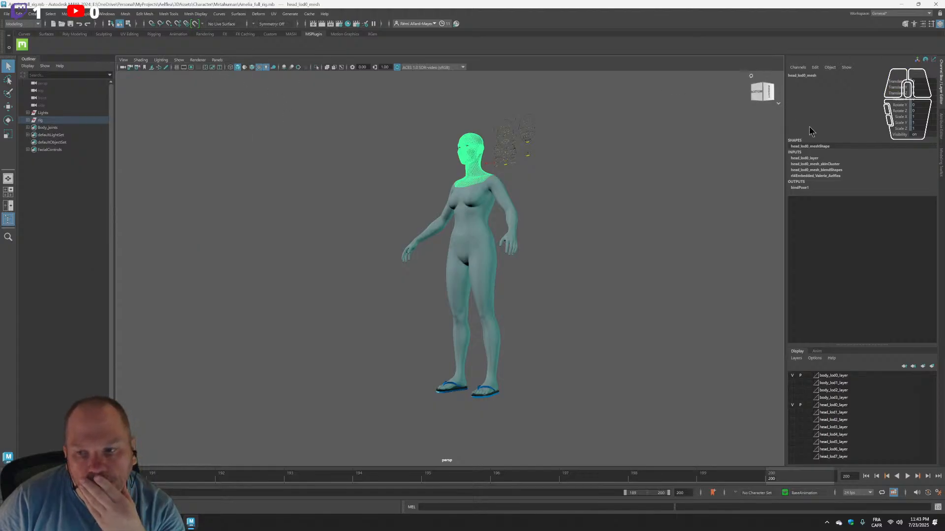
Examine the head mesh's shape and input nodes and compare them with those of the body mesh.
left_click(814, 147)
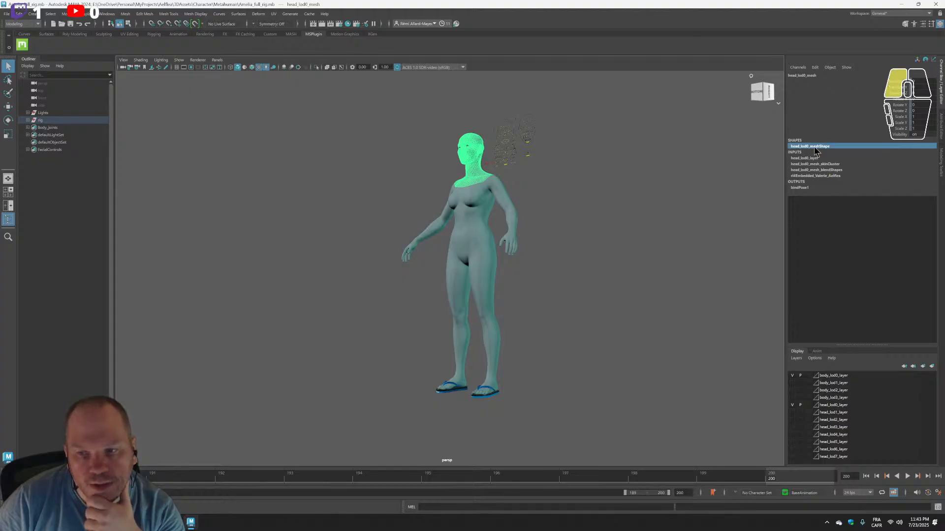
left_click(813, 159)
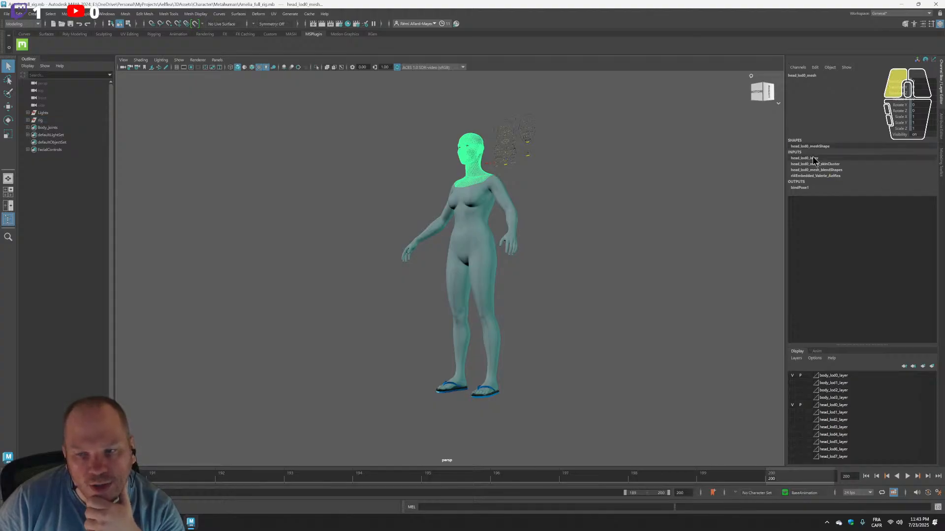
left_click(312, 245)
left_click(481, 223)
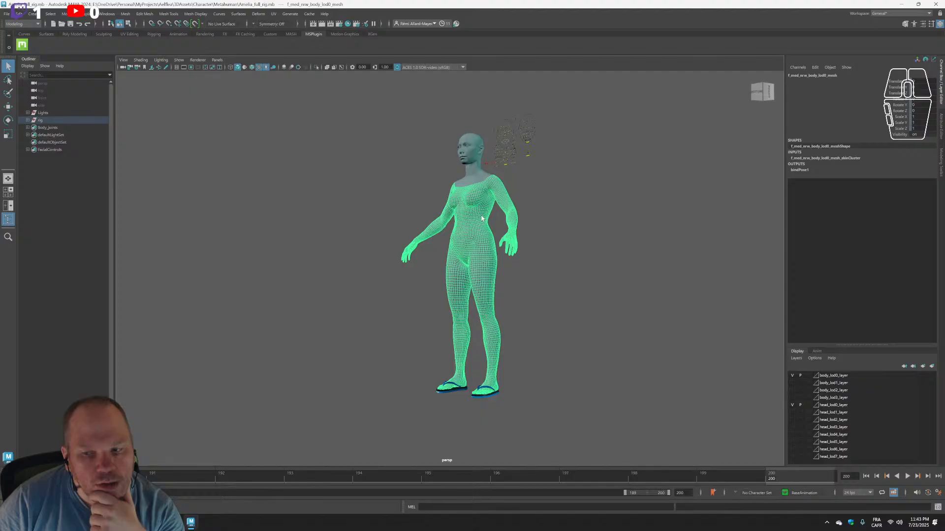
left_click(468, 155)
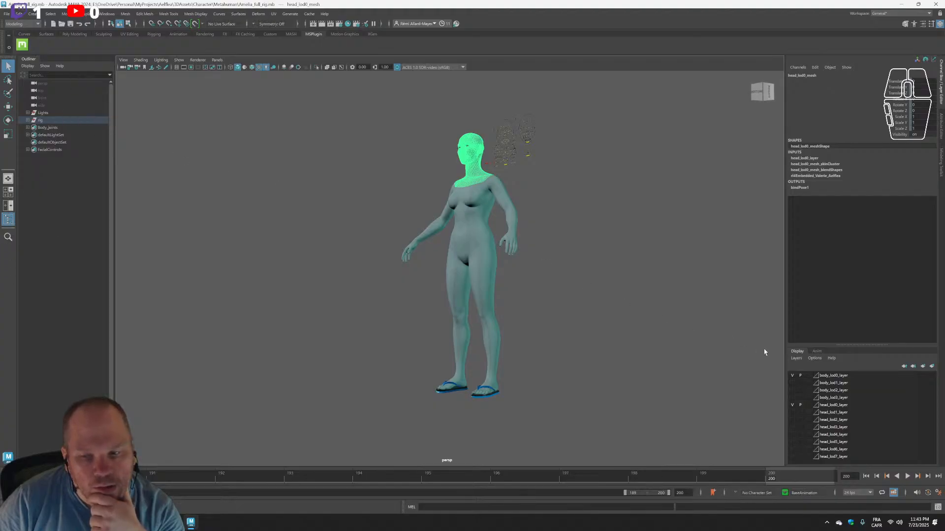
Examine the body_lod0 and head_lod0 display layers and the Body_joints, defaultLightSet and FacialControls sets.
left_click(831, 376)
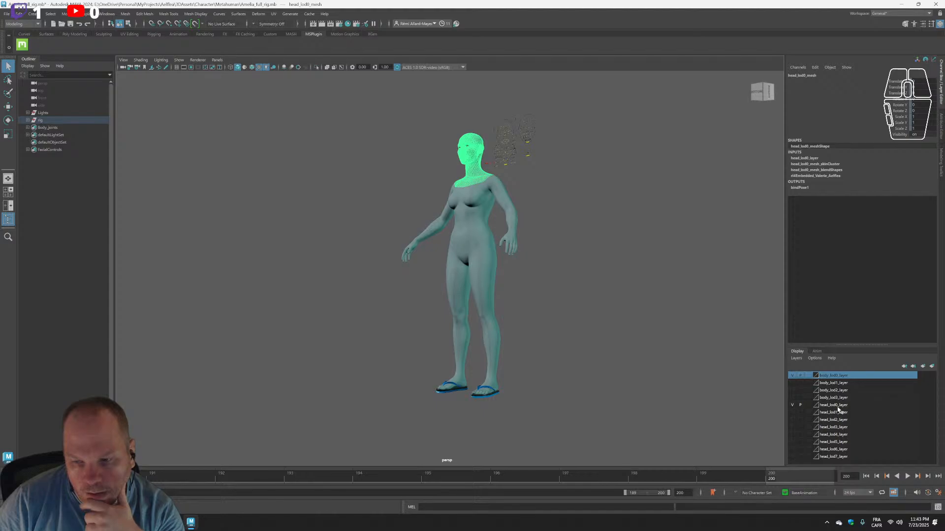
left_click(837, 406)
right_click(839, 411)
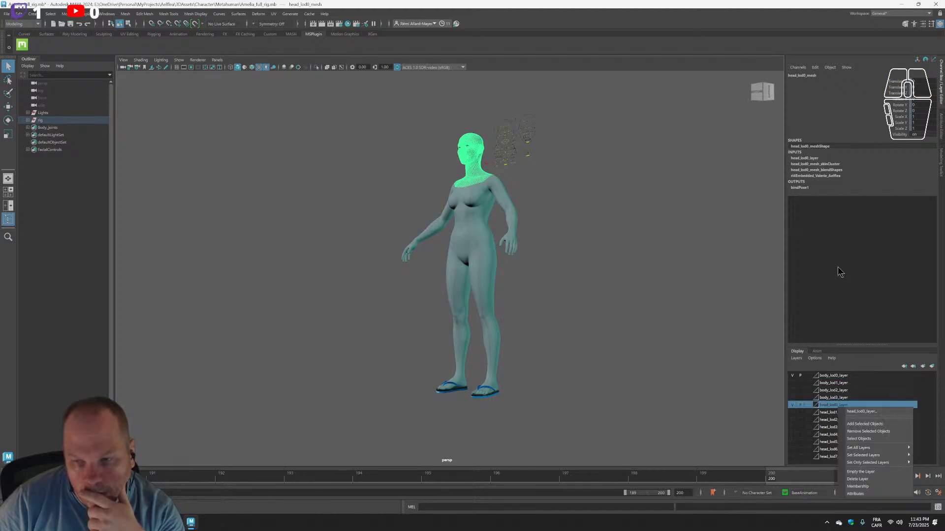
left_click(825, 206)
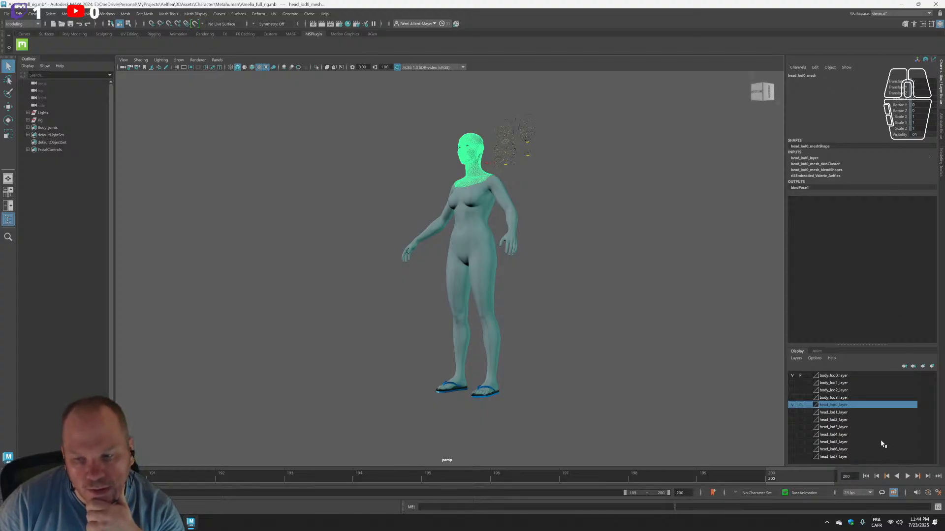
left_click(52, 128)
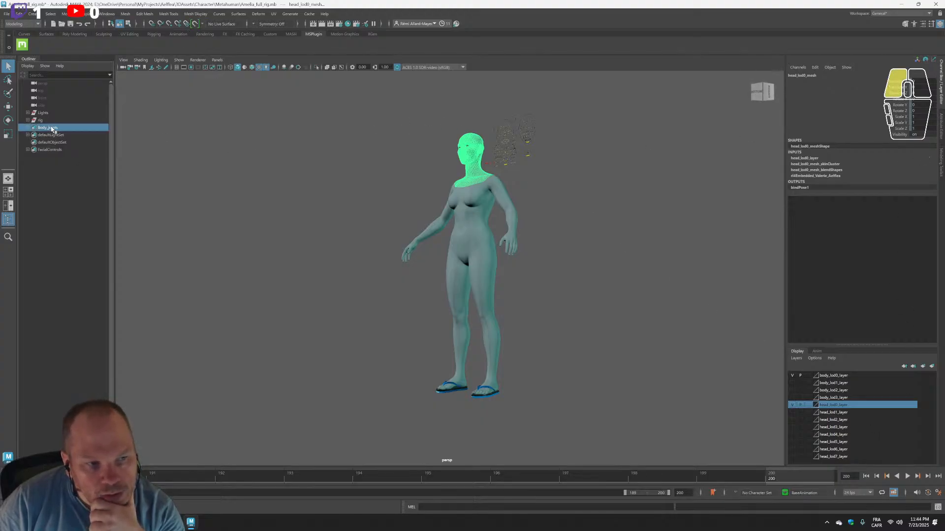
left_click(49, 136)
left_click(50, 151)
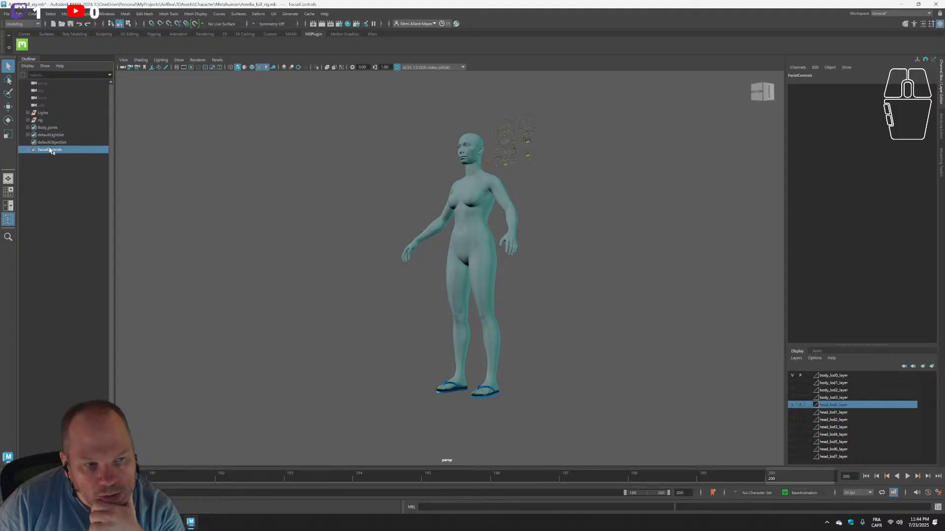
Examine the eyelashes and head meshes' nodes and look through the head mesh's shape attributes for blend shape data.
left_click(466, 146)
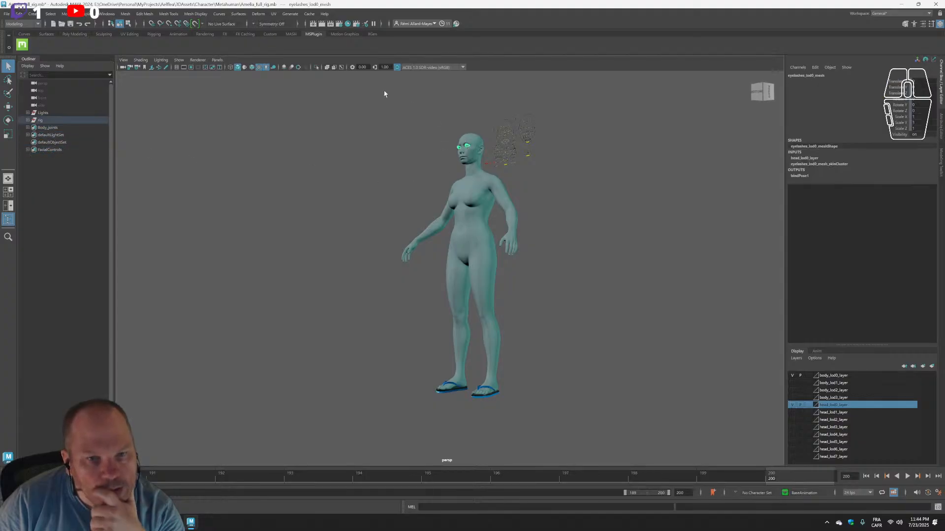
left_click(474, 141)
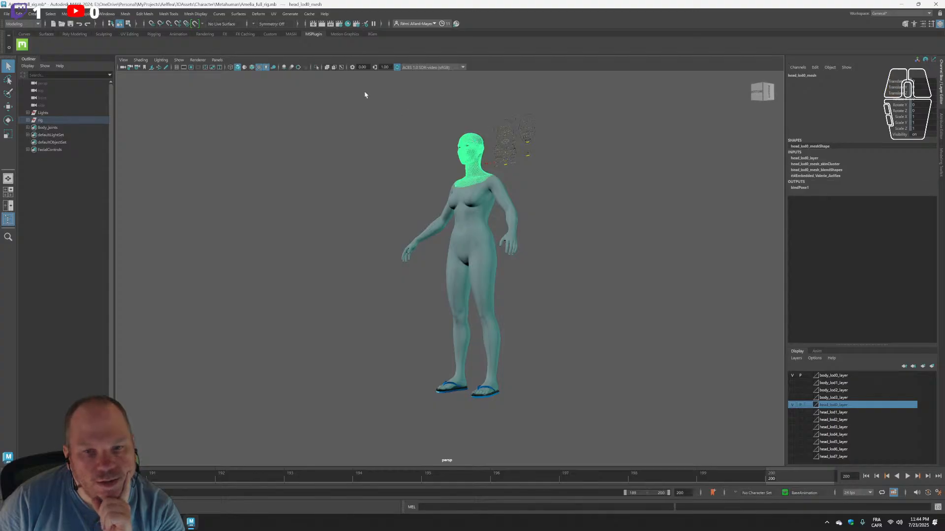
left_click(112, 14)
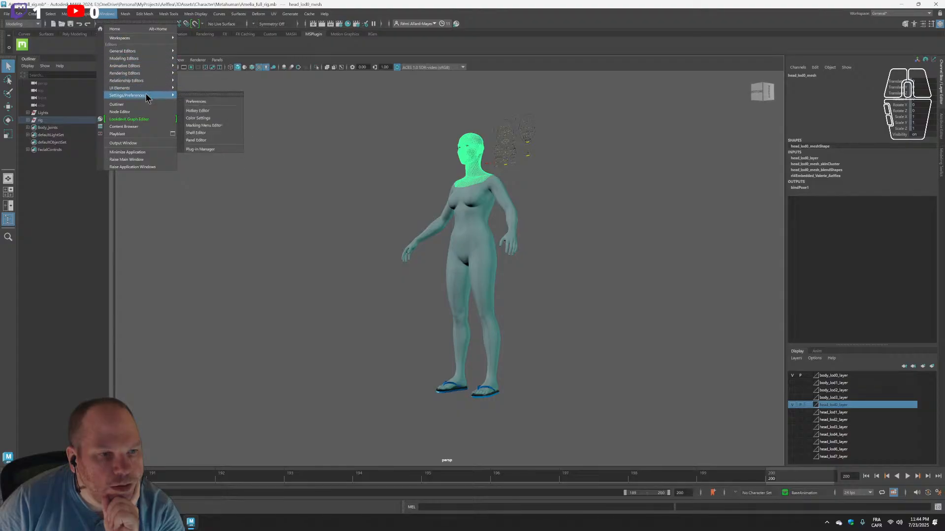
mouse_move(148, 88)
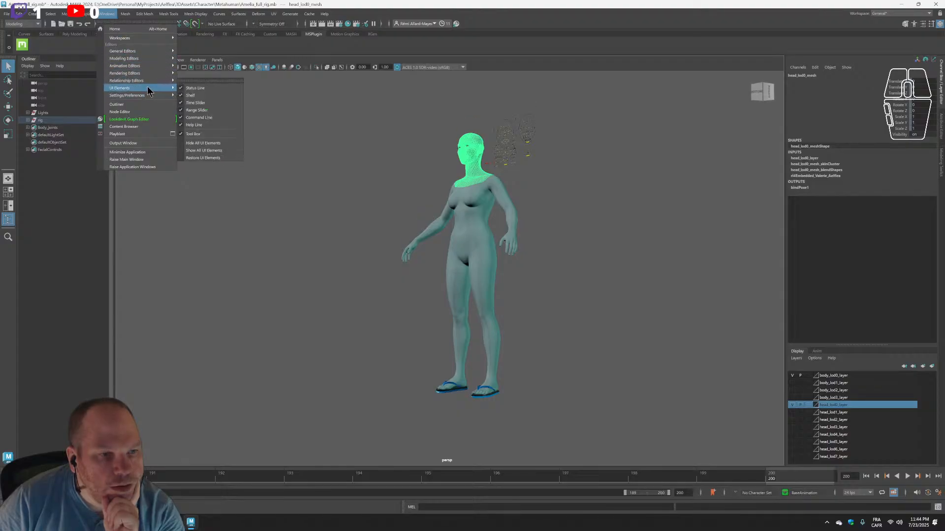
mouse_move(150, 52)
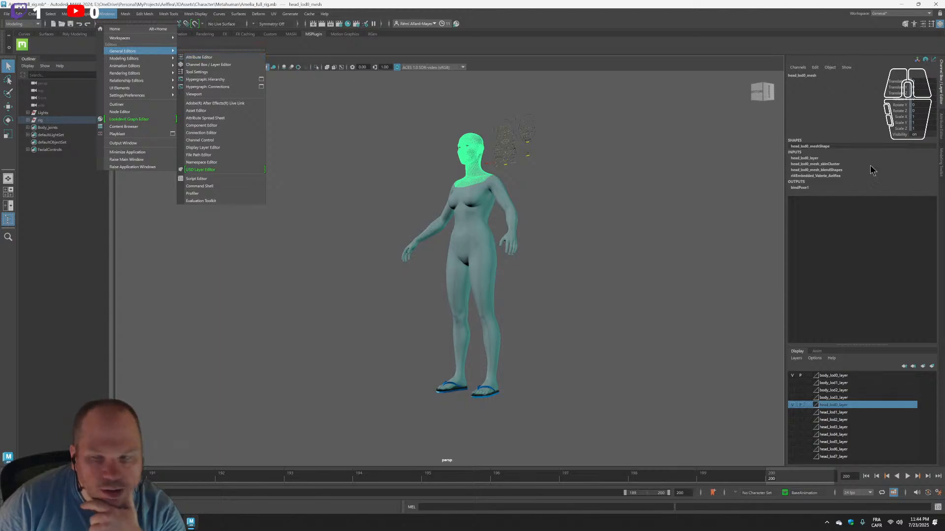
left_click(941, 126)
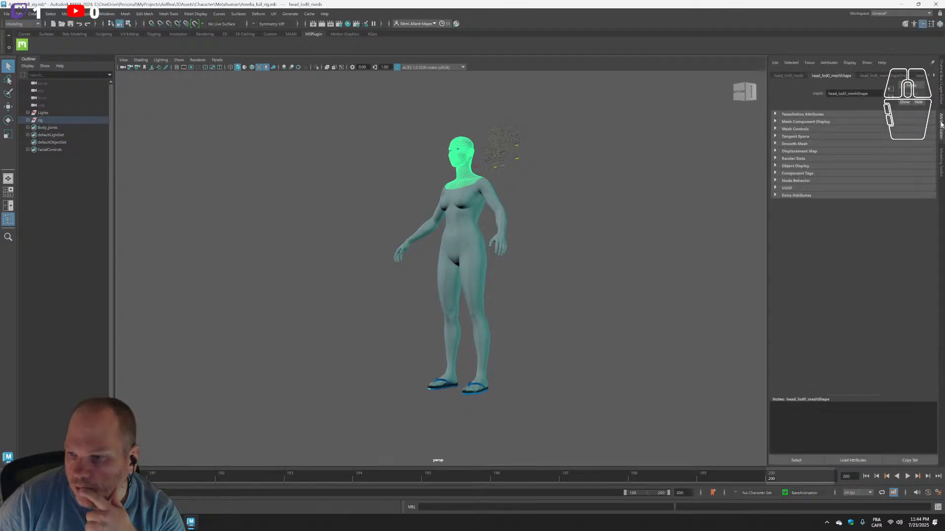
left_click(940, 156)
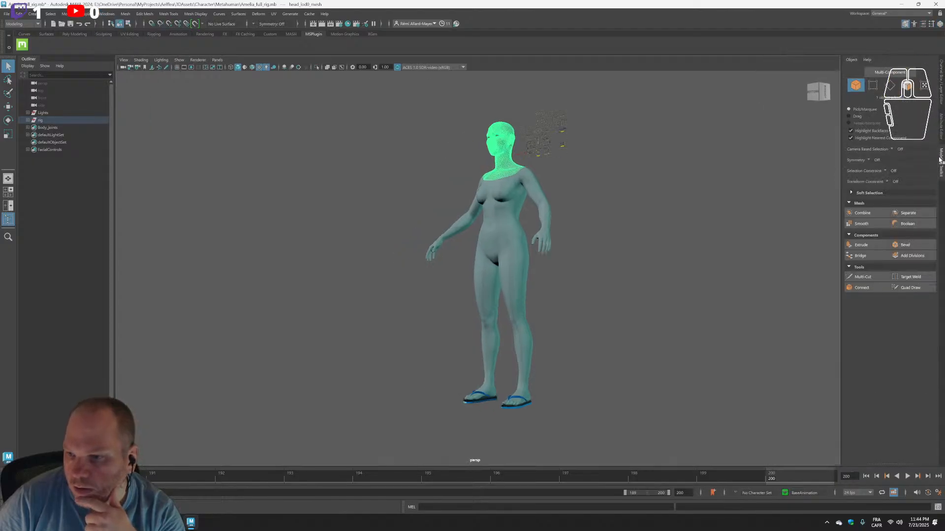
left_click(940, 91)
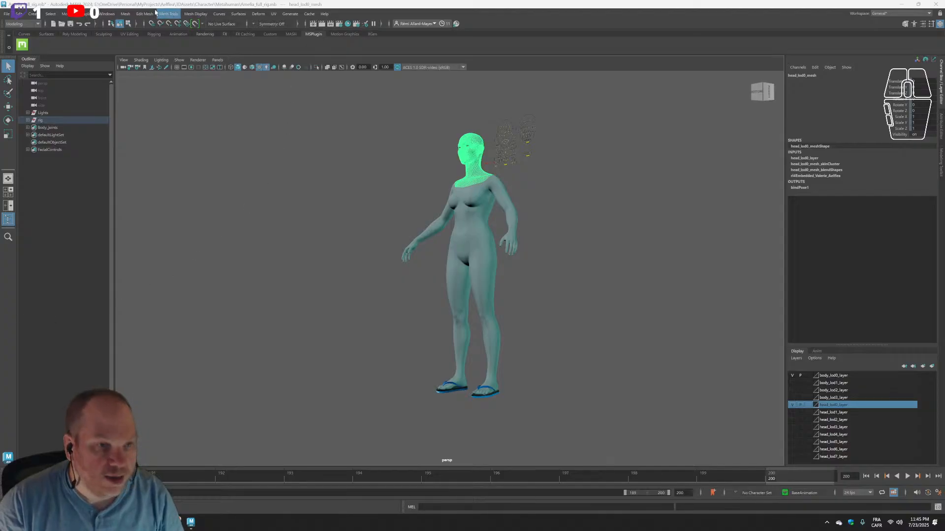
Open the Shape Editor and collapse the head, teeth, left eye, right eye and cartilage blend shape groups to review them.
left_click(107, 13)
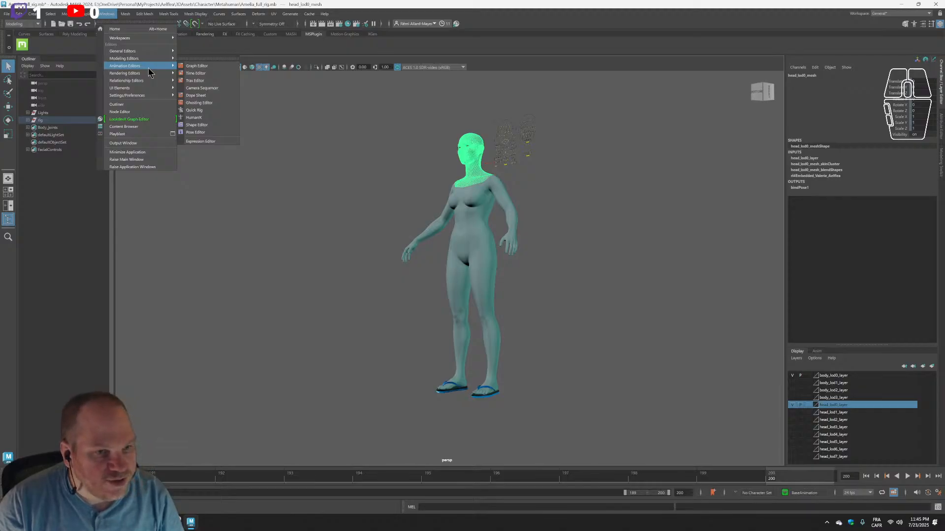
left_click(201, 126)
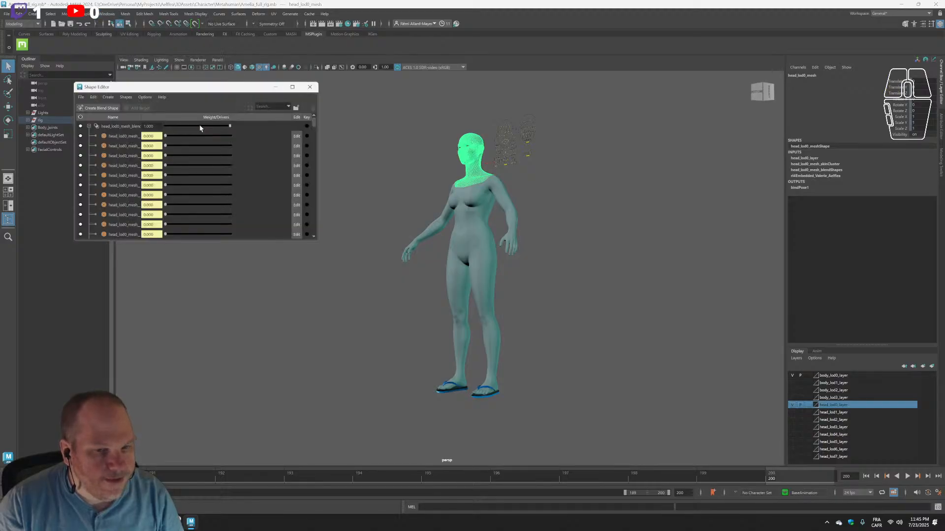
left_click(471, 225)
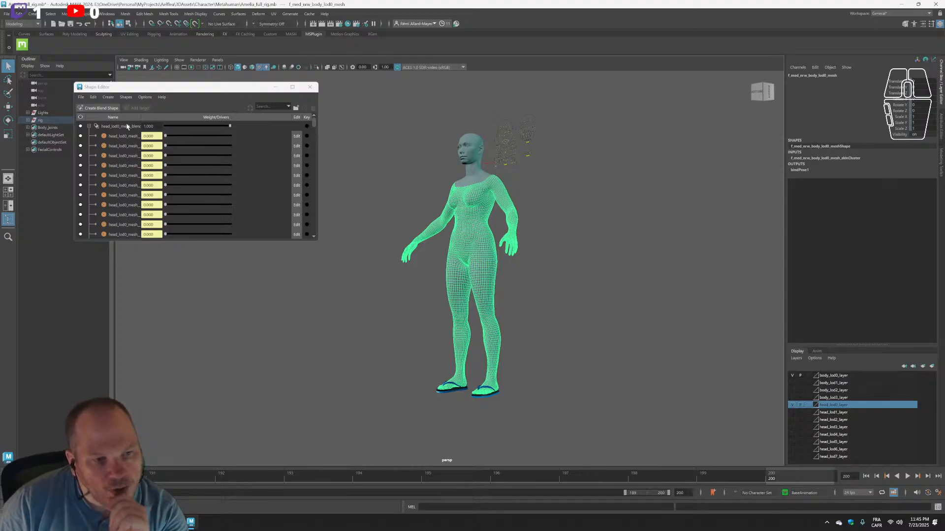
left_click(89, 127)
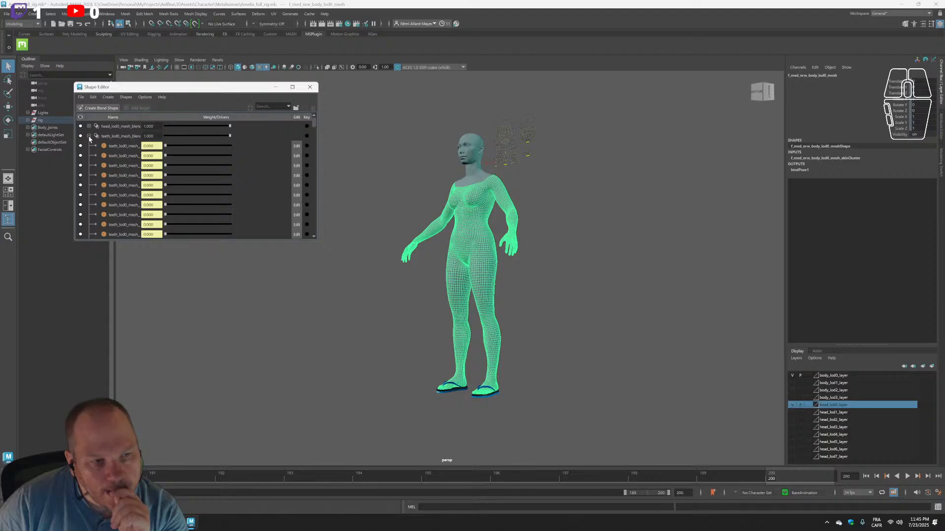
left_click(89, 136)
left_click(89, 146)
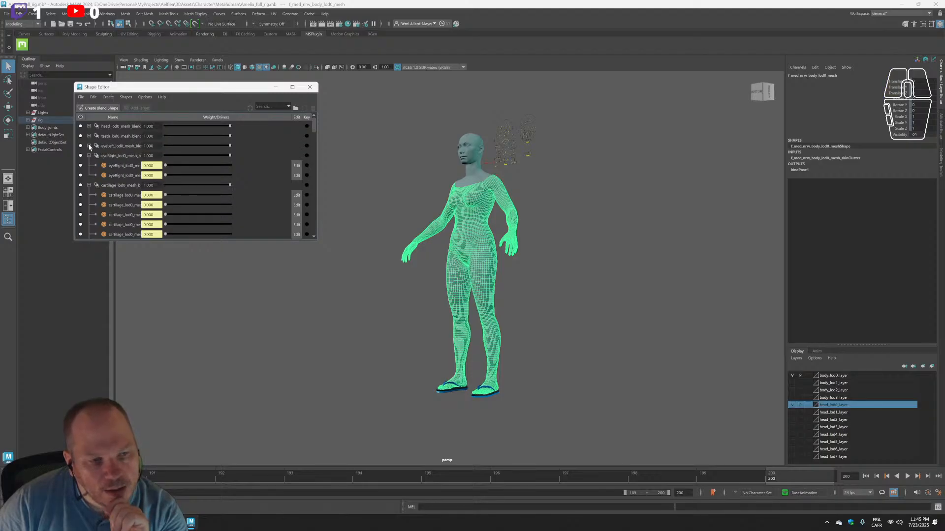
left_click(89, 156)
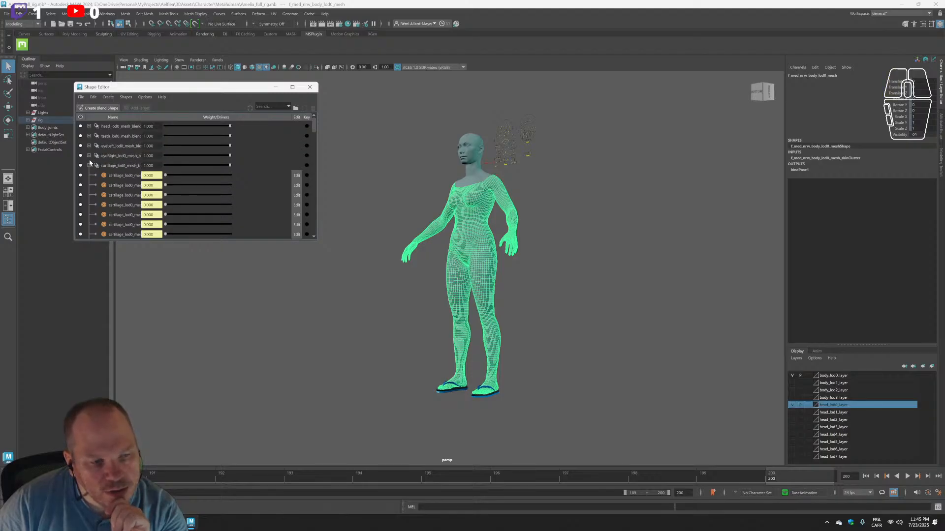
left_click(90, 166)
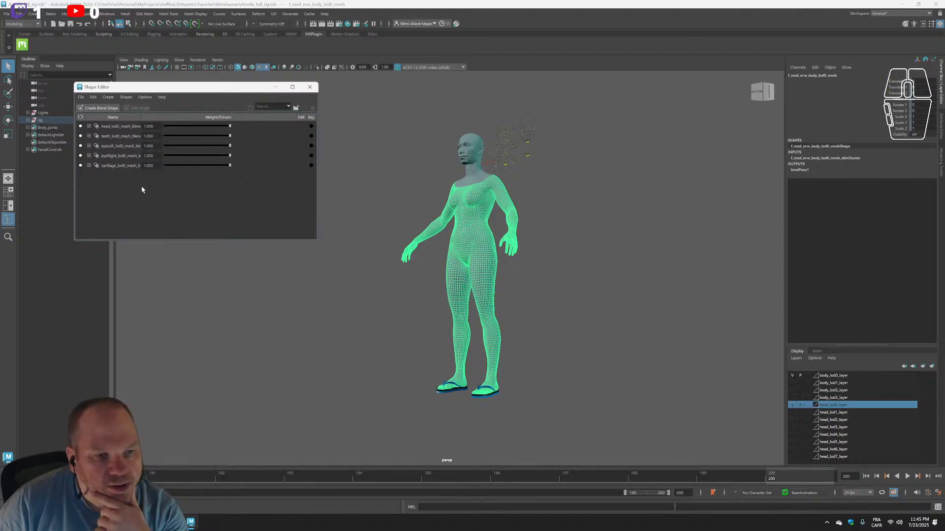
Check the head and body meshes in the viewport against the blend shape groups listed in the Shape Editor.
left_click(456, 163)
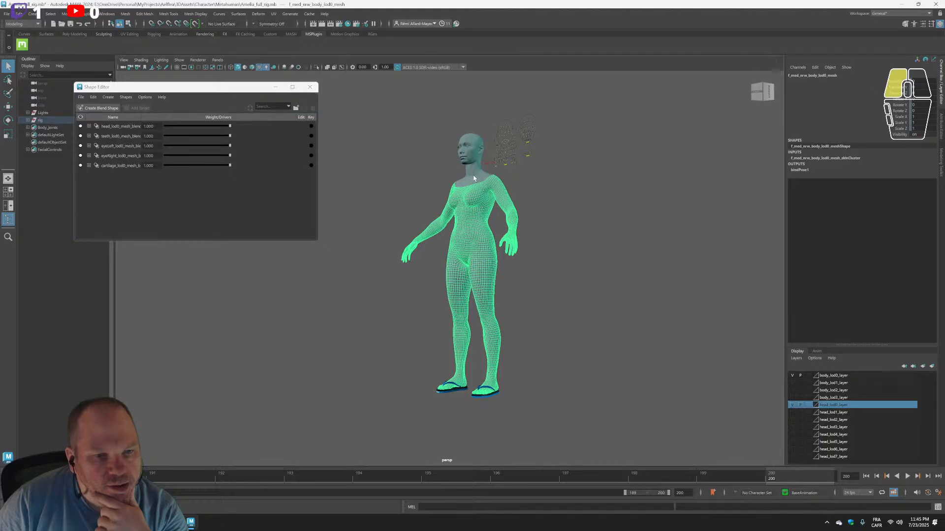
left_click(480, 225)
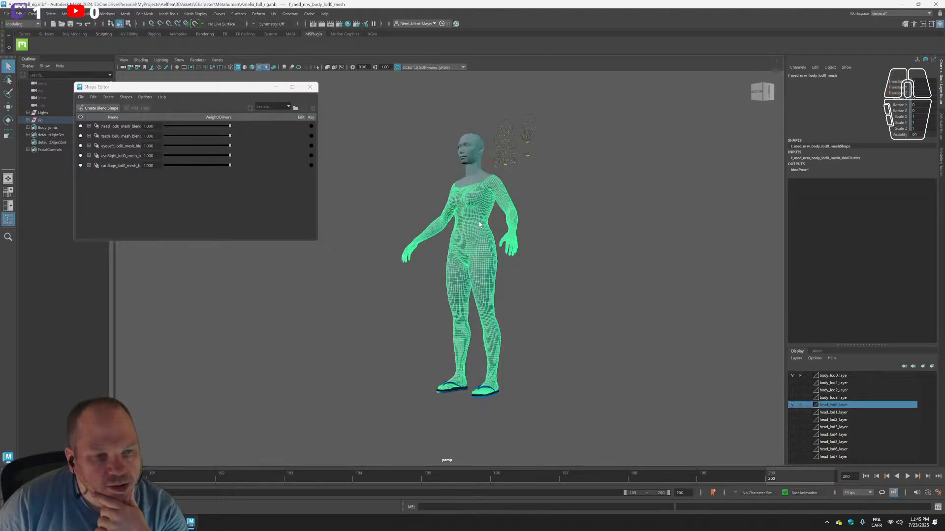
left_click(479, 182)
left_click(482, 234)
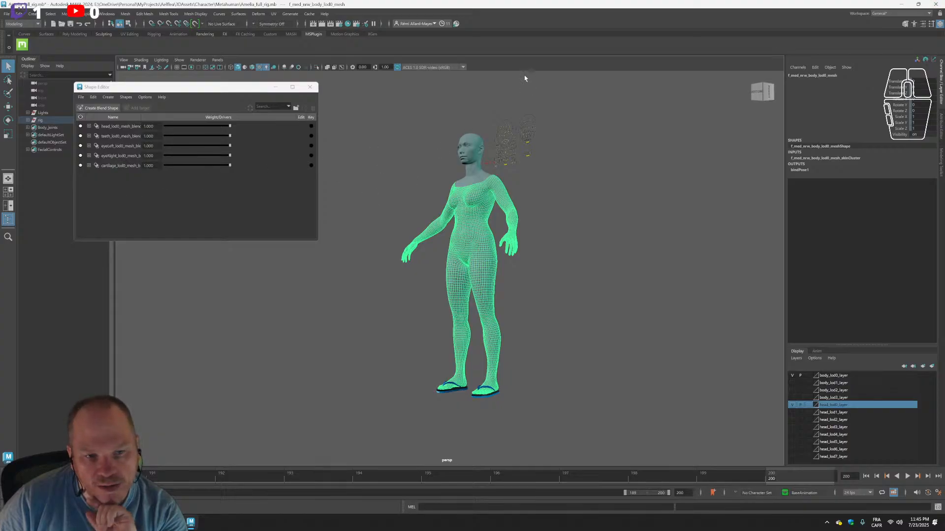
Close Maya without saving the rig and switch to Blender with the CleanModifBody file.
left_click(936, 4)
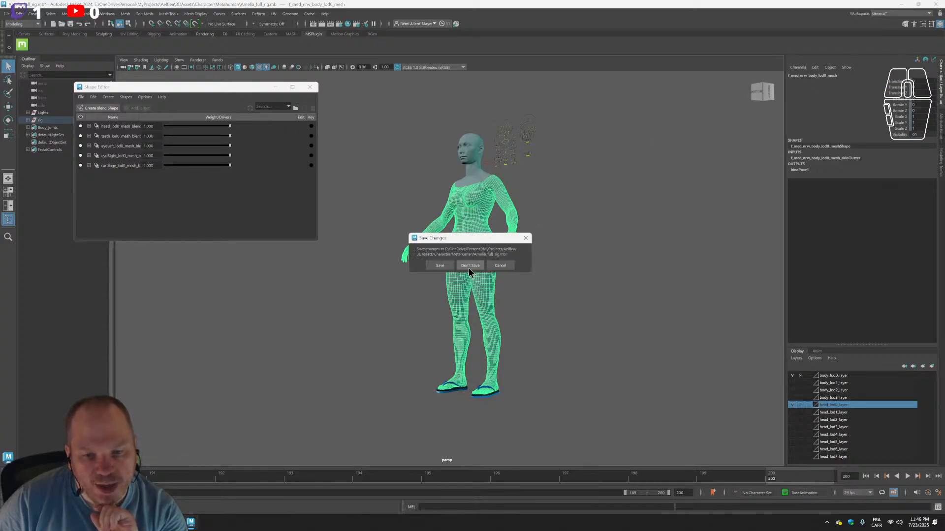
left_click(468, 266)
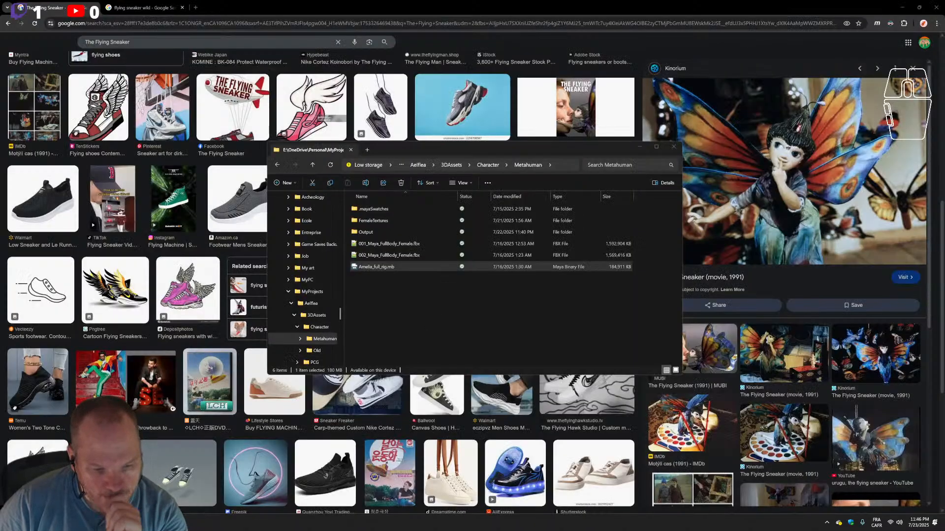
left_click(147, 523)
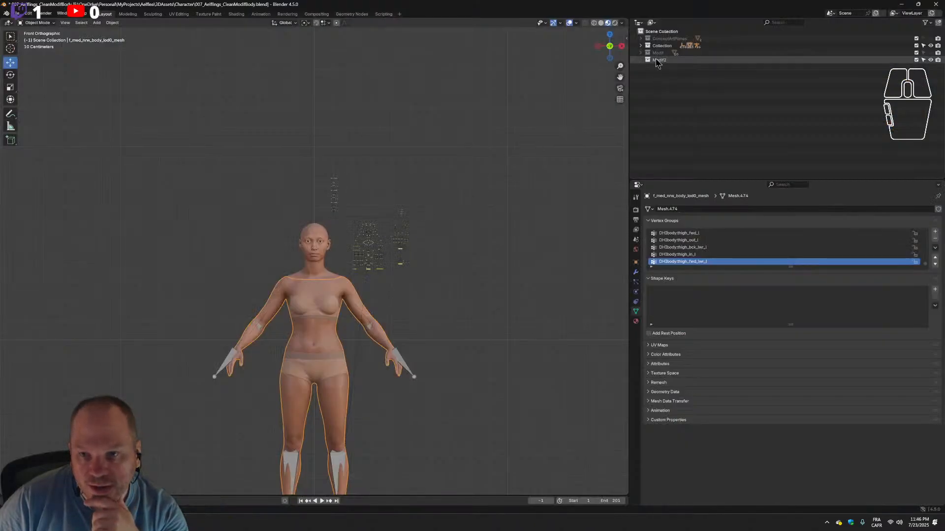
Expand the Modif collection and inspect head_lod0_mesh.001 for shape keys, briefly showing the collection's meshes.
left_click(640, 52)
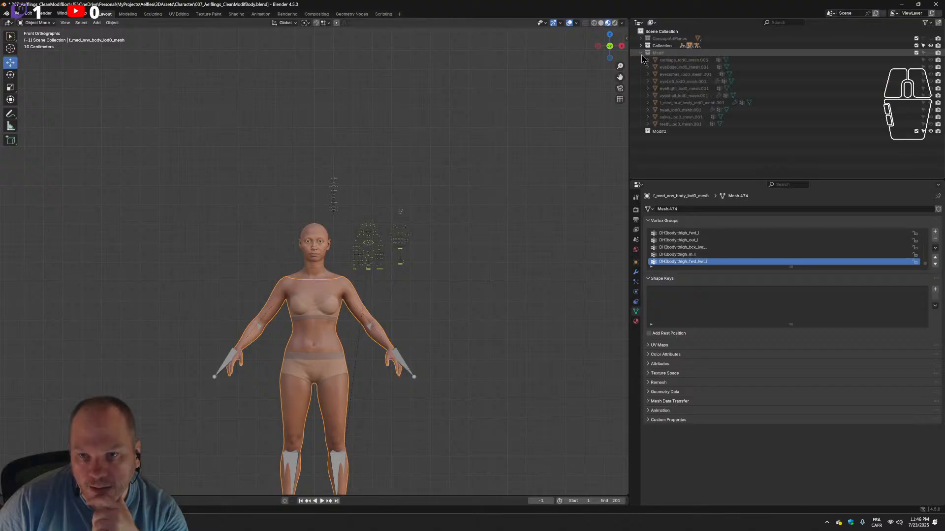
left_click(686, 112)
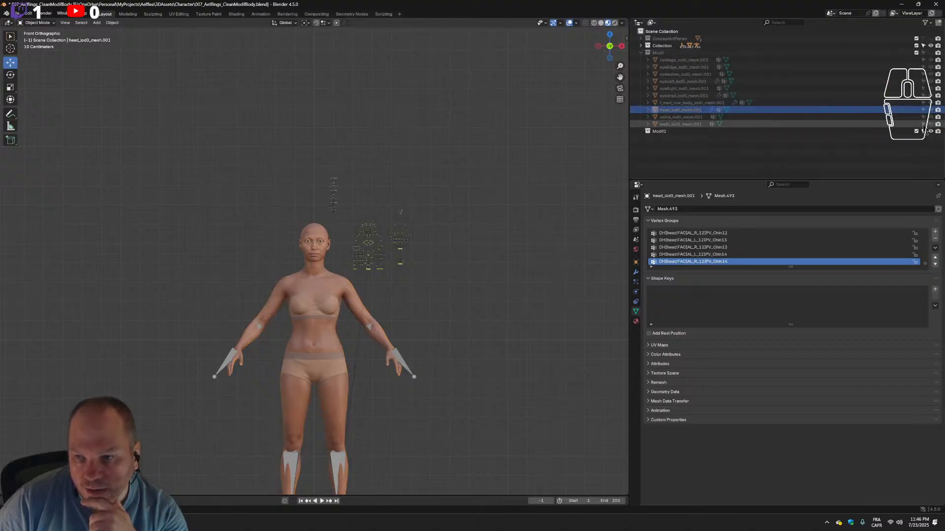
left_click(930, 54)
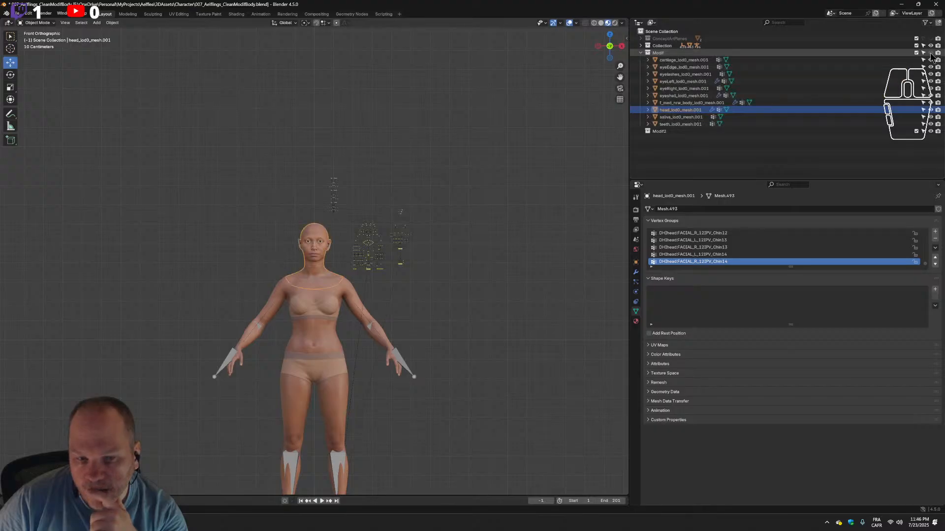
left_click(931, 52)
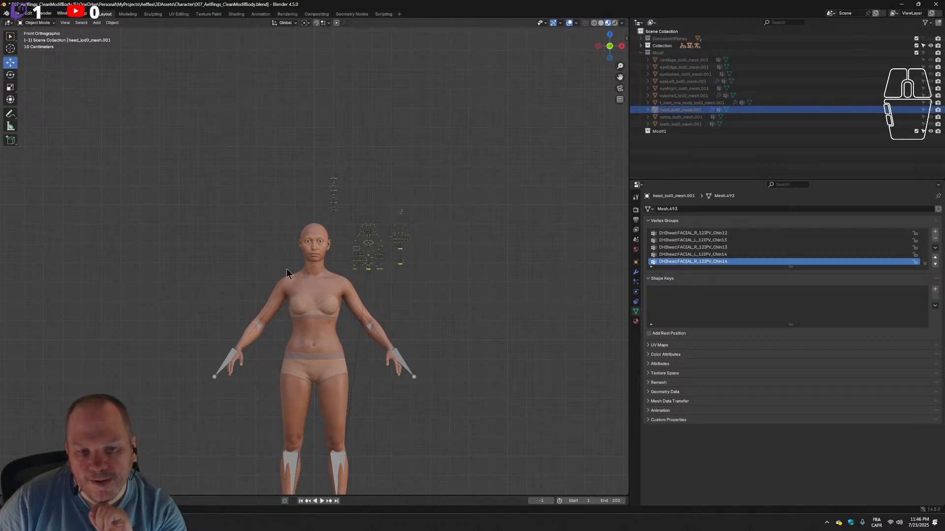
Copy the original head_lod0_mesh, paste it into the Modif2 collection, and expand the pasted rig.
left_click(320, 273)
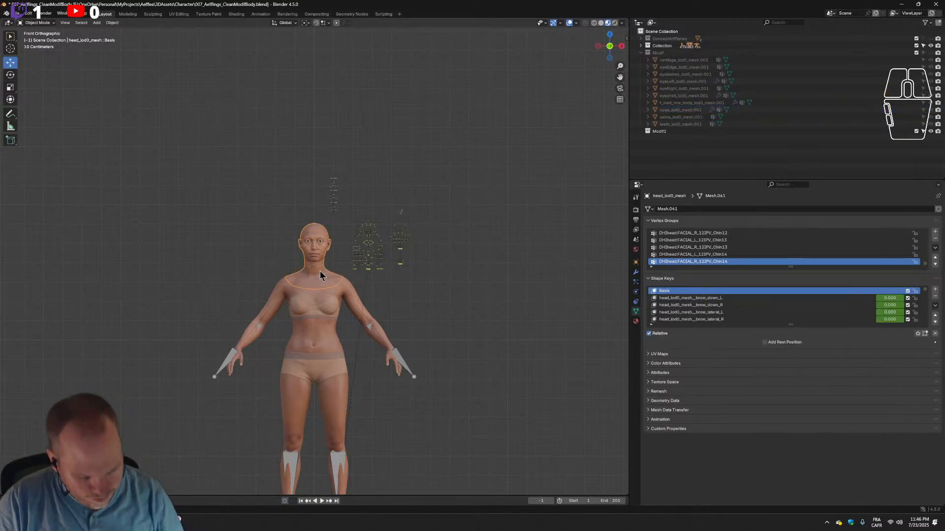
key("ctrl+c")
left_click(709, 131)
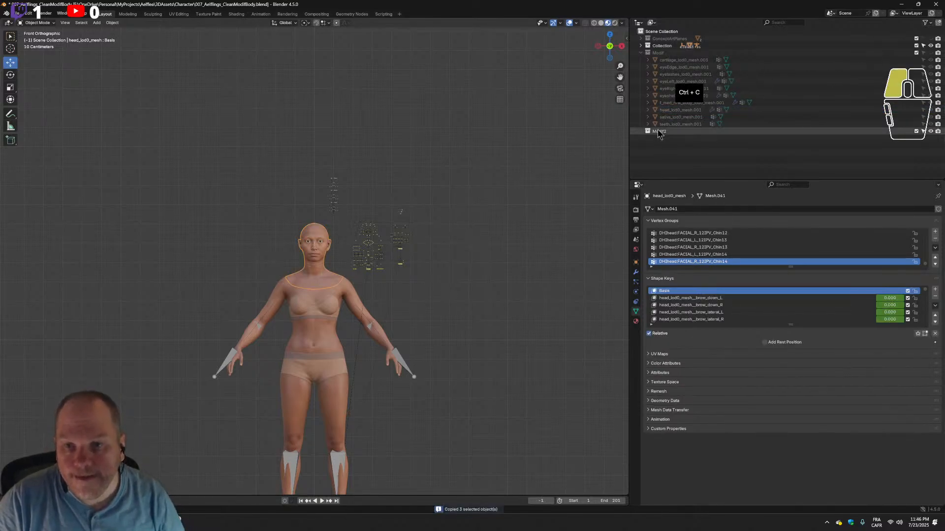
key("ctrl+v")
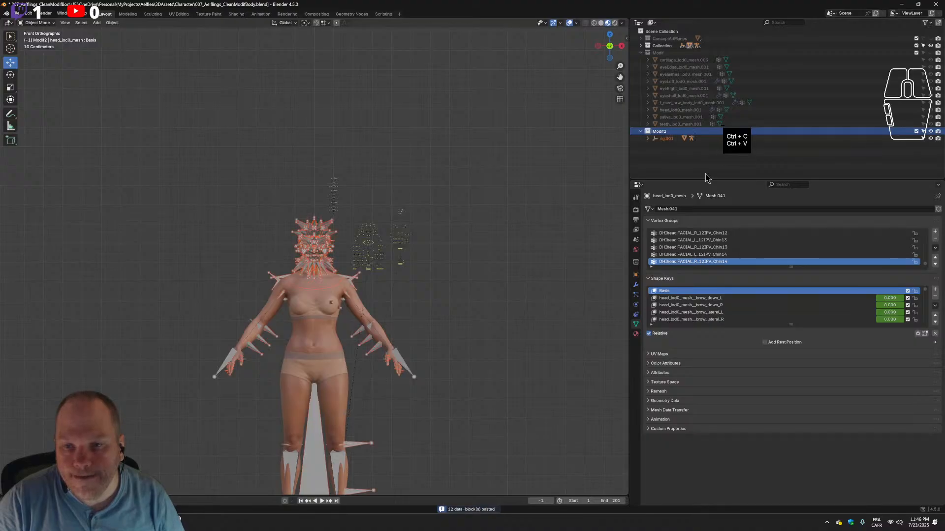
left_click(647, 139)
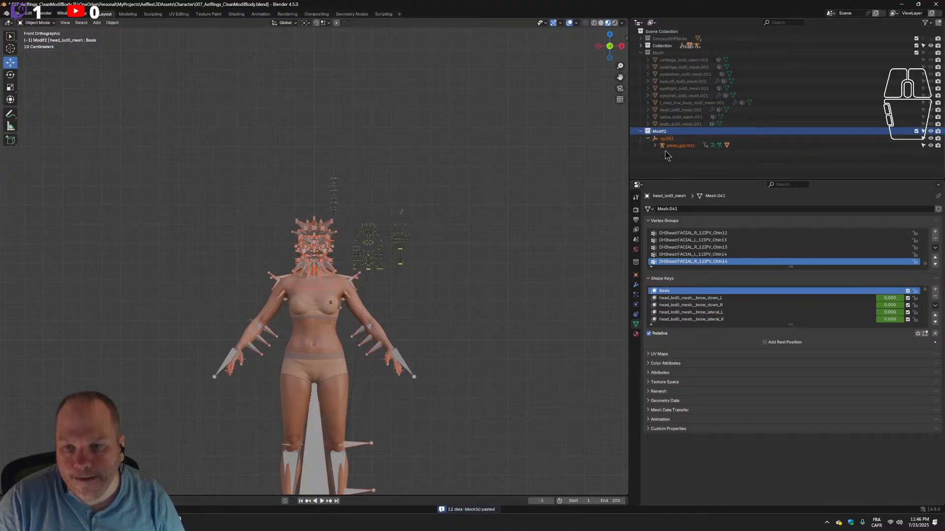
Locate the selected head mesh in the outliner, and hide and collapse the original Collection.
left_click(331, 281)
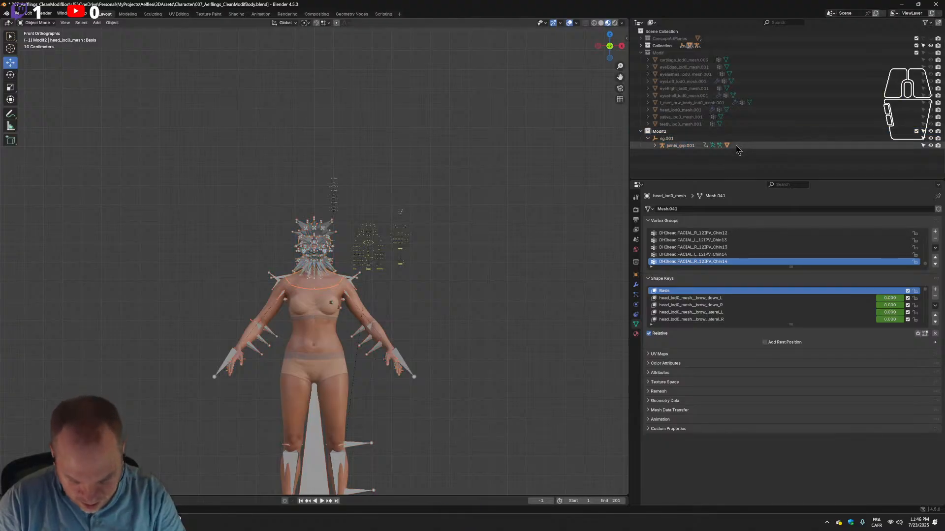
key("KP_Decimal")
scroll(699, 133, "up", 10)
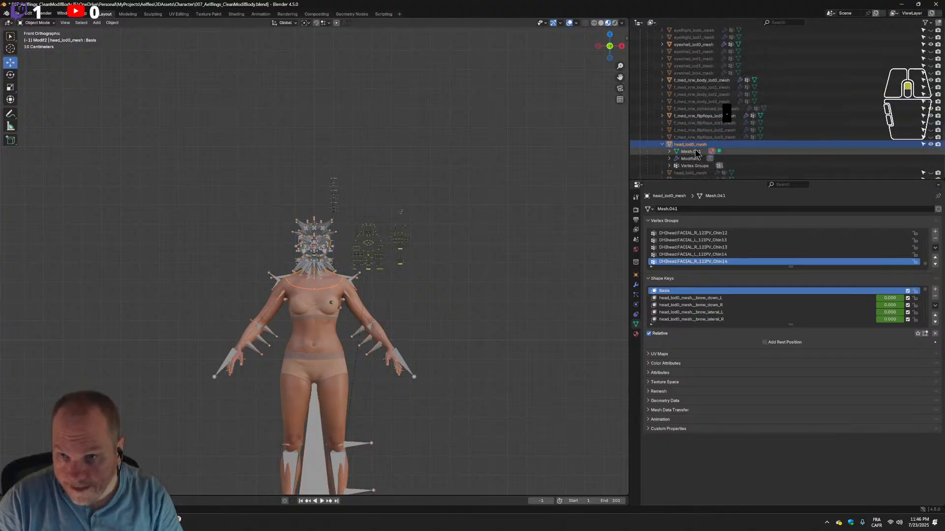
scroll(708, 143, "up", 15)
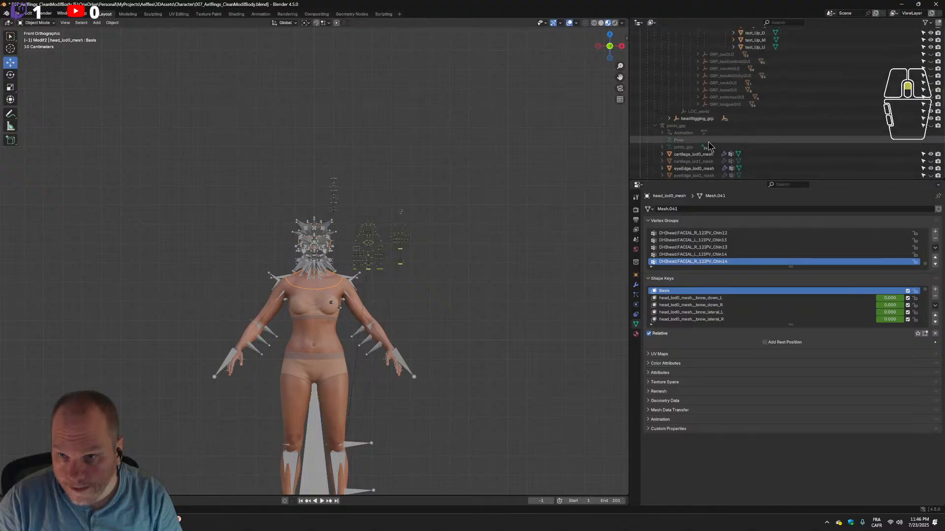
scroll(728, 75, "up", 10)
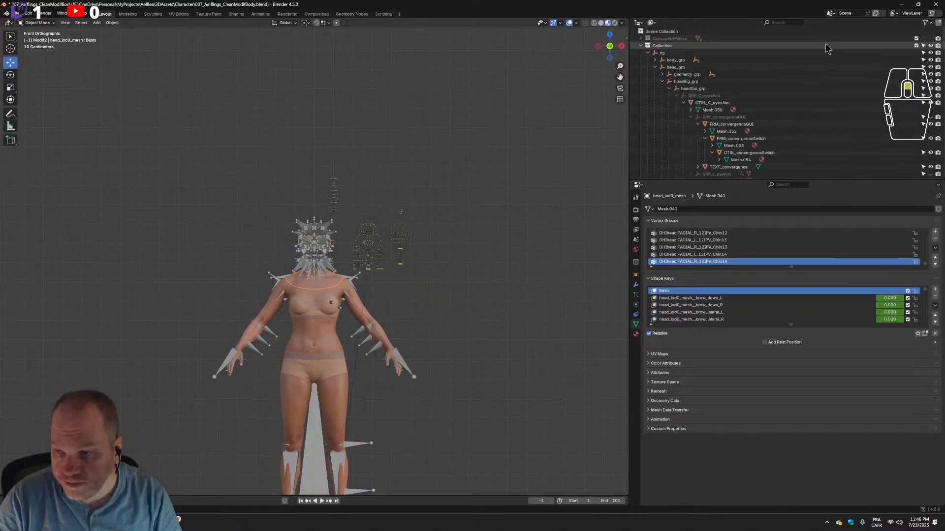
left_click(930, 46)
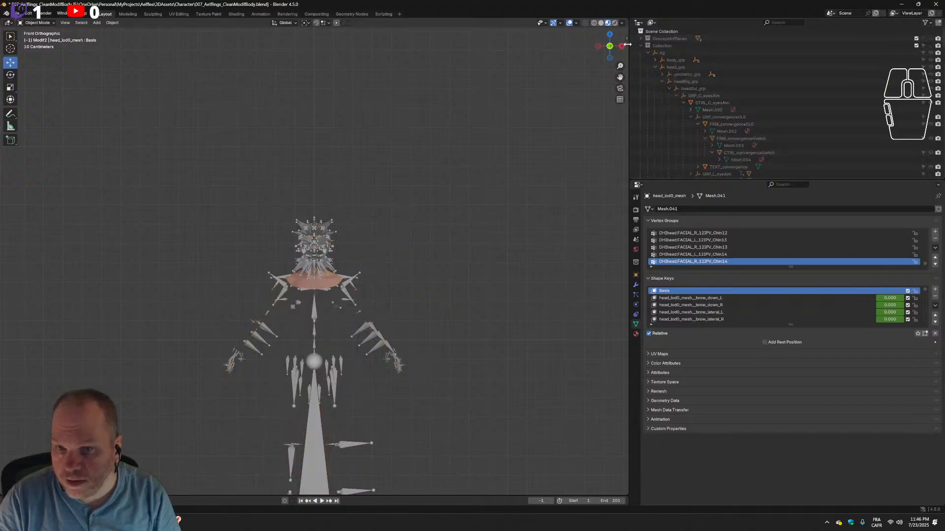
left_click(640, 45)
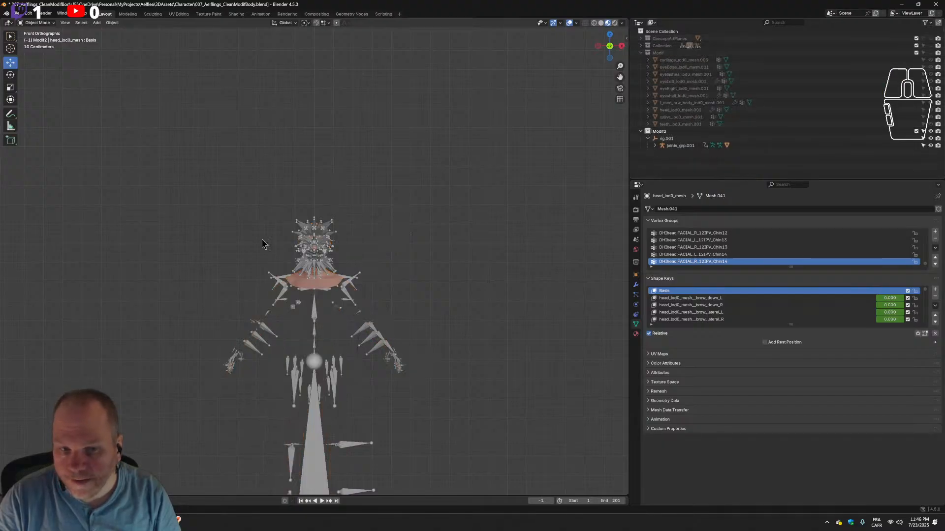
Move the pasted head mesh out of the rig hierarchy directly into the Modif2 collection and scale it by 0.01.
left_click(306, 292)
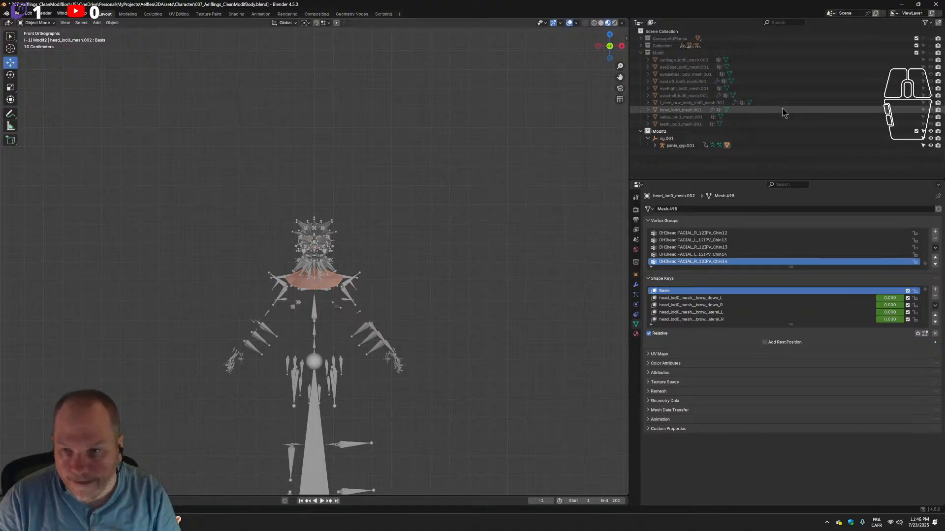
key("period")
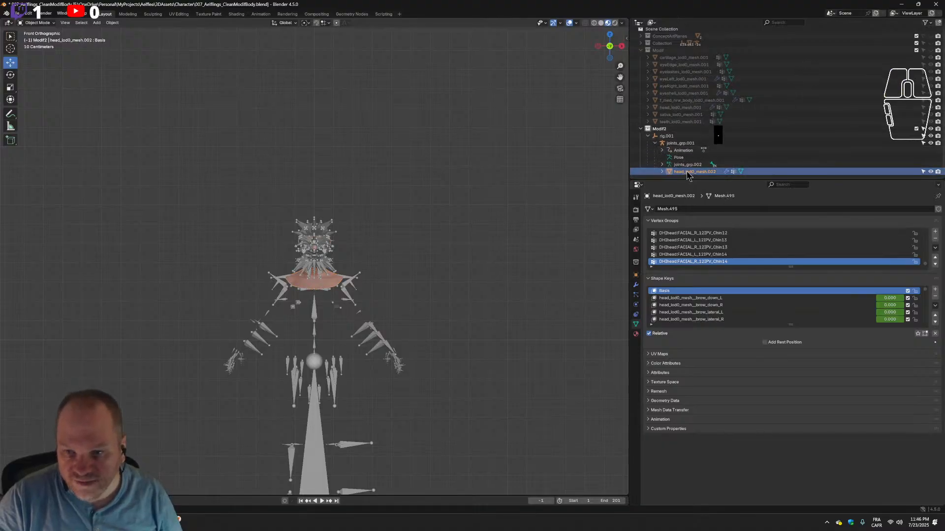
left_click_drag(682, 173, 660, 134)
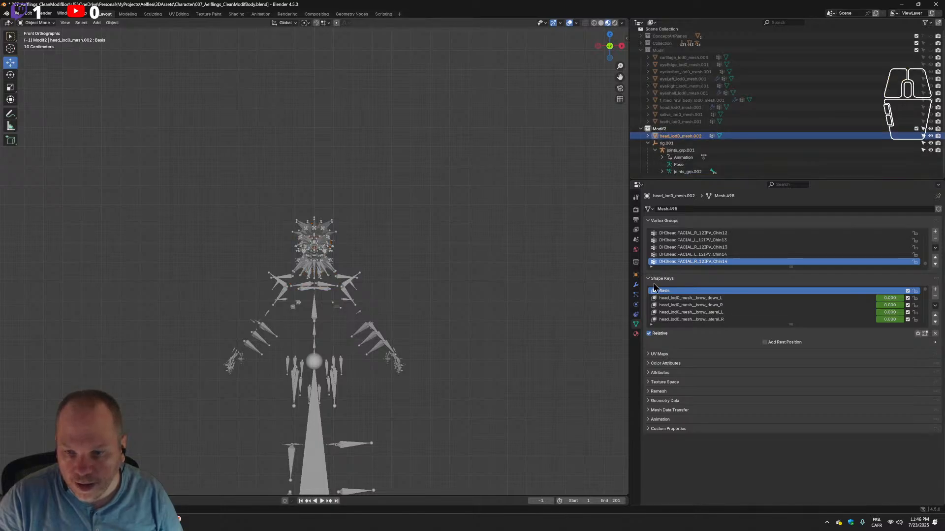
type("s")
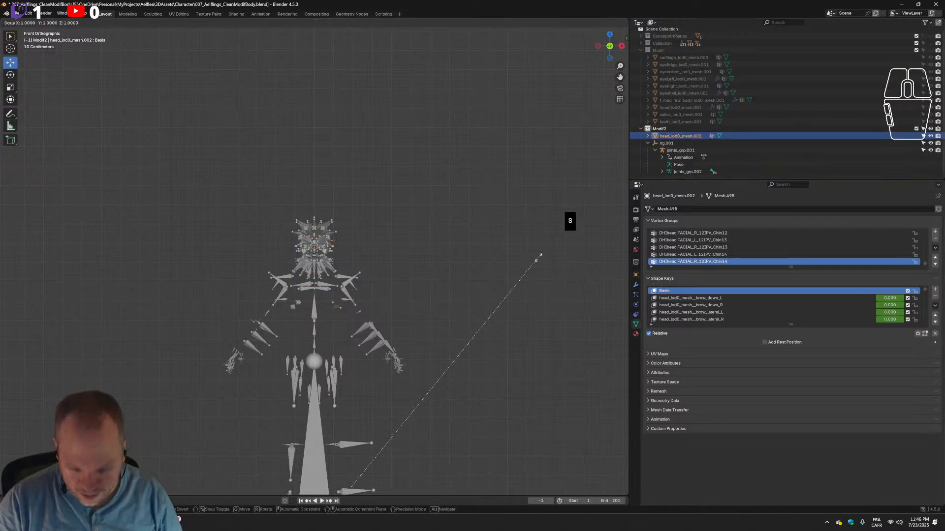
type("0.01")
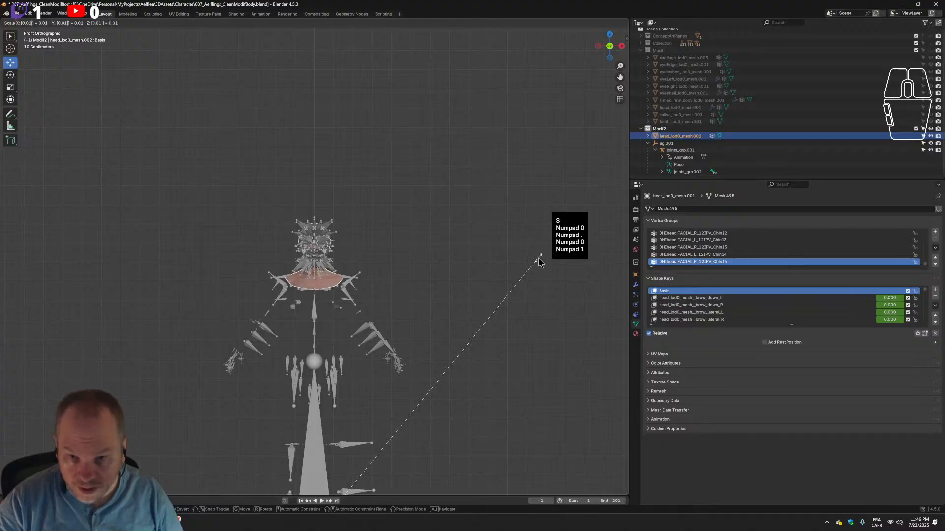
key("KP_Enter")
Delete rig.001 and its joints from Modif2, then select the remaining head mesh to check its shape keys.
left_click(668, 142)
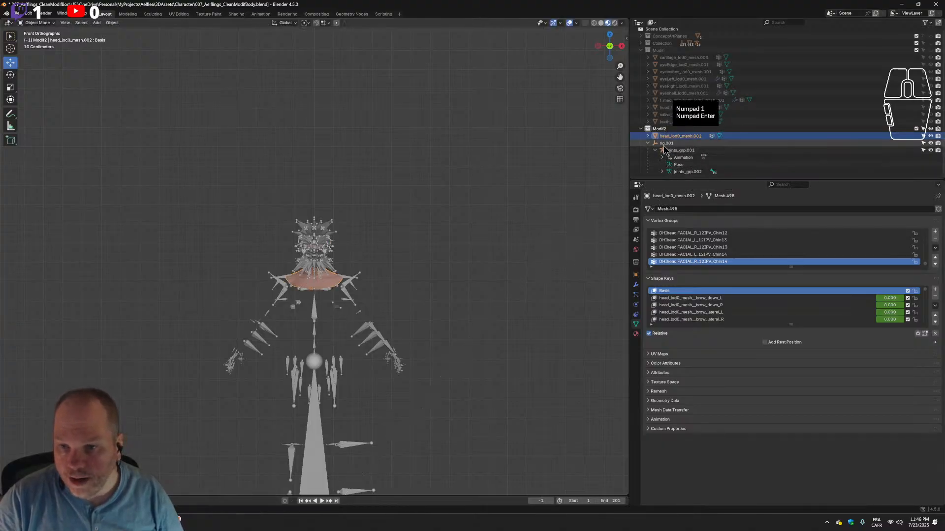
left_click(684, 172, "shift")
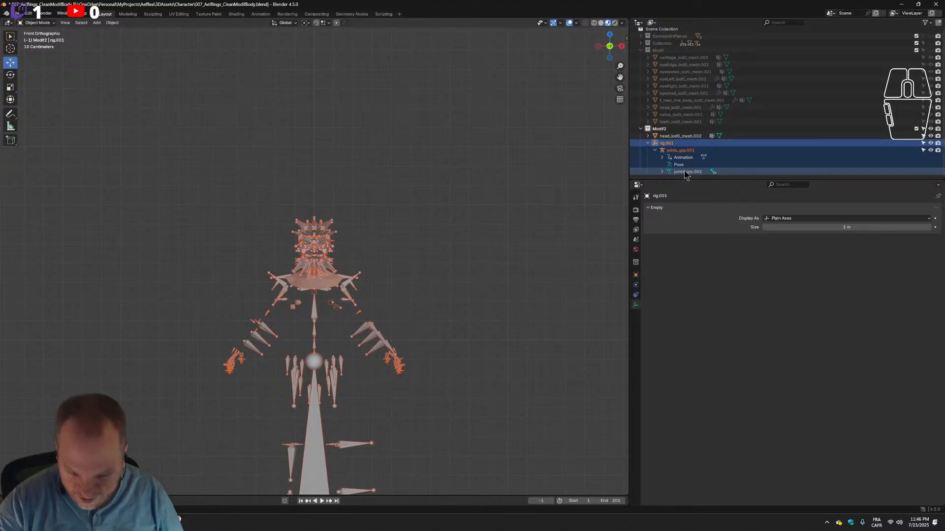
key("Delete")
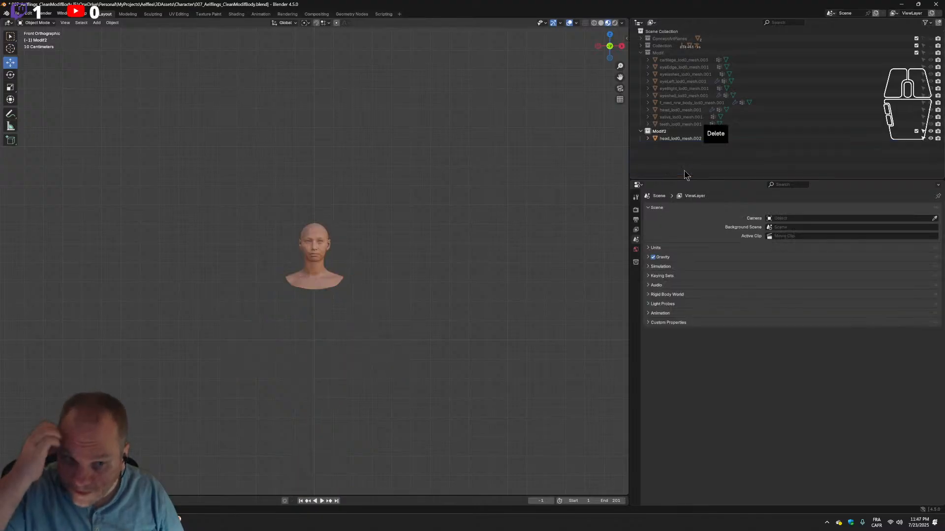
left_click(680, 138)
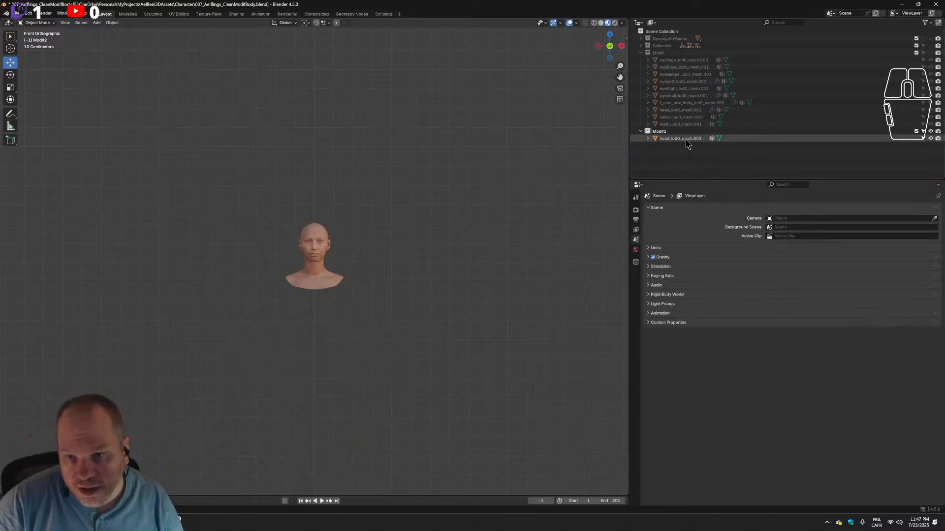
left_click(635, 324)
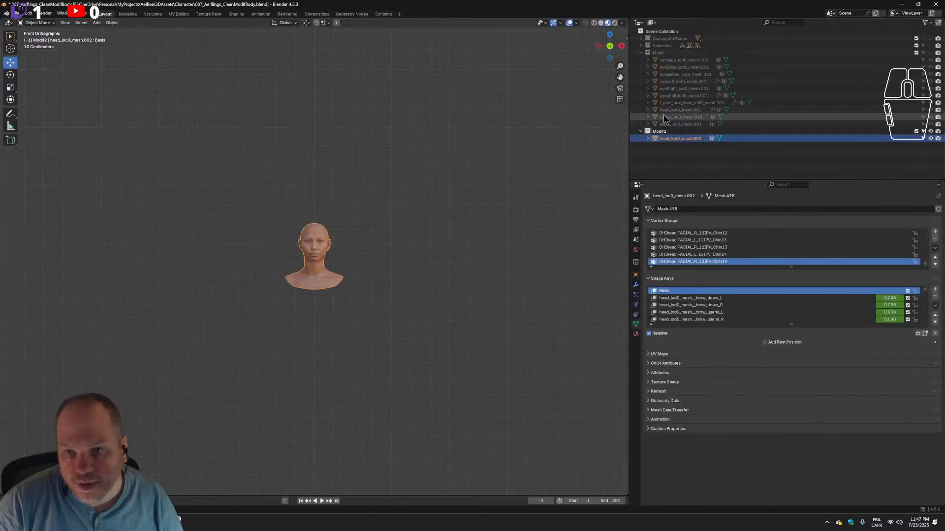
Delete head_lod0_mesh.001 from the Modif collection and move head_lod0_mesh.002 from Modif2 into it.
left_click(693, 109)
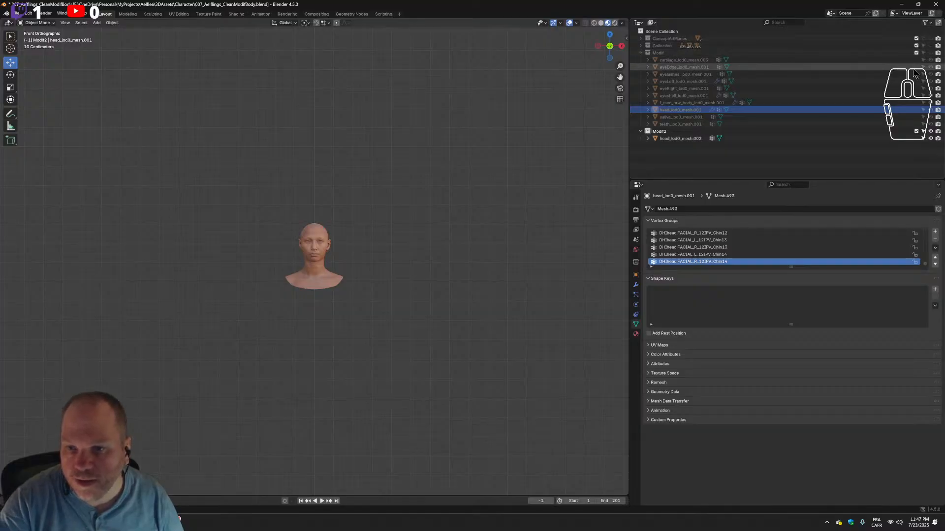
key("x")
left_click_drag(688, 131, 681, 52)
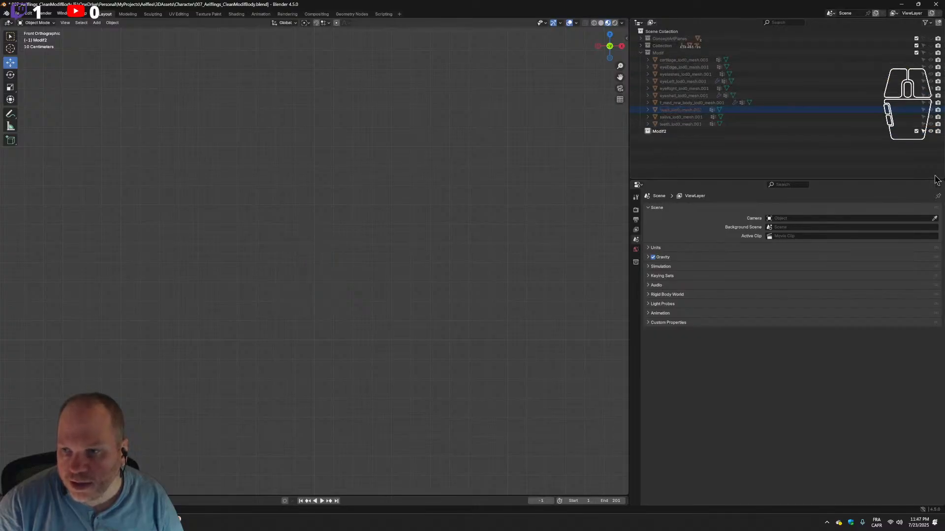
Show the Modif collection with the full body and save the file.
left_click(931, 52)
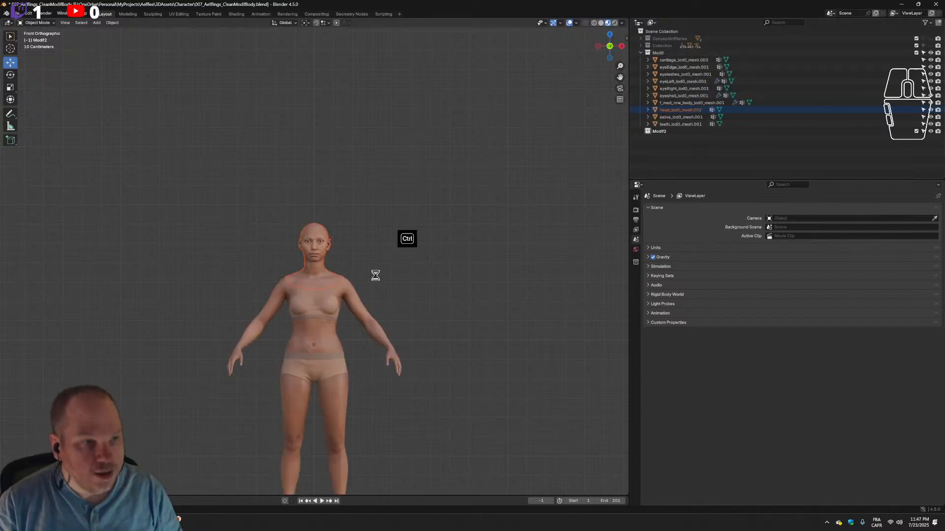
key("ctrl+s")
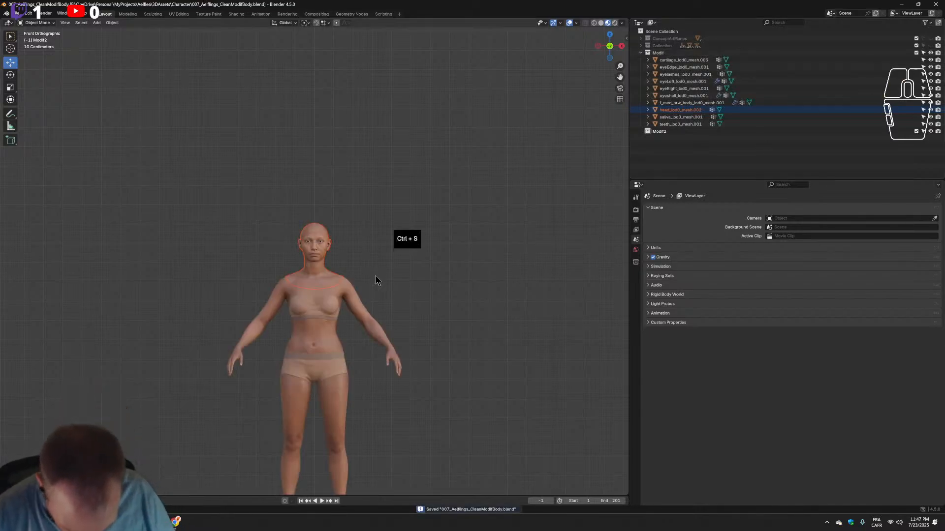
scroll(465, 279, "up", 5)
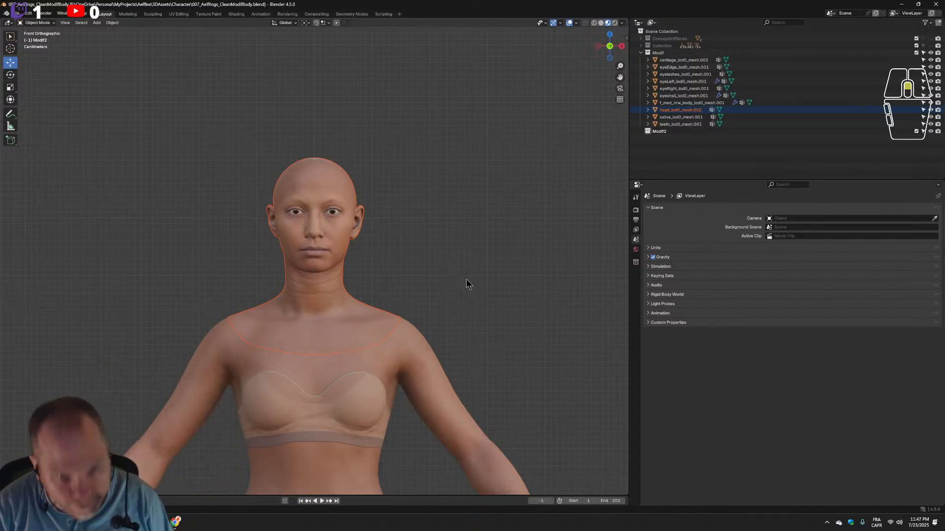
mouse_move(455, 273)
middle_mouse_down()
mouse_move(462, 272)
mouse_move(453, 272)
middle_mouse_up()
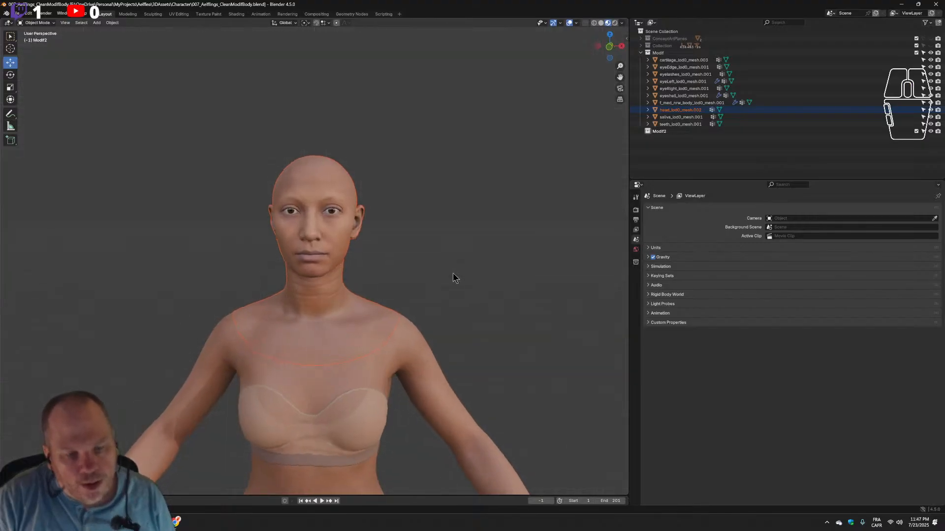
key("ctrl+s")
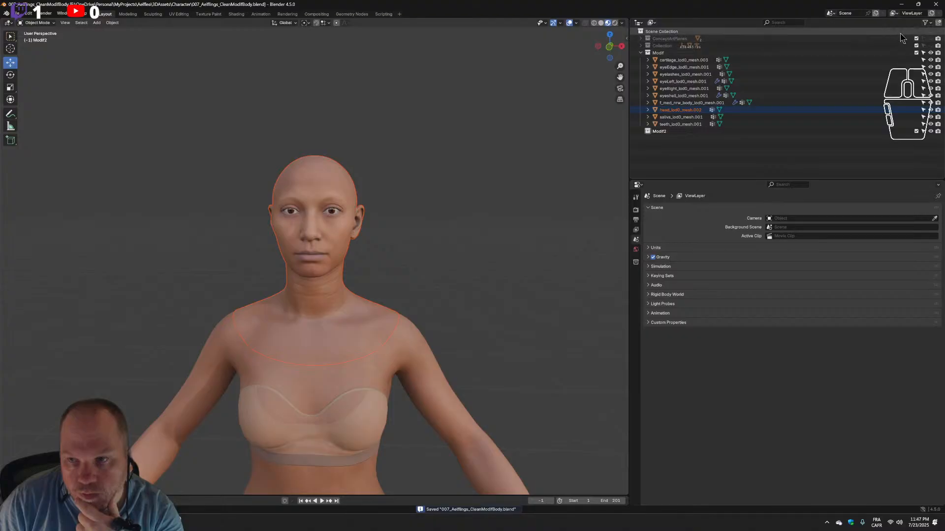
Reorder the ConceptArtPlanes collection to sit directly above Modif and make it visible.
left_click_drag(667, 38, 667, 51)
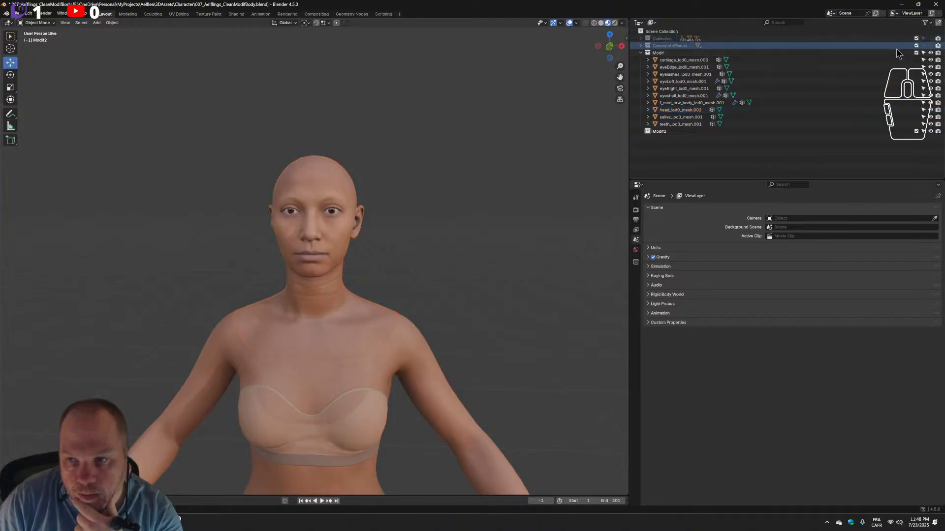
left_click(931, 46)
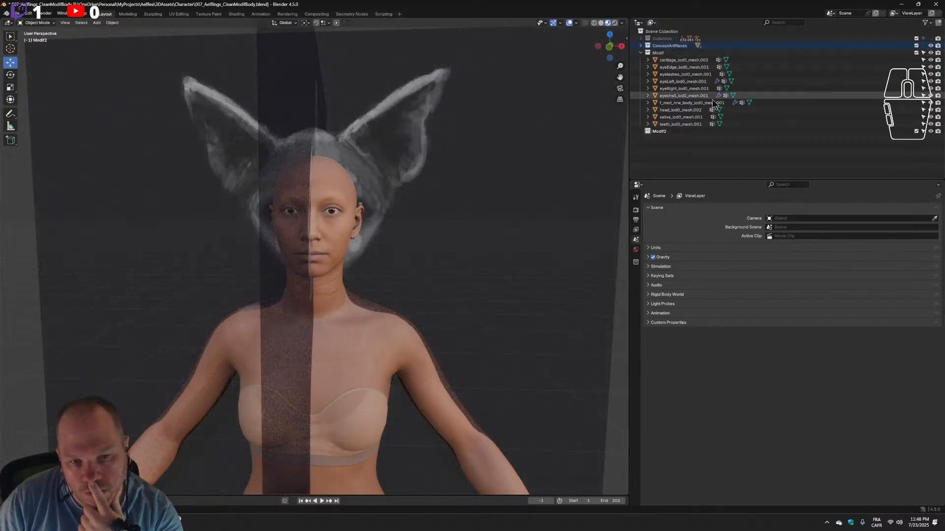
Compare the head mesh with the concept art by repeatedly hiding and showing head_lod0_mesh.002.
left_click(335, 238)
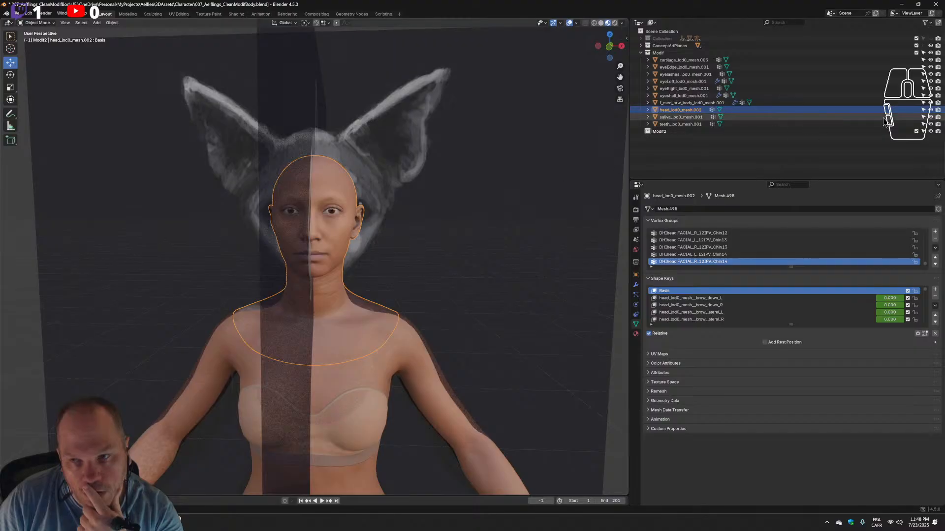
left_click(931, 109)
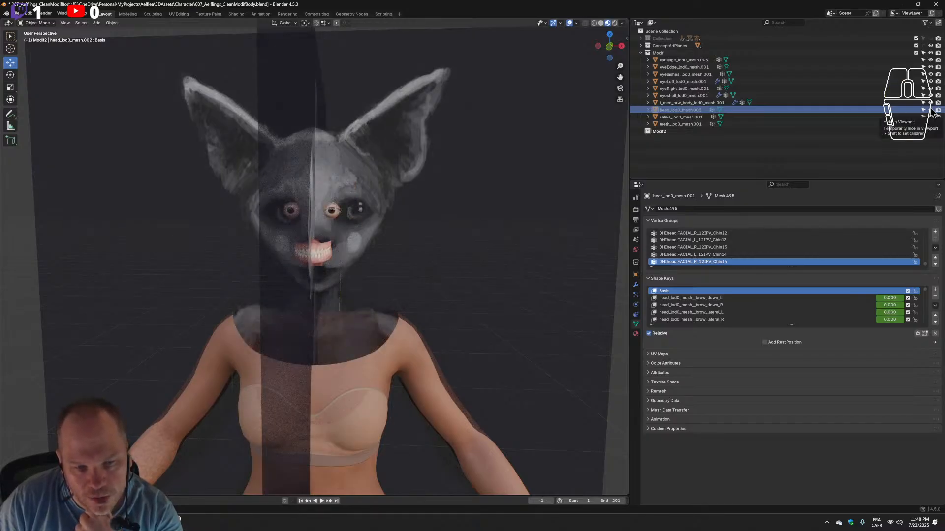
left_click(930, 110)
left_click(930, 110)
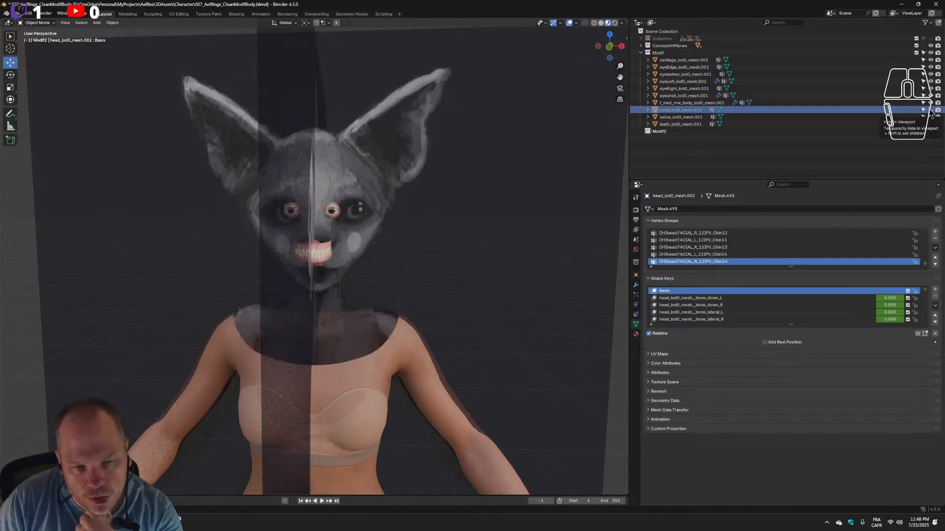
left_click(931, 109)
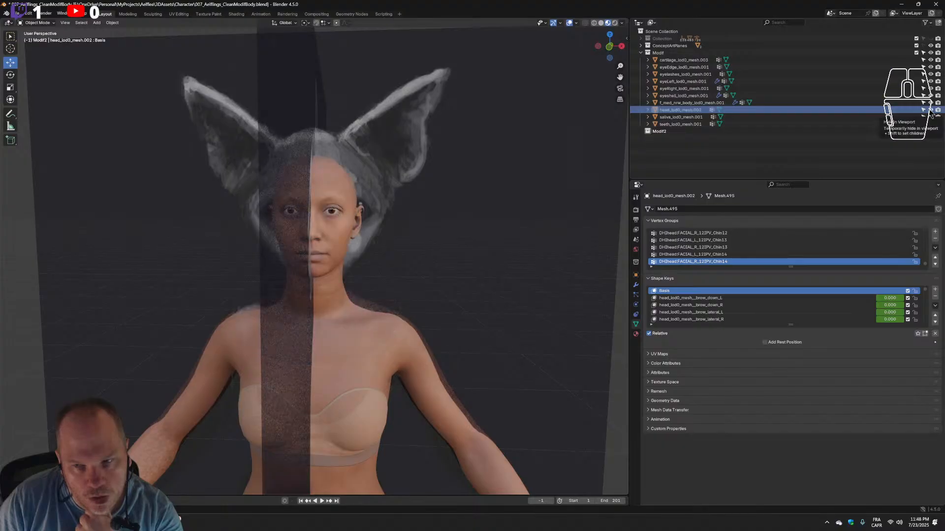
left_click(930, 109)
left_click(931, 109)
left_click(930, 110)
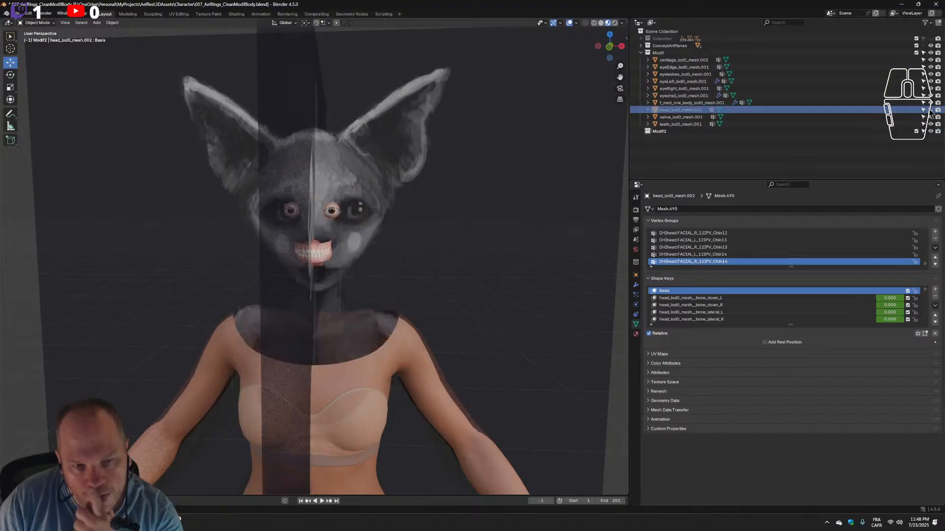
left_click(930, 109)
left_click(930, 110)
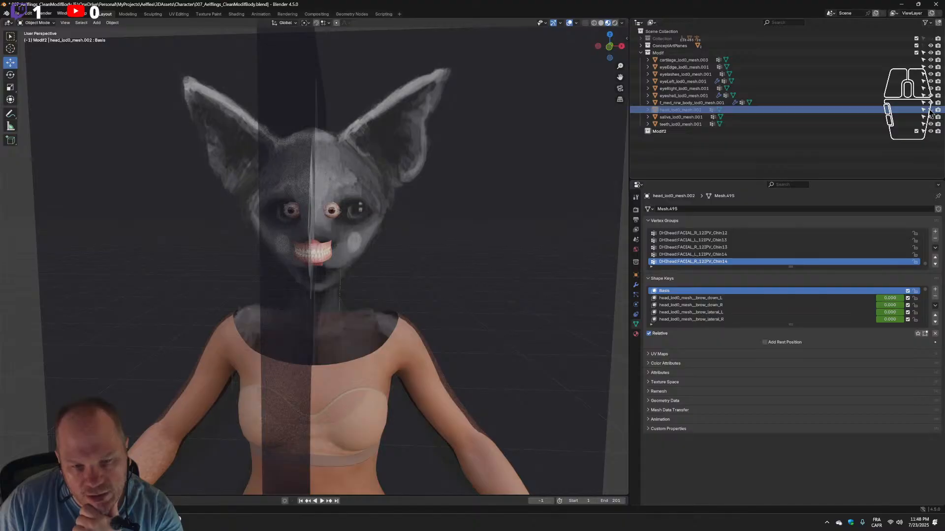
left_click(930, 110)
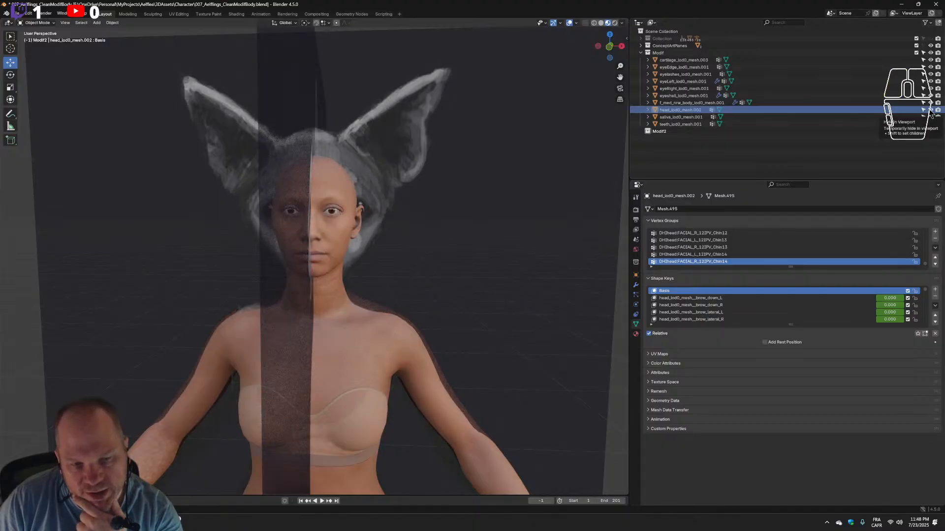
left_click(930, 110)
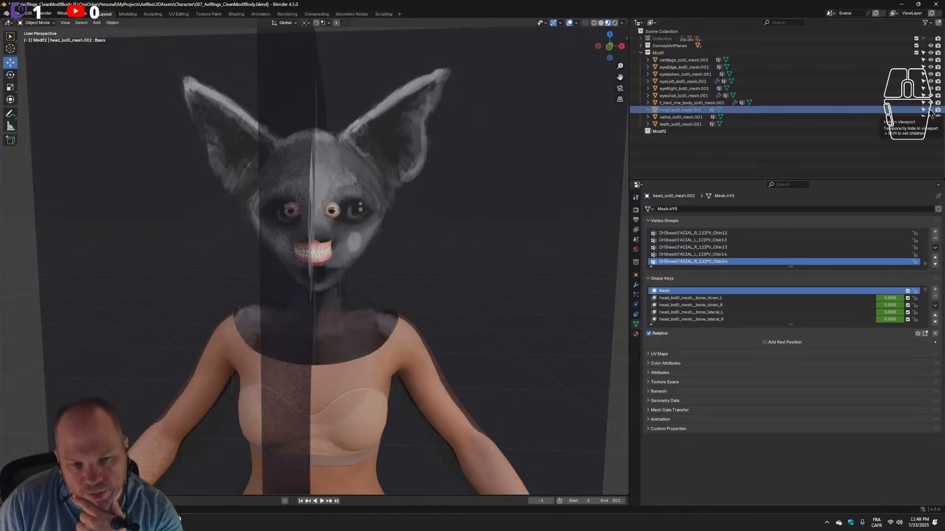
left_click(931, 109)
left_click(931, 109)
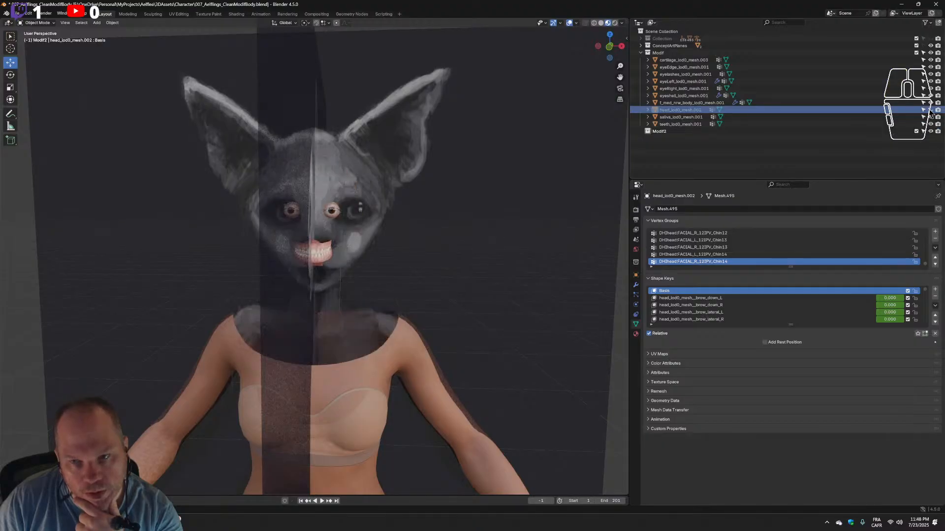
left_click(930, 110)
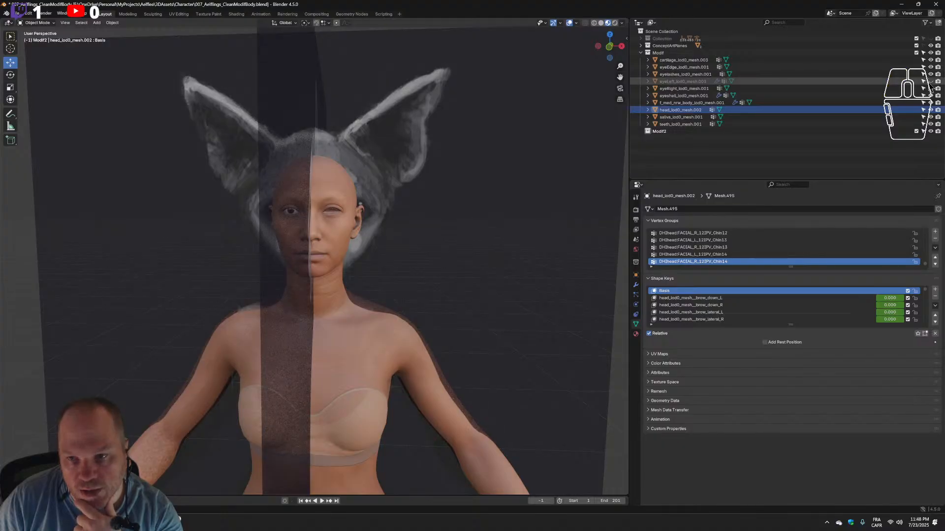
Examine the head and eye area up close from both sides against the concept art planes.
scroll(353, 241, "up", 7)
middle_click_drag(287, 152, 319, 172)
scroll(334, 161, "up", 4)
middle_click_drag(379, 149, 361, 298)
scroll(385, 161, "up", 2)
scroll(399, 274, "down", 2)
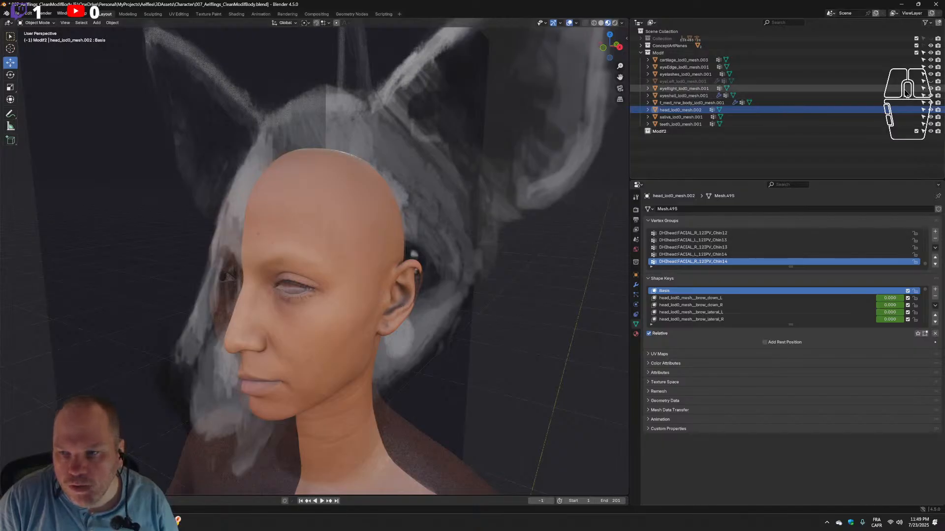
mouse_move(295, 265)
middle_mouse_down()
mouse_move(329, 246)
mouse_move(344, 270)
mouse_move(395, 273)
mouse_move(400, 258)
mouse_move(344, 252)
mouse_move(340, 259)
mouse_move(430, 263)
mouse_move(399, 289)
mouse_move(400, 311)
mouse_move(406, 276)
mouse_move(394, 272)
middle_mouse_up()
scroll(380, 276, "up", 3)
Adjust the rotation of the environment lighting in the viewport shading settings.
left_click(622, 23)
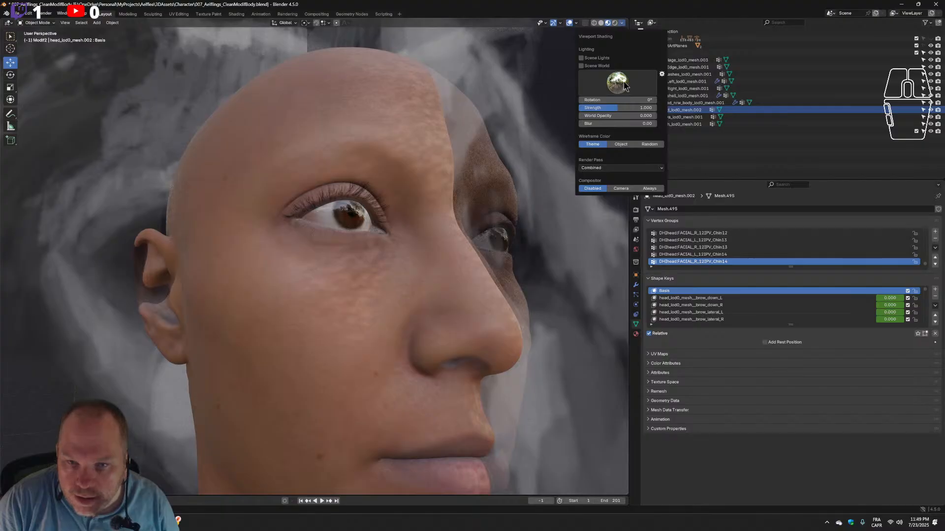
mouse_move(618, 98)
left_mouse_down()
mouse_move(638, 99)
mouse_move(627, 98)
left_mouse_up()
scroll(501, 133, "down", 2)
scroll(502, 133, "down", 2)
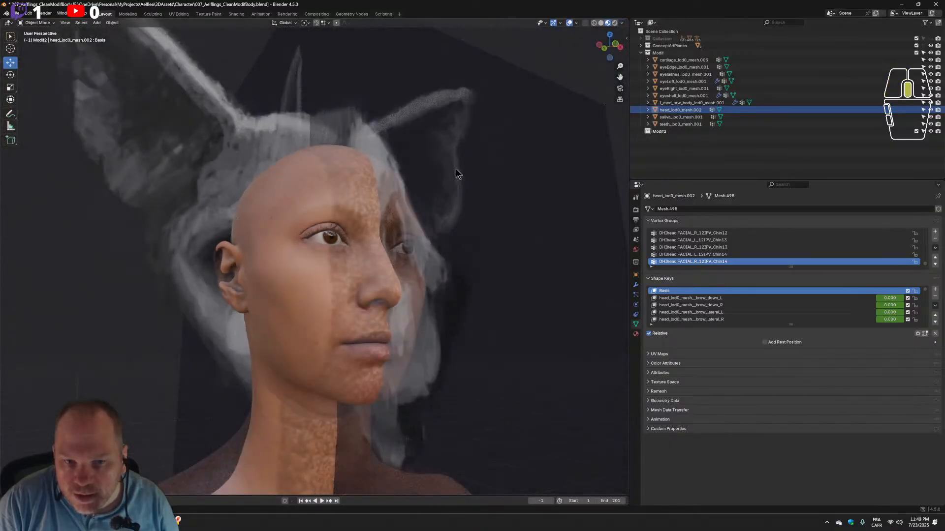
Inspect the head from the front and above, briefly hiding and showing the ConceptArtPlanes collection.
middle_click_drag(456, 170, 501, 219)
middle_click_drag(549, 180, 480, 161)
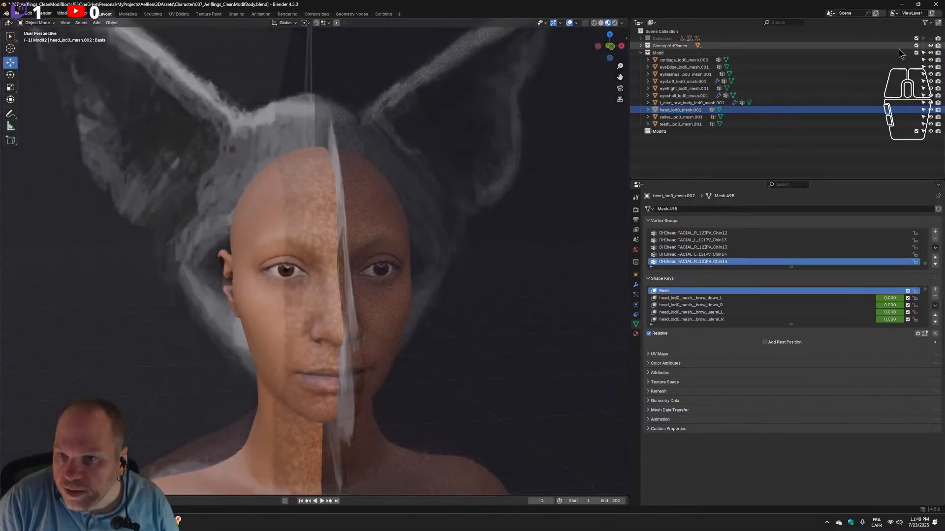
left_click(930, 46)
left_click(930, 45)
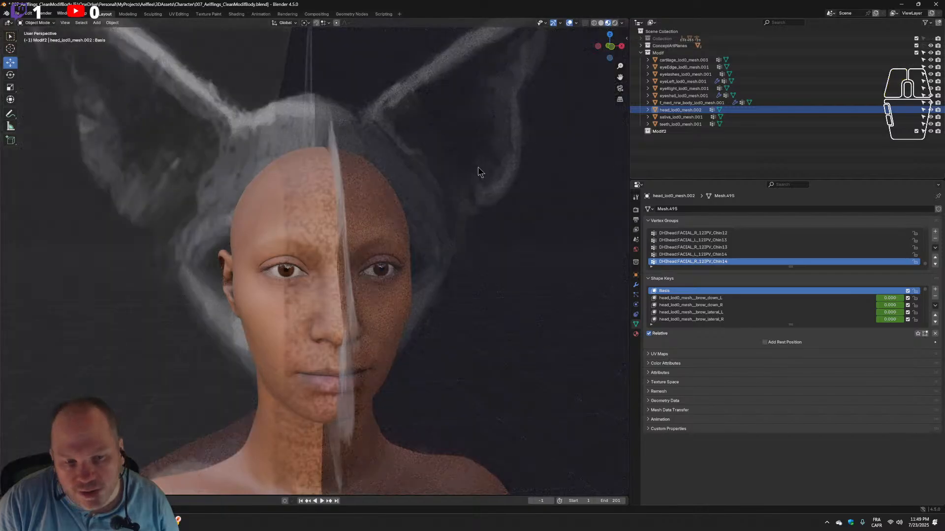
middle_click_drag(478, 171, 465, 241)
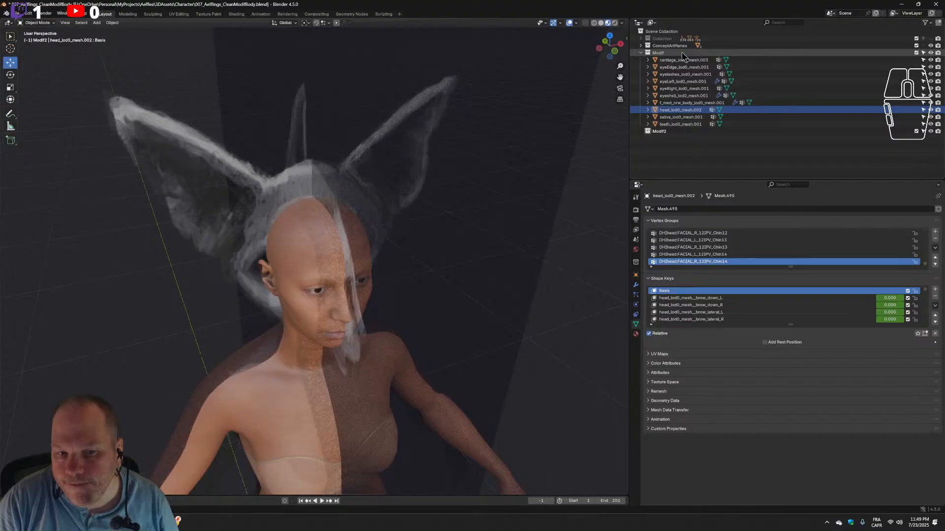
Examine the head and upper body against the concept art planes from the front and at an angle, near and far.
middle_click_drag(574, 211, 354, 386)
scroll(347, 385, "up", 3)
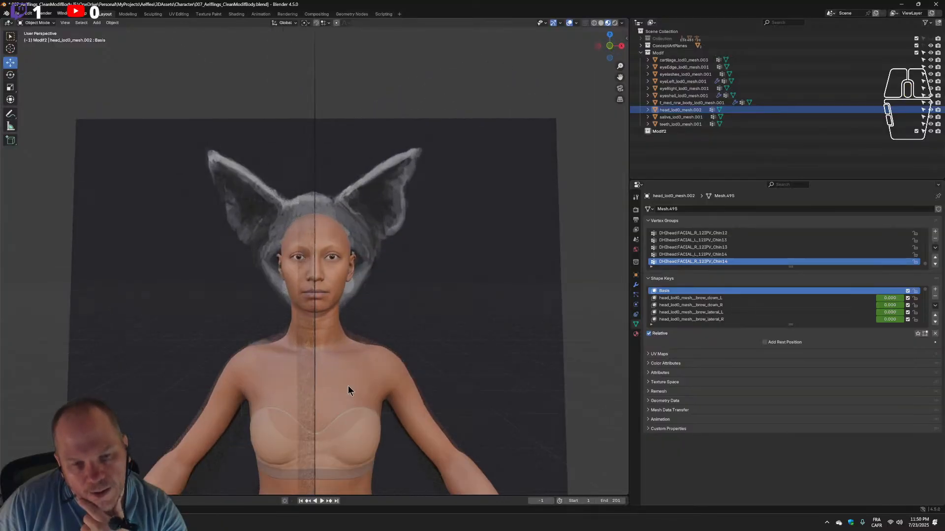
scroll(342, 362, "up", 2)
scroll(341, 357, "up", 3)
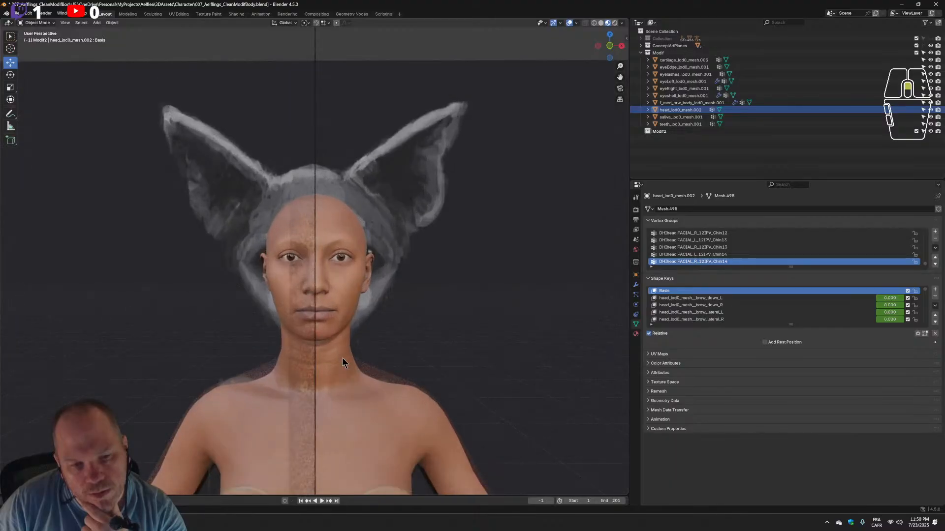
scroll(338, 363, "down", 5)
scroll(337, 363, "up", 6)
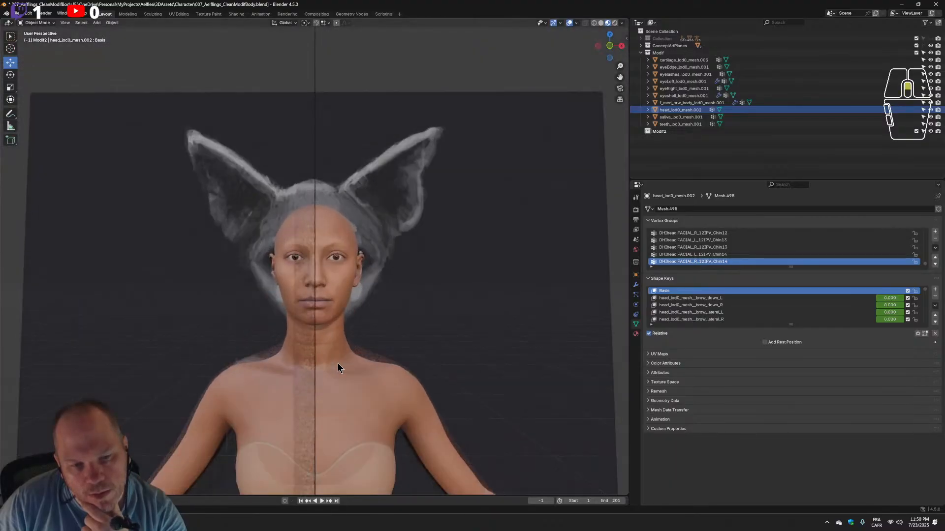
scroll(338, 368, "down", 6)
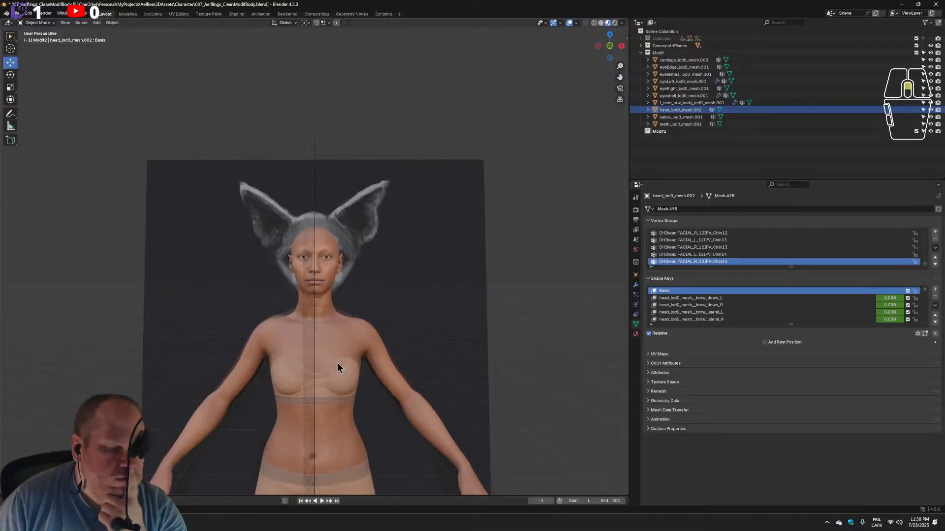
mouse_move(305, 334)
middle_mouse_down()
mouse_move(388, 327)
mouse_move(363, 344)
mouse_move(315, 347)
mouse_move(261, 331)
mouse_move(202, 341)
mouse_move(314, 344)
middle_mouse_up()
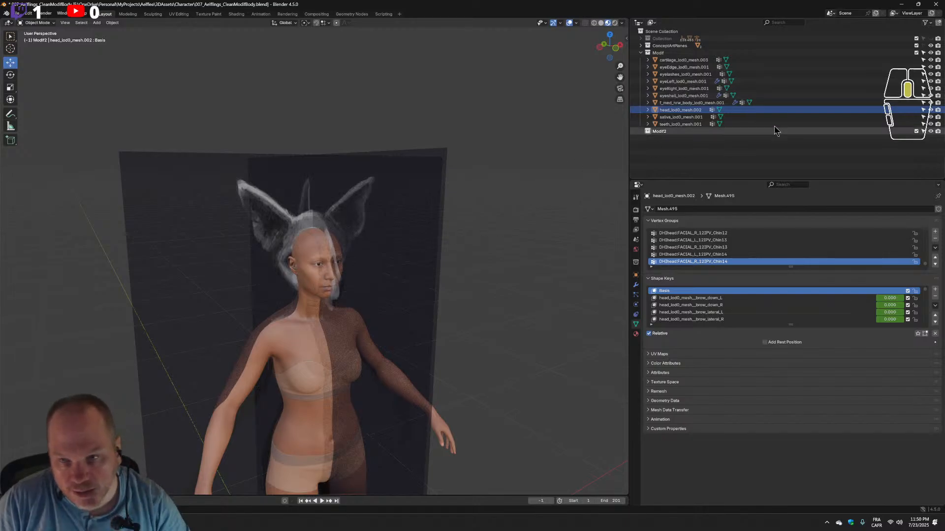
Rename the Modif collection as TODO and the Modif2 collection as DOING.
double_click(669, 55)
type("T")
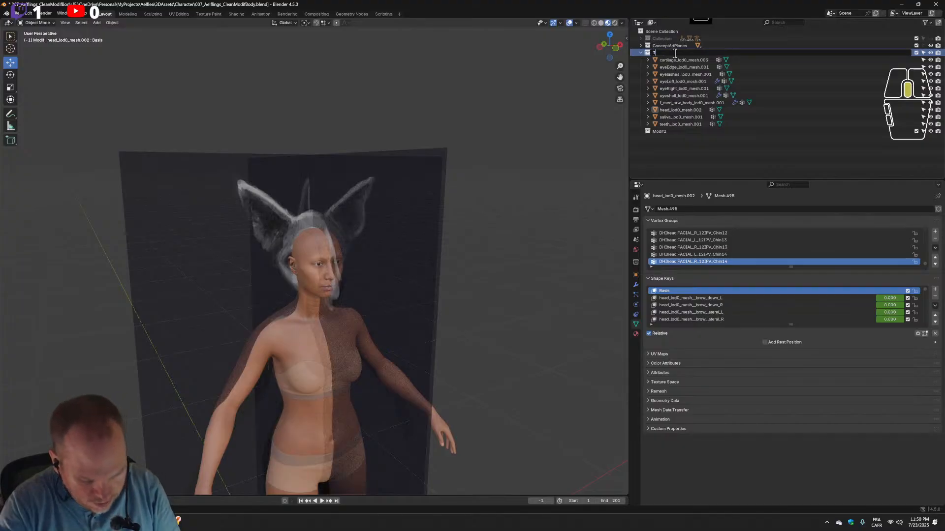
type("ODO")
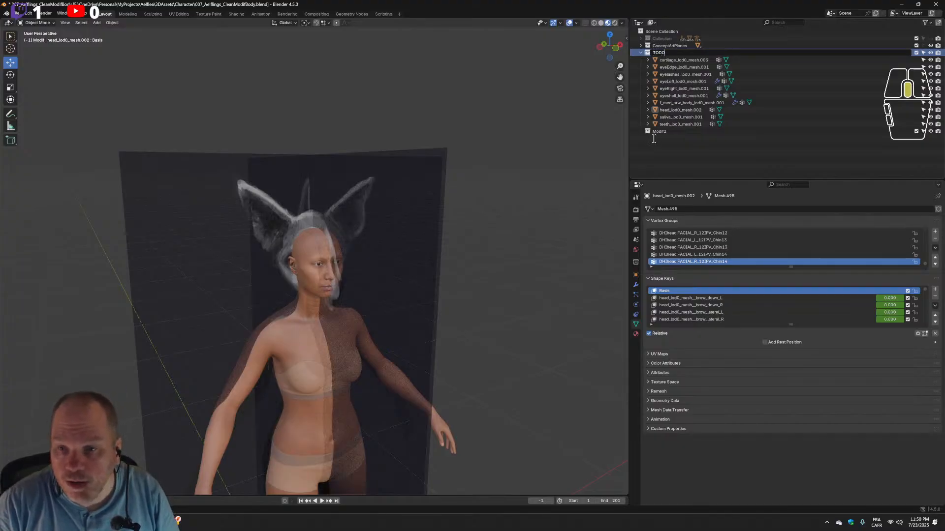
double_click(658, 131)
type("D")
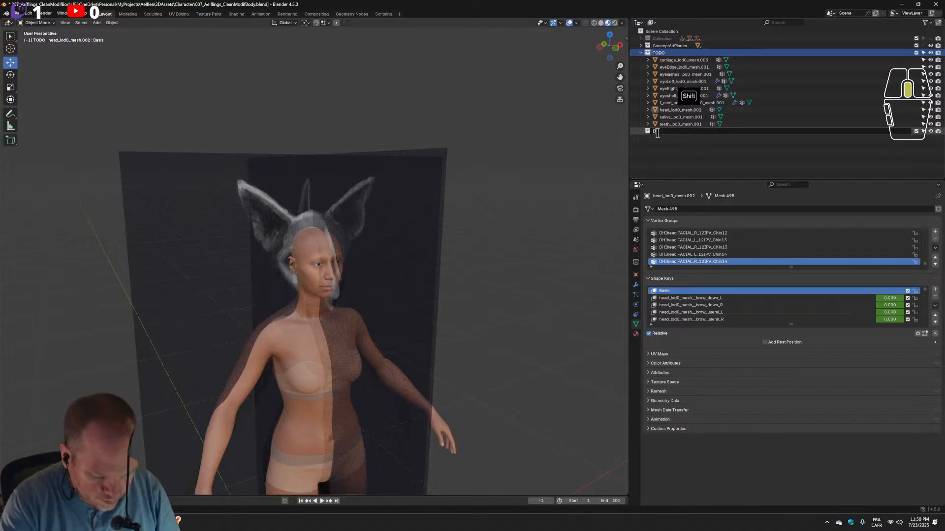
type("HING")
key("Return")
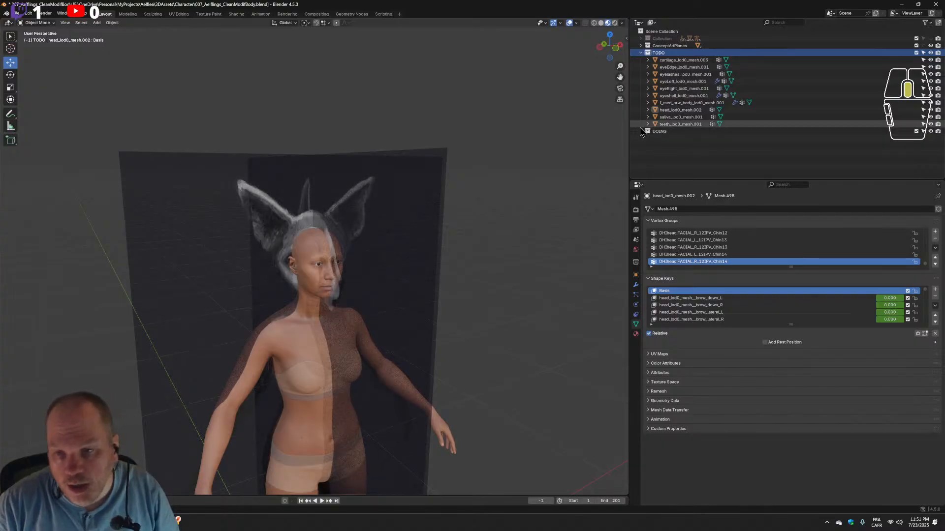
Add a collection named DONE at scene level below DOING, and save the file.
right_click(668, 145)
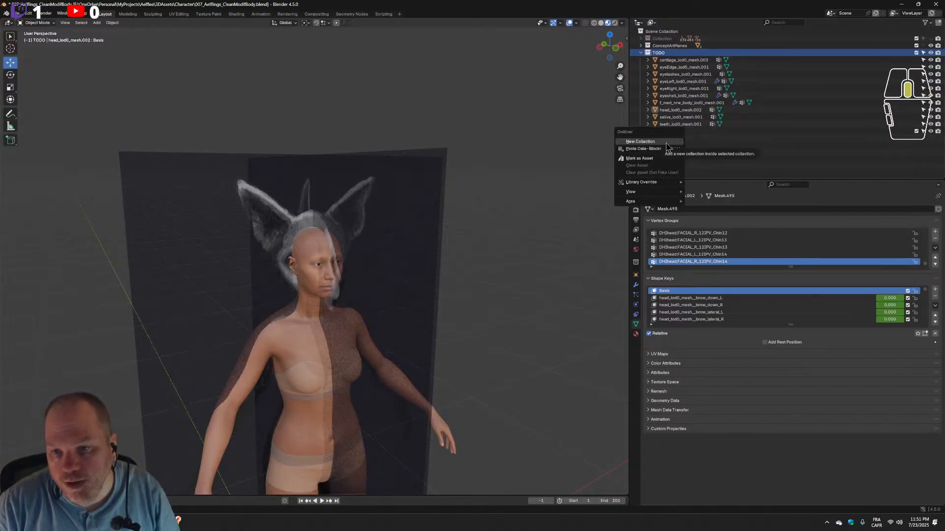
left_click(666, 144)
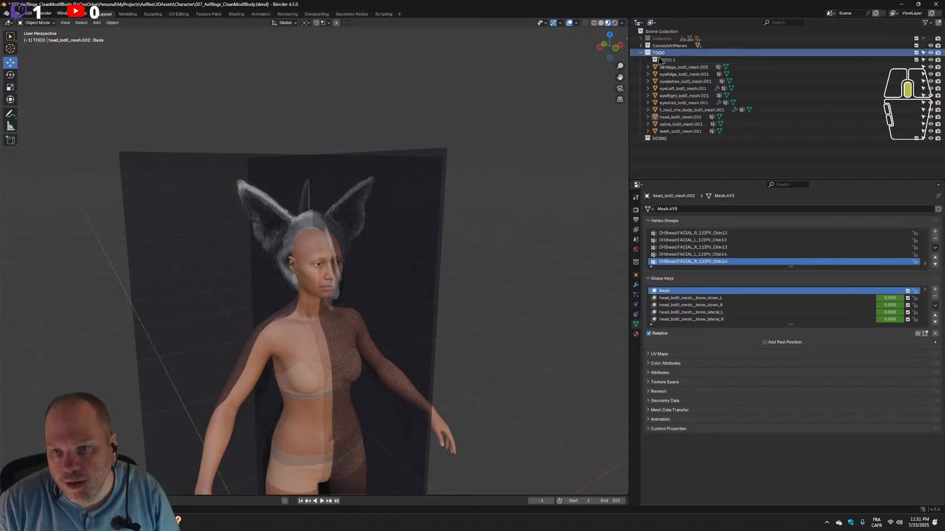
left_click_drag(659, 60, 664, 133)
left_click_drag(661, 39, 660, 145)
double_click(661, 140)
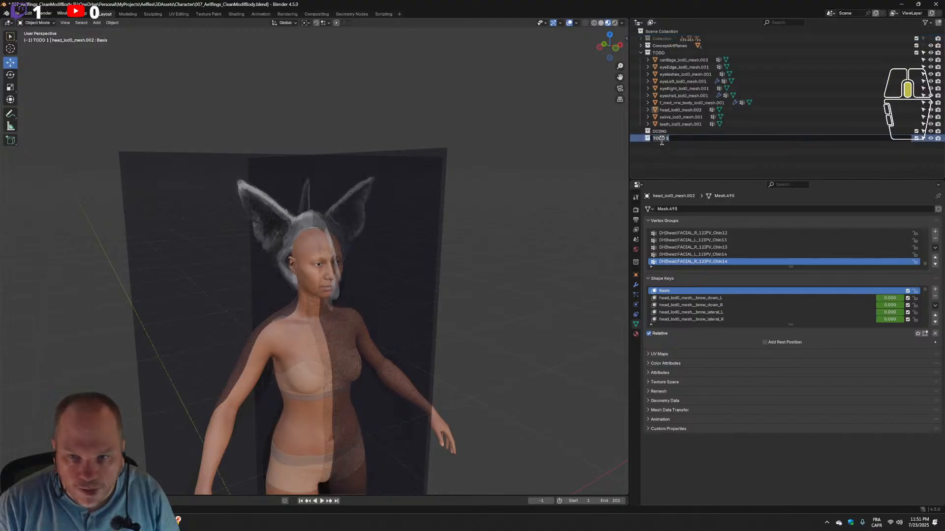
type("DONE")
key("Return")
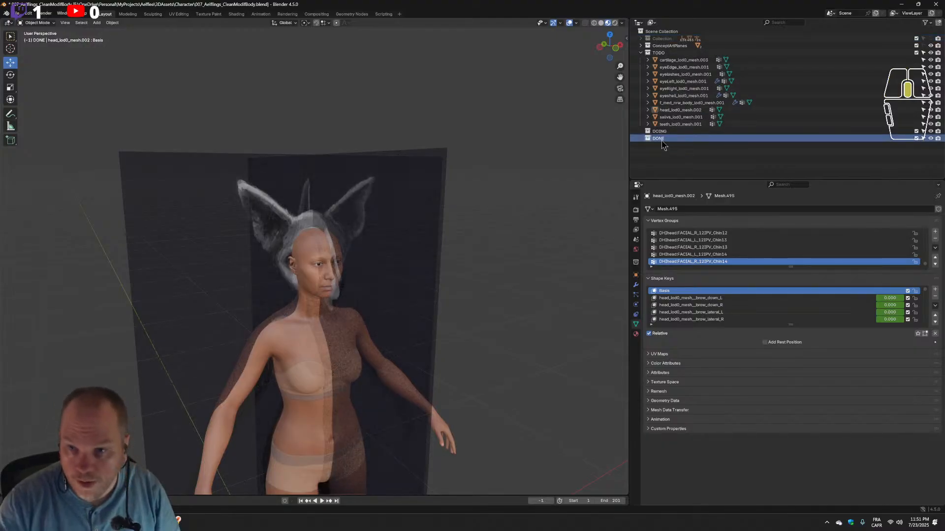
key("ctrl+s")
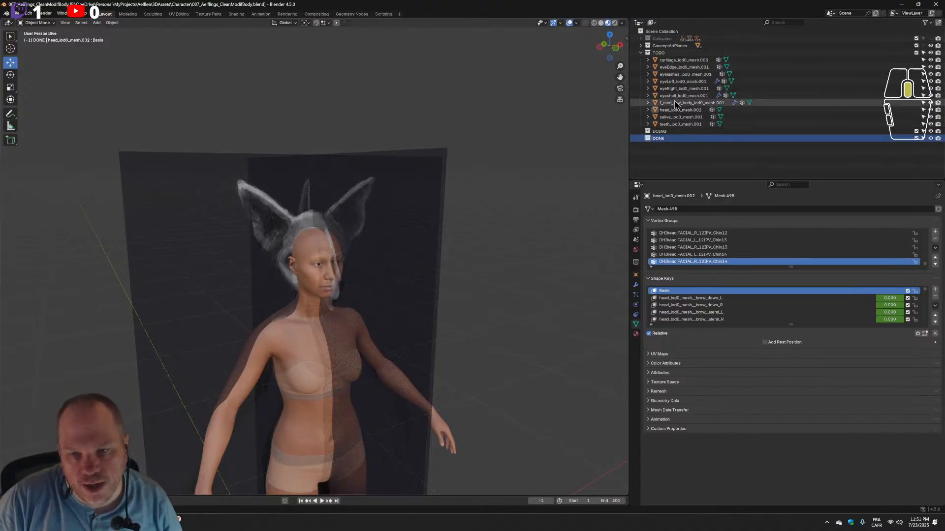
Check which parts of the figure the cartilage, eye edge, eyelash and other meshes in TODO correspond to.
left_click(681, 67)
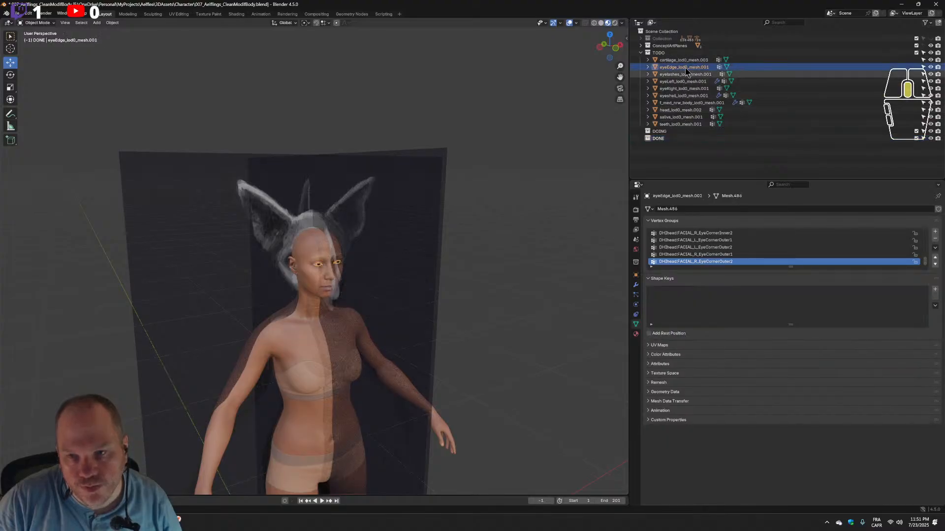
scroll(359, 285, "up", 3)
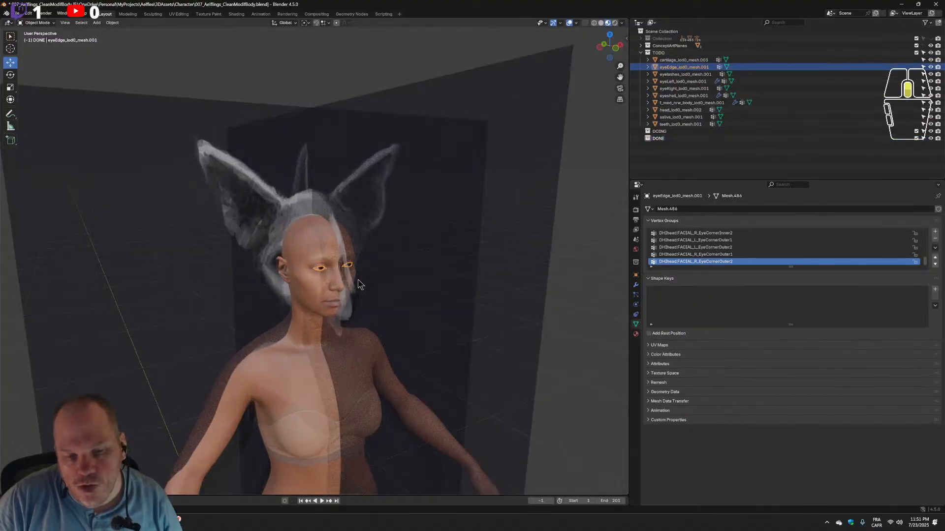
left_click(683, 59)
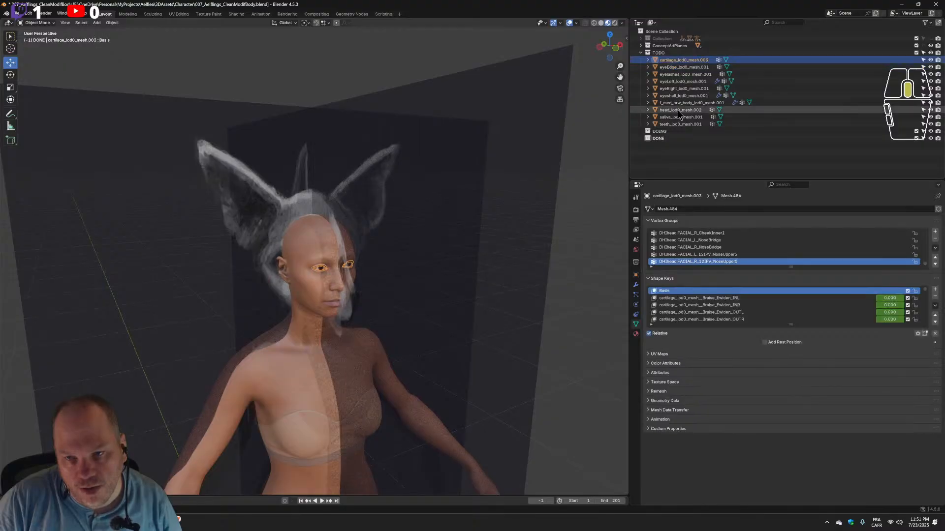
left_click(682, 124, "shift")
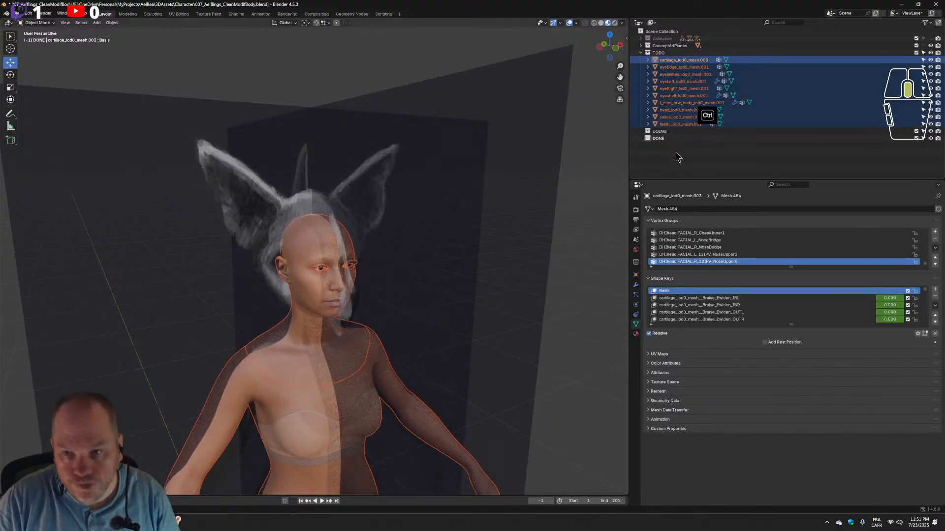
key("ctrl")
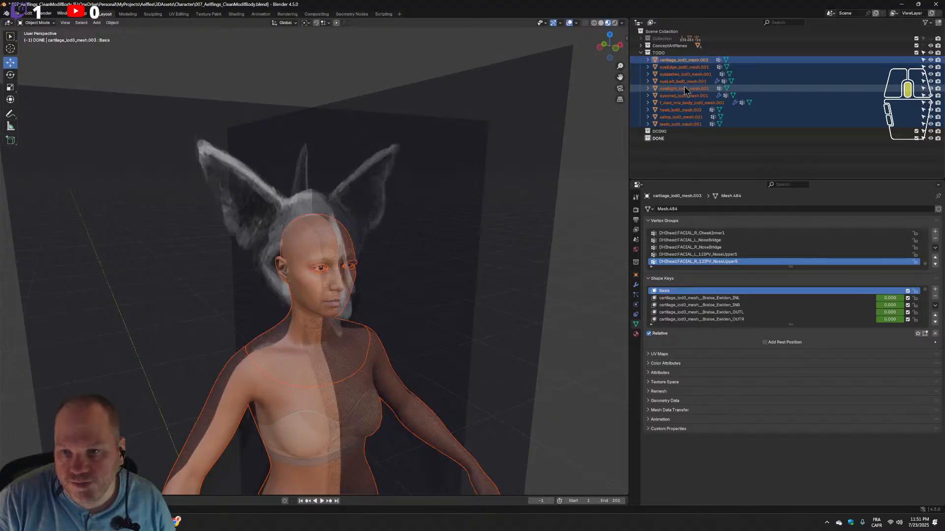
left_click(698, 61)
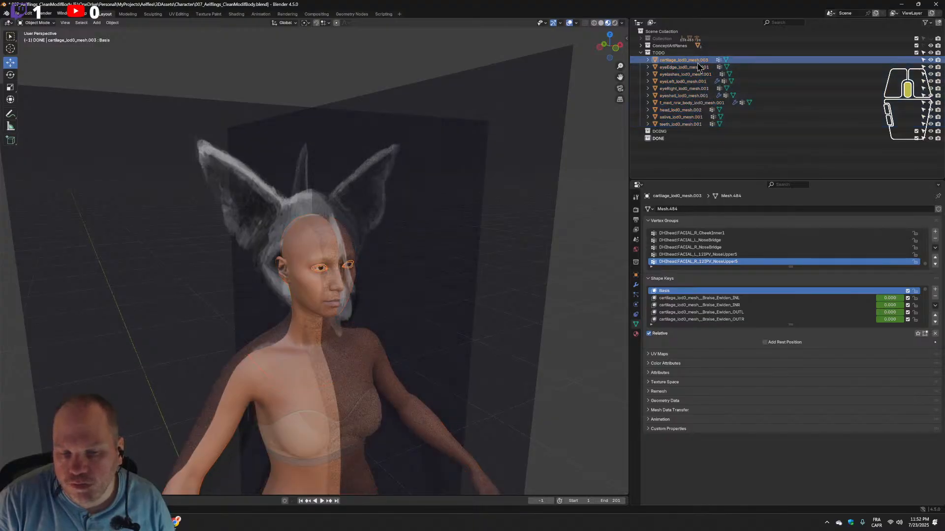
left_click(698, 68)
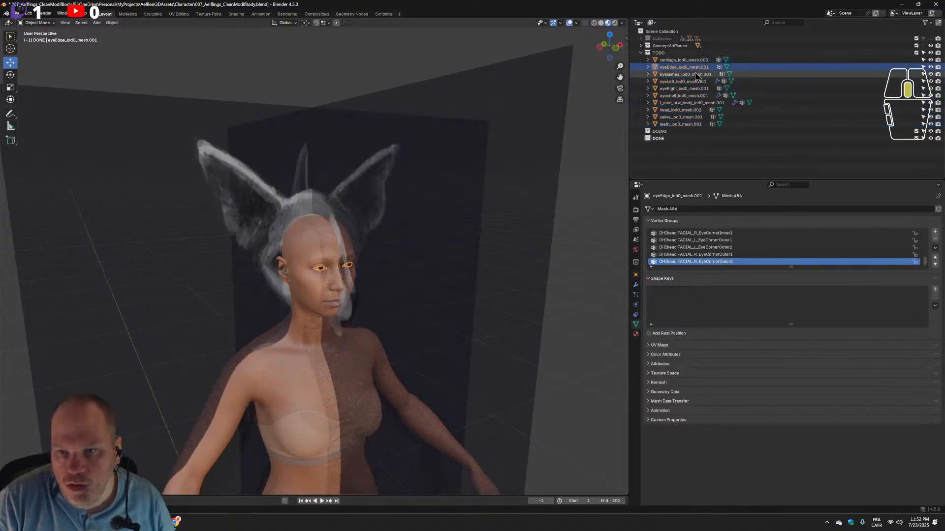
left_click(695, 75)
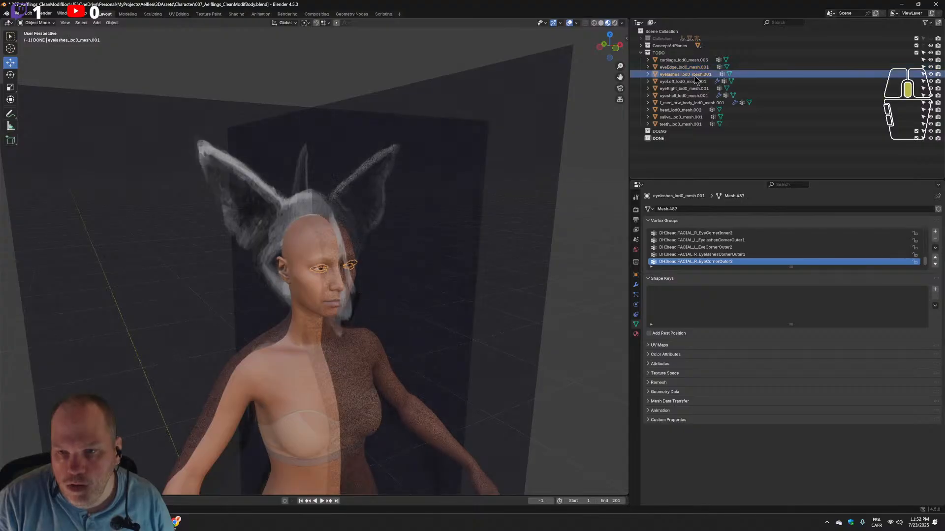
Try to copy eyeLeft_lod0_mesh.001 and eyeRight_lod0_mesh.001 from TODO into the DOING collection.
left_click(694, 82)
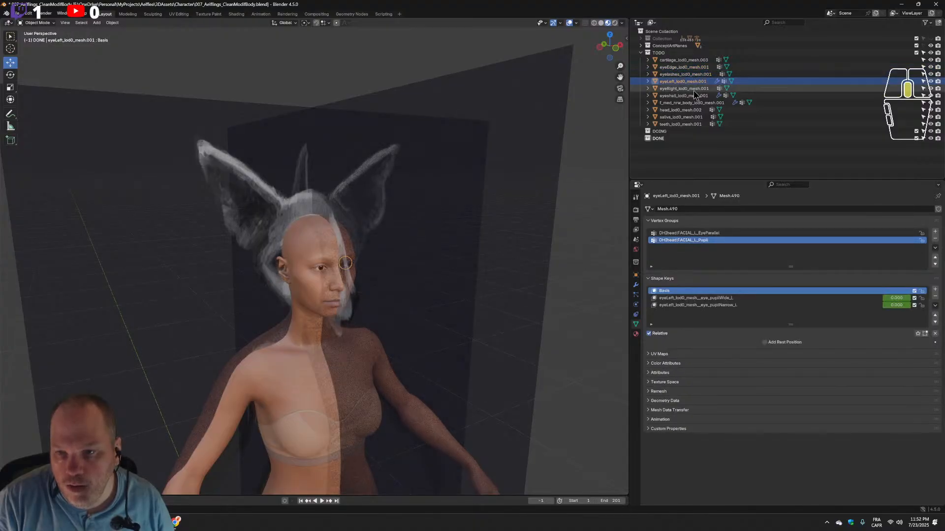
left_click(699, 90, "shift")
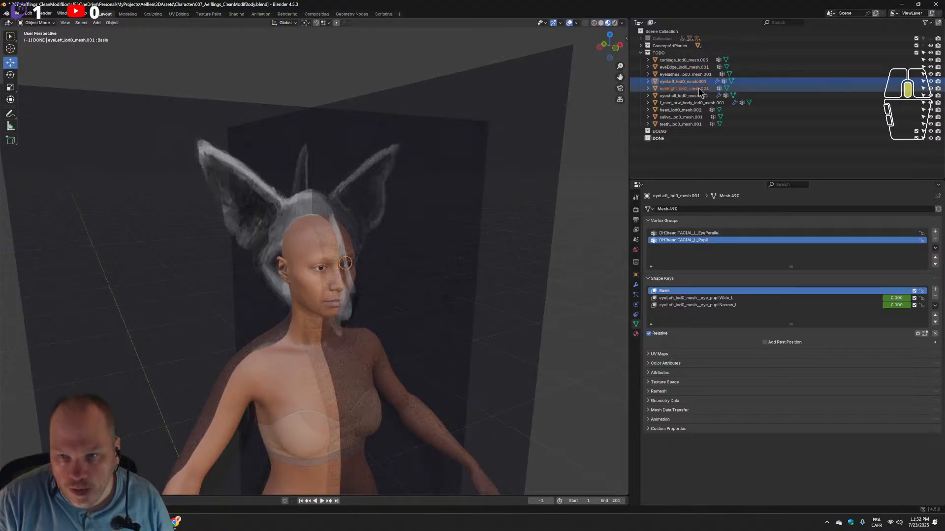
key("ctrl+c")
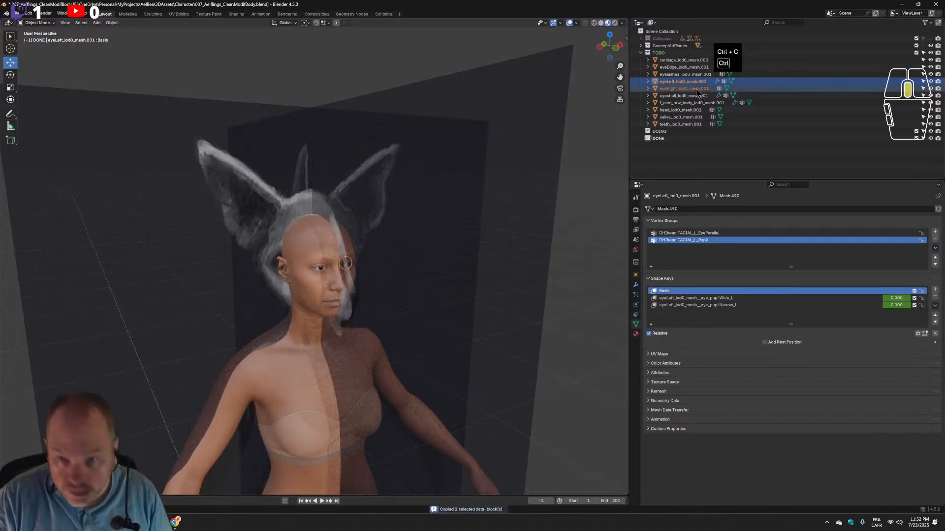
left_click(667, 132)
key("ctrl+v")
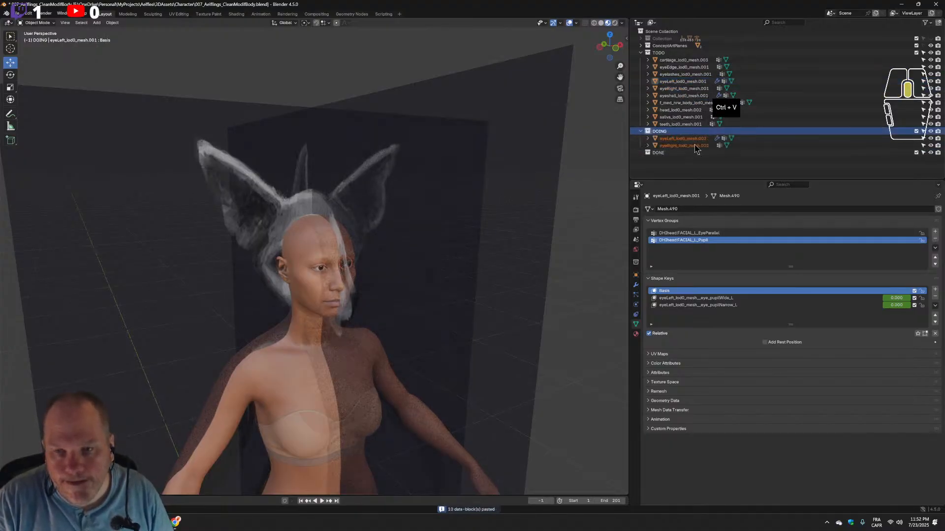
left_click(677, 61)
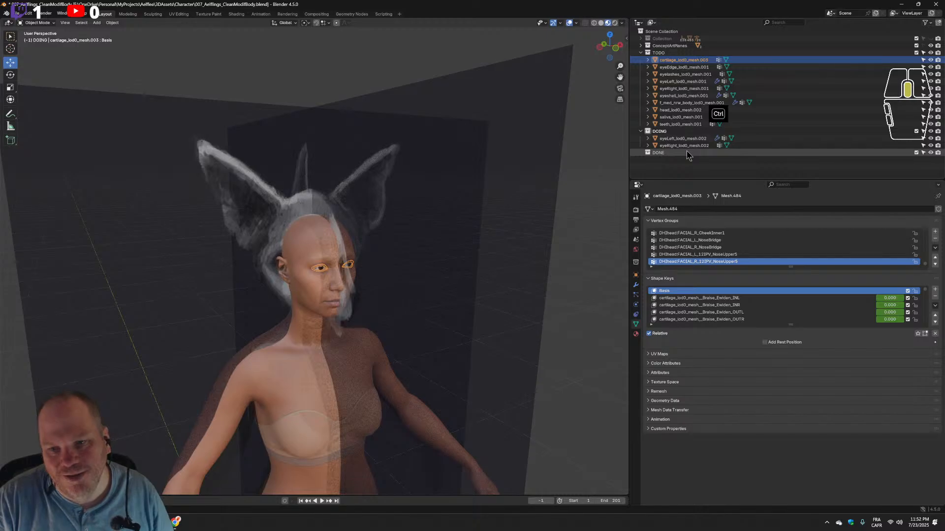
key("ctrl+z")
key("ctrl+z")
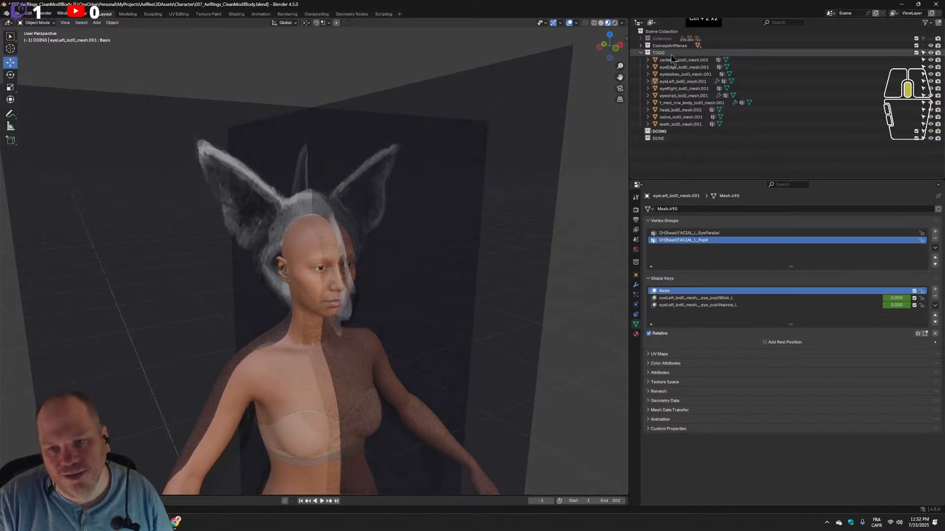
Copy all the meshes in TODO, from cartilage to teeth, into the DOING collection.
left_click(682, 60)
left_click(686, 125, "shift")
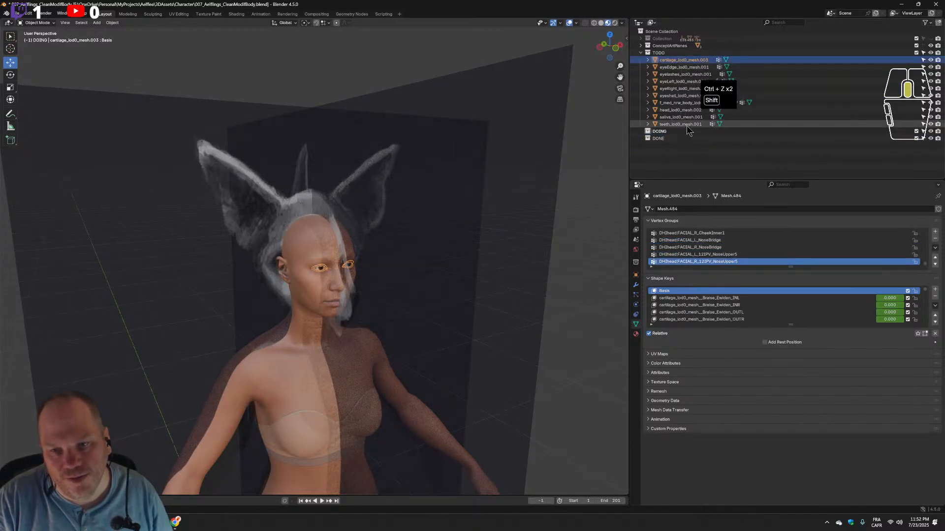
key("ctrl+c")
left_click(688, 132)
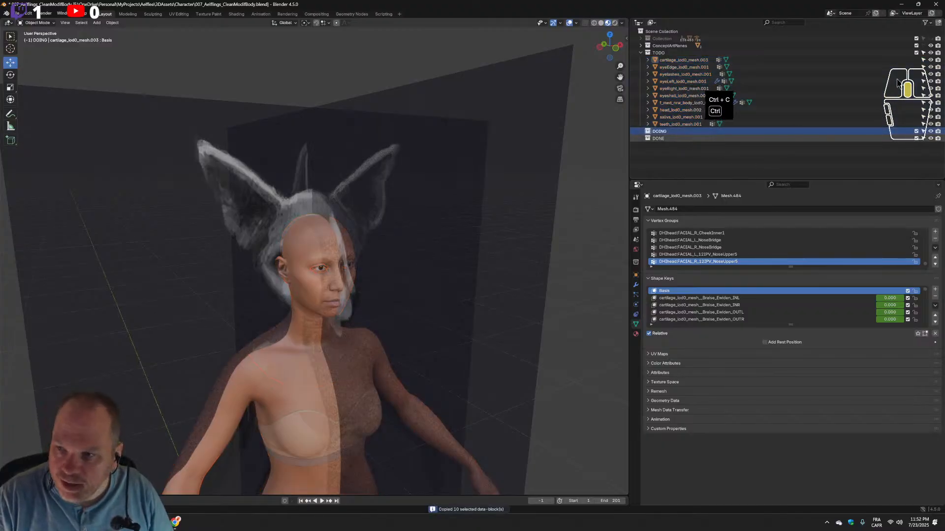
key("ctrl+v")
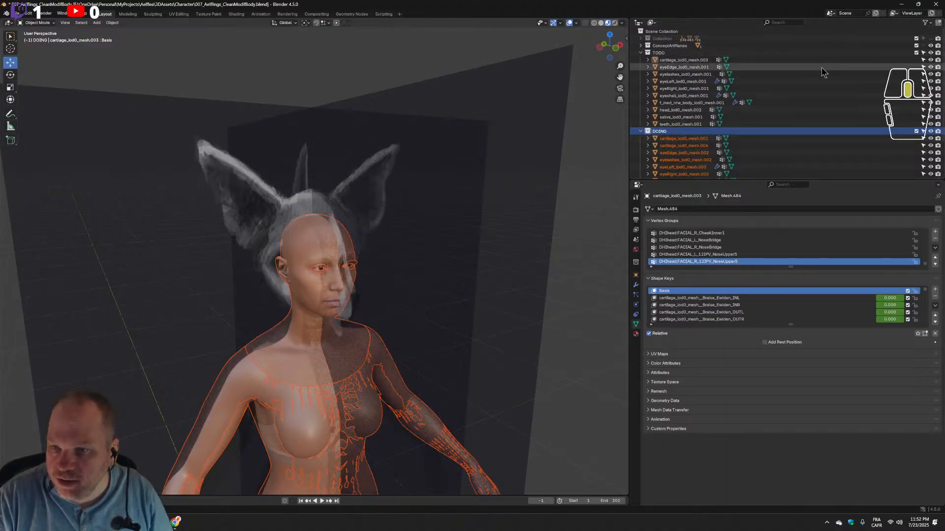
Rename the hidden original collection, named Collection, as InitialMesh and save the file.
double_click(664, 39)
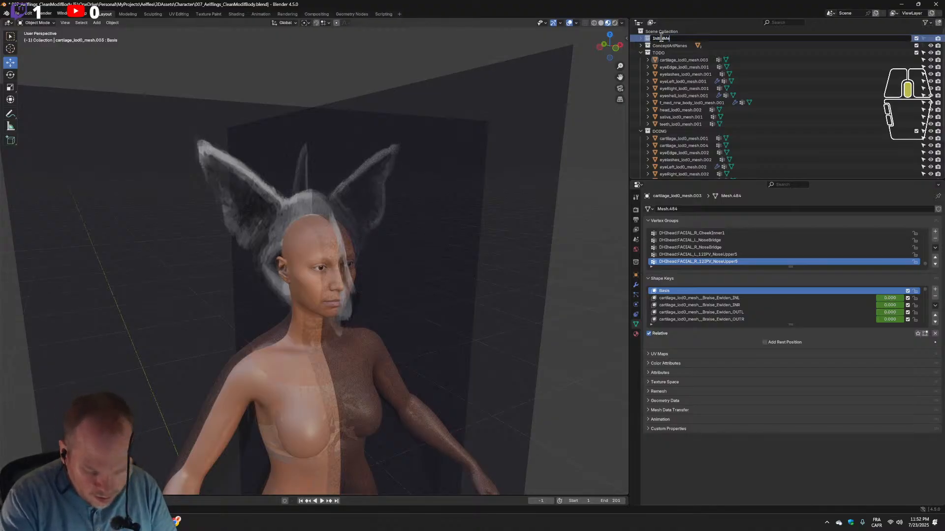
key("Return")
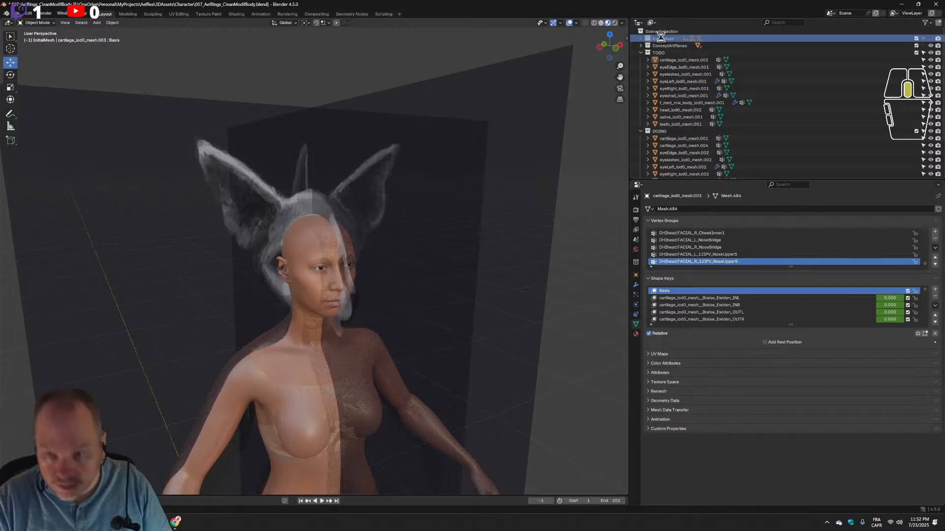
key("ctrl+s")
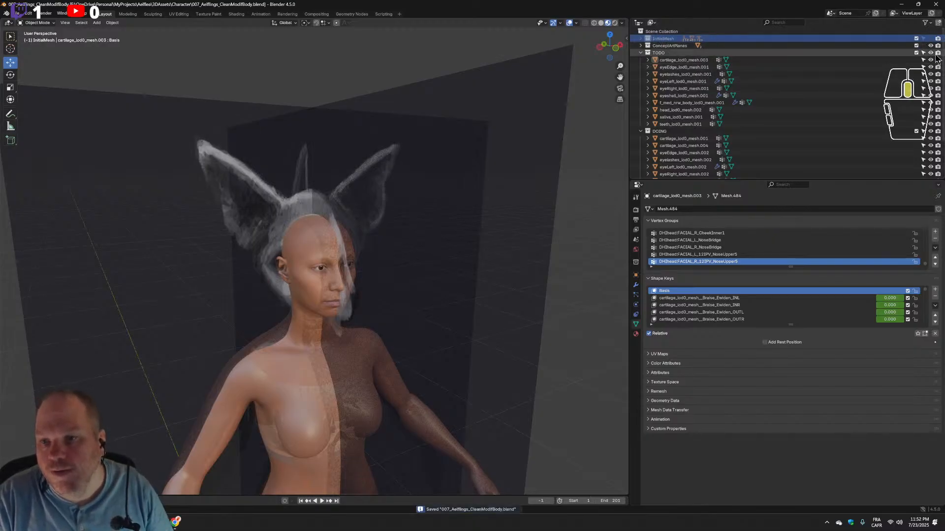
Hide the TODO collection in the viewport.
left_click(930, 53)
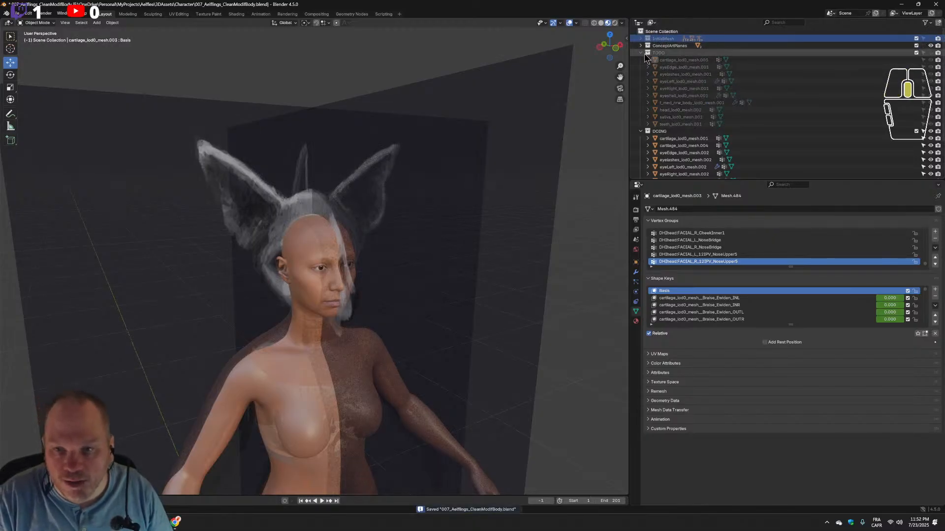
Collapse the TODO collection in the outliner and save the file.
left_click(640, 52)
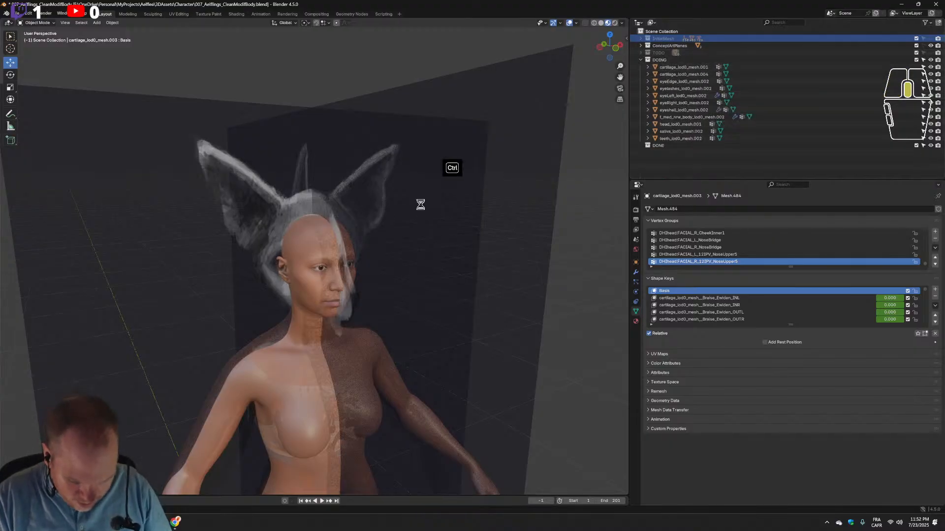
key("ctrl+s")
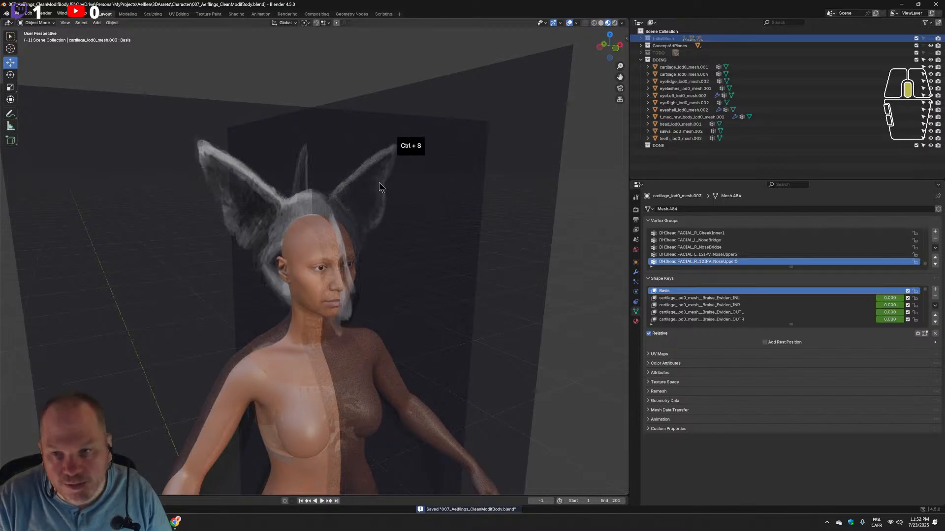
Select head_lod0_mesh.001, compare its profile with the concept art in the right orthographic view, and save the file.
middle_click_drag(394, 209, 341, 249)
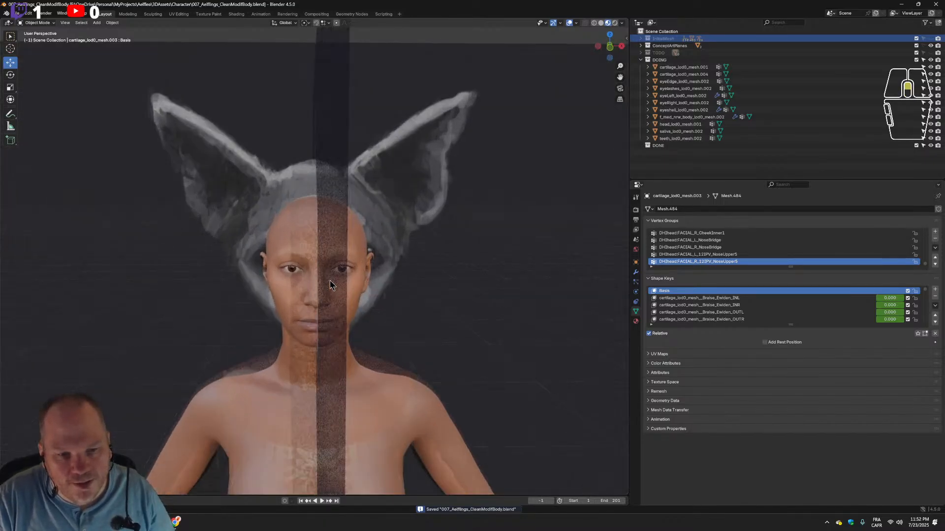
mouse_move(330, 280)
middle_mouse_down()
mouse_move(354, 287)
mouse_move(358, 277)
mouse_move(364, 366)
mouse_move(420, 324)
mouse_move(350, 333)
mouse_move(259, 295)
middle_mouse_up()
left_click(338, 378)
scroll(401, 332, "up", 2)
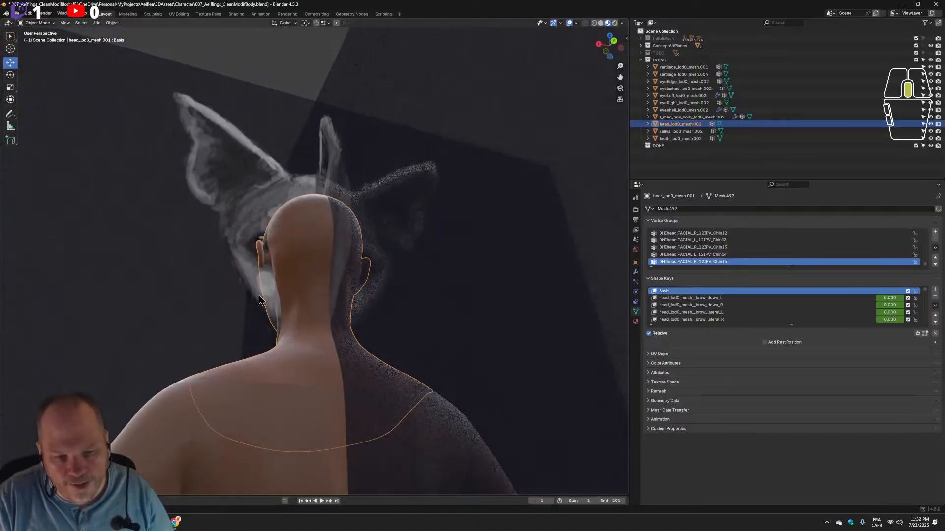
middle_click_drag(273, 387, 375, 404)
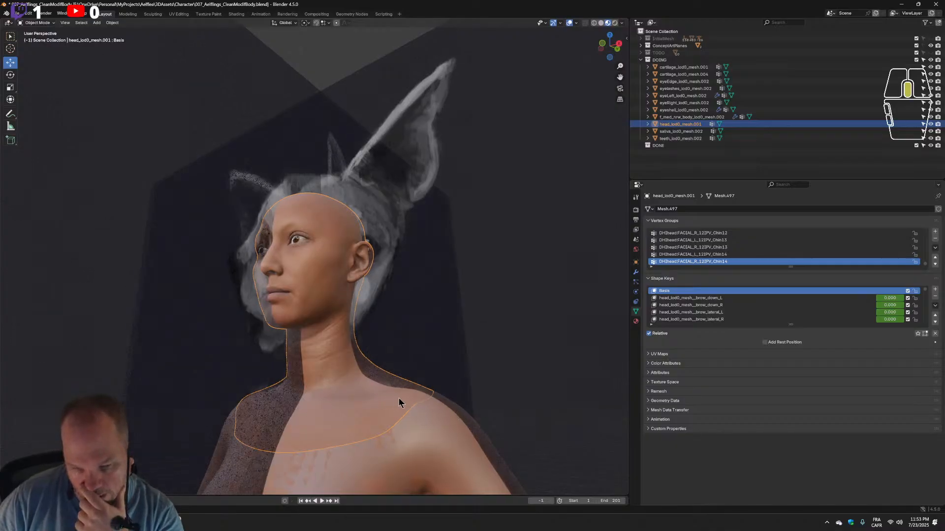
middle_click_drag(400, 396, 382, 405)
middle_click_drag(348, 432, 327, 385)
scroll(329, 382, "up", 1)
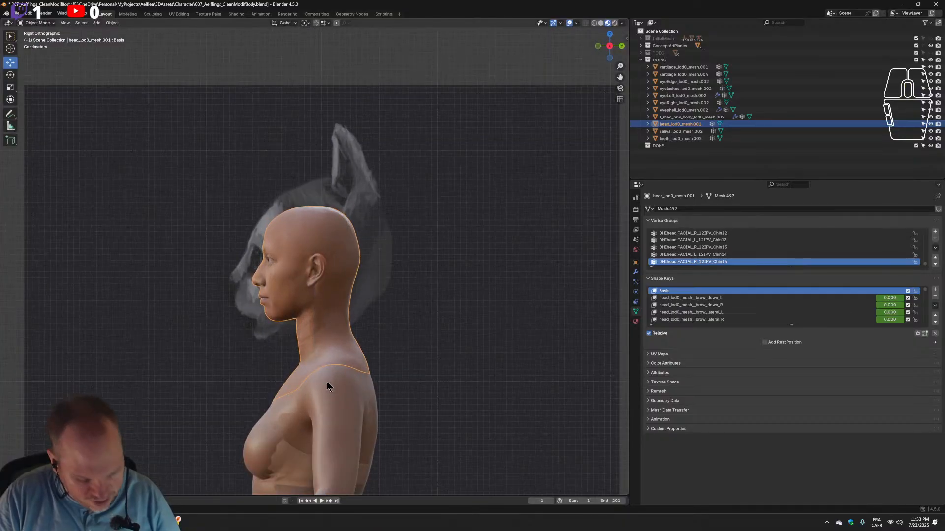
key("ctrl+s")
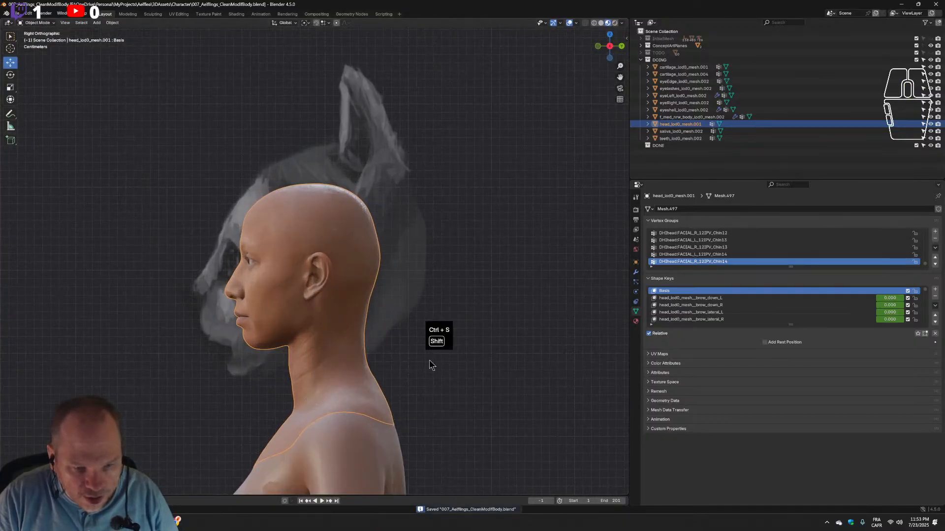
Select head_lod0_mesh.001 together with the body-shaped mesh cartilage_lod0_mesh.004.
scroll(450, 203, "up", 2)
middle_click_drag(286, 323, 326, 320)
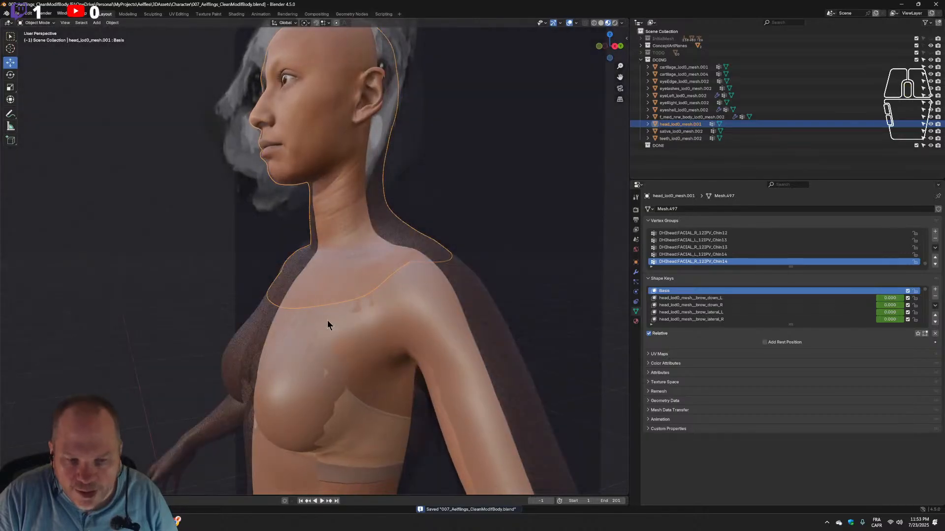
left_click(347, 332, "shift")
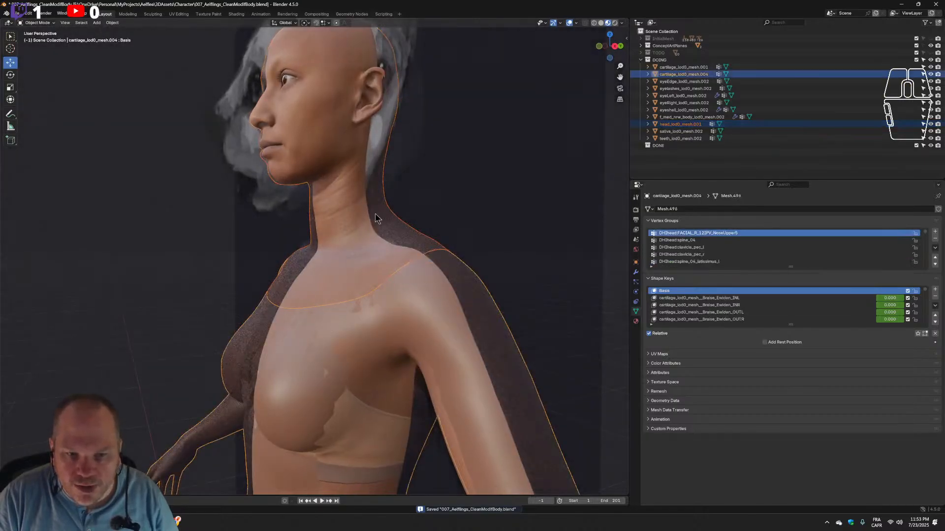
left_click(325, 262)
left_click(340, 338, "shift")
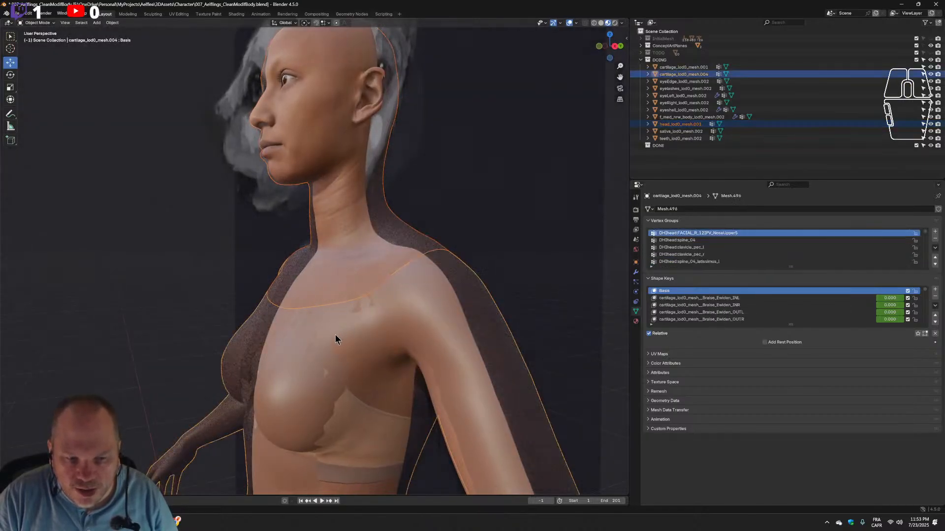
middle_click_drag(335, 335, 291, 341)
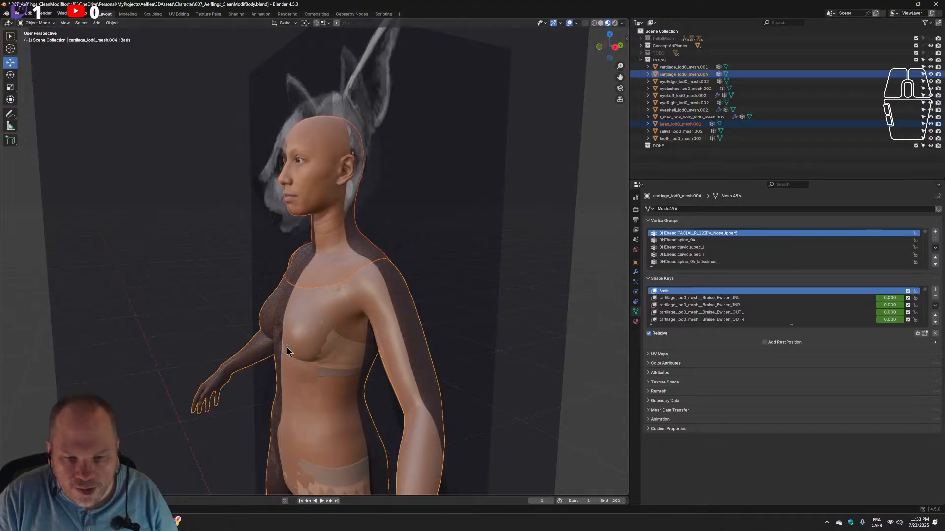
Preview the character in Rendered viewport shading and its lighting options, and return to Material Preview.
left_click(615, 23)
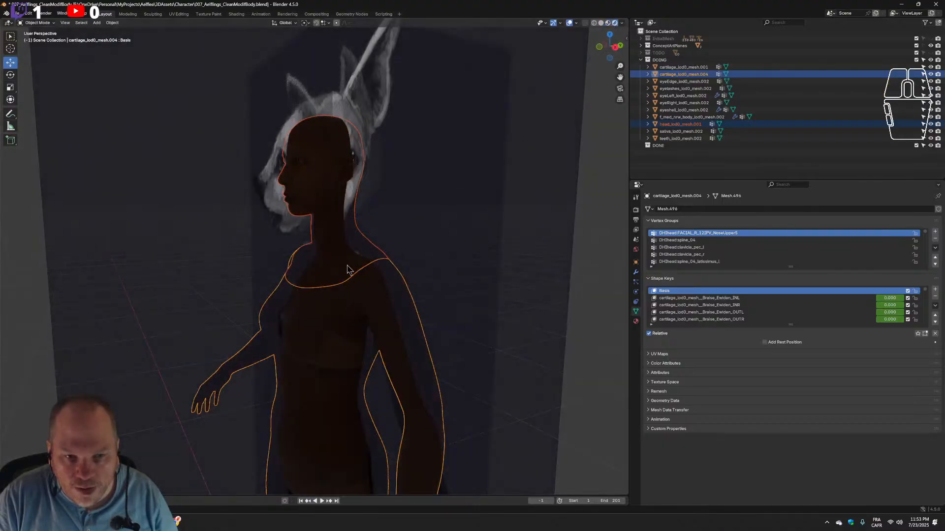
left_click(622, 23)
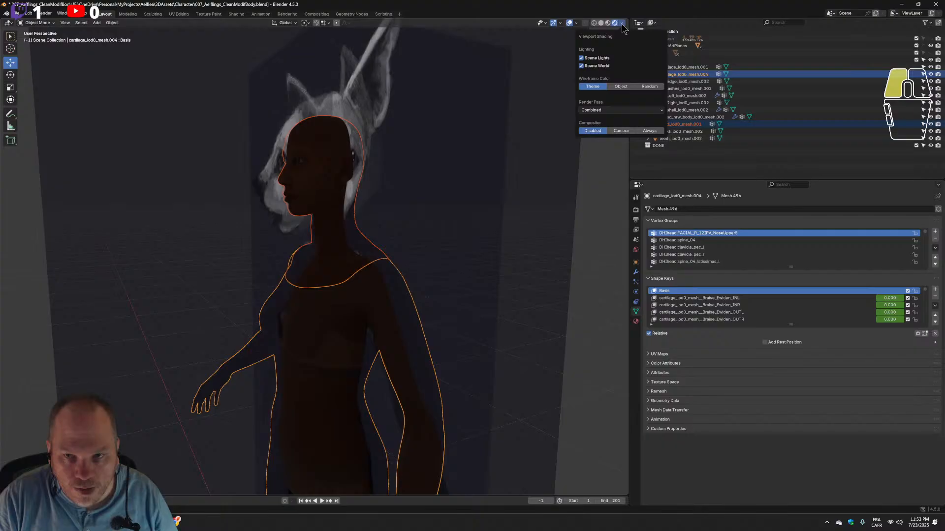
left_click(606, 66)
mouse_move(492, 154)
middle_mouse_down()
mouse_move(361, 275)
mouse_move(427, 282)
mouse_move(345, 278)
middle_mouse_up()
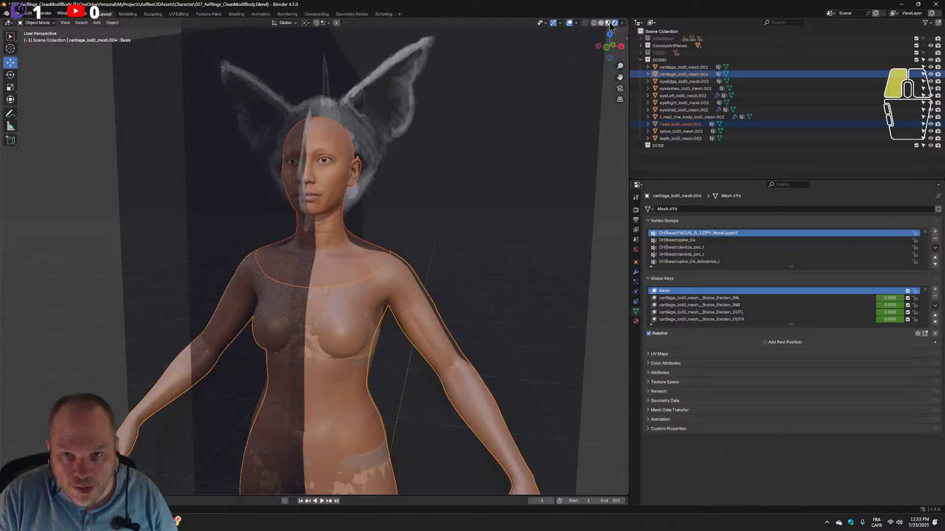
middle_click_drag(518, 162, 413, 268)
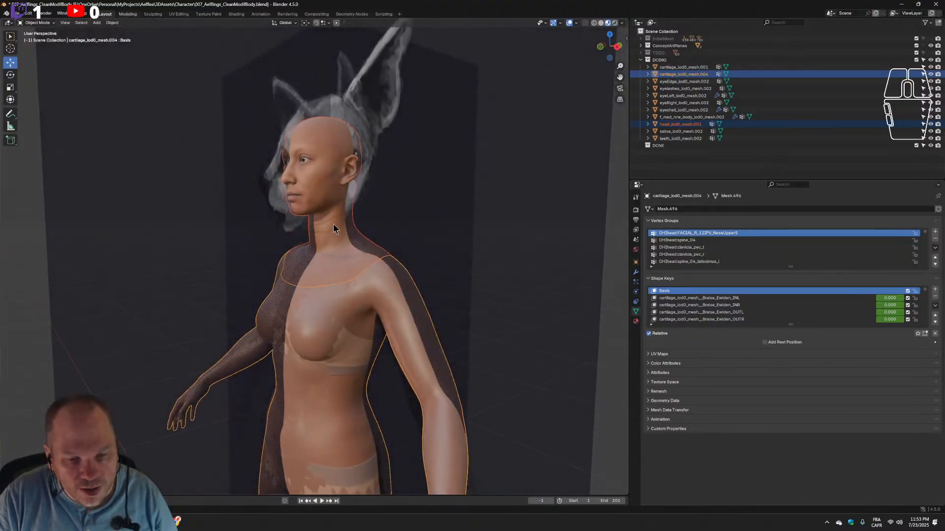
Examine the head and body topology in vertex select mode in the Modeling workspace, and return to the Layout workspace.
key("ctrl+Page_Down")
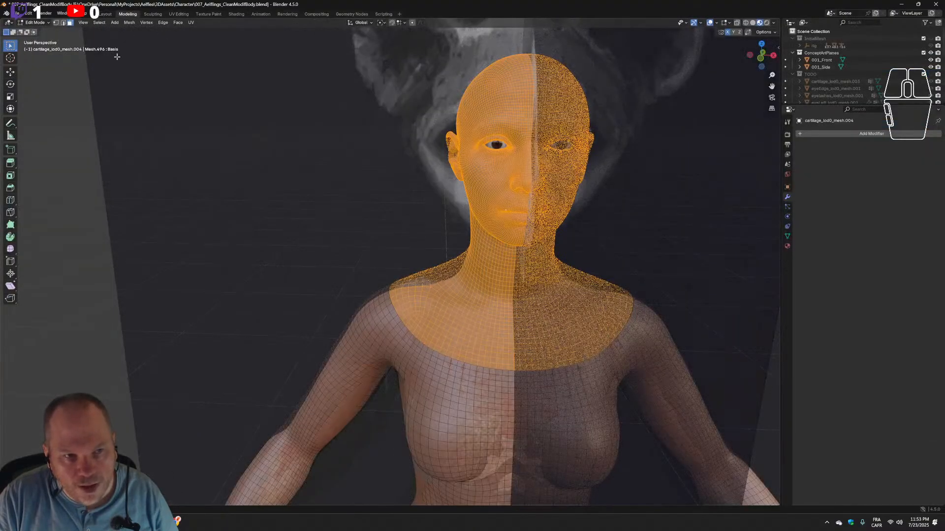
left_click(55, 23)
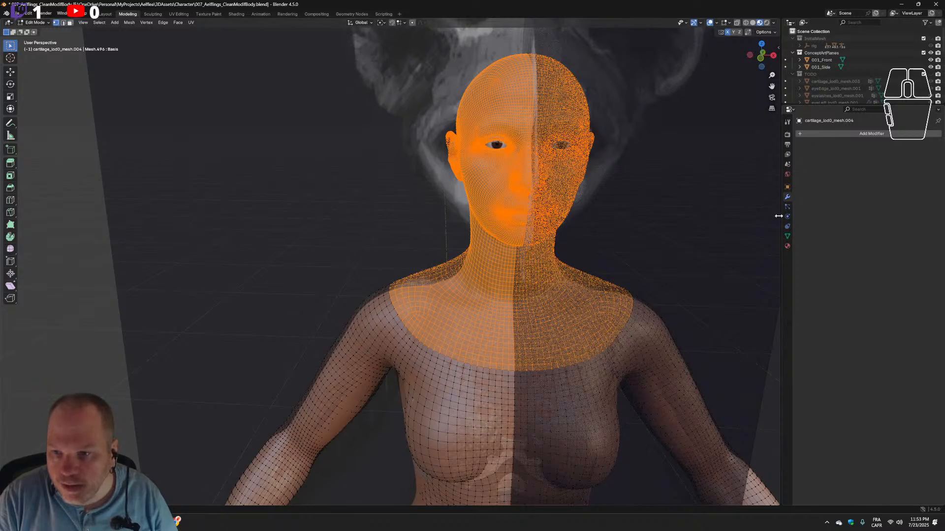
left_click(107, 14)
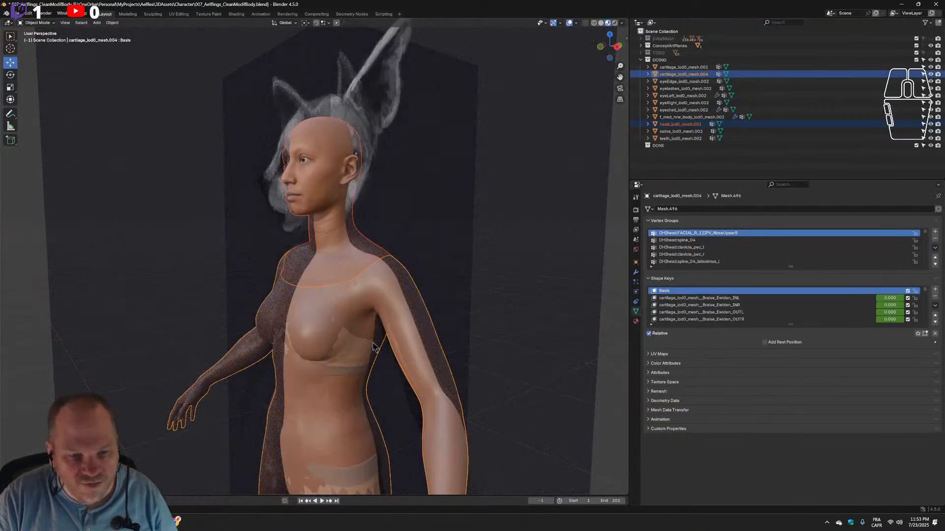
Add a Multiresolution modifier to only the body-shaped mesh cartilage_lod0_mesh.004 and try to unsubdivide it.
key("alt+a")
left_click(405, 277)
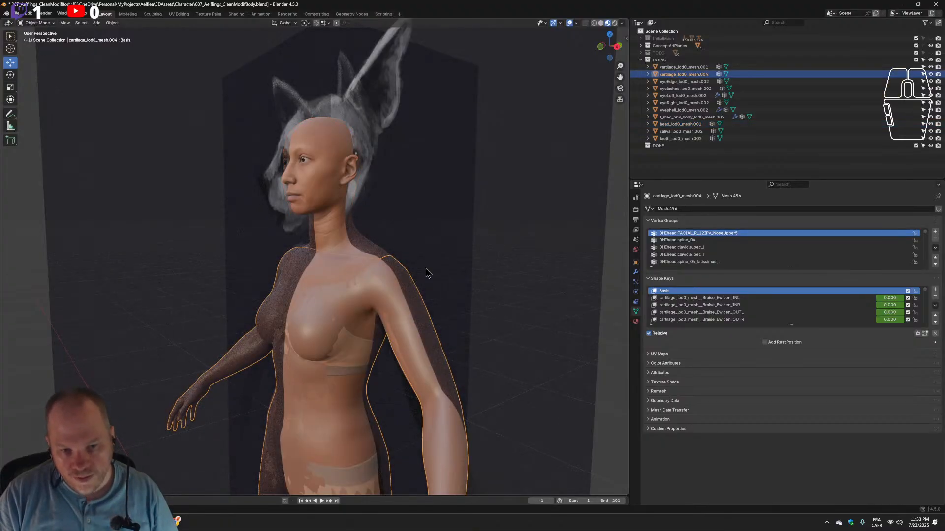
left_click(636, 272)
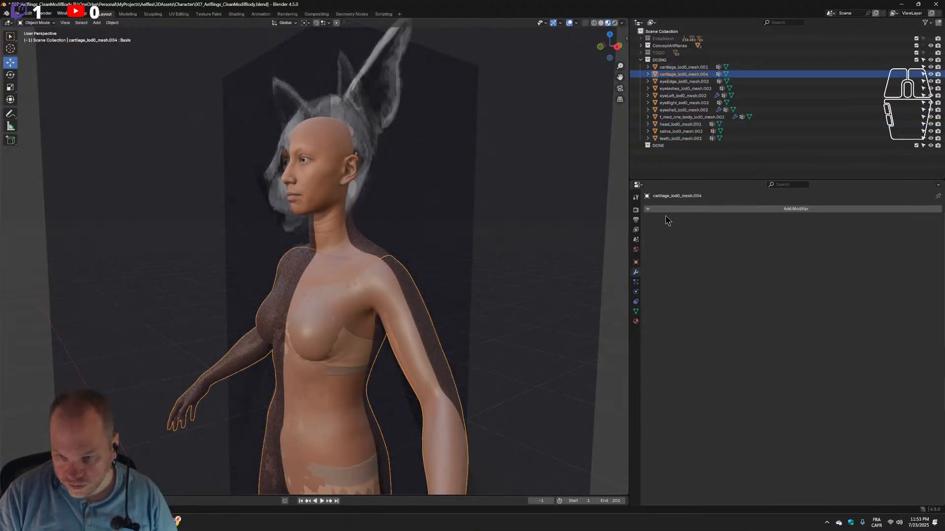
left_click(648, 208)
left_click(644, 209)
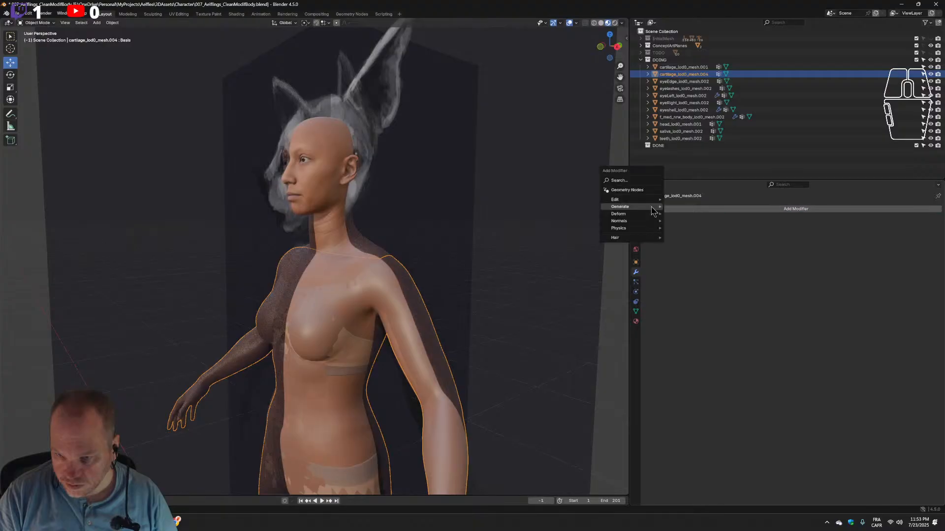
mouse_move(649, 214)
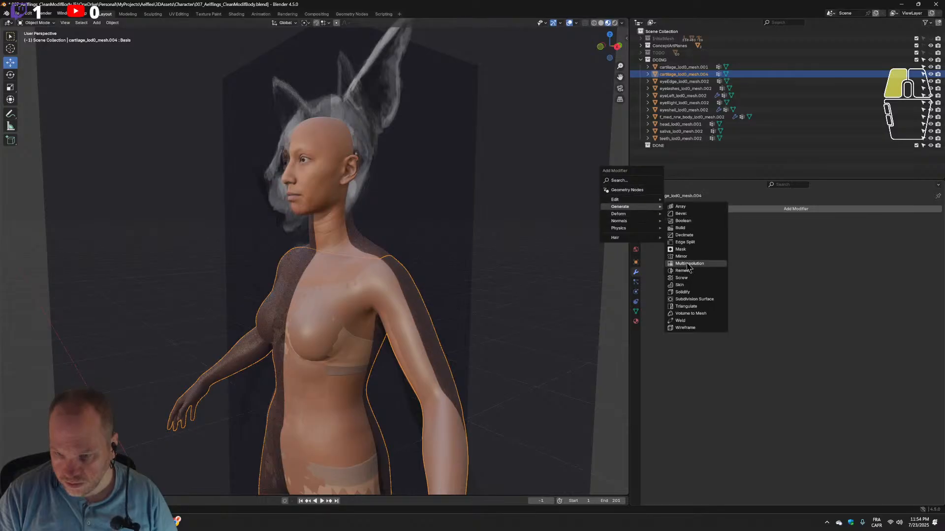
left_click(688, 263)
left_click(807, 306)
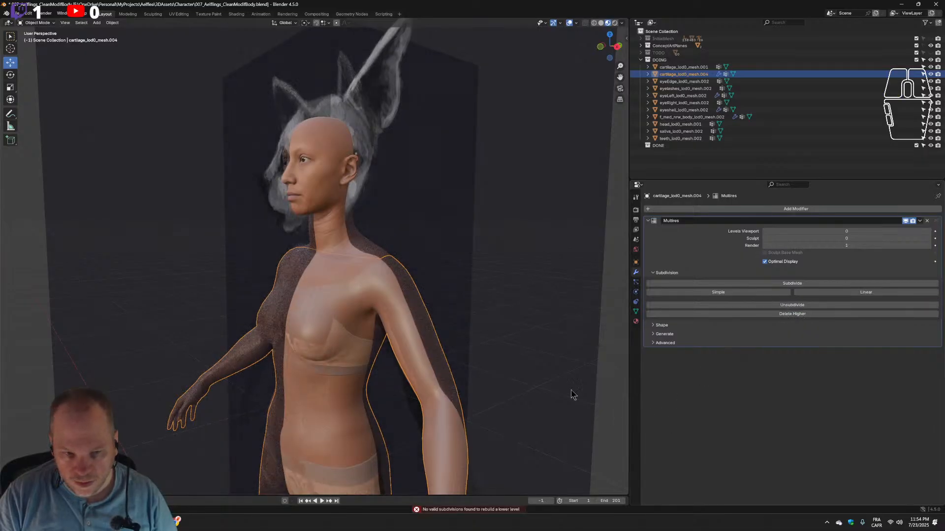
Compare the head mesh with the body-shaped cartilage_lod0_mesh.004 and check the latter's vertex groups and shape keys.
left_click(327, 241)
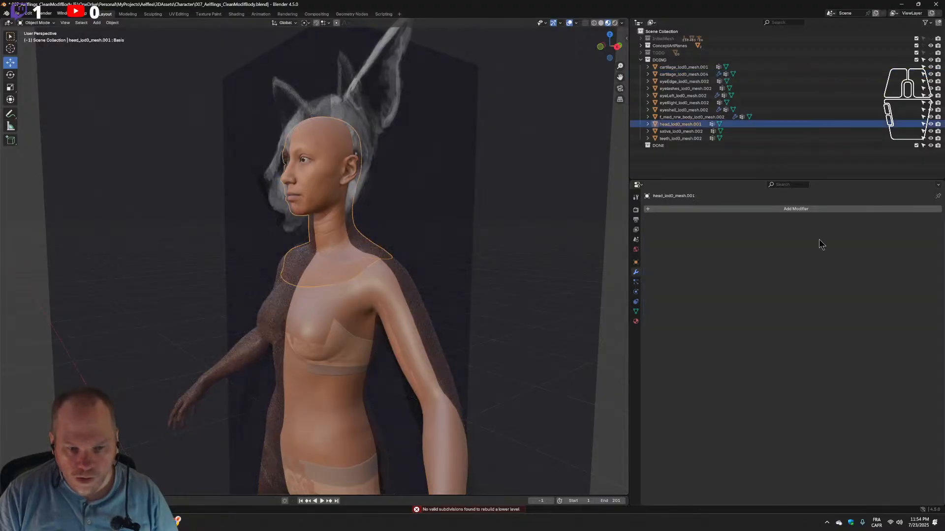
scroll(326, 402, "up", 3)
middle_click_drag(326, 402, 380, 350)
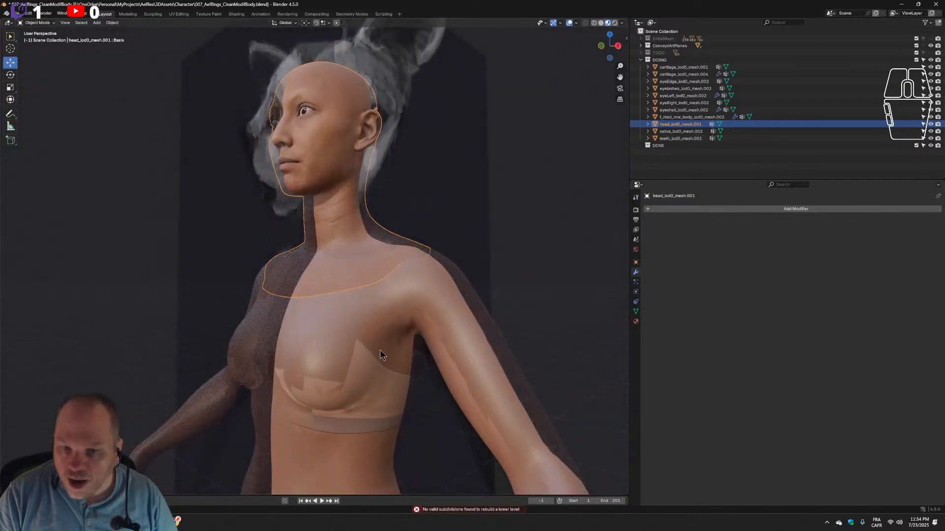
scroll(379, 350, "down", 3)
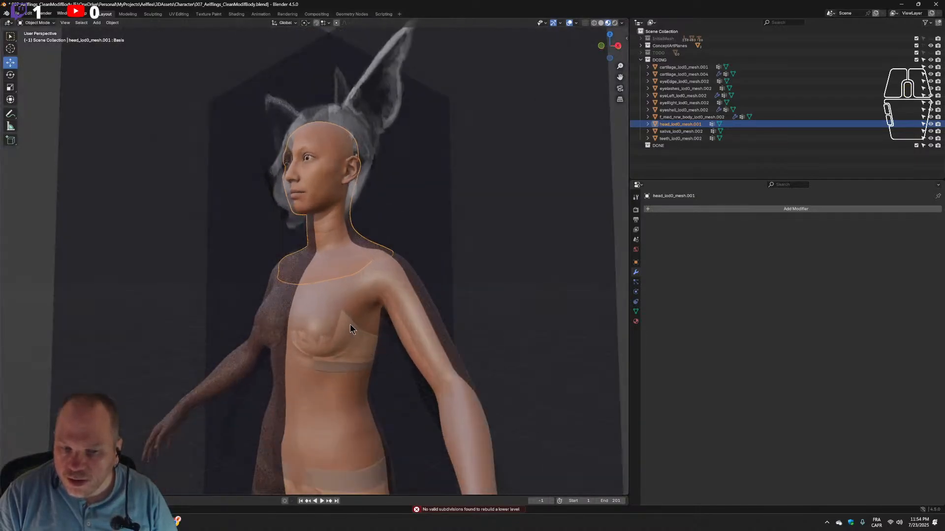
left_click(320, 314)
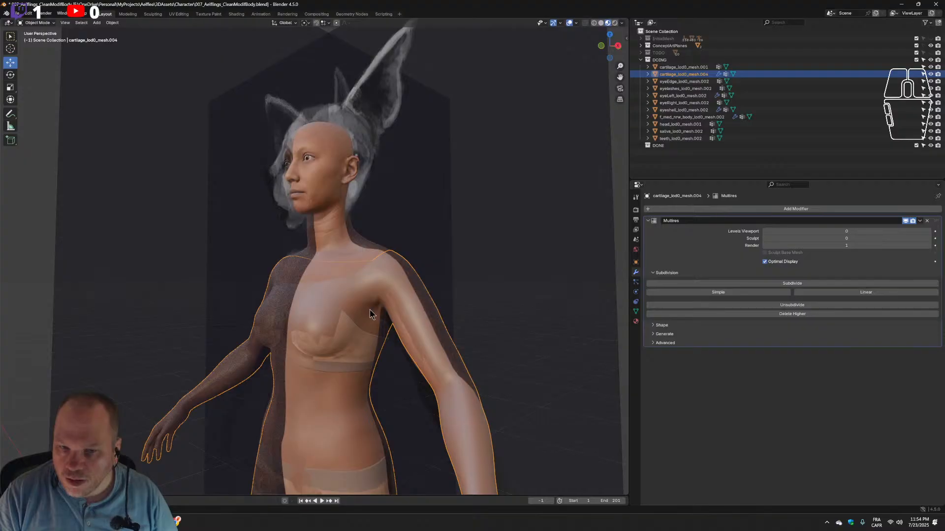
left_click(635, 311)
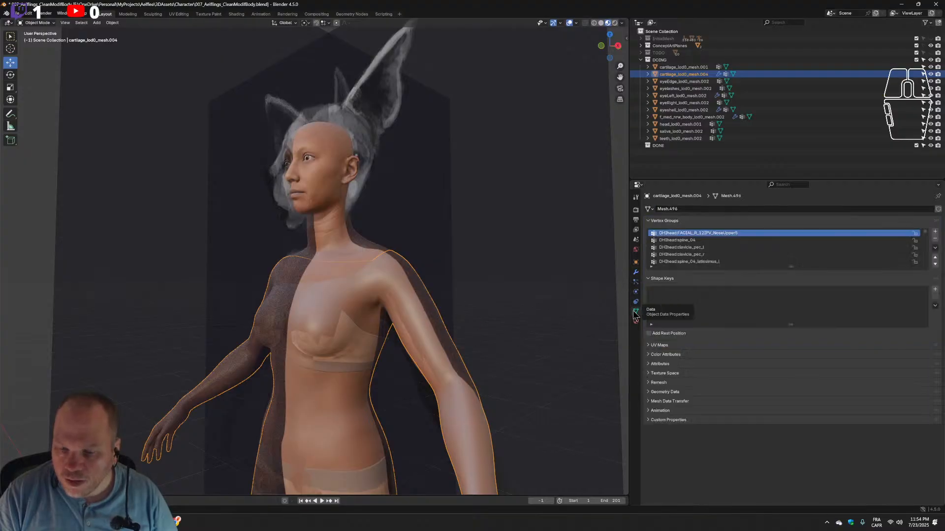
Undo the recent selection changes and the unsubdivide operation on cartilage_lod0_mesh.004.
key("ctrl+z")
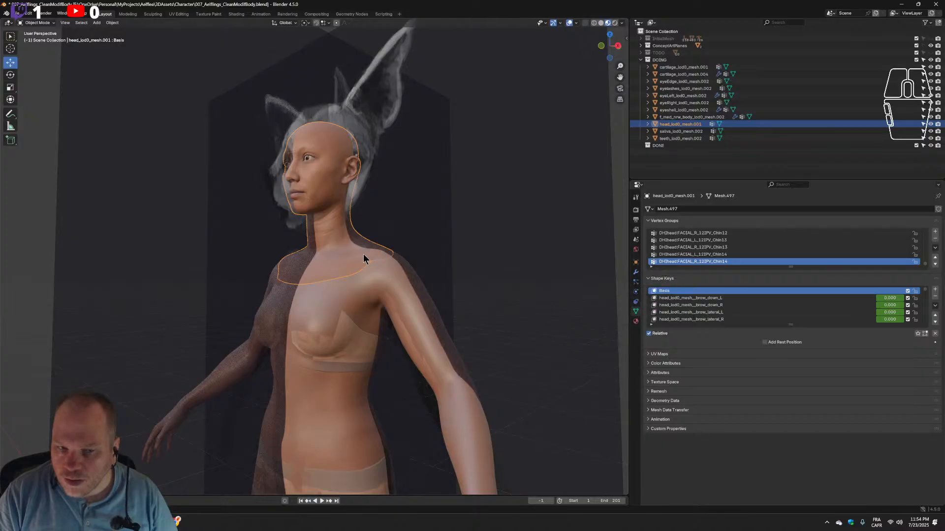
key("ctrl+z")
key("ctrl+z")
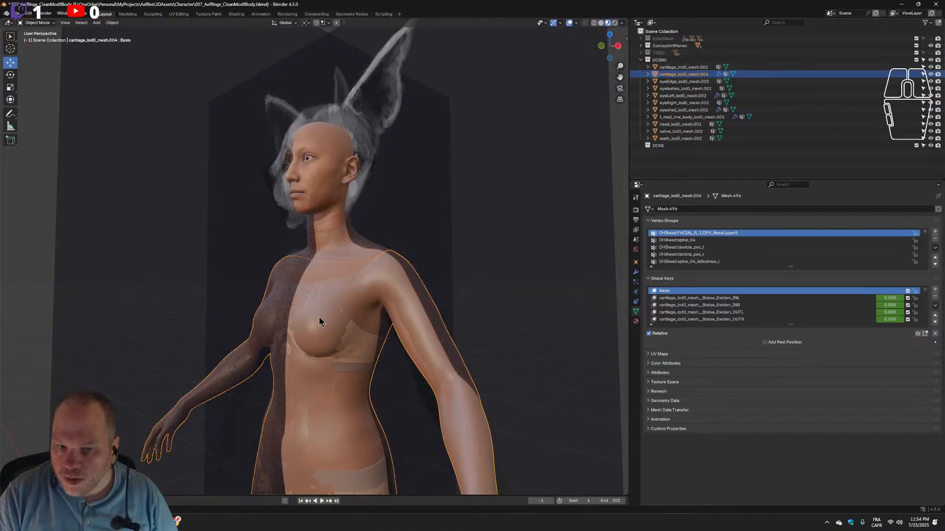
Compare the vertex groups and shape keys of the overlapping f_med_nrw_body_lod0_mesh.002 and cartilage_lod0_mesh.004 by selecting them alternately.
left_click(355, 340)
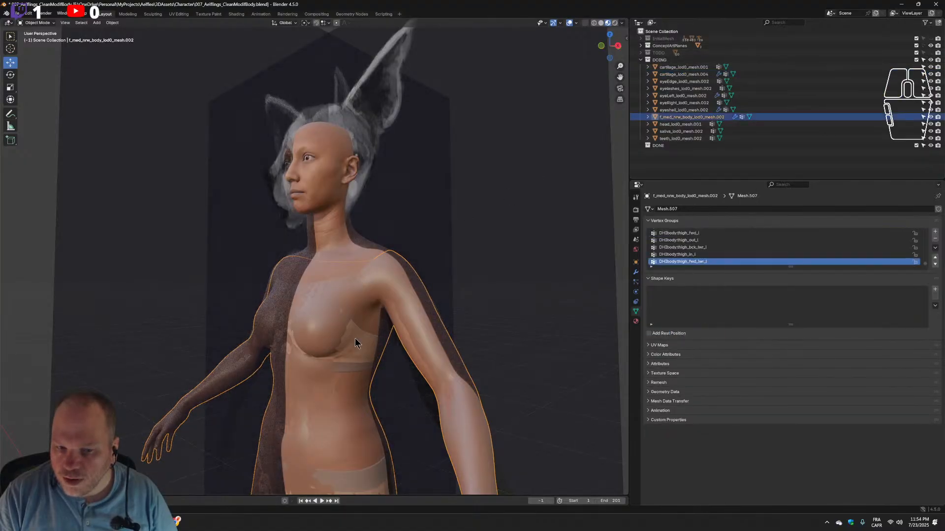
left_click(341, 315)
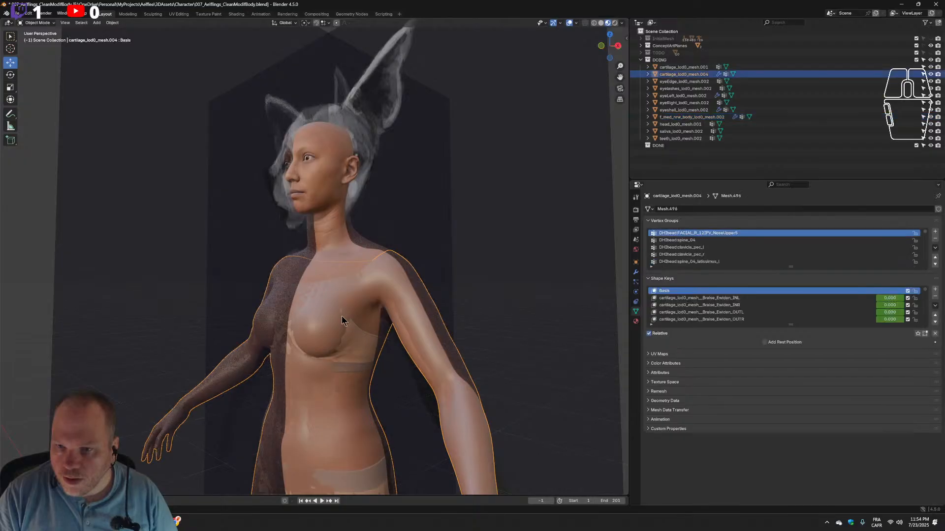
left_click(360, 351)
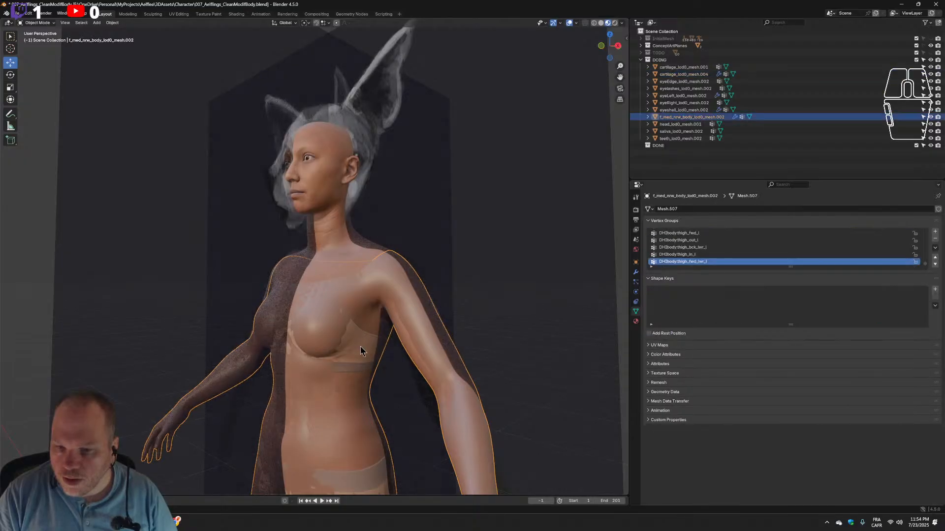
left_click(332, 331)
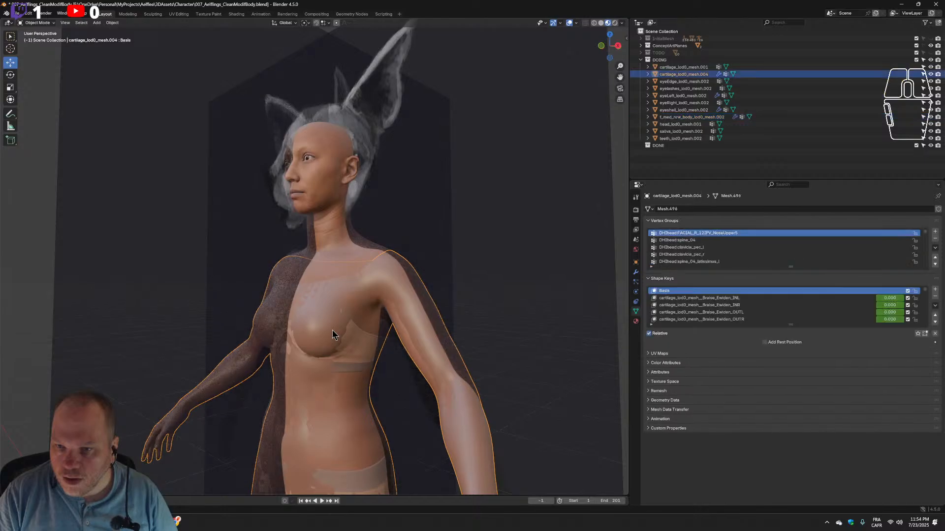
left_click(352, 349)
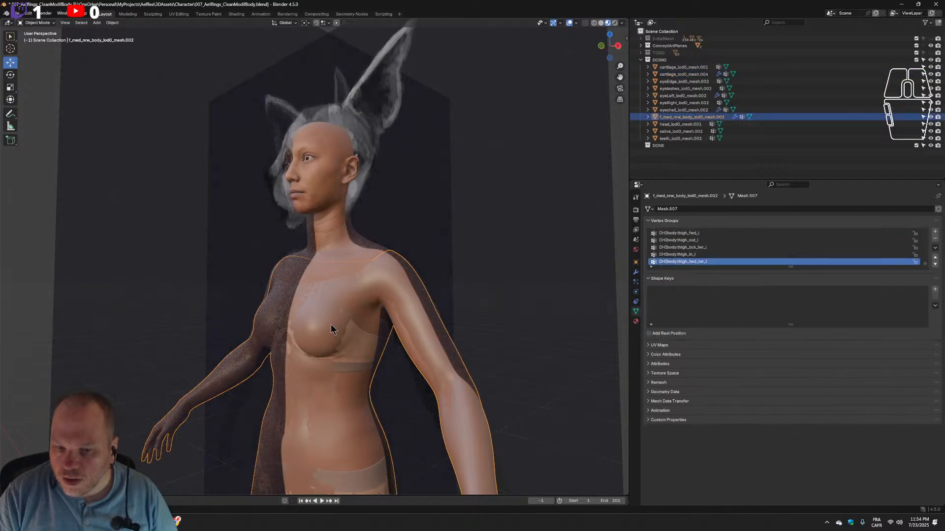
Recheck which data belongs to each overlapping body by alternately selecting f_med_nrw_body_lod0_mesh.002 and cartilage_lod0_mesh.004.
left_click(331, 324)
left_click(351, 355)
left_click(326, 328)
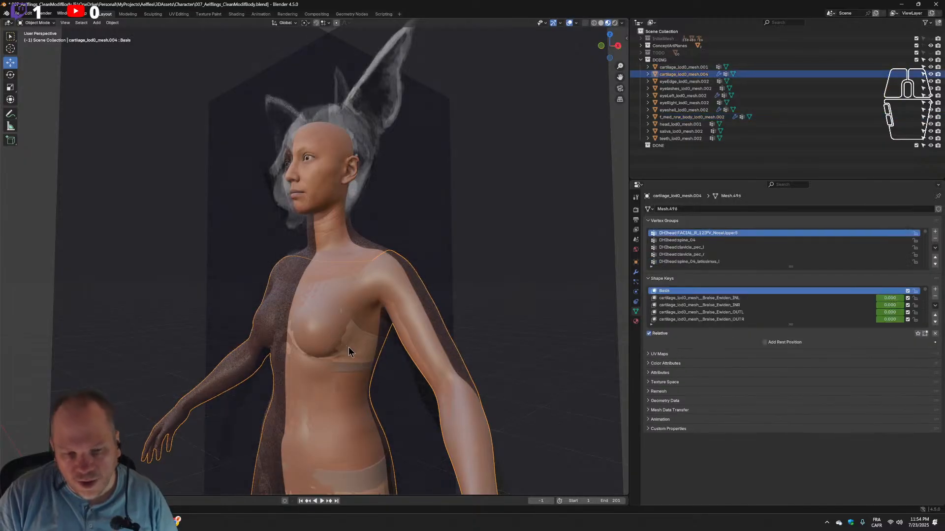
left_click(348, 347)
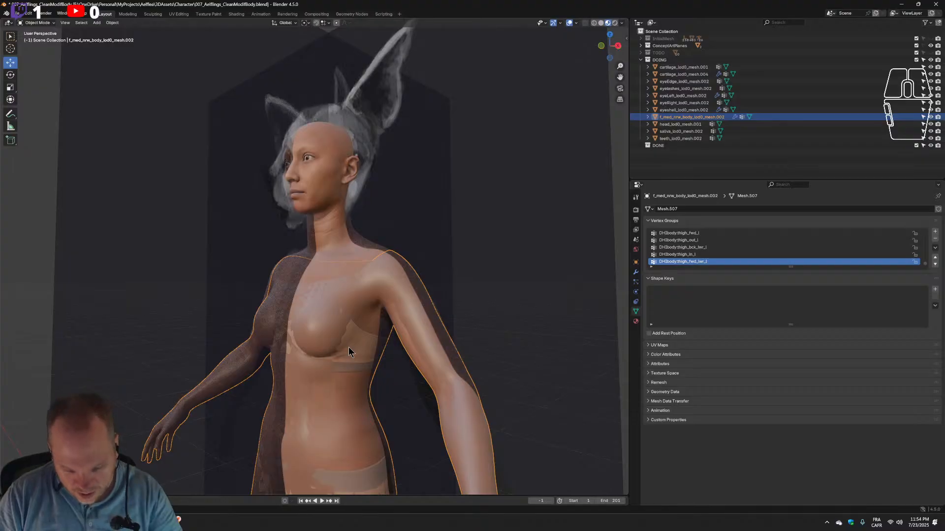
left_click(329, 331)
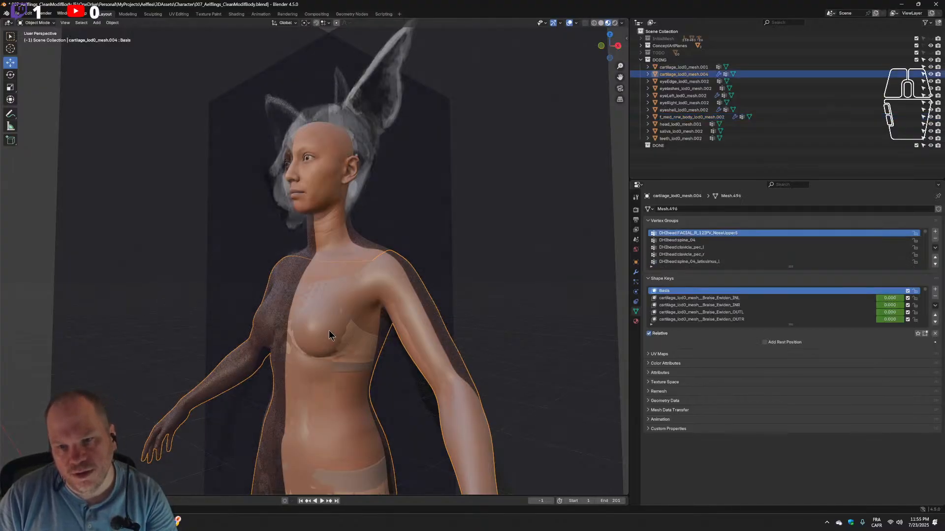
middle_click_drag(331, 329, 378, 307)
Delete f_med_nrw_body_lod0_mesh.002 and all the remaining meshes from the DOING collection.
left_click(344, 339)
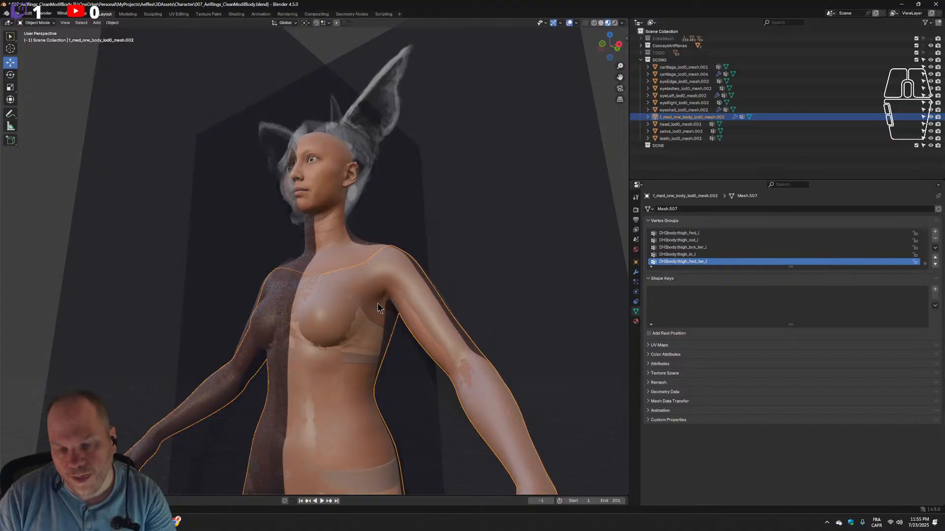
key("Delete")
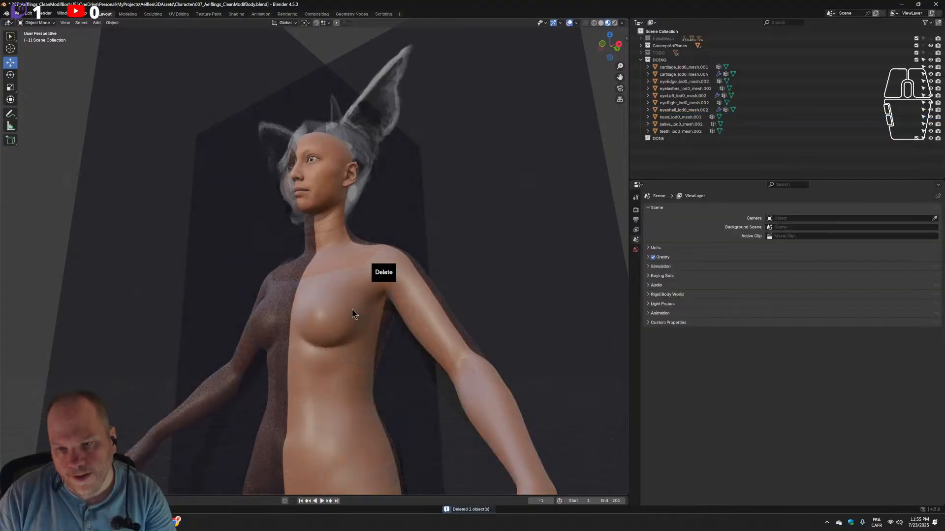
middle_click_drag(353, 315, 401, 347)
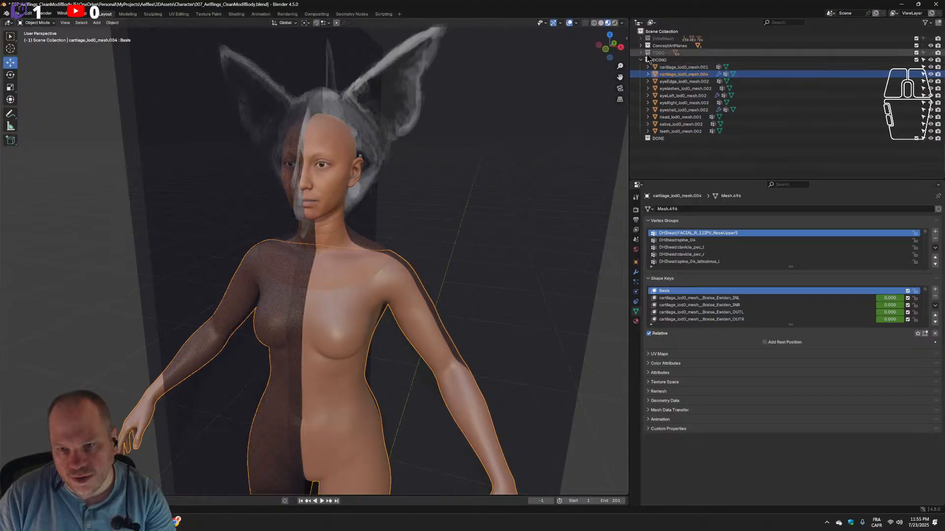
left_click(660, 66)
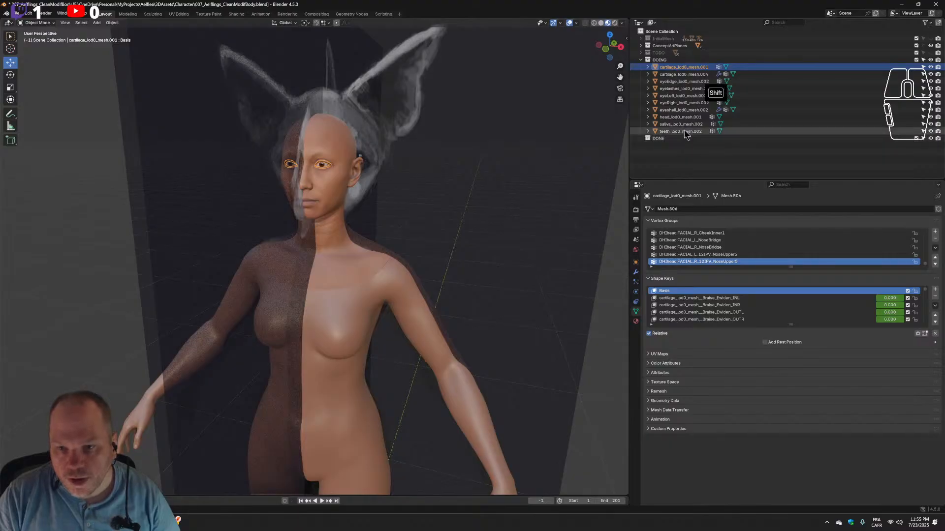
left_click(685, 131, "shift")
key("Delete")
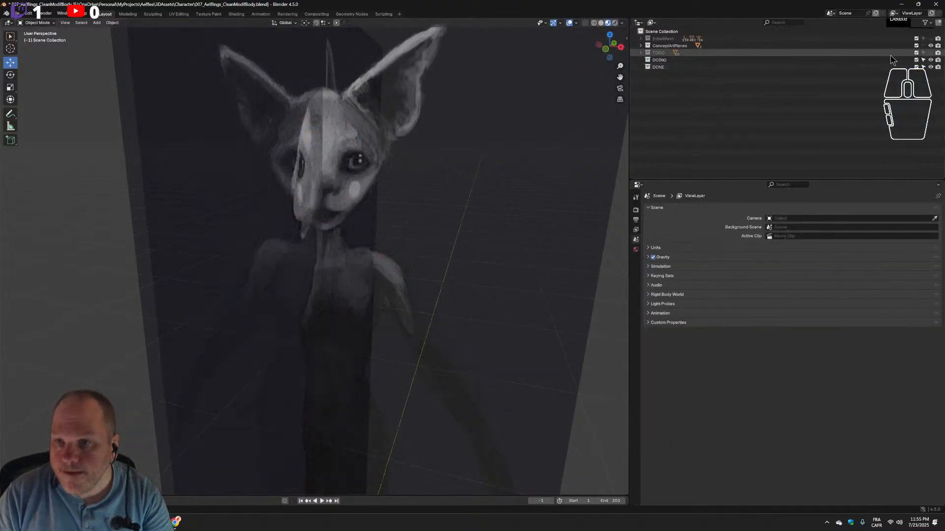
Make the TODO collection visible, expand its contents and select f_med_nrw_body_lod0_mesh.001.
left_click(930, 53)
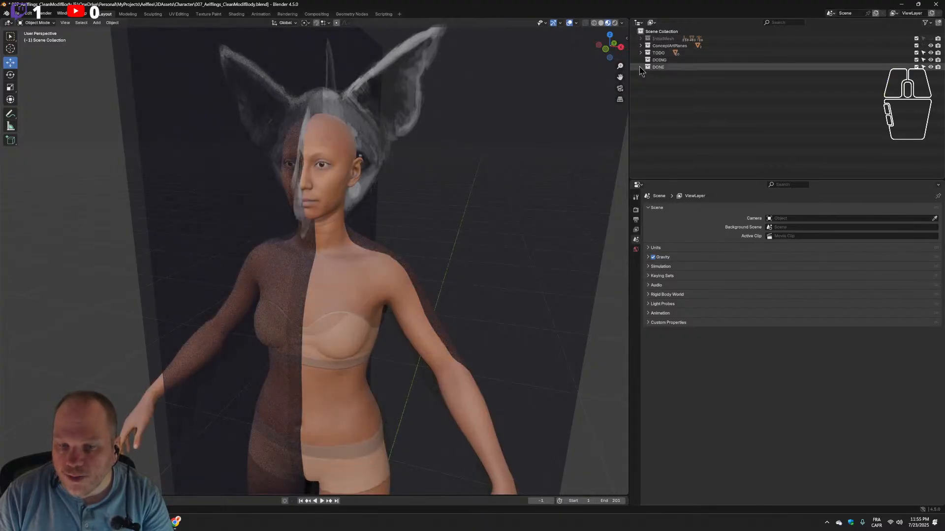
left_click(641, 53)
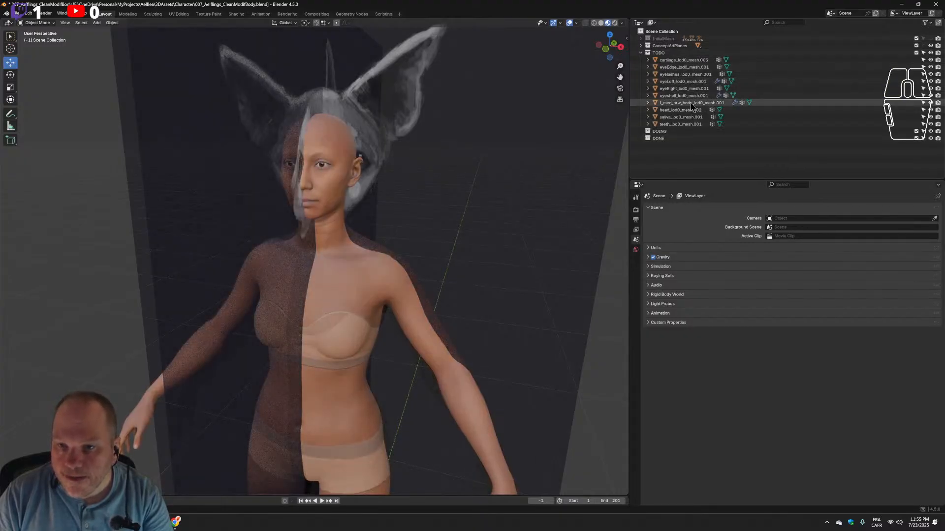
left_click(691, 103)
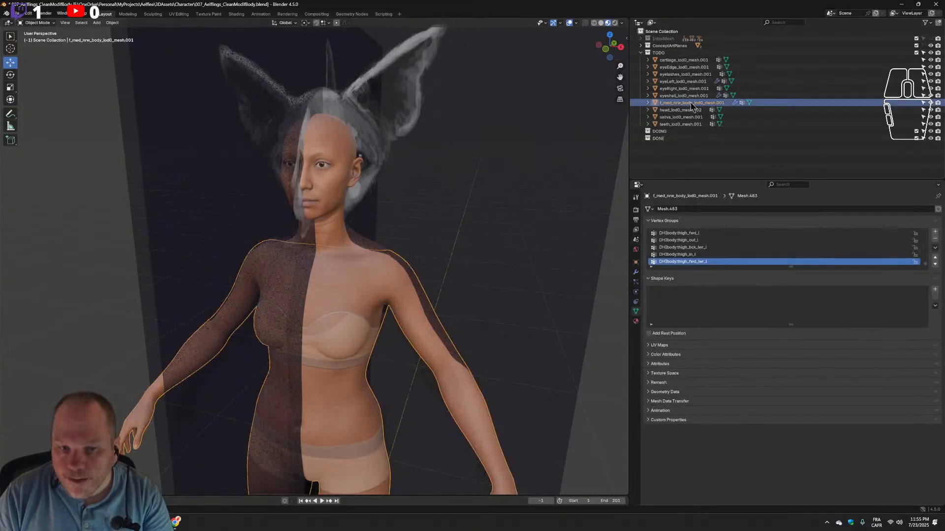
Examine the TODO meshes one by one, from cartilage to teeth, checking their shapes, vertex groups and shape keys.
left_click(692, 60)
left_click(691, 68)
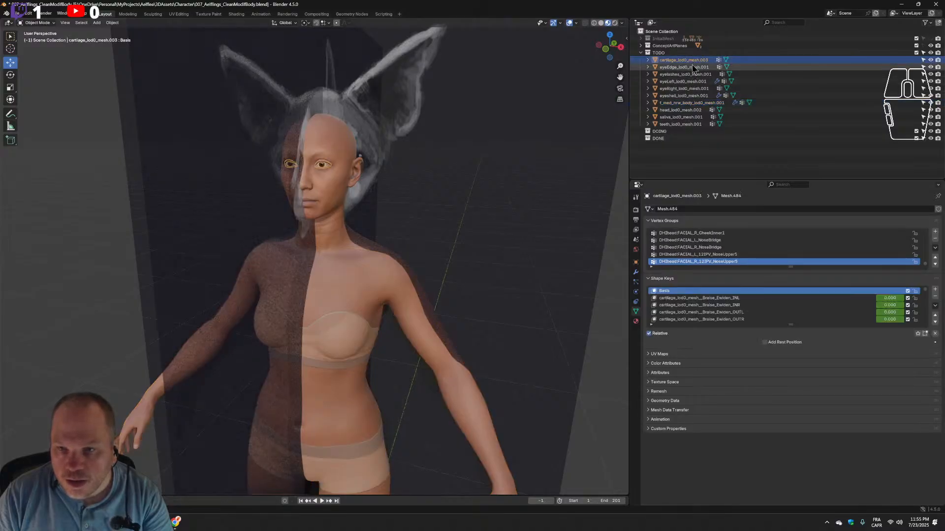
left_click(690, 74)
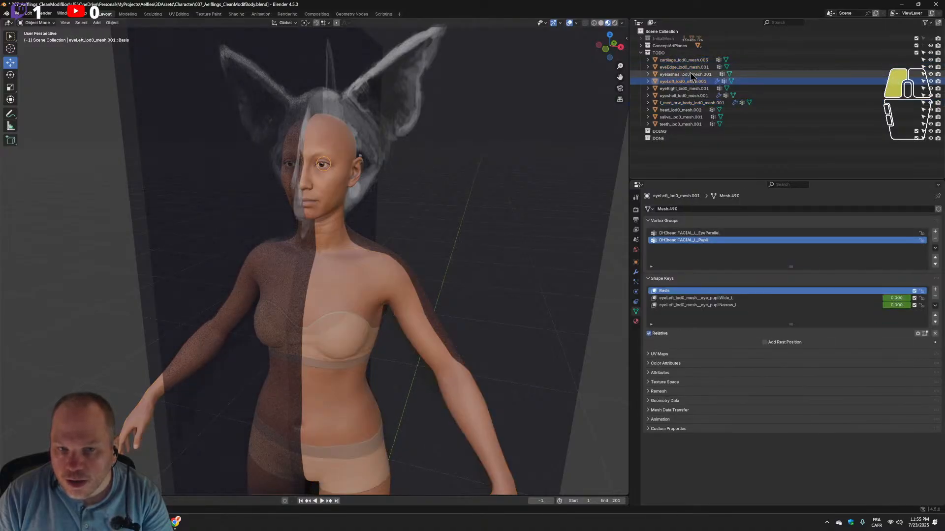
left_click(689, 82)
left_click(688, 88)
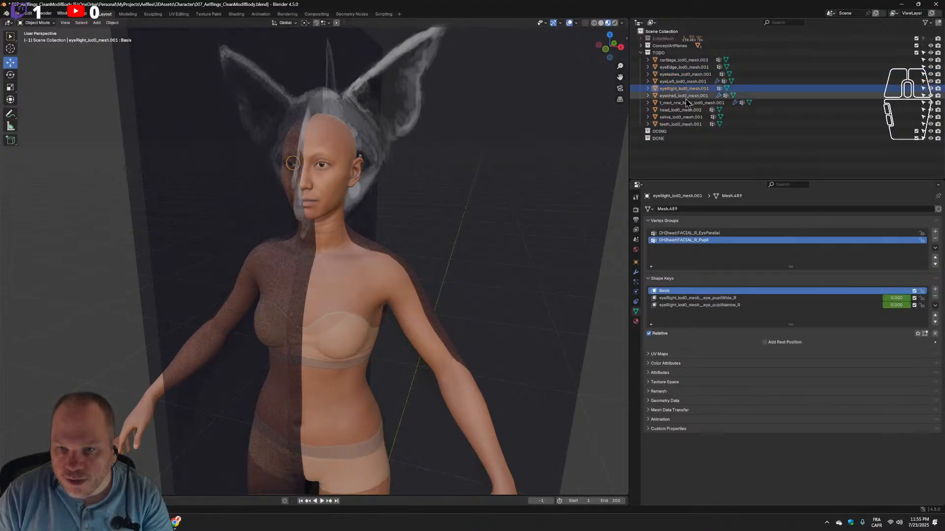
left_click(687, 96)
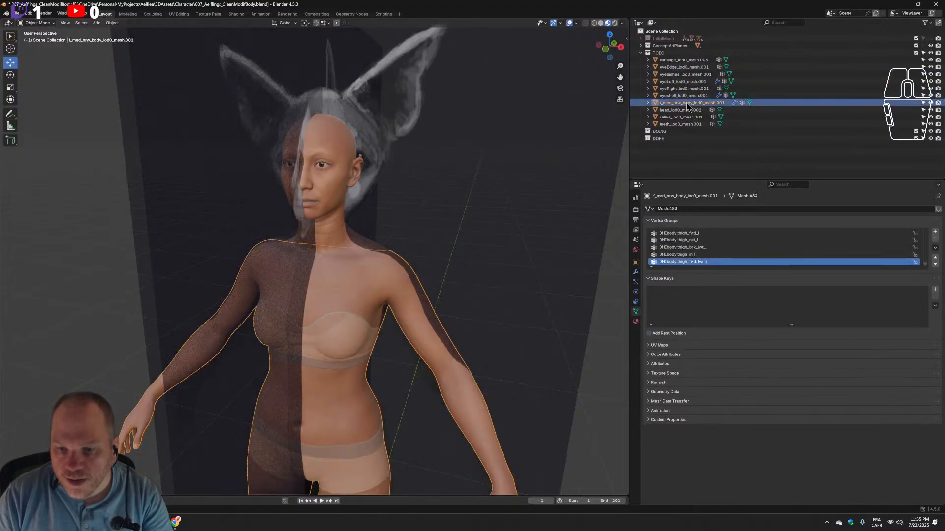
left_click(684, 103)
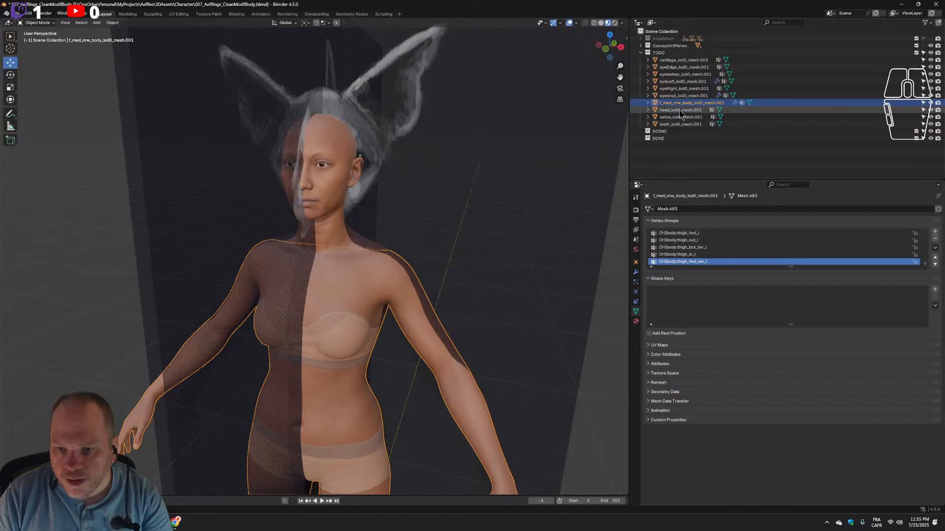
left_click(680, 110)
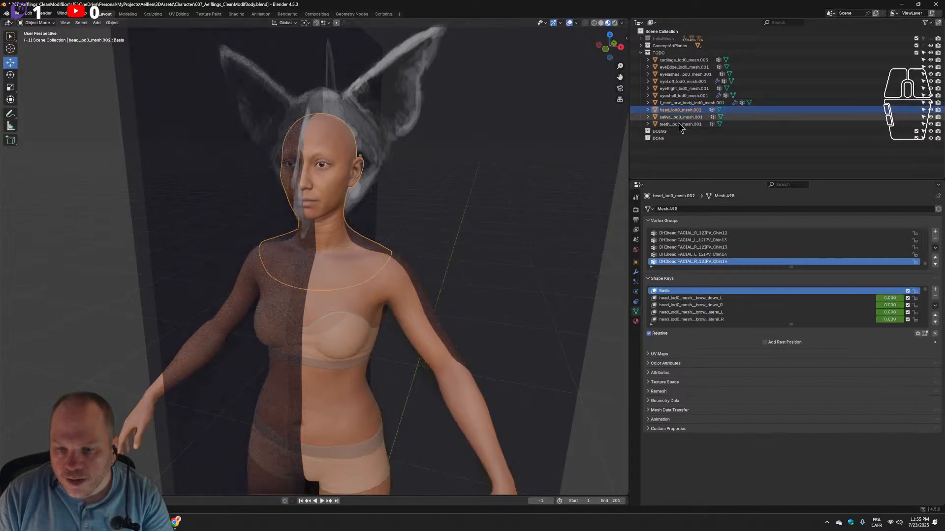
left_click(680, 121)
left_click(680, 124)
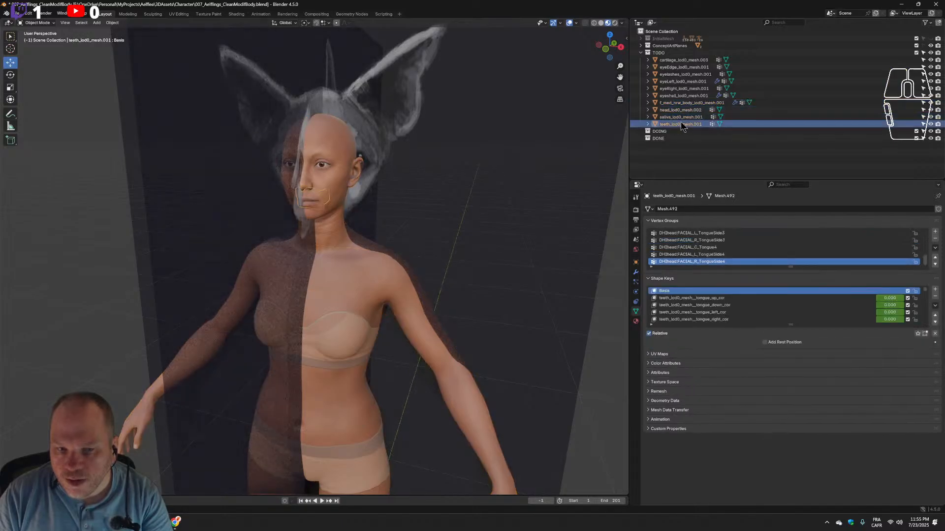
Copy all the meshes in the TODO collection and paste them into the DOING collection.
left_click(683, 60, "shift")
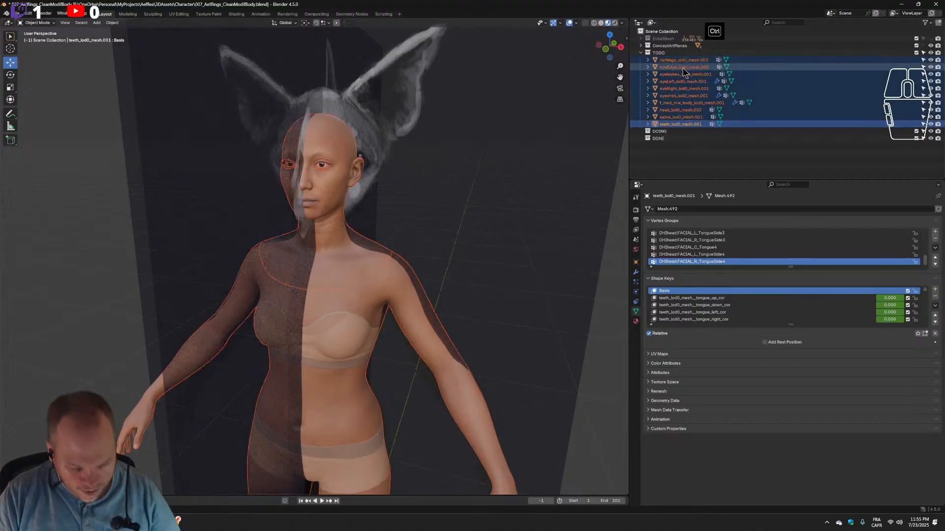
key("ctrl+c")
left_click(678, 132)
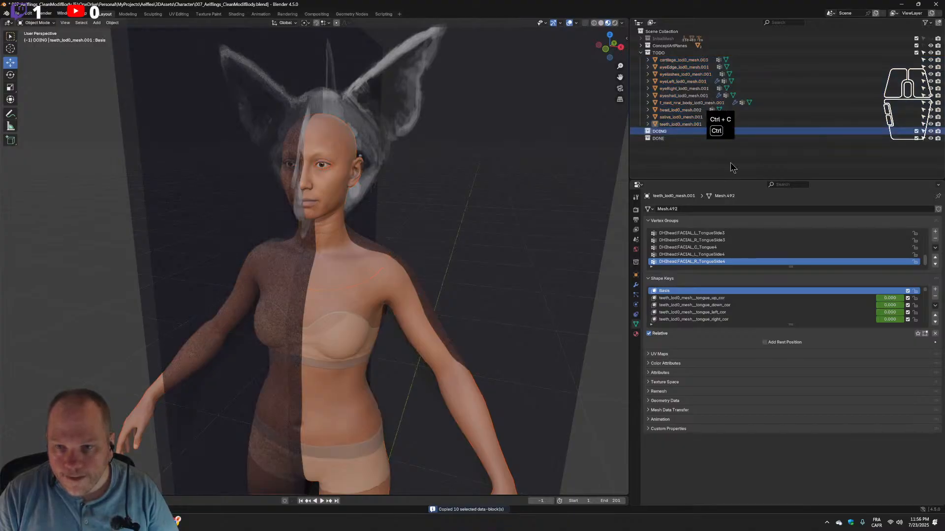
key("ctrl+v")
Look through the pasted meshes in DOING and hide the TODO collection.
scroll(748, 162, "down", 3)
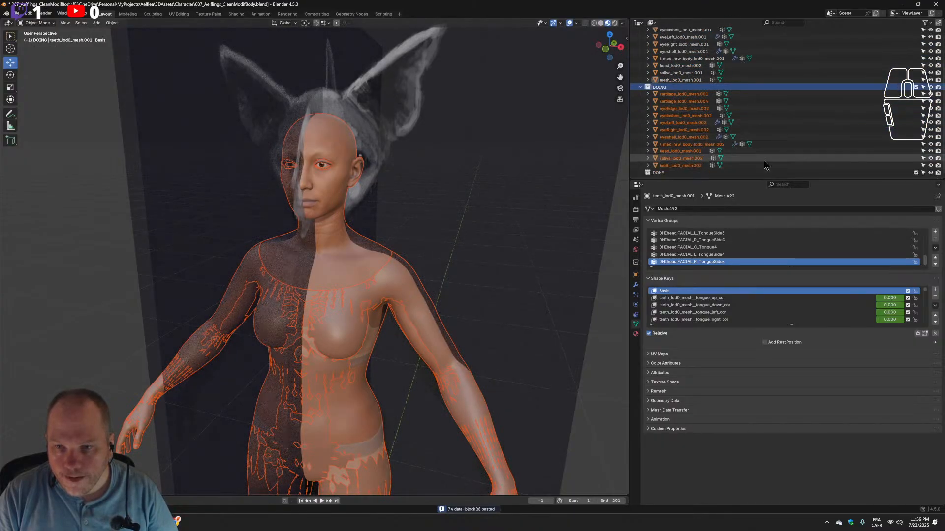
scroll(749, 117, "up", 3)
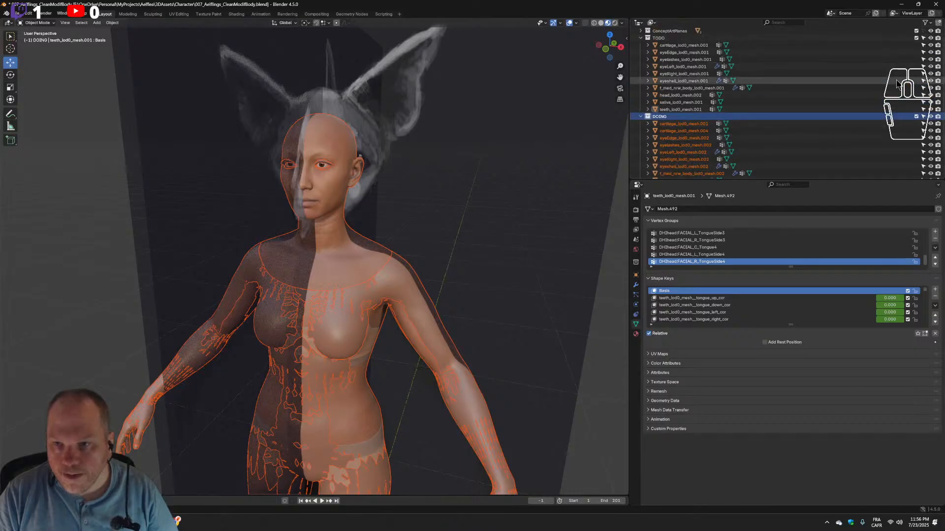
scroll(896, 84, "down", 2)
scroll(896, 83, "up", 2)
left_click(929, 38)
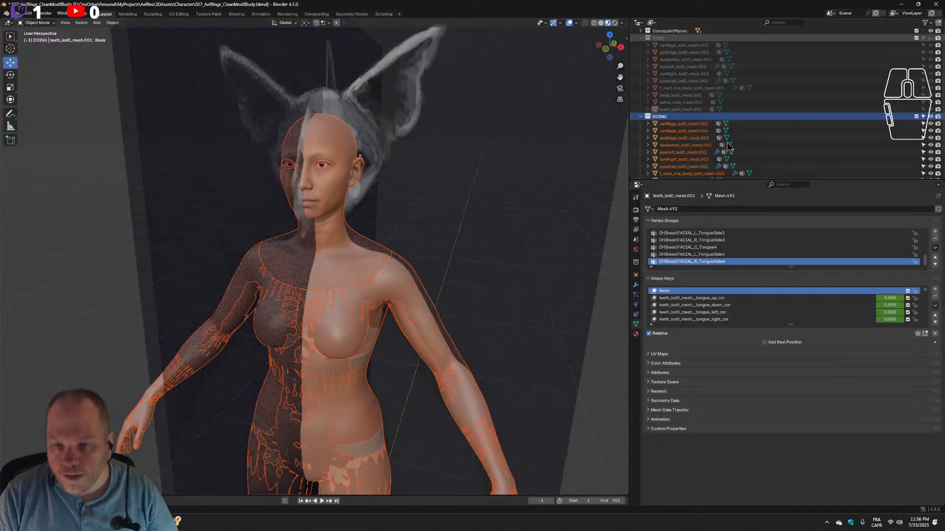
Check the pasted cartilage and body meshes in DOING for an overlapping duplicate body.
left_click(687, 124)
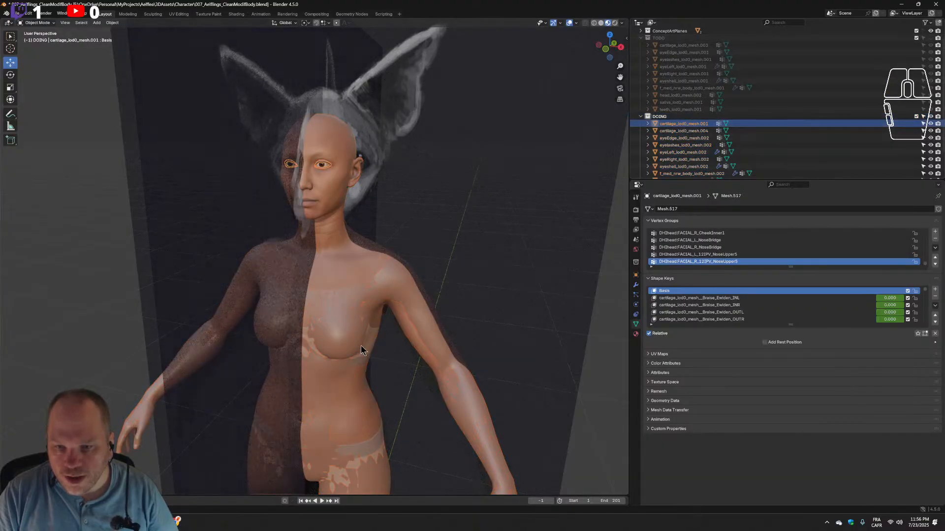
left_click(363, 350)
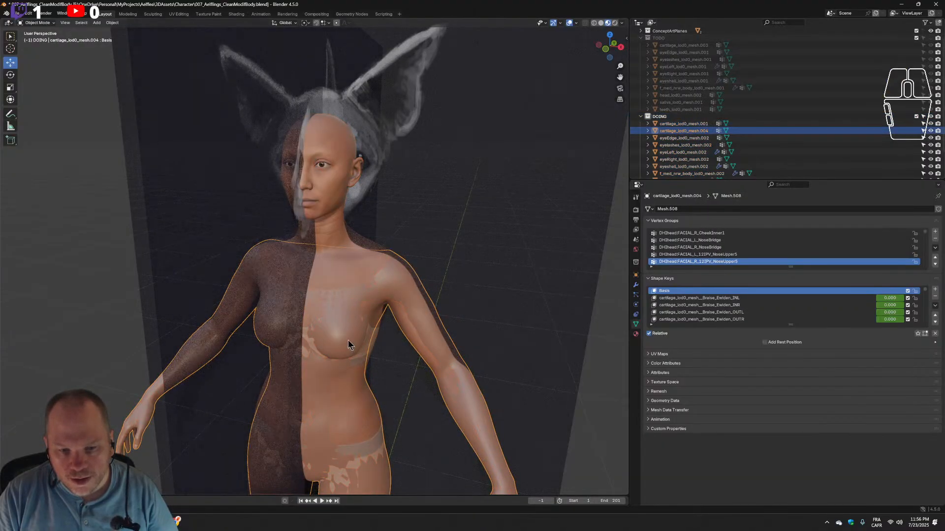
left_click(374, 340)
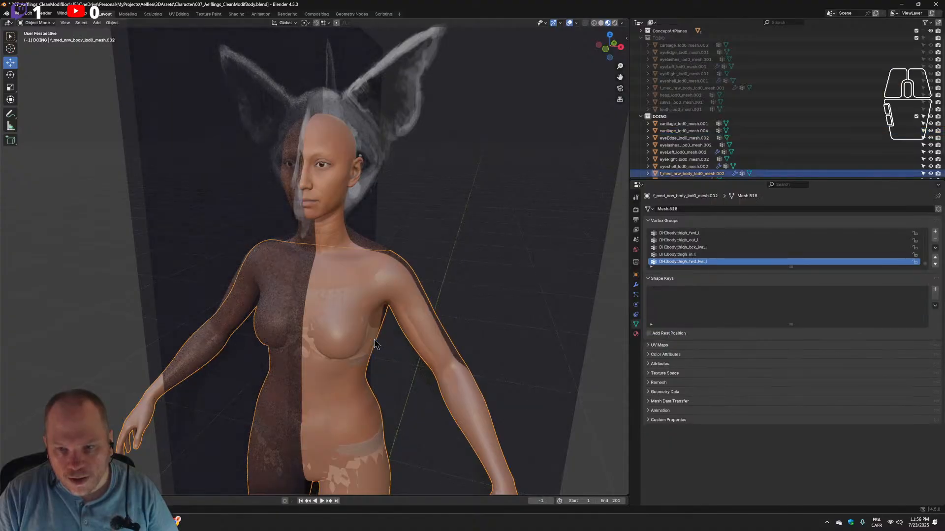
scroll(715, 113, "up", 2)
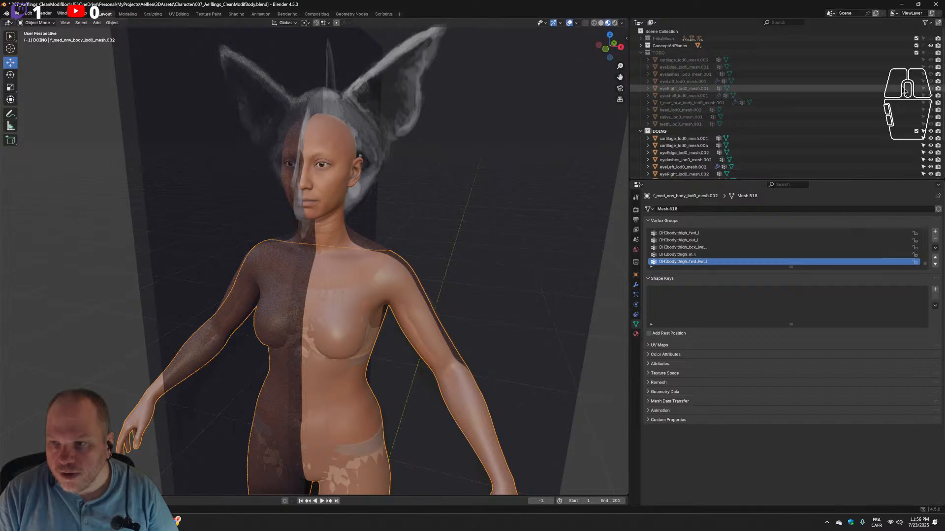
scroll(723, 123, "down", 3)
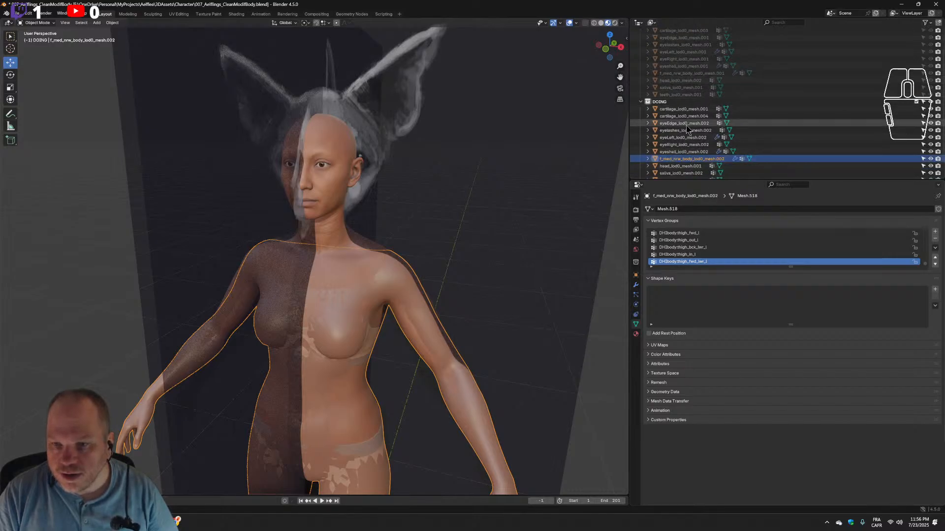
left_click(340, 341)
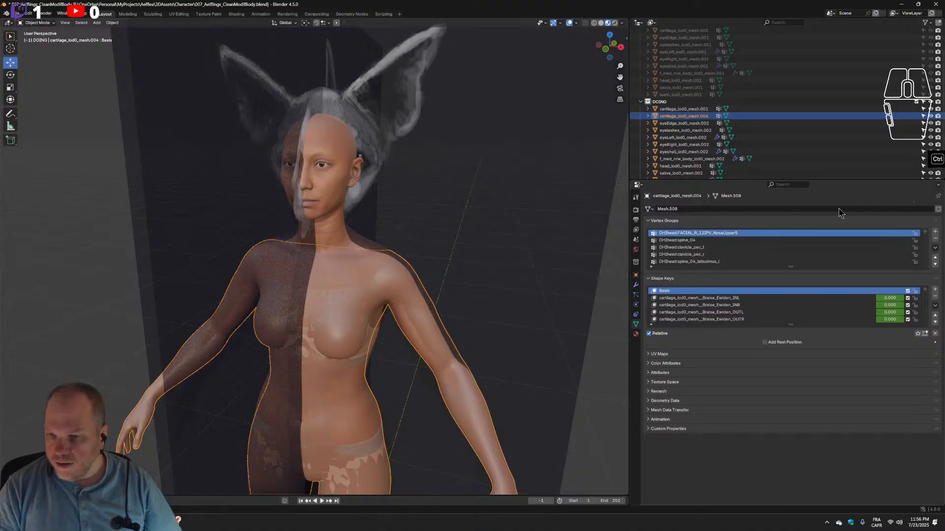
Undo the recent selections, the hiding of TODO and the pasting of the meshes into DOING.
key("ctrl+z")
key("ctrl+z")
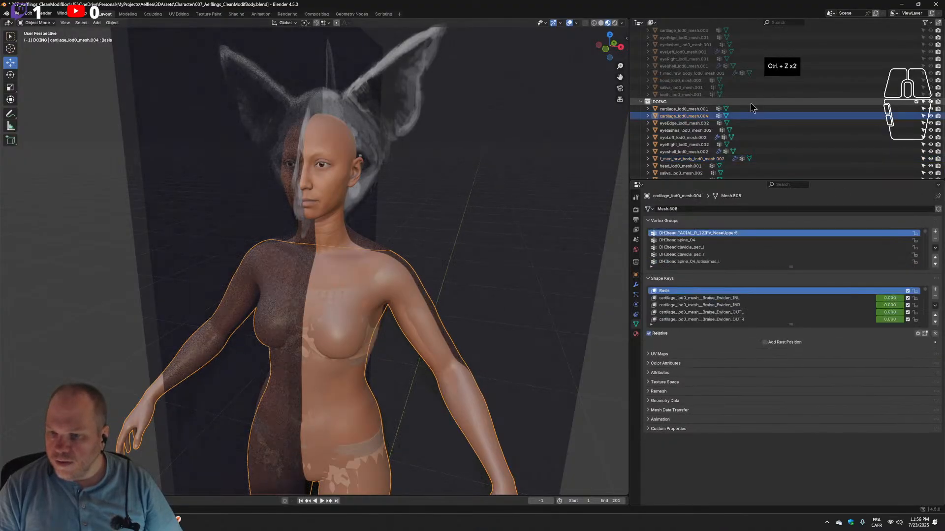
key("ctrl+z")
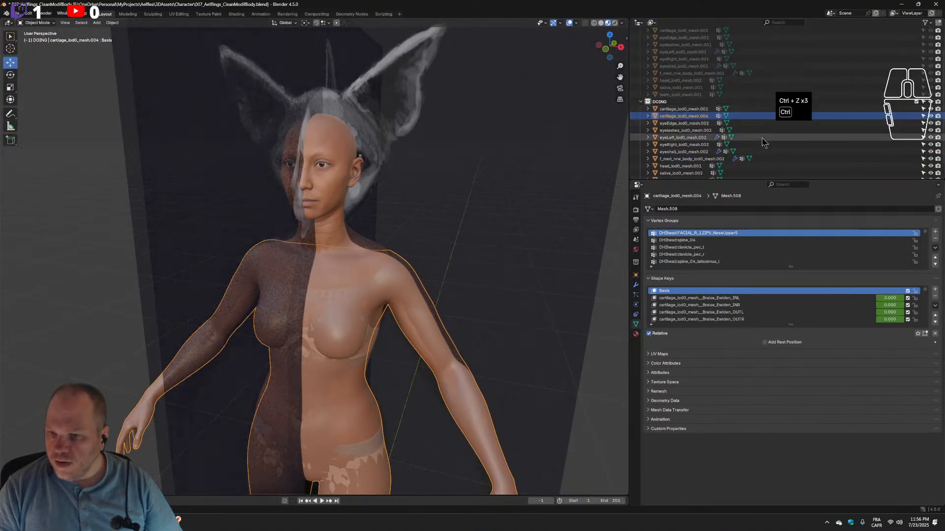
key("ctrl+z")
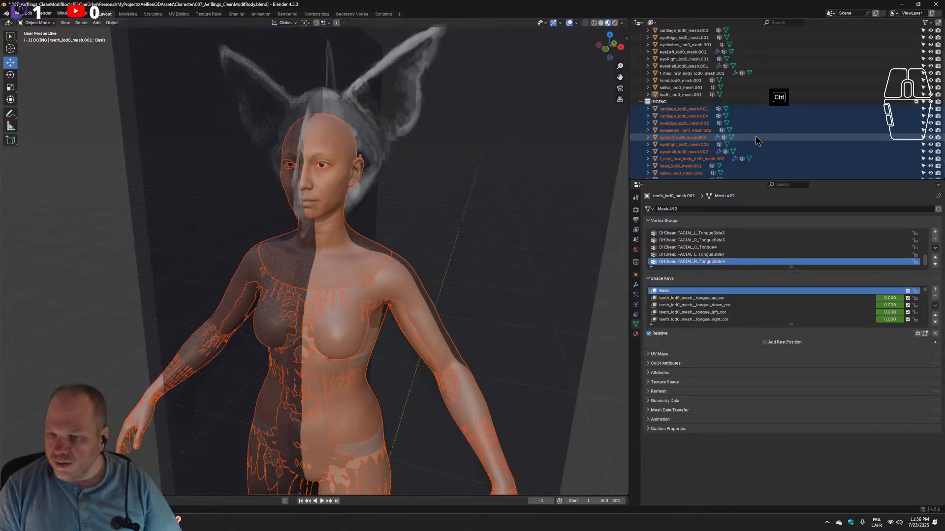
key("ctrl+z")
Copy only the f_med_nrw_body_lod0_mesh.001 body mesh from the TODO collection and paste it into DOING.
left_click(714, 103)
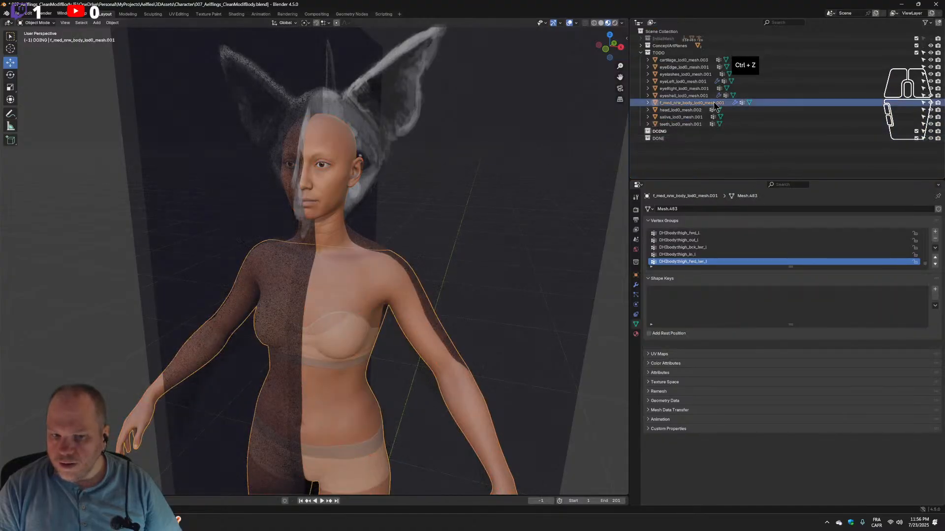
left_click(693, 67)
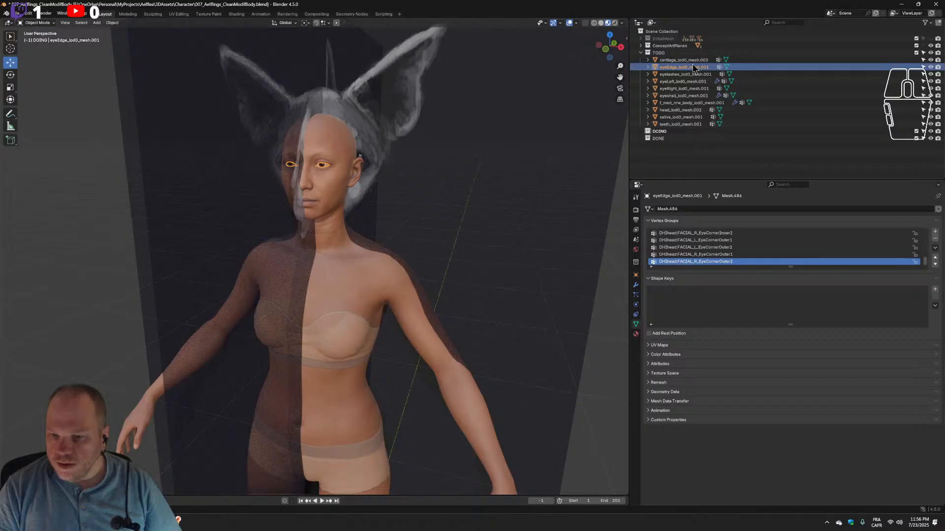
left_click(703, 104)
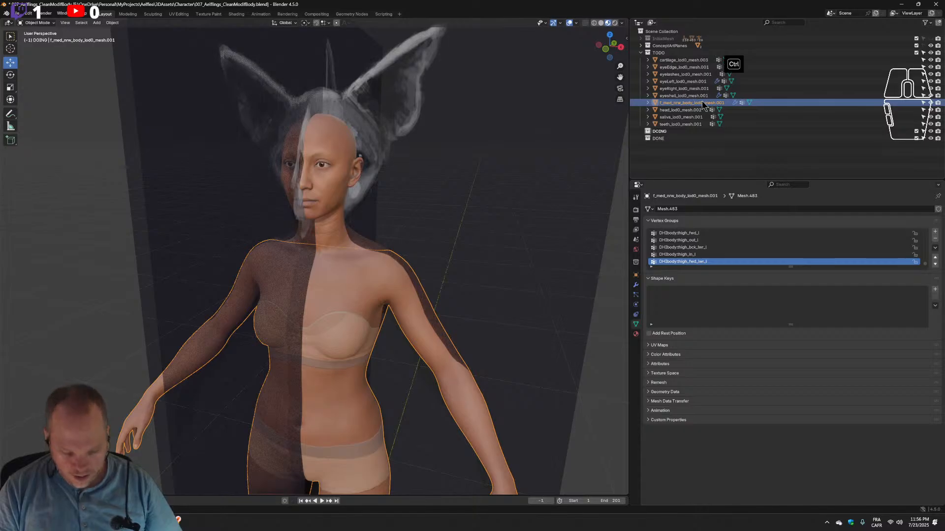
key("ctrl+c")
left_click(687, 132)
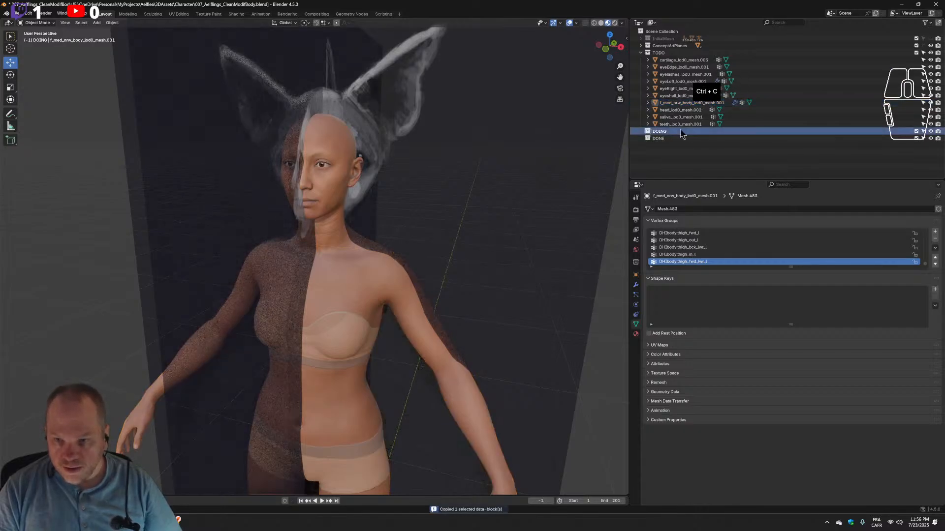
key("ctrl+v")
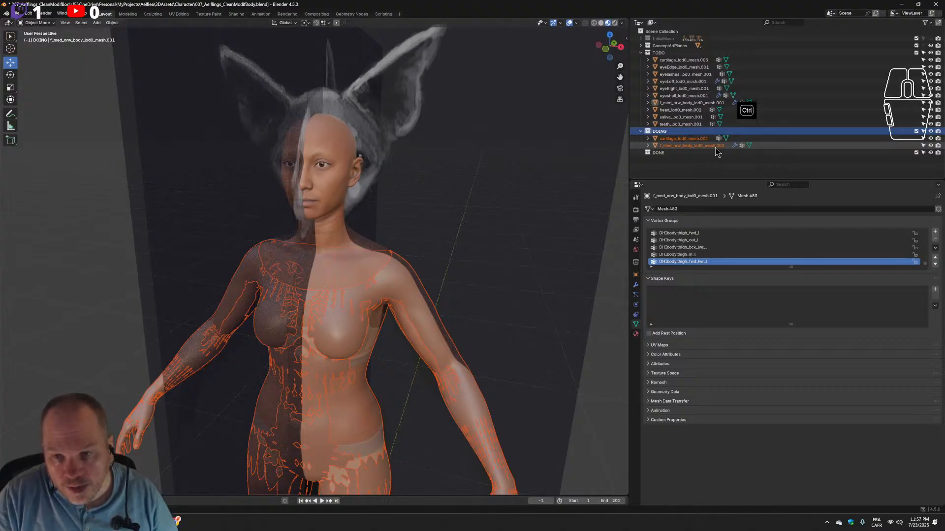
Inspect the pasted cartilage and body meshes in DOING, and delete both of them.
left_click(700, 139)
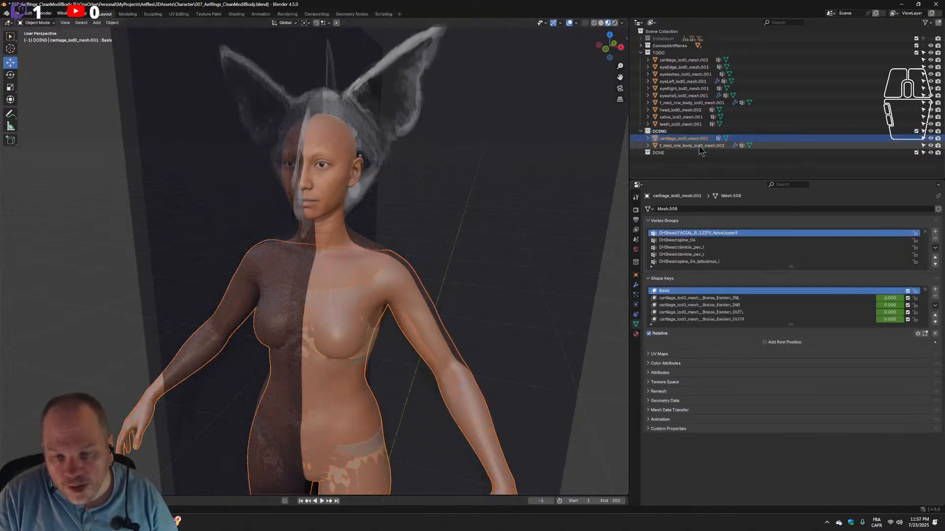
left_click(700, 147)
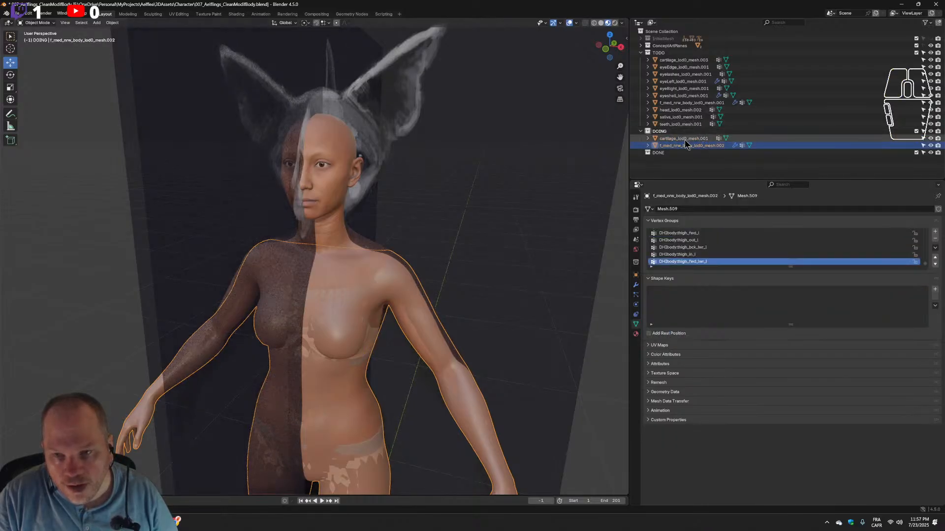
left_click(694, 139)
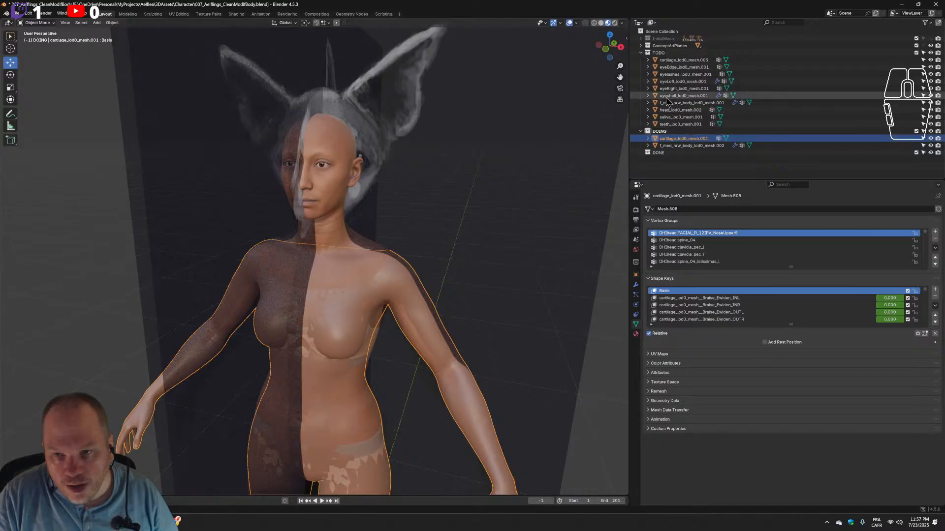
left_click(648, 102)
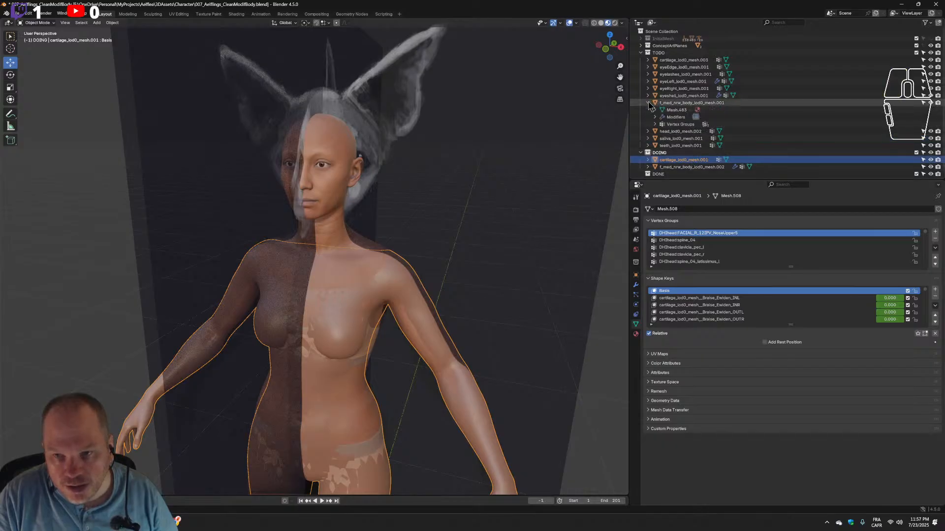
left_click(648, 103)
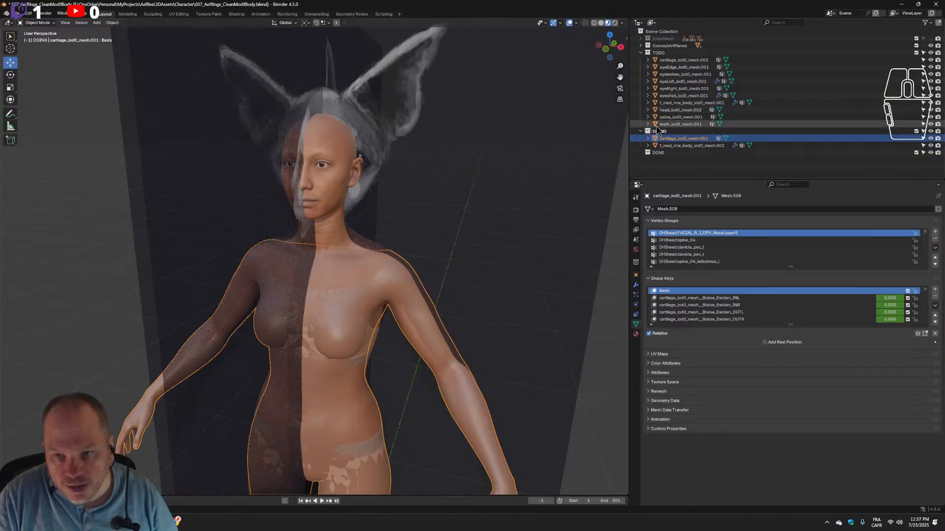
left_click(683, 146, "ctrl")
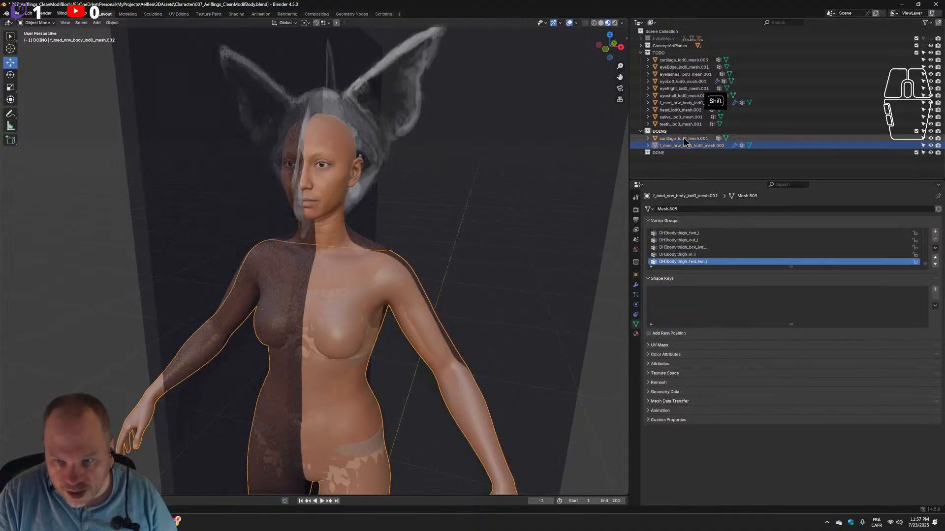
key("Delete")
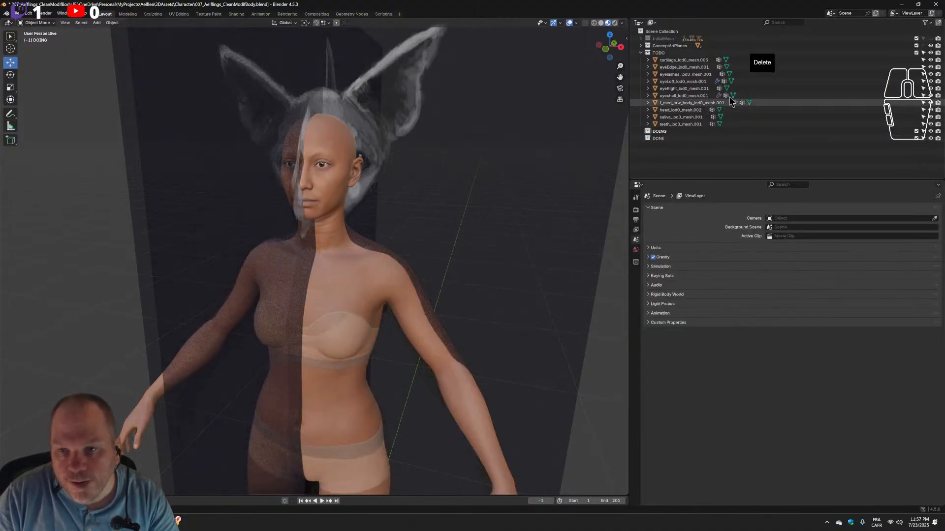
Copy the TODO body mesh f_med_nrw_body_lod0_mesh.001 again and paste it into the empty DOING collection.
left_click(703, 103)
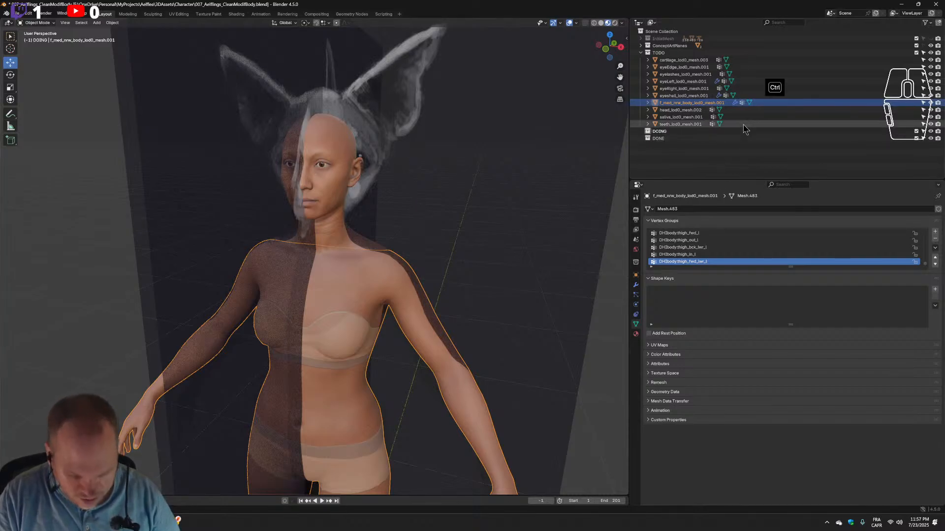
key("ctrl+c")
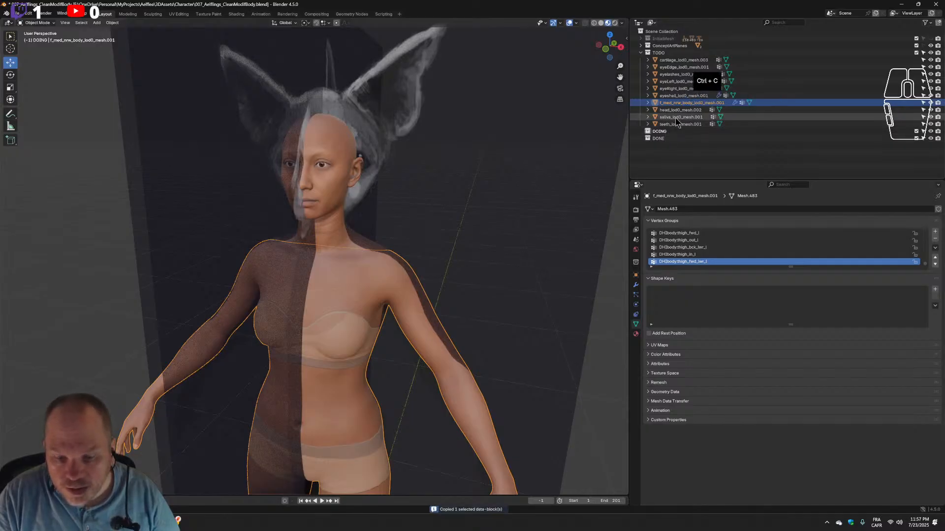
left_click(673, 132)
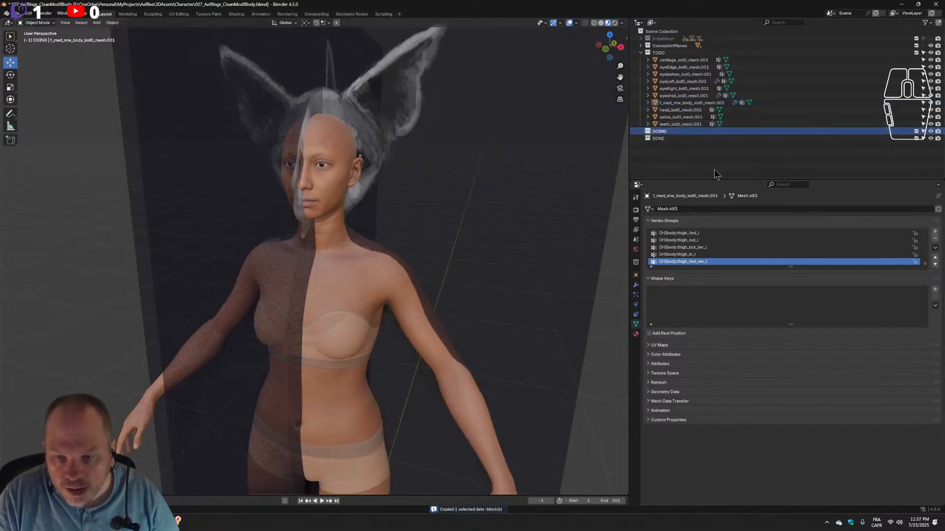
key("ctrl+v")
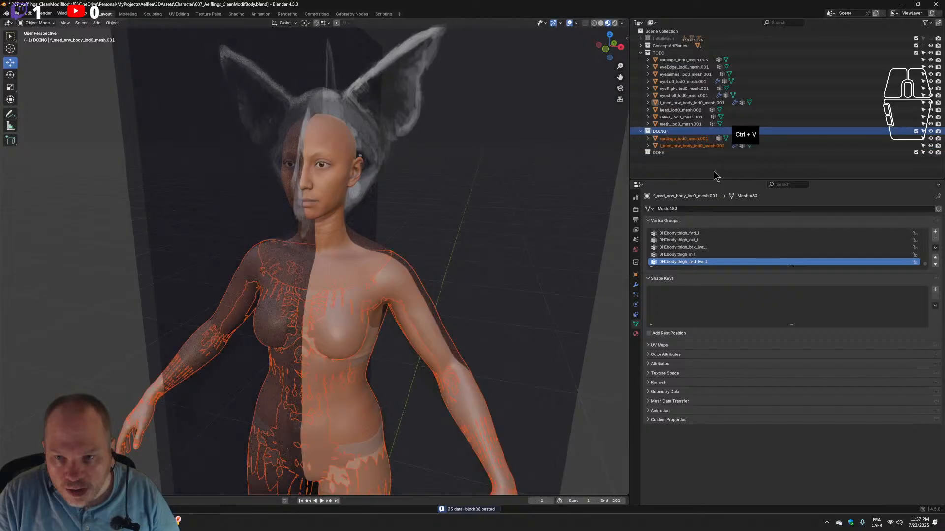
Compare the pasted cartilage and body meshes in DOING with their originals in TODO, including the cartilage meshes' contents.
left_click(699, 140)
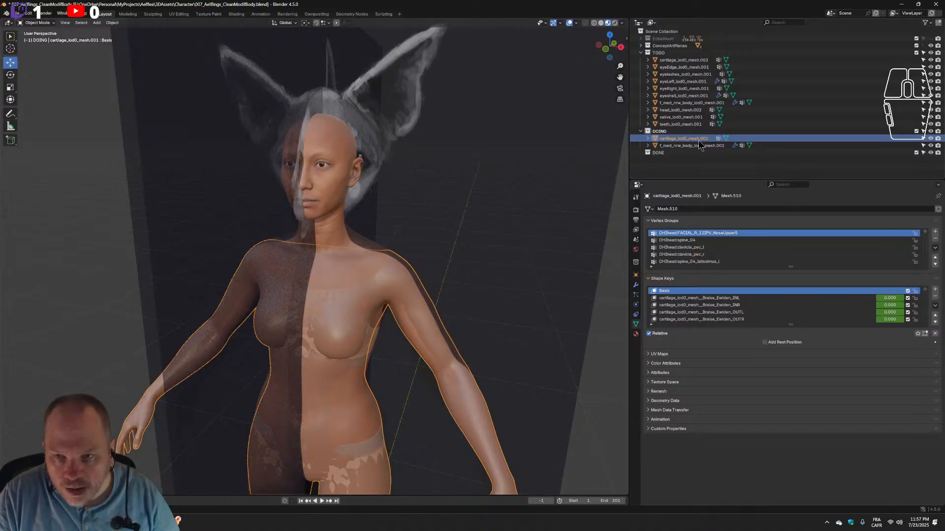
left_click(702, 146)
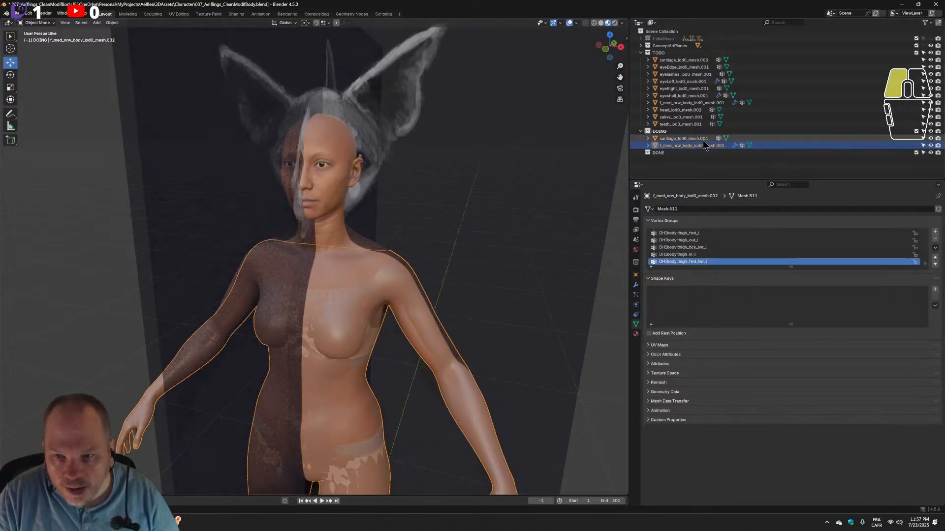
left_click(704, 141)
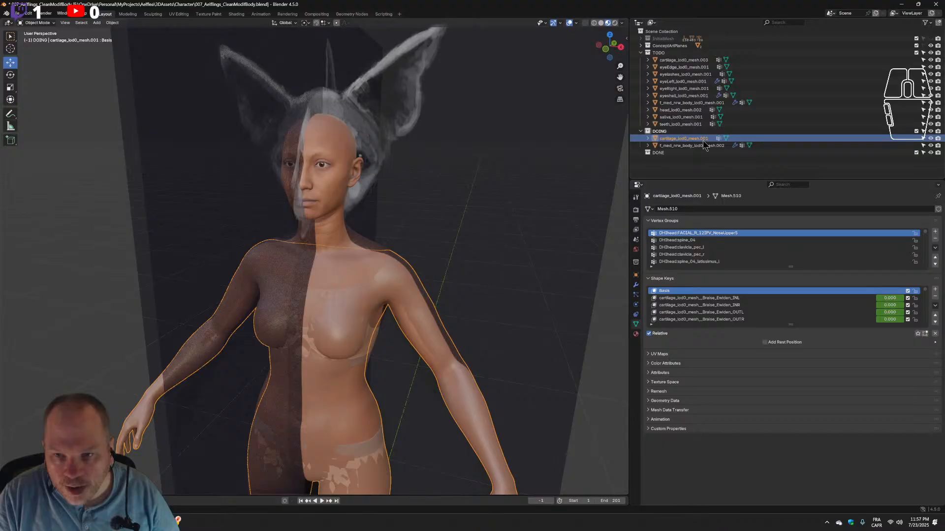
left_click(678, 60)
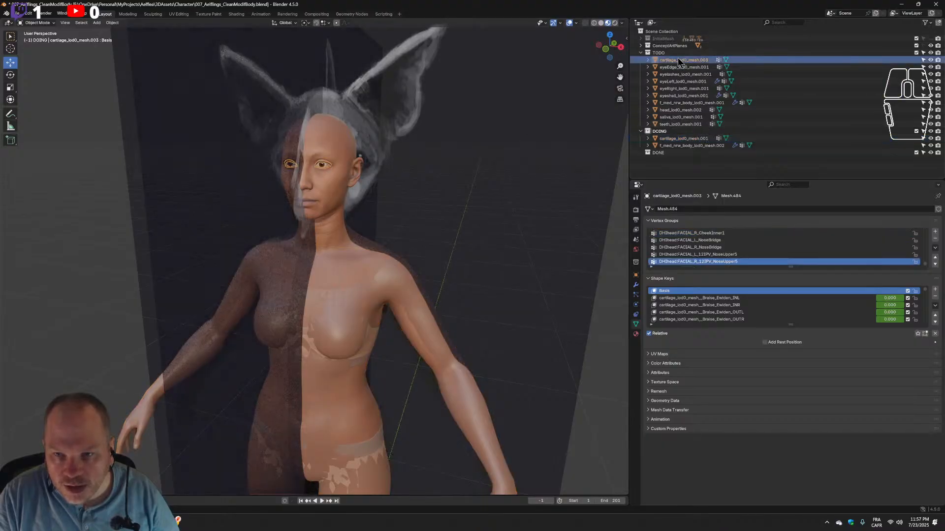
left_click(689, 103)
left_click(684, 140)
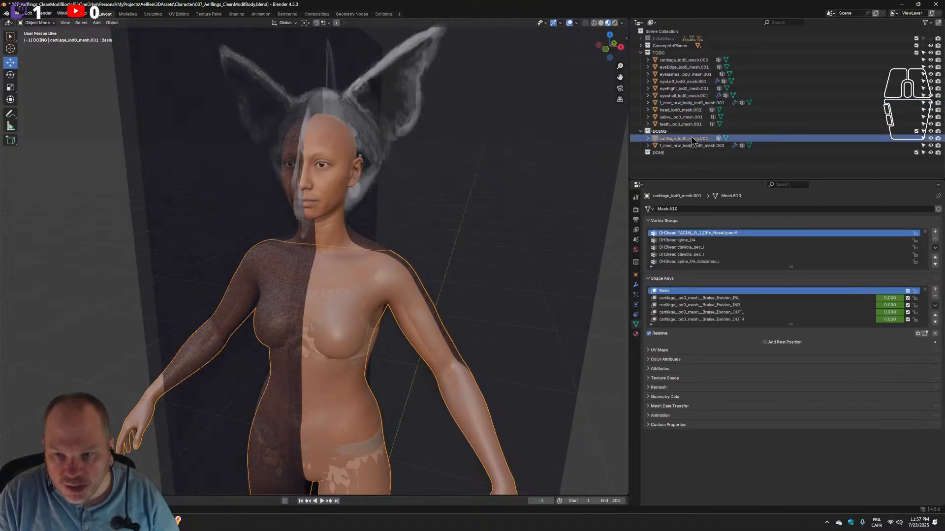
left_click(648, 139)
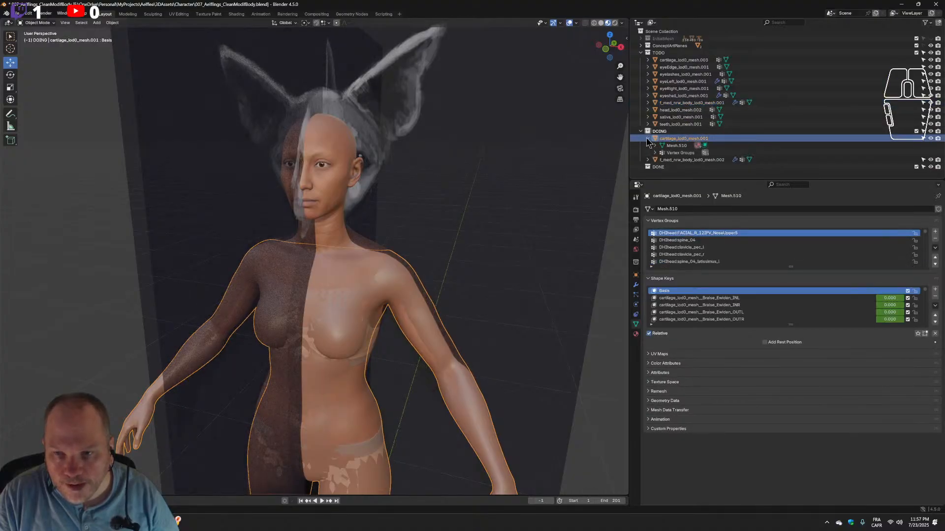
left_click(648, 60)
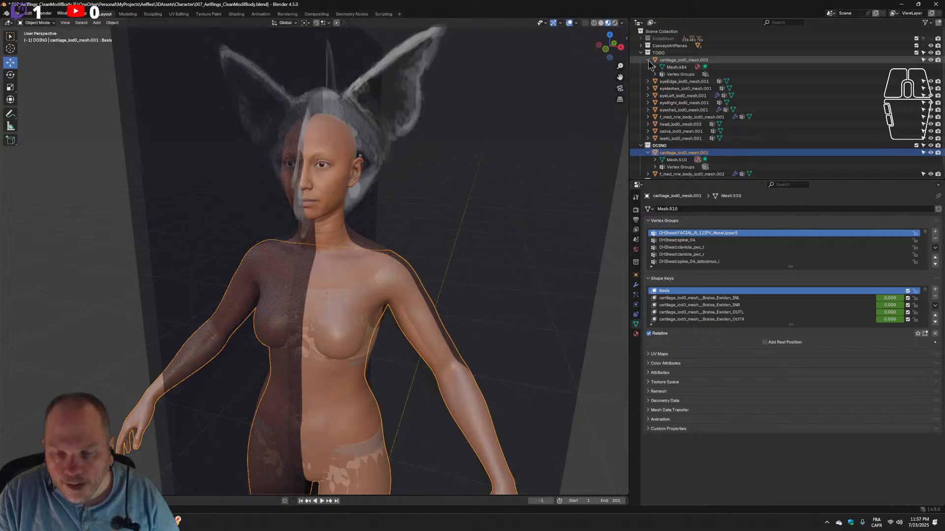
left_click(647, 60)
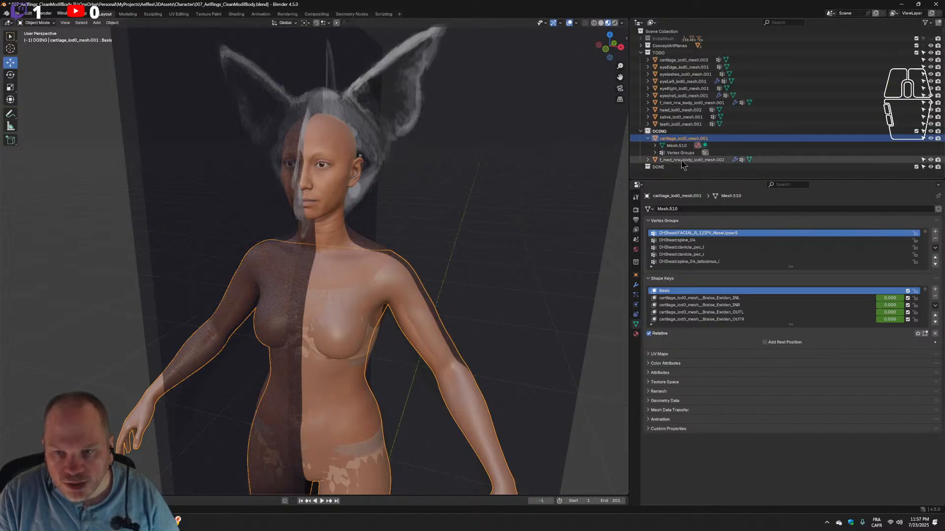
left_click(689, 159)
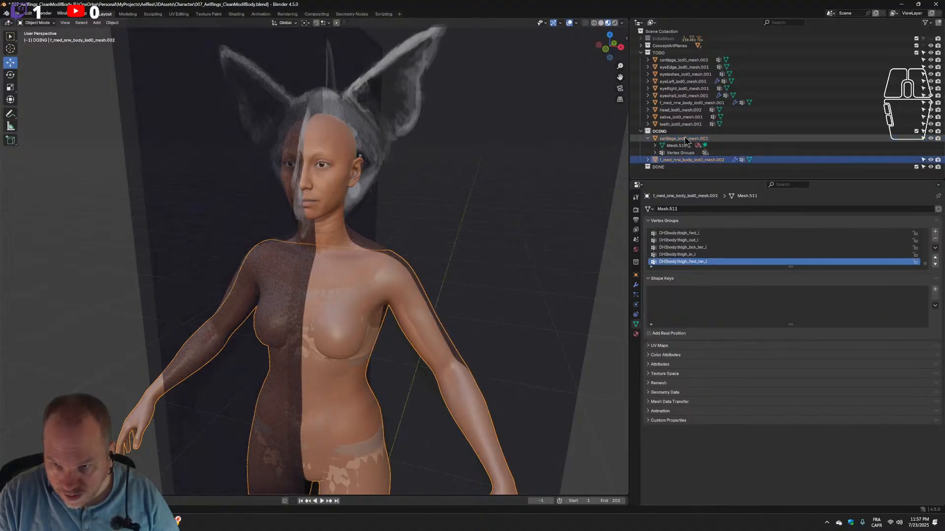
Delete the cartilage_lod0_mesh.001 duplicate from DOING and select the body copy.
left_click(686, 139)
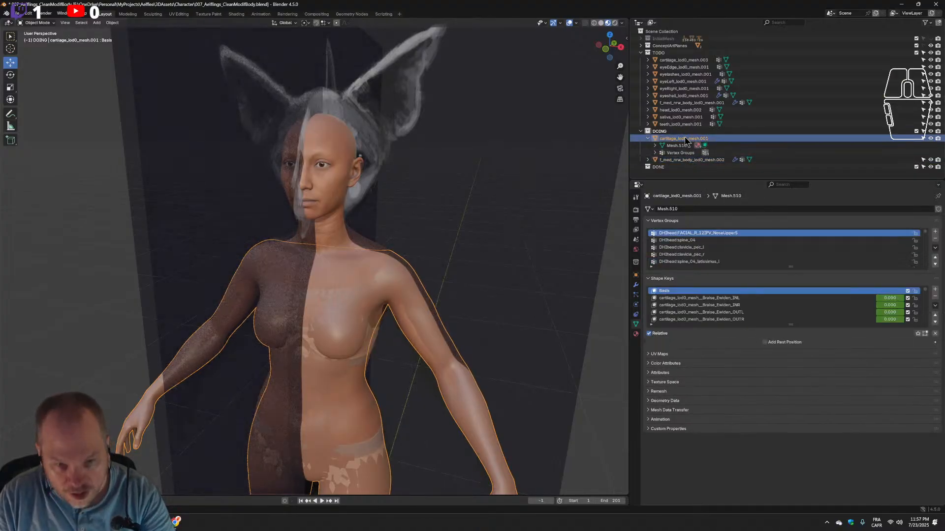
key("Delete")
left_click(687, 139)
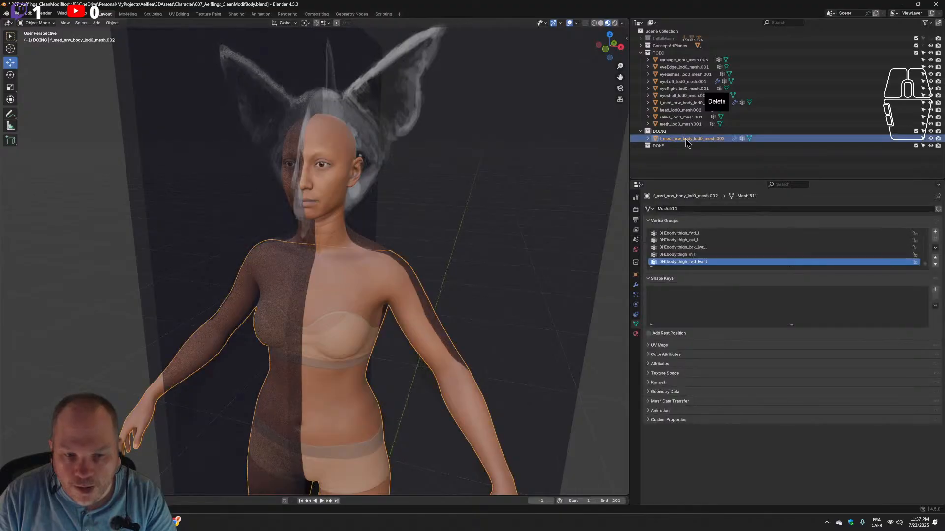
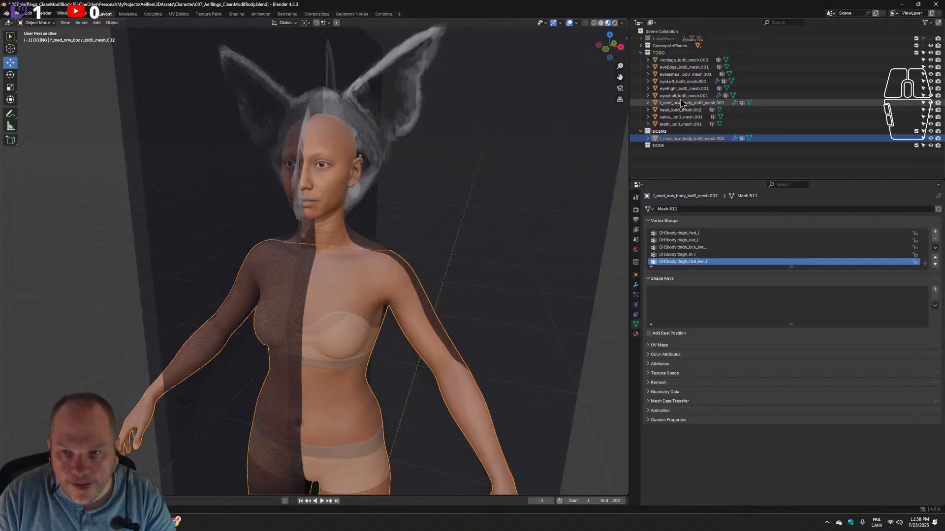
Look through the eye and body meshes in TODO, and copy head_lod0_mesh.002 into the DOING collection.
left_click(688, 67)
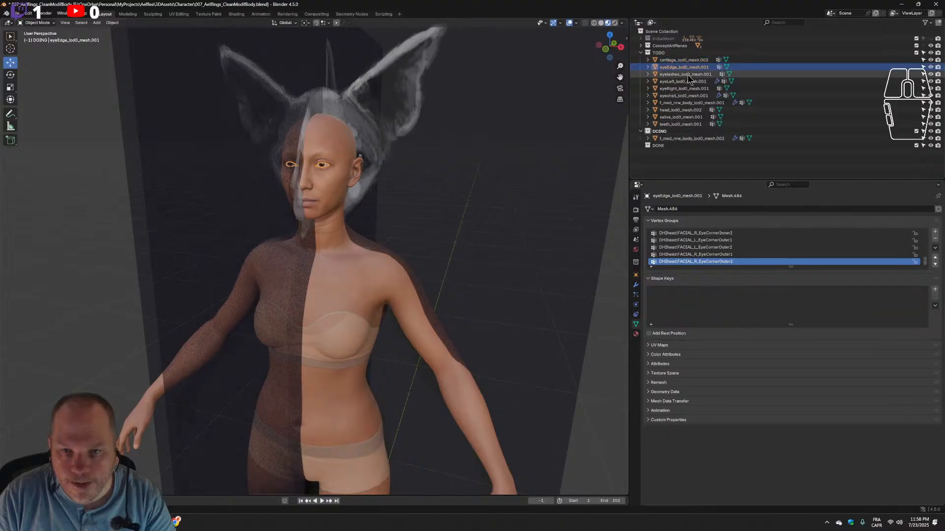
left_click(683, 83)
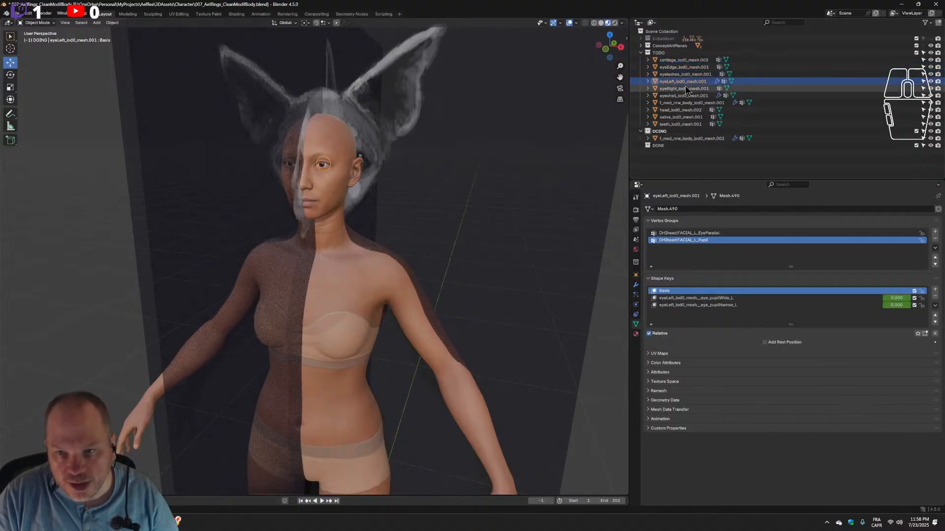
left_click(684, 89)
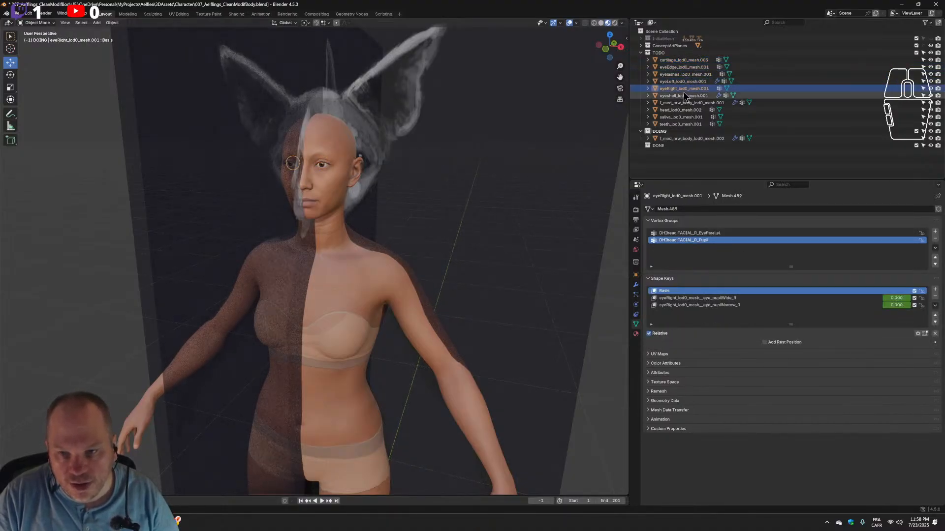
left_click(683, 96)
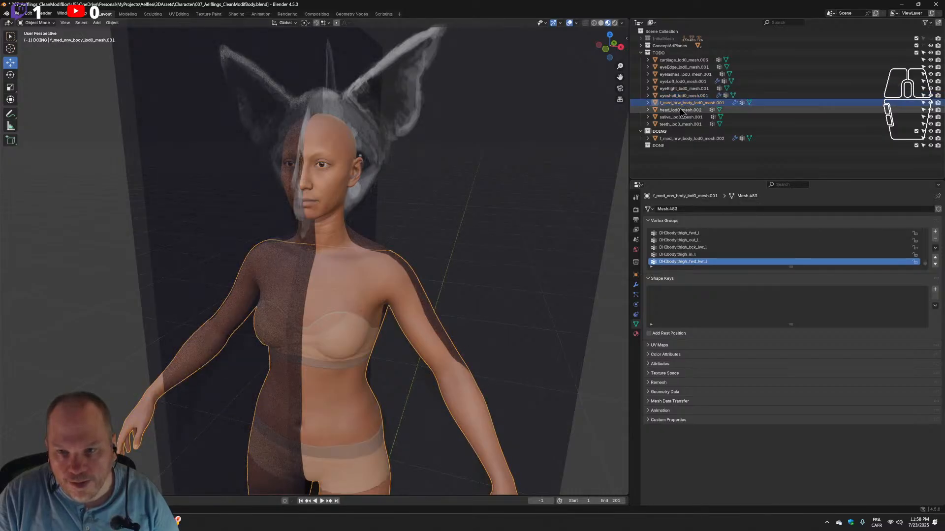
left_click(679, 112)
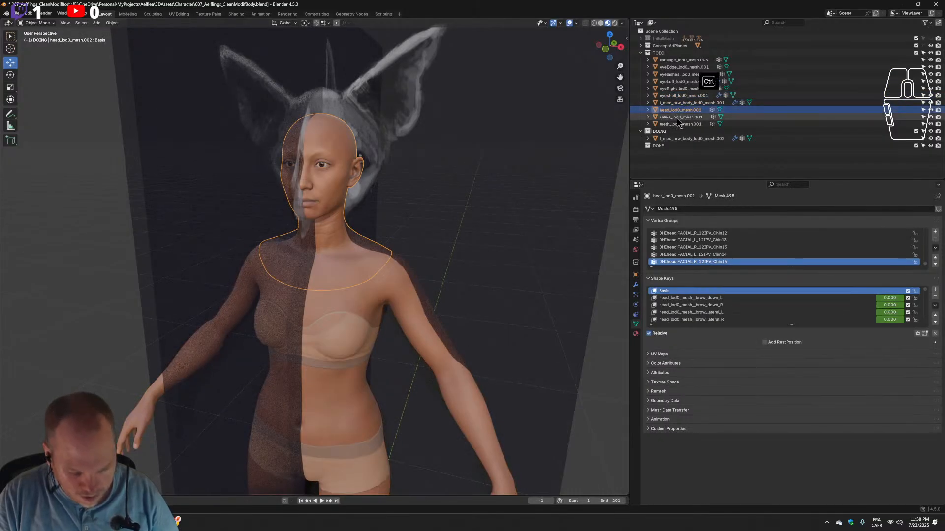
key("ctrl+c")
middle_click_drag(433, 236, 462, 246)
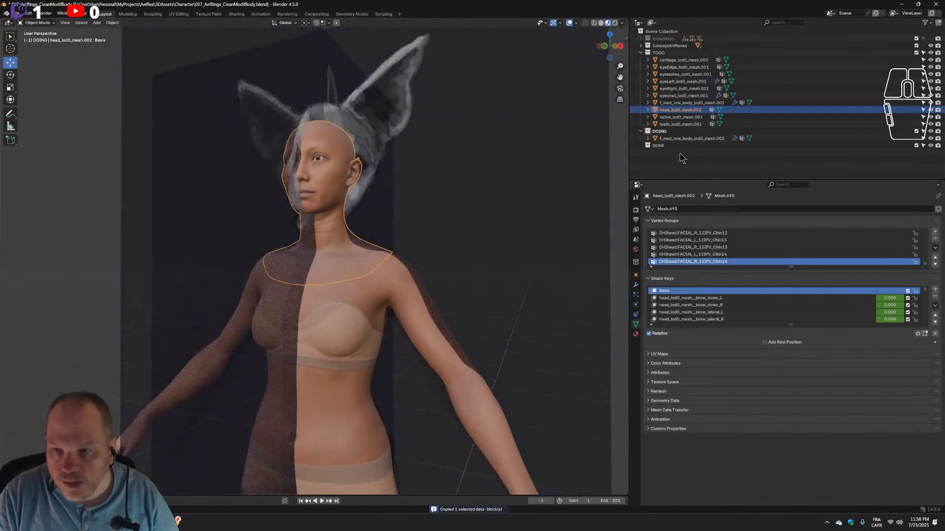
left_click(665, 133)
key("ctrl+v")
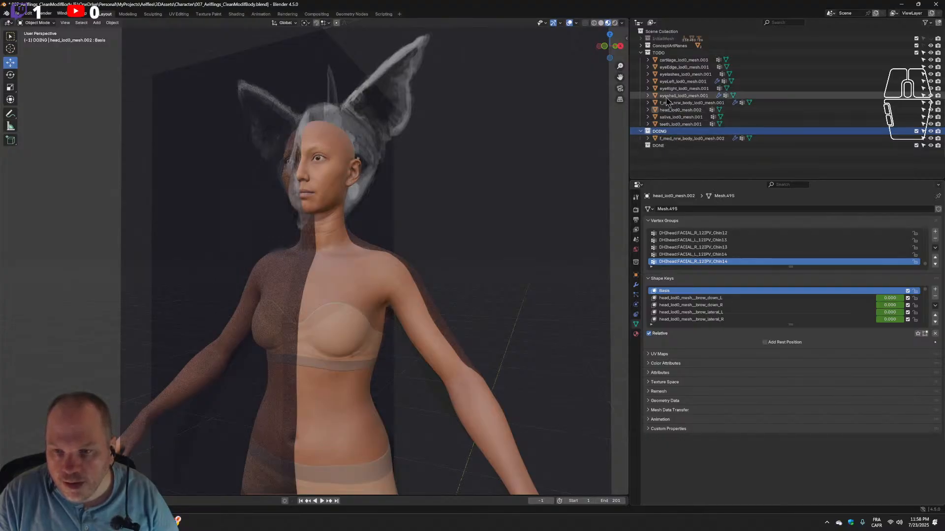
Copy head_lod0_mesh.002 from the TODO collection and paste it into the DOING collection.
left_click(679, 110)
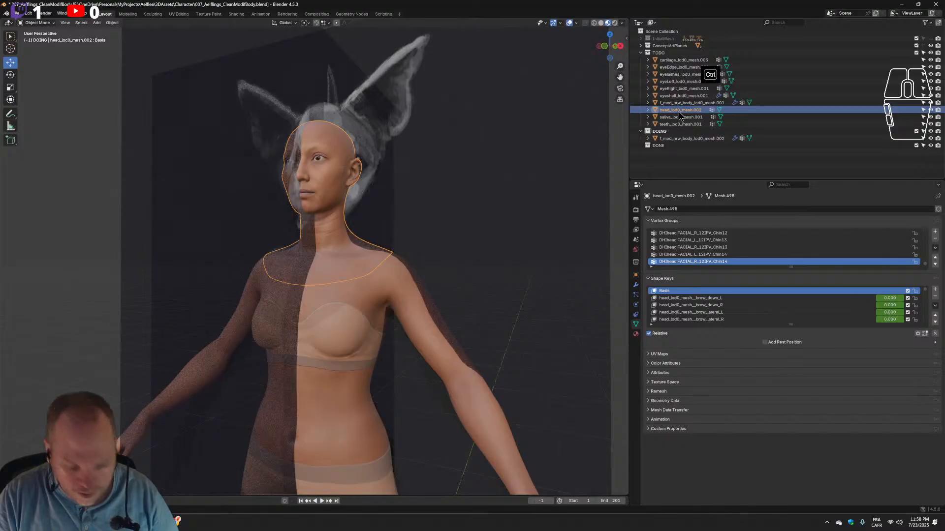
key("ctrl+c")
left_click(667, 132)
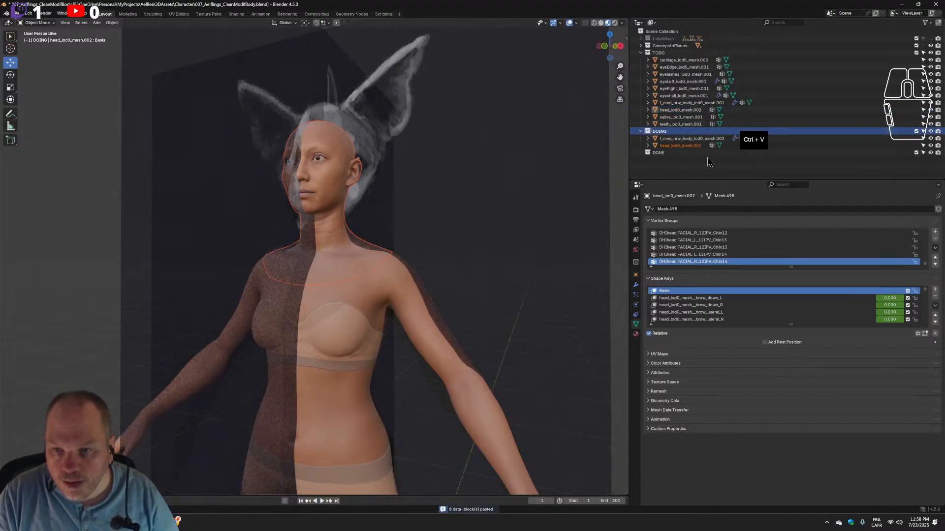
key("ctrl+v")
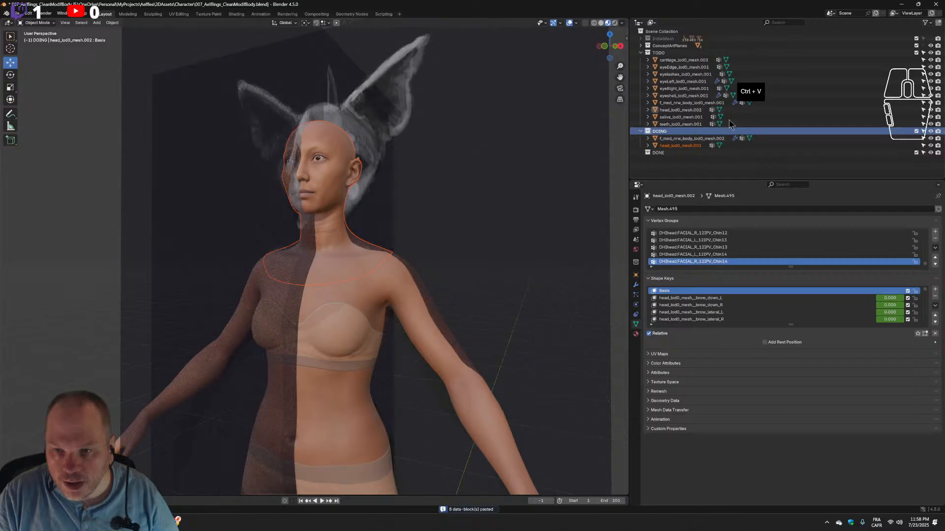
Hide the TODO collection in the viewport and save the file.
left_click(931, 53)
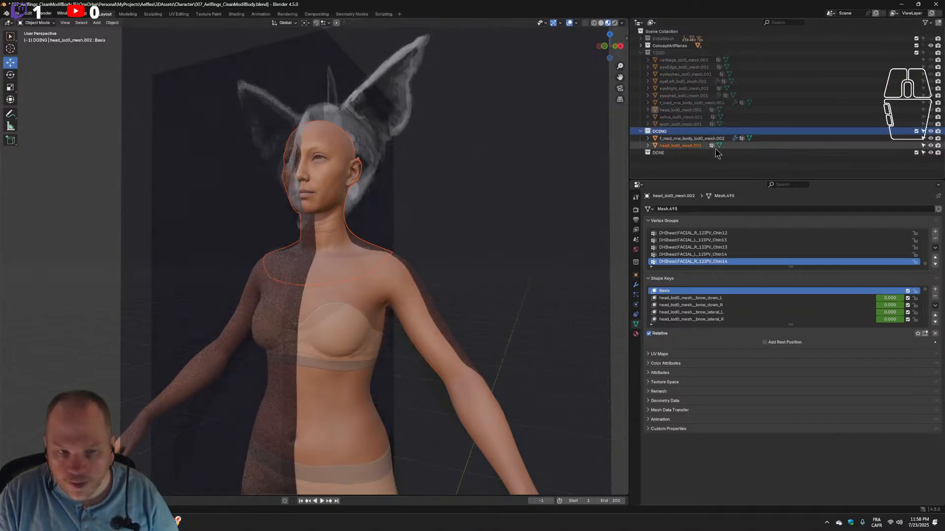
key("ctrl+s")
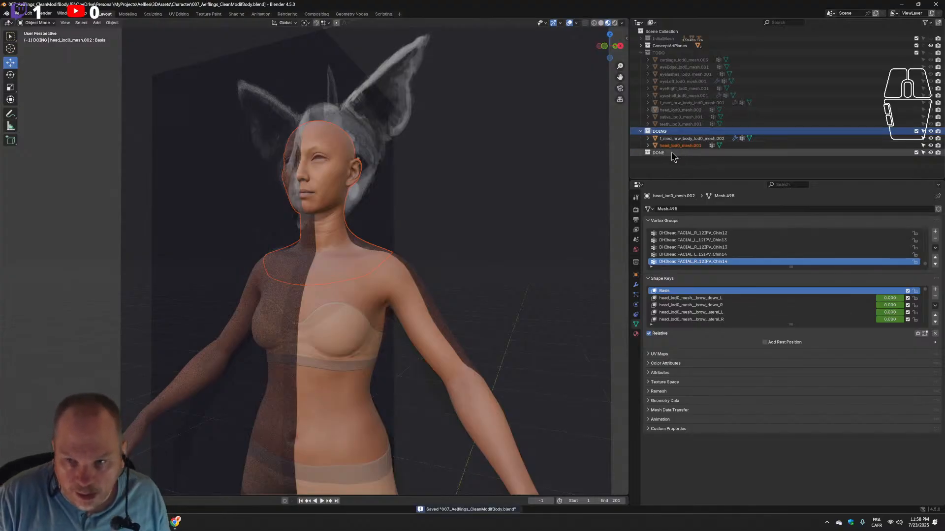
middle_click_drag(354, 256, 430, 292)
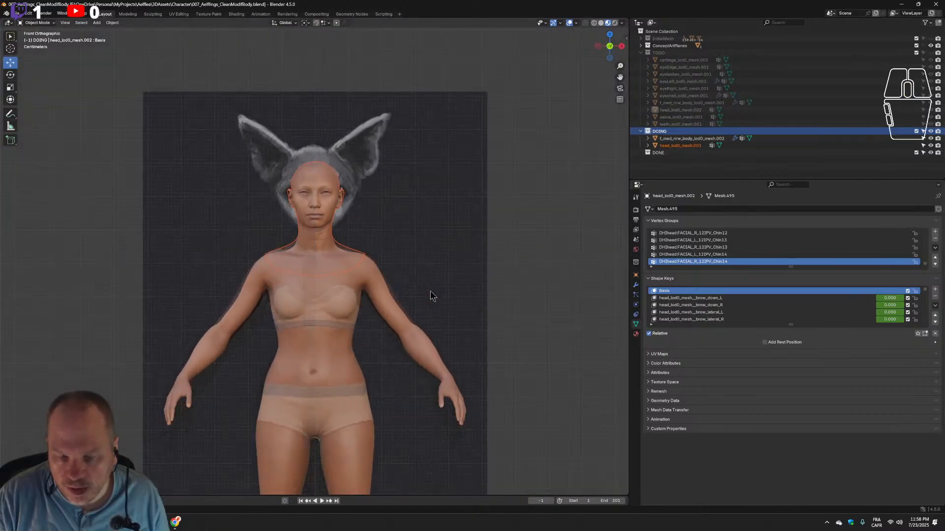
scroll(431, 296, "up", 1)
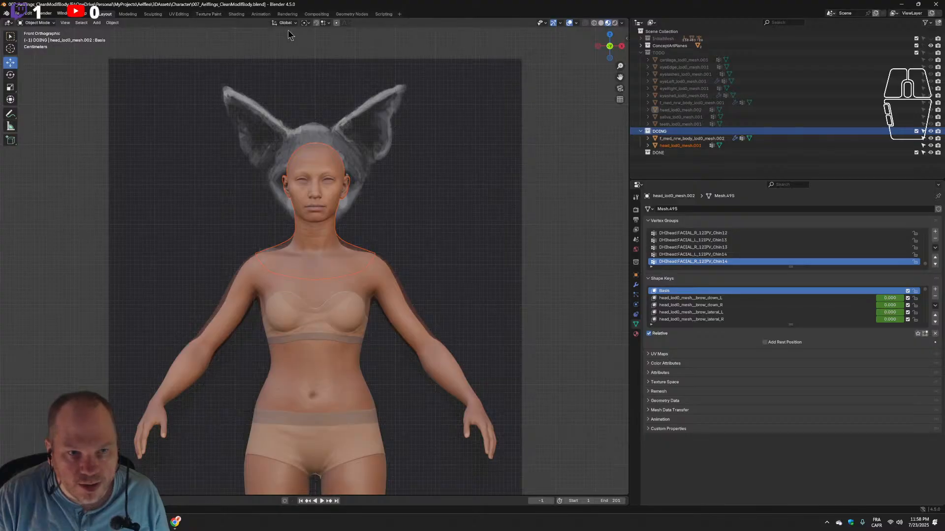
Examine the head material's shader nodes in the Shading workspace, from the colour, cavity and roughness maps to the Principled BSDF.
left_click(238, 14)
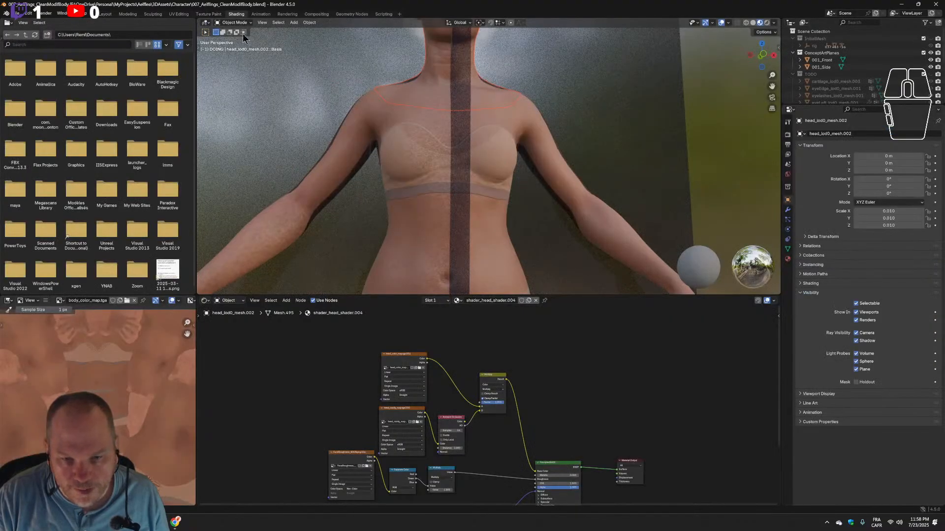
scroll(492, 171, "down", 3)
middle_click_drag(492, 171, 469, 193)
scroll(517, 410, "up", 1)
scroll(517, 410, "down", 2)
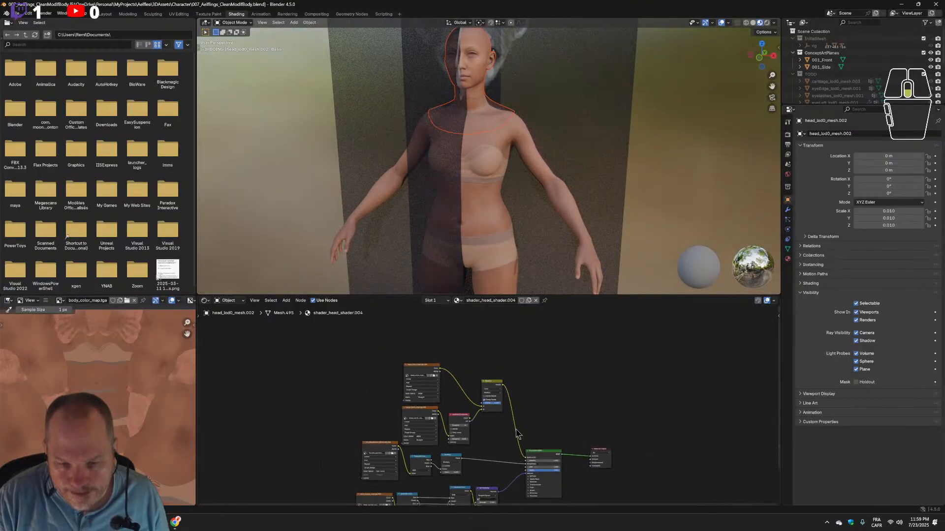
scroll(514, 438, "up", 3)
middle_click_drag(512, 407, 482, 335)
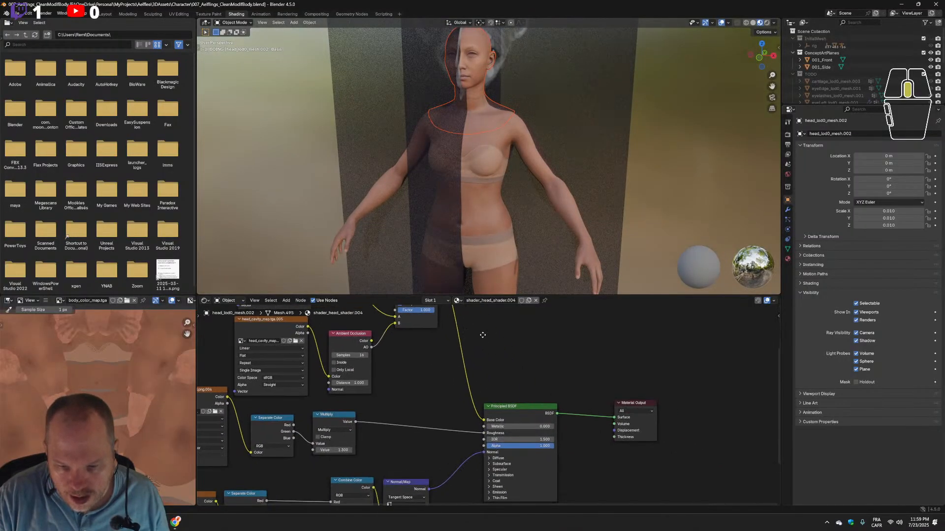
middle_click_drag(570, 424, 533, 351)
mouse_move(513, 375)
left_mouse_down()
mouse_move(446, 375)
mouse_move(509, 378)
left_mouse_up()
scroll(403, 412, "up", 3)
middle_click_drag(404, 415, 509, 368)
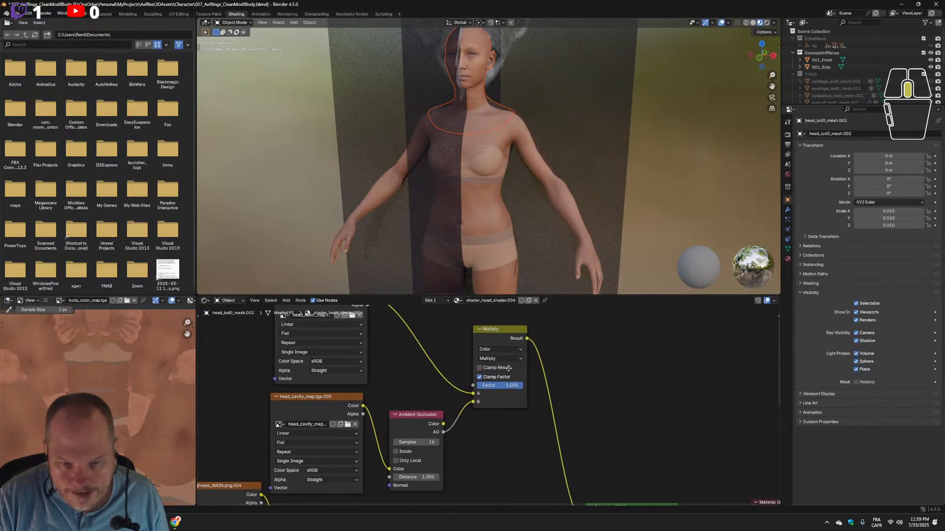
middle_click_drag(583, 411, 620, 447)
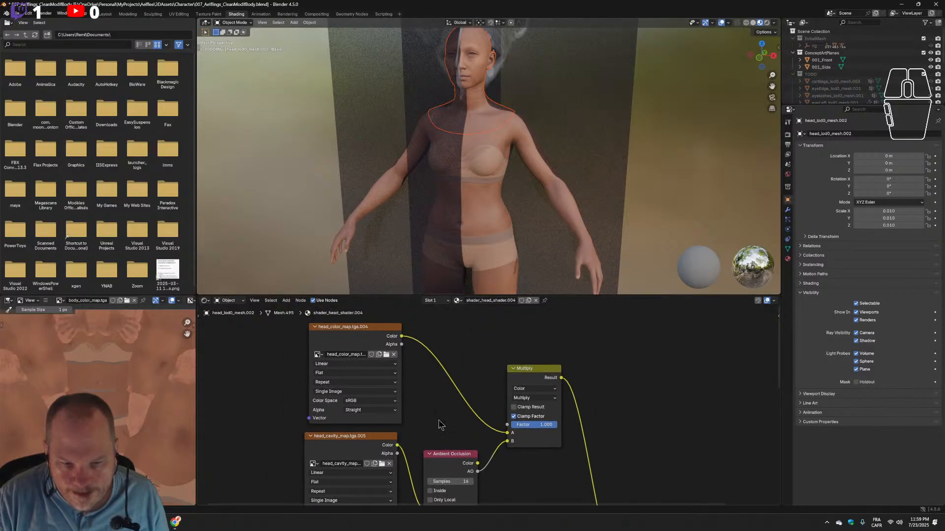
middle_click_drag(439, 420, 461, 347)
scroll(492, 401, "down", 2)
middle_click_drag(514, 426, 521, 424)
middle_click_drag(351, 397, 358, 354)
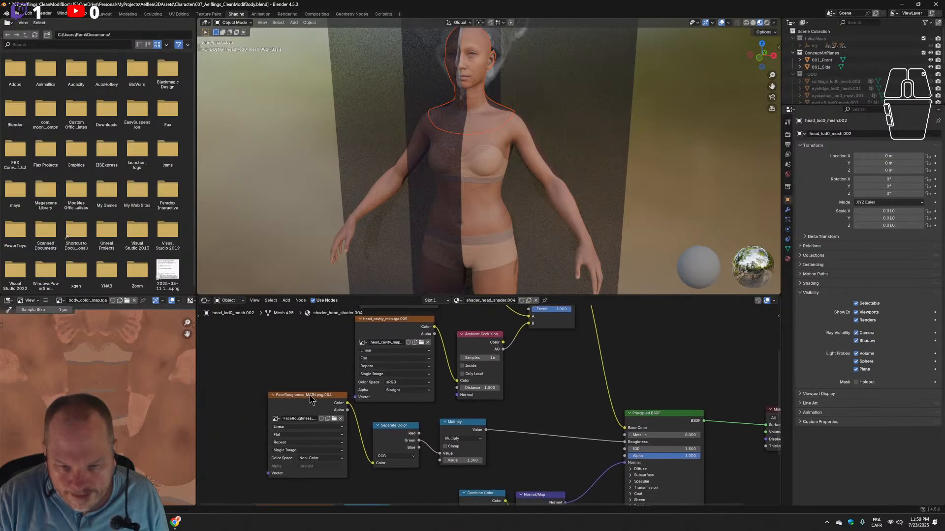
Reposition the FaceRoughness_MAIN.png.004 texture node so it sits clear of the head normal map node.
left_click_drag(310, 399, 324, 385)
mouse_move(324, 384)
middle_mouse_down()
mouse_move(311, 353)
mouse_move(320, 372)
middle_mouse_up()
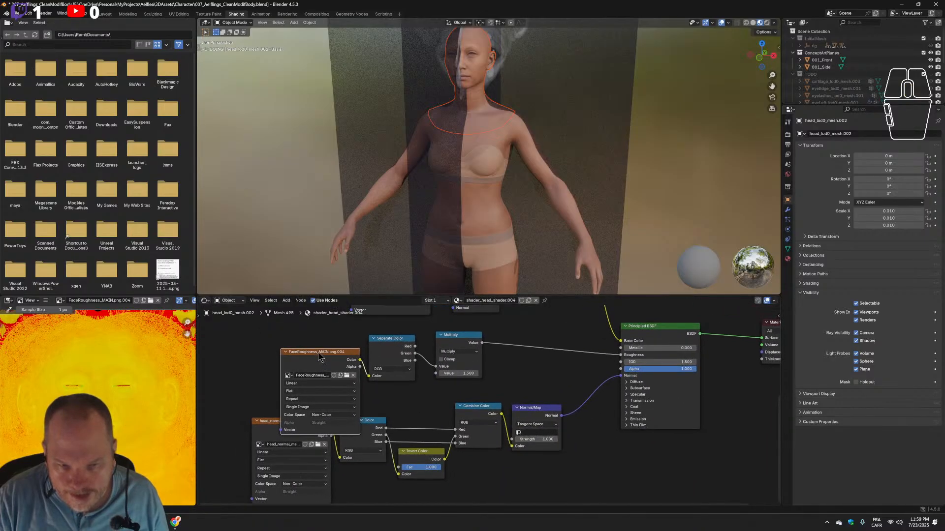
left_click_drag(318, 354, 289, 330)
middle_click_drag(638, 359, 524, 403)
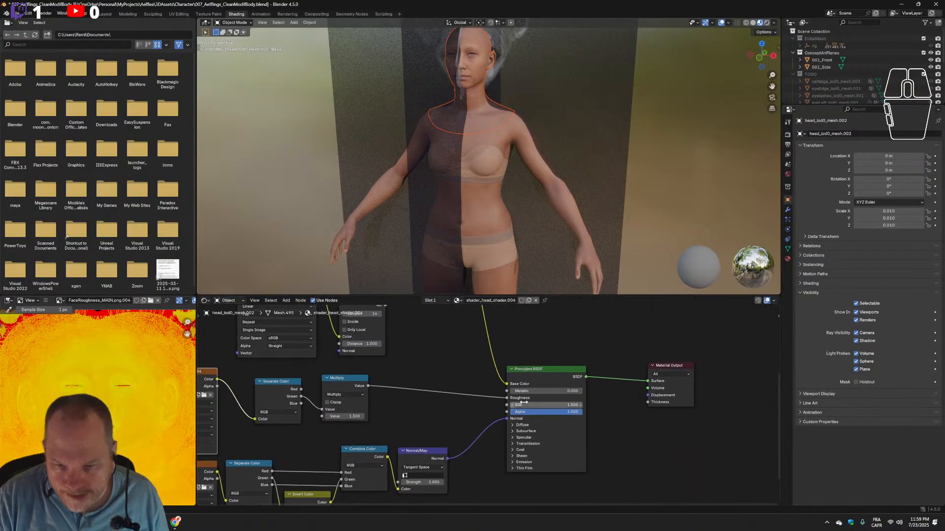
Set the Principled BSDF alpha of shader_head_shader.004 to 0 in the material properties.
left_click(564, 372)
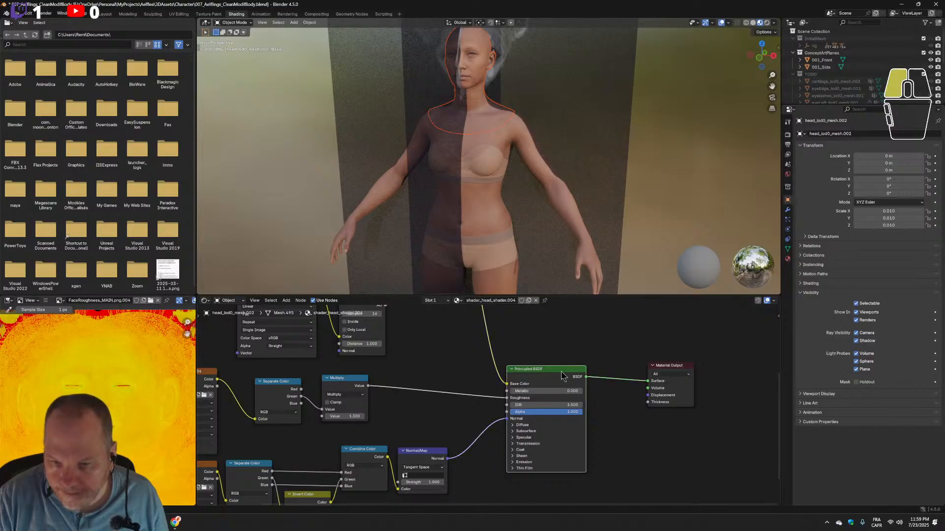
left_click(787, 261)
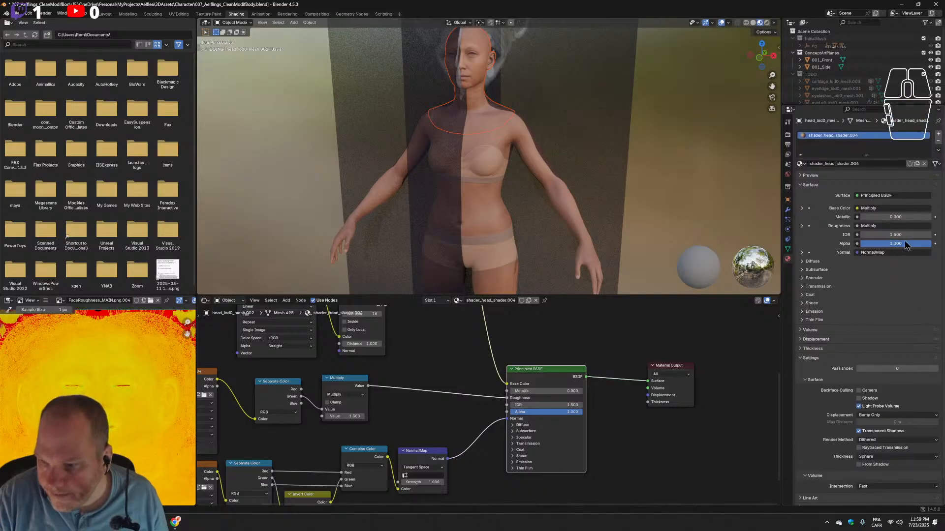
left_click_drag(913, 243, 860, 244)
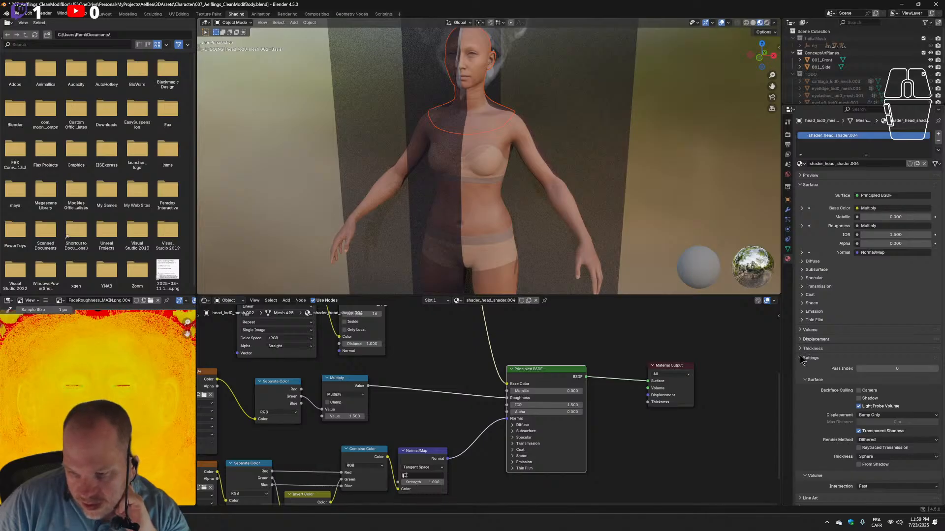
Look through the head material's render settings and its Diffuse, Subsurface, Specular and Coat options for transparency controls.
scroll(809, 374, "down", 2)
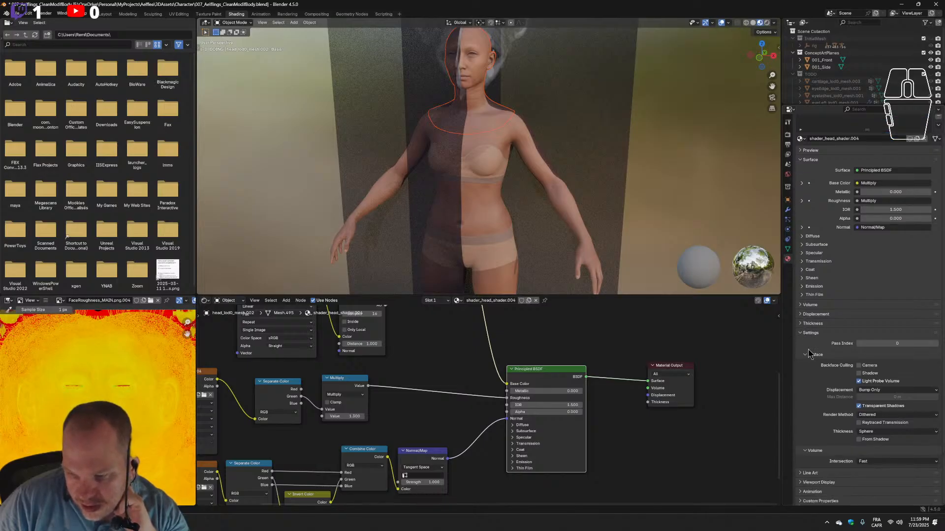
left_click(801, 334)
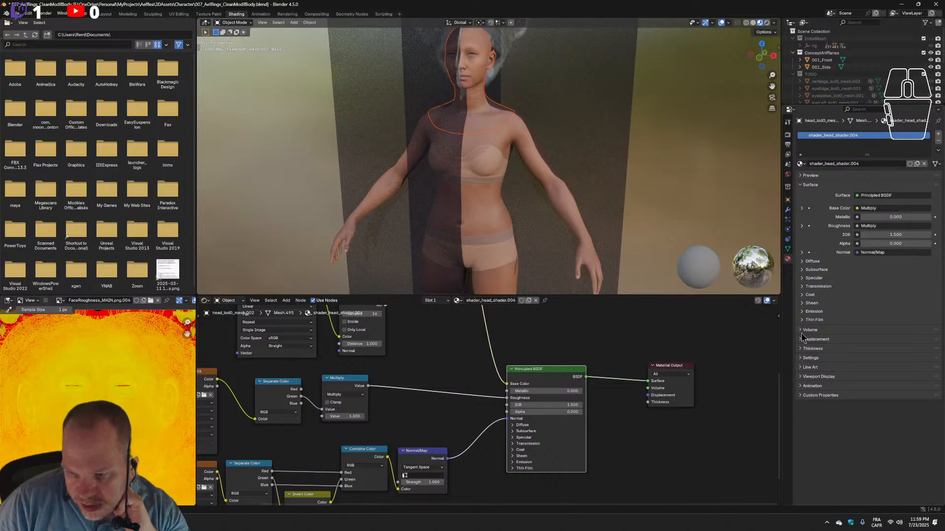
left_click(801, 359)
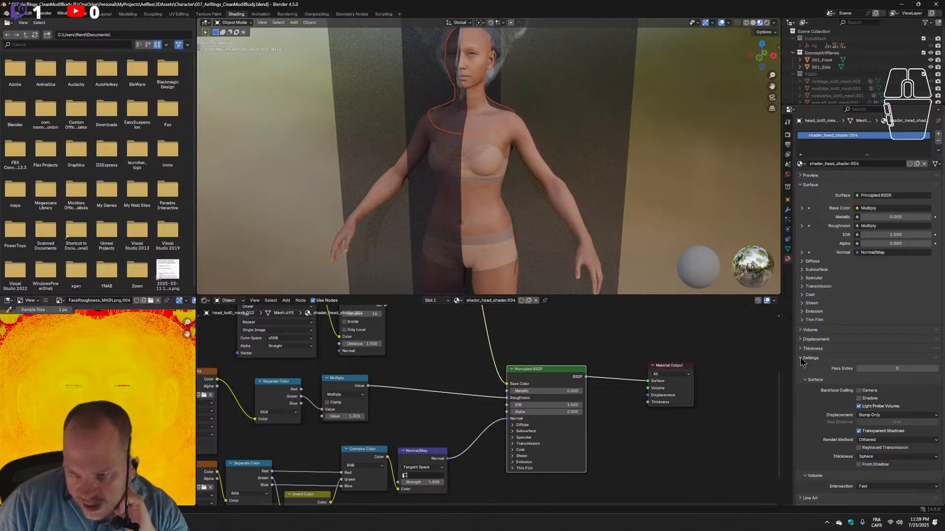
left_click(801, 358)
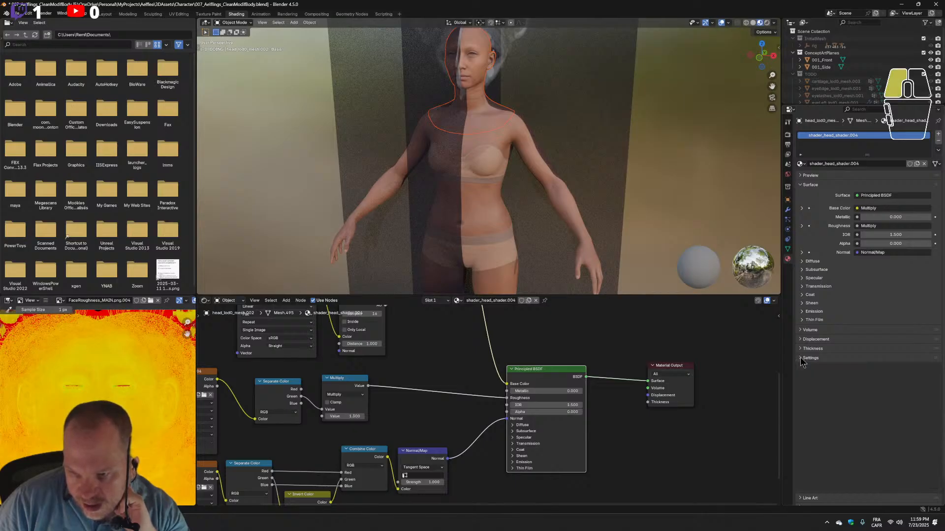
left_click(804, 260)
left_click(804, 260)
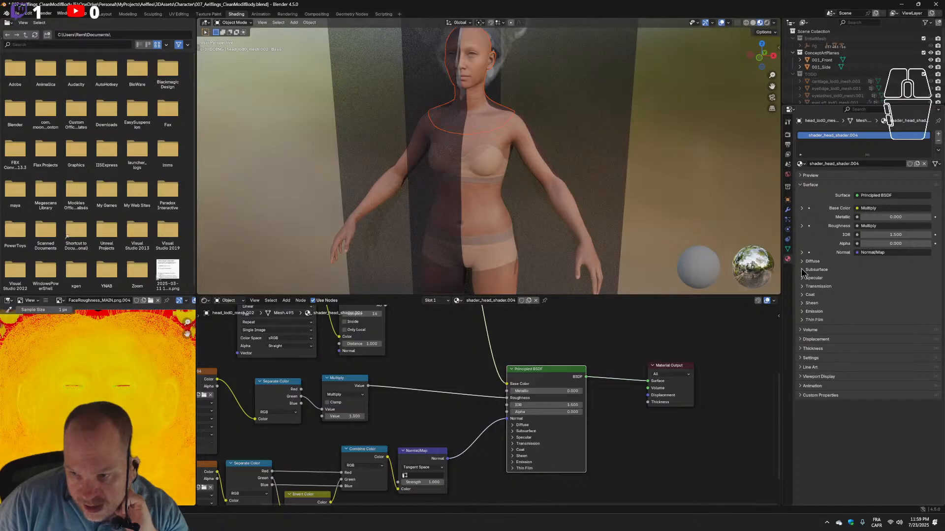
left_click(802, 270)
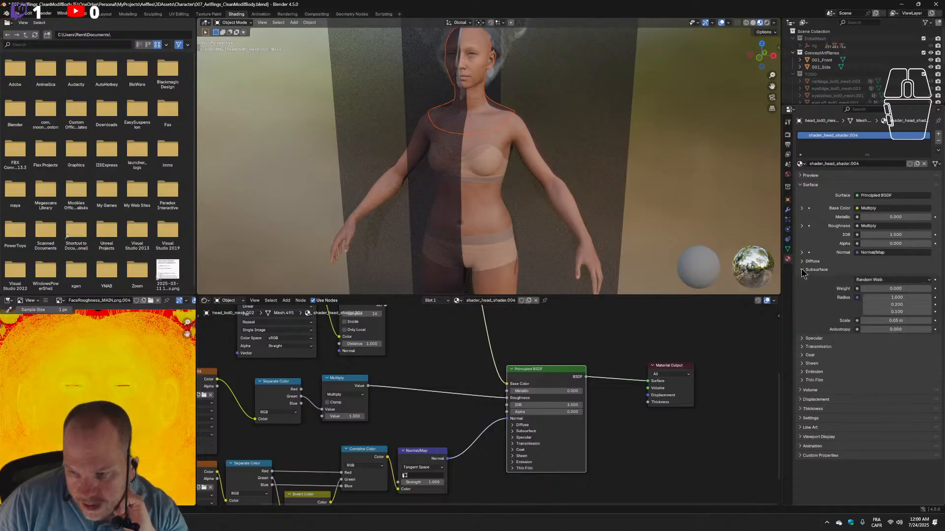
left_click(803, 270)
left_click(802, 278)
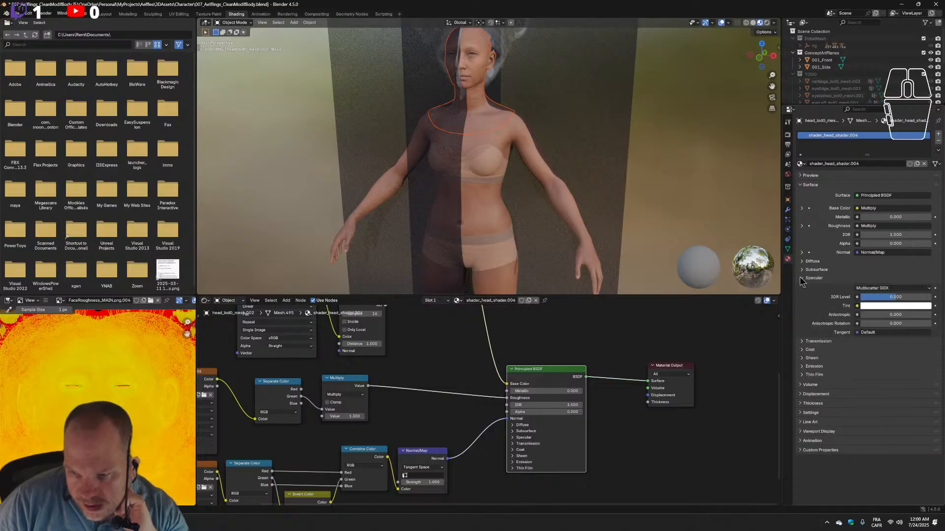
left_click(800, 279)
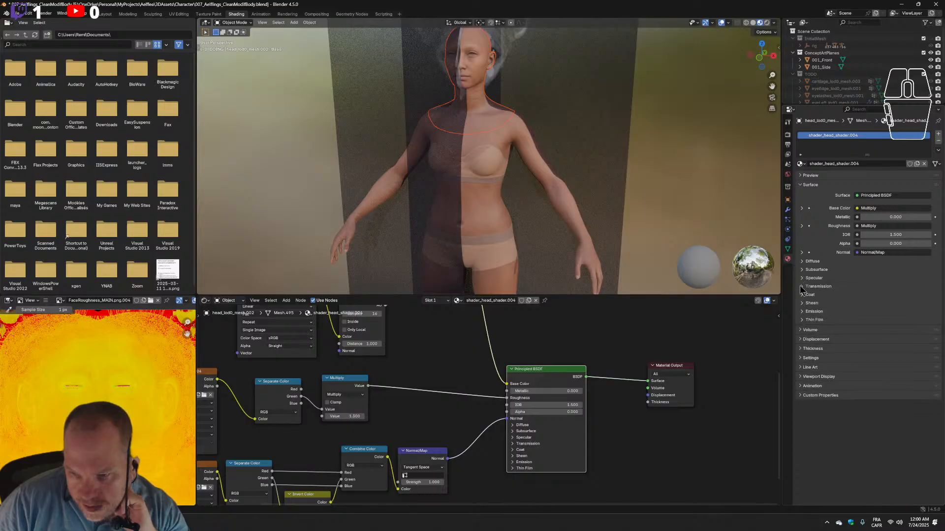
left_click(801, 295)
left_click(801, 296)
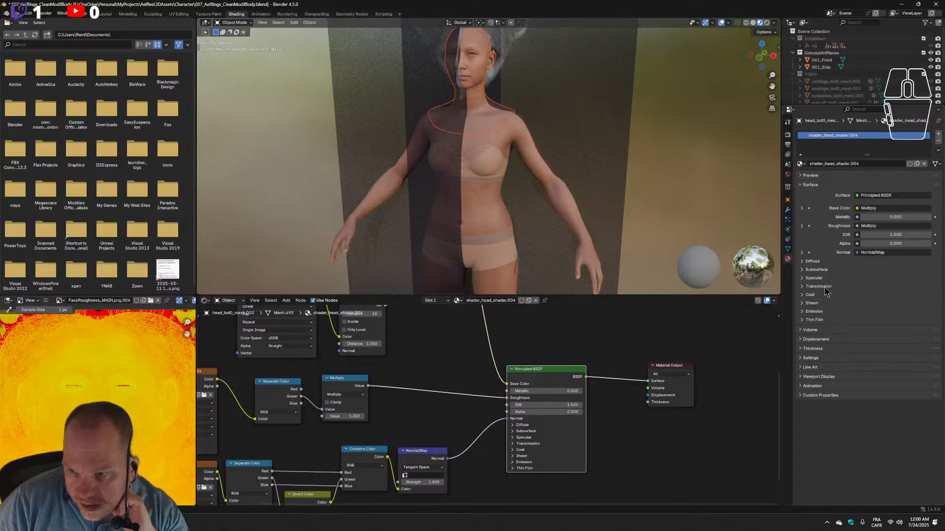
Try a Transparent BSDF as the head material's surface shader, check the head in the viewport, and undo the replacement.
left_click(886, 197)
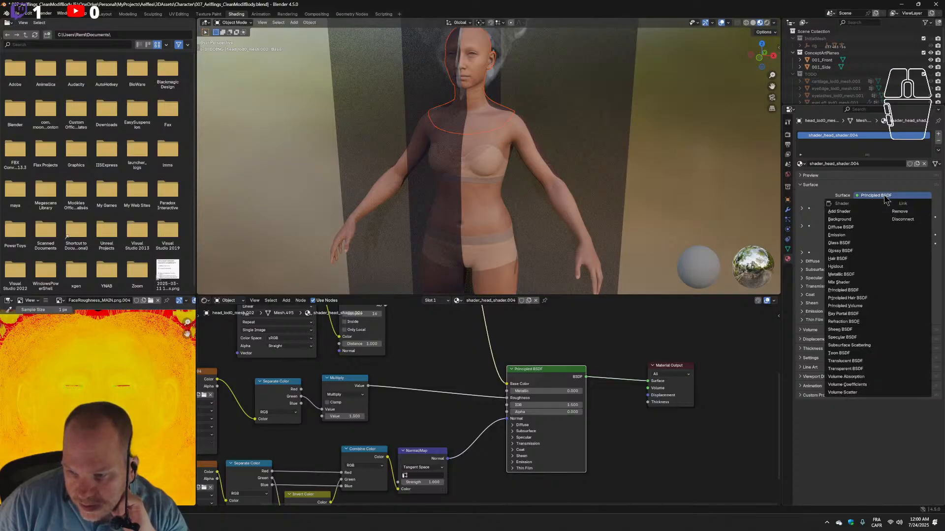
left_click(860, 370)
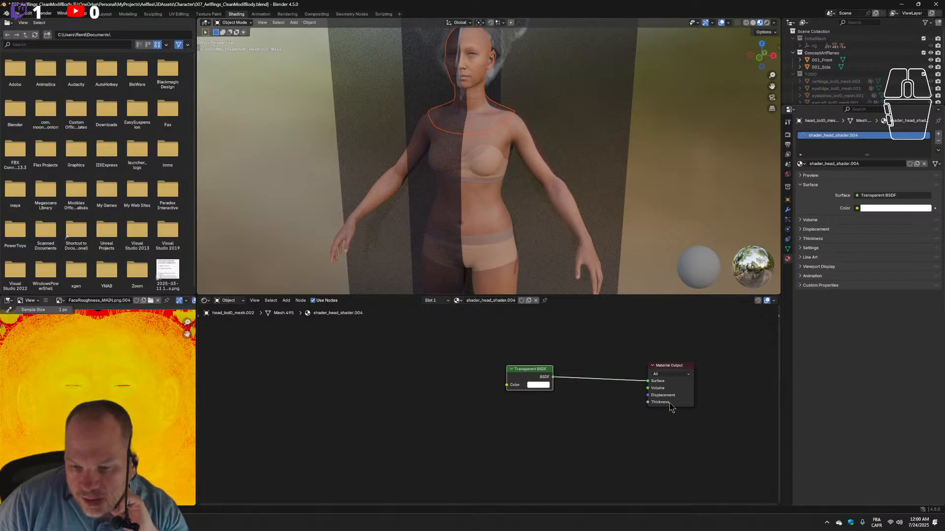
left_click(804, 221)
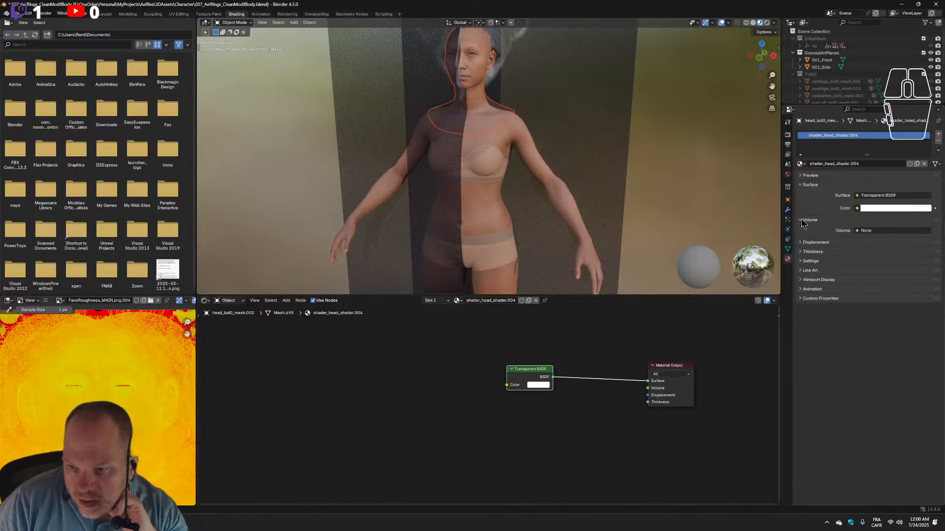
left_click(802, 251)
left_click(803, 242)
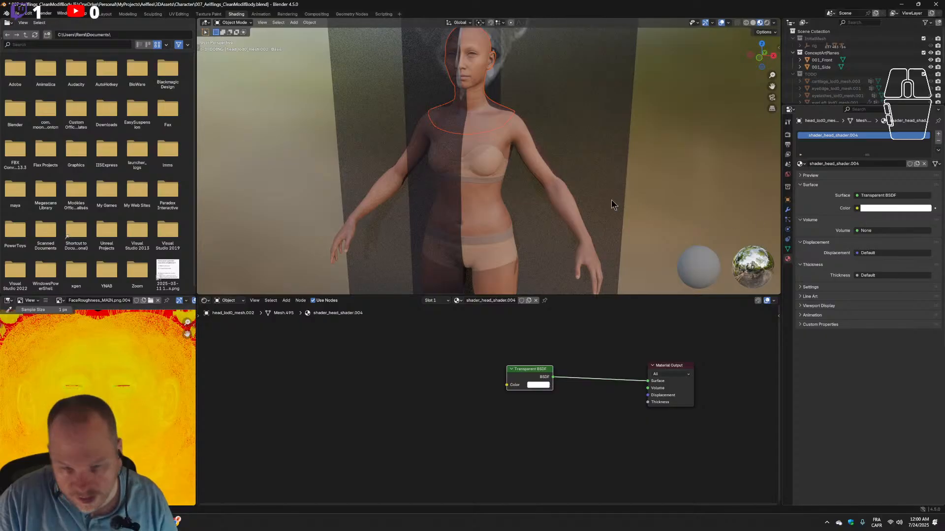
middle_click_drag(535, 144, 521, 121)
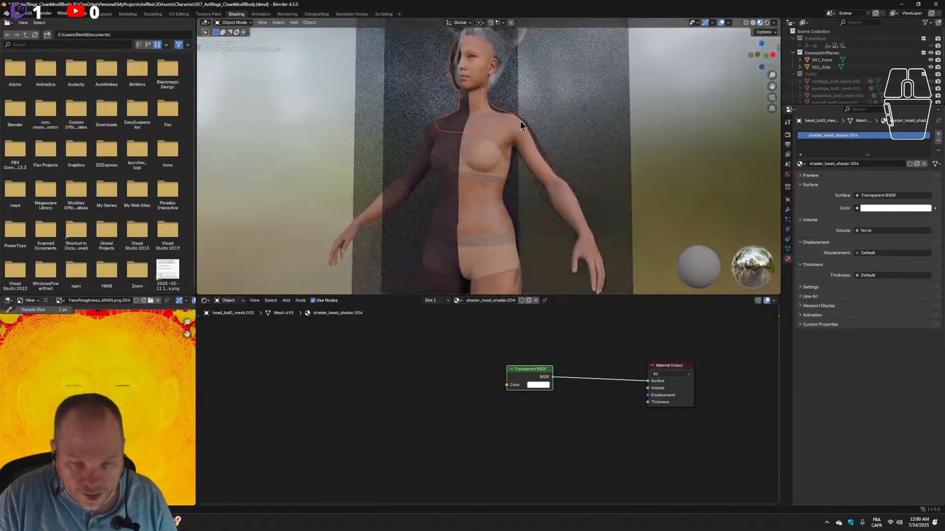
key("ctrl+z")
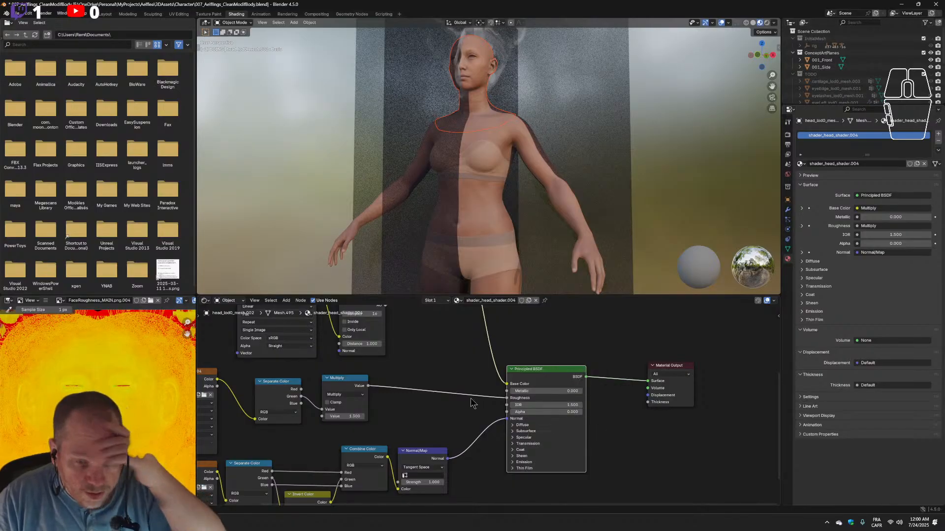
Set the alpha mode of the head color map and head cavity map texture nodes to Premultiplied.
middle_click_drag(460, 409, 662, 321)
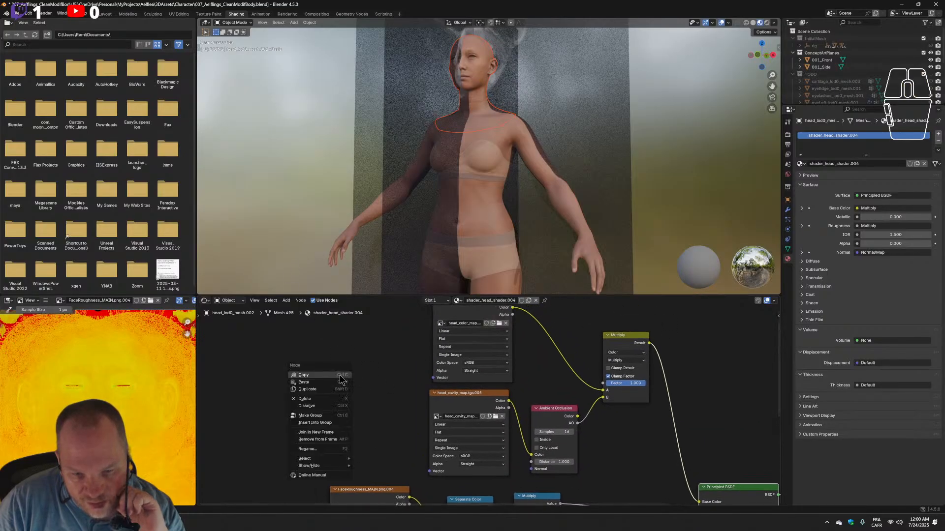
left_click(475, 371)
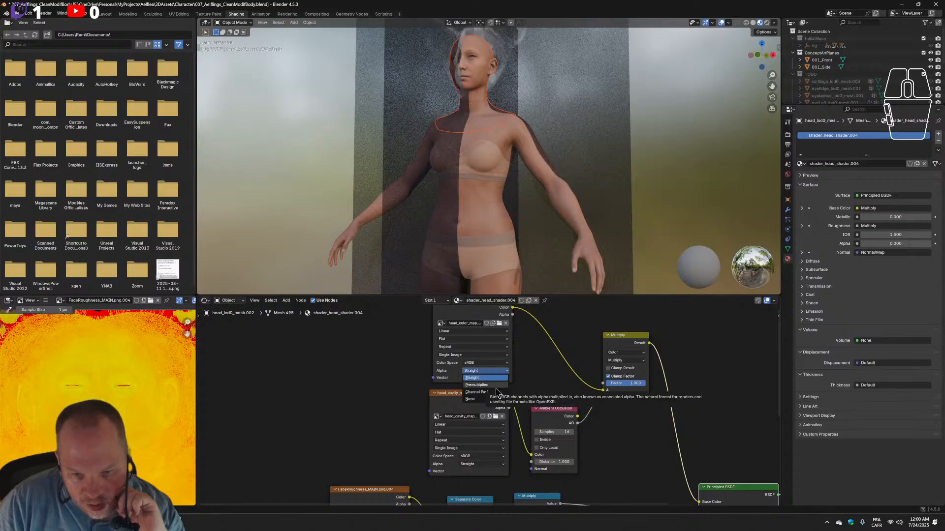
left_click(492, 386)
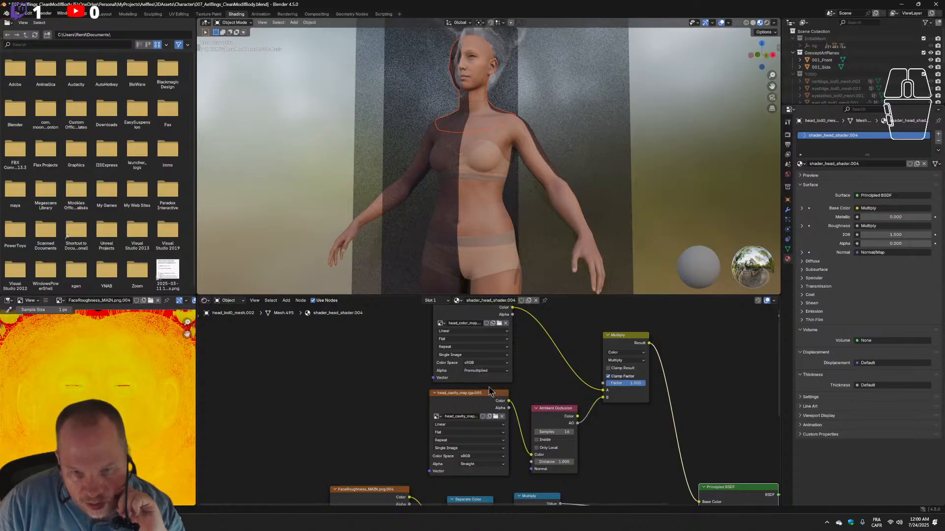
left_click(490, 465)
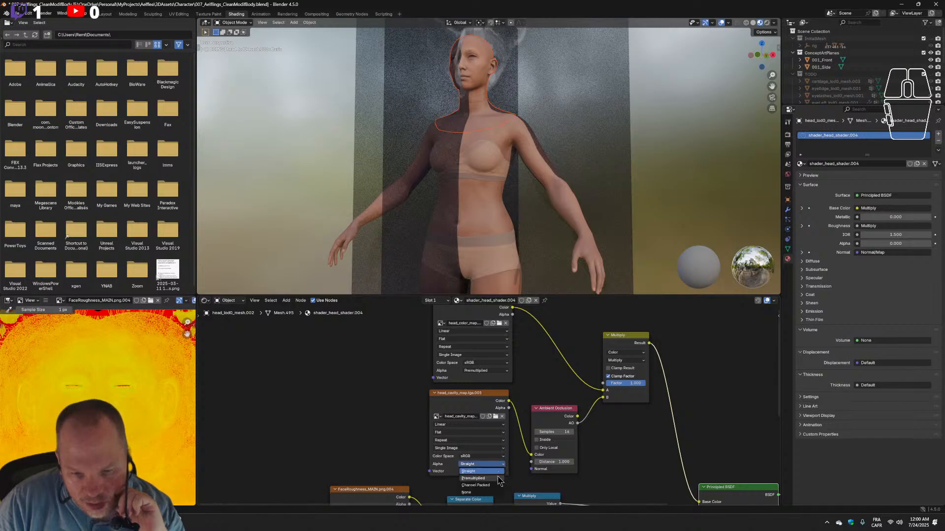
left_click(498, 478)
Set the alpha of the head material's Principled BSDF node to 1.
middle_click_drag(584, 462, 468, 376)
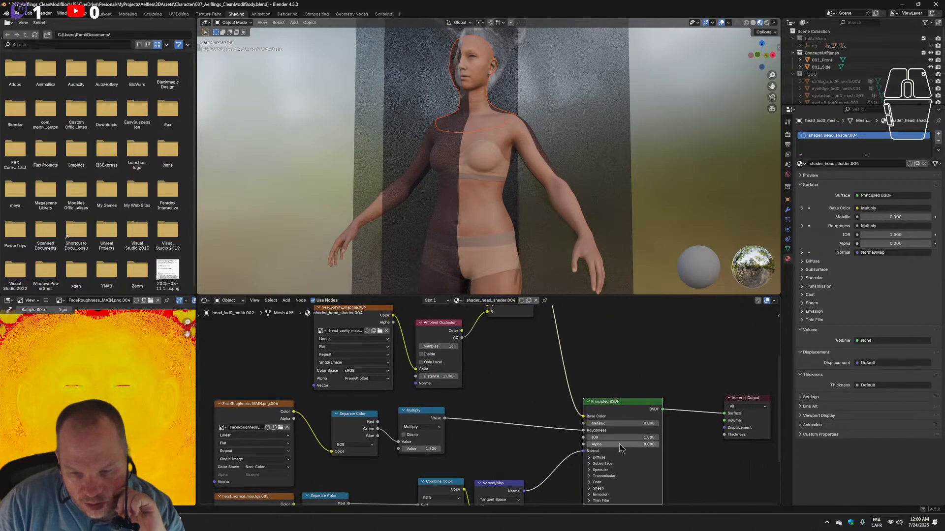
mouse_move(653, 429)
middle_mouse_down()
mouse_move(643, 413)
mouse_move(638, 422)
middle_mouse_up()
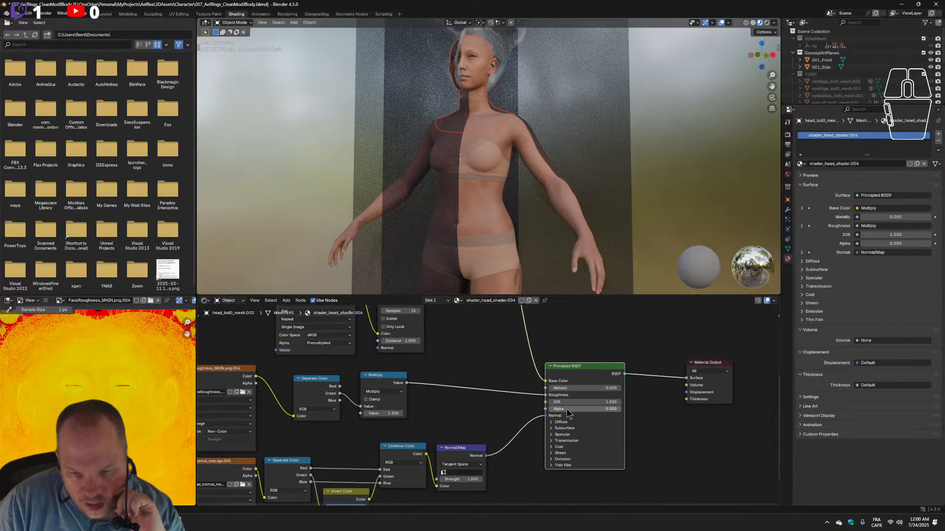
left_click_drag(565, 410, 624, 412)
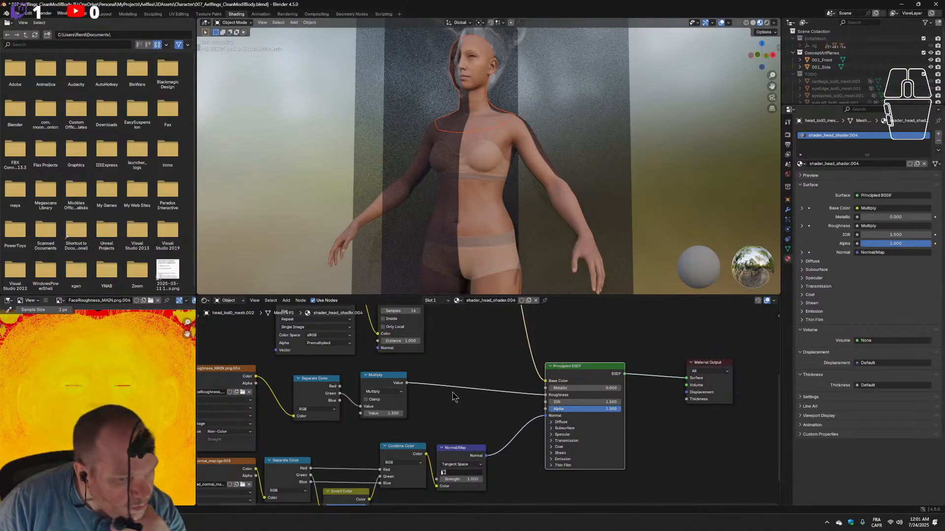
middle_click_drag(435, 361, 505, 333)
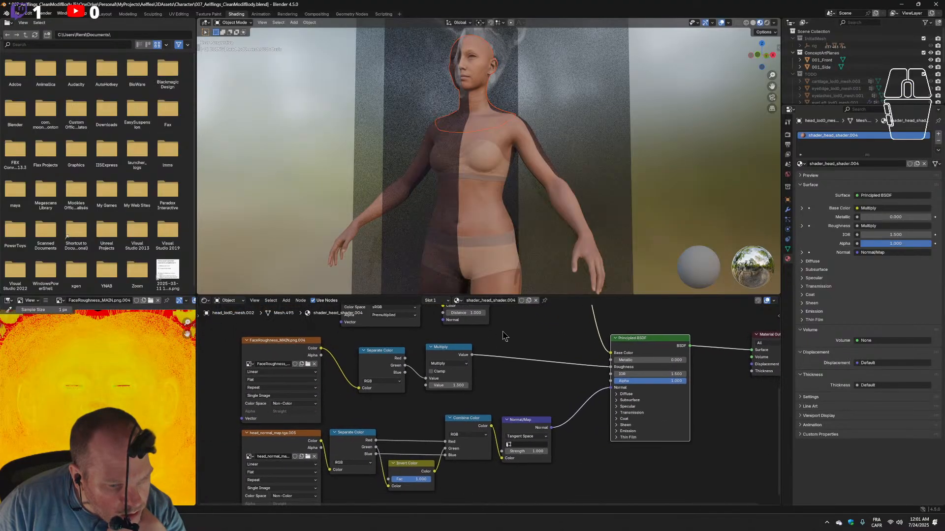
middle_click_drag(571, 452, 540, 433)
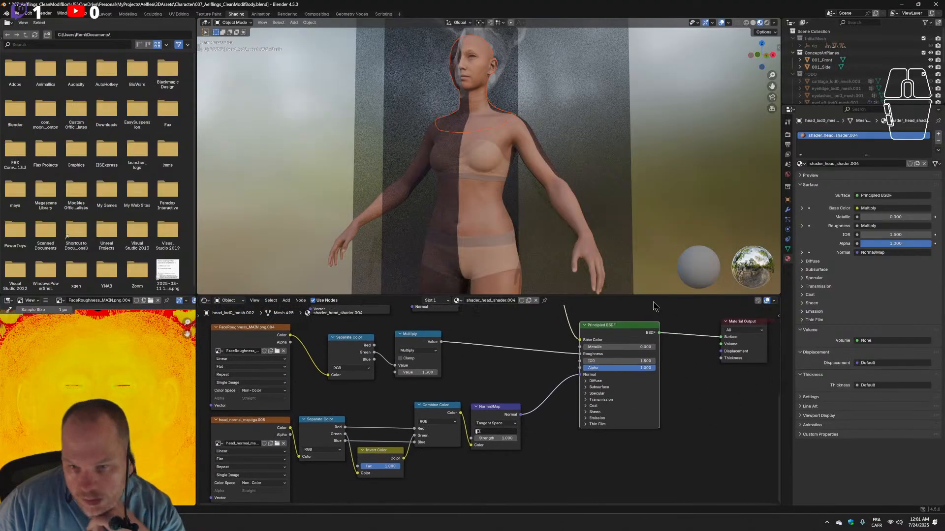
Select the 001_Front concept art plane and examine its material's Diffuse, Subsurface, Specular and Transmission options.
left_click(608, 172)
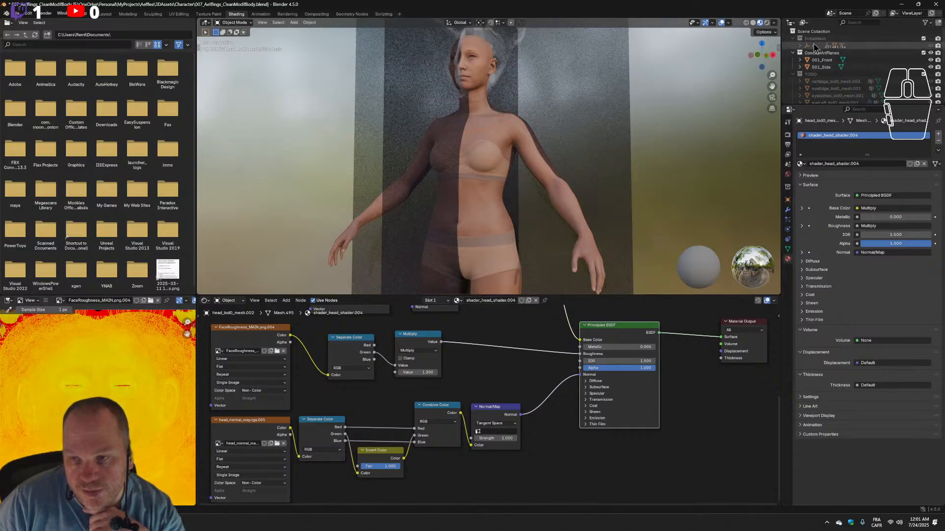
left_click(825, 60)
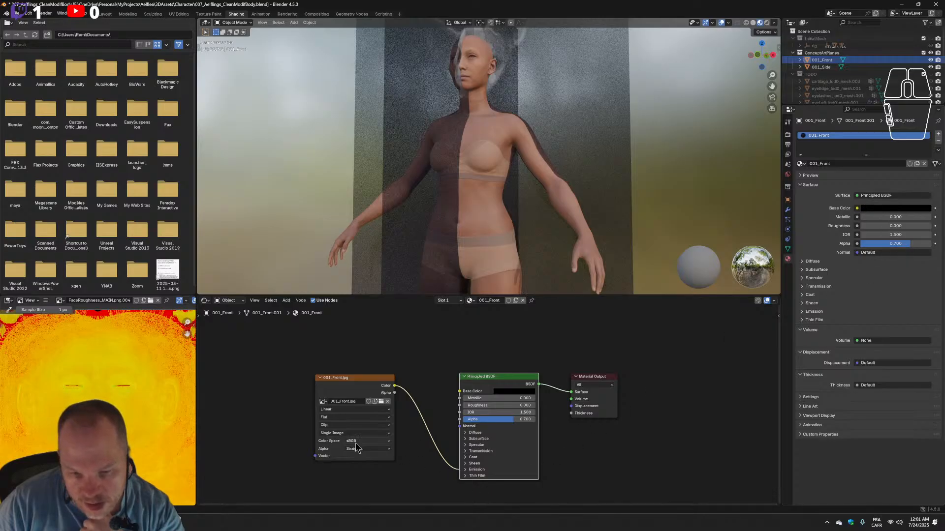
left_click(802, 262)
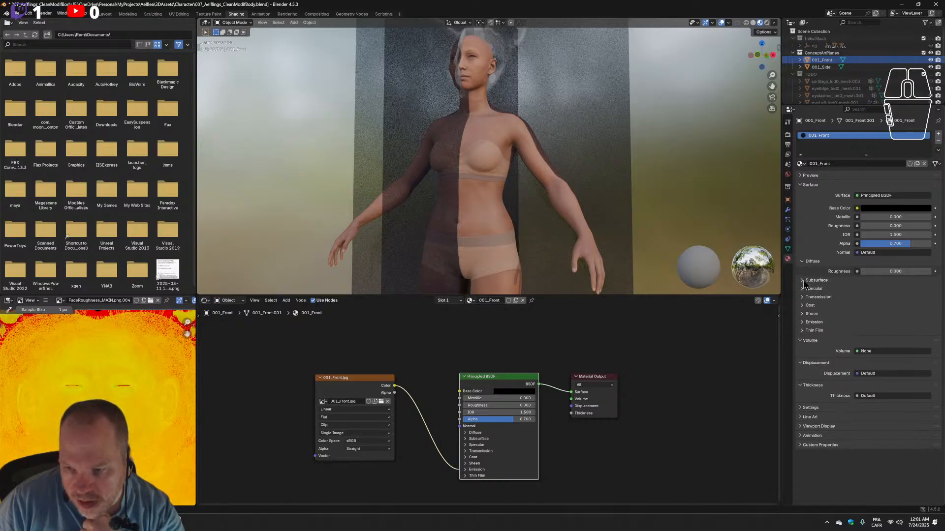
left_click(803, 281)
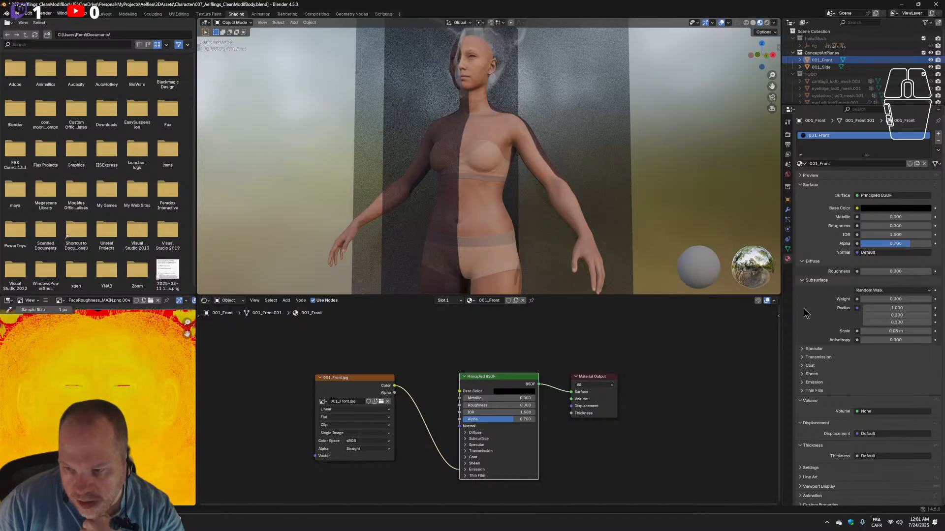
left_click(801, 349)
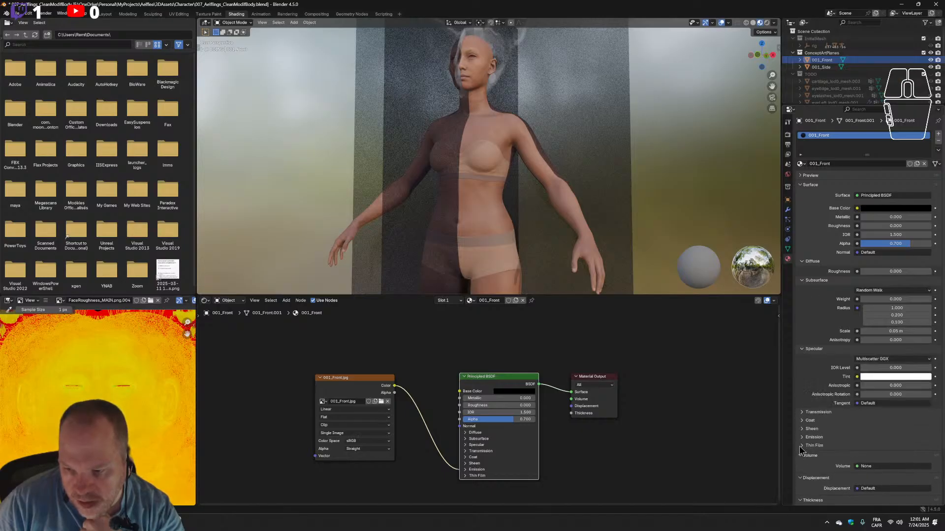
left_click(802, 412)
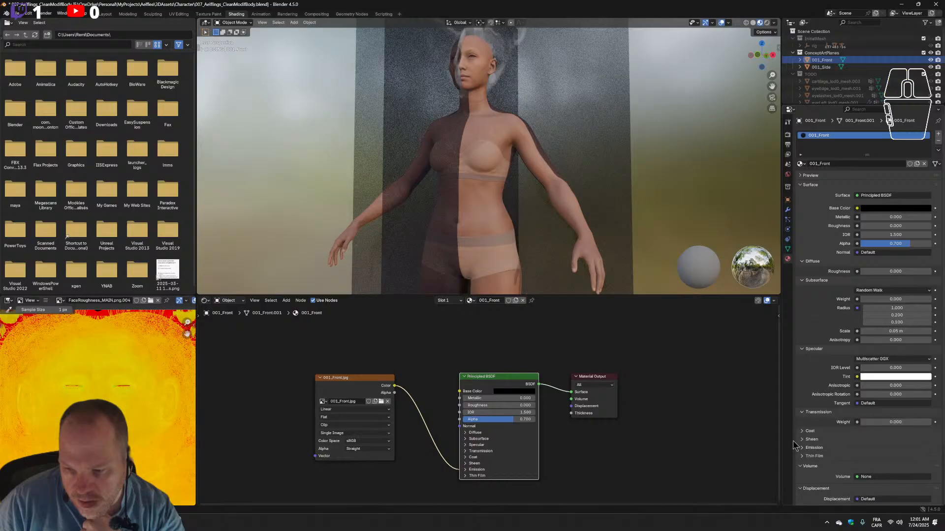
scroll(804, 429, "down", 3)
scroll(805, 416, "down", 2)
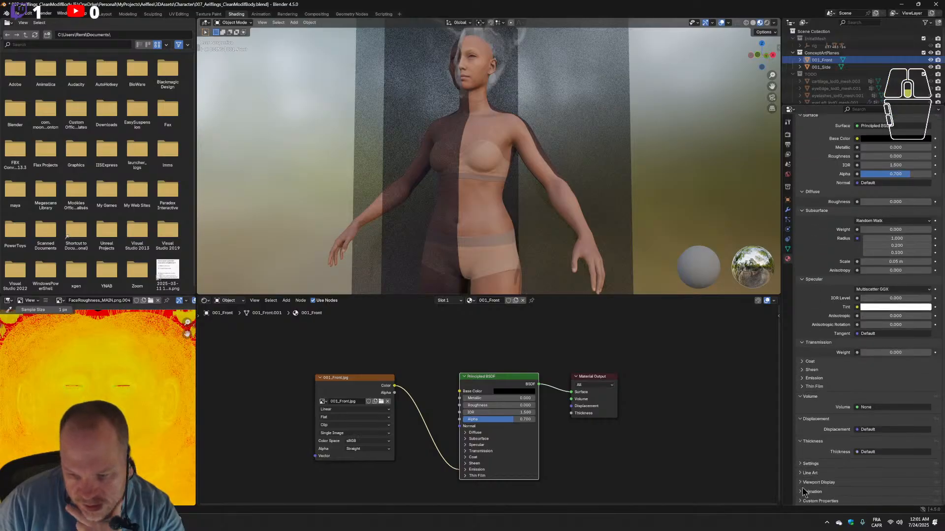
scroll(802, 500, "down", 2)
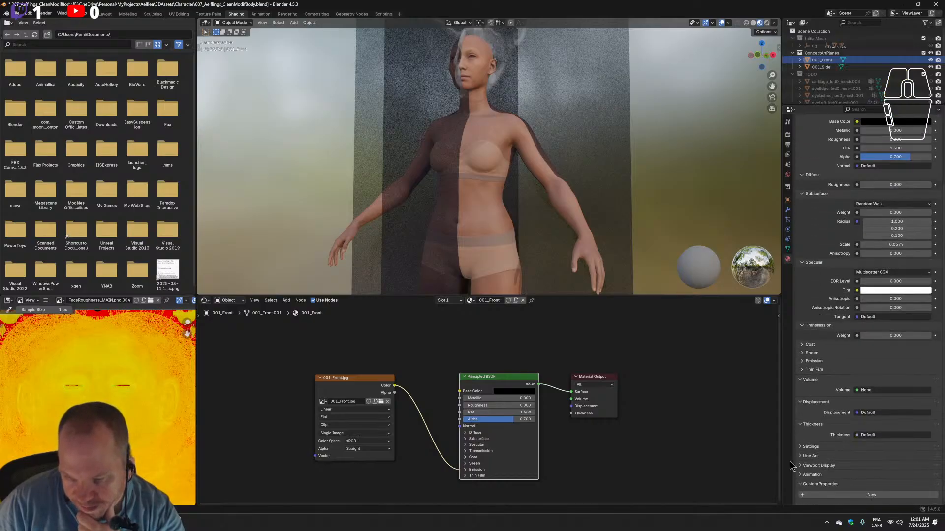
Examine the 001_Front material's Viewport Display, Animation, Line Art and render settings, plus its Thin Film, Emission and Sheen options.
left_click(799, 465)
scroll(797, 450, "down", 1)
scroll(797, 451, "down", 1)
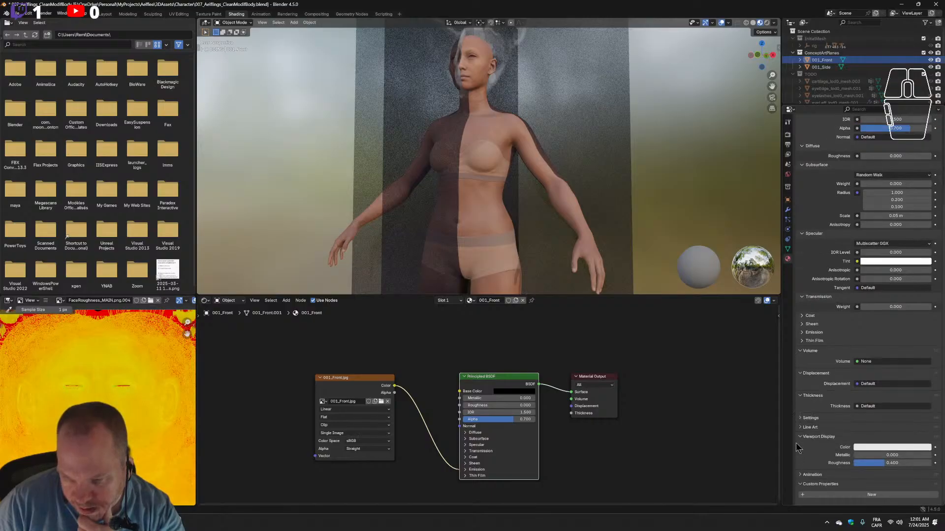
left_click(800, 474)
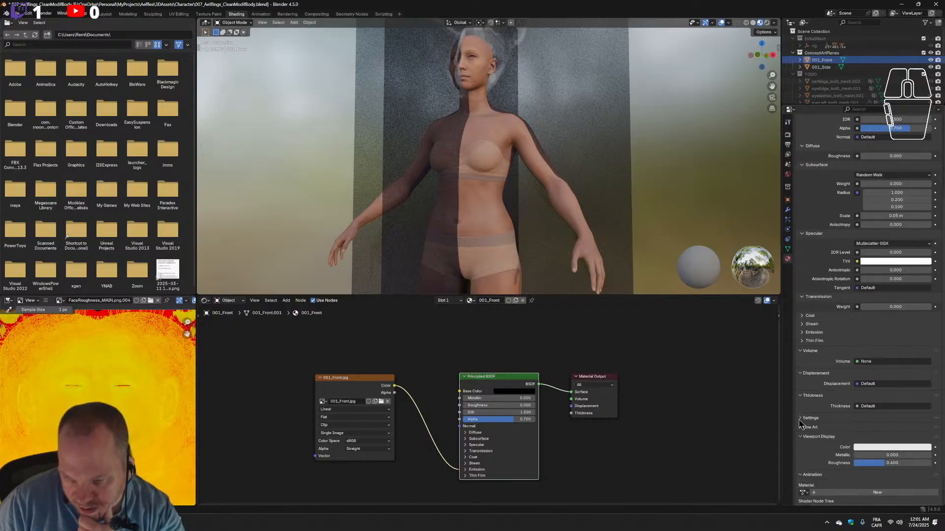
scroll(799, 424, "down", 2)
left_click(802, 392)
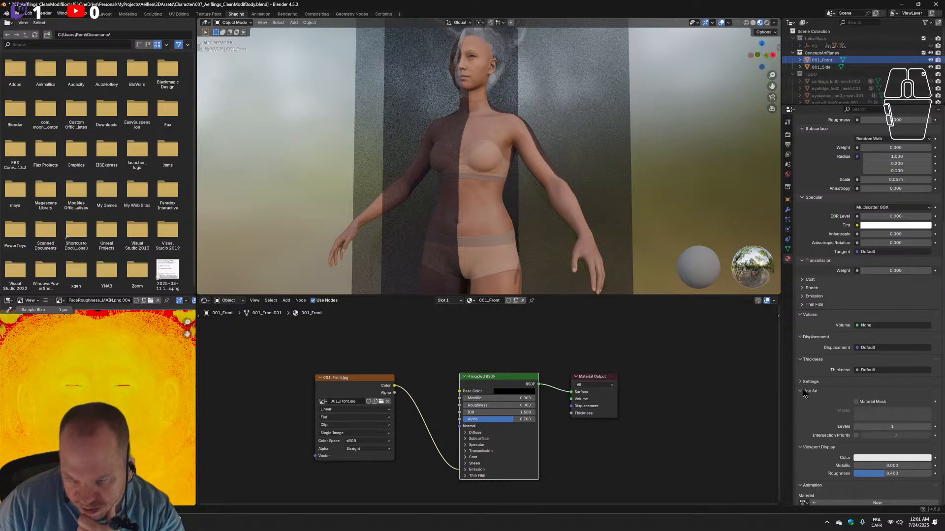
left_click(800, 382)
scroll(790, 439, "down", 1)
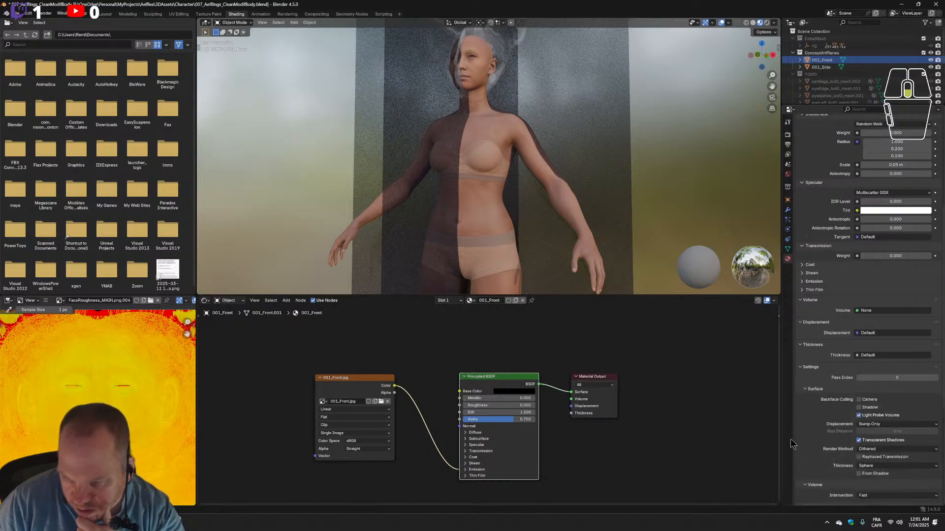
scroll(802, 337, "up", 2)
left_click(804, 319)
left_click(803, 312)
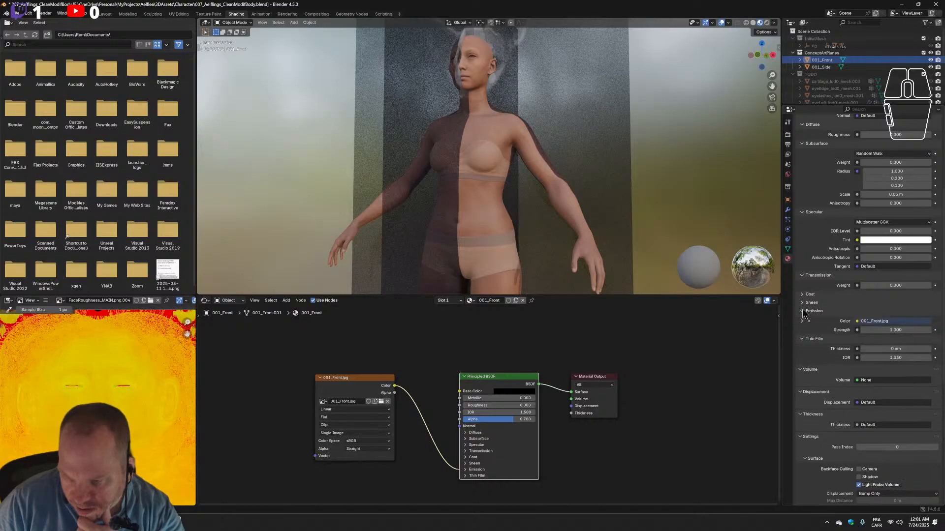
left_click(801, 302)
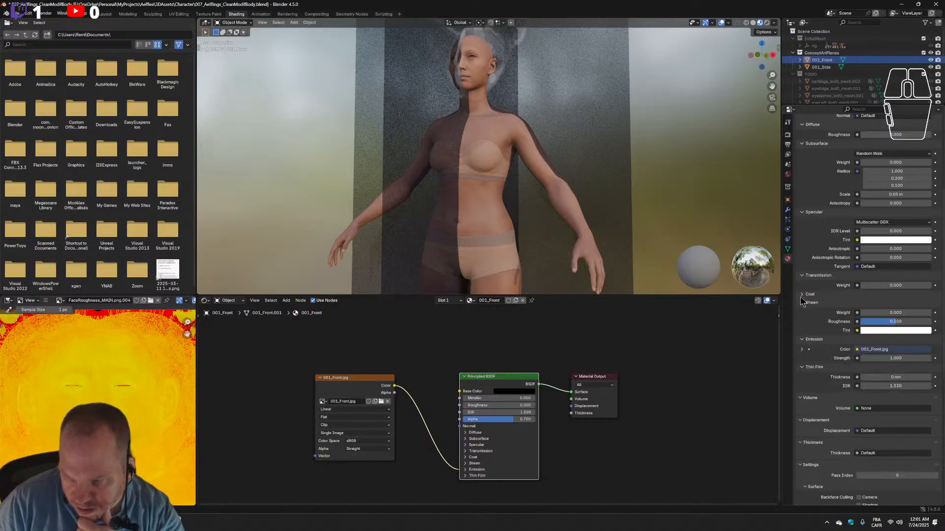
Examine the 001_Front material's Coat settings and Base Color.
left_click(802, 294)
scroll(802, 325, "up", 6)
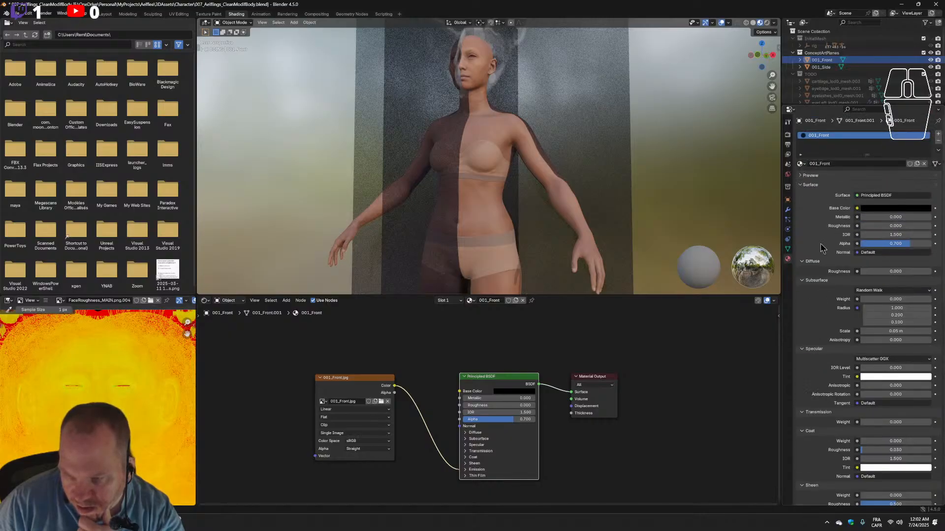
left_click(875, 208)
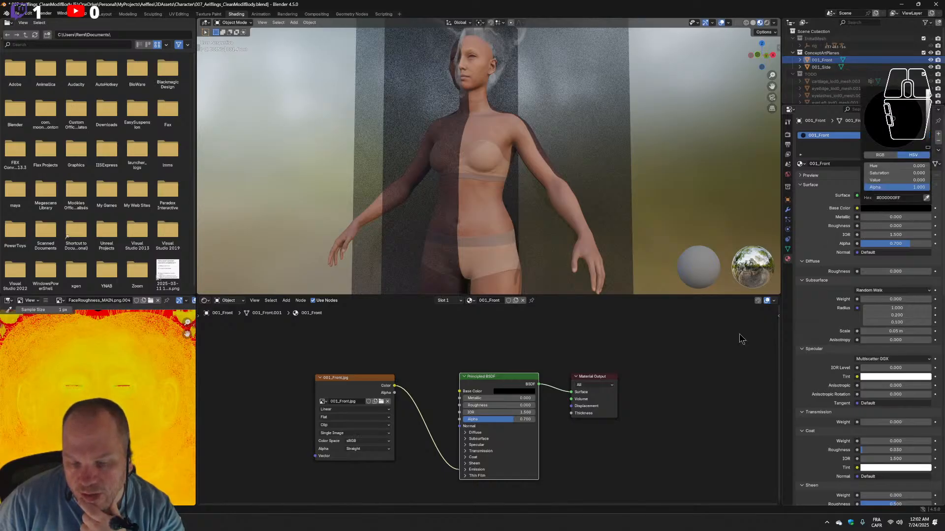
Undo back to the head mesh selection and disconnect the Normal Map from the head material's Principled BSDF.
key("ctrl+z")
key("ctrl+z")
middle_click_drag(440, 476, 387, 483)
scroll(474, 480, "up", 3)
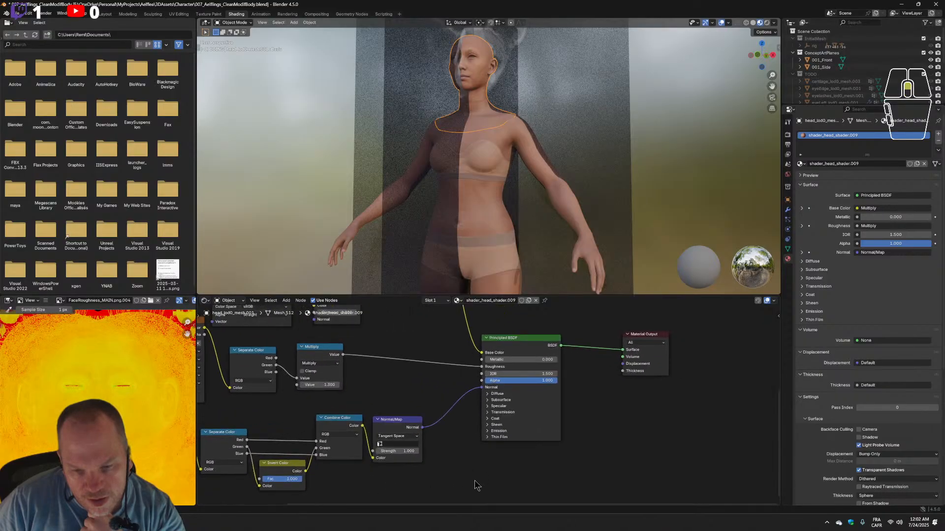
scroll(475, 480, "up", 1)
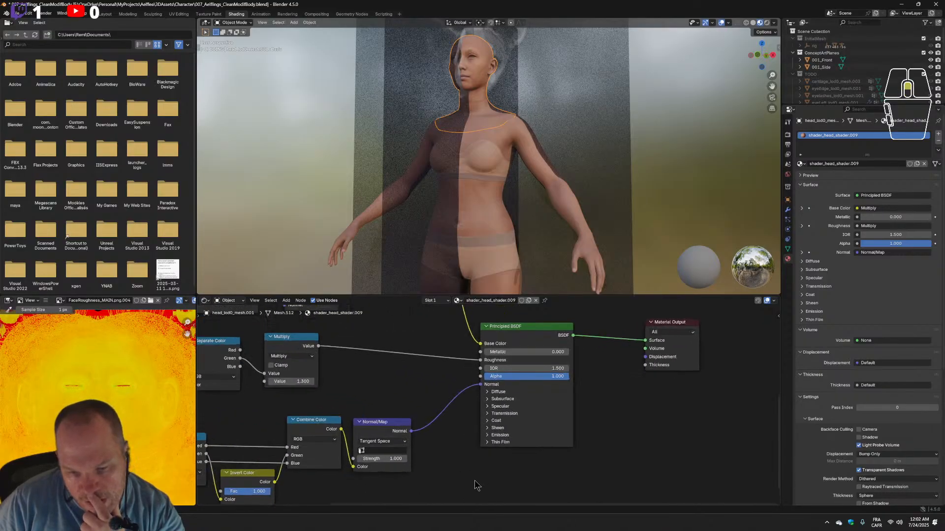
left_click_drag(480, 384, 453, 392)
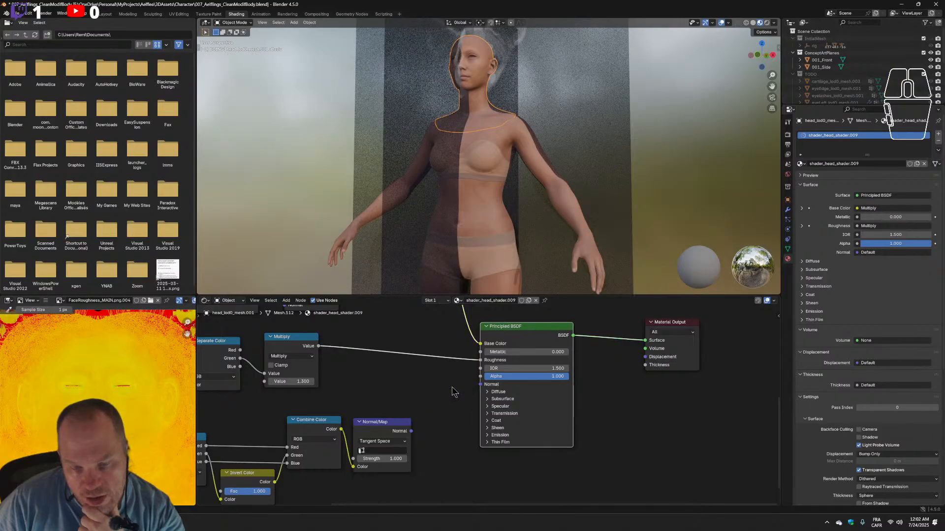
Set the head material's Alpha to 0.4, checking the face against the front concept art in front view.
left_click_drag(545, 380, 507, 380)
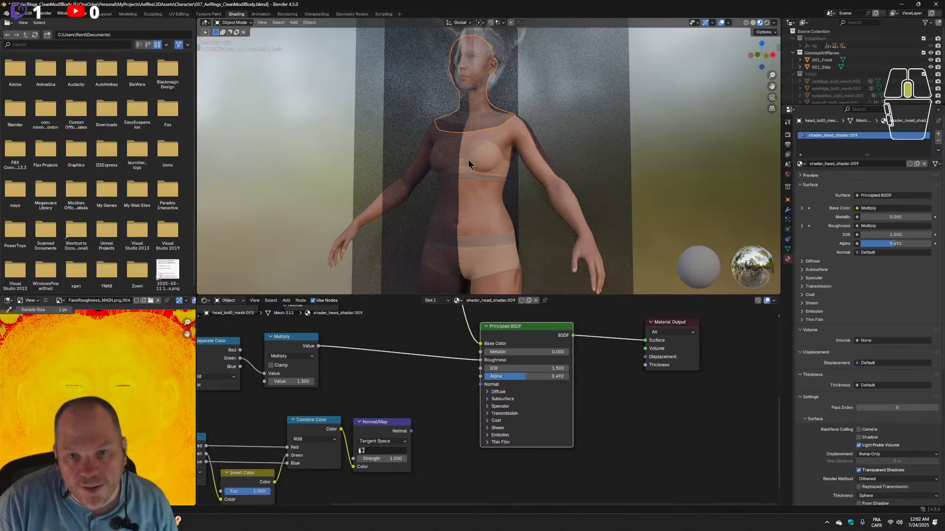
middle_click_drag(469, 164, 488, 160, "alt")
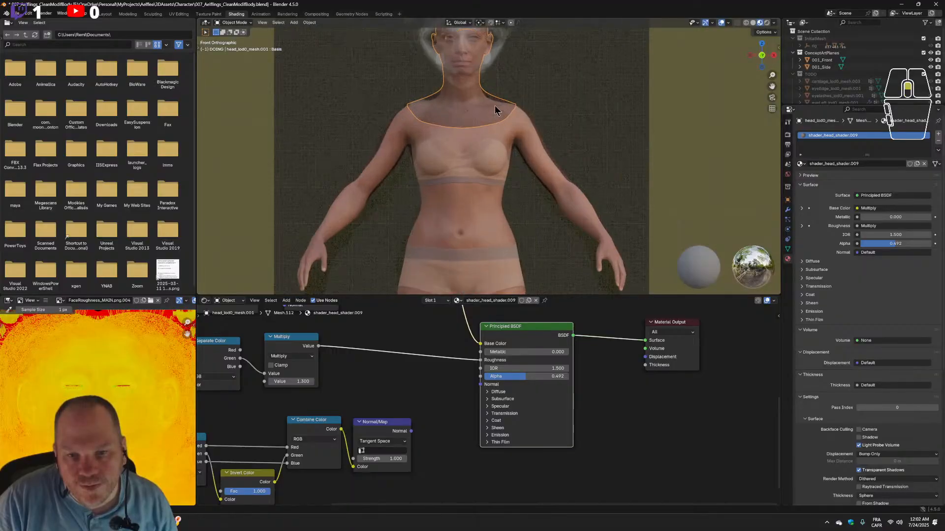
scroll(495, 106, "up", 1)
middle_click_drag(503, 90, 517, 274, "shift")
scroll(517, 274, "up", 2)
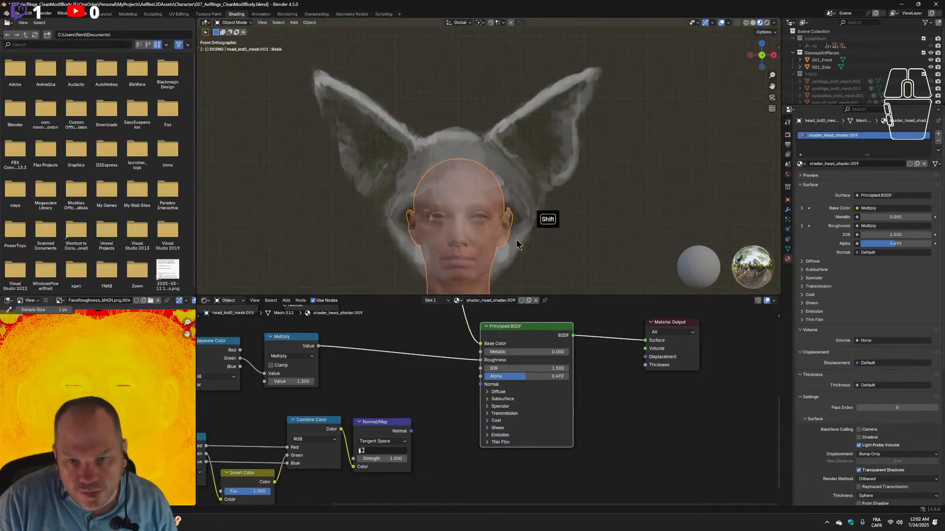
middle_click_drag(516, 240, 528, 140, "shift")
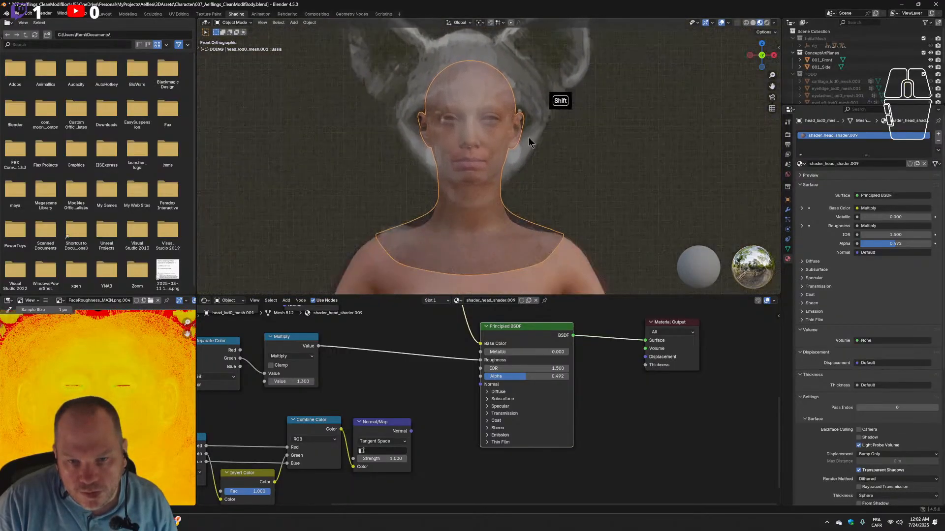
left_click(541, 375)
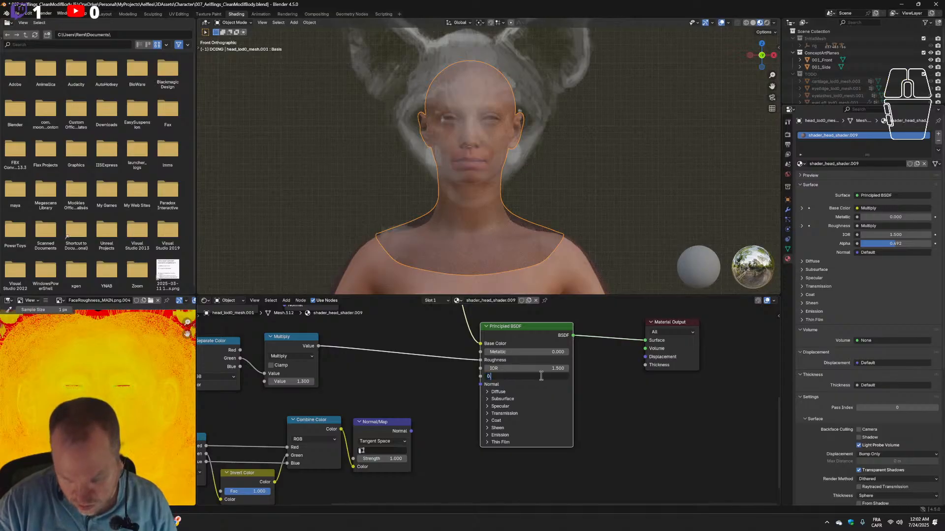
type("0.4")
key("Return")
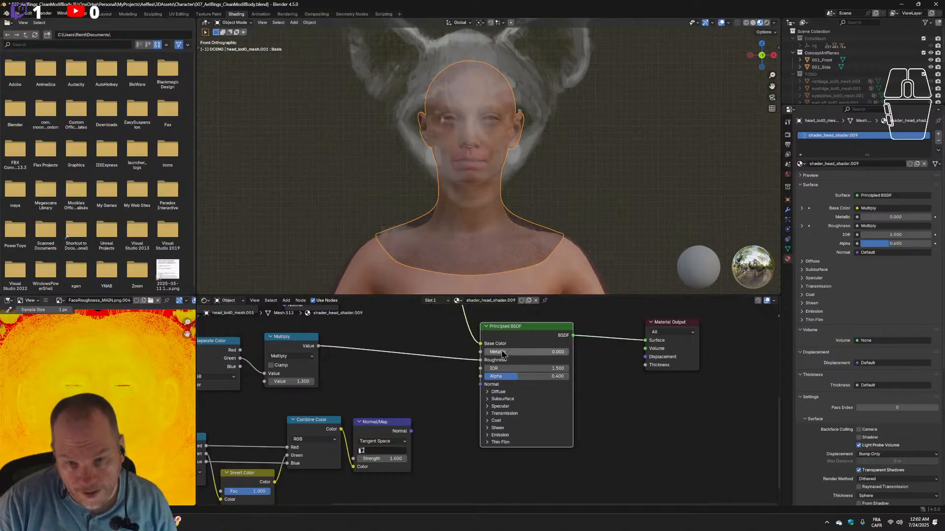
Select the body mesh and disconnect the Normal Map from its material's Principled BSDF.
left_click(568, 268)
middle_click_drag(549, 414, 562, 269)
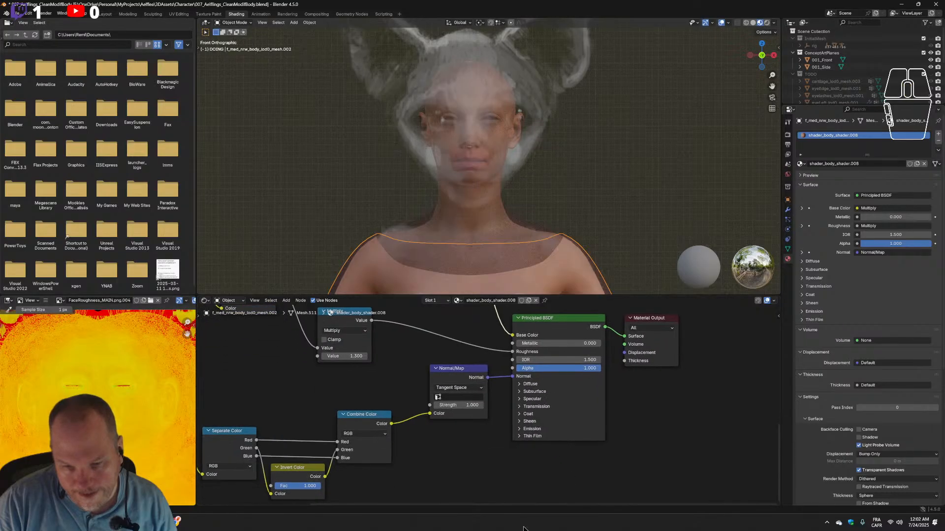
left_click_drag(511, 377, 506, 390)
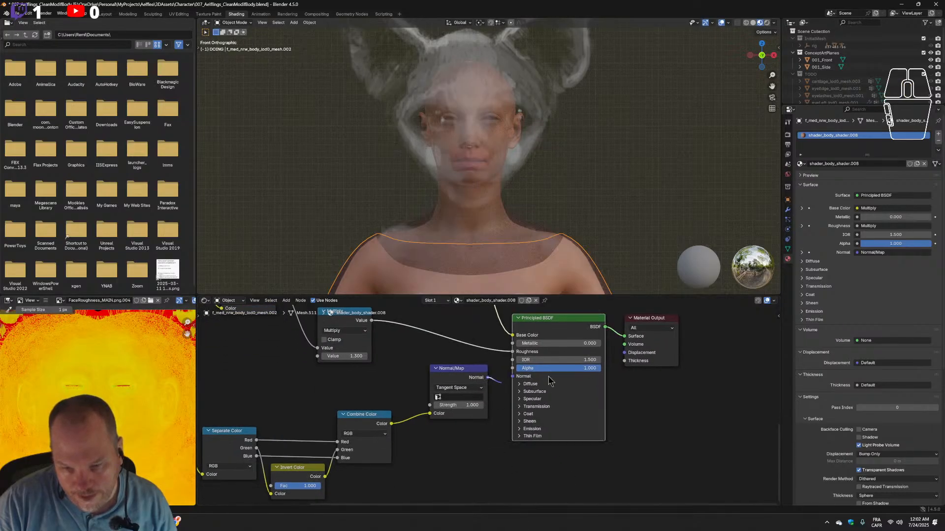
Set the body material's Alpha to 0.4 and deselect the body mesh.
left_click(571, 368)
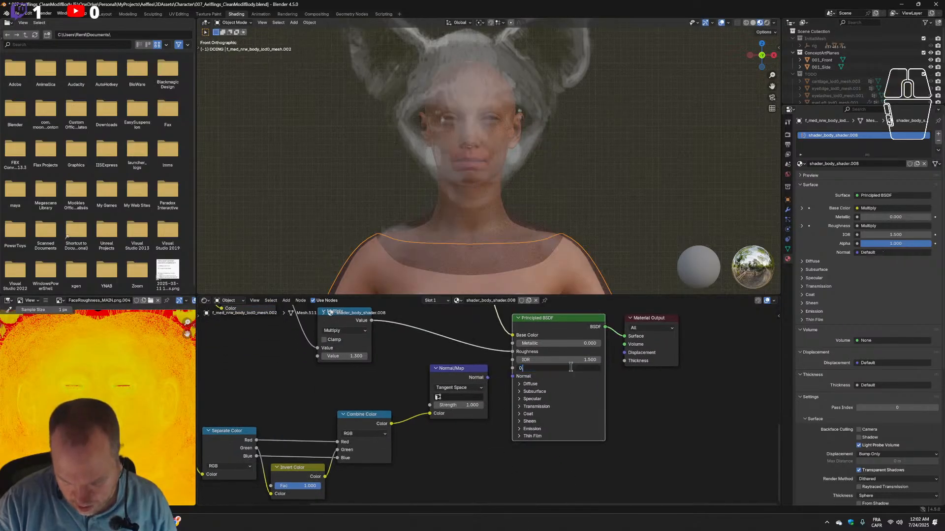
key("Return")
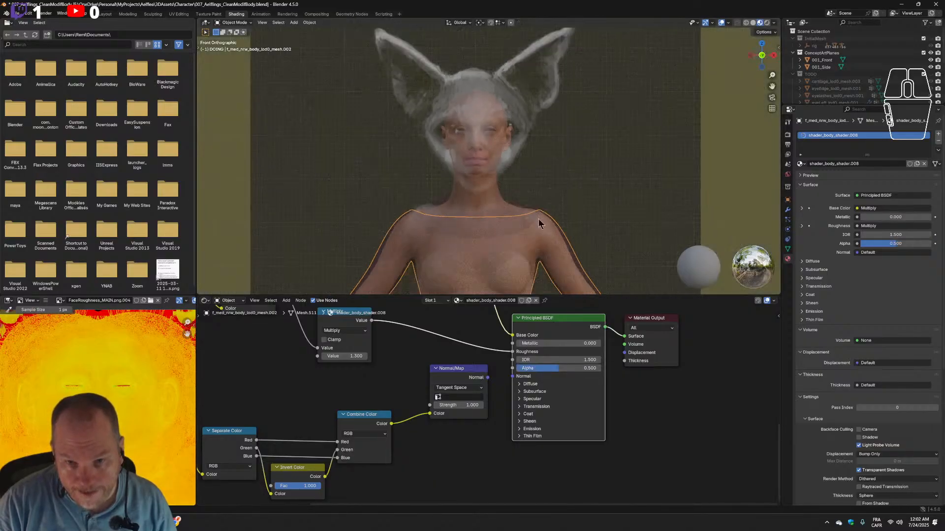
key("ctrl")
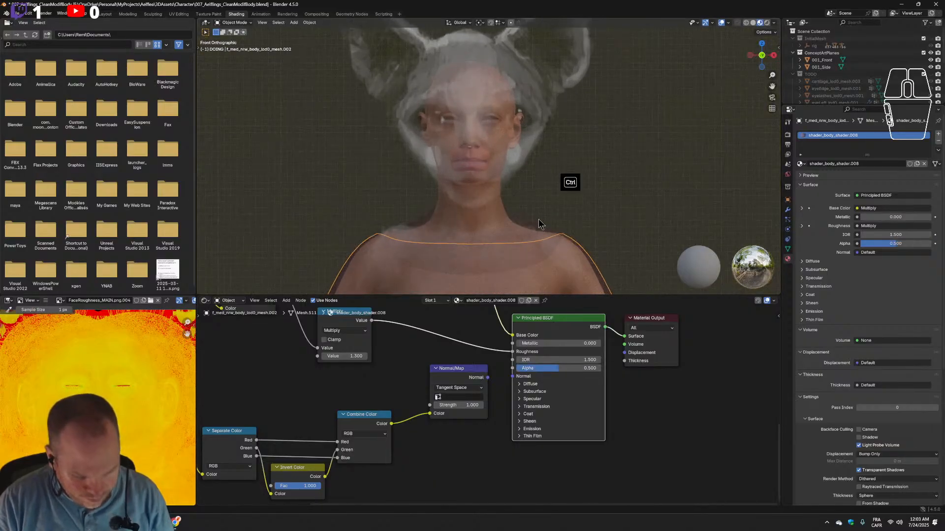
left_click(572, 368)
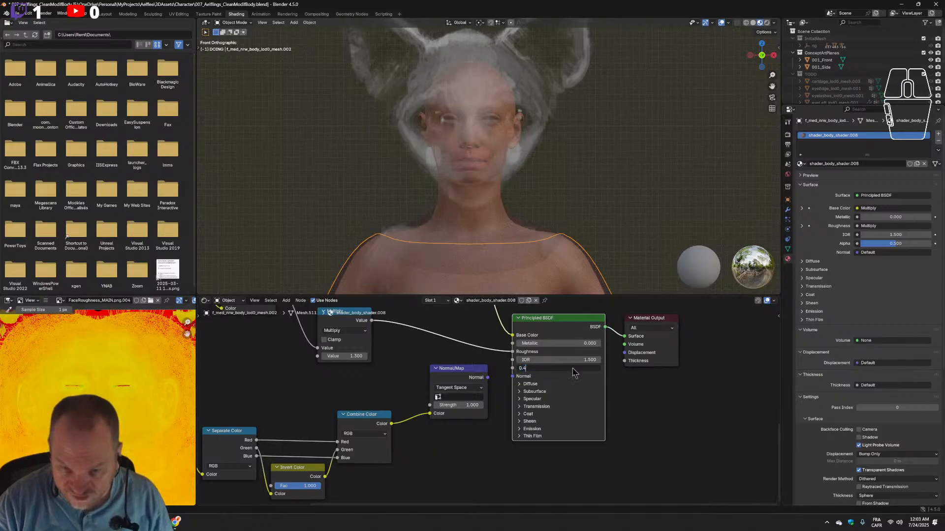
type("0.4")
key("Return")
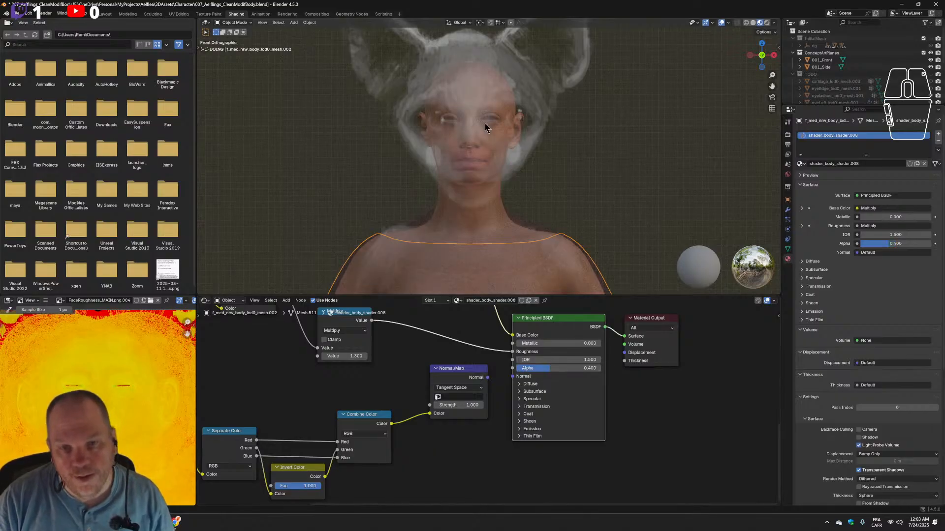
left_click(611, 150)
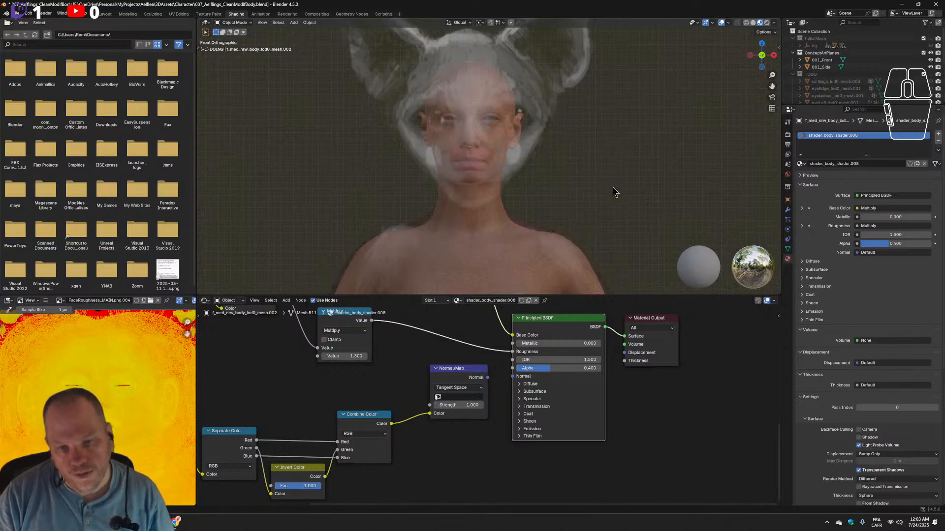
middle_click_drag(612, 197, 422, 107)
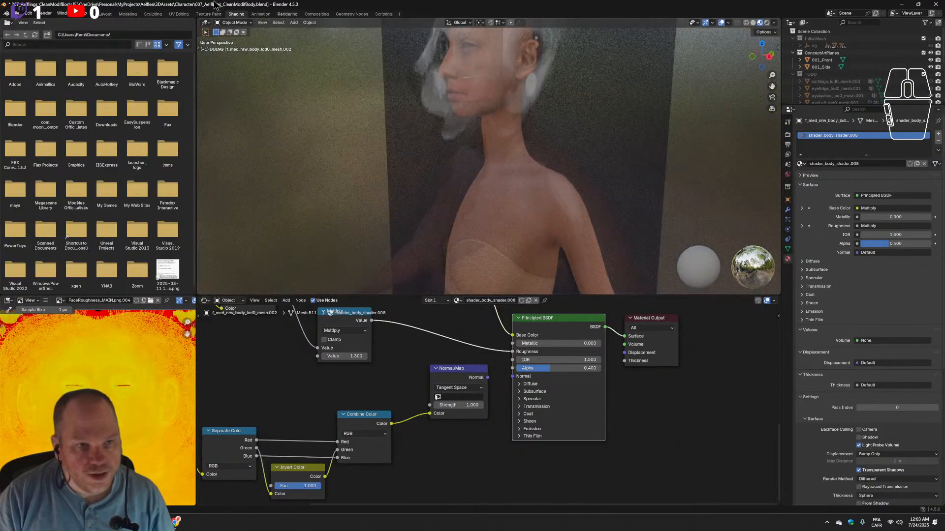
Switch to the Layout workspace and select both the body and head meshes.
left_click(104, 14)
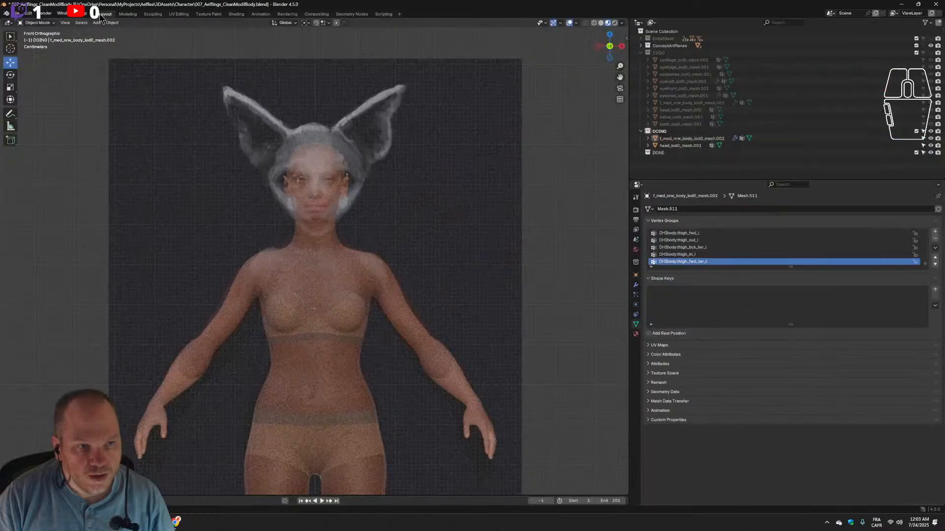
left_click(366, 275)
scroll(429, 287, "up", 2)
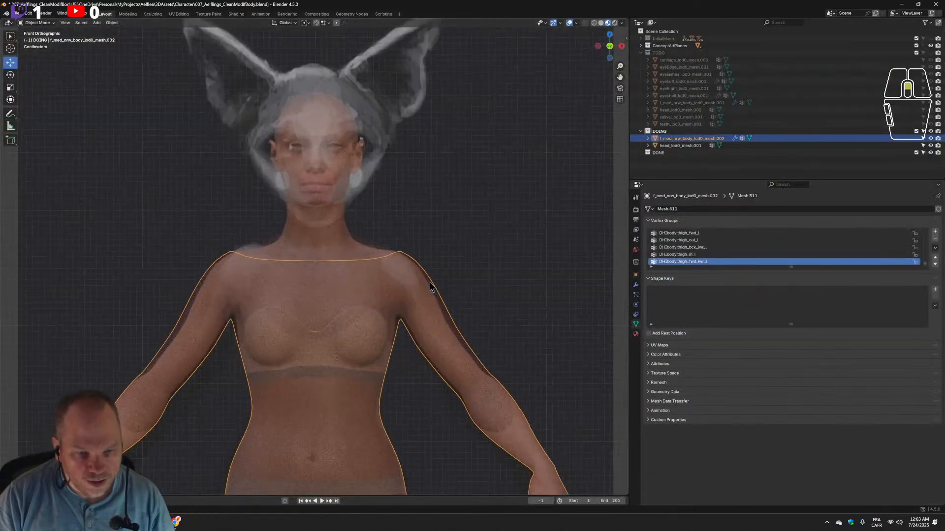
left_click(359, 253, "shift")
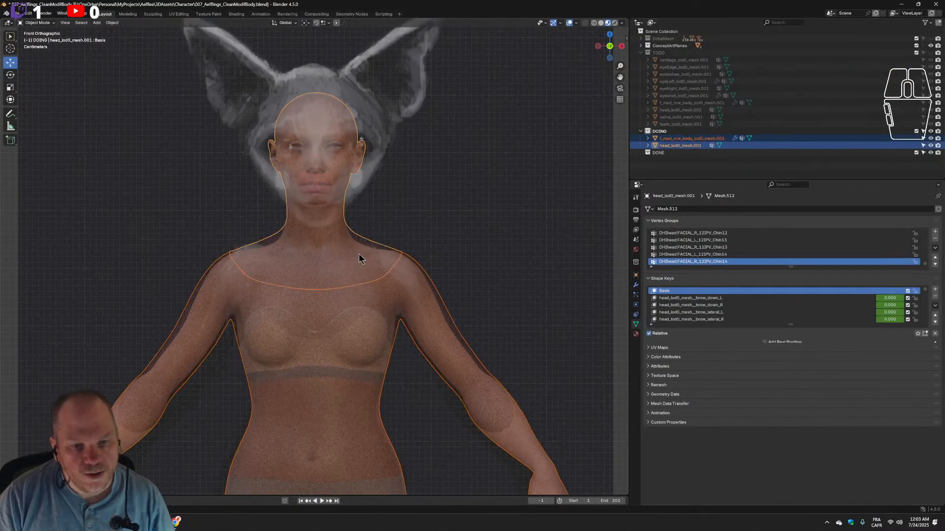
Inspect the head mesh's topology in the Modeling workspace, return to Layout, and save the file.
left_click(127, 14)
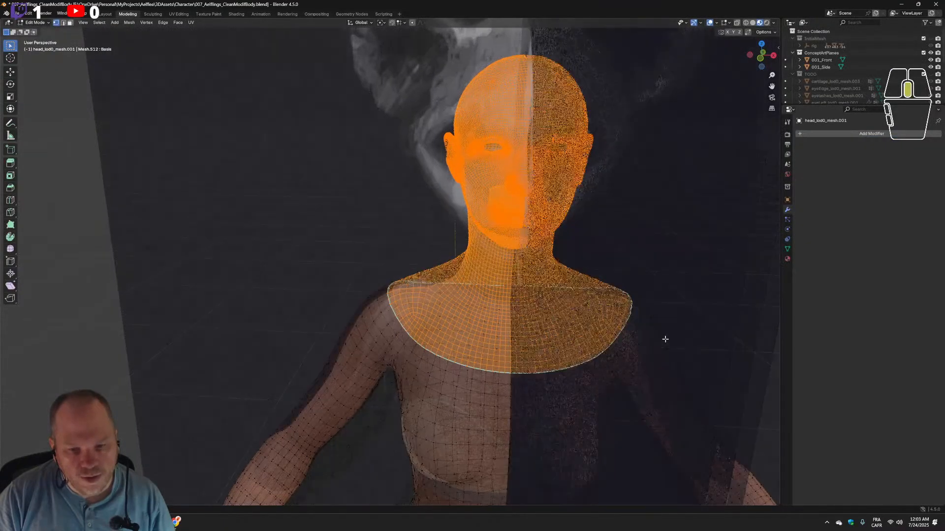
middle_click_drag(666, 339, 654, 323)
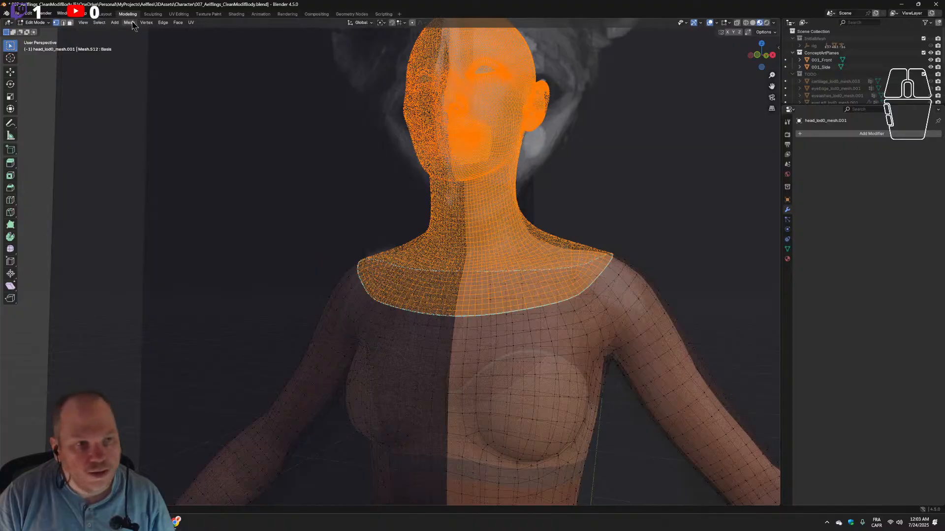
key("ctrl+Page_Up")
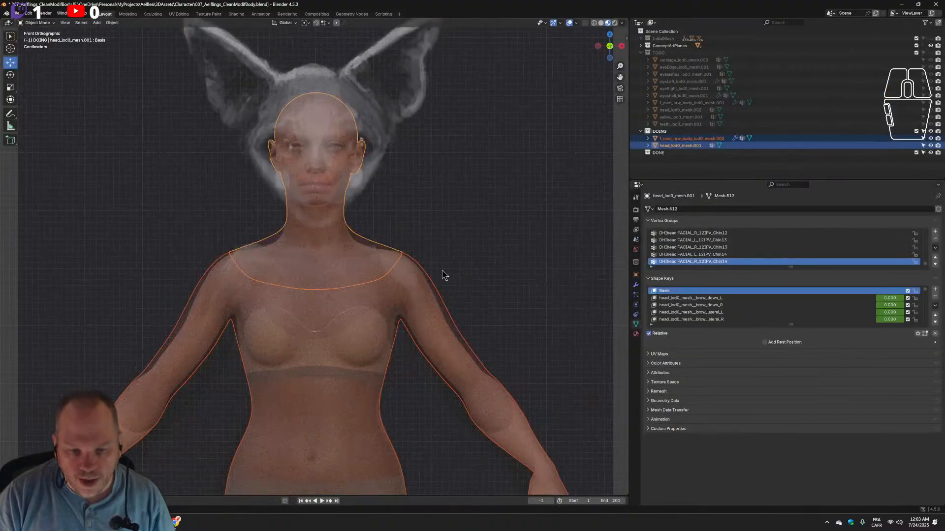
key("ctrl+s")
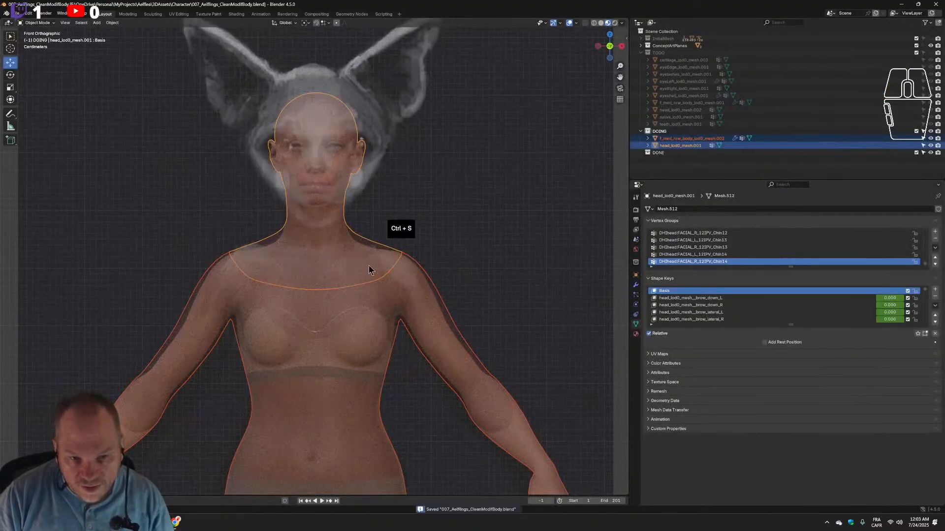
Set the Render level of the body mesh's Multires modifier to 0.
left_click(636, 285)
left_click(326, 347)
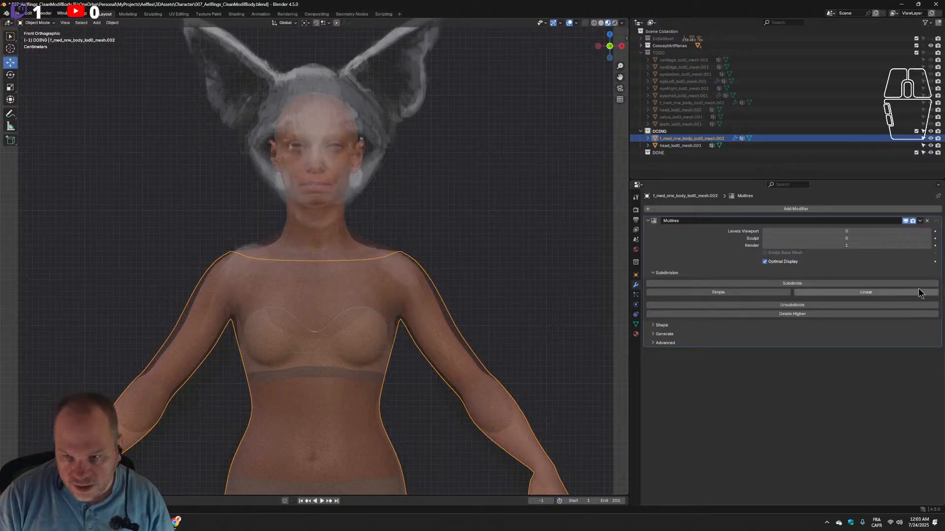
left_click(765, 246)
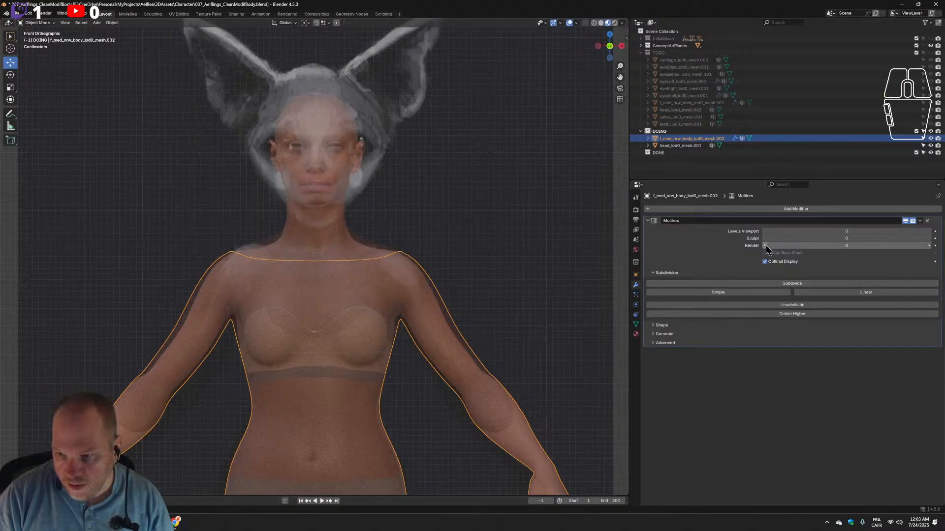
Add a Multiresolution modifier to the head mesh and try to unsubdivide it.
left_click(372, 253)
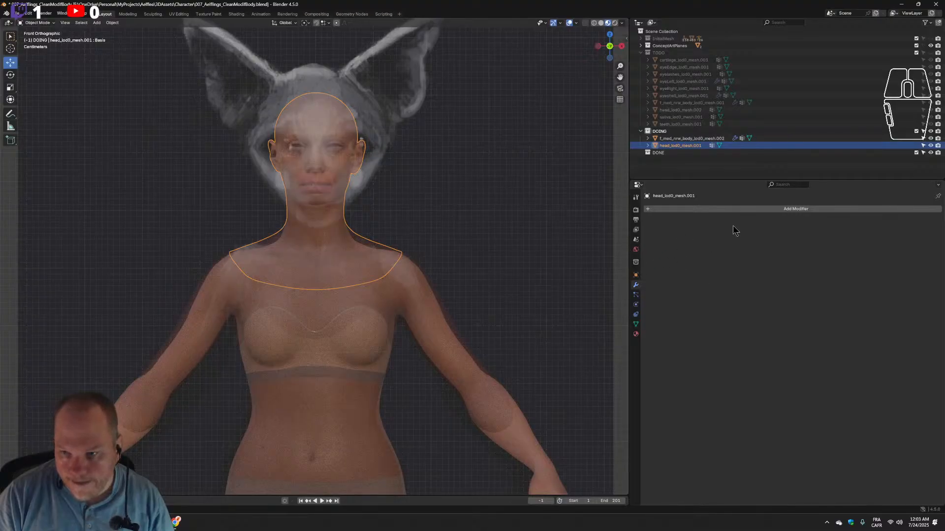
left_click(748, 210)
mouse_move(749, 213)
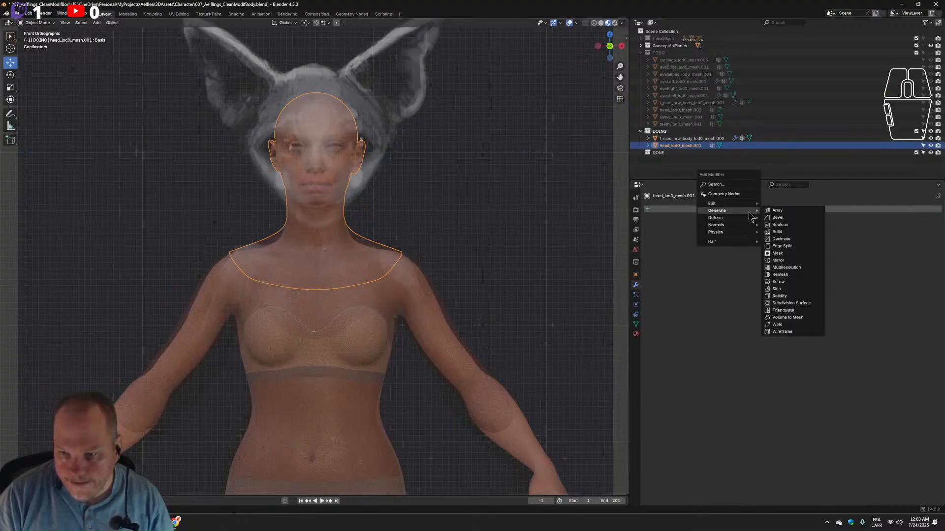
left_click(785, 268)
left_click(783, 306)
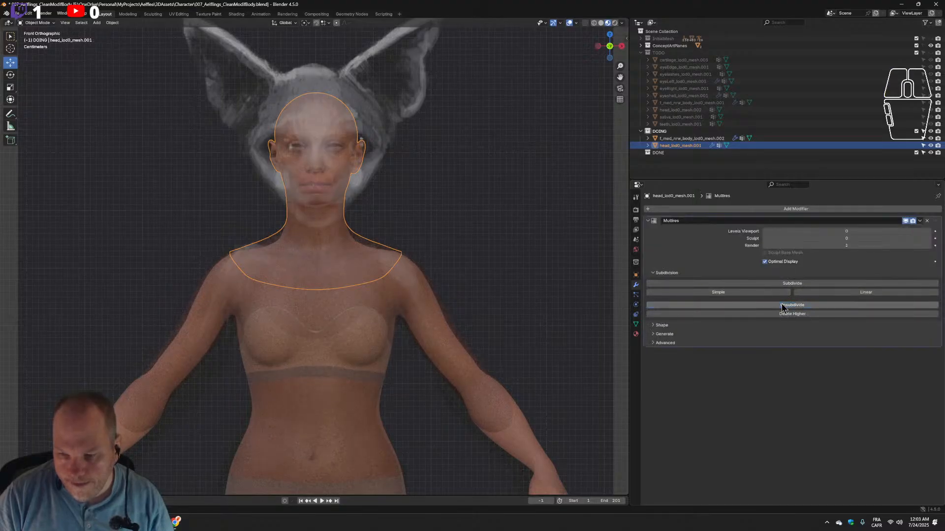
Check the head mesh's shape keys data and remove its Multires modifier.
left_click(635, 324)
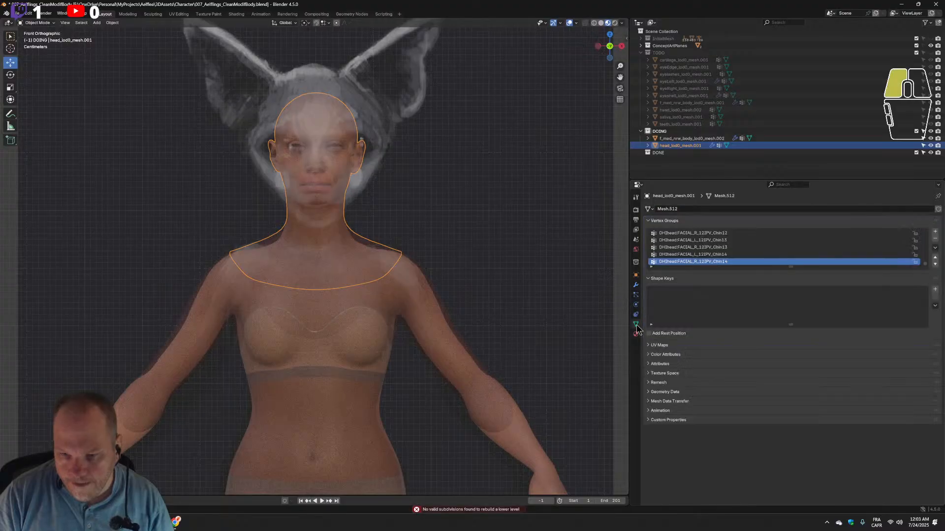
left_click(636, 289)
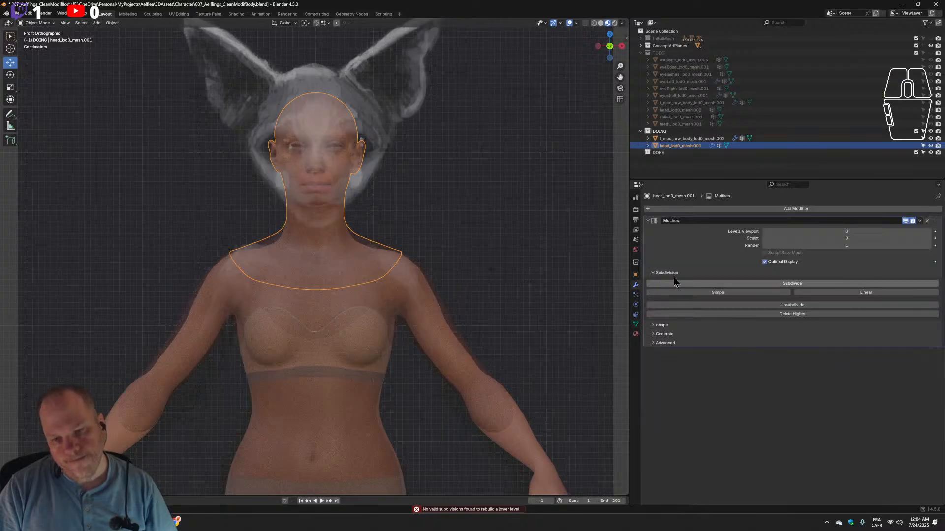
left_click(927, 220)
left_click(636, 325)
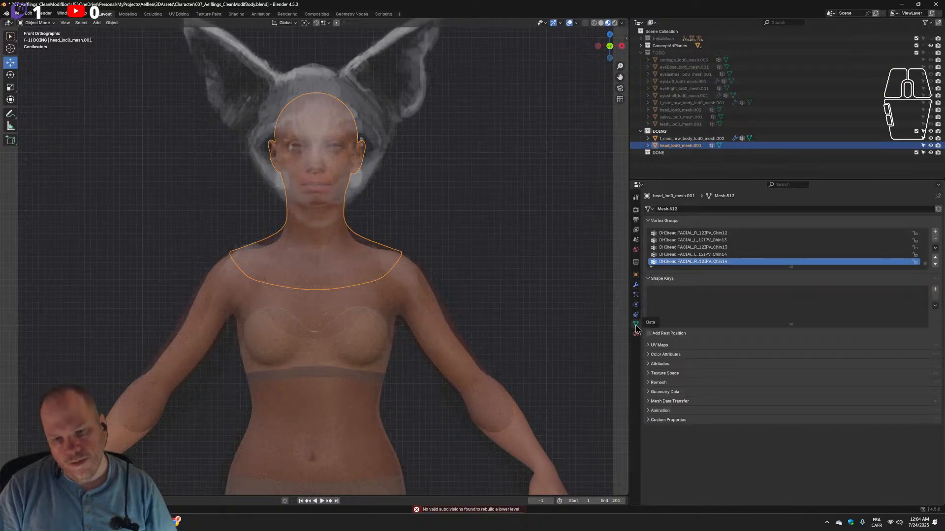
Undo the removal of the head's Multires modifier and the unsubdivide attempt, and select the body mesh.
key("ctrl+z")
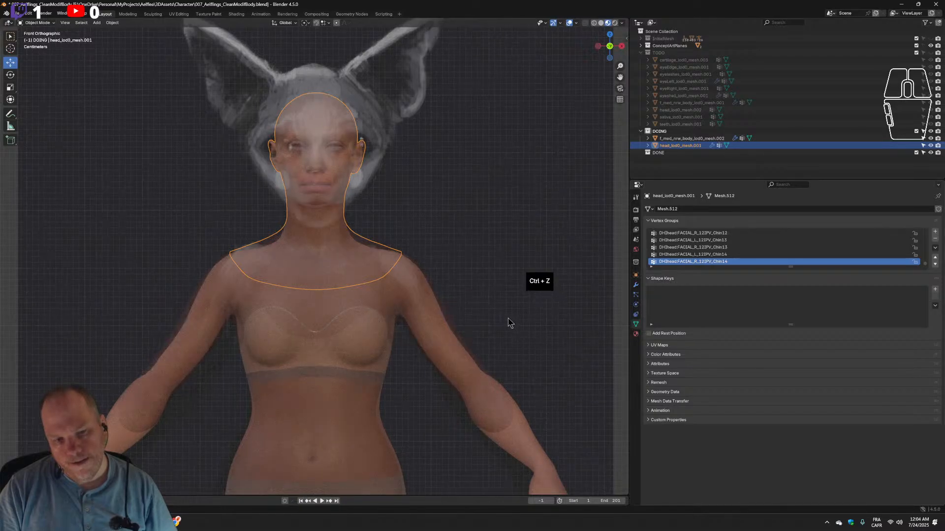
key("ctrl+z")
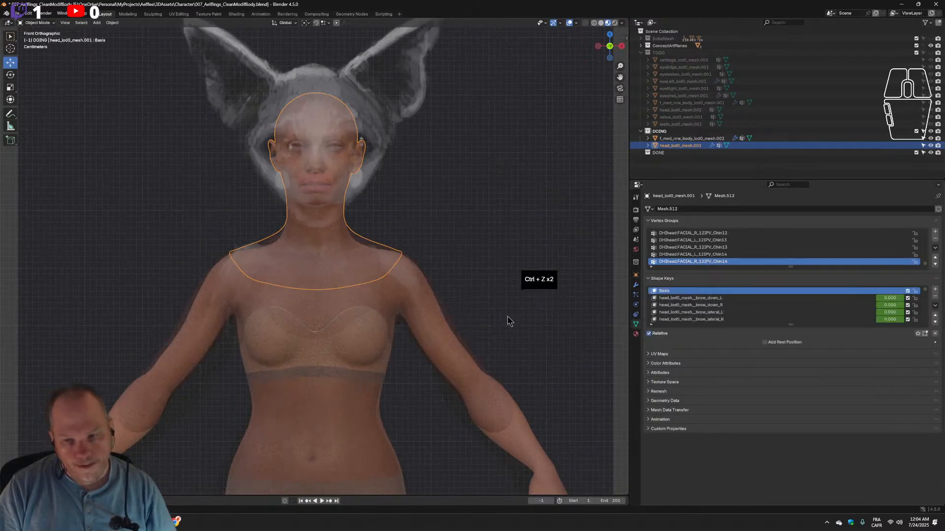
left_click(373, 318)
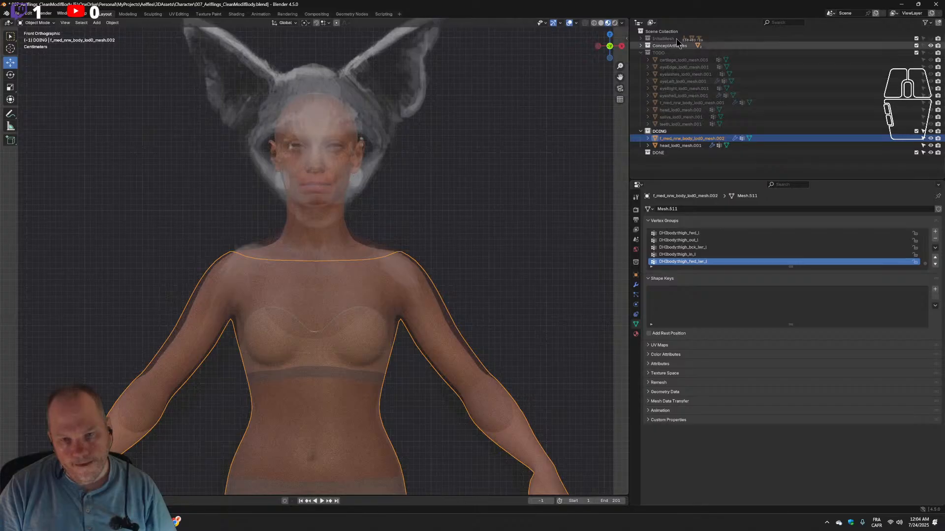
Expand and show the InitialMesh collection, look through its hierarchy, and hide the DOING collection.
left_click(641, 39)
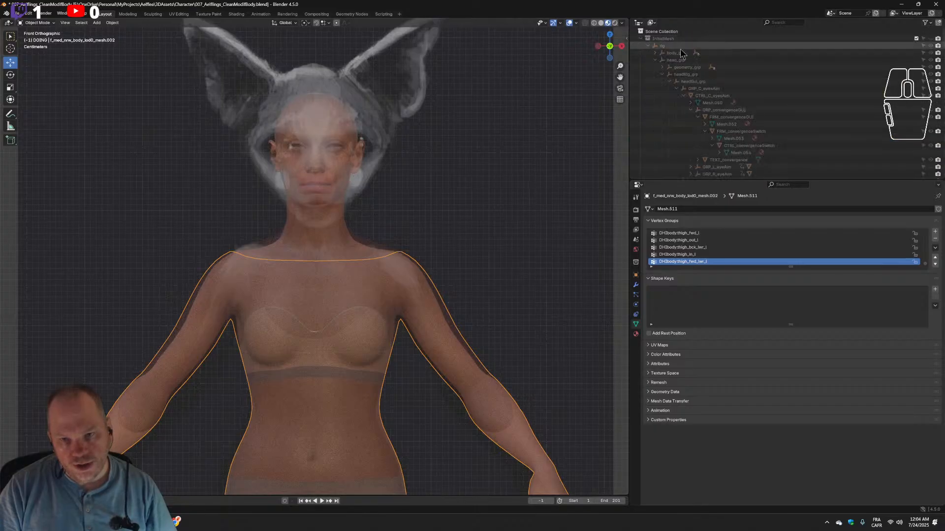
scroll(762, 149, "down", 1)
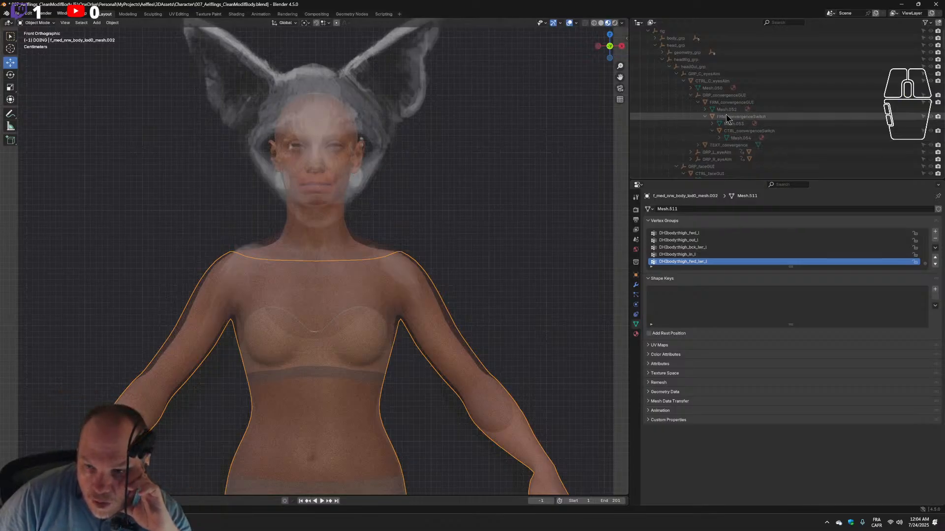
left_click(752, 110)
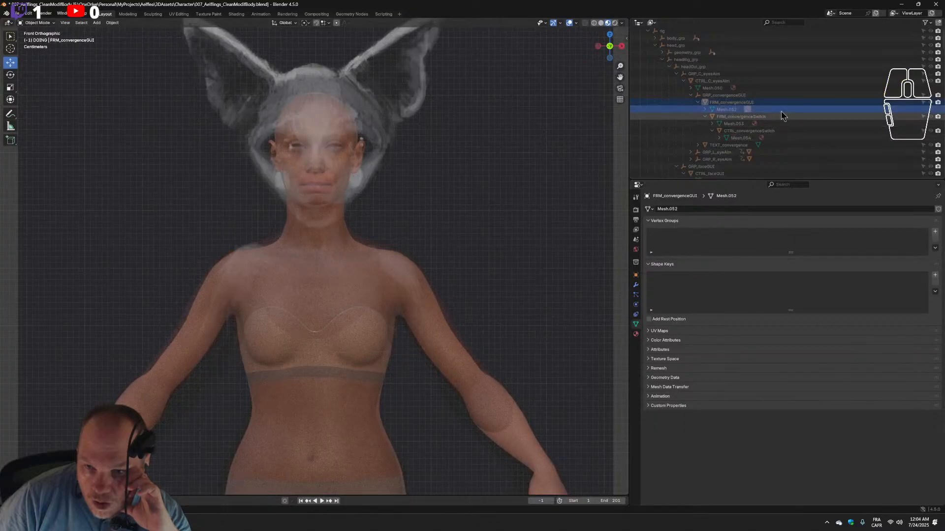
scroll(812, 98, "up", 2)
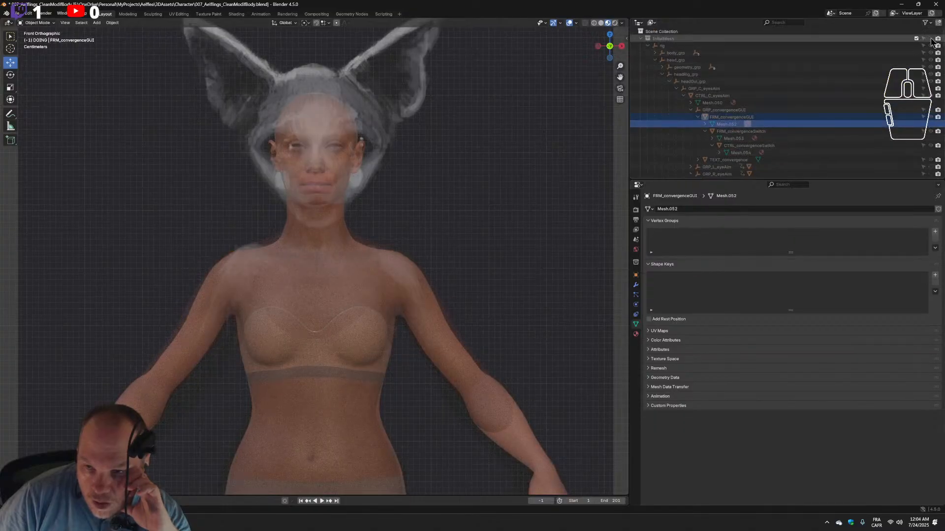
scroll(768, 137, "down", 10)
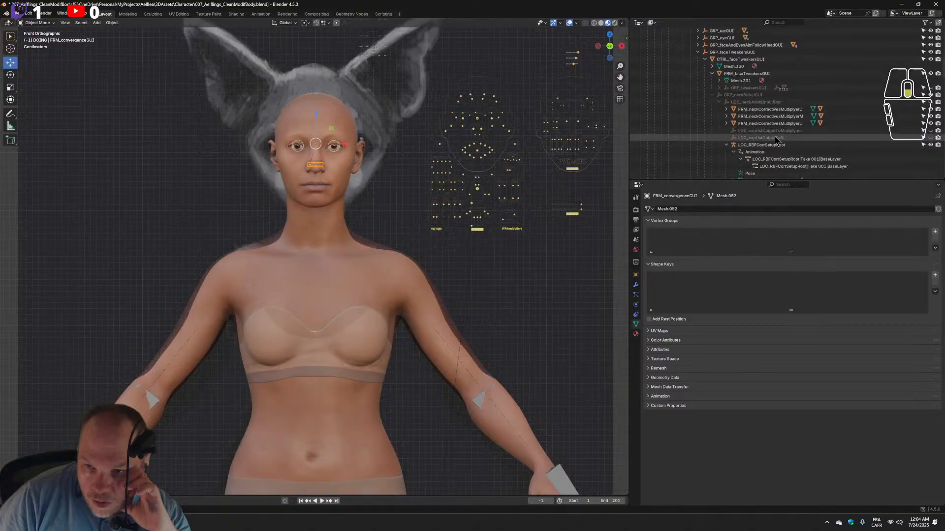
scroll(778, 142, "down", 15)
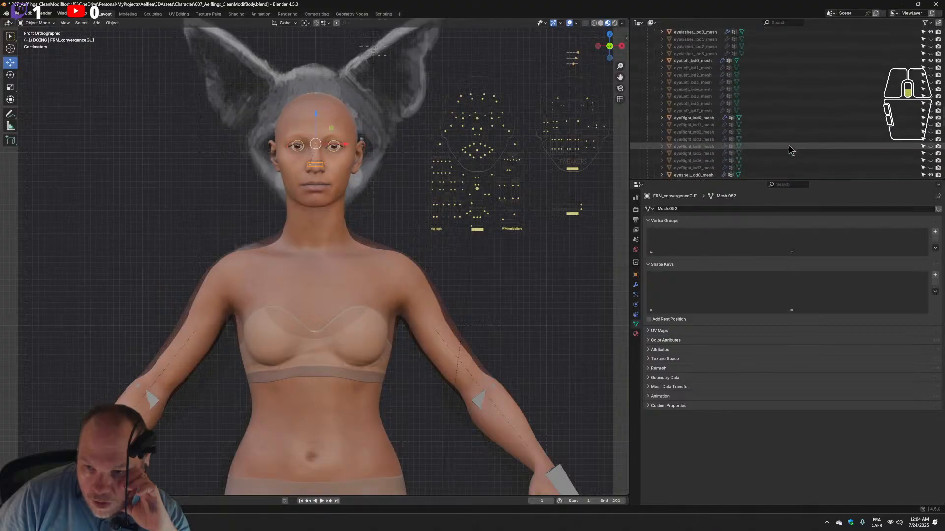
scroll(789, 147, "down", 15)
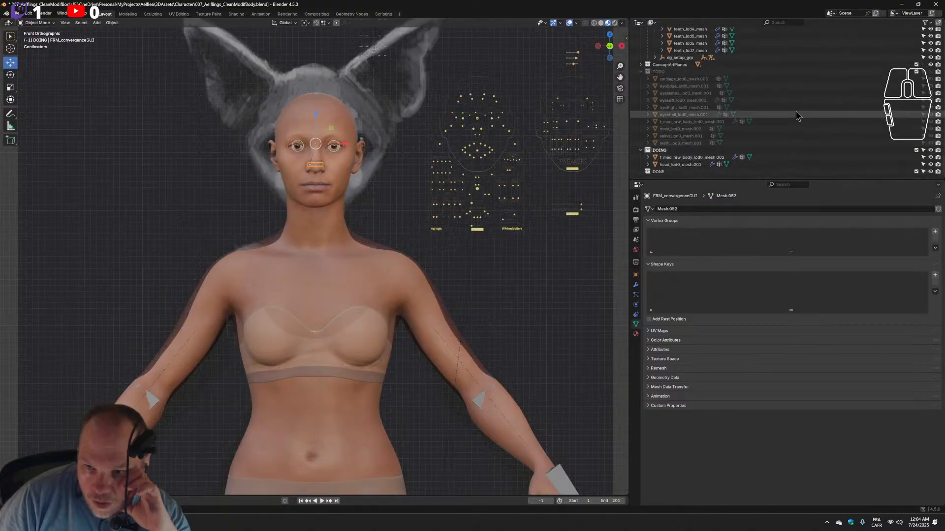
left_click(930, 150)
Inspect the original body mesh's vertex groups, shape keys and modifiers in the InitialMesh collection.
scroll(856, 112, "up", 9)
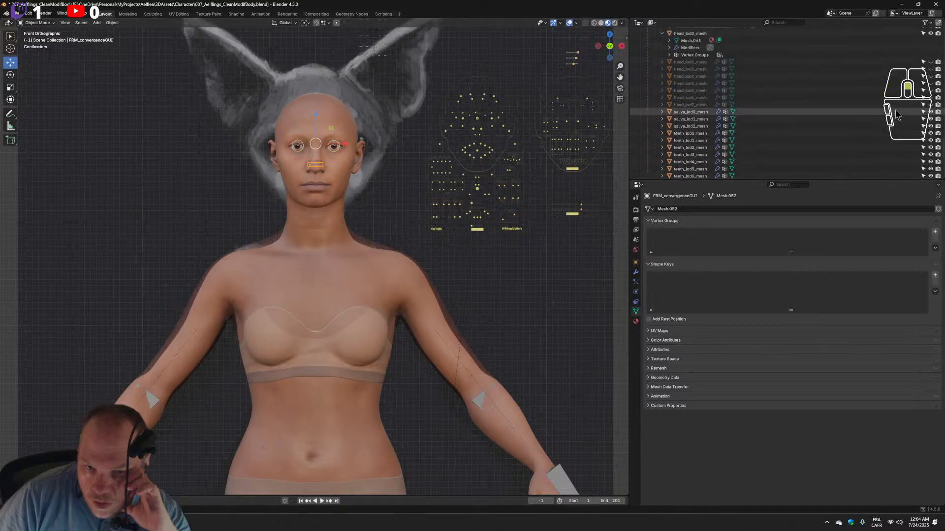
left_click(341, 299)
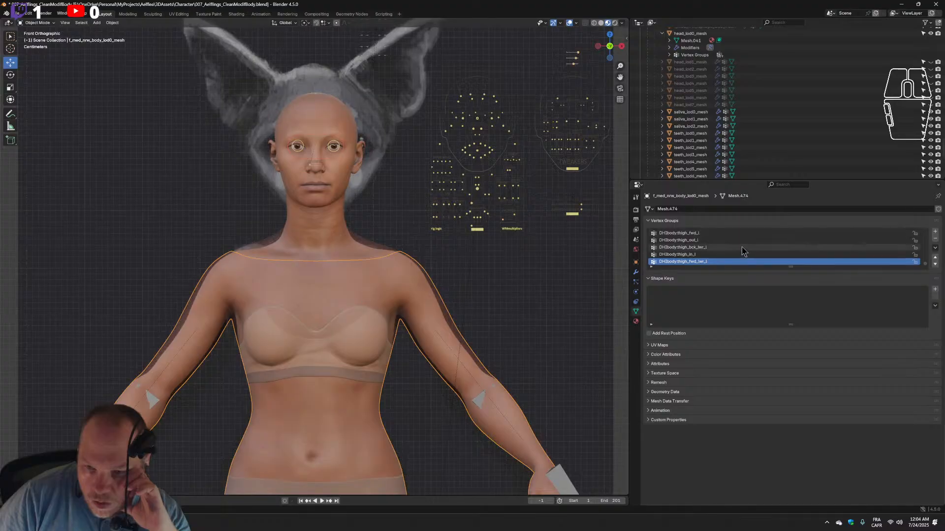
scroll(843, 49, "up", 8)
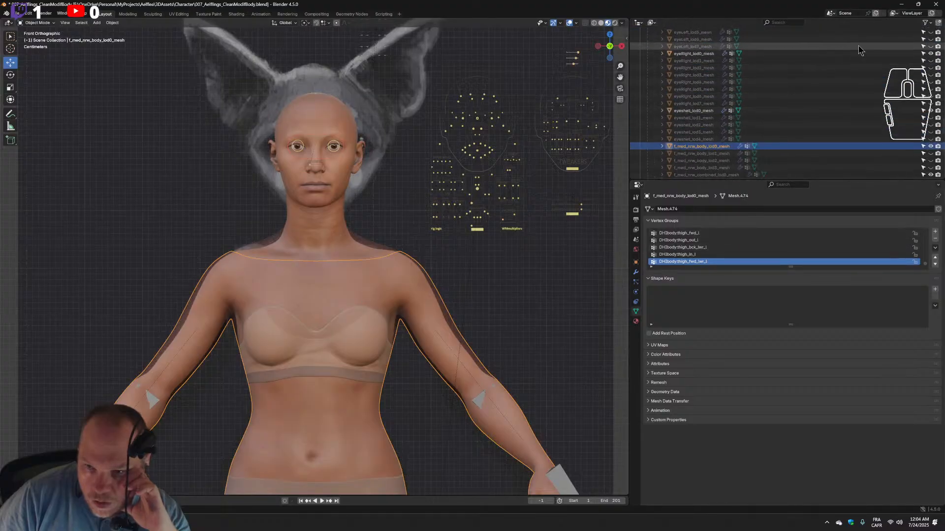
left_click(636, 272)
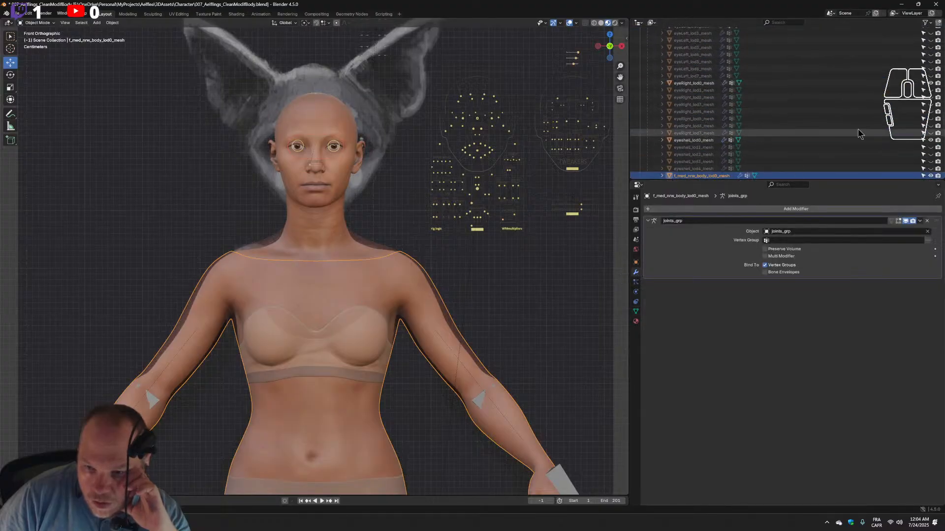
scroll(840, 81, "up", 3)
scroll(839, 81, "up", 15)
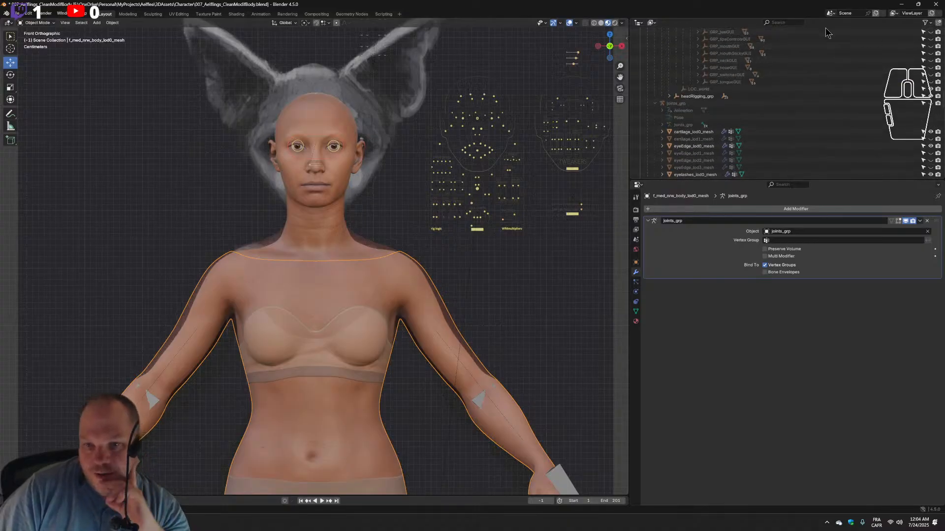
scroll(847, 63, "up", 15)
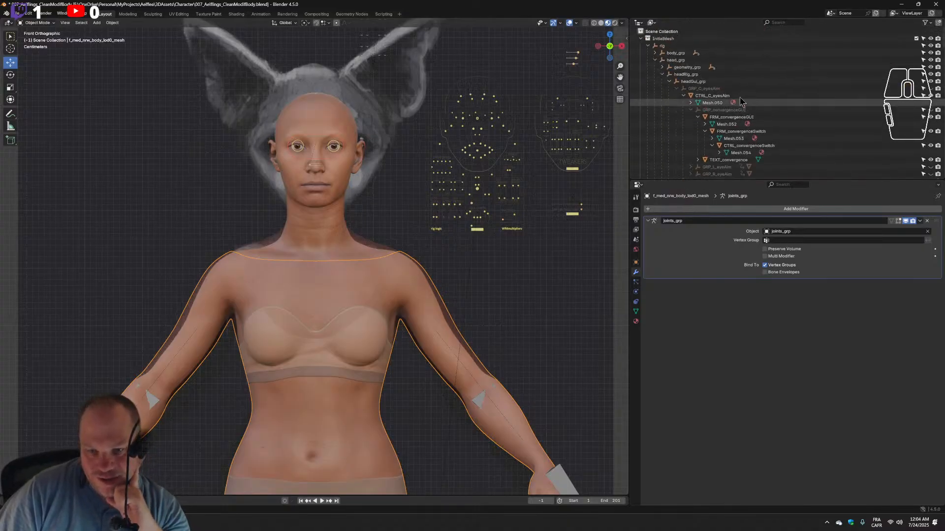
Collapse and hide the InitialMesh collection, and show the DOING collection again.
left_click(640, 33)
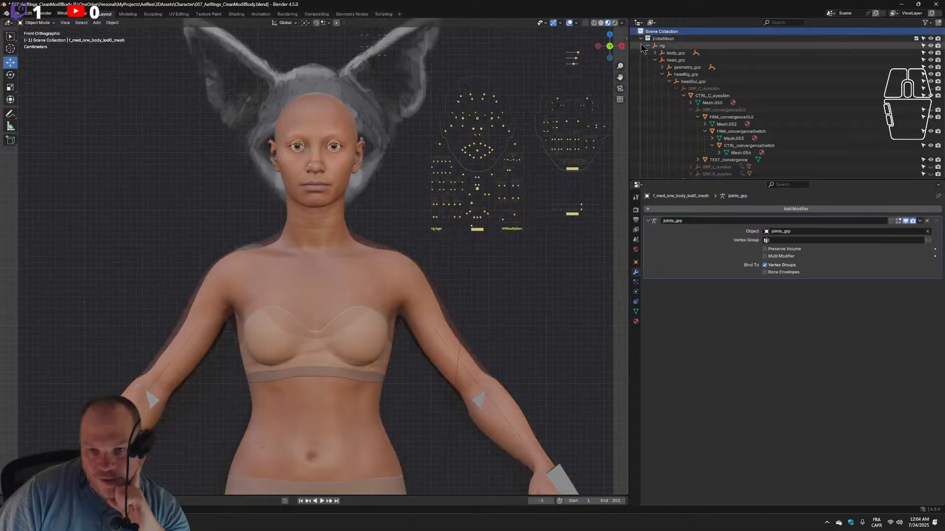
left_click(641, 38)
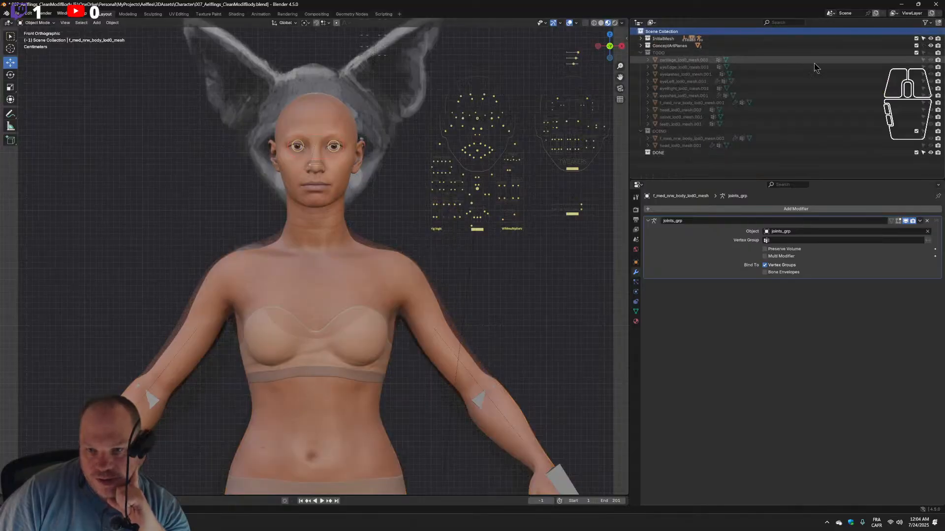
left_click(930, 38)
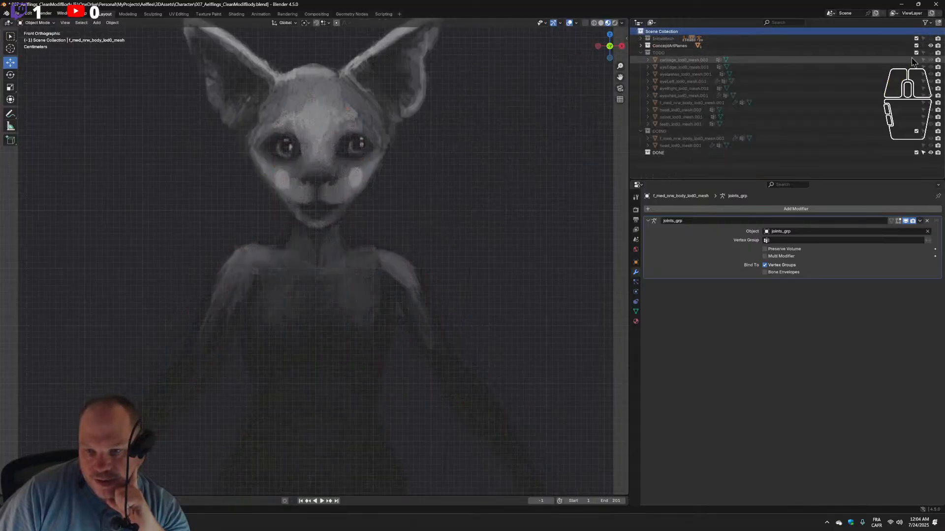
left_click(930, 131)
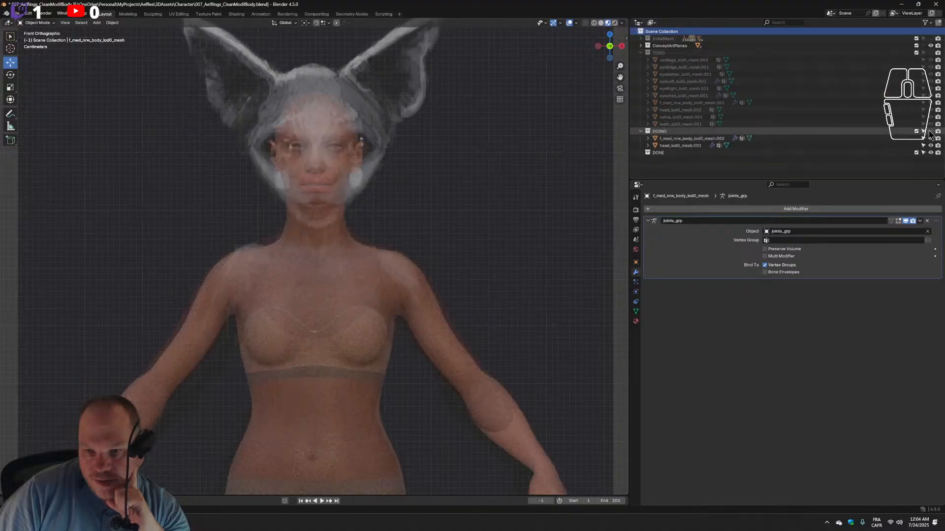
Compare the Multires modifier settings of the DOING body and head meshes, and check the head's shape keys.
left_click(689, 138)
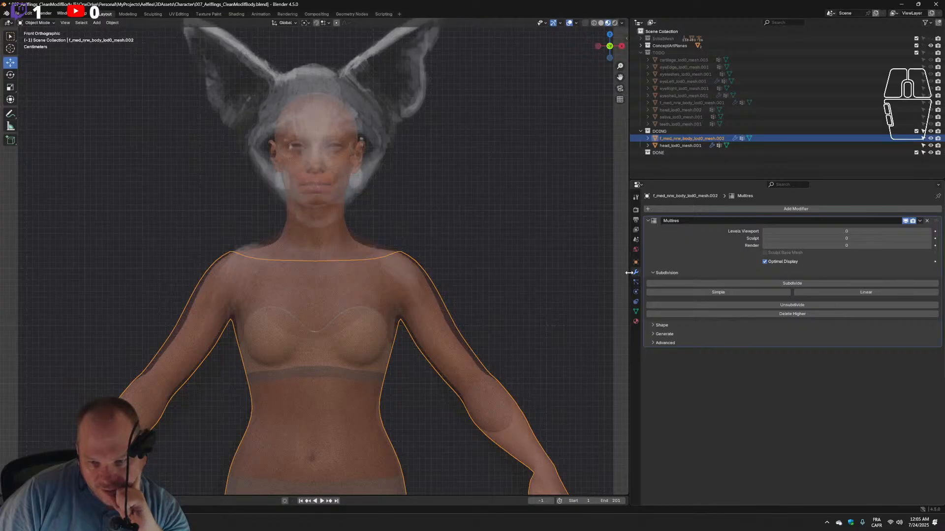
left_click(315, 232)
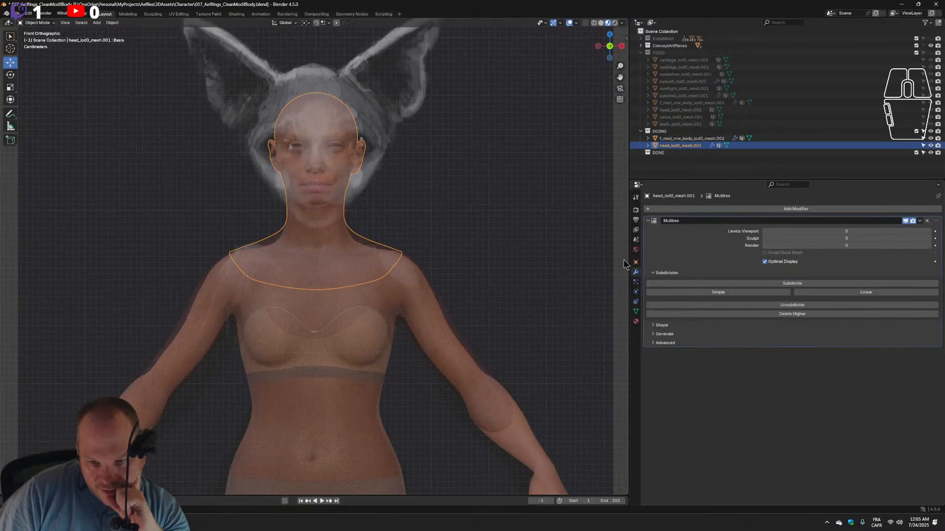
left_click(636, 311)
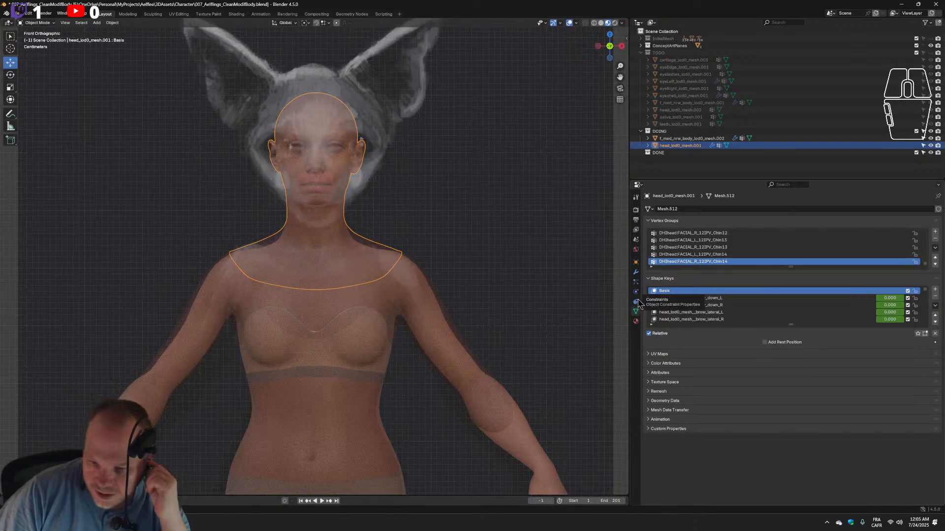
left_click(636, 272)
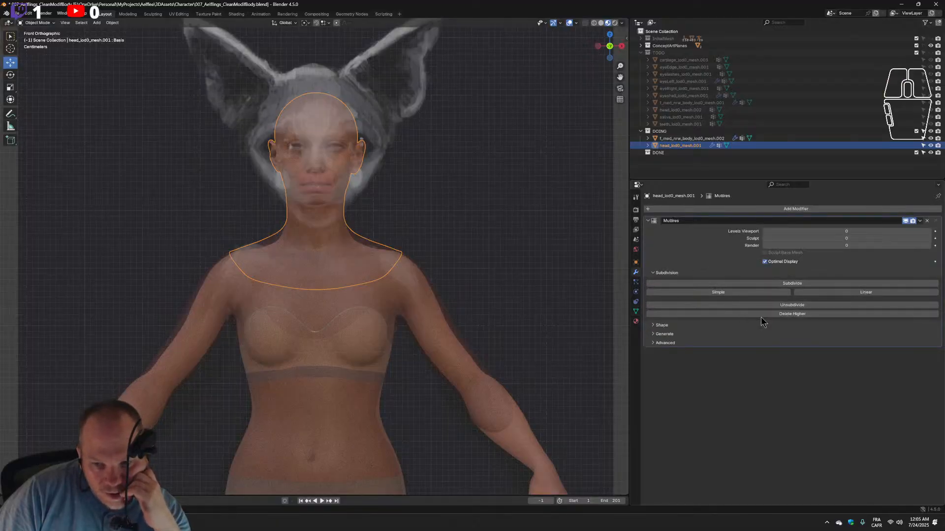
Try to unsubdivide the head mesh's Multires modifier, and set its viewport and sculpt levels to 1.
left_click(790, 306)
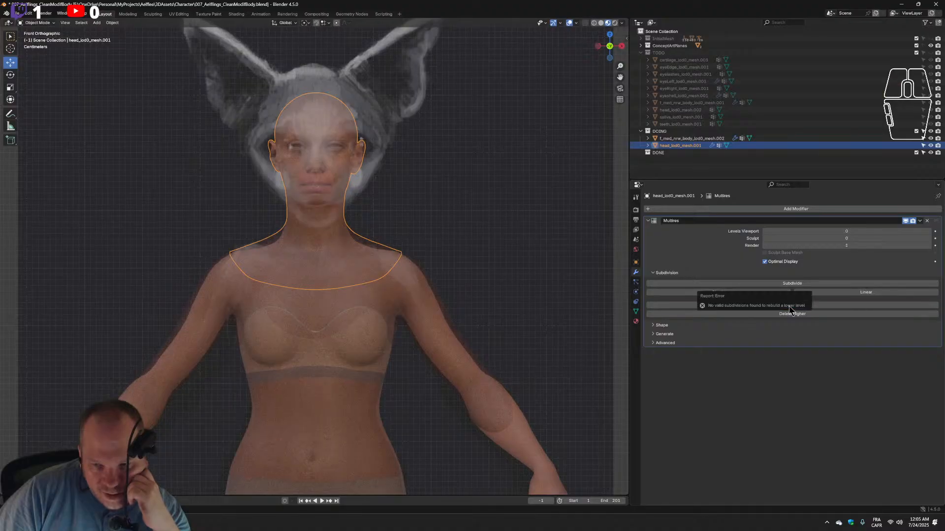
left_click(789, 306)
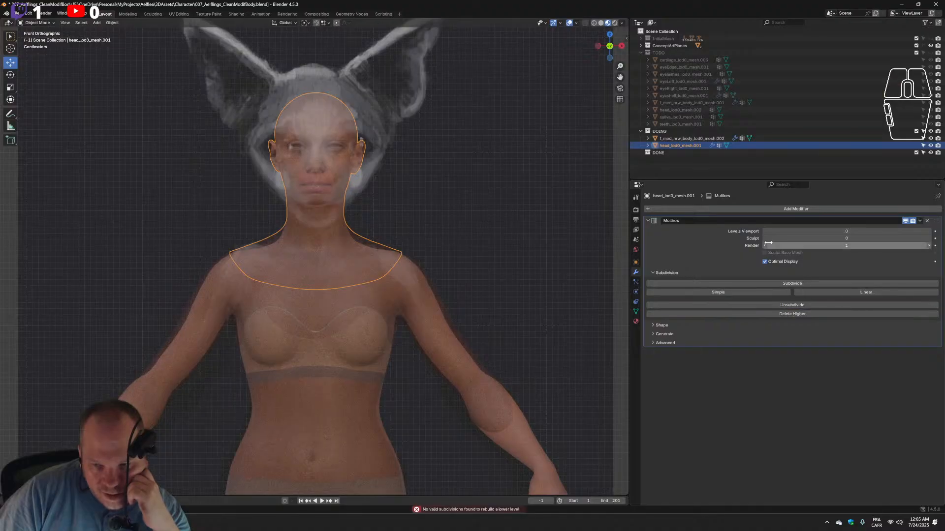
left_click(927, 238)
left_click(930, 232)
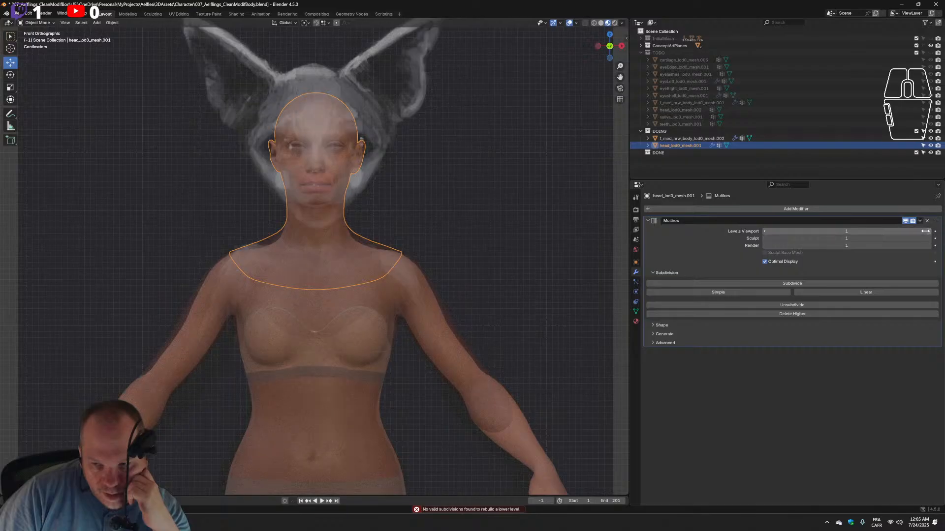
Check the head mesh's shape keys, remove its Multires modifier, and check the shape keys again.
left_click(636, 312)
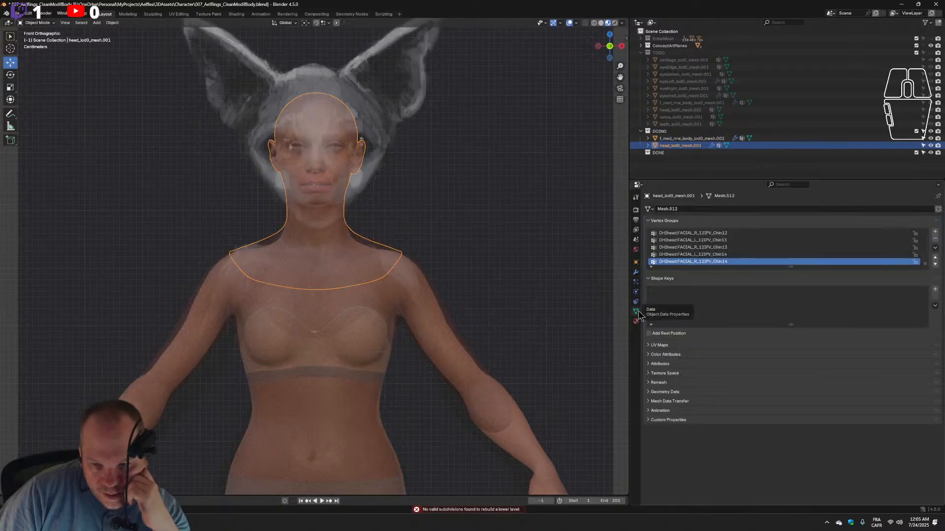
left_click(636, 272)
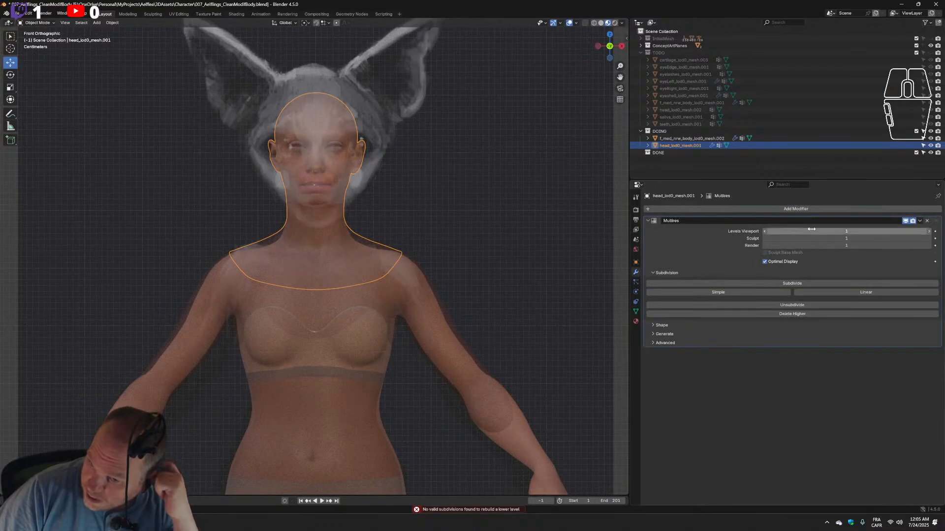
left_click(927, 222)
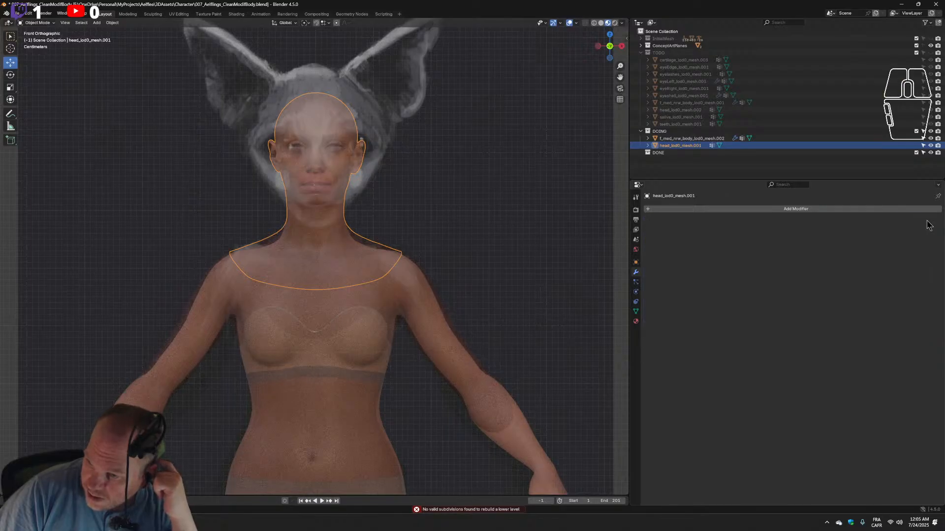
left_click(635, 312)
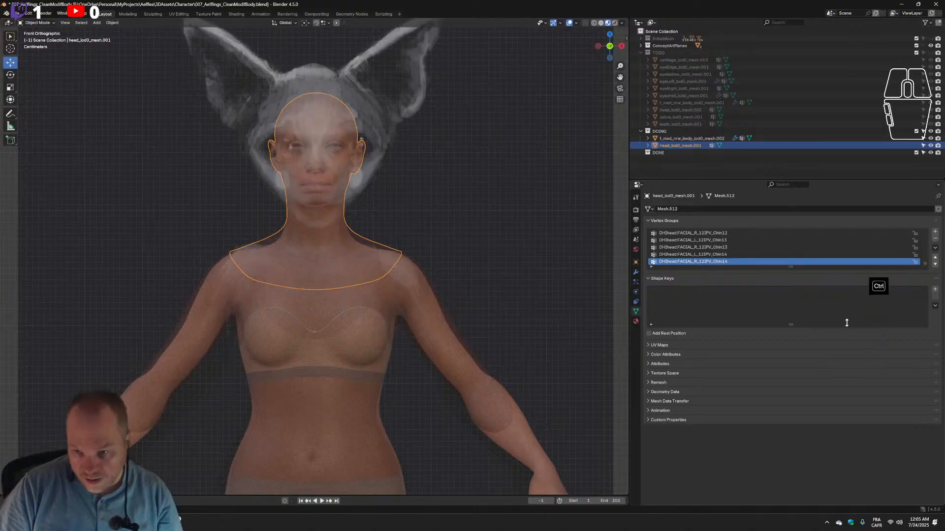
Undo the head's Multires modifier removal, level changes and unsubdivide attempt.
key("ctrl+z")
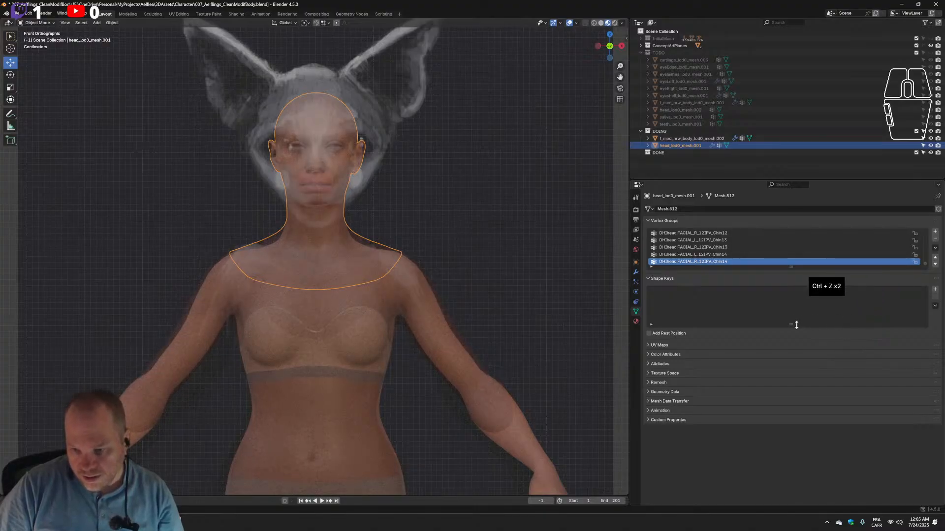
key("ctrl+z")
key("ctrl+z")
key("ctrl+z")
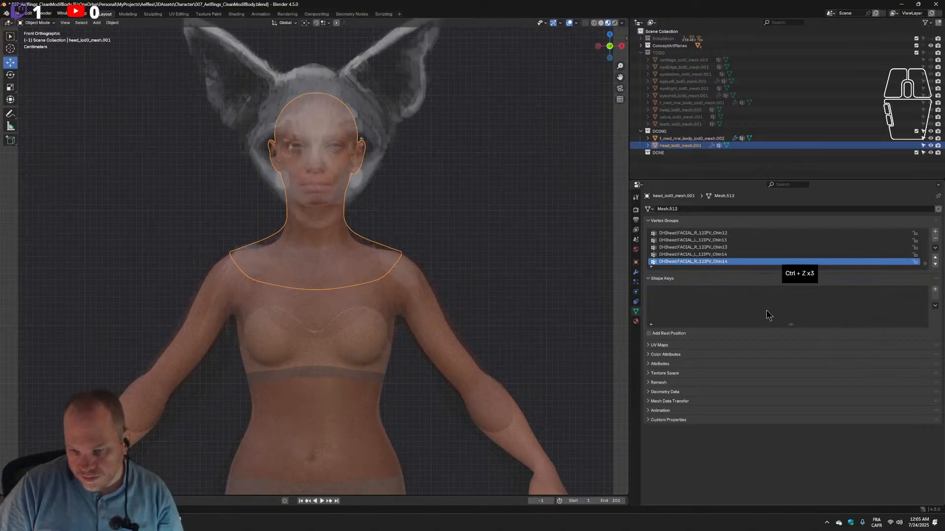
Remove the Multires modifier from the head mesh without unsubdividing it, and check its shape keys.
left_click(635, 272)
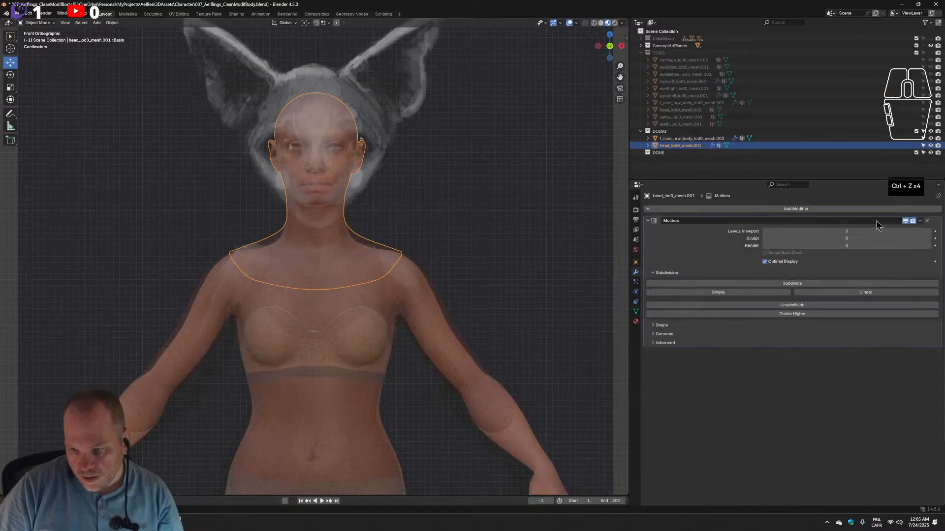
left_click(927, 221)
left_click(635, 312)
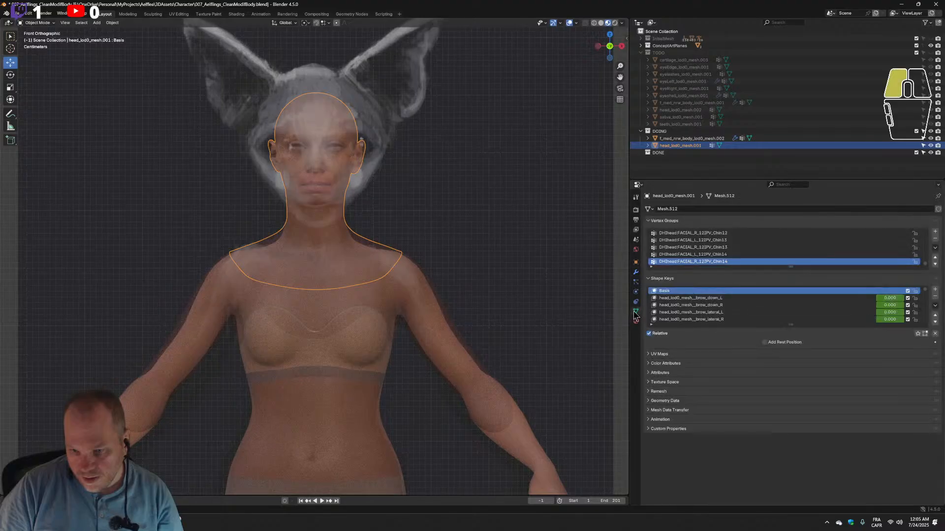
Check the body mesh's shape keys and its Mesh Data Transfer options.
left_click(307, 314)
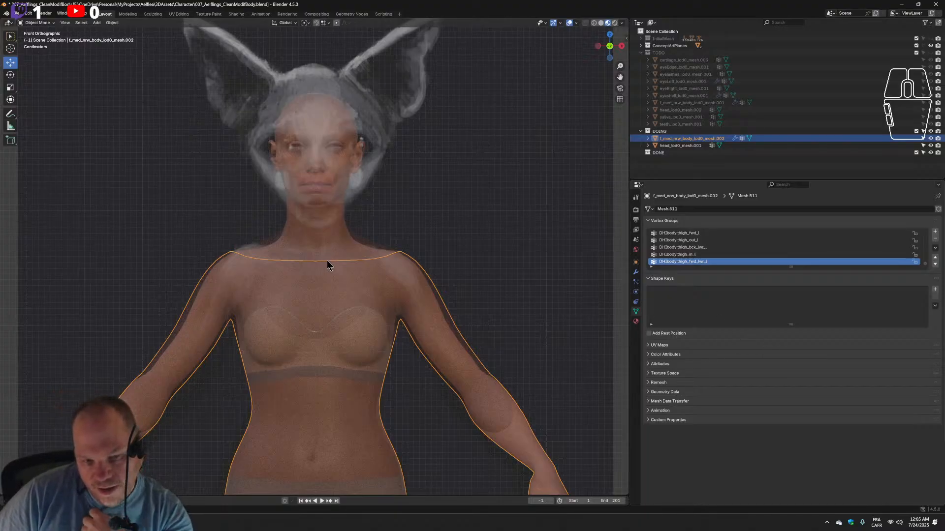
left_click(648, 402)
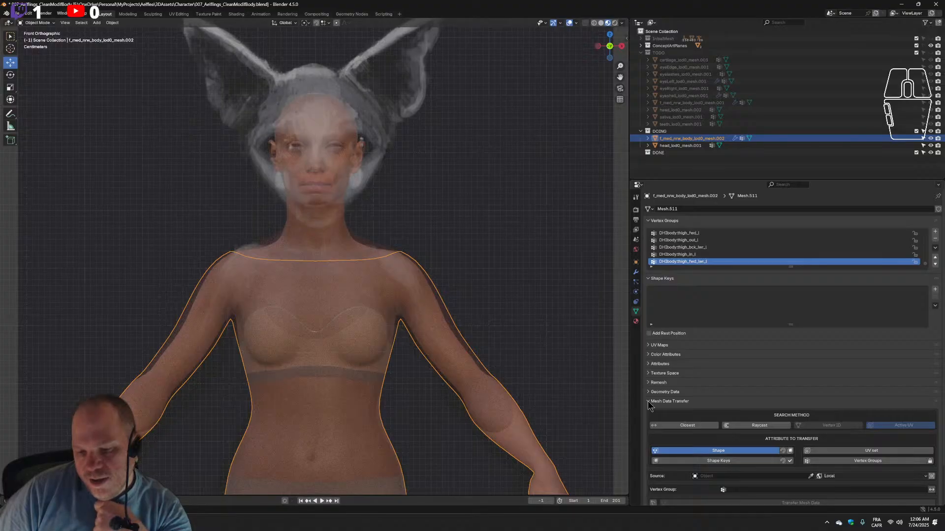
left_click(649, 401)
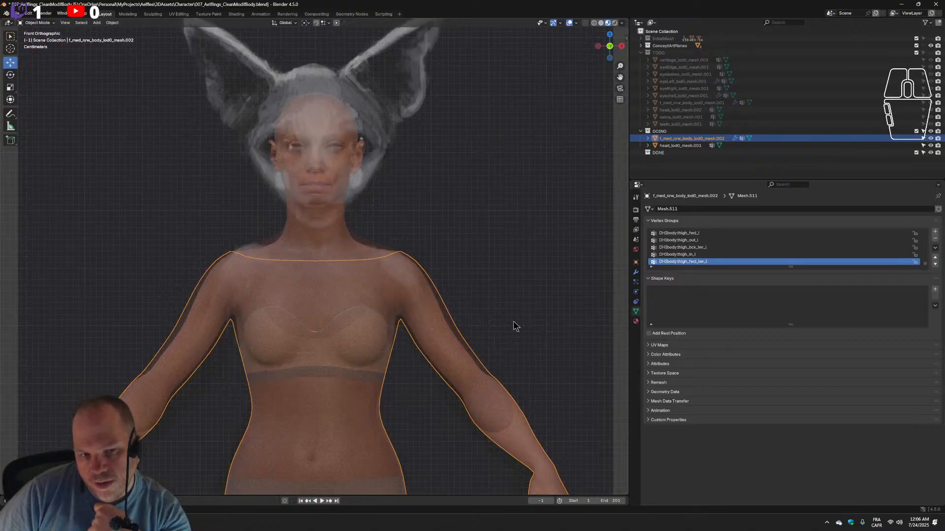
Add a Multiresolution modifier to the head mesh.
left_click(346, 248)
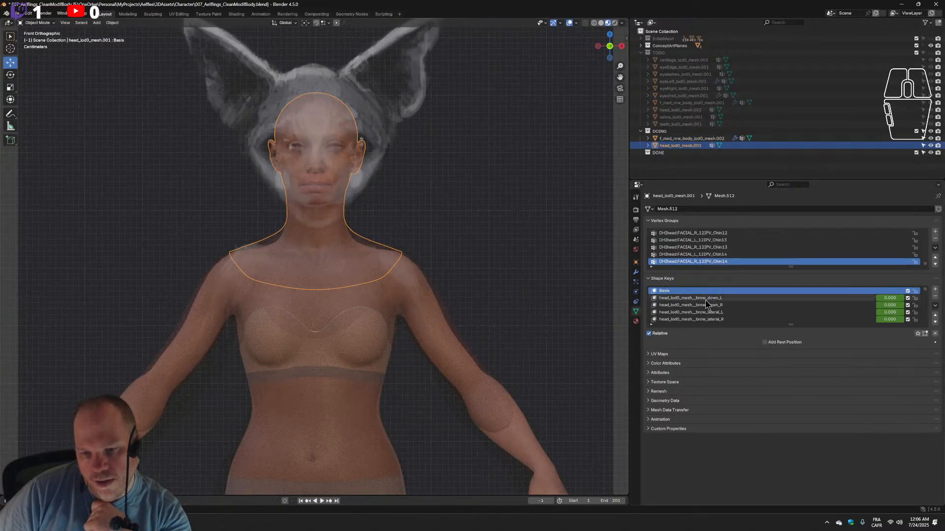
left_click(636, 273)
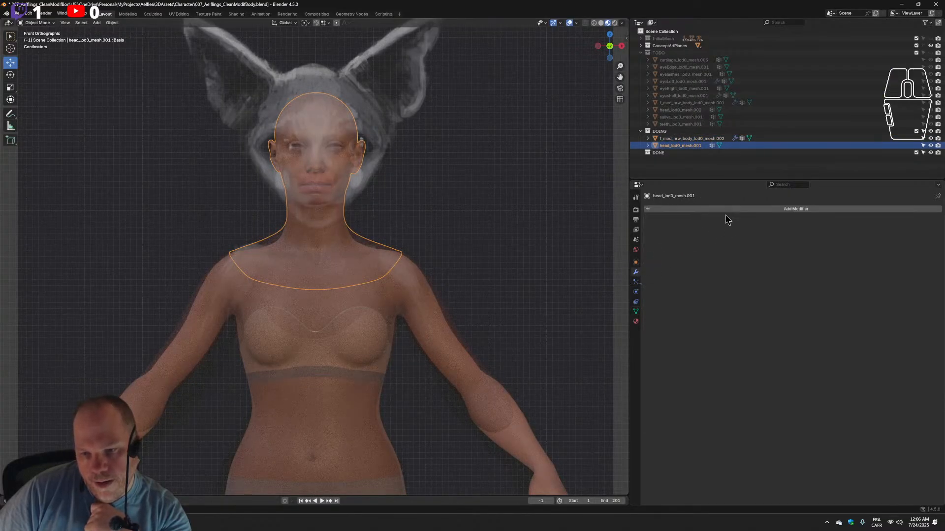
left_click(730, 210)
mouse_move(730, 217)
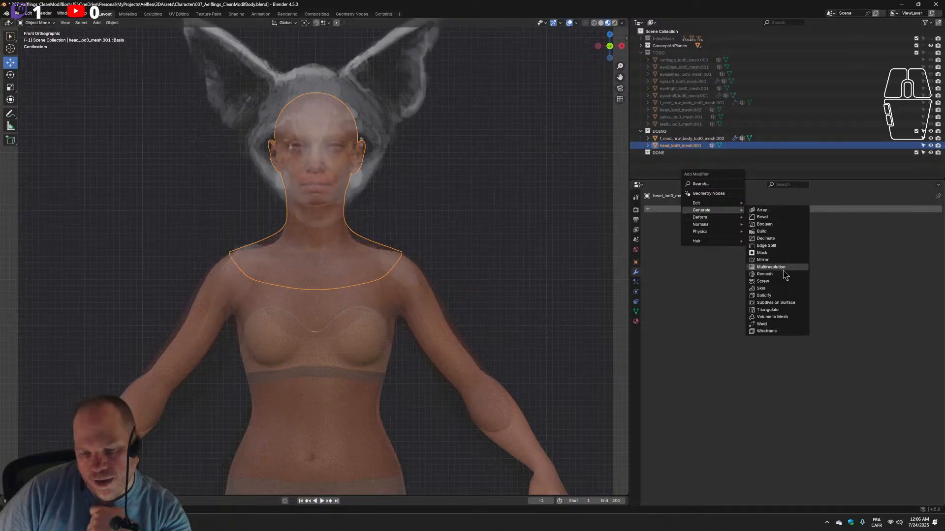
left_click(783, 268)
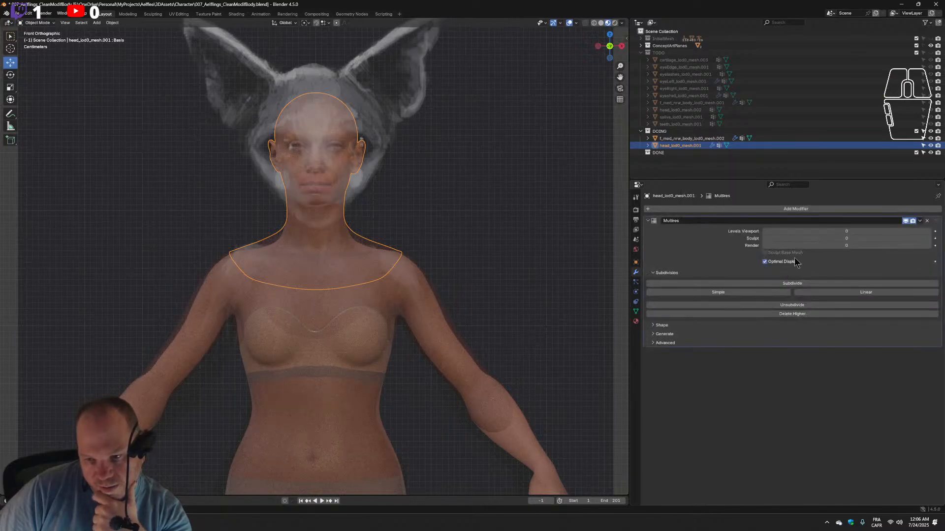
Try to unsubdivide the Multires modifiers of the head mesh and the body mesh.
left_click(788, 307)
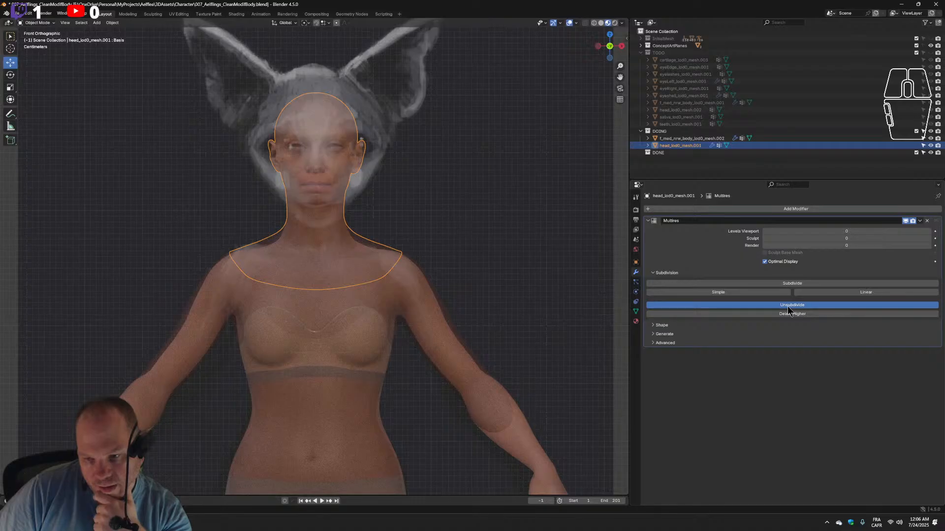
left_click(787, 306)
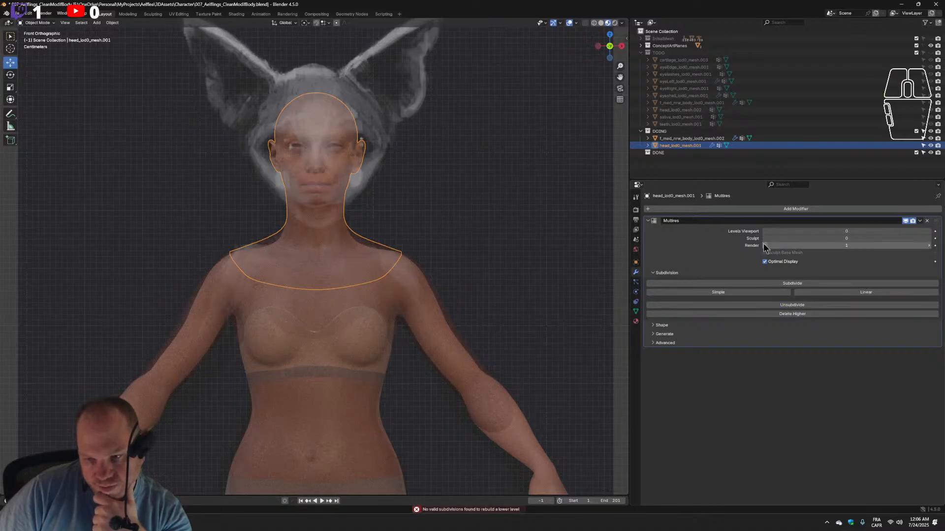
left_click(320, 341)
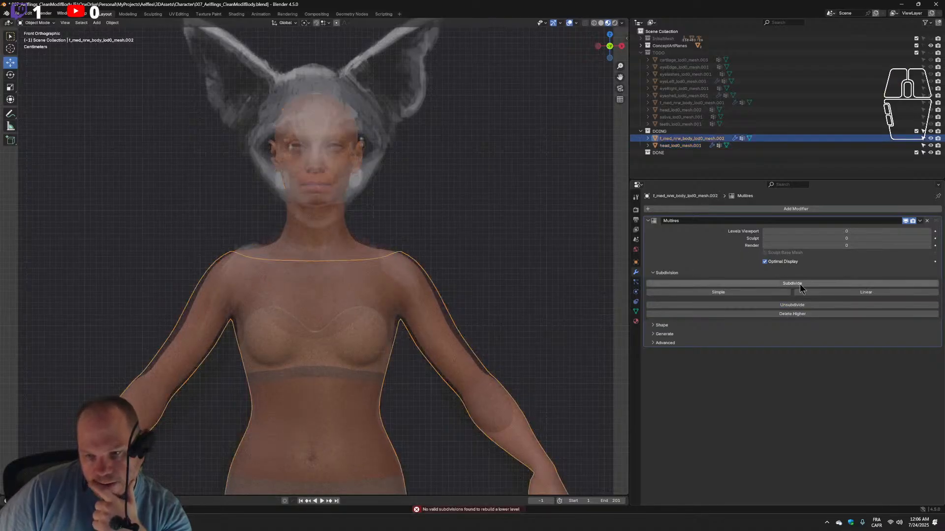
left_click(801, 305)
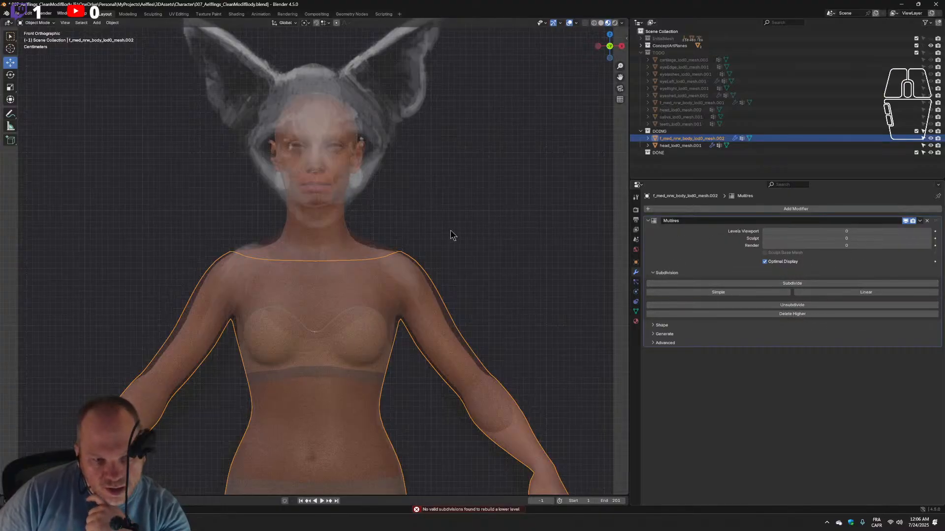
Select the head and body meshes together, with the body mesh as the active object.
scroll(447, 241, "up", 2)
left_click(329, 242)
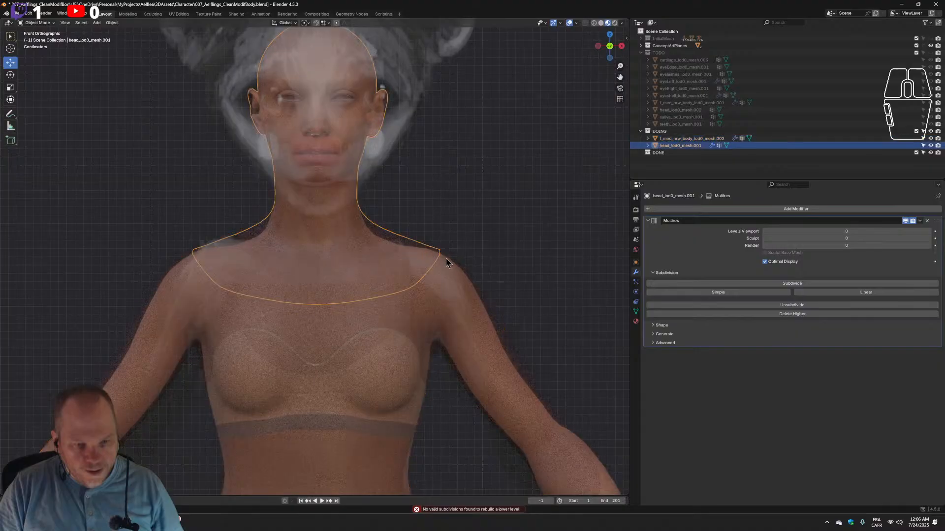
left_click(395, 328, "shift")
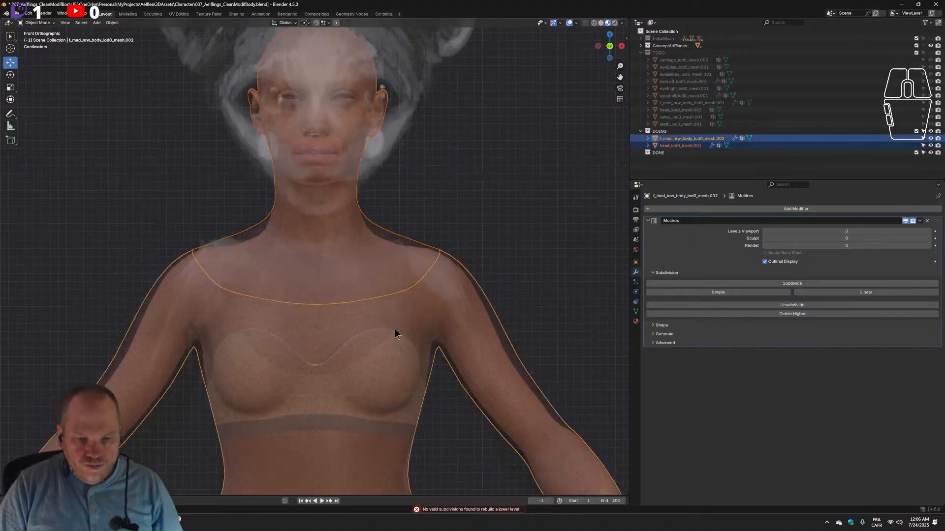
Examine the topology of the head and body meshes in wireframe shading from several angles.
left_click(594, 22)
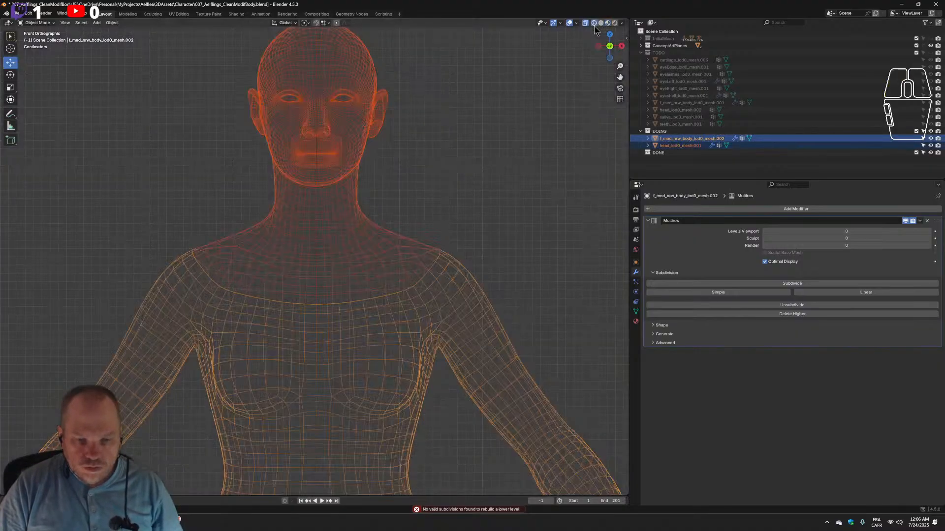
scroll(411, 263, "up", 3)
mouse_move(377, 356)
middle_mouse_down()
mouse_move(447, 348)
mouse_move(349, 355)
mouse_move(436, 367)
middle_mouse_up()
scroll(348, 355, "down", 2)
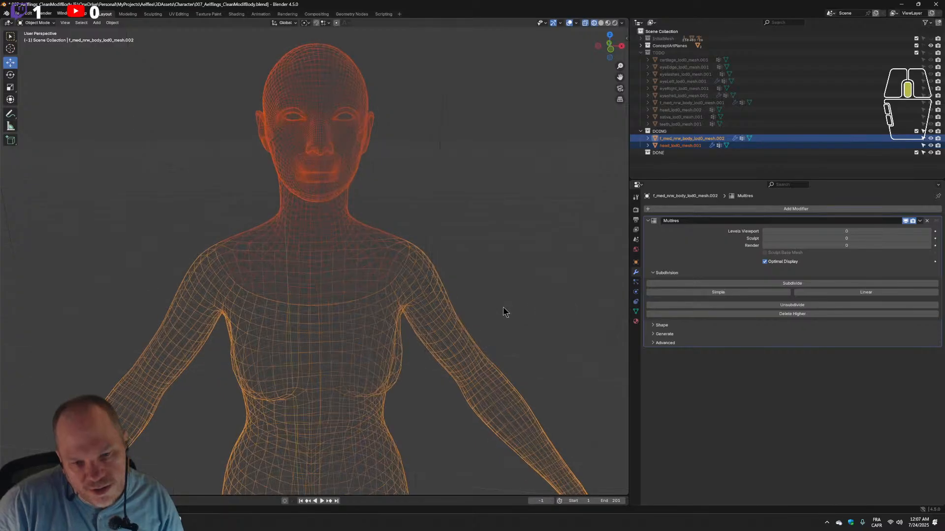
middle_click_drag(502, 307, 622, 249)
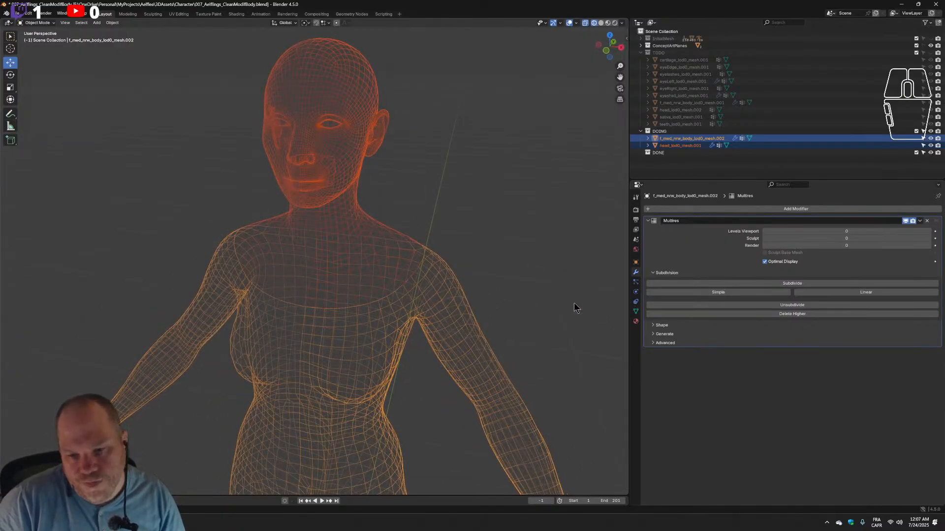
middle_click_drag(266, 249, 362, 362)
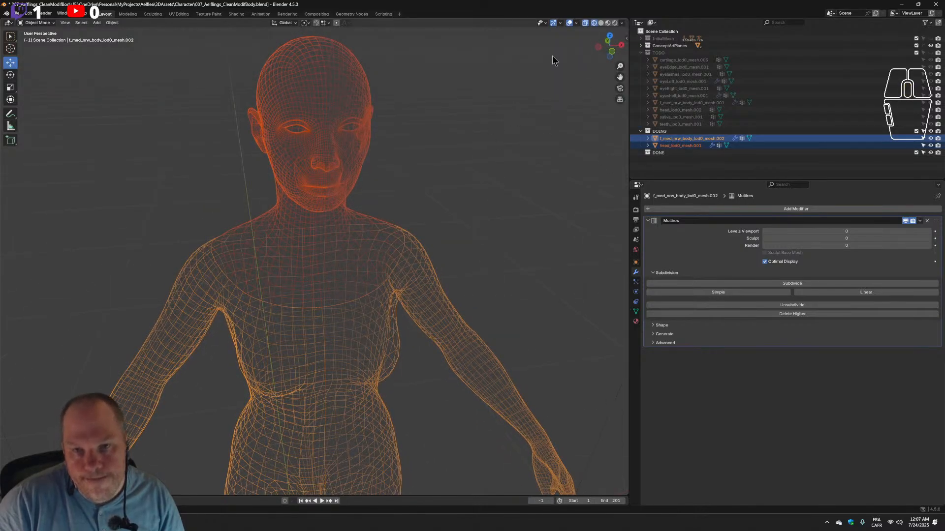
Return to Material Preview shading and compare the two meshes with the concept art planes.
left_click(608, 23)
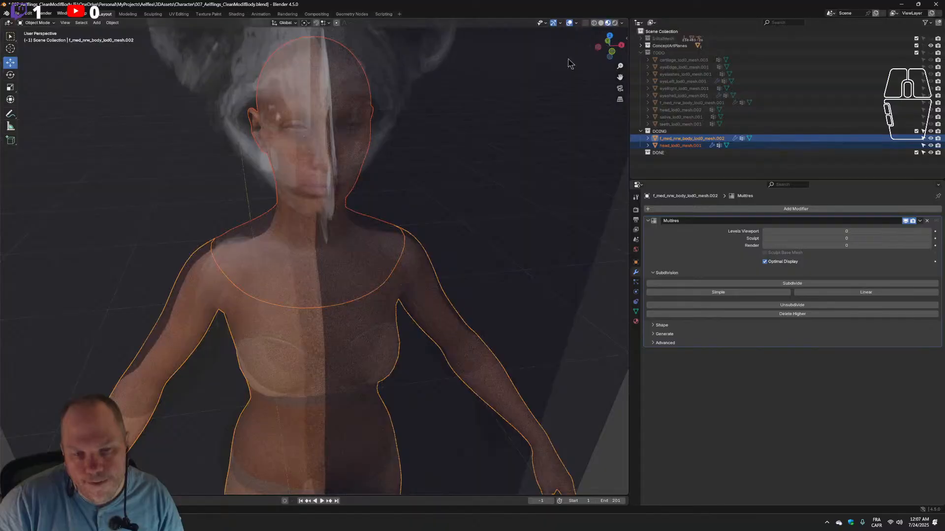
mouse_move(570, 62)
middle_mouse_down()
mouse_move(315, 309)
mouse_move(307, 123)
middle_mouse_up()
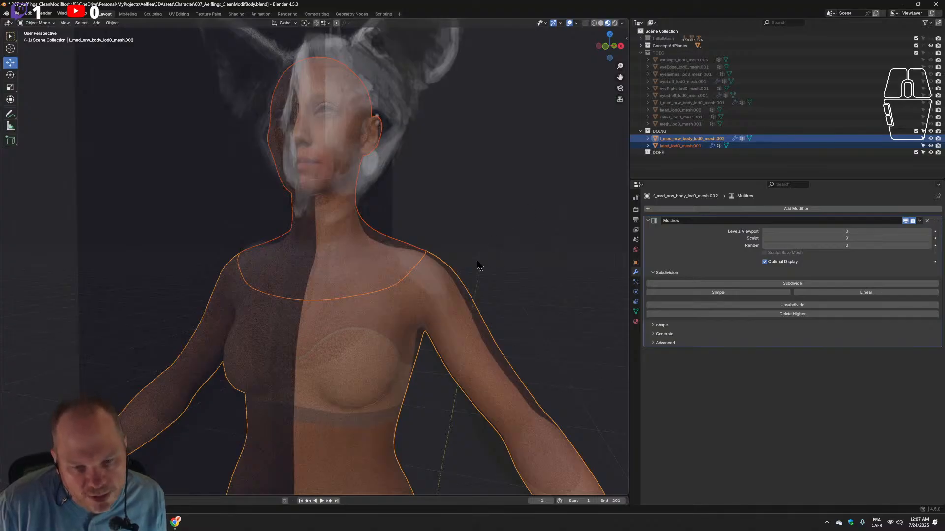
mouse_move(441, 283)
middle_mouse_down()
mouse_move(449, 301)
mouse_move(453, 292)
middle_mouse_up()
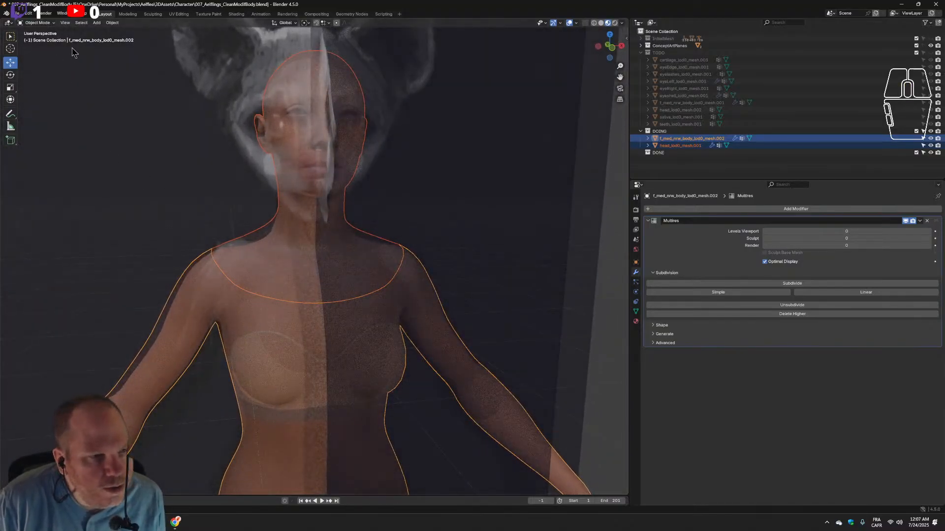
Switch to the Modeling workspace with both meshes in Edit Mode and show the neck and shoulders in wireframe from the right side.
left_click(127, 14)
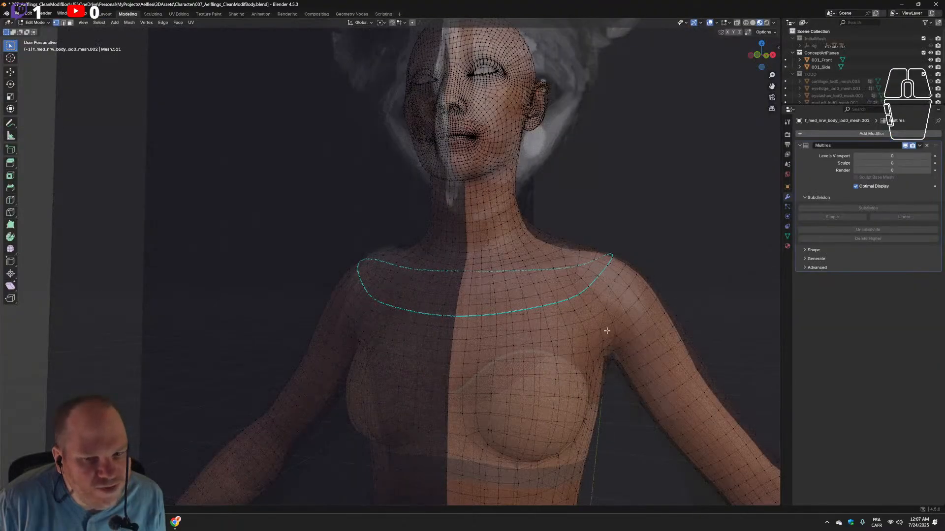
middle_click_drag(607, 331, 512, 377)
scroll(213, 261, "up", 7)
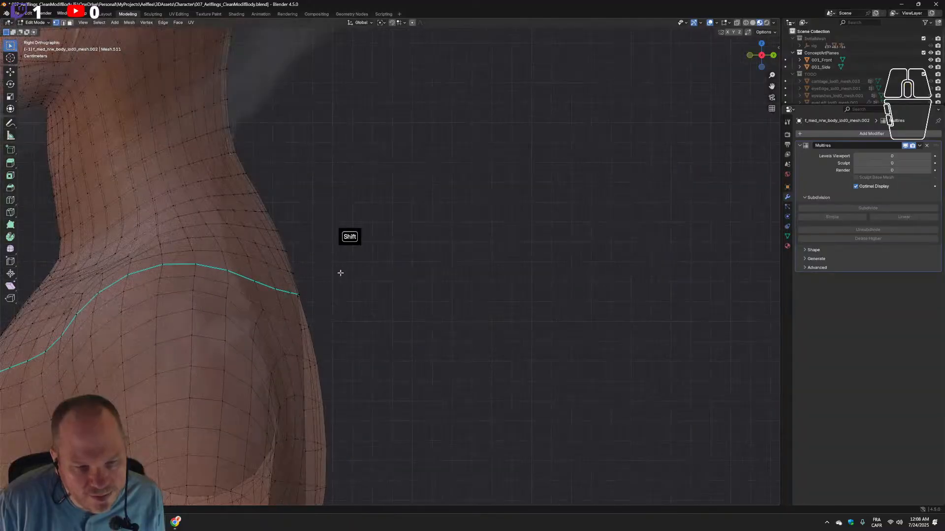
middle_click_drag(340, 272, 625, 289, "shift")
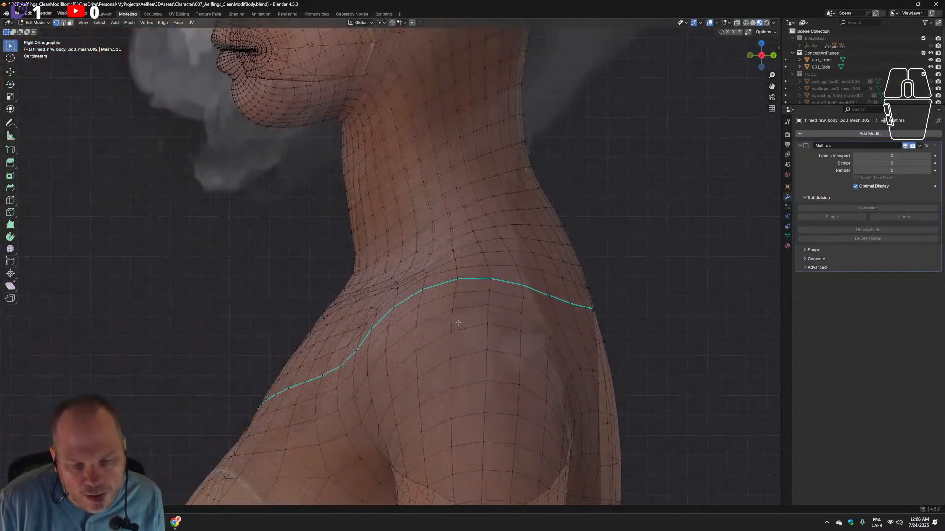
left_click(737, 22)
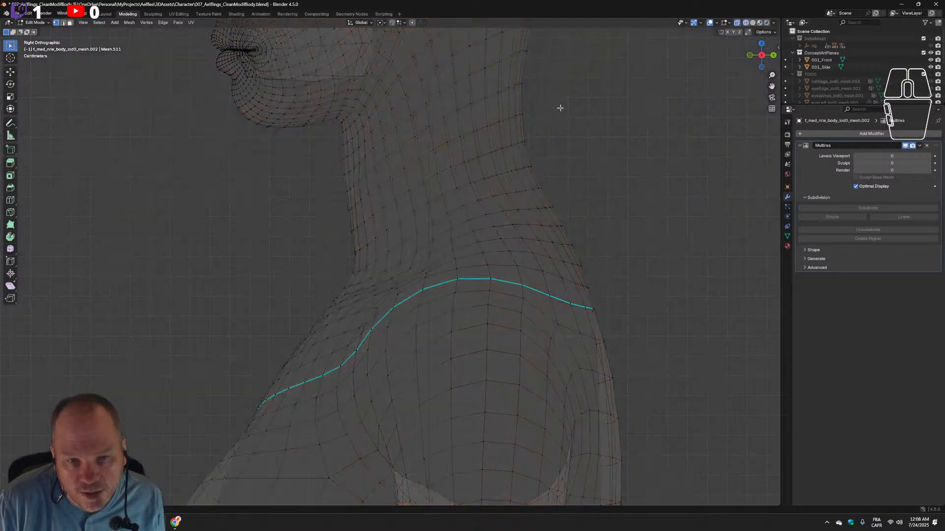
Examine the head mesh's edge flow around the ear, jaw and neck in the side-view wireframe.
middle_click_drag(508, 156, 517, 346, "shift")
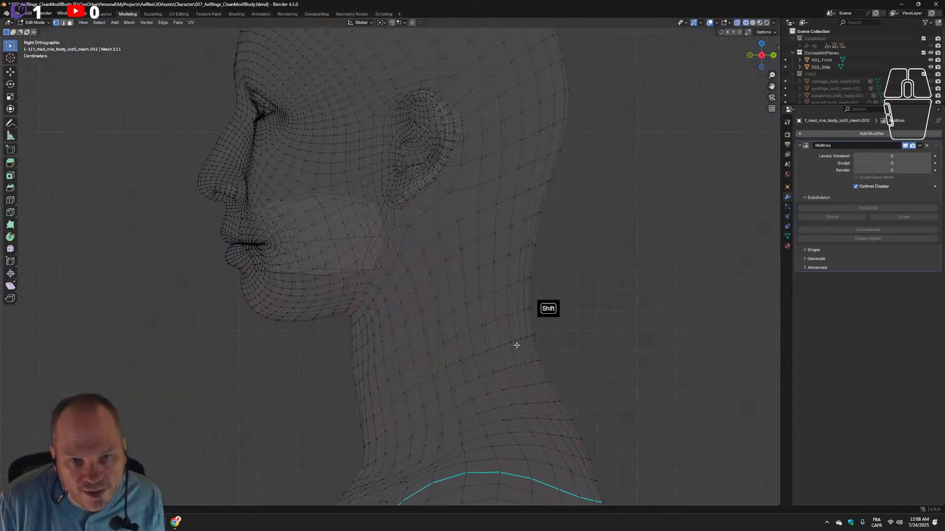
scroll(325, 219, "up", 3)
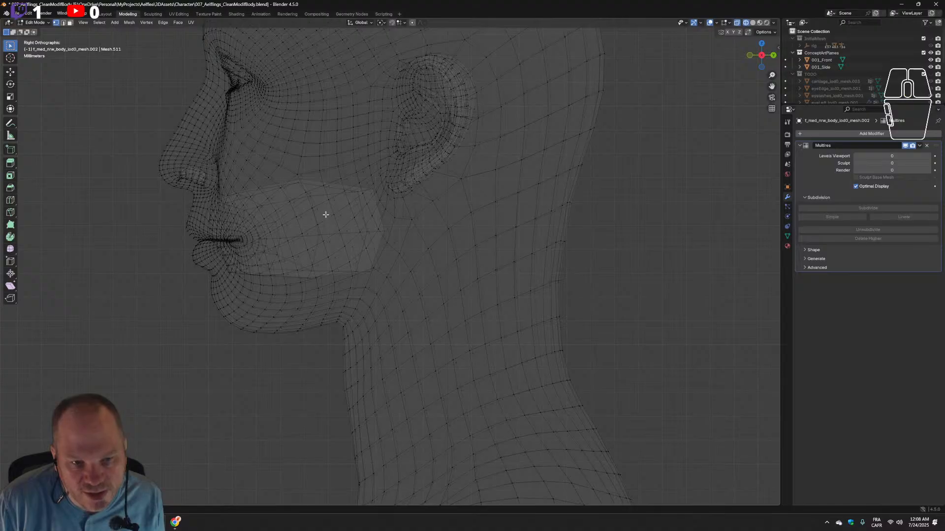
middle_click_drag(324, 220, 320, 337, "shift")
scroll(454, 311, "up", 4)
middle_click_drag(466, 316, 533, 372, "shift")
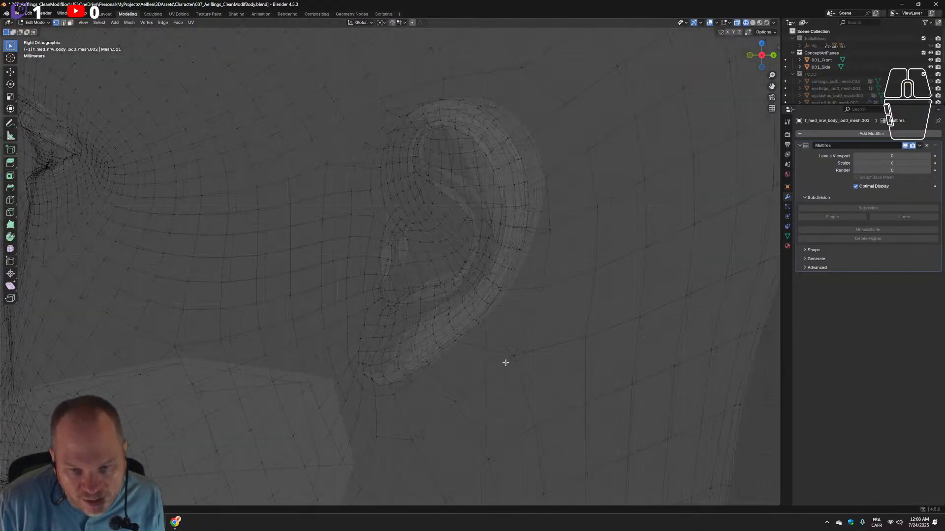
scroll(505, 363, "down", 1)
scroll(375, 161, "down", 2)
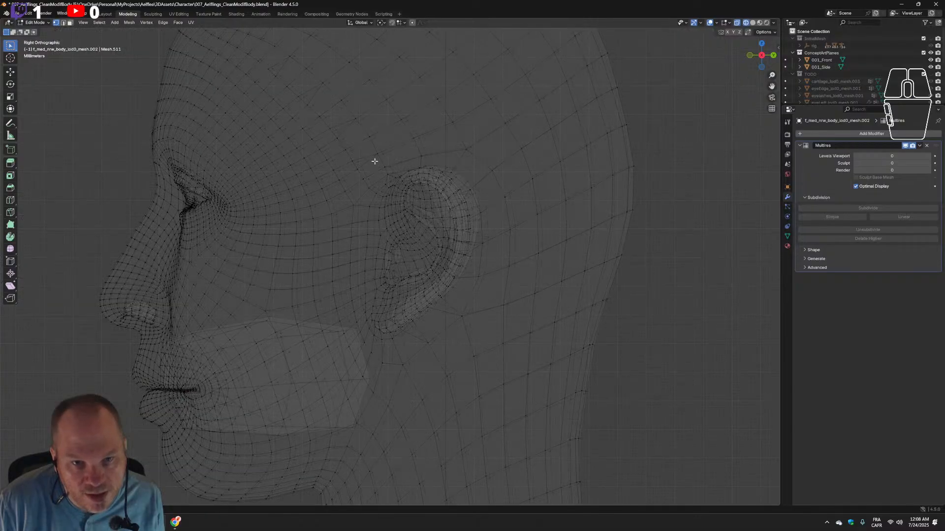
scroll(331, 209, "up", 3)
scroll(472, 369, "down", 4)
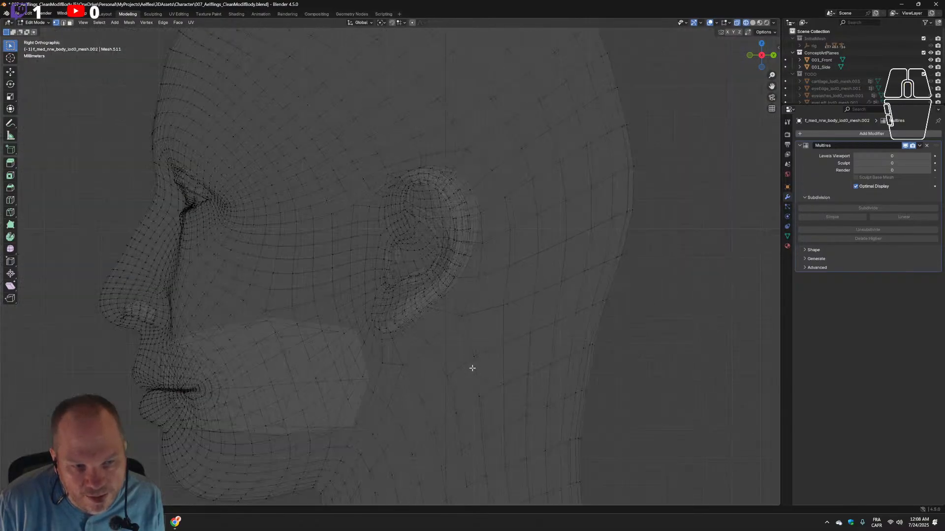
scroll(470, 357, "up", 1)
scroll(470, 354, "up", 1)
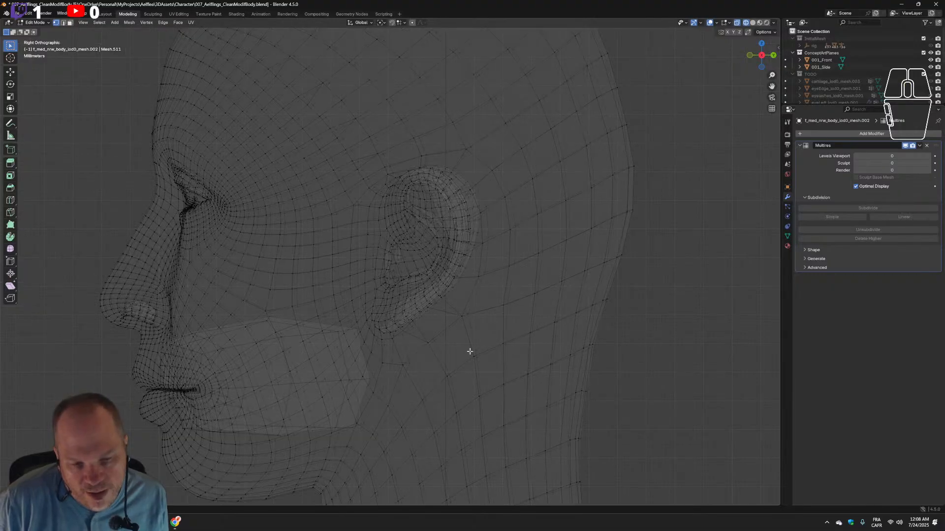
middle_click_drag(451, 359, 510, 183, "shift")
scroll(512, 363, "down", 6)
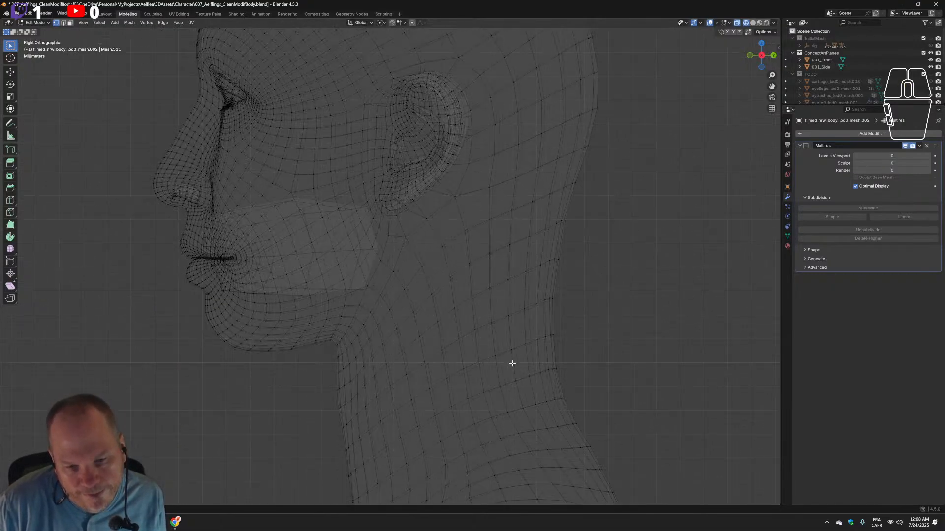
scroll(512, 363, "up", 3)
scroll(512, 363, "up", 1)
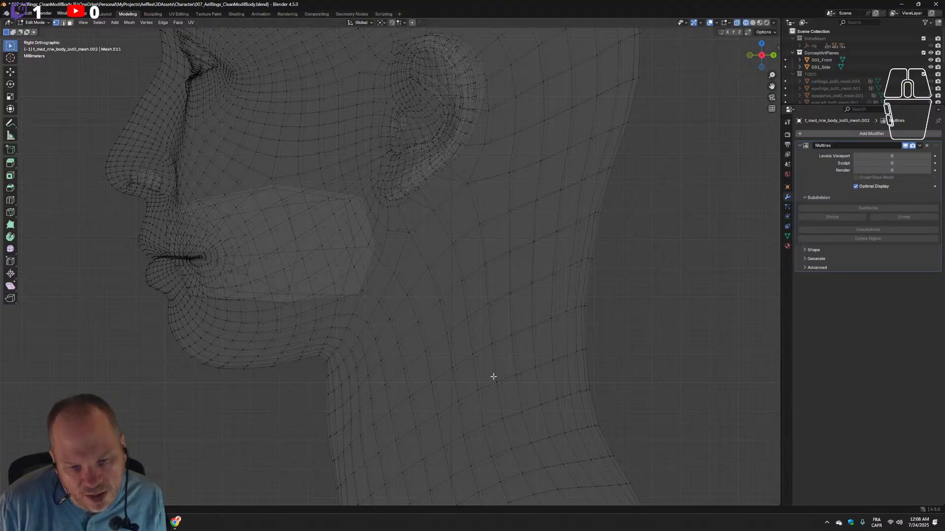
scroll(425, 347, "down", 3)
scroll(442, 334, "up", 2)
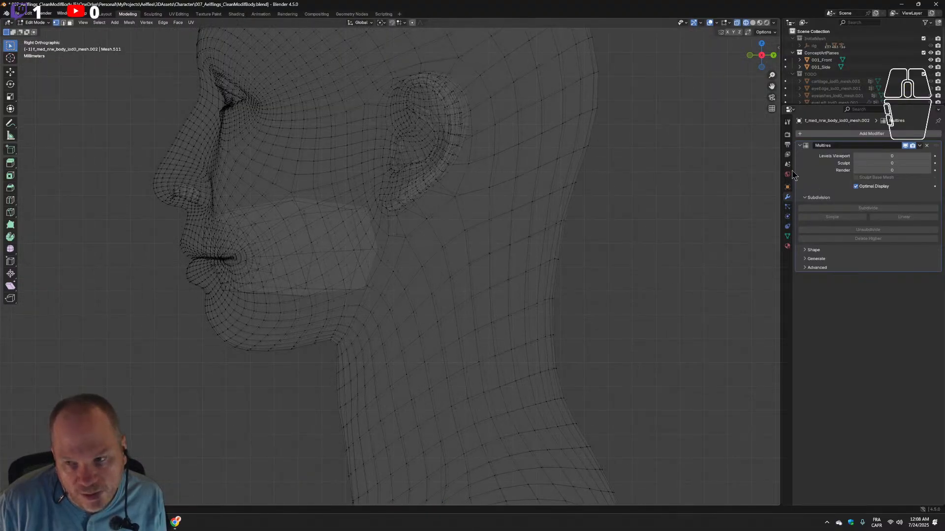
scroll(427, 324, "down", 3)
scroll(426, 325, "up", 2)
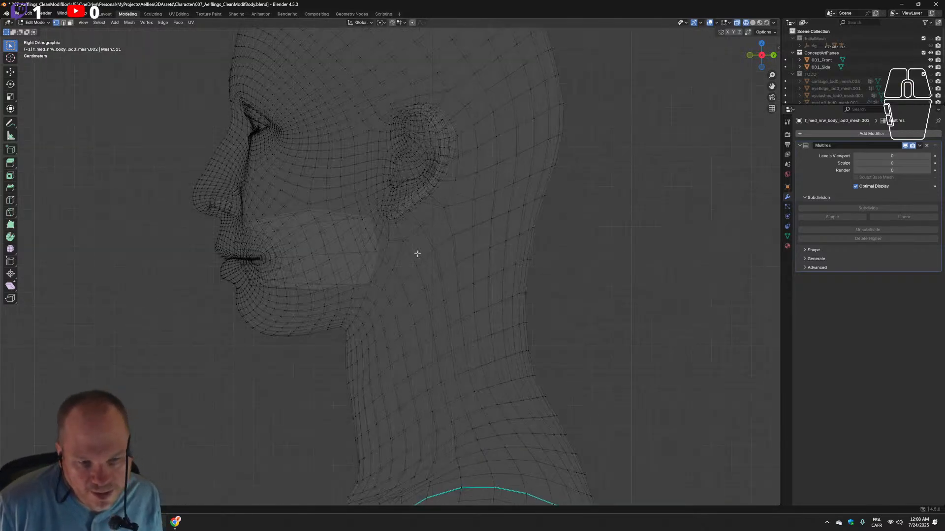
scroll(413, 256, "down", 3)
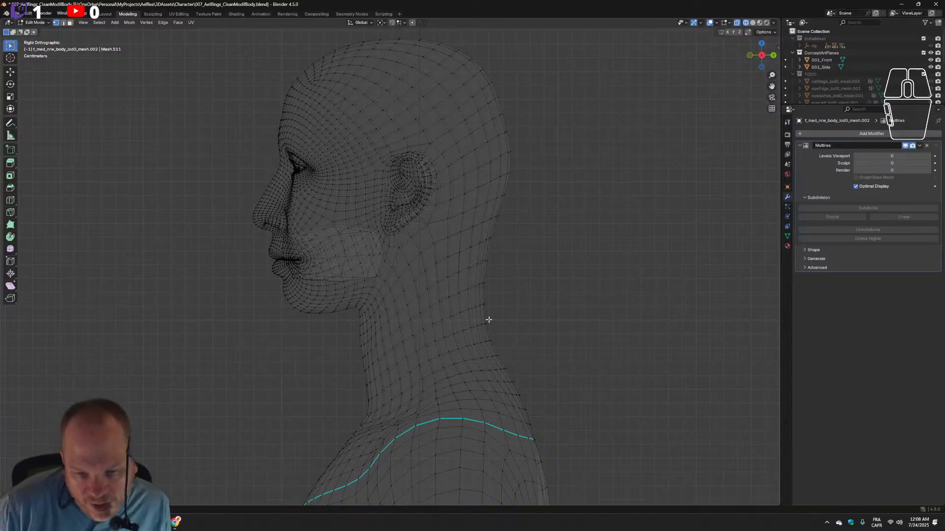
Examine the neck and shoulder edge flow from the right side and the face topology from the front in wireframe.
scroll(480, 322, "up", 2)
middle_click_drag(547, 350, 553, 227, "shift")
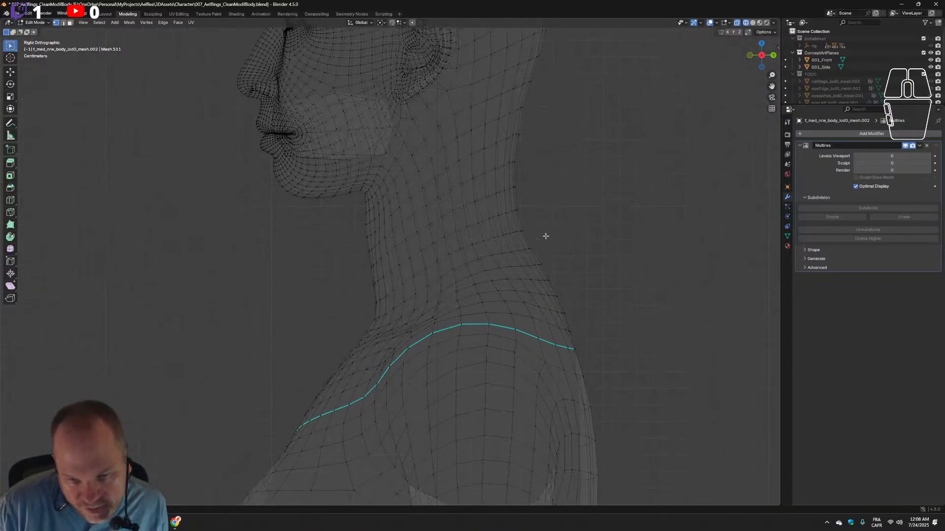
scroll(481, 330, "down", 1)
scroll(481, 331, "up", 3)
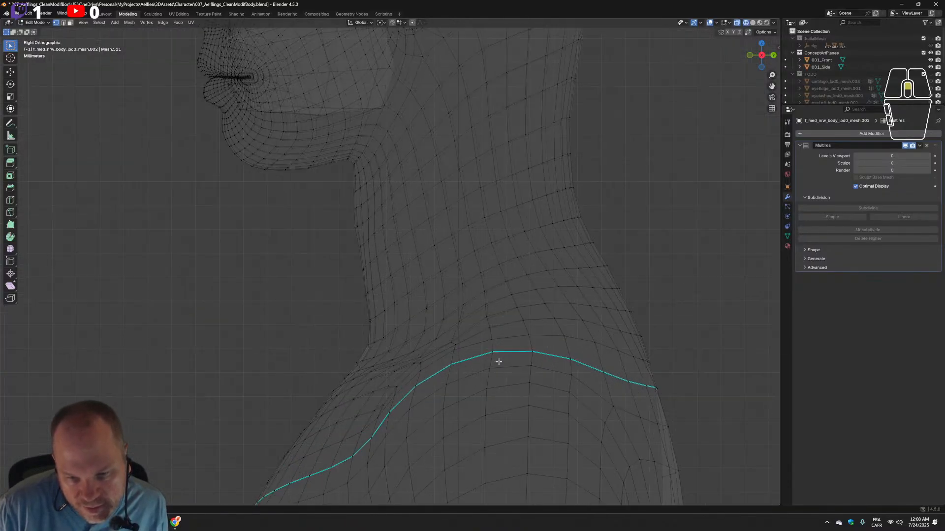
scroll(473, 217, "down", 4)
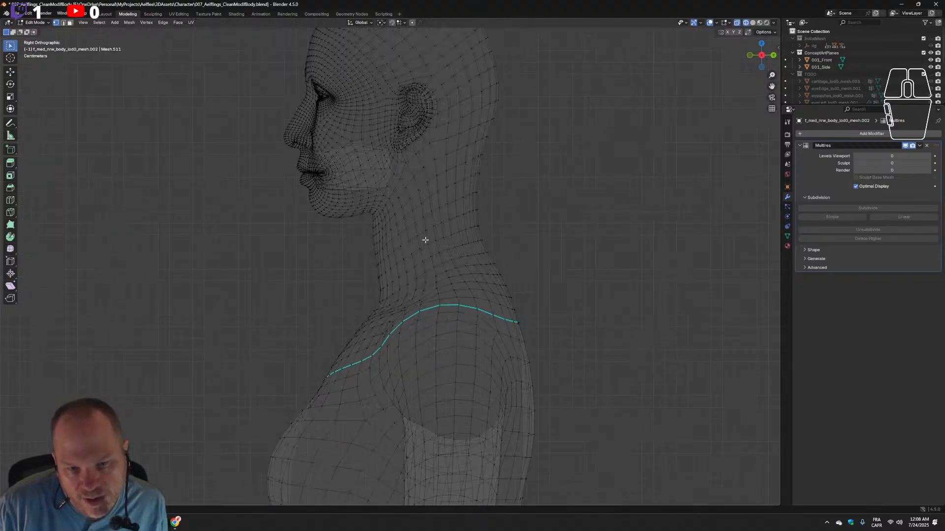
key("KP_1")
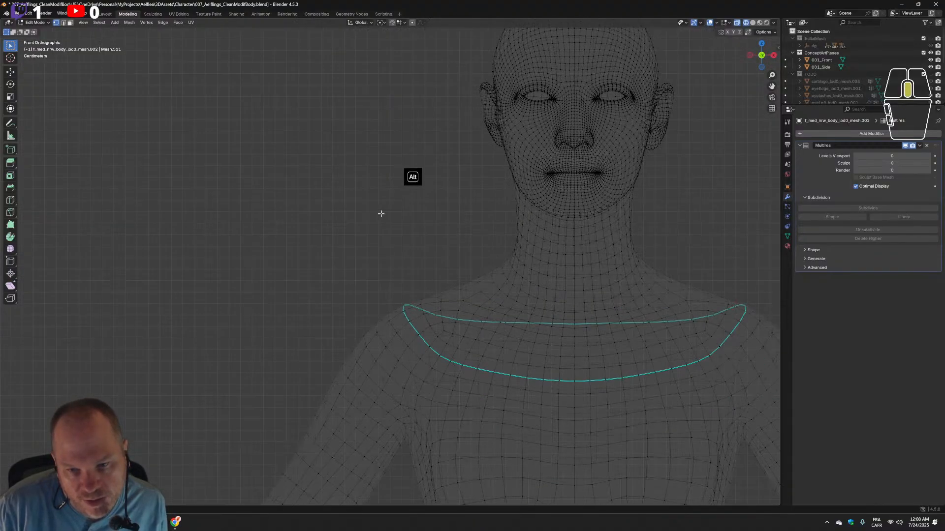
middle_click_drag(635, 276, 504, 316, "shift")
scroll(464, 261, "up", 3)
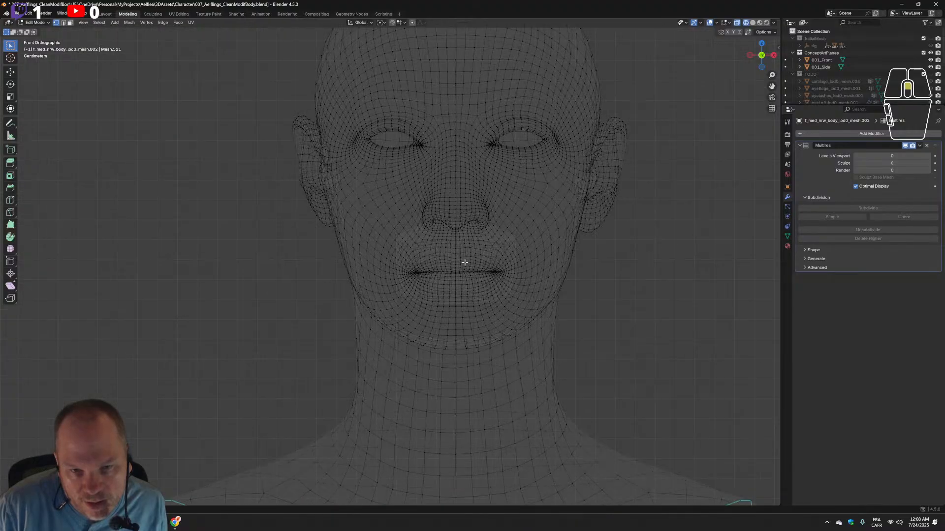
scroll(464, 262, "up", 3)
scroll(464, 262, "down", 4)
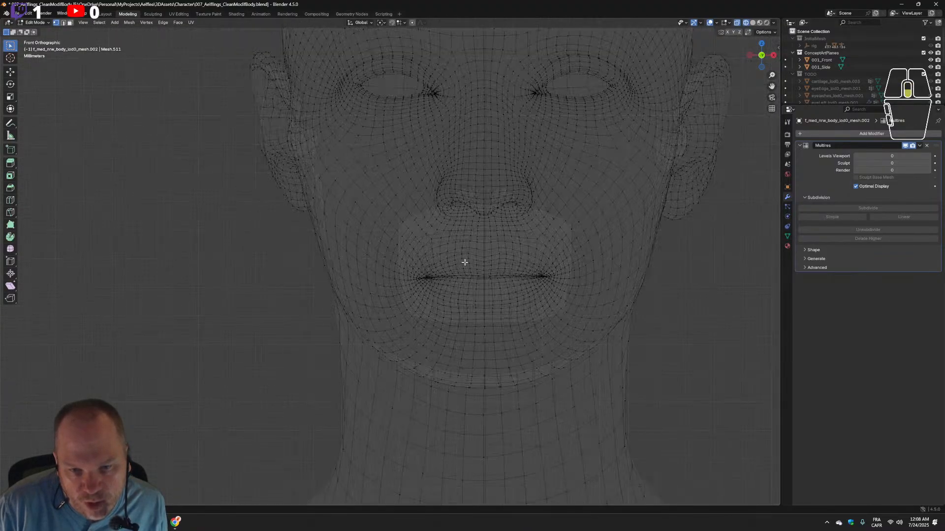
Inspect the neck and the seam between the head and body meshes from angled and right-side wireframe views.
middle_click_drag(464, 262, 433, 301)
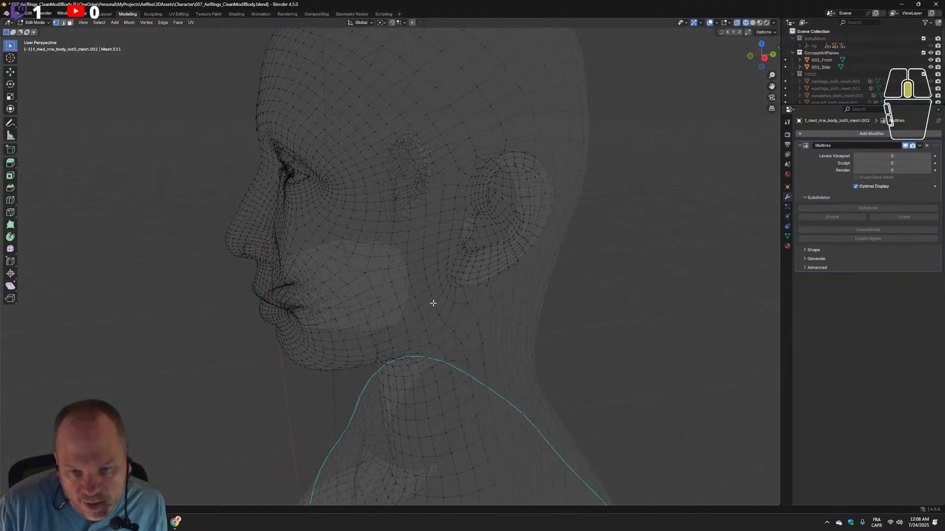
middle_click_drag(365, 320, 429, 279)
scroll(435, 317, "down", 2)
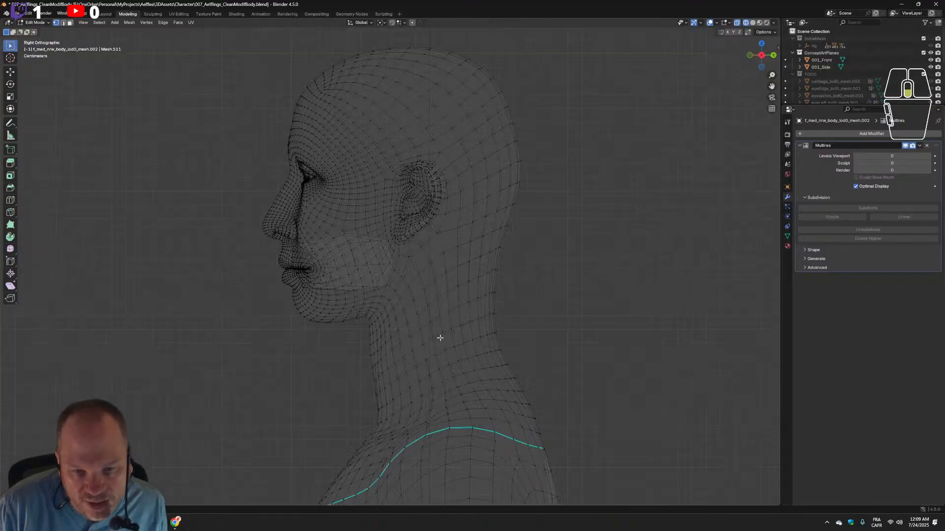
scroll(433, 322, "up", 4)
scroll(433, 322, "down", 1)
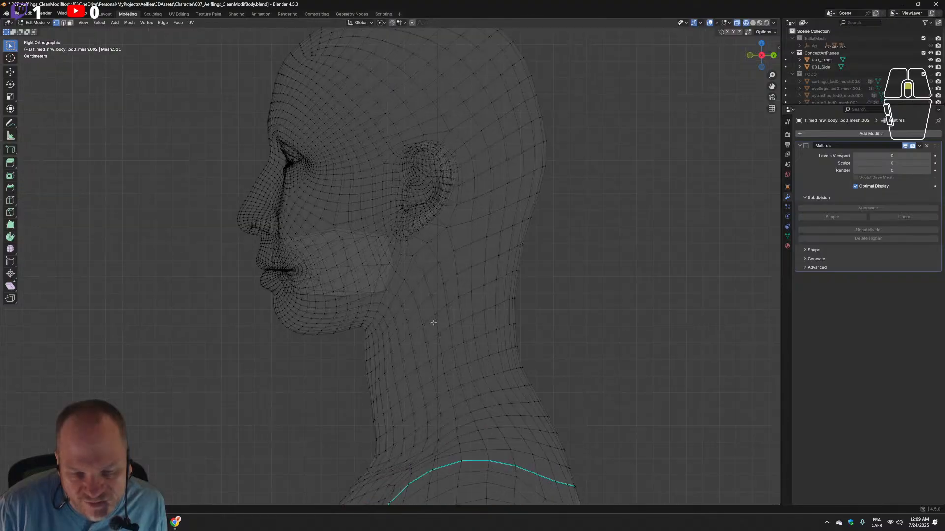
middle_click_drag(423, 309, 459, 302)
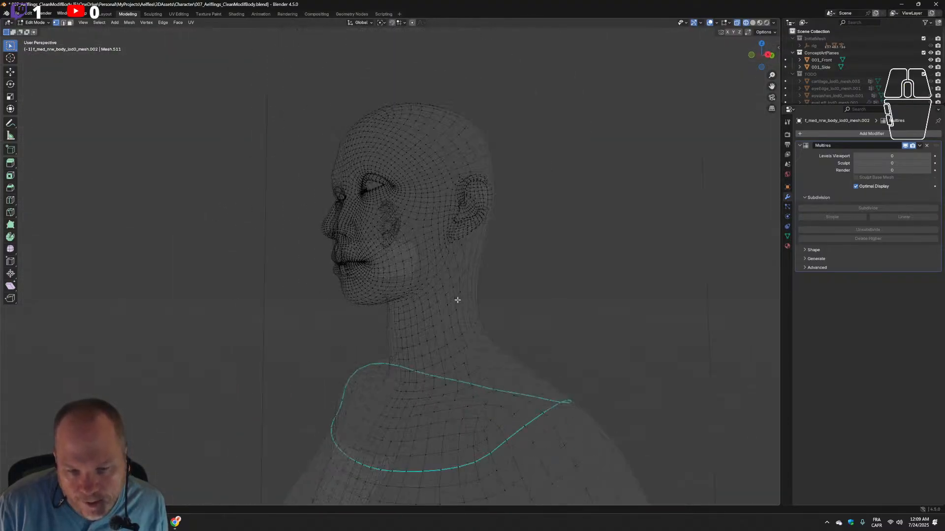
middle_click_drag(534, 350, 514, 356, "alt")
scroll(510, 365, "up", 3)
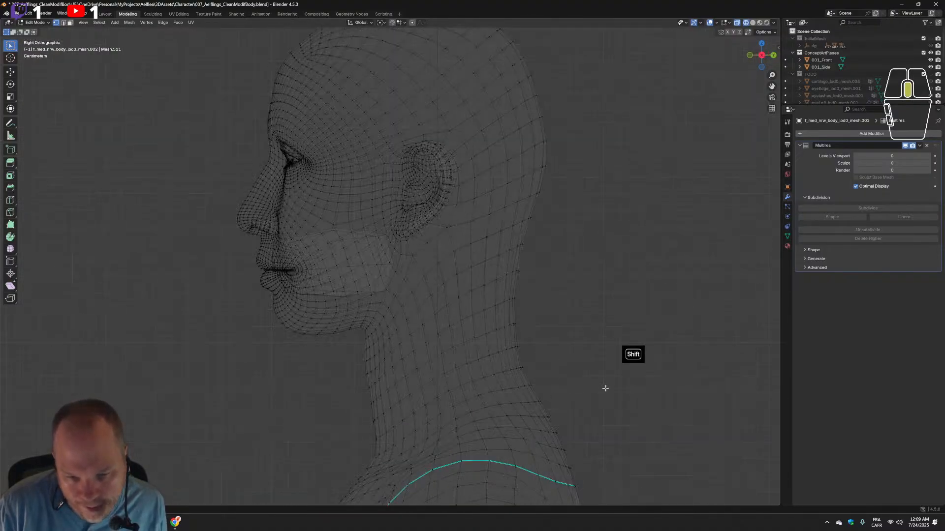
middle_click_drag(606, 389, 612, 264, "shift")
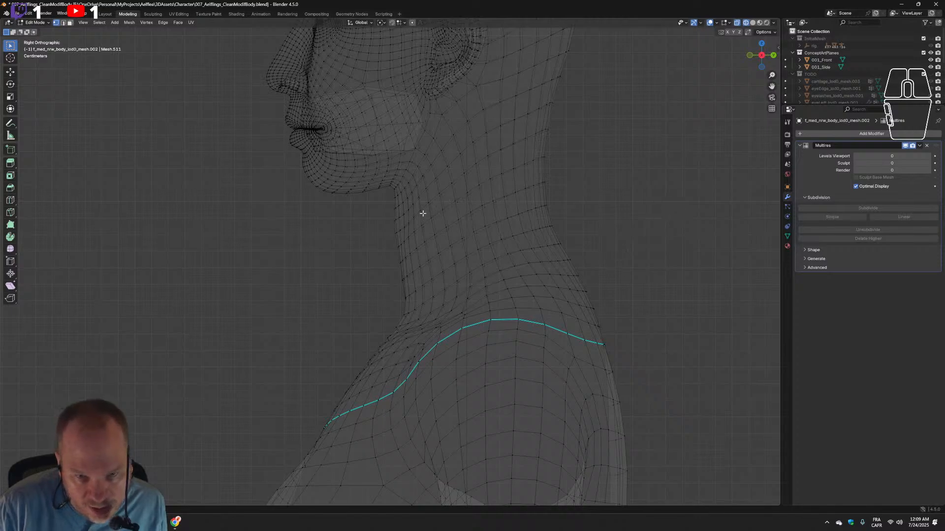
scroll(397, 377, "up", 2)
middle_click_drag(261, 358, 334, 263, "shift")
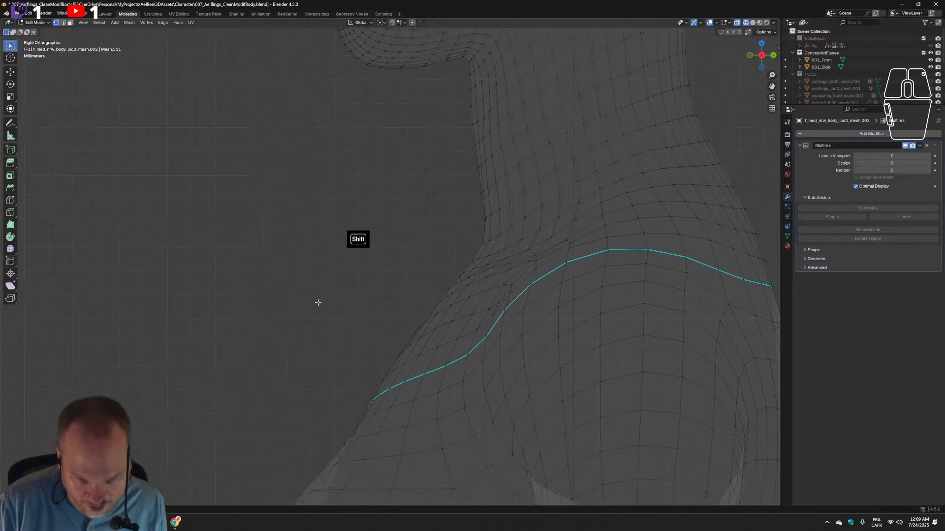
Try box-selecting the vertices at the seam's front end on the upper chest in the right-side wireframe view.
left_click_drag(337, 390, 387, 409)
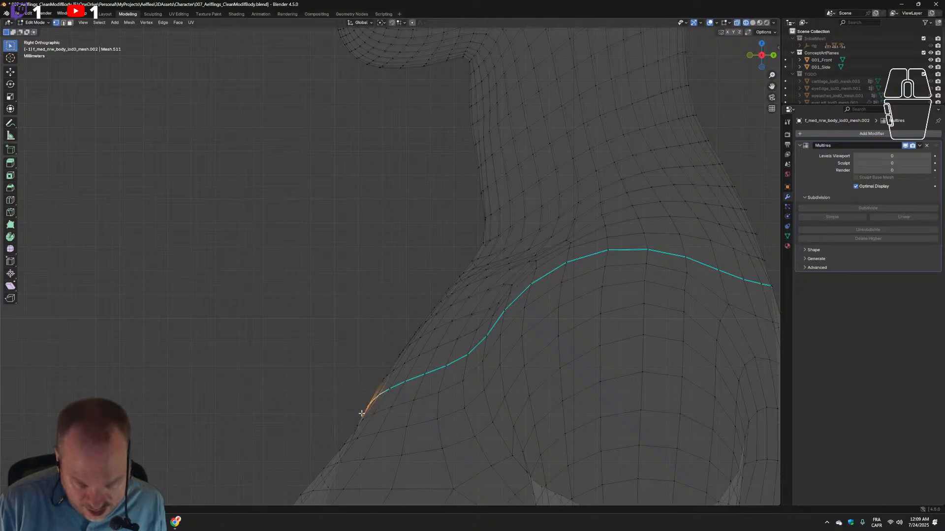
scroll(361, 414, "down", 5)
middle_click_drag(388, 381, 274, 361)
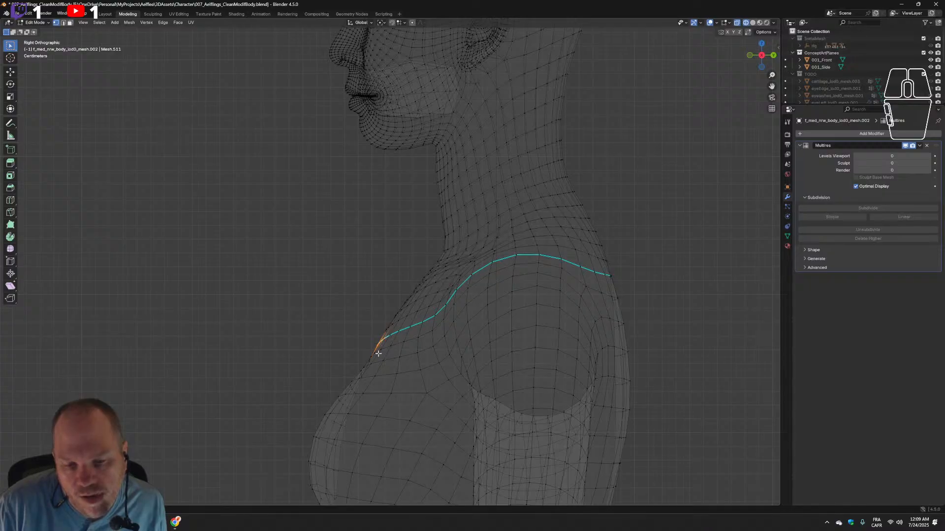
scroll(295, 363, "up", 3)
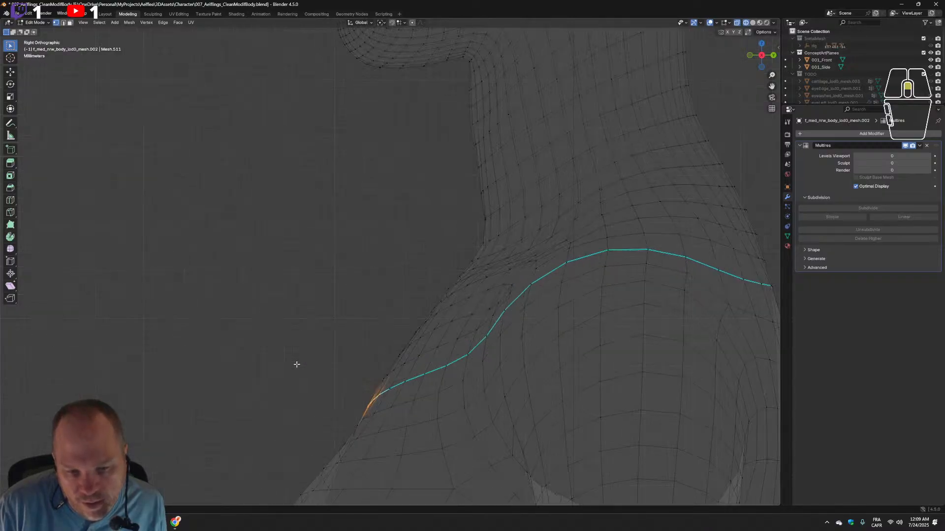
middle_click_drag(327, 365, 304, 276, "shift")
left_click_drag(340, 313, 404, 336)
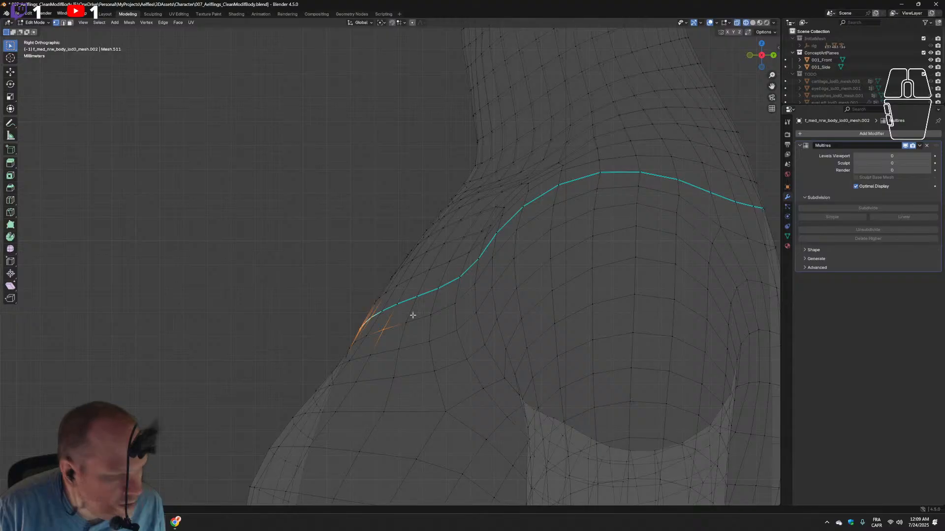
Switch the viewport to Material Preview shading and inspect the chest and shoulder seam in the right-side view.
left_click(753, 23)
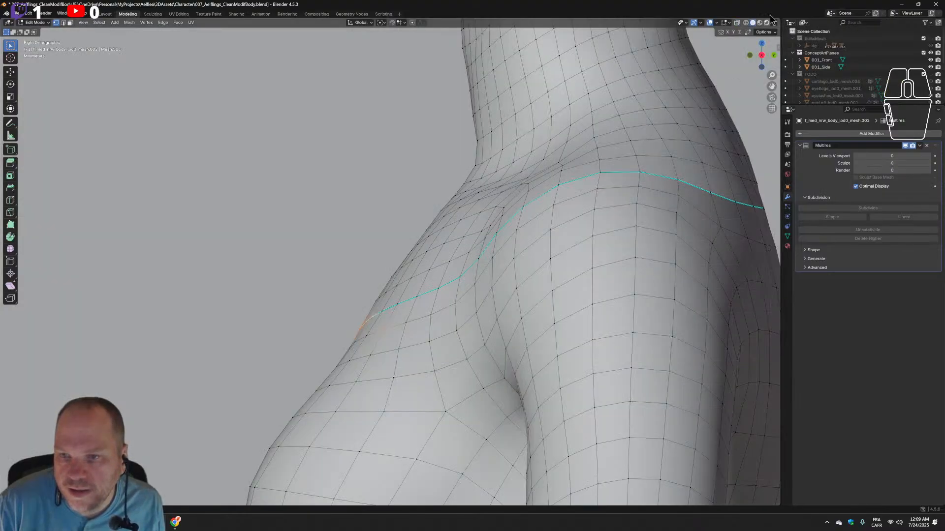
left_click(759, 22)
mouse_move(401, 344)
middle_mouse_down()
mouse_move(371, 337)
mouse_move(409, 349)
mouse_move(365, 331)
mouse_move(373, 331)
middle_mouse_up()
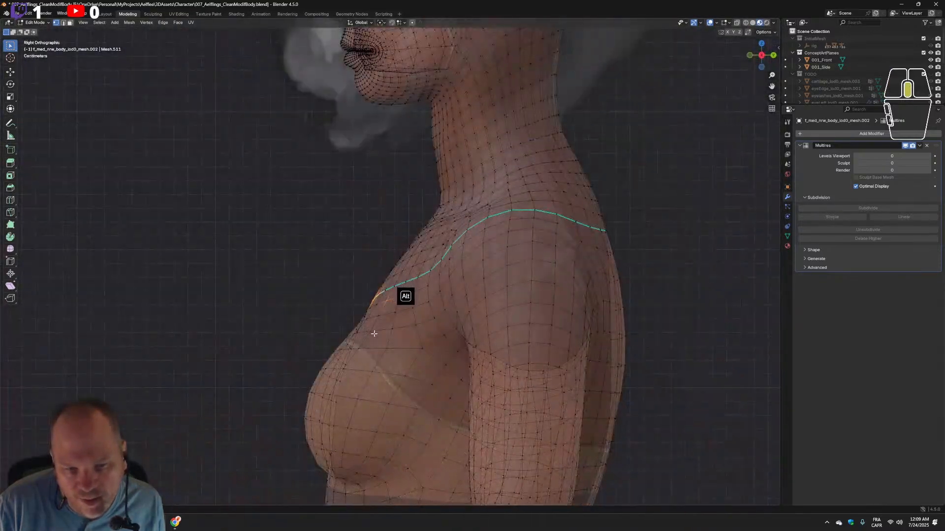
scroll(355, 315, "up", 3)
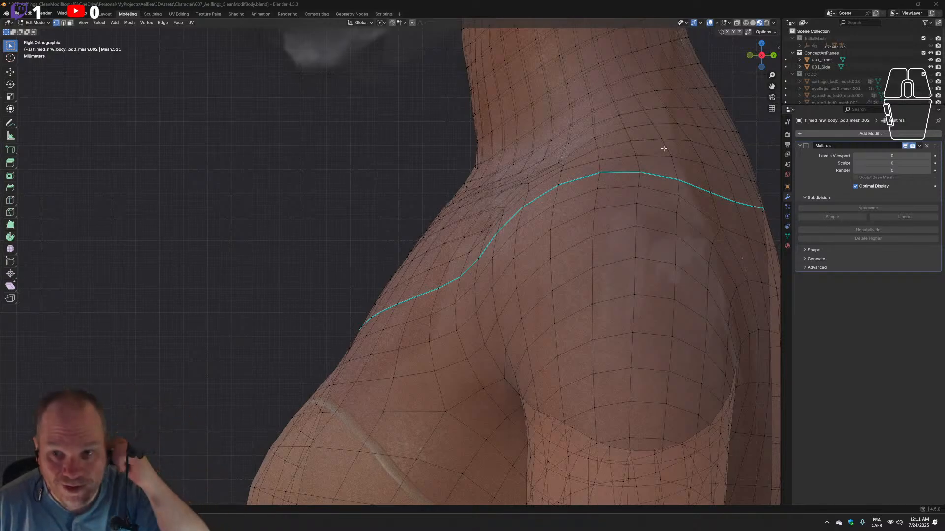
scroll(595, 138, "down", 1)
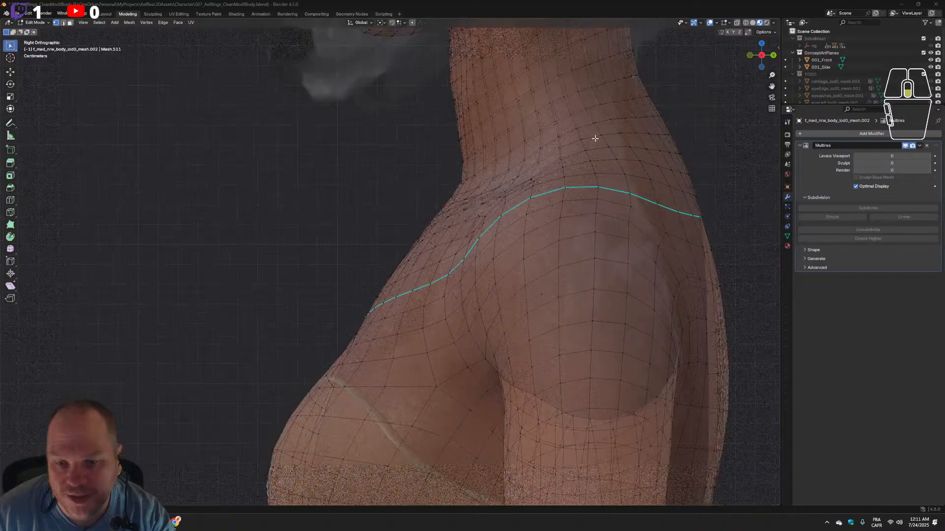
scroll(595, 138, "down", 3)
scroll(592, 153, "up", 3)
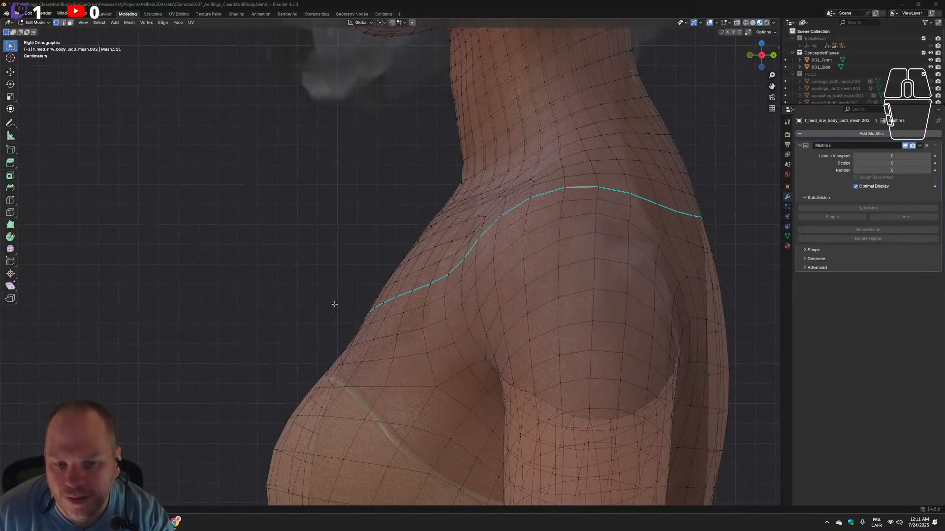
Try box-selecting the upper-chest vertices around the seam in Material Preview and check the selection from another angle.
left_click_drag(318, 289, 391, 323)
middle_click_drag(318, 290, 369, 291)
scroll(375, 294, "up", 5)
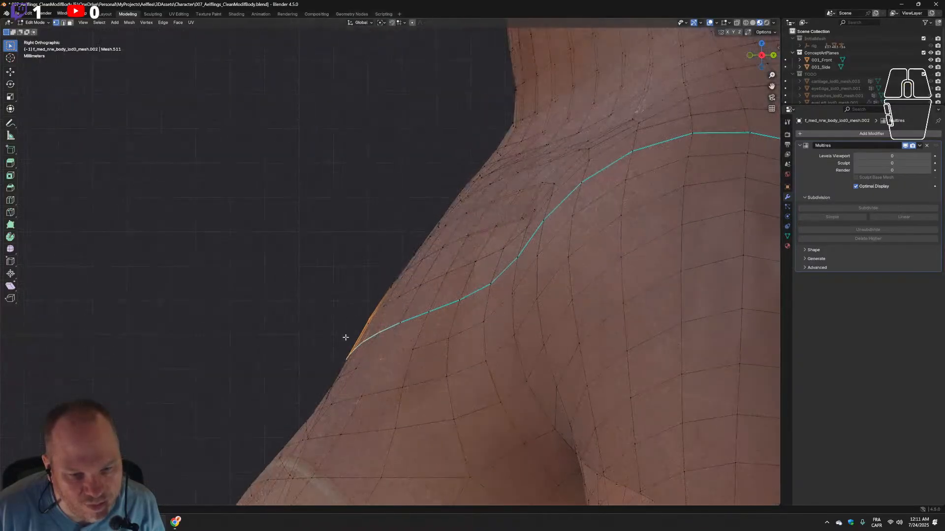
left_click_drag(220, 178, 601, 453)
scroll(428, 323, "down", 3)
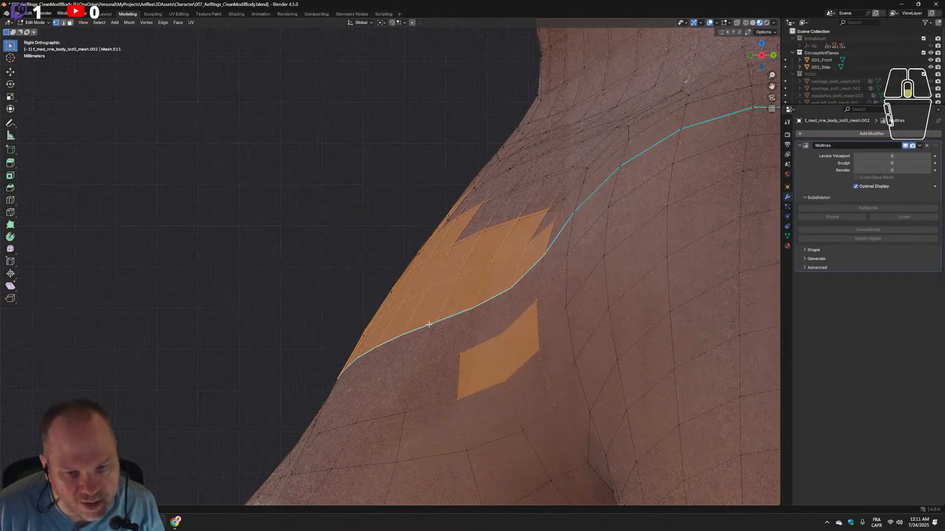
middle_click_drag(329, 312, 457, 295)
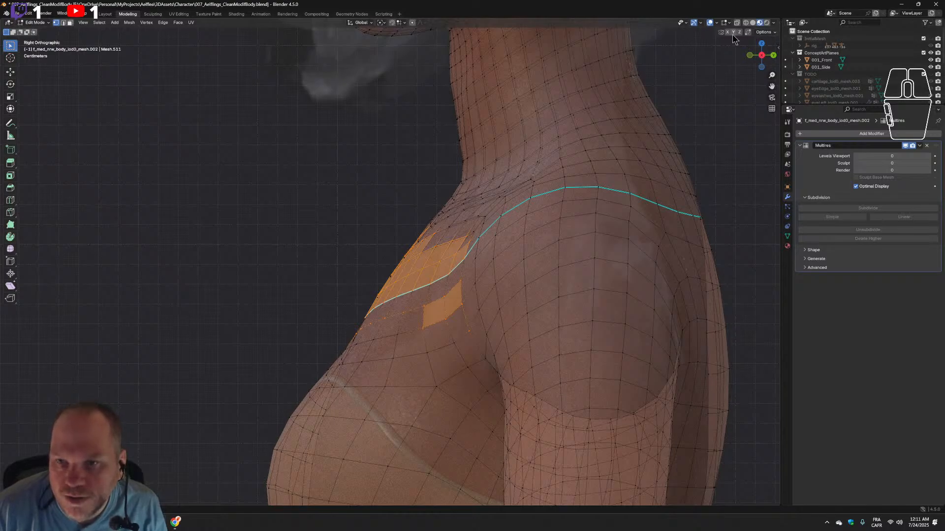
Look through the viewport display options and turn on X-Ray for selecting through the meshes.
left_click(717, 23)
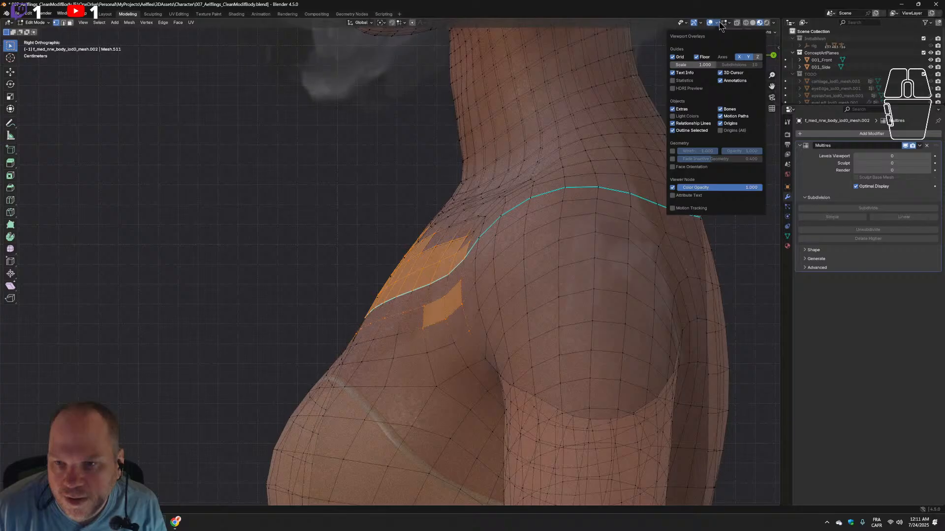
left_click(720, 25)
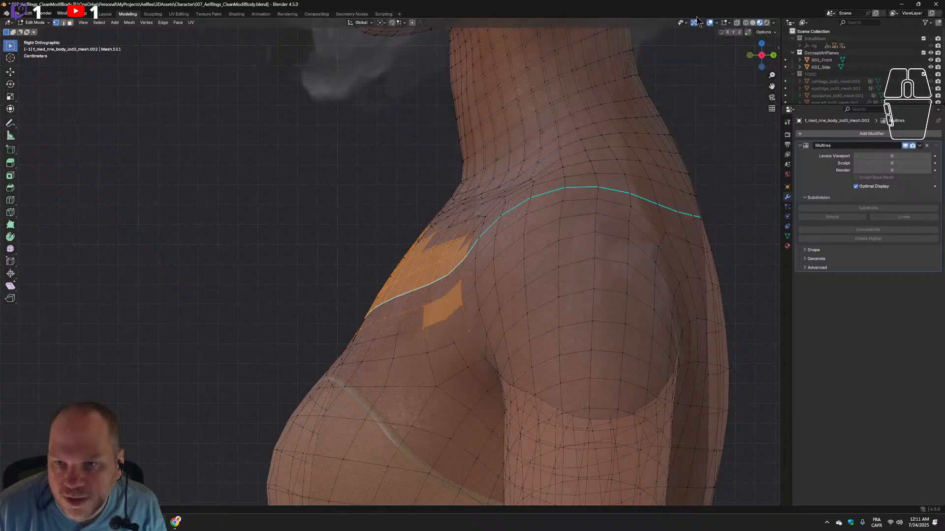
left_click(701, 22)
left_click(701, 22)
left_click(730, 23)
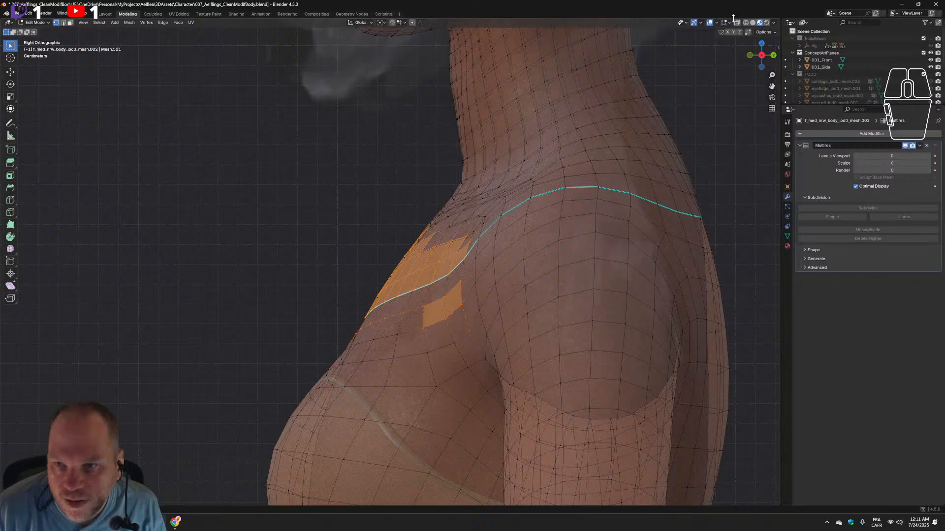
left_click(736, 22)
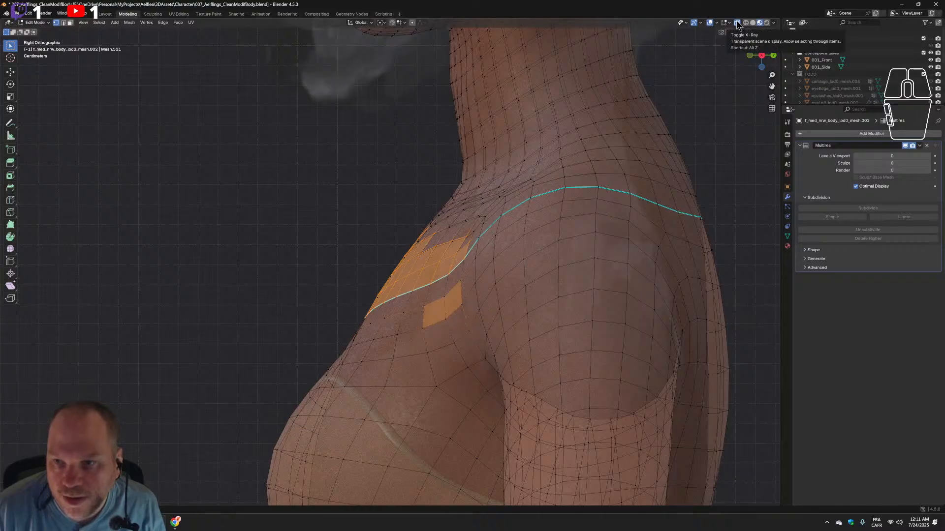
Test box-selecting the upper-chest vertices through the mesh with X-Ray on, inspect the result, and clear the selection.
left_click(369, 257)
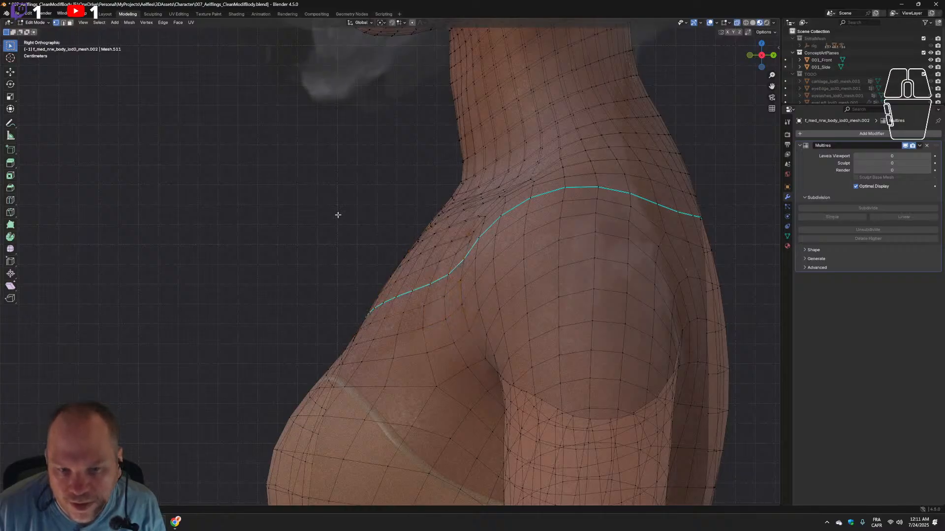
left_click_drag(337, 201, 440, 306)
middle_click_drag(317, 261, 387, 271)
middle_click_drag(491, 253, 464, 205)
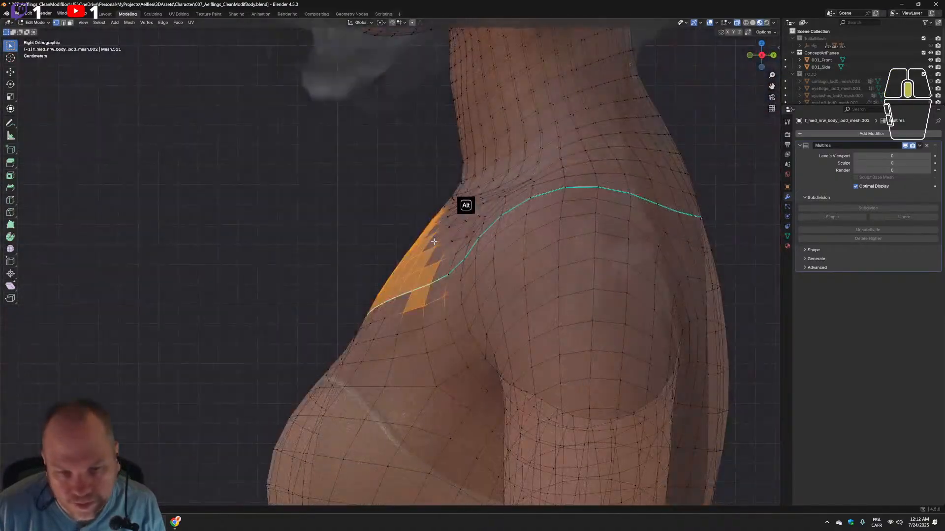
left_click(313, 322)
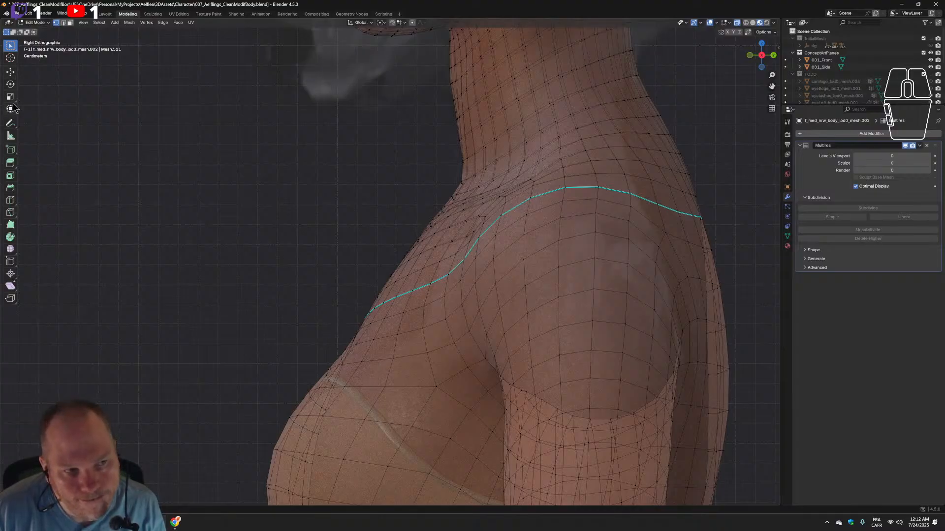
Lasso-select the vertices along the front part of the head-body seam, from the chest up toward the shoulder.
mouse_move(15, 44)
left_mouse_down()
mouse_move(29, 54)
mouse_move(34, 93)
left_mouse_up()
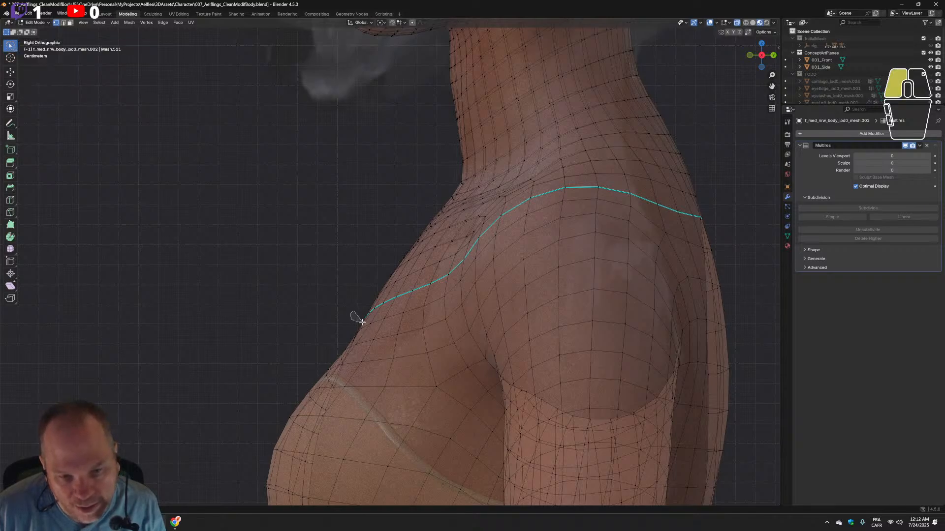
mouse_move(370, 319)
left_mouse_down()
mouse_move(459, 276)
mouse_move(451, 266)
left_mouse_up()
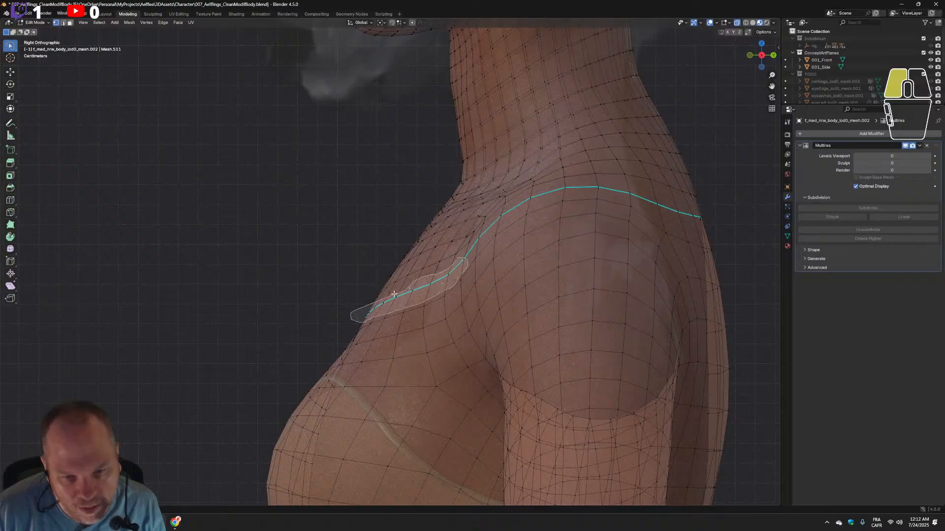
left_click_drag(367, 307, 365, 309)
mouse_move(312, 326)
middle_mouse_down()
mouse_move(415, 327)
mouse_move(329, 327)
mouse_move(380, 323)
mouse_move(401, 331)
mouse_move(414, 360)
mouse_move(481, 344)
mouse_move(325, 322)
mouse_move(298, 337)
mouse_move(318, 328)
middle_mouse_up()
scroll(369, 295, "down", 6)
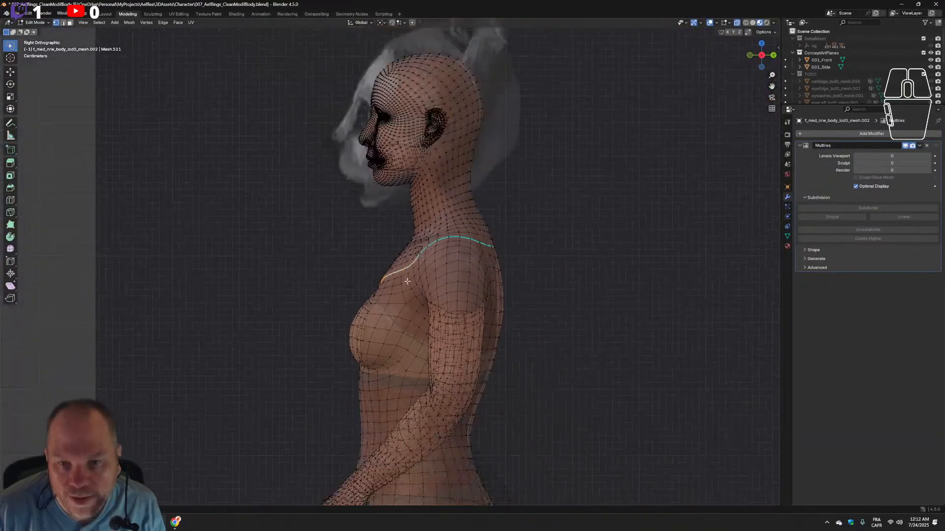
Turn on proportional editing and activate the Move tool for the selected front seam vertices.
scroll(407, 284, "up", 5)
scroll(407, 284, "up", 1)
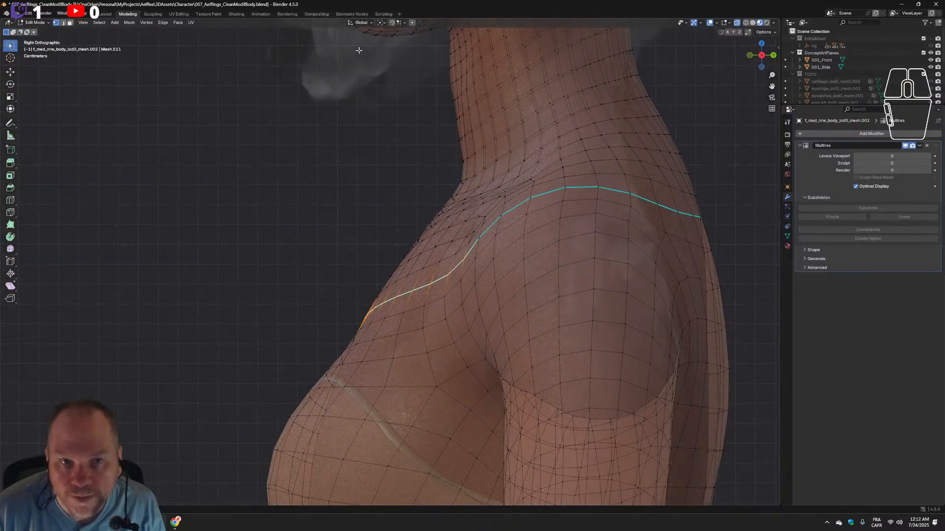
left_click(411, 24)
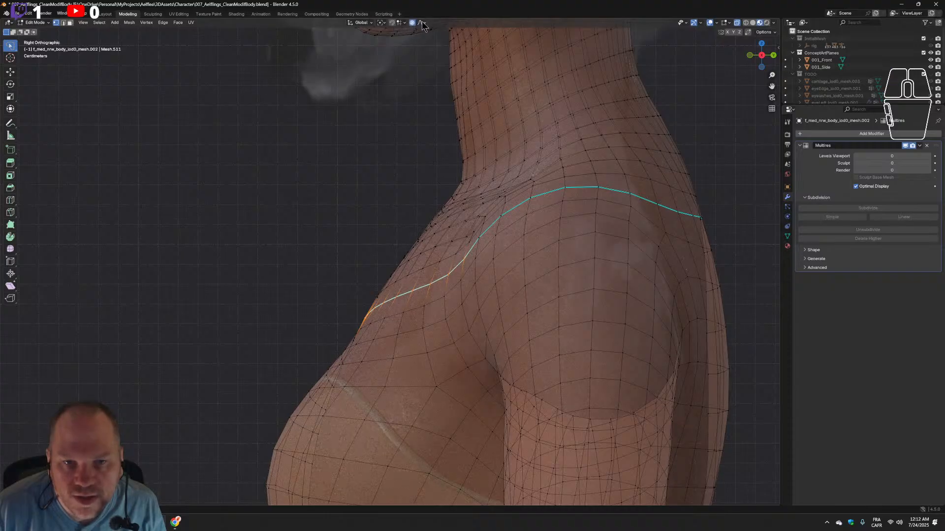
left_click(424, 23)
left_click(394, 29)
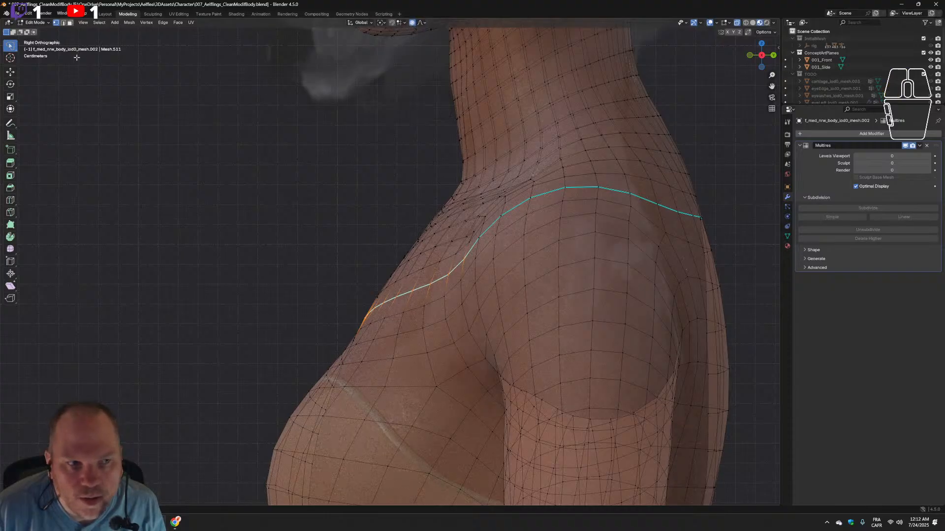
left_click(10, 72)
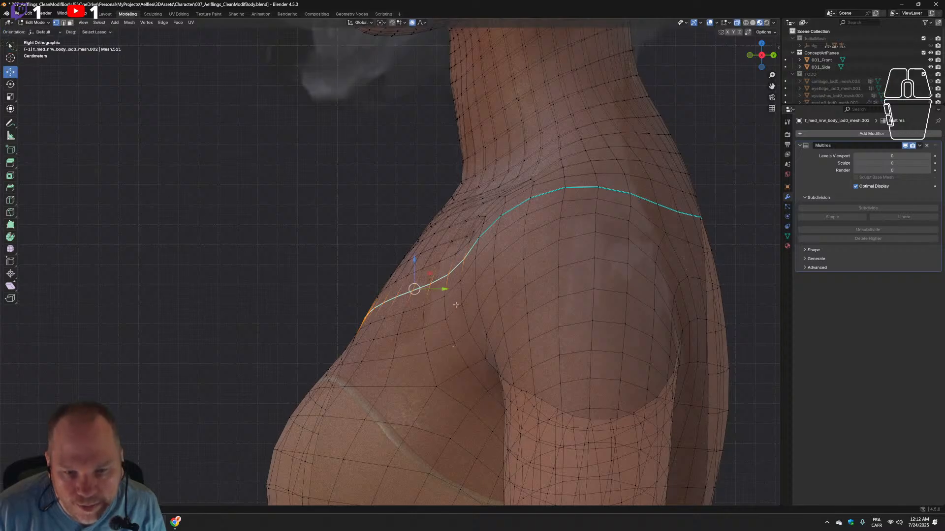
Try moving the front seam vertices backward, undo the move, and reduce the proportional editing size to 0.5 m.
left_click_drag(443, 289, 662, 315)
key("ctrl+z")
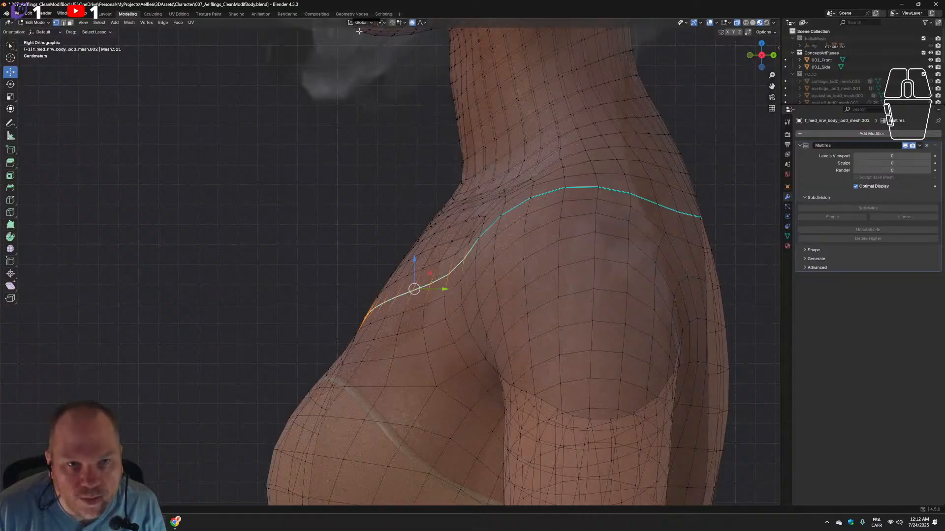
left_click(421, 23)
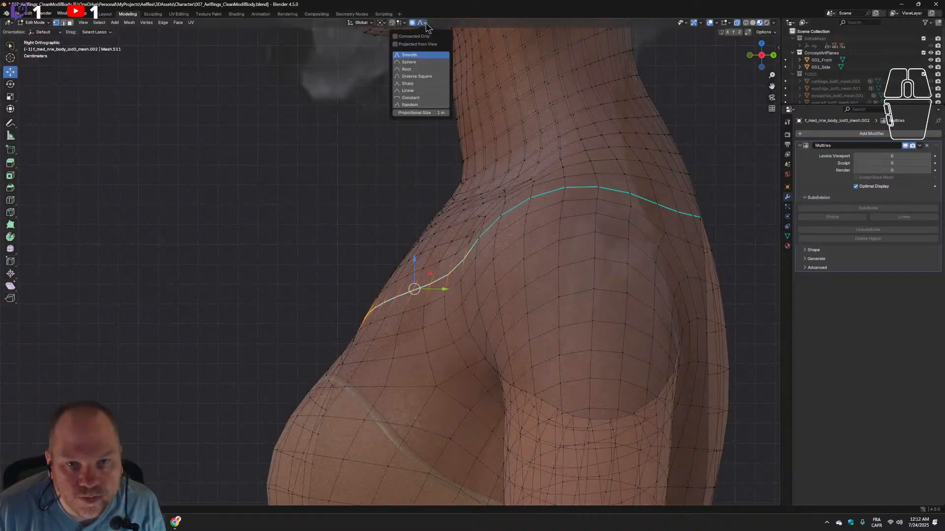
left_click(440, 113)
type("0")
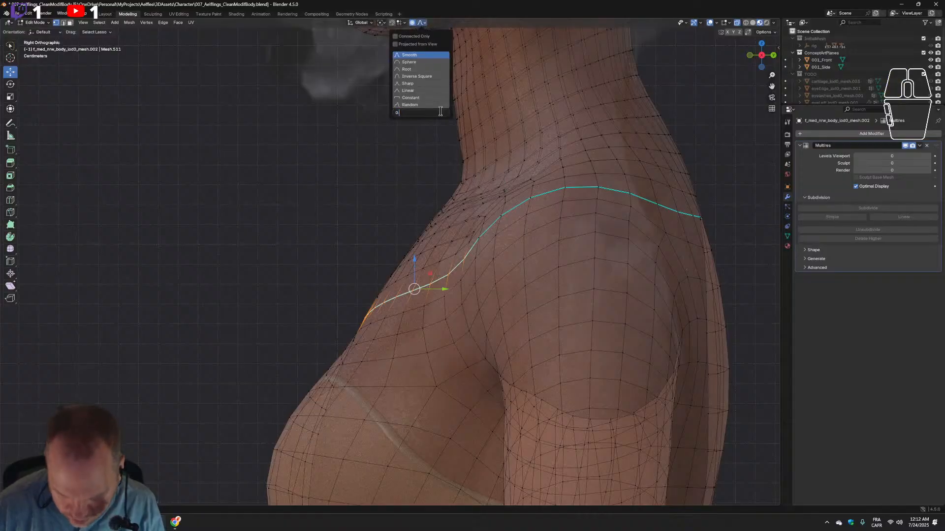
type(".5")
key("Return")
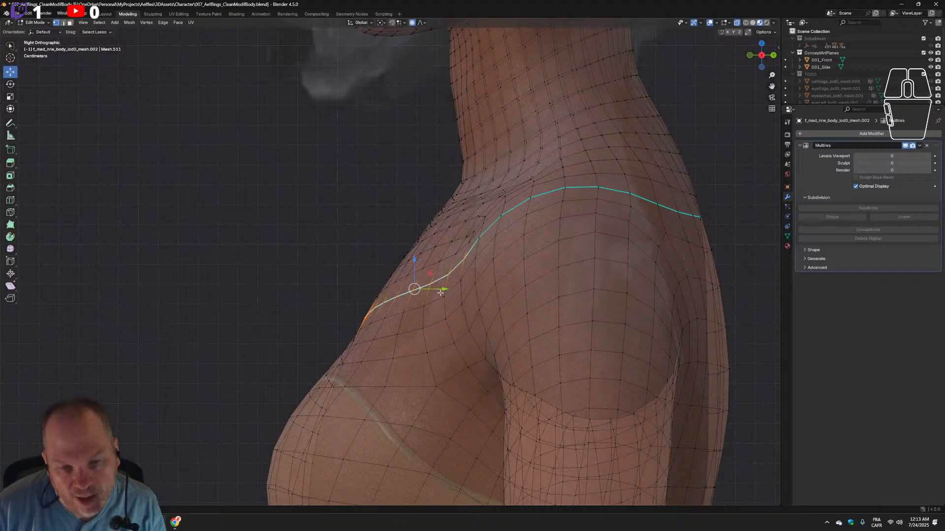
Try moving the front seam vertices slightly backward along Y with the 0.5 m falloff and undo the move.
left_click_drag(443, 290, 450, 294)
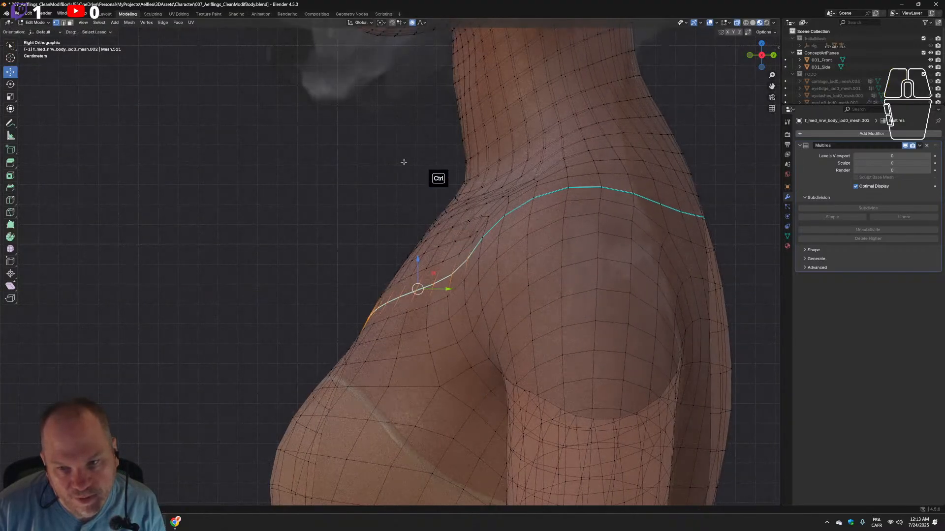
key("ctrl+z")
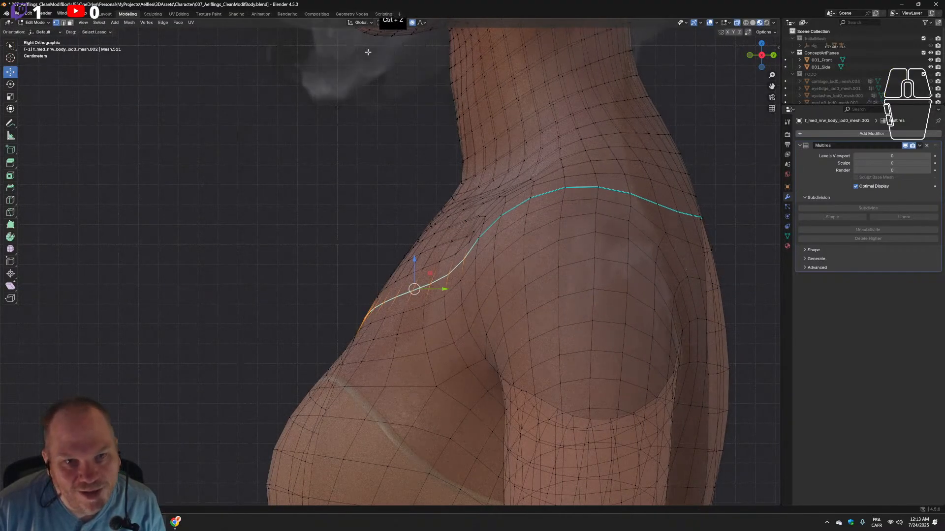
left_click(425, 22)
left_click(425, 23)
left_click(425, 23)
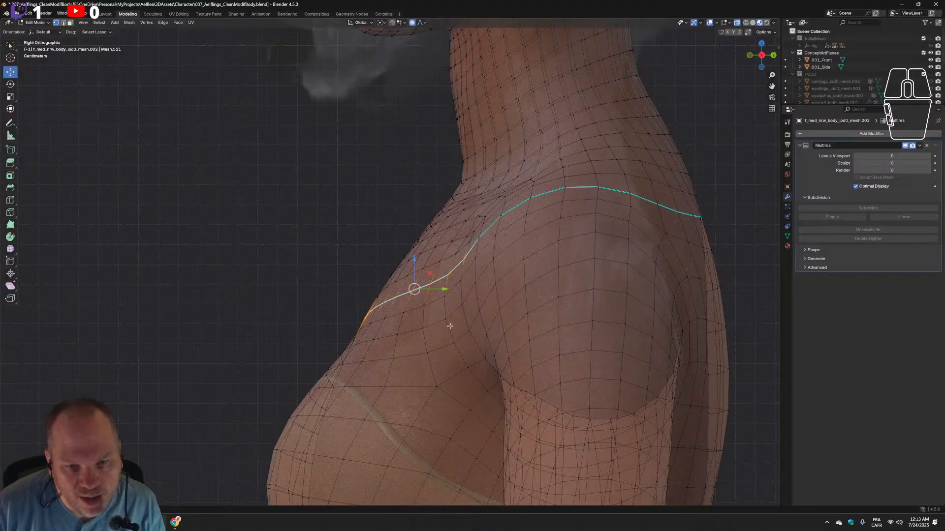
Reduce the proportional editing size below 0.5 m, try moving the front seam vertices backward, and undo the move.
middle_click_drag(472, 213, 370, 264)
scroll(354, 109, "up", 2)
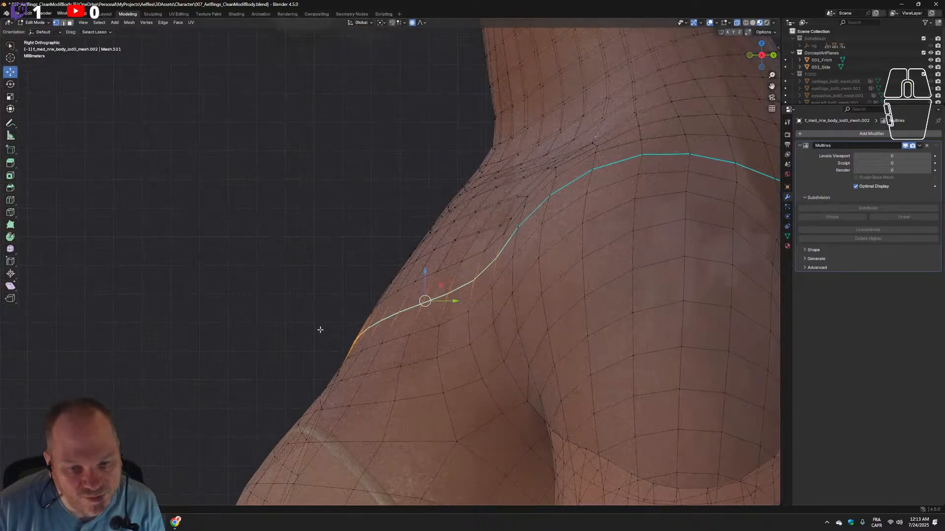
left_click(422, 22)
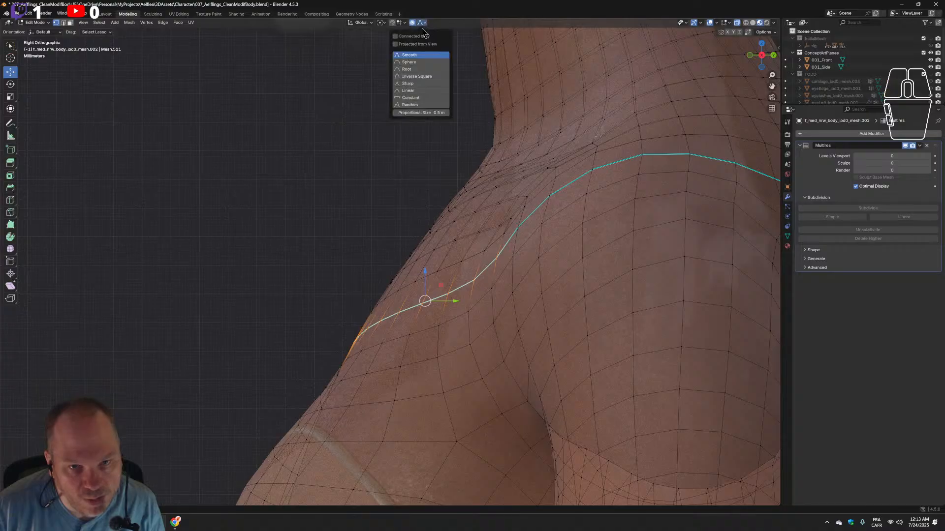
left_click(438, 111)
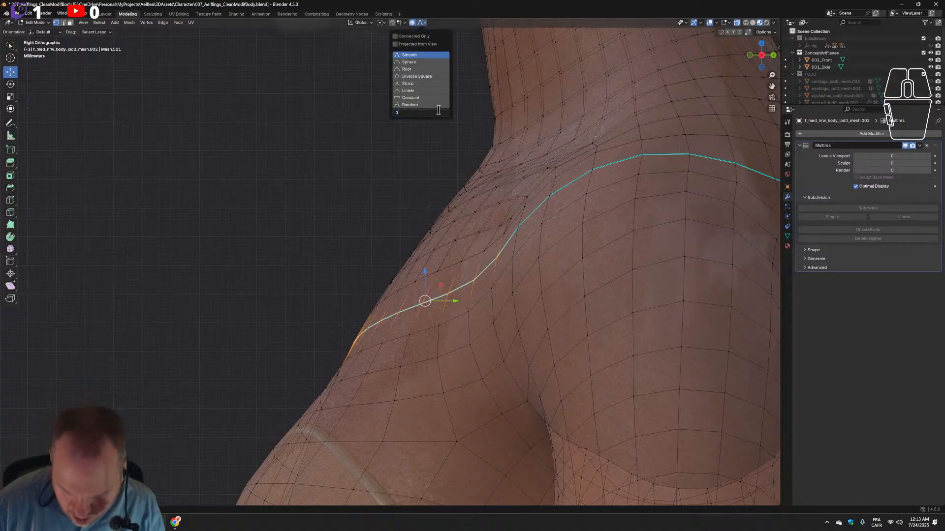
type("0")
key("Return")
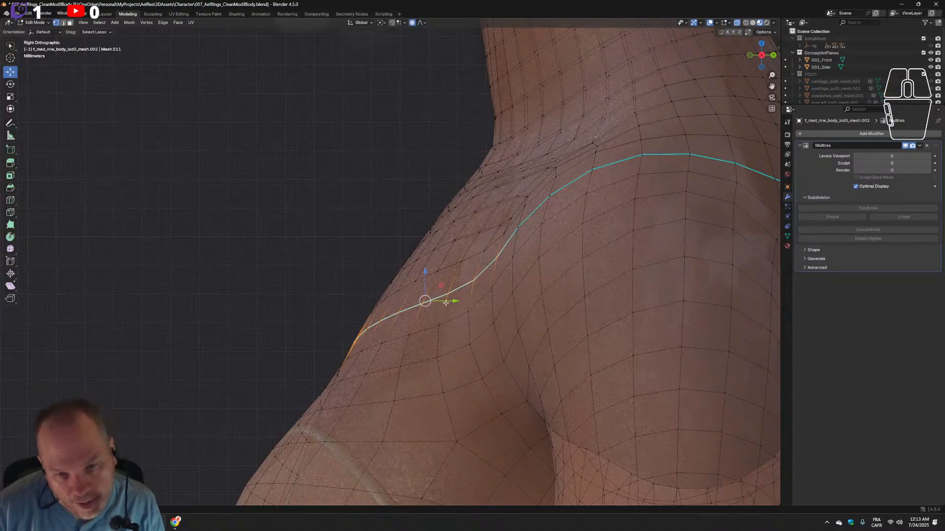
left_click_drag(446, 302, 542, 350)
scroll(526, 350, "down", 3)
scroll(484, 350, "up", 1)
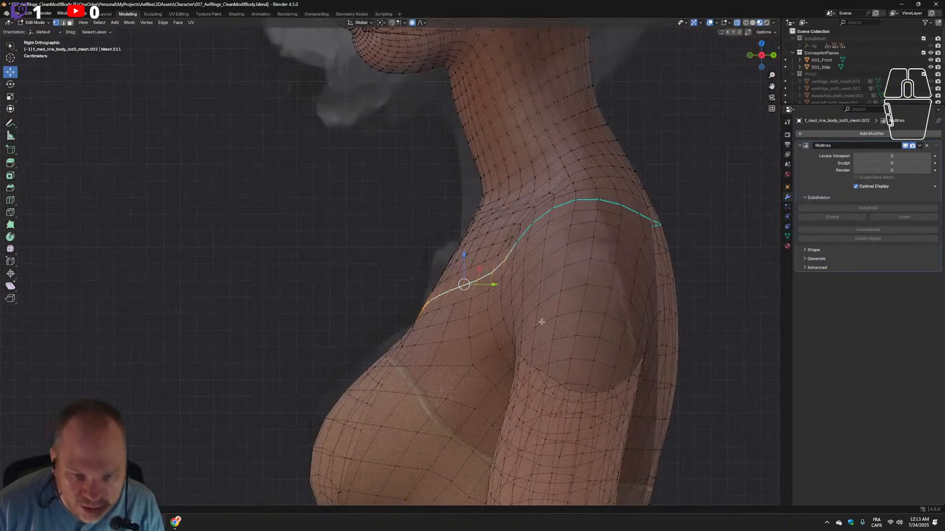
key("ctrl+z")
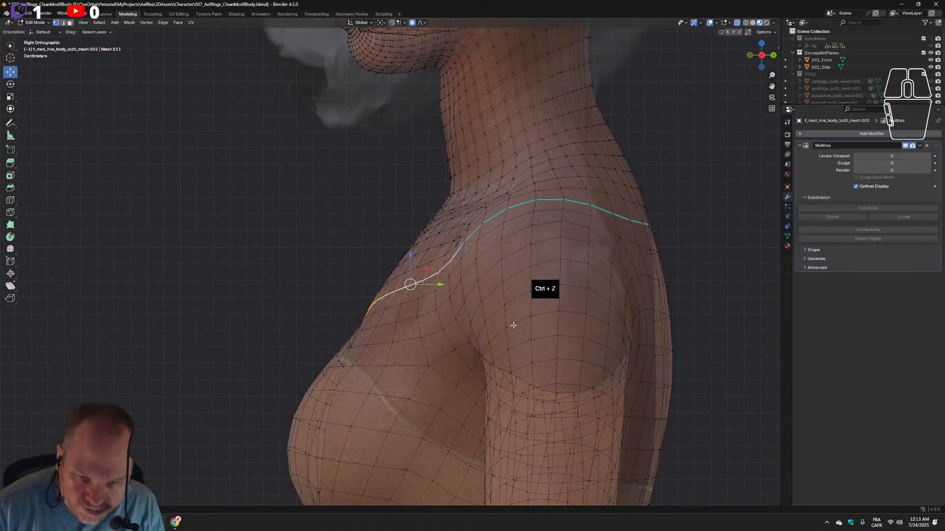
Set the proportional editing size to 0.1 m, keeping the Smooth falloff.
scroll(463, 197, "up", 2)
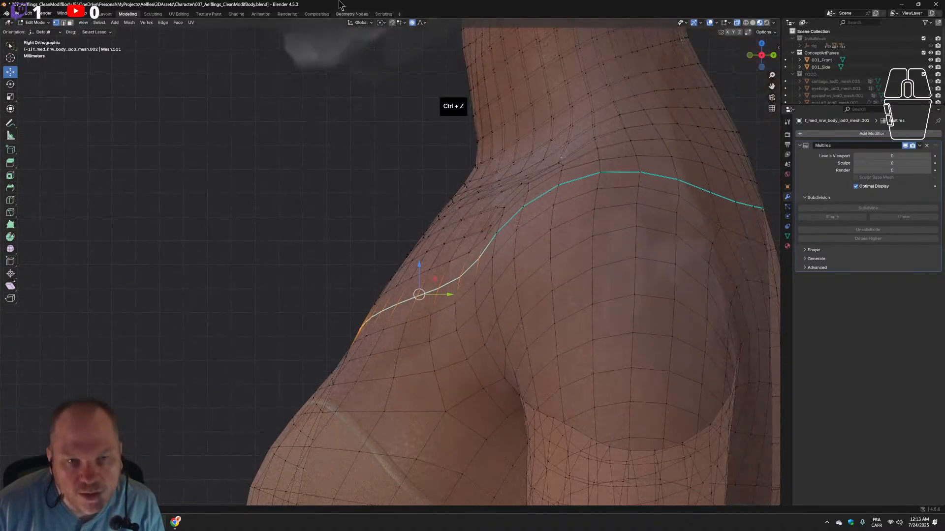
left_click(425, 23)
left_click(434, 113)
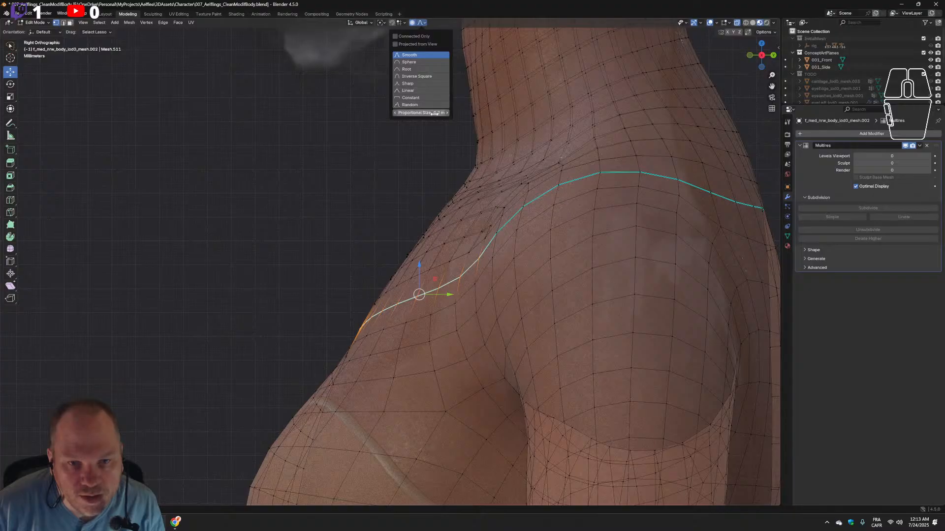
type("0")
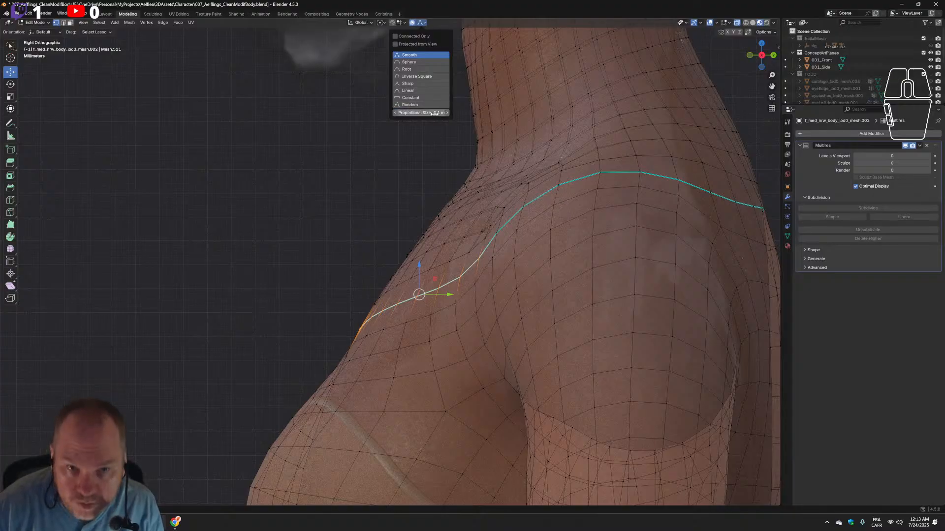
key("Return")
Test a backward move of the front seam vertices with the 0.1 m falloff and undo it.
left_click_drag(449, 298, 457, 339)
key("ctrl+z")
key("ctrl+z")
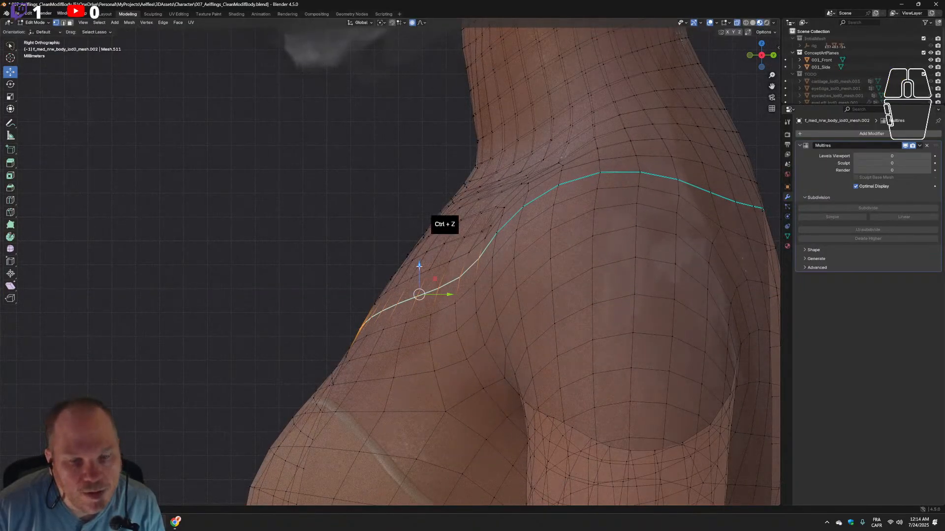
mouse_move(430, 261)
middle_mouse_down()
mouse_move(461, 278)
mouse_move(503, 276)
mouse_move(381, 274)
mouse_move(424, 272)
middle_mouse_up()
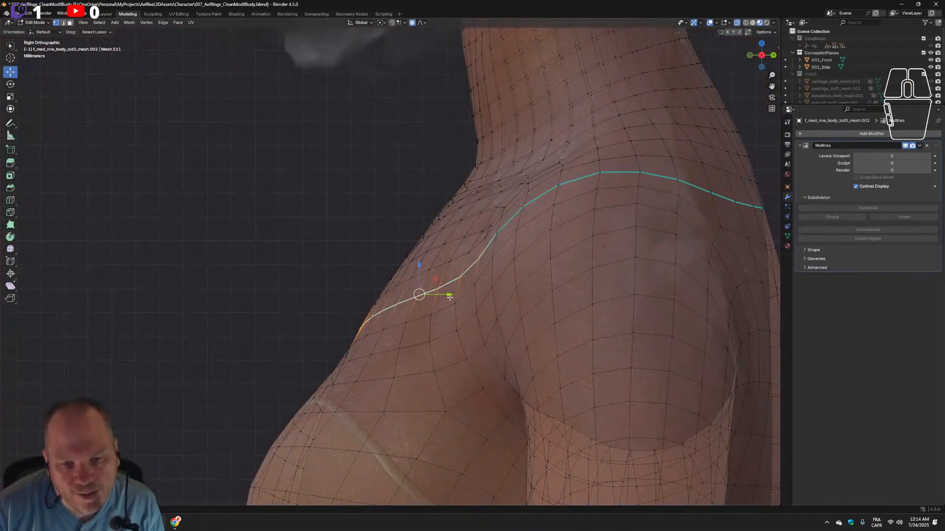
Move the front seam vertices backward along Y by about 0.013 m with proportional editing.
left_click_drag(449, 296, 503, 306)
left_click_drag(674, 362, 482, 326)
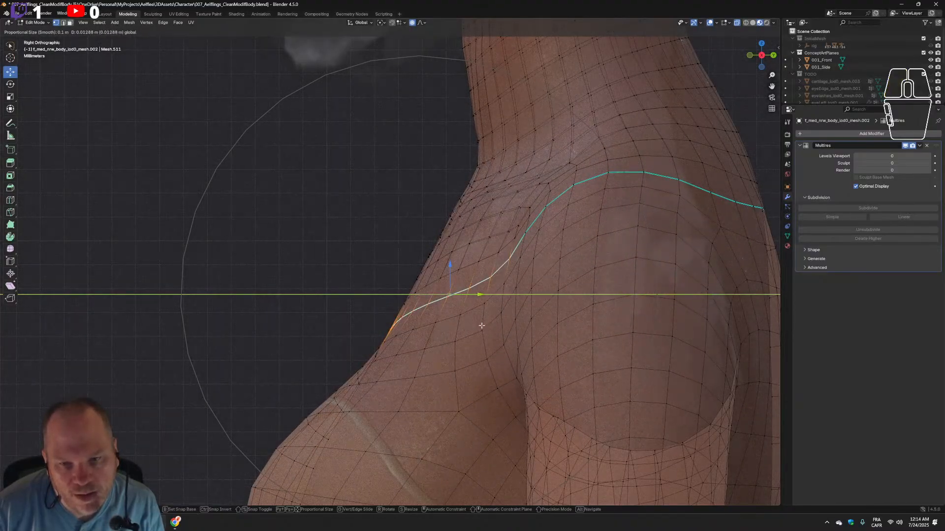
scroll(481, 326, "down", 5)
scroll(482, 325, "up", 2)
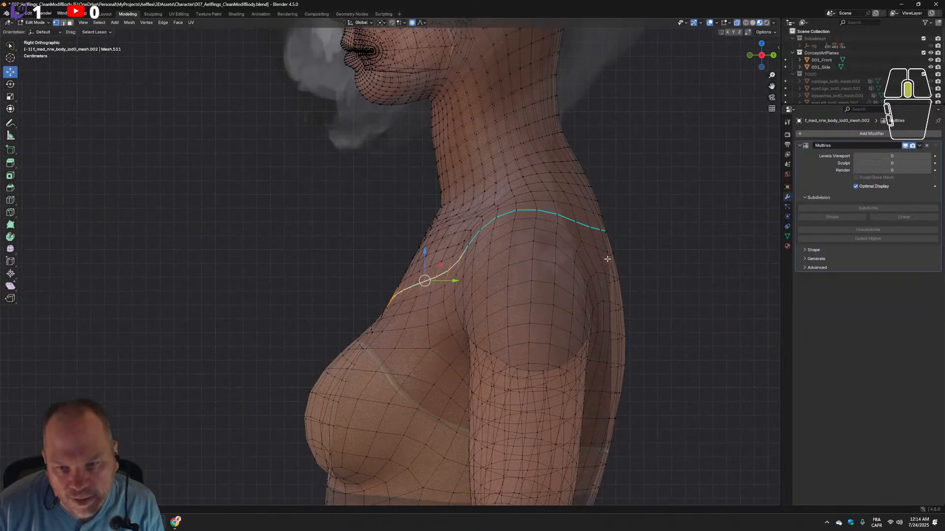
Inspect the moved front seam in Solid and Rendered shading from the front and at an angle.
middle_click_drag(607, 259, 769, 8)
left_click(753, 22)
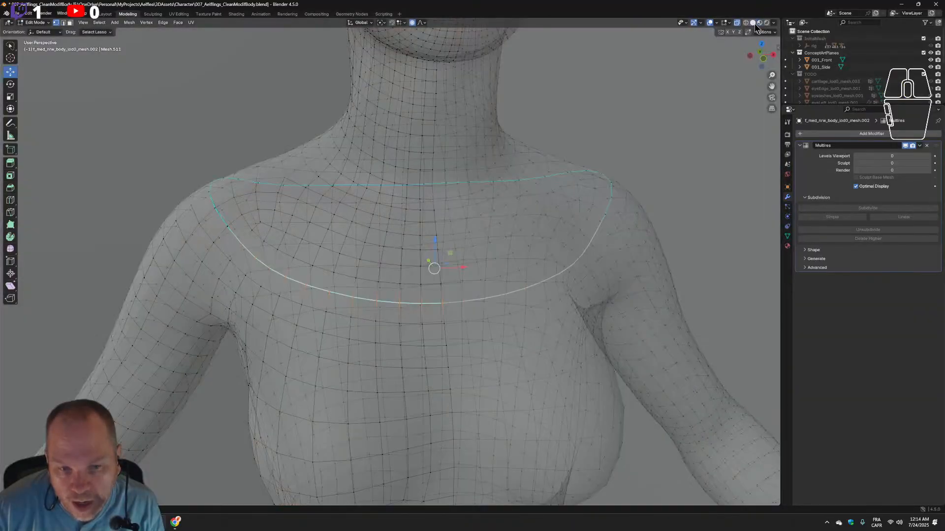
left_click(766, 23)
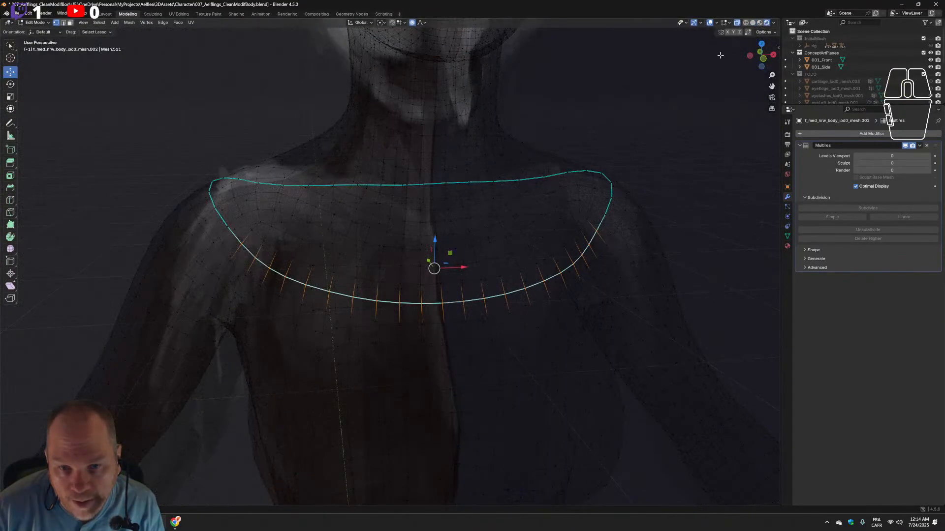
middle_click_drag(462, 315, 402, 311)
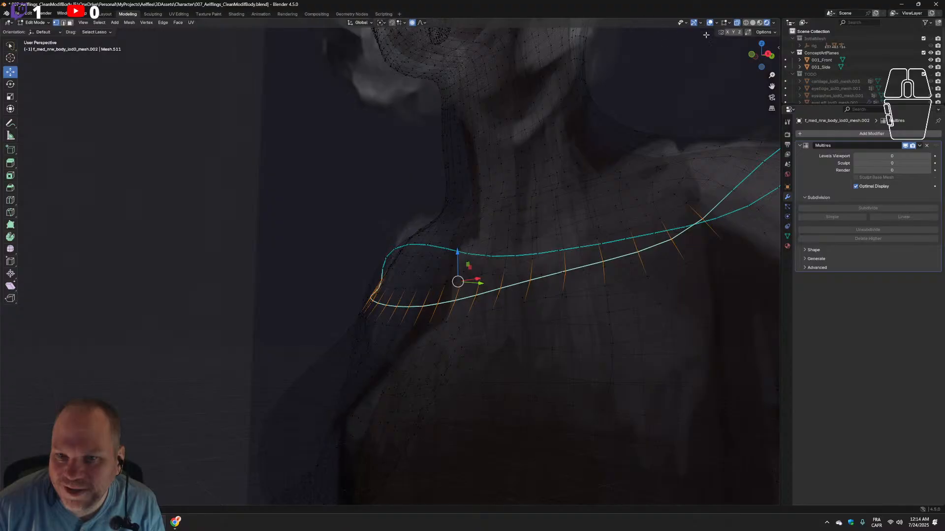
Compare the rendered meshes with X-Ray on and off, and return to Material Preview with X-Ray in the right side view.
left_click(736, 23)
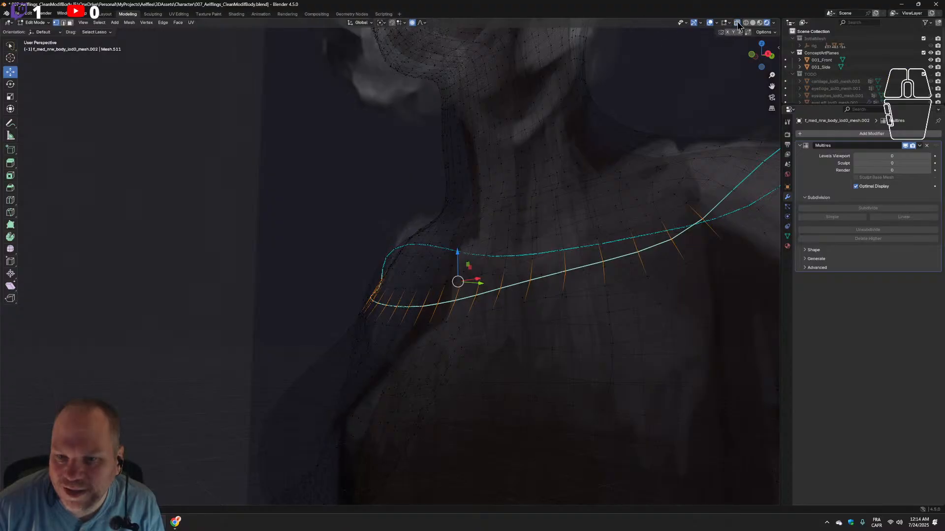
left_click(736, 23)
left_click(738, 23)
left_click(738, 24)
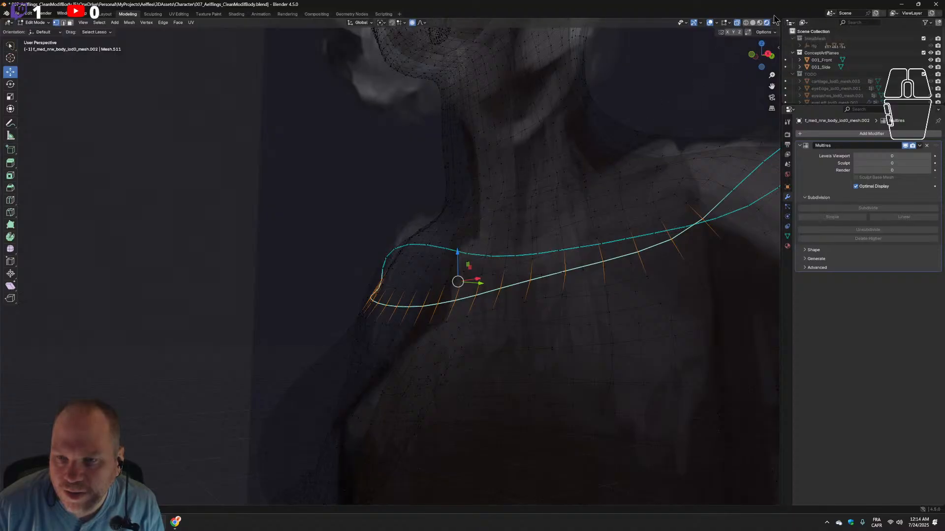
left_click(759, 23)
key("alt+z")
middle_click_drag(573, 196, 554, 203)
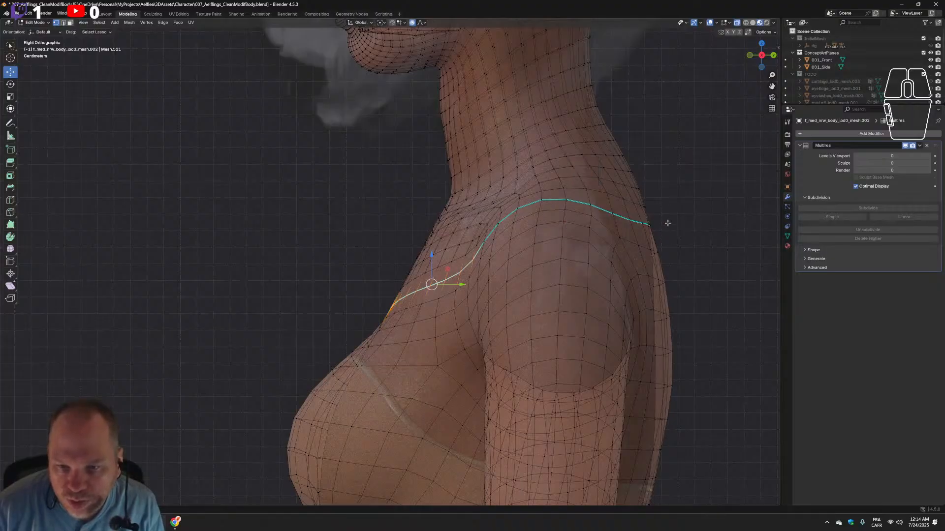
Clear the front selection and lasso-select the rear seam vertices from the top of the shoulder to the upper back.
middle_click_drag(667, 222, 651, 240, "alt")
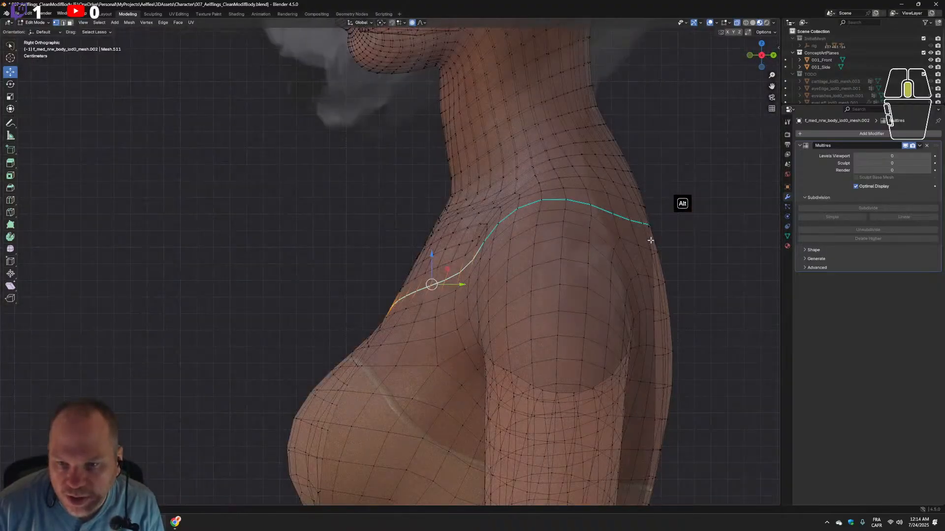
left_click(668, 219)
left_click_drag(634, 234, 635, 234)
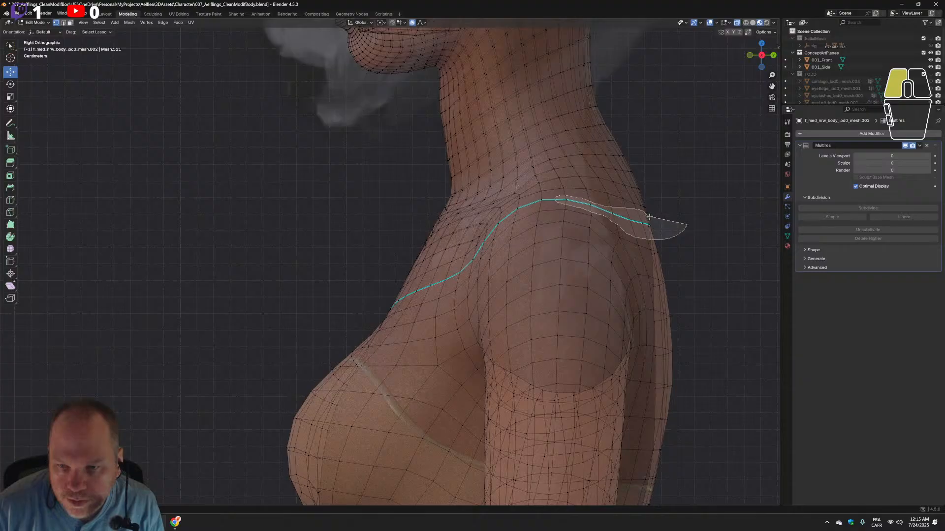
left_click_drag(649, 217, 649, 217)
Move the rear seam vertices forward along Y by about 0.006 m with proportional editing.
mouse_move(649, 217)
middle_mouse_down()
mouse_move(692, 238)
mouse_move(633, 223)
mouse_move(595, 245)
mouse_move(677, 243)
mouse_move(647, 266)
middle_mouse_up()
scroll(645, 264, "up", 2)
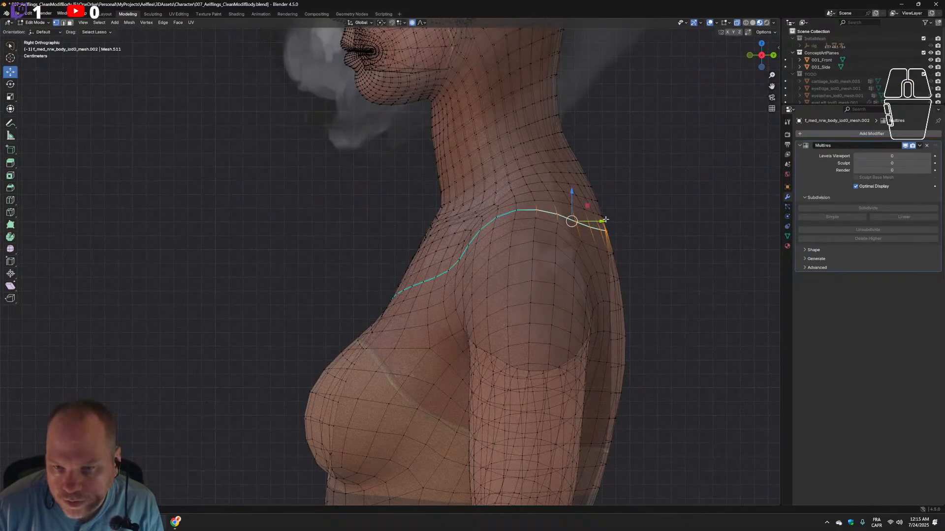
left_click_drag(602, 220, 592, 224)
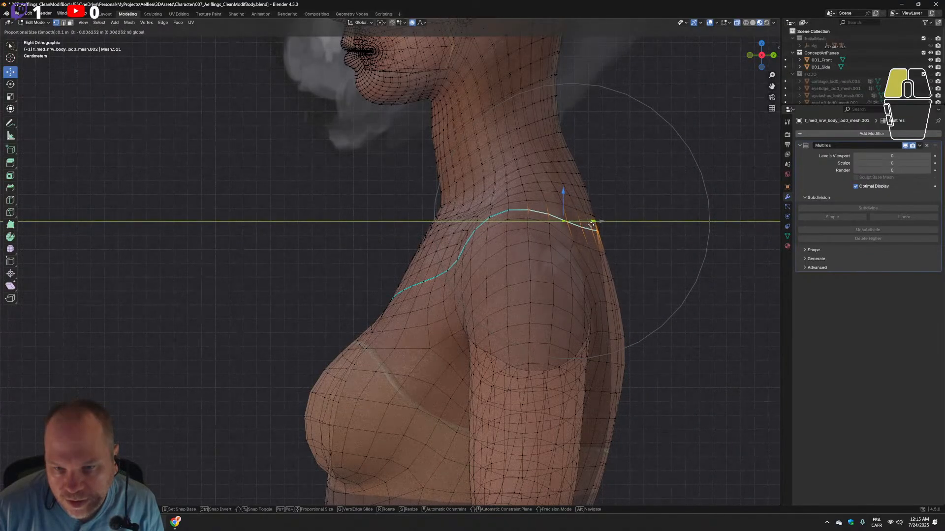
left_click_drag(593, 225, 592, 224)
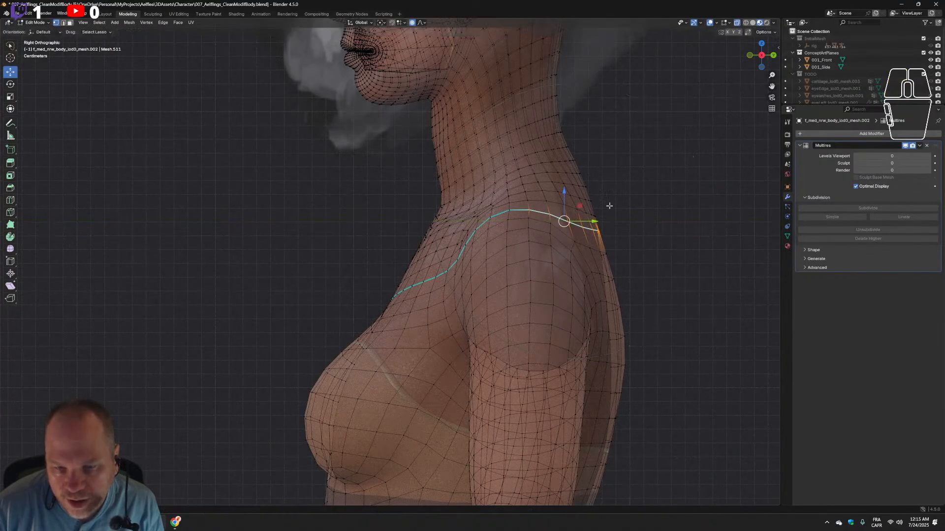
Nudge the selected rear seam vertices between shoulder and upper back slightly further forward along Y with proportional editing.
scroll(651, 225, "up", 3)
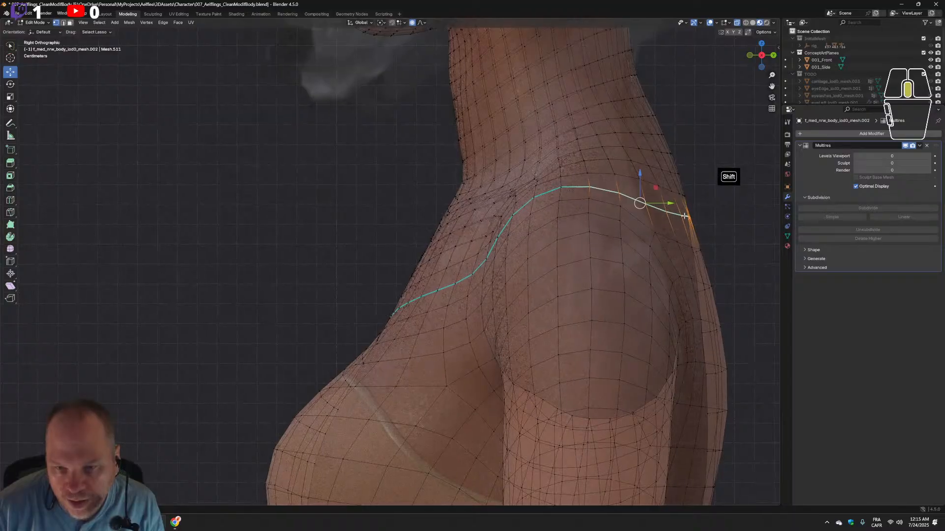
middle_click_drag(695, 218, 599, 250, "shift")
left_click(638, 237)
mouse_move(630, 236)
left_mouse_down()
mouse_move(538, 232)
mouse_move(517, 218)
mouse_move(555, 249)
mouse_move(610, 255)
left_mouse_up()
scroll(604, 257, "up", 2)
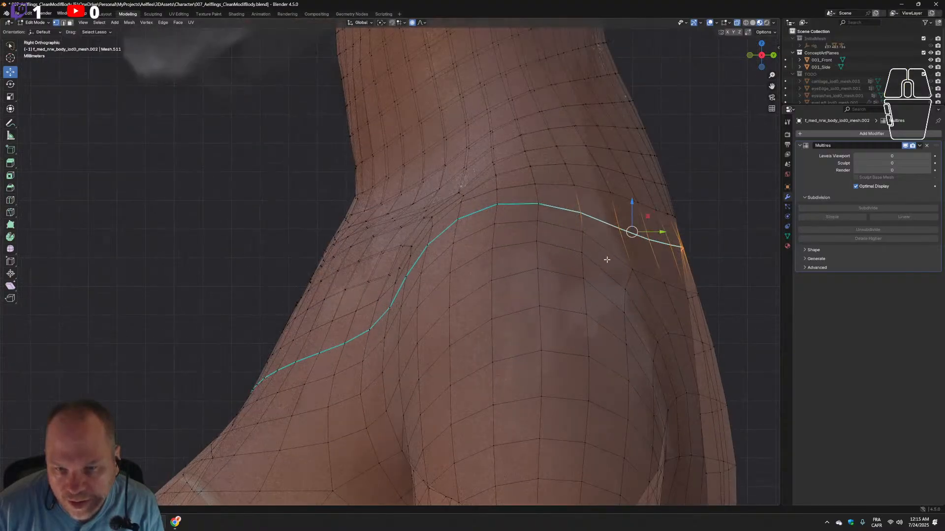
scroll(662, 244, "up", 1)
scroll(656, 249, "down", 2)
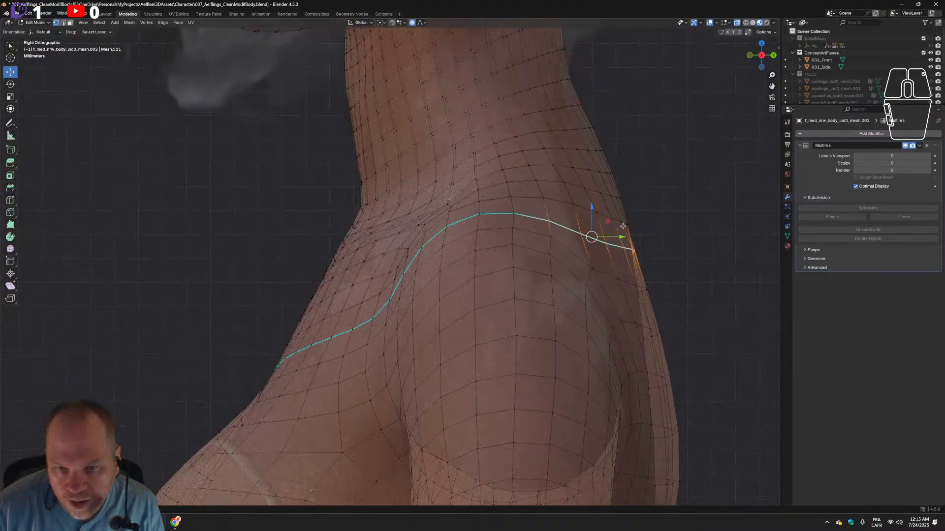
left_click_drag(622, 236, 617, 238)
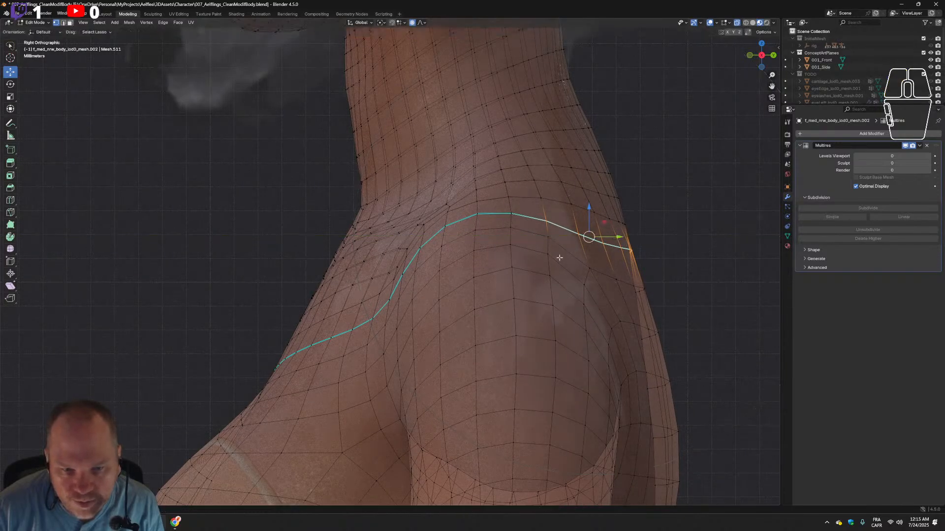
Select the seam vertices at the front of the shoulder and move them slightly backward along Y with proportional editing.
left_click(418, 248)
left_click_drag(438, 250, 451, 250)
middle_click_drag(451, 250, 299, 261)
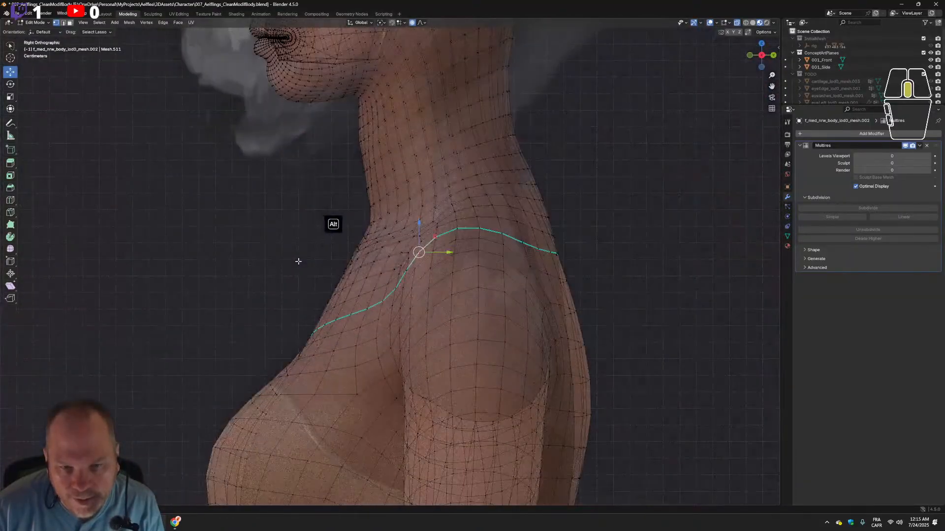
Examine the shoulder seam, chest and upper arm against the side concept art in the right side view.
scroll(532, 276, "up", 3)
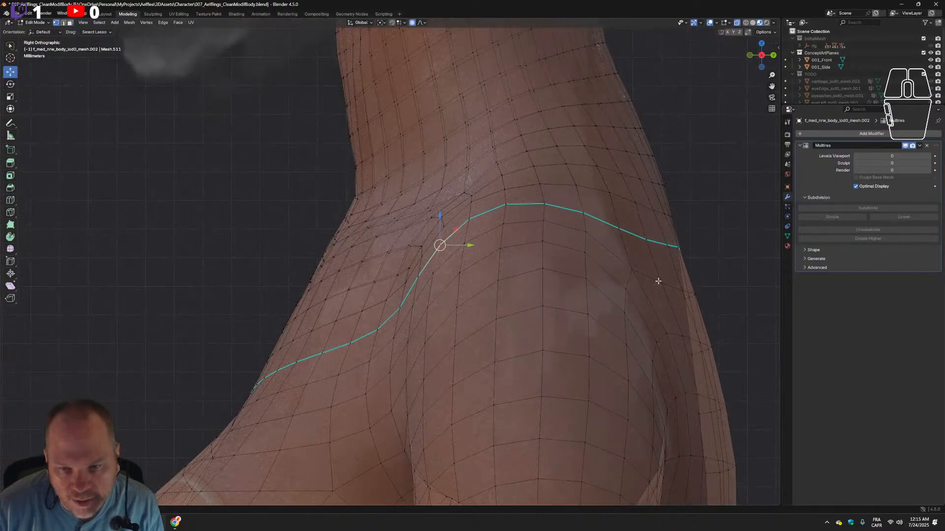
scroll(659, 281, "down", 1)
scroll(401, 360, "down", 2)
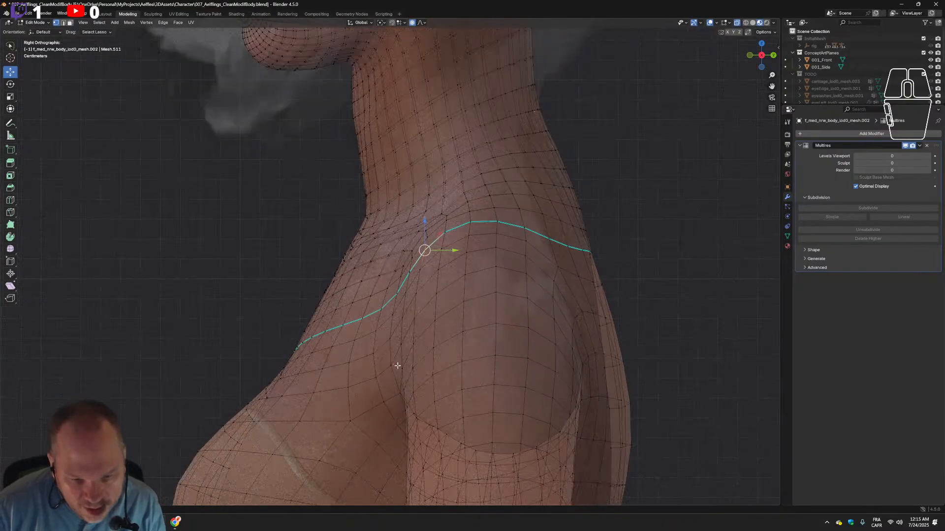
scroll(402, 376, "down", 3)
scroll(403, 376, "up", 4)
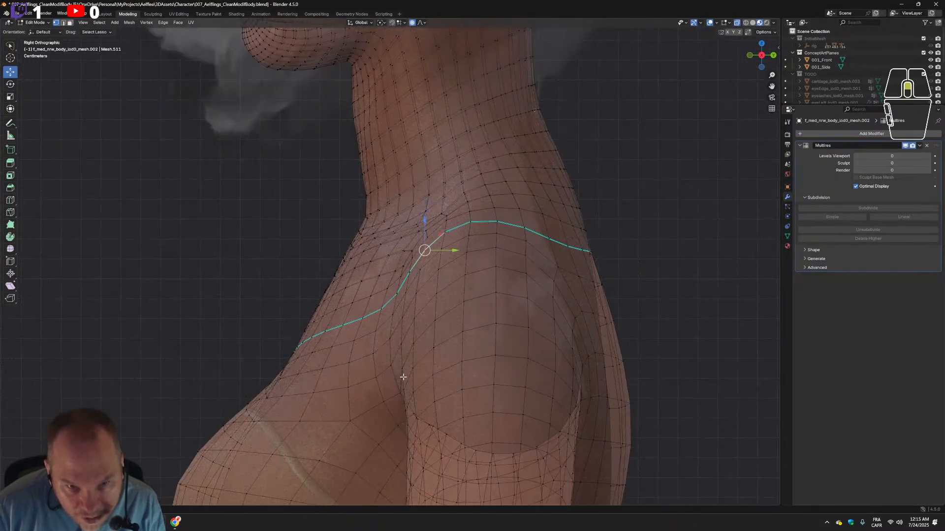
mouse_move(372, 364)
middle_mouse_down()
mouse_move(386, 361)
mouse_move(371, 369)
middle_mouse_up()
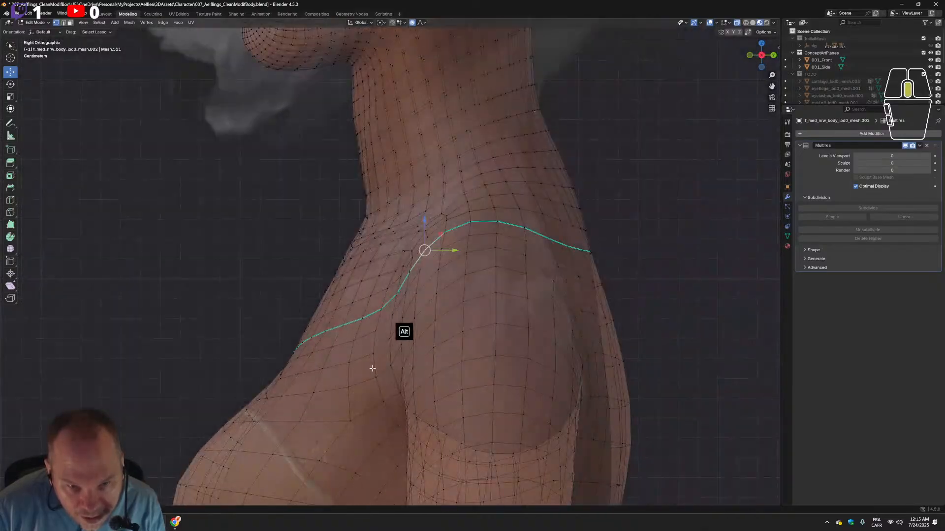
scroll(365, 343, "down", 3)
scroll(365, 343, "down", 2)
scroll(364, 337, "up", 3)
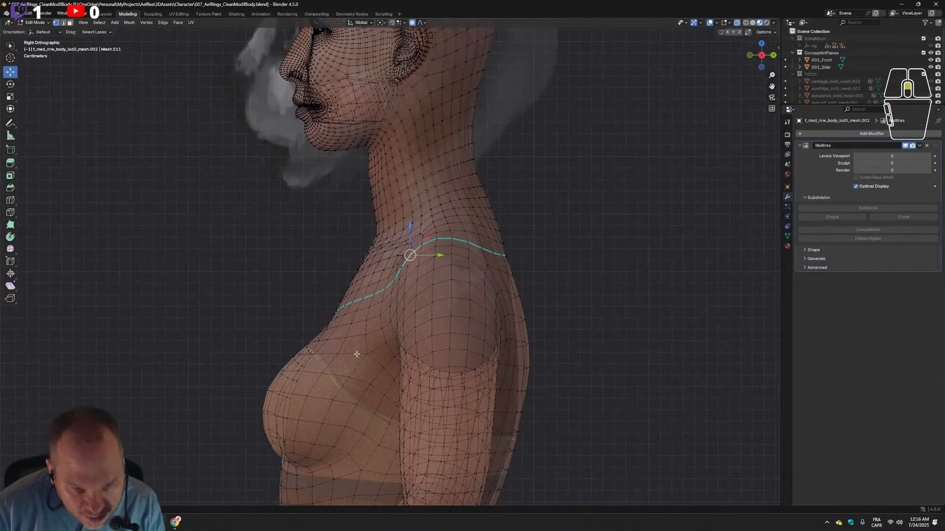
scroll(362, 330, "down", 3, "shift")
scroll(363, 302, "up", 4)
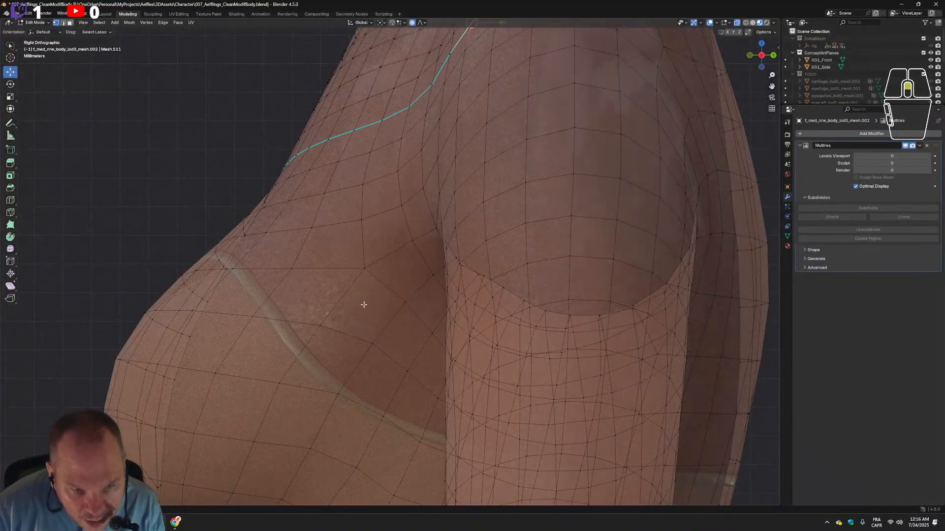
scroll(364, 304, "down", 3)
scroll(359, 315, "down", 3, "shift")
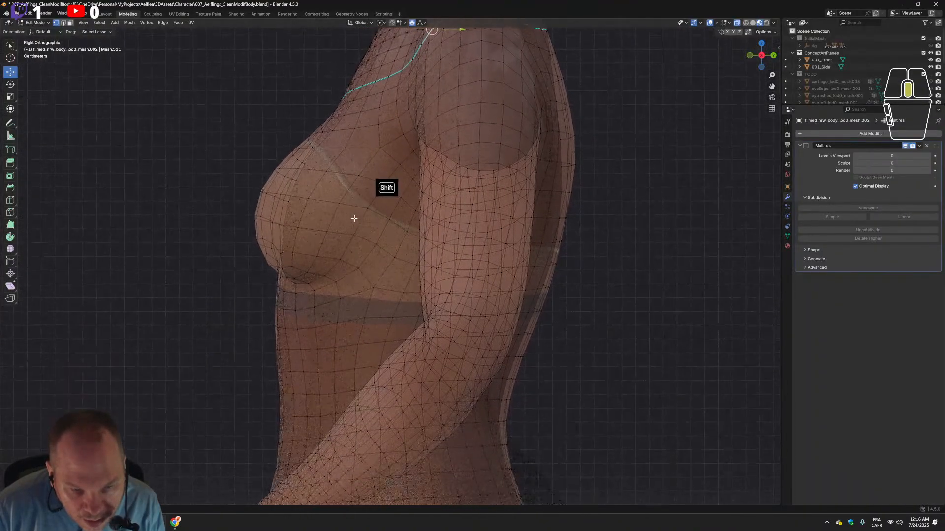
scroll(352, 296, "up", 3)
scroll(353, 296, "up", 1)
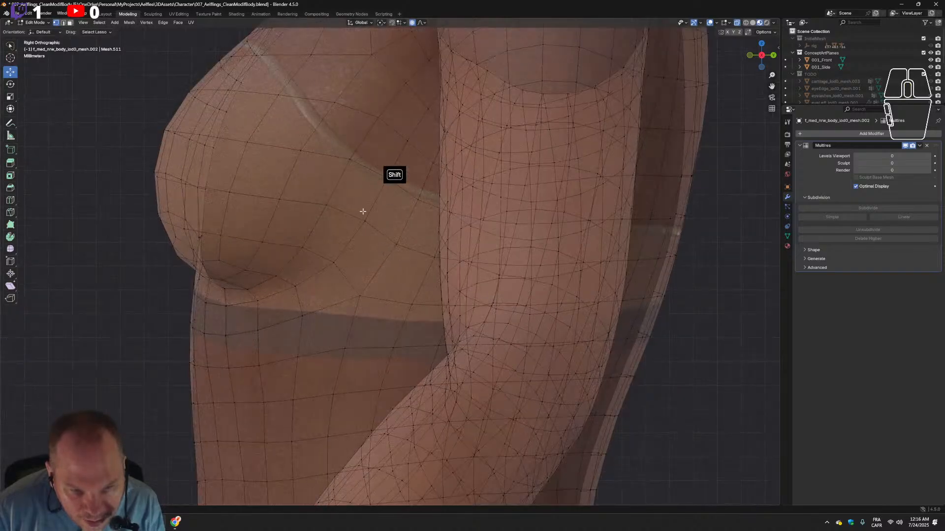
scroll(344, 253, "down", 2)
scroll(359, 204, "up", 2)
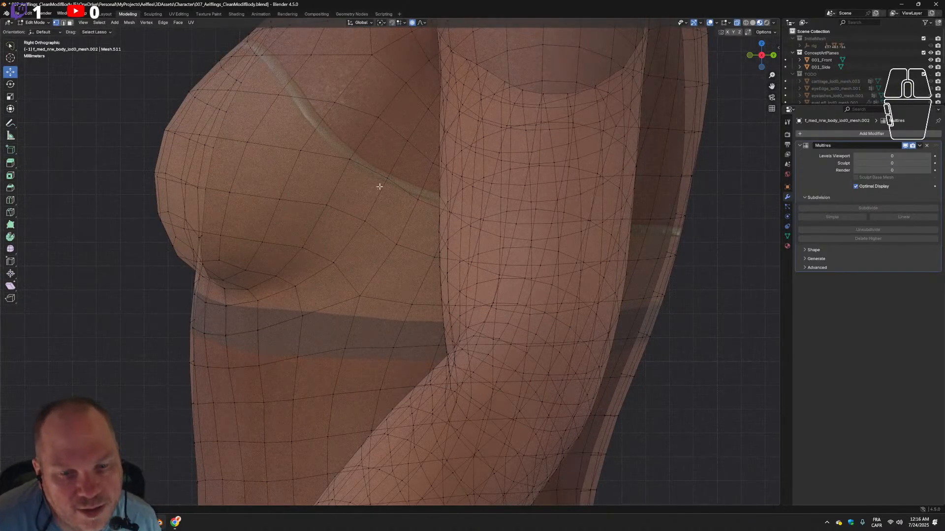
middle_click_drag(395, 205, 405, 333, "shift")
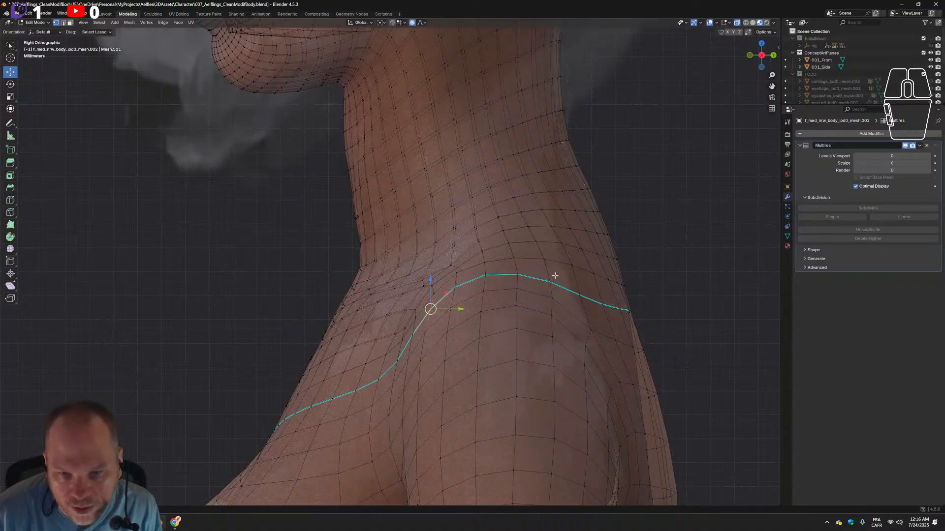
Try to move the rearmost seam vertices at the upper back forward along Y with proportional editing.
left_click_drag(652, 289, 592, 312)
mouse_move(612, 282)
left_mouse_down()
mouse_move(589, 300)
mouse_move(659, 315)
mouse_move(656, 305)
mouse_move(639, 309)
left_mouse_up()
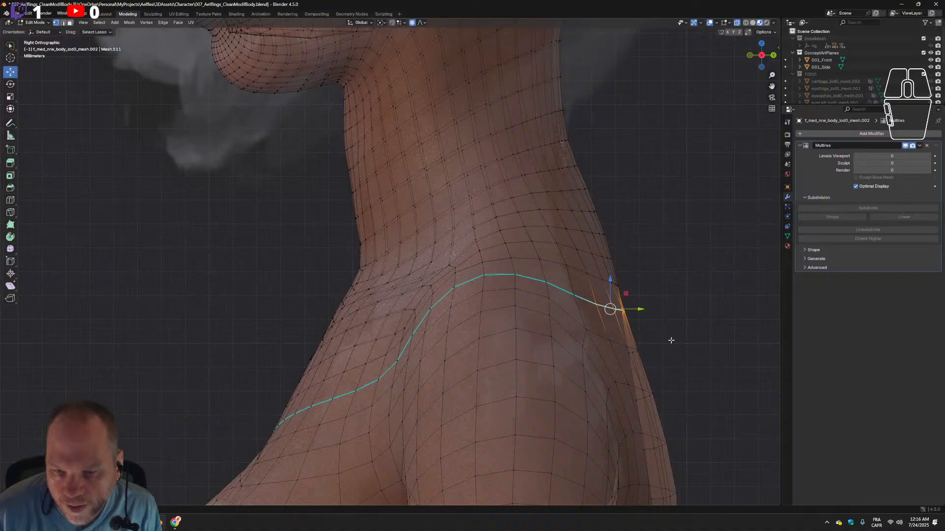
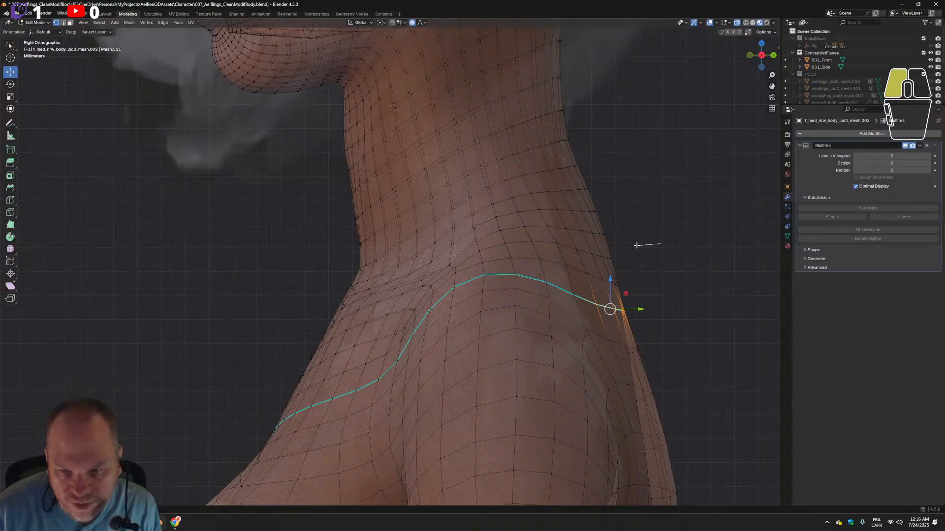
left_click(625, 211)
mouse_move(625, 211)
left_mouse_down()
mouse_move(626, 276)
mouse_move(618, 243)
mouse_move(601, 241)
mouse_move(737, 229)
mouse_move(731, 263)
left_mouse_up()
middle_click_drag(704, 301, 651, 308)
scroll(627, 340, "down", 3)
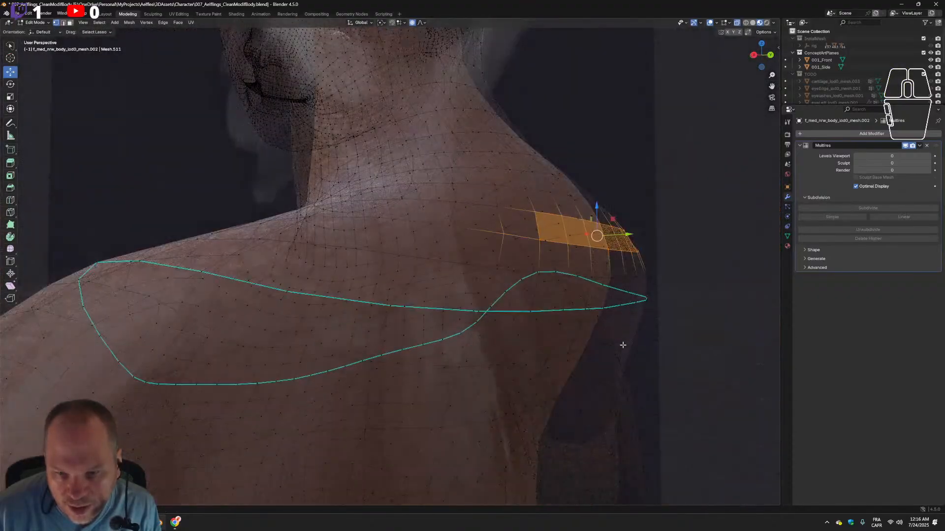
middle_click_drag(623, 346, 394, 179)
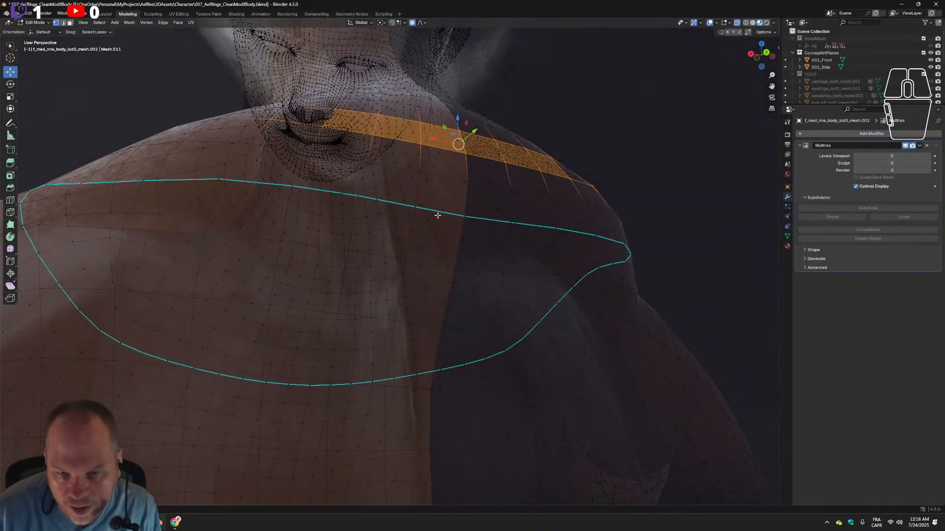
scroll(423, 217, "up", 4)
scroll(432, 143, "down", 4)
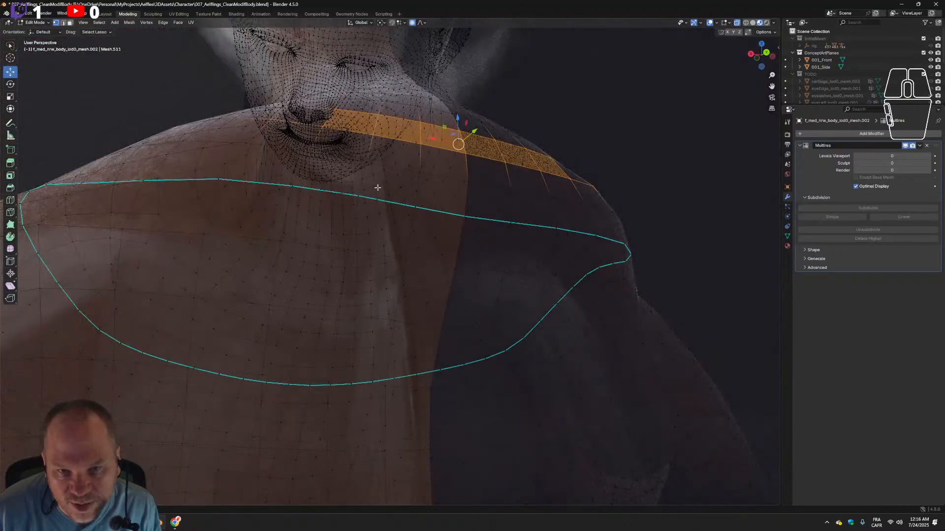
scroll(377, 187, "down", 4)
middle_click_drag(335, 236, 385, 253)
key("ctrl+z")
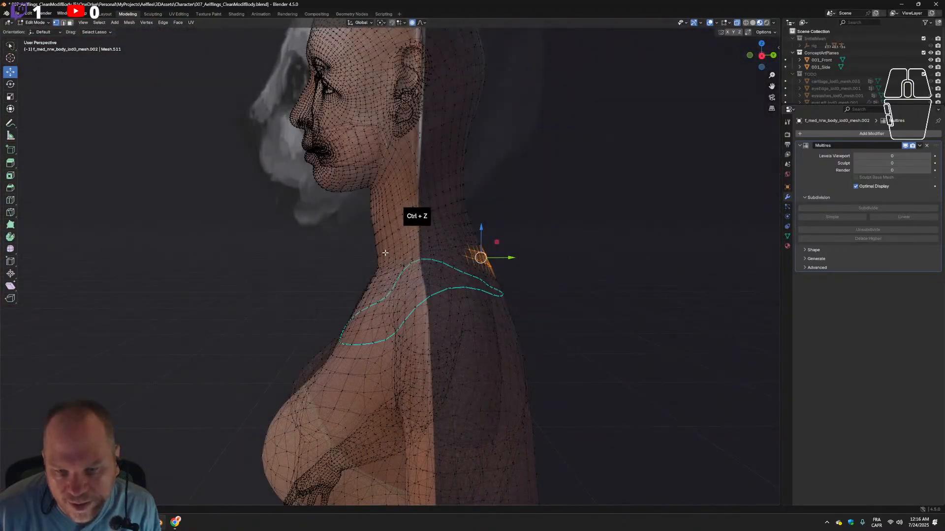
middle_click_drag(588, 288, 532, 296)
key("ctrl+z")
scroll(560, 258, "up", 5)
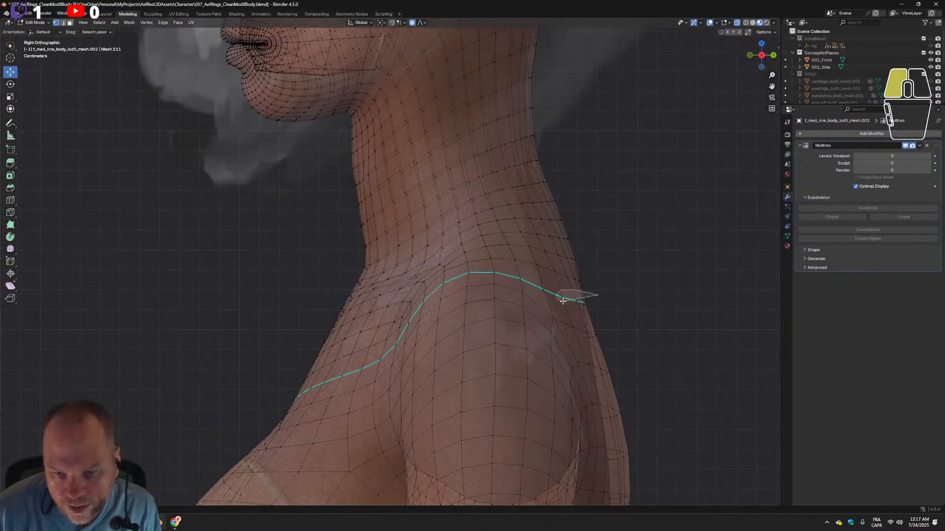
Try to move the rear seam vertices further forward along Y, followed by the rearmost ones alone, with proportional editing.
left_click_drag(608, 302, 608, 305)
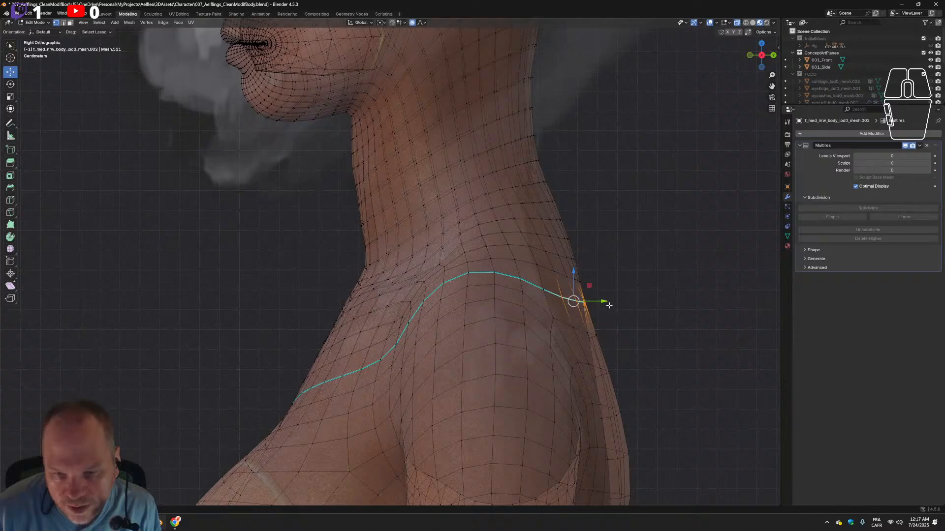
middle_click_drag(608, 305, 666, 278)
key("KP_3")
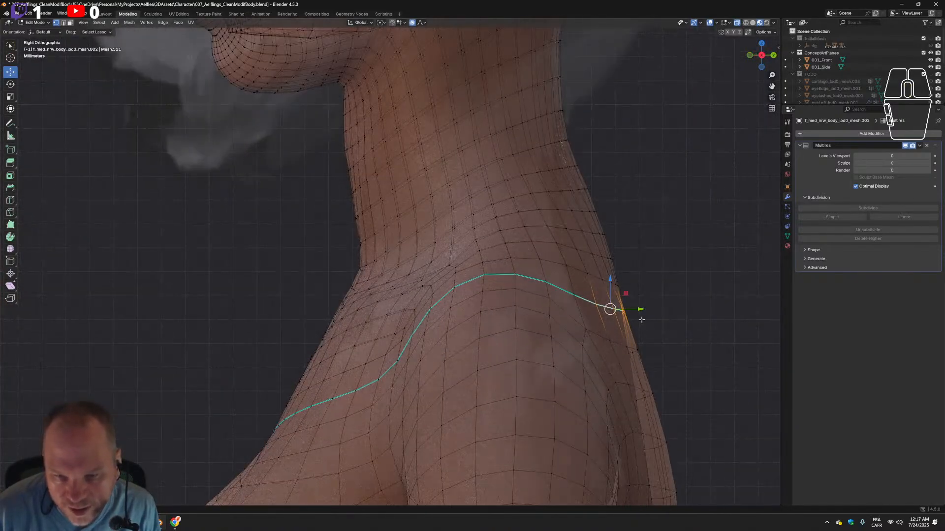
mouse_move(642, 308)
left_mouse_down()
mouse_move(619, 312)
mouse_move(631, 312)
left_mouse_up()
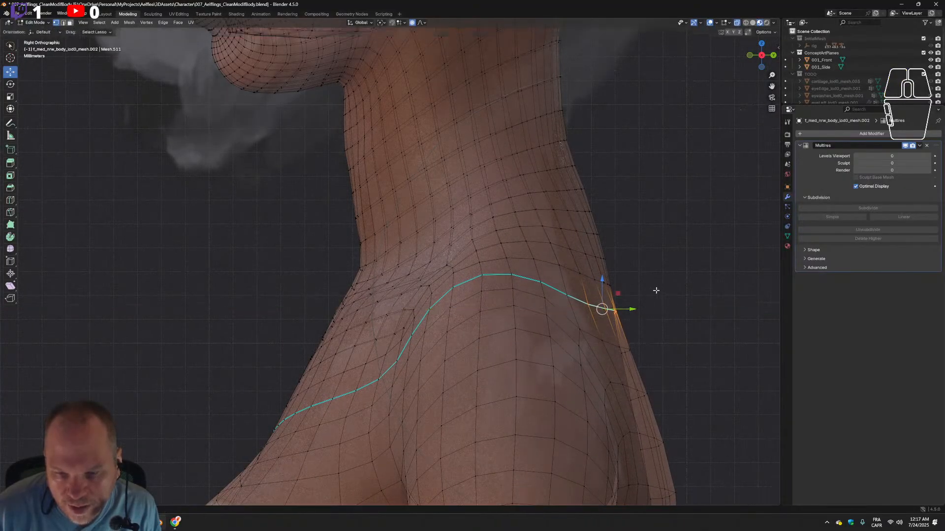
left_click_drag(650, 296, 597, 296)
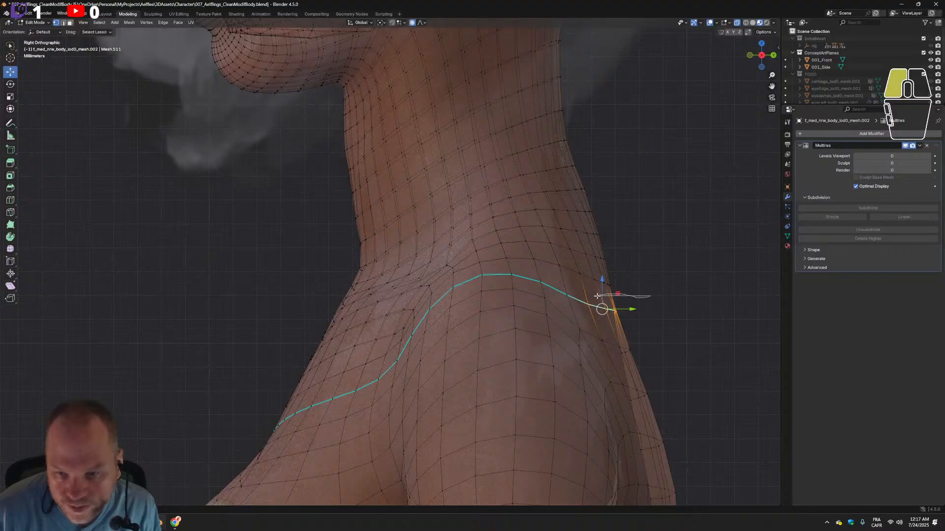
left_click_drag(653, 316, 637, 314)
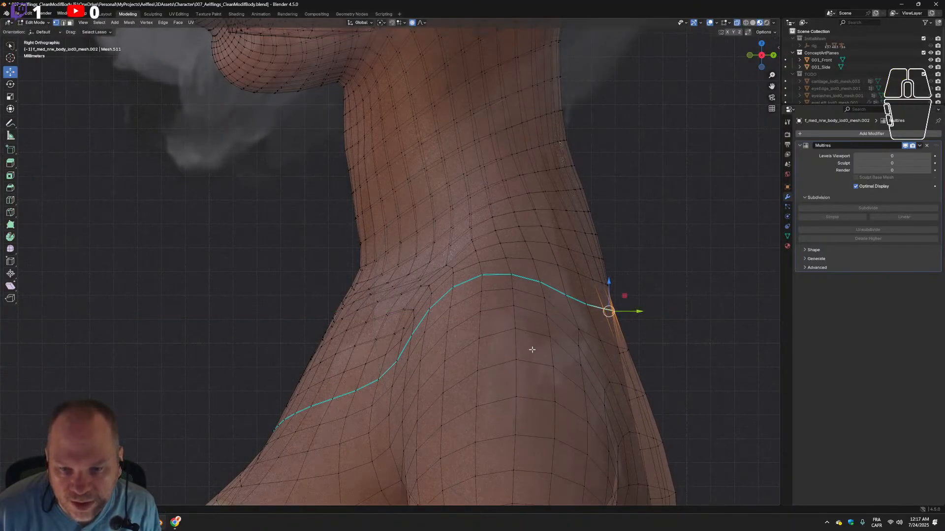
scroll(532, 350, "down", 3)
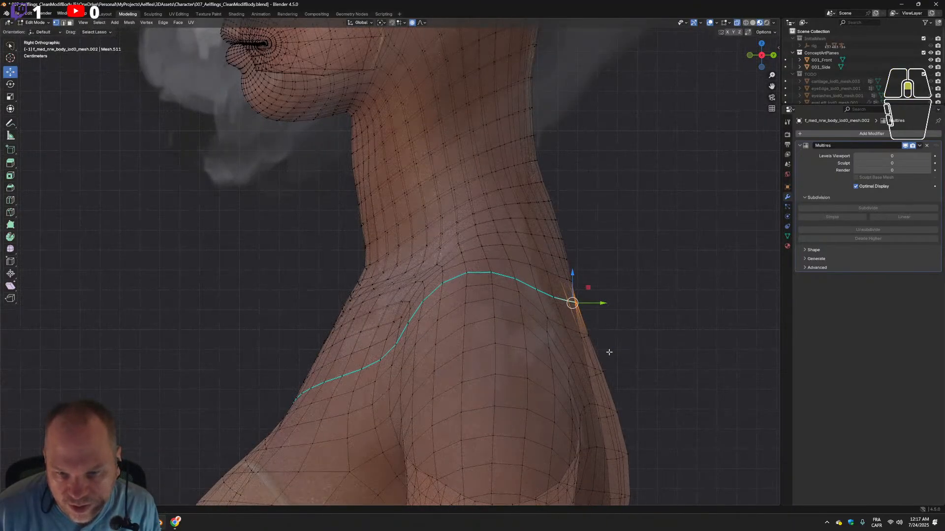
Undo the recent selections and forward moves of the rear seam vertices at the upper back.
key("ctrl+z")
key("ctrl+z")
key("ctrl+z")
key("ctrl+z")
key("ctrl+z")
key("ctrl+z")
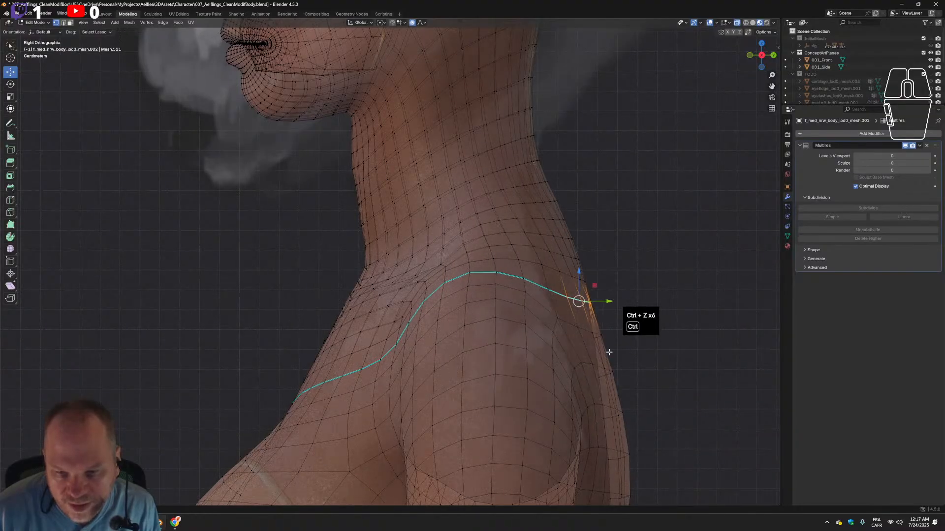
key("ctrl+z")
key("ctrl+z")
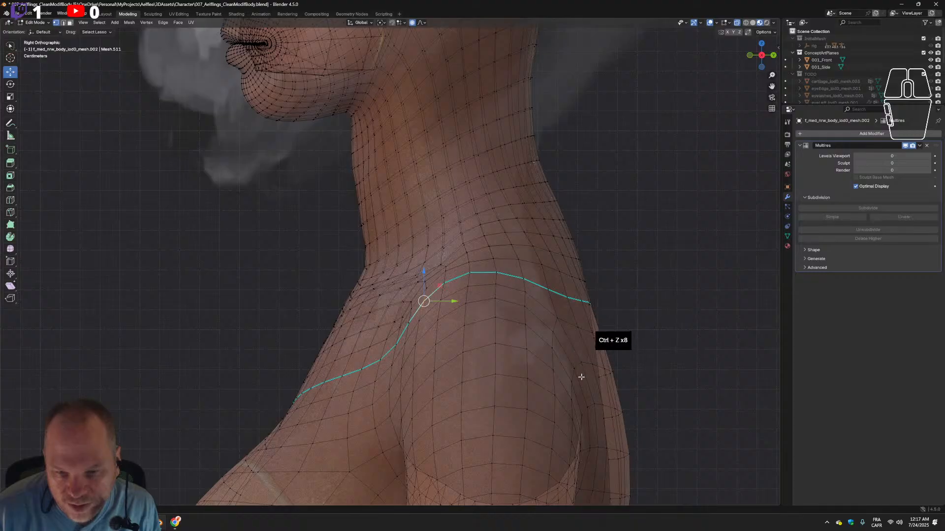
key("ctrl+z")
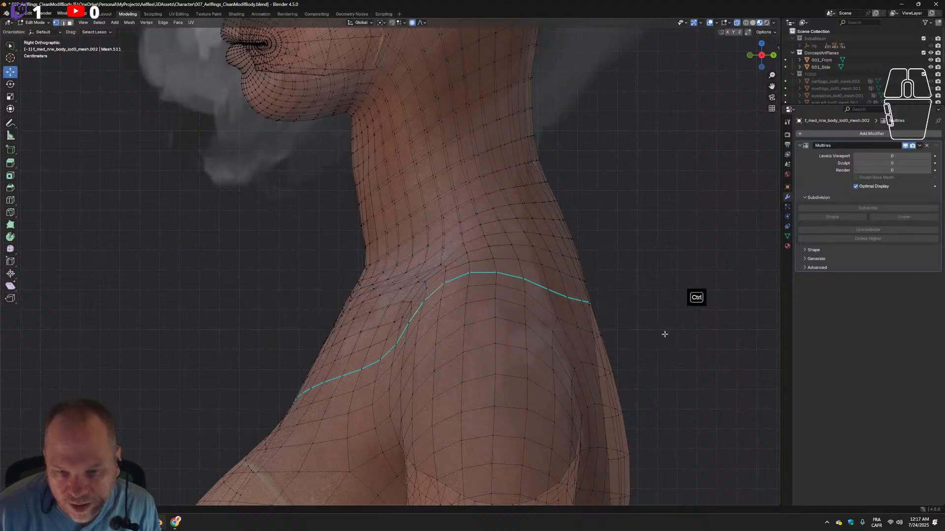
Select only the rearmost seam vertices at the upper back and set the proportional editing size to 0.01 m.
mouse_move(621, 297)
left_mouse_down()
mouse_move(566, 295)
mouse_move(565, 310)
mouse_move(607, 310)
mouse_move(582, 297)
mouse_move(591, 318)
mouse_move(601, 304)
left_mouse_up()
left_click(627, 296)
left_click(610, 291)
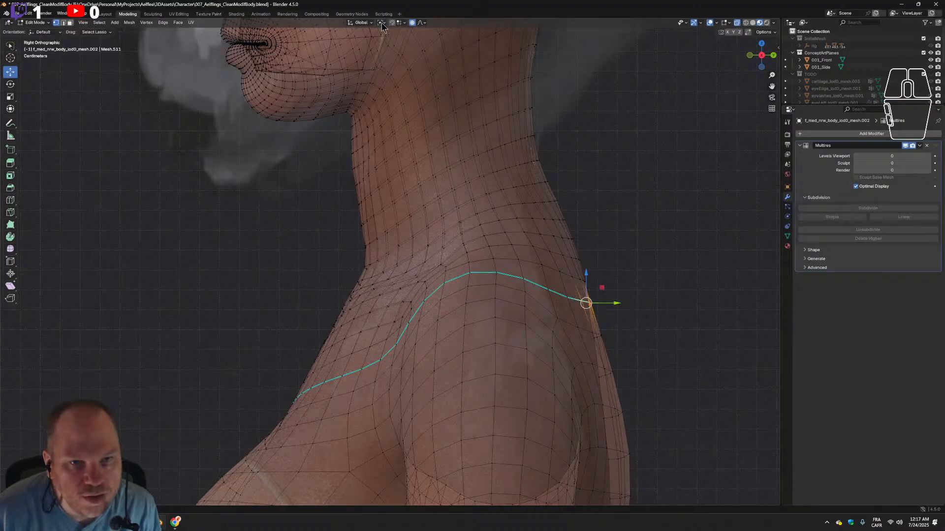
left_click(422, 22)
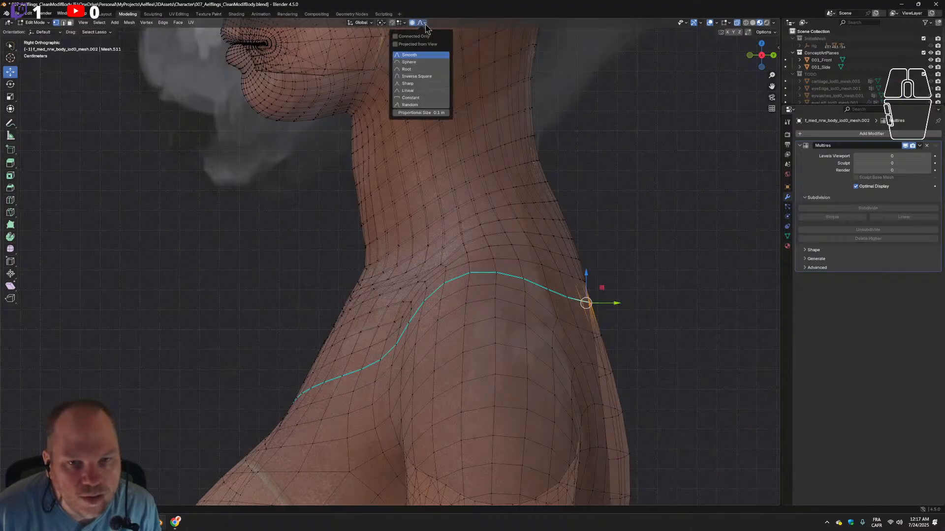
left_click(437, 112)
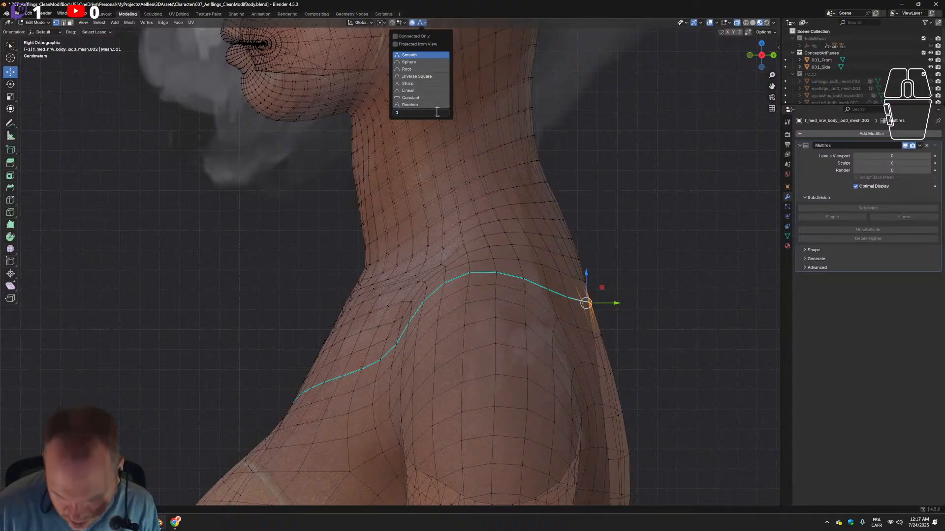
type("0.01")
key("Return")
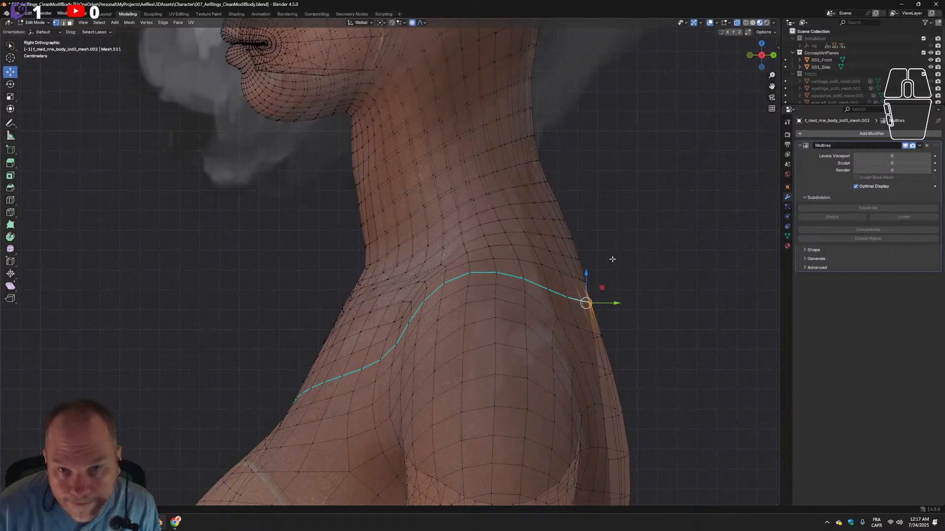
Move the rearmost seam vertices slightly forward along Y, expand the selection by one ring, shift it forward too, and clear the selection.
left_click_drag(616, 303, 610, 302)
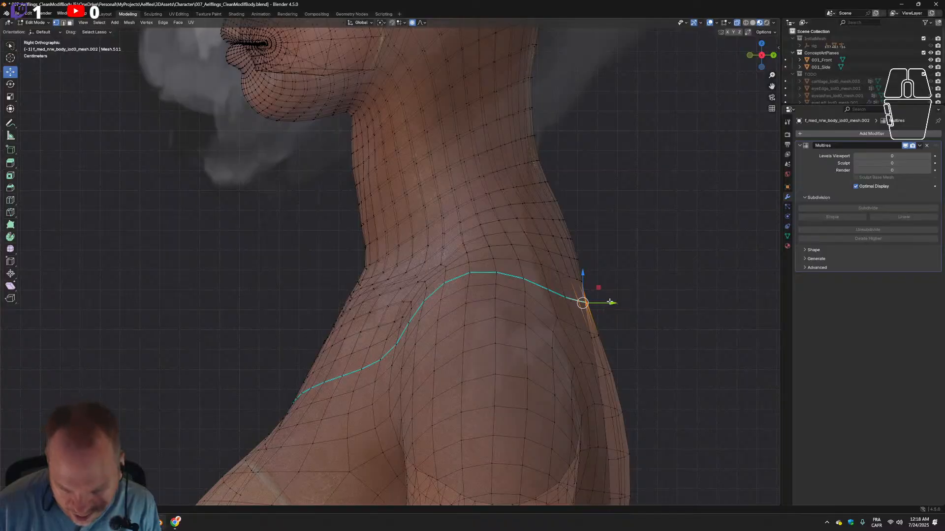
key("ctrl+KP_Add")
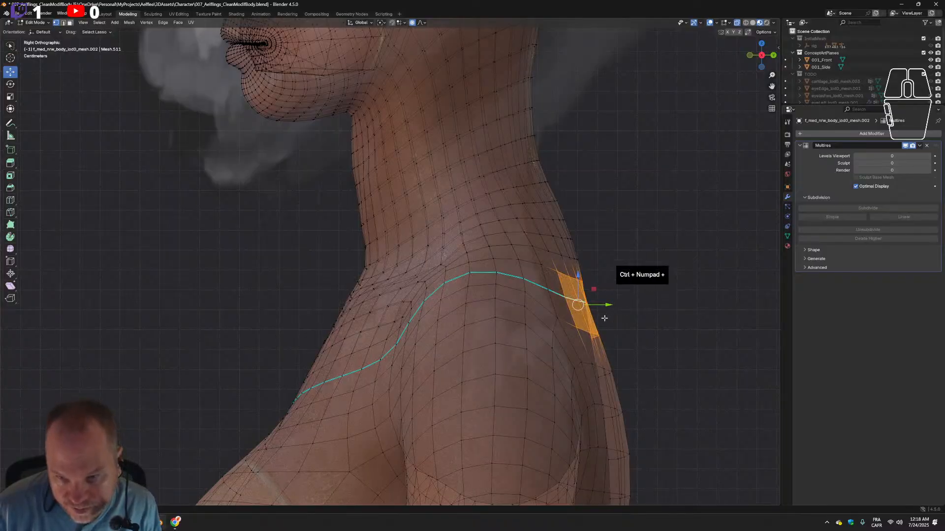
mouse_move(606, 306)
left_mouse_down()
mouse_move(587, 295)
mouse_move(582, 310)
mouse_move(601, 304)
left_mouse_up()
left_click(613, 289)
left_click(675, 303)
Examine the side profile of the neck, upper back and chest around the seam.
scroll(675, 303, "down", 5)
middle_click_drag(669, 289, 512, 265)
scroll(507, 274, "up", 2)
scroll(499, 289, "up", 3)
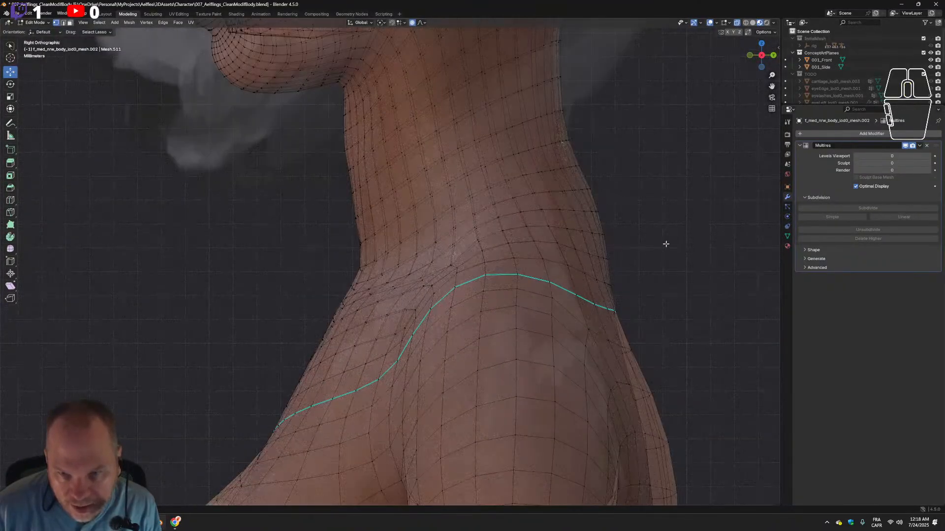
scroll(666, 242, "up", 2)
middle_click_drag(666, 243, 472, 284, "shift")
scroll(472, 285, "down", 2)
scroll(472, 281, "down", 1)
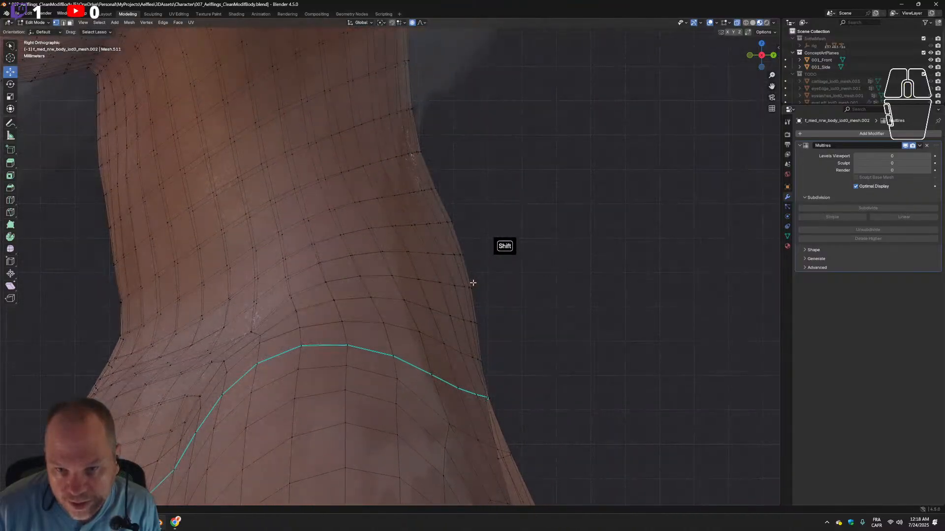
scroll(494, 272, "down", 2)
scroll(510, 292, "down", 3)
scroll(511, 292, "up", 2)
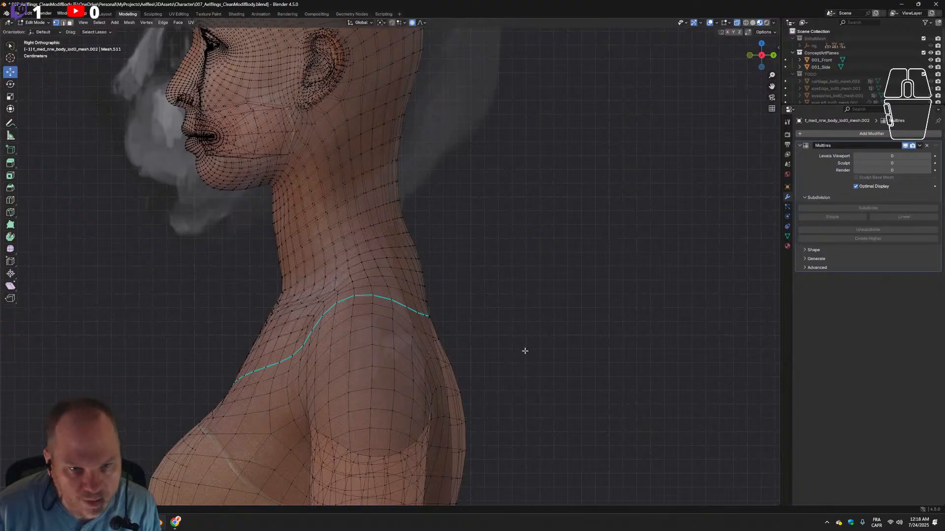
middle_click_drag(470, 216, 546, 118, "shift")
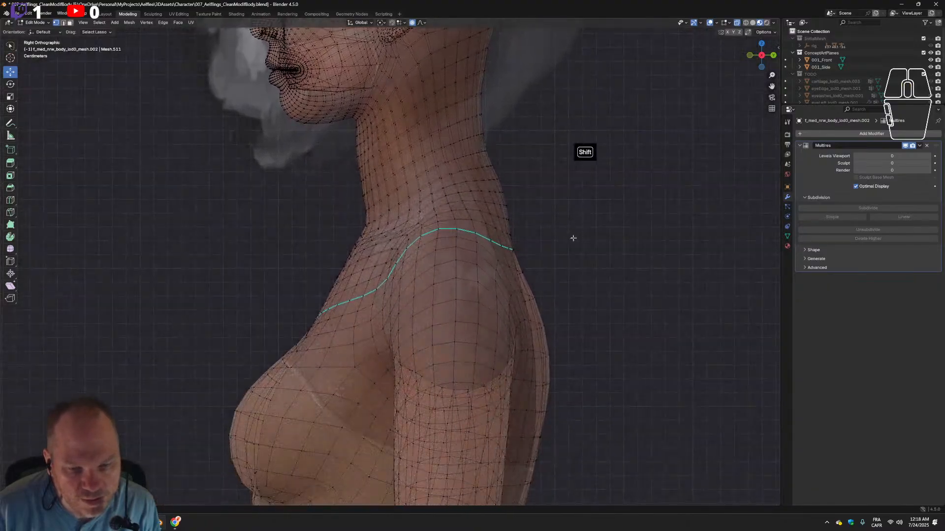
scroll(272, 290, "up", 3)
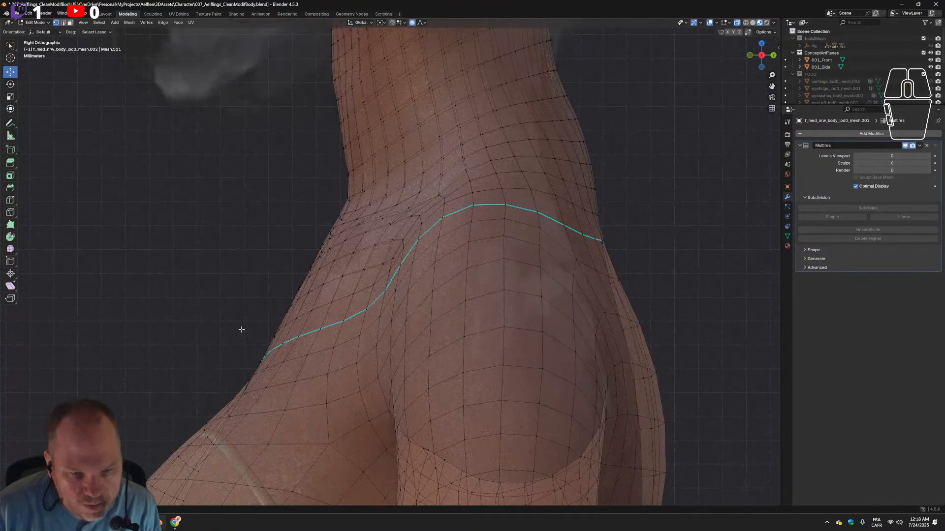
scroll(222, 327, "down", 1)
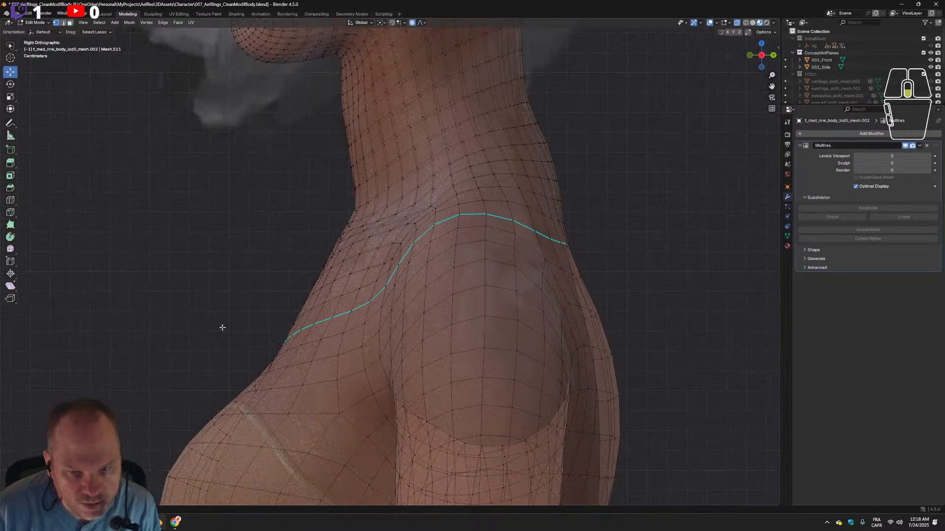
Try to reshape the front seam vertices at the upper chest with proportional editing.
mouse_move(238, 250)
left_mouse_down()
mouse_move(250, 291)
mouse_move(340, 364)
mouse_move(337, 302)
mouse_move(366, 328)
mouse_move(403, 340)
left_mouse_up()
key("ctrl+z")
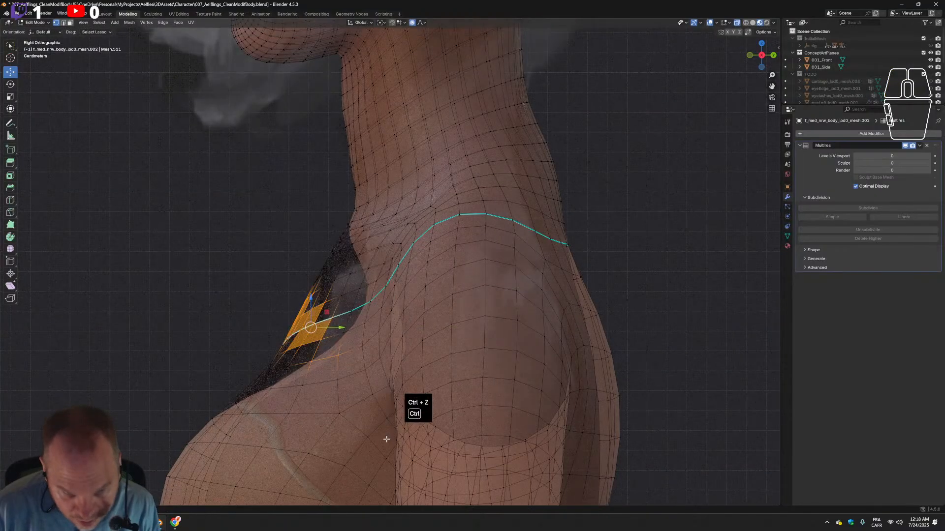
key("ctrl+z")
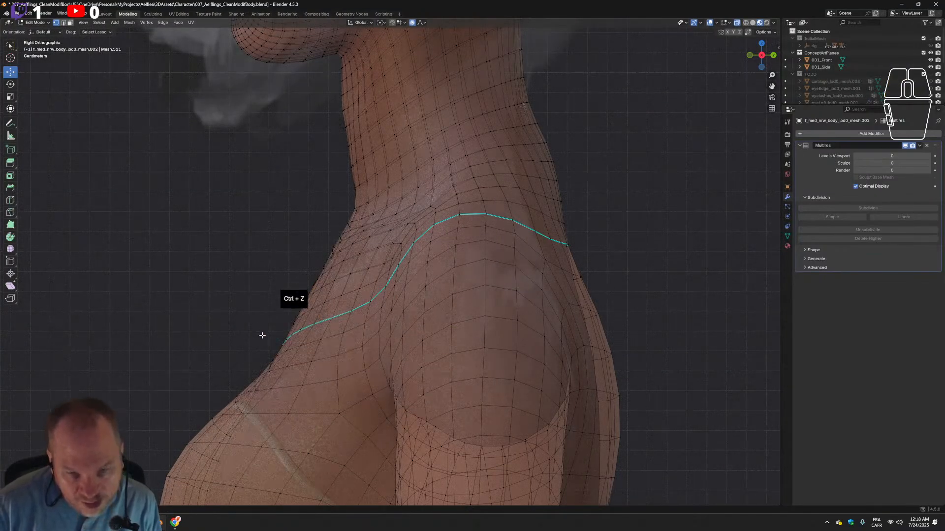
Examine the character's overall side silhouette against the concept art.
scroll(260, 330, "down", 6)
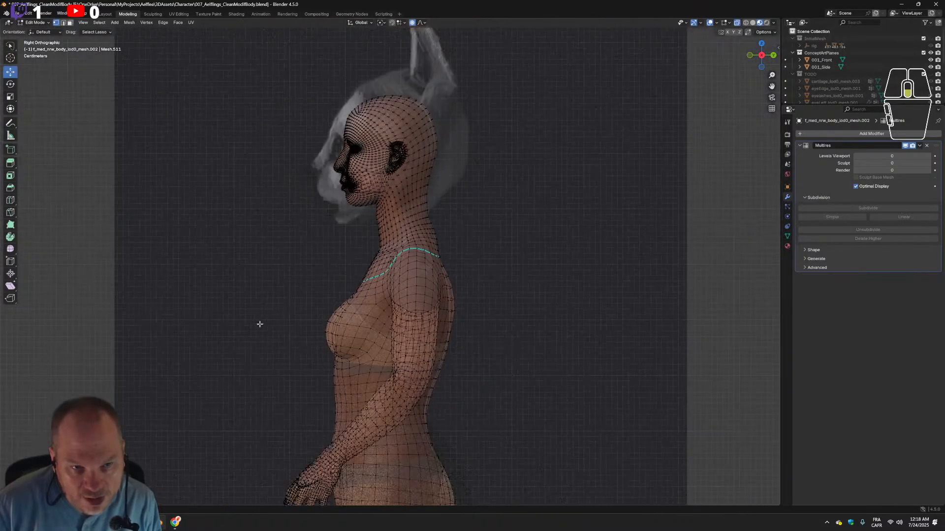
scroll(259, 324, "up", 3)
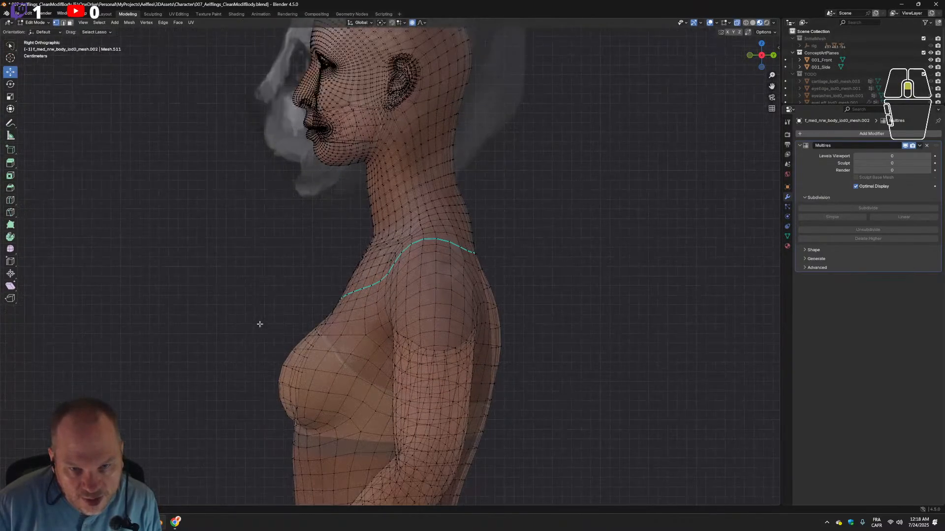
scroll(259, 325, "down", 3)
scroll(260, 325, "up", 3)
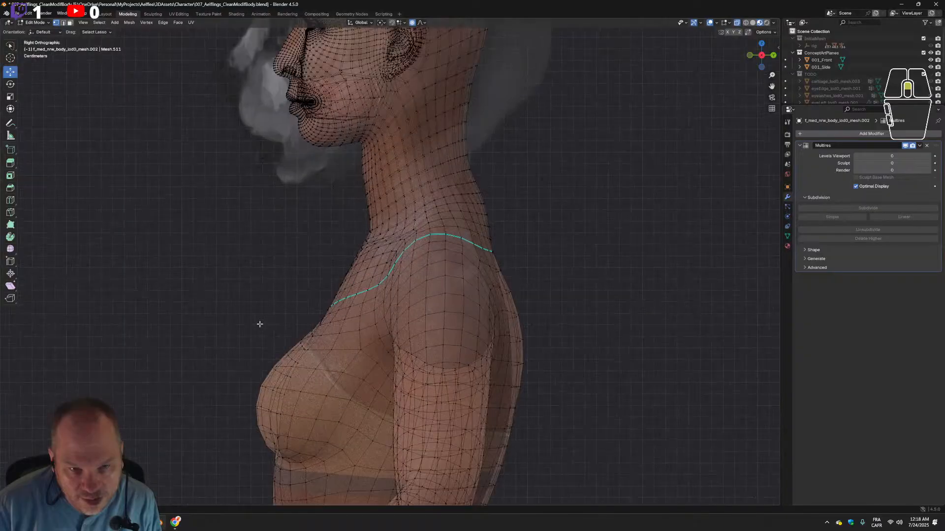
scroll(260, 324, "down", 4)
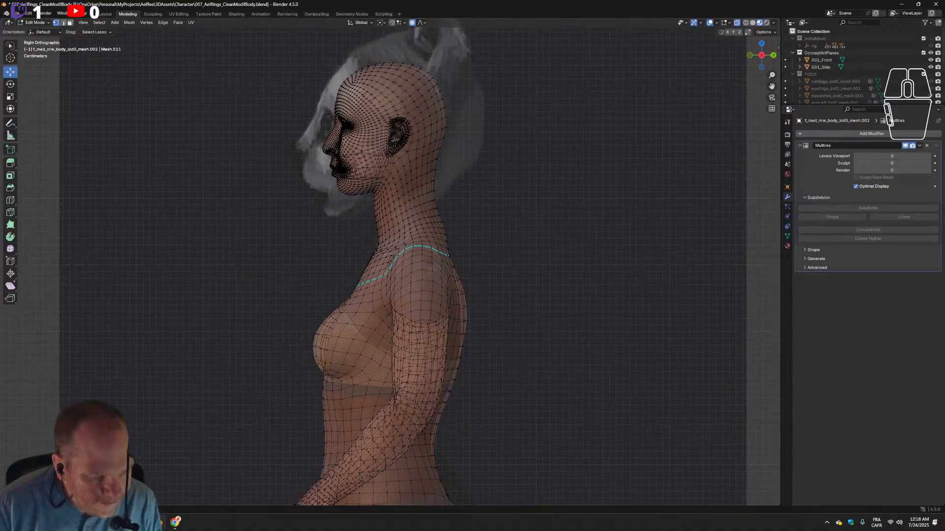
Switch to File Explorer and open 001_Front.kra from MyProjects, Aelflea, ConceptArt, Aelflings, FrontSide in Krita.
left_click(159, 522)
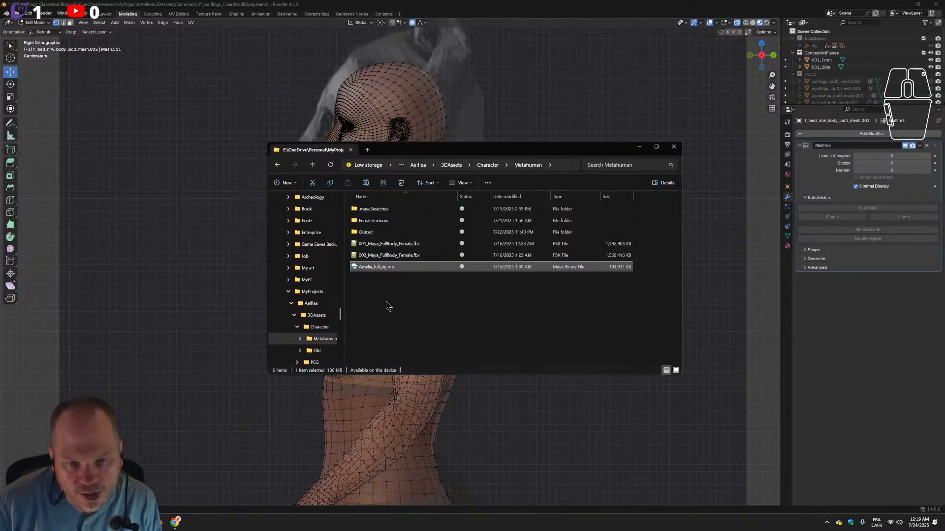
left_click(367, 150)
middle_click(456, 327)
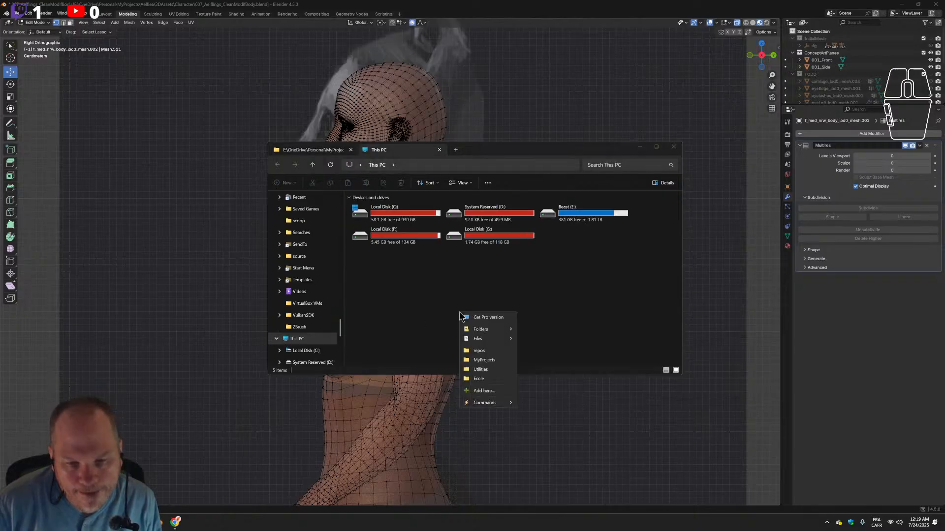
left_click(484, 360)
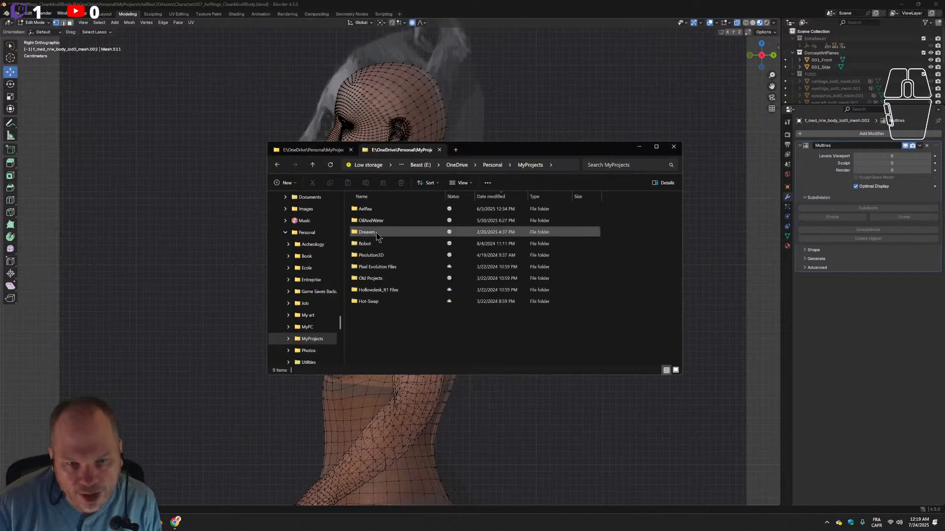
left_click(375, 210)
double_click(375, 210)
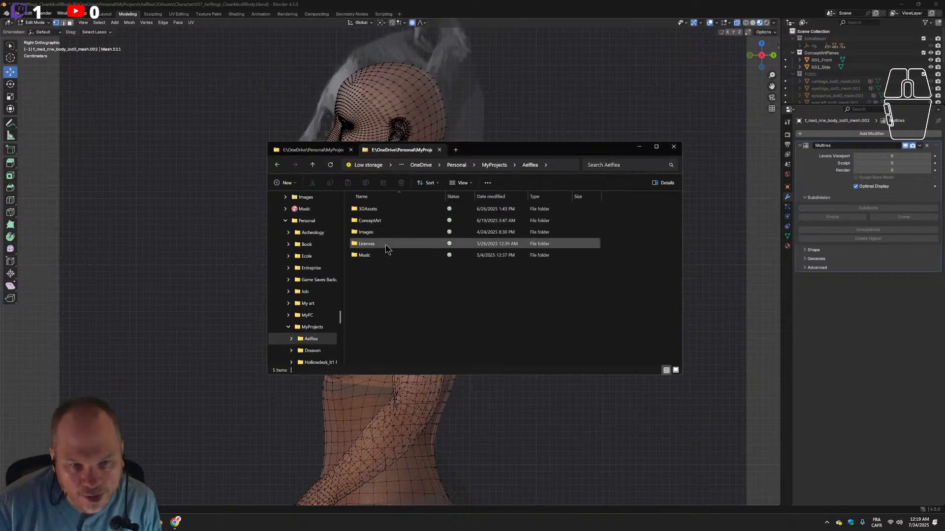
double_click(392, 223)
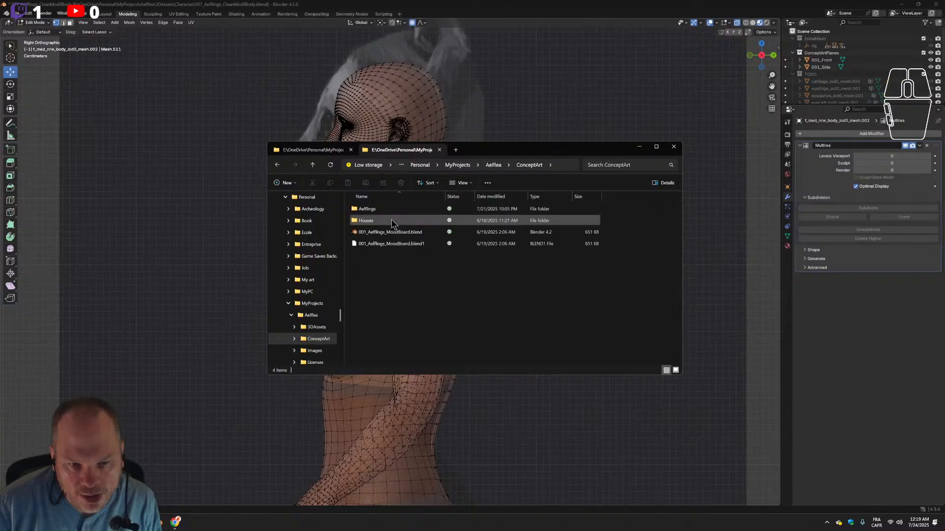
double_click(388, 212)
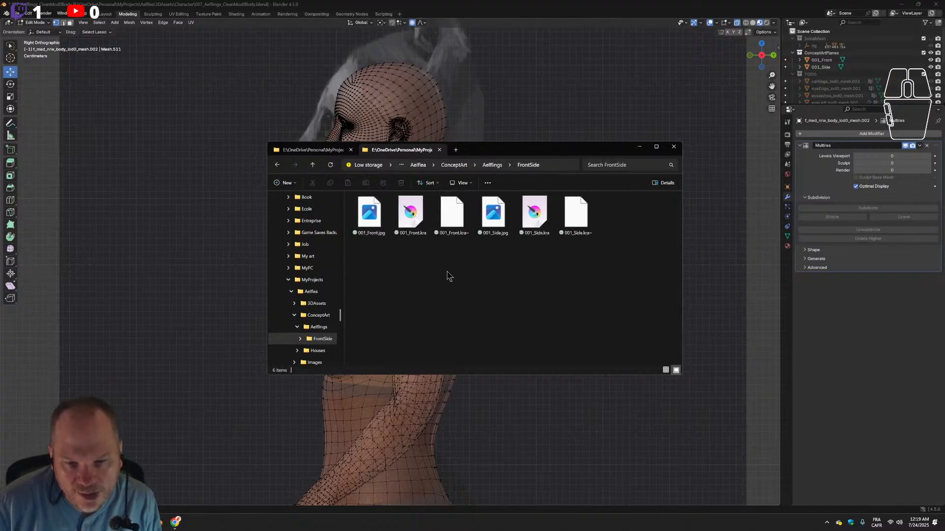
double_click(411, 223)
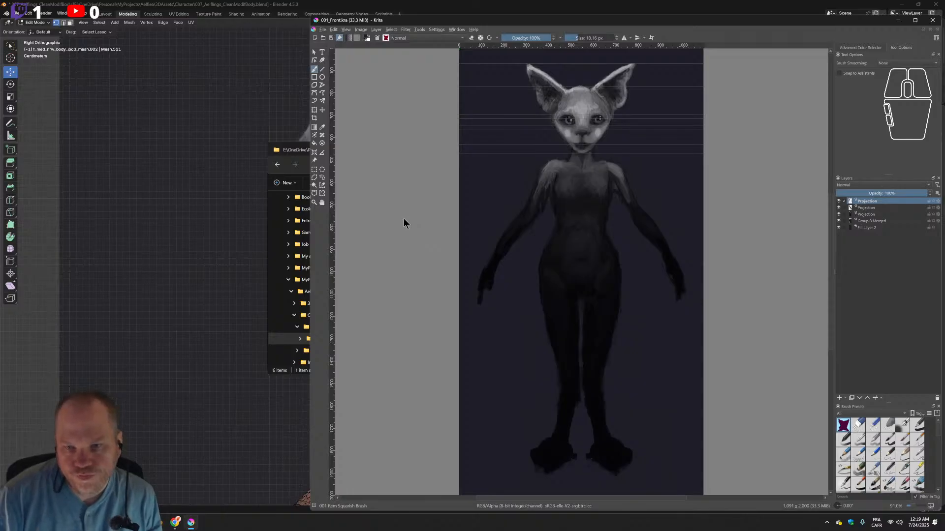
Examine the front-view concept art as a whole and up close to judge the character's proportions.
scroll(739, 371, "down", 5)
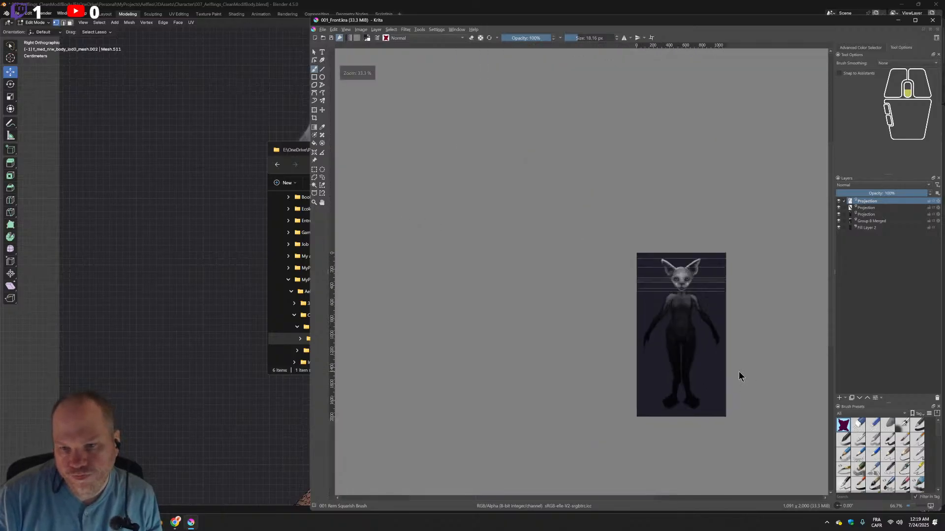
scroll(739, 371, "up", 6)
scroll(739, 375, "down", 6)
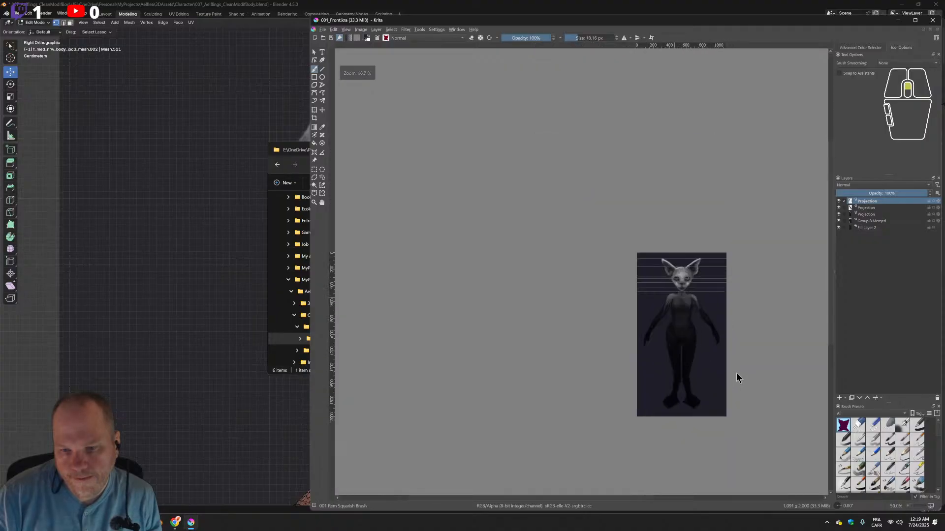
scroll(735, 379, "up", 4)
scroll(735, 376, "down", 2)
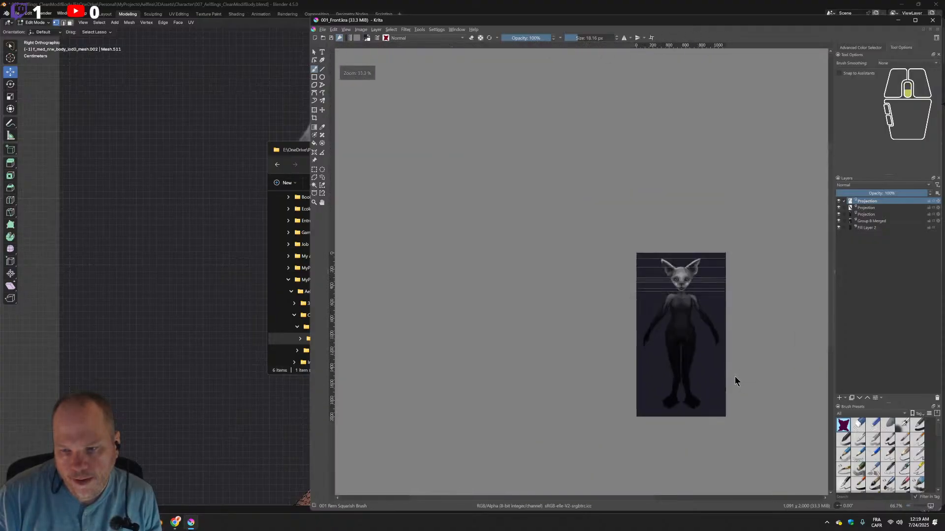
scroll(732, 383, "up", 2)
scroll(729, 389, "down", 5)
scroll(728, 388, "up", 5)
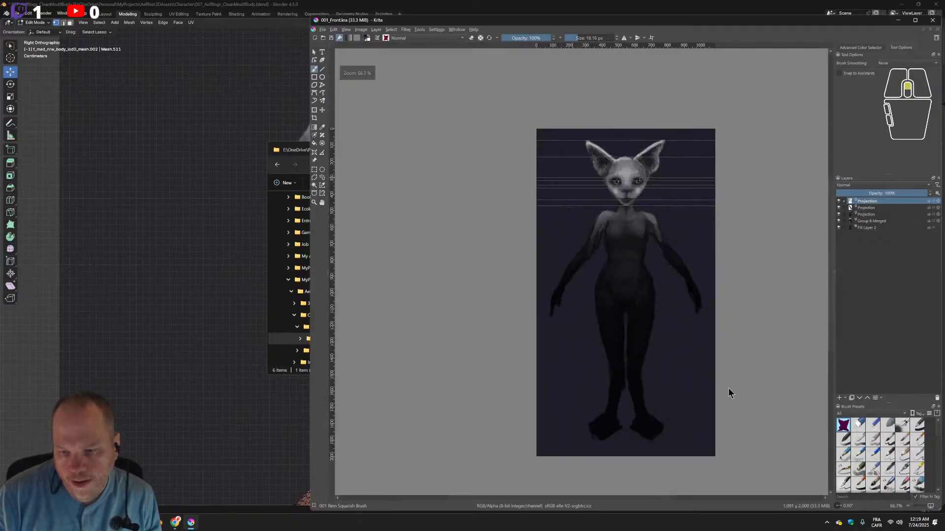
scroll(728, 388, "up", 1)
scroll(729, 388, "down", 1)
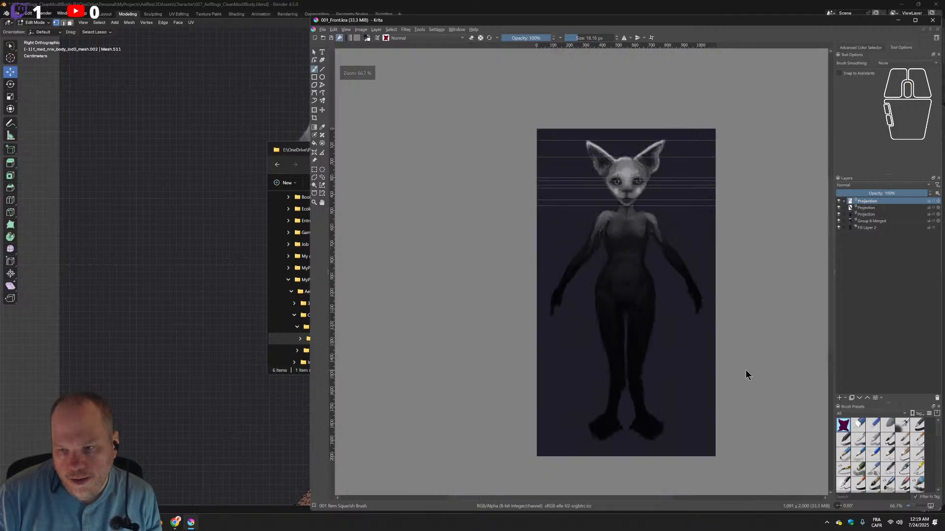
Toggle the visibility of Fill Layer 2 to inspect its contribution, leaving it hidden.
left_click(840, 228)
left_click(839, 229)
left_click(840, 229)
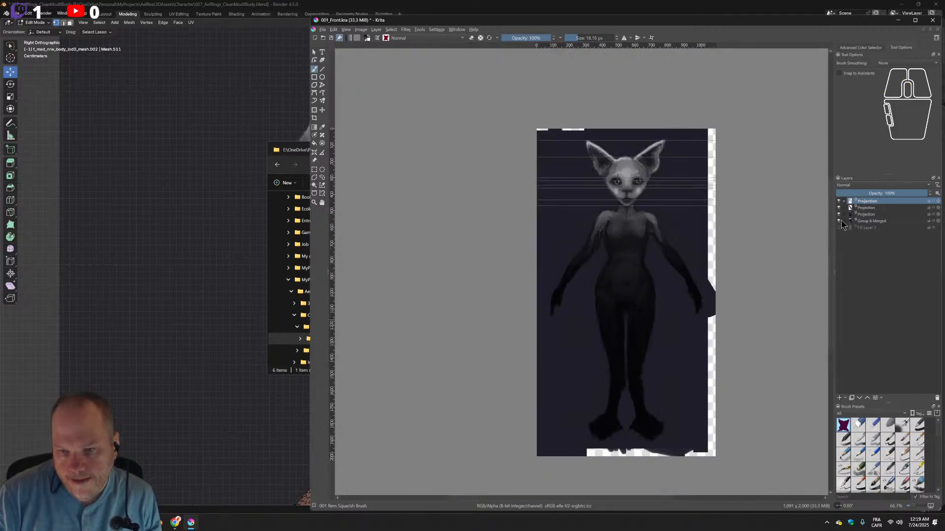
left_click(843, 228)
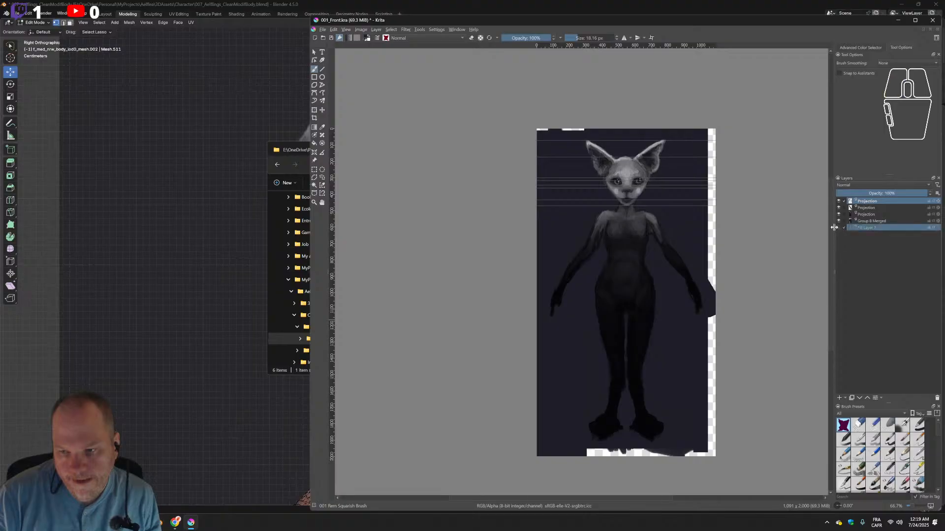
left_click(843, 228)
left_click(838, 228)
left_click(838, 229)
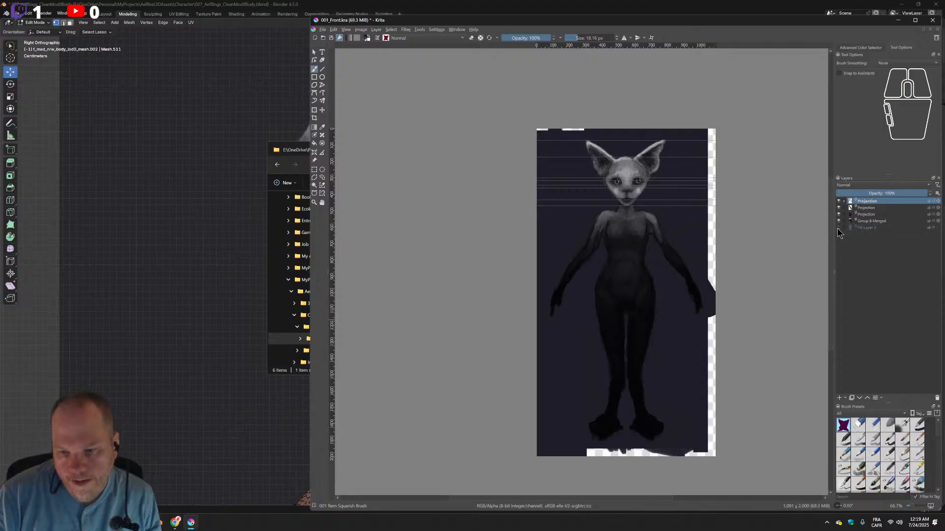
Toggle the visibility of Group 8 Merged and the Projection layer above it to inspect them, and show all layers again.
left_click(839, 221)
left_click(840, 221)
left_click(839, 221)
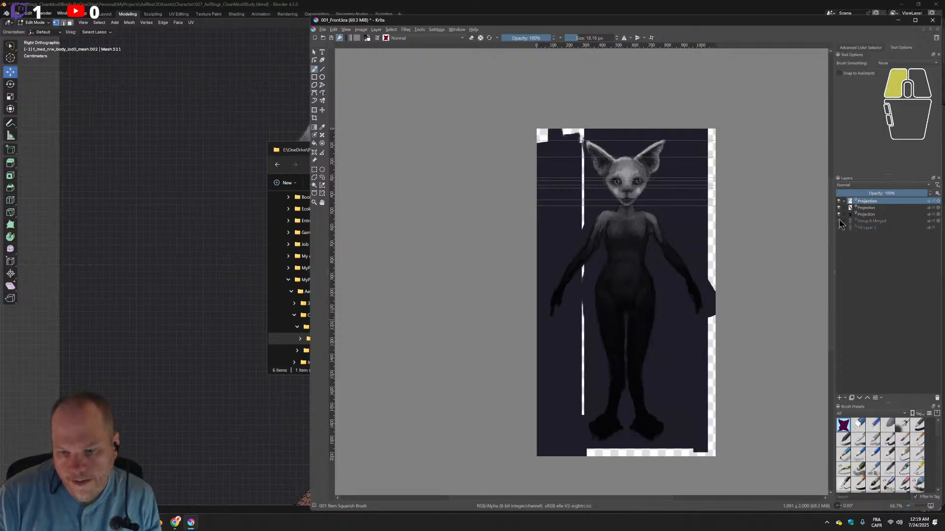
left_click(839, 220)
left_click(839, 221)
left_click(839, 221)
left_click(839, 221)
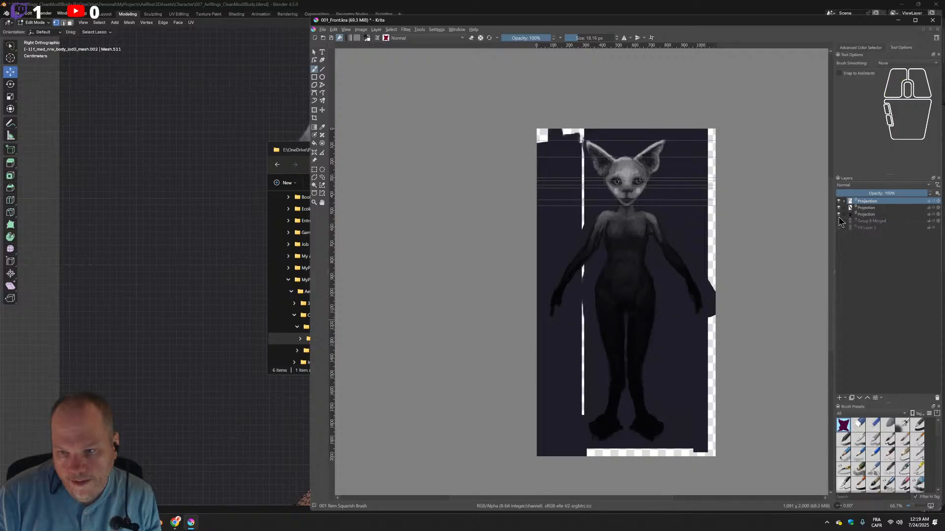
left_click(839, 216)
left_click(839, 215)
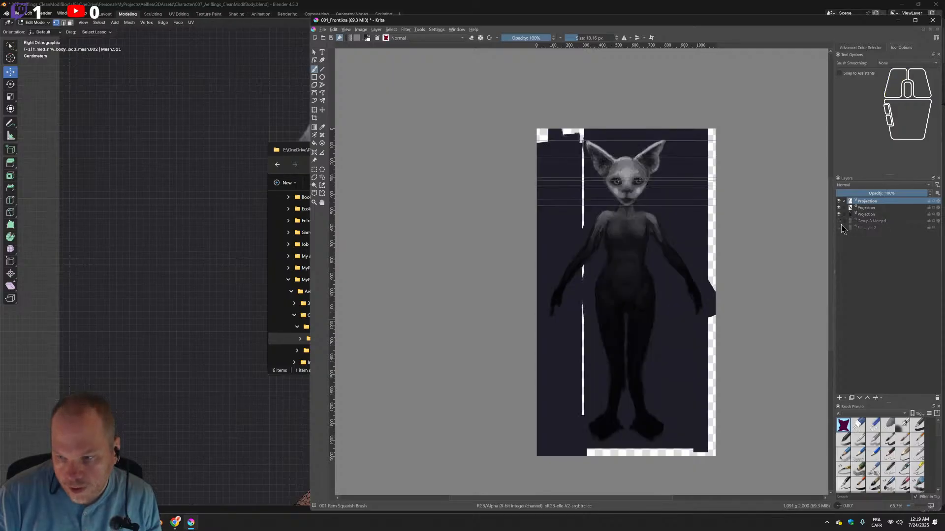
left_click(839, 221)
left_click(839, 228)
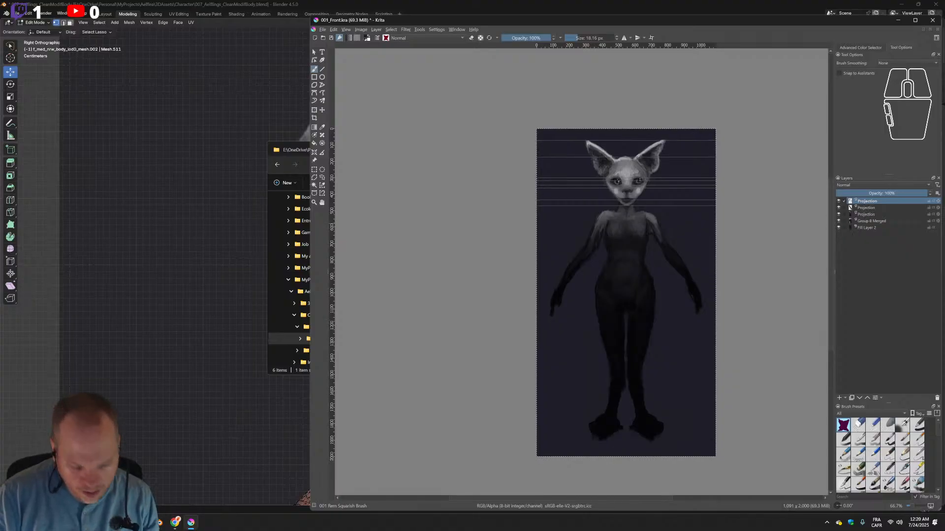
Create a merged layer from the visible image at the top of the layer stack and keep it active.
key("ctrl+j")
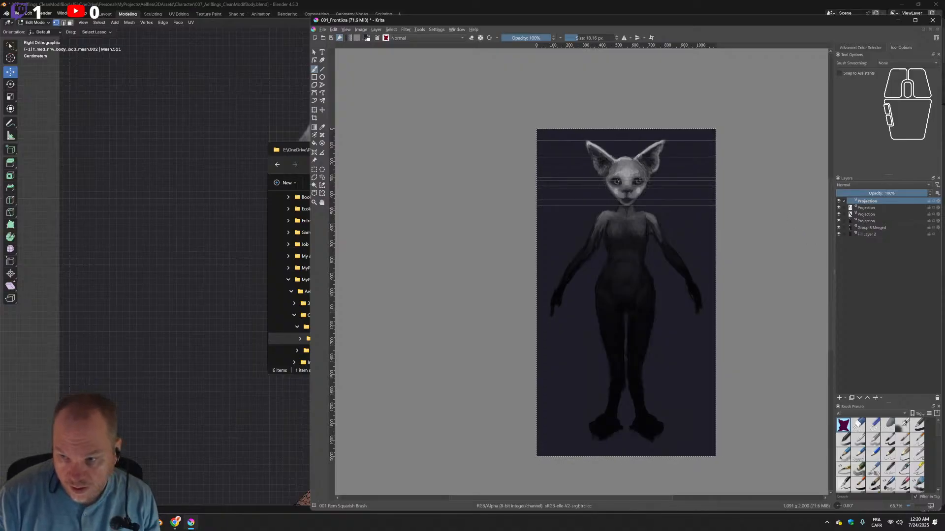
left_click(874, 208)
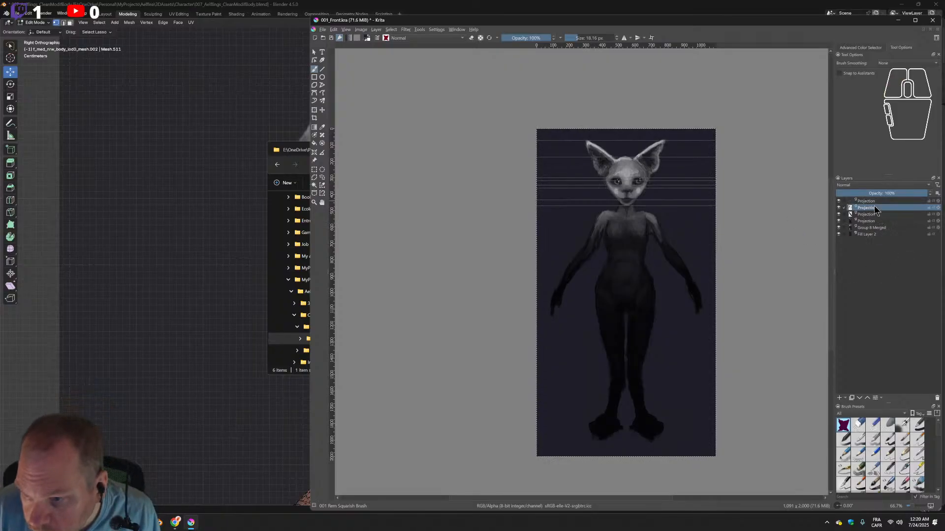
left_click(873, 200)
Toggle the visibility of the layers below the merged Projection layer to check that it holds the whole picture.
left_click(838, 207)
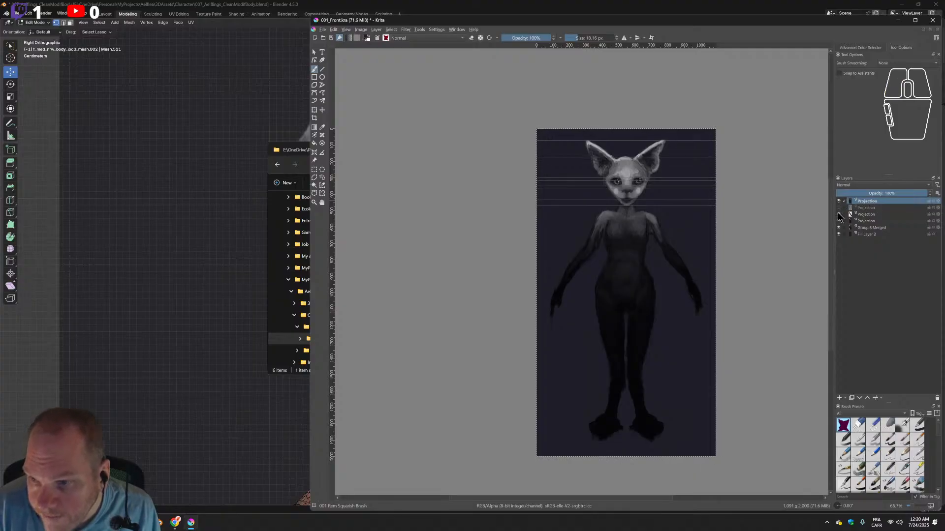
left_click(838, 214)
left_click(838, 221)
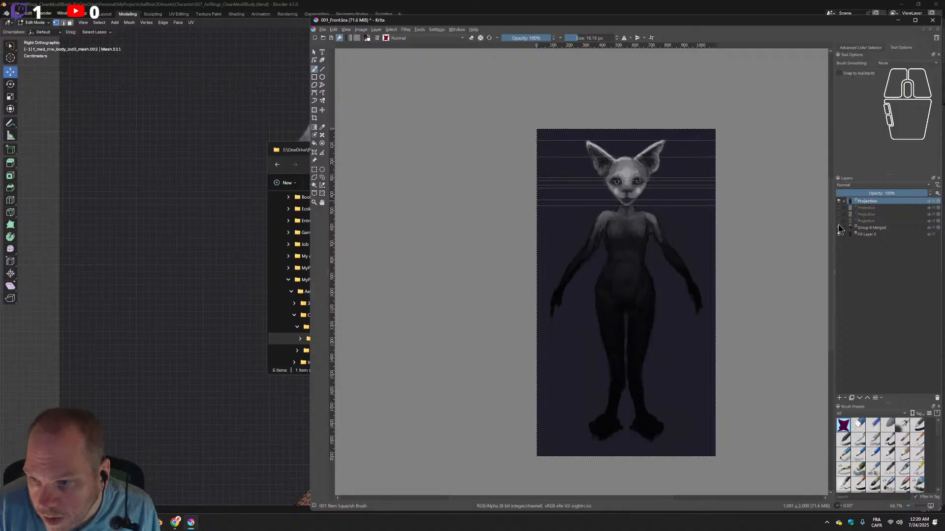
left_click(838, 227)
left_click(839, 227)
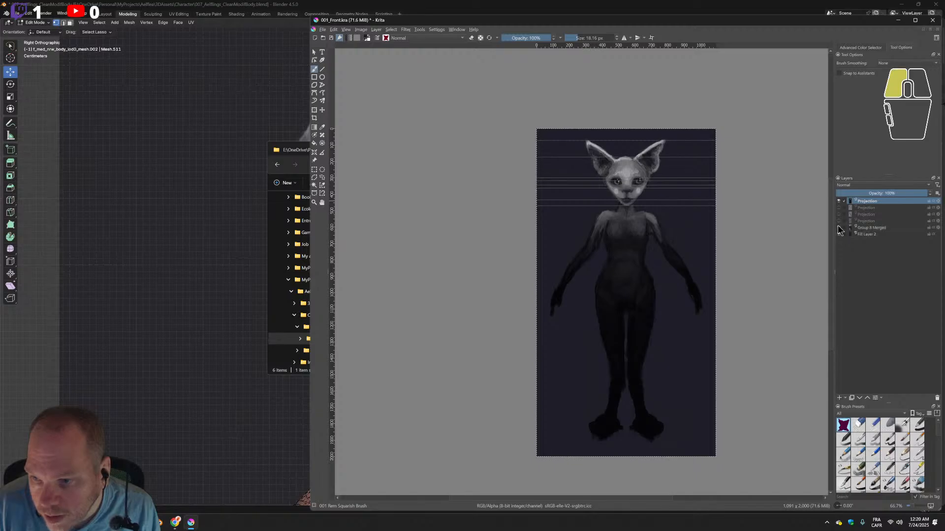
left_click(839, 221)
left_click(838, 214)
left_click(839, 207)
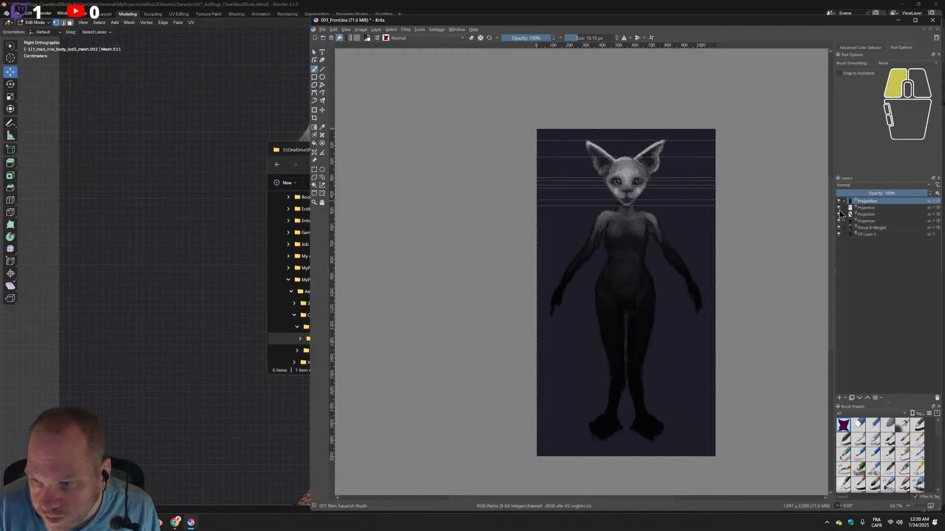
Group the three lower Projection layers, Group 8 Merged and Fill Layer 2, hide the group, and activate the merged Projection layer.
left_click(866, 208)
left_click(869, 234, "shift")
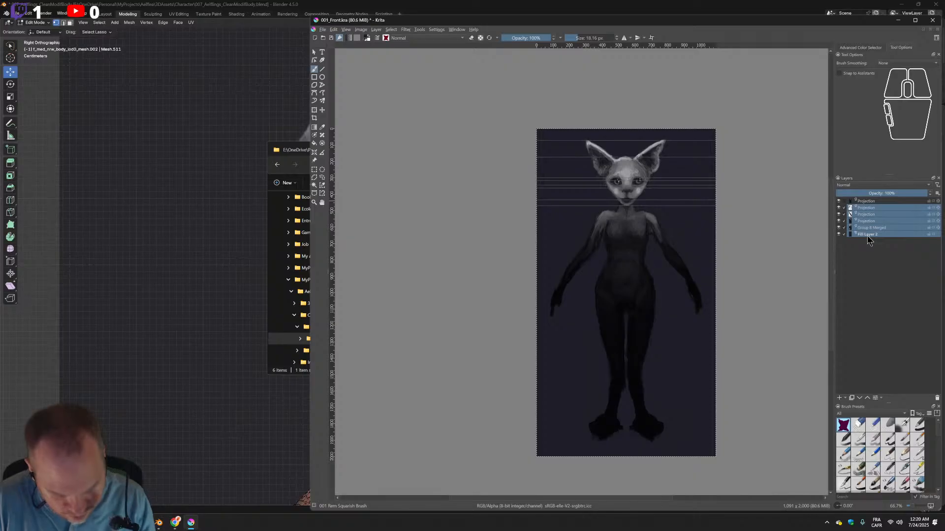
key("ctrl+g")
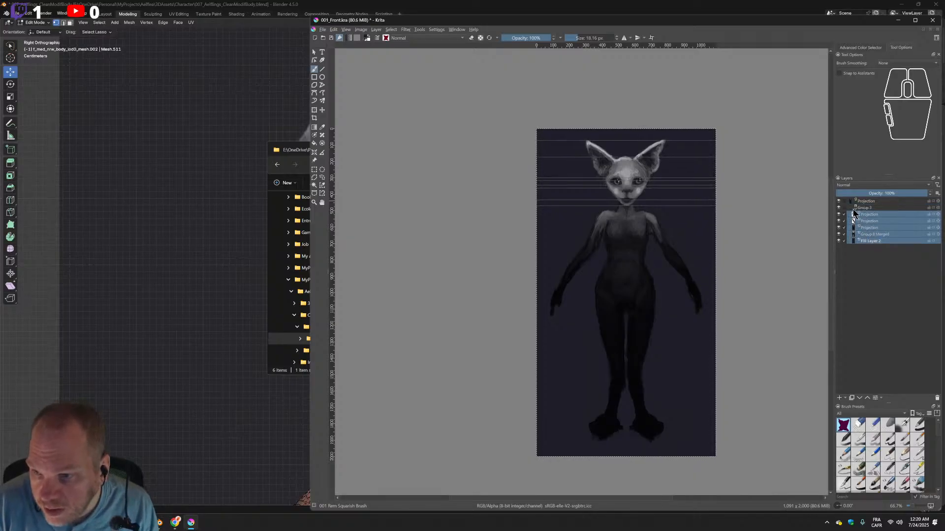
left_click(854, 208)
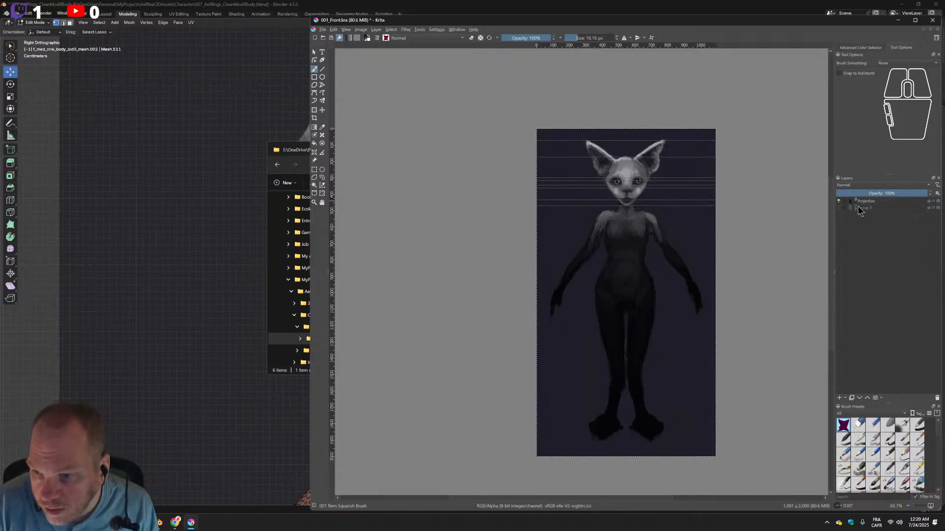
left_click(868, 202)
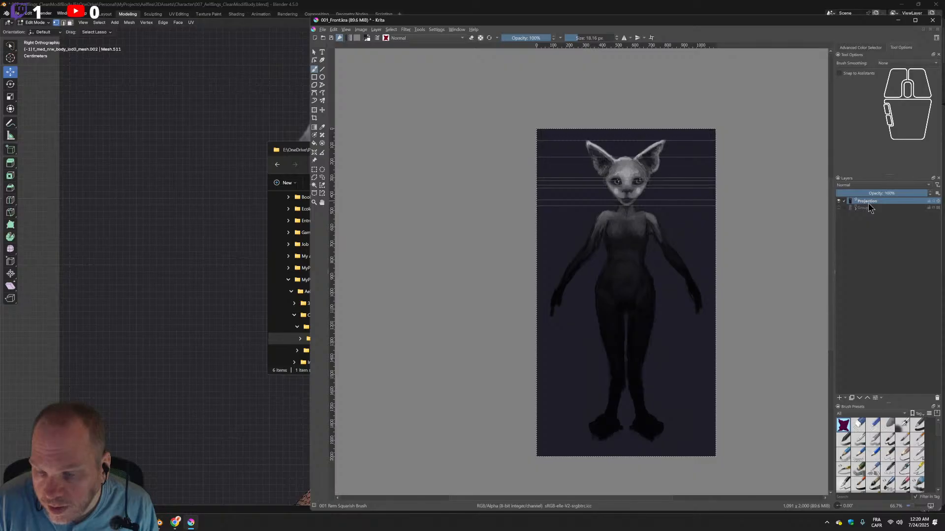
Select the dark background around the character with Contiguous Selection, try inverting the selection, and reselect the background.
left_click(315, 186)
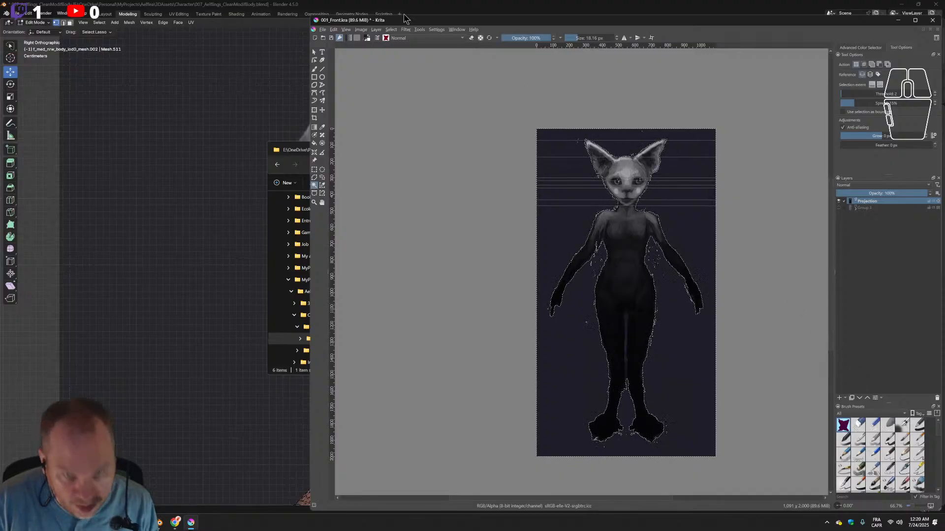
left_click(390, 29)
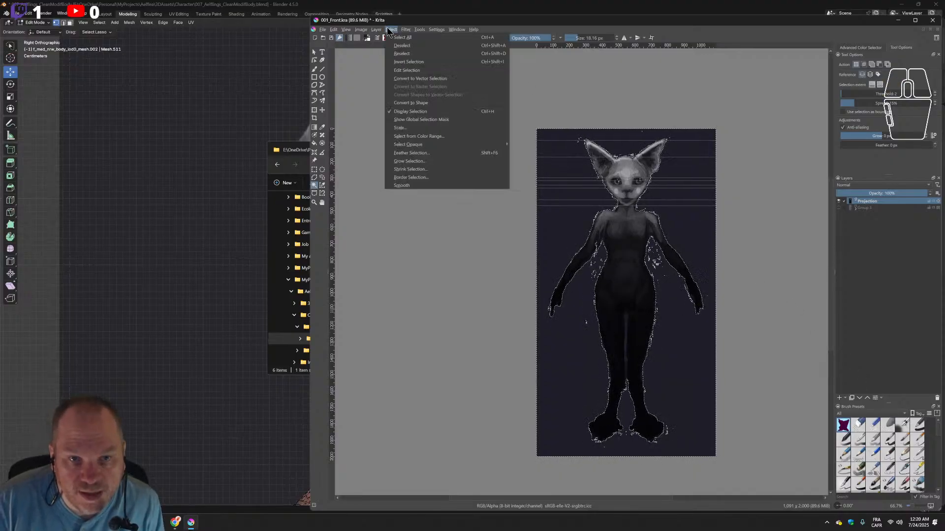
left_click(418, 63)
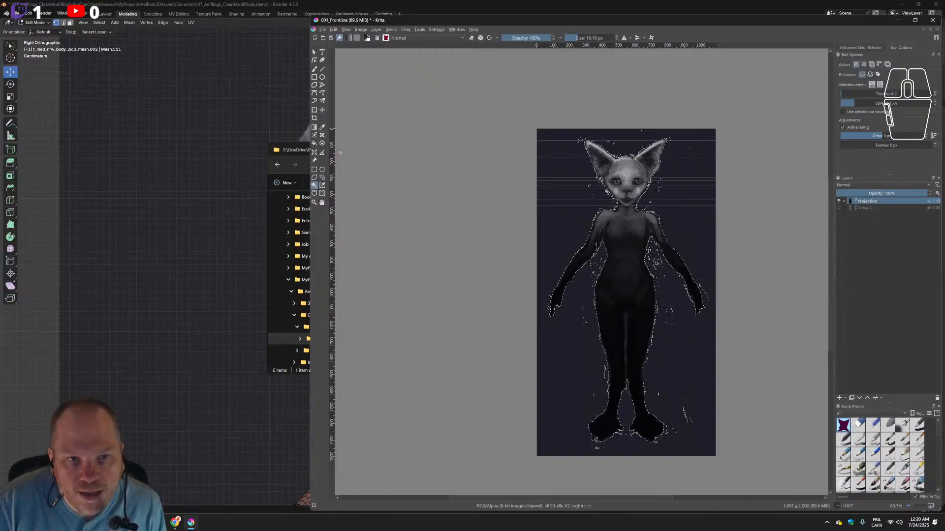
left_click(423, 244)
left_click(760, 198)
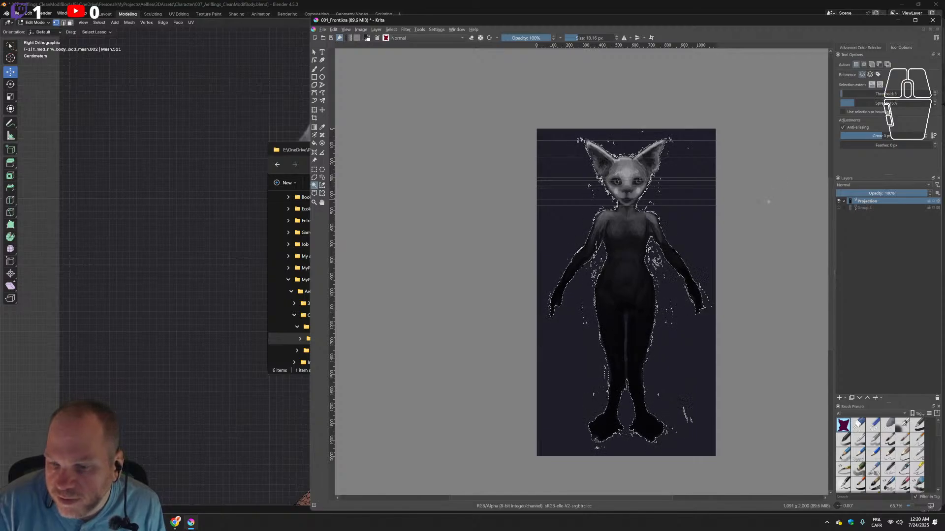
left_click(687, 227)
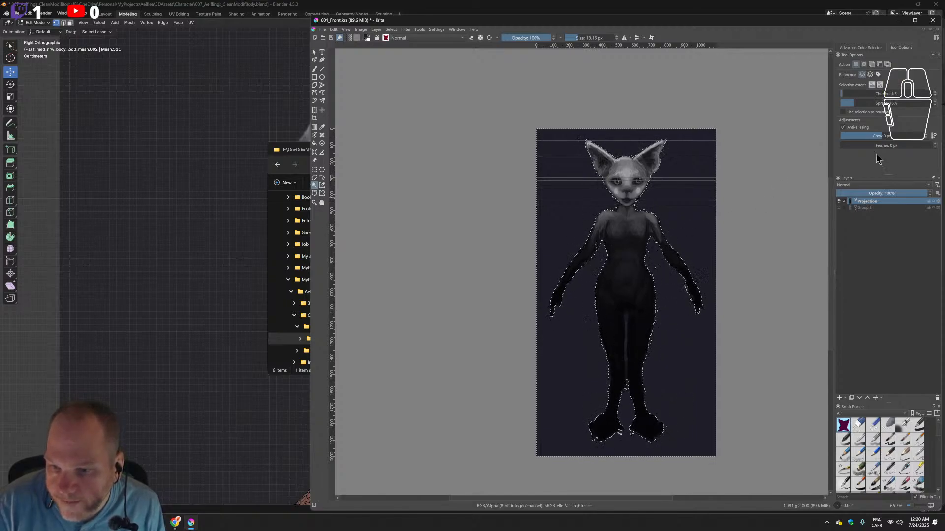
Tune the contiguous selection threshold by reselecting the background at higher values, and settle on a threshold of 5.
left_click(934, 91)
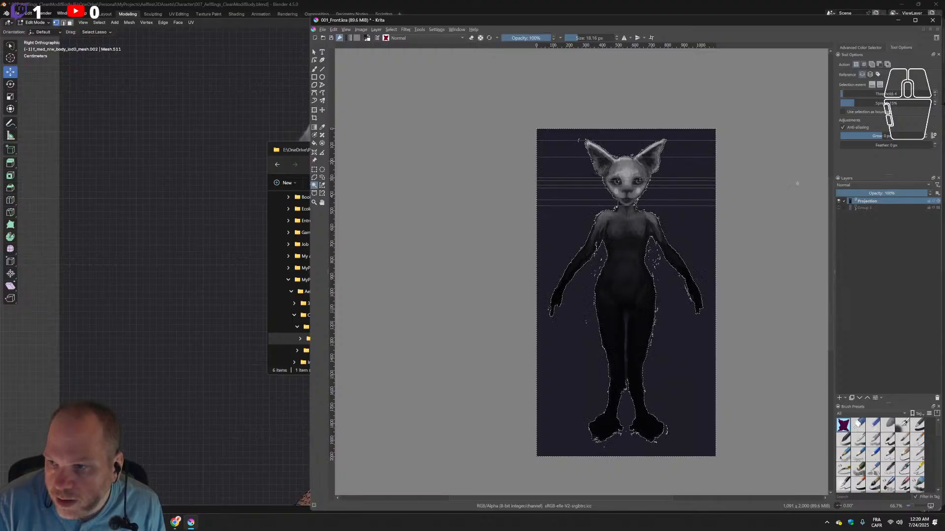
left_click(694, 226)
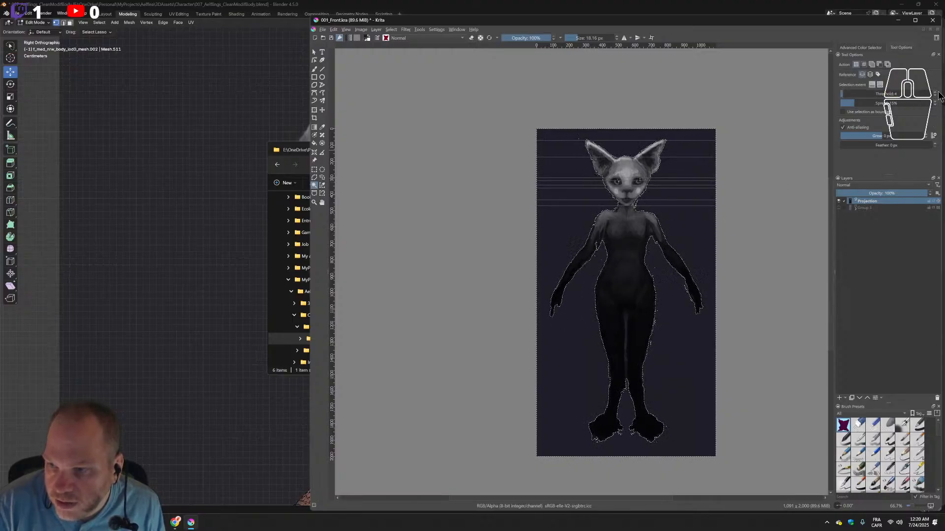
left_click(690, 231)
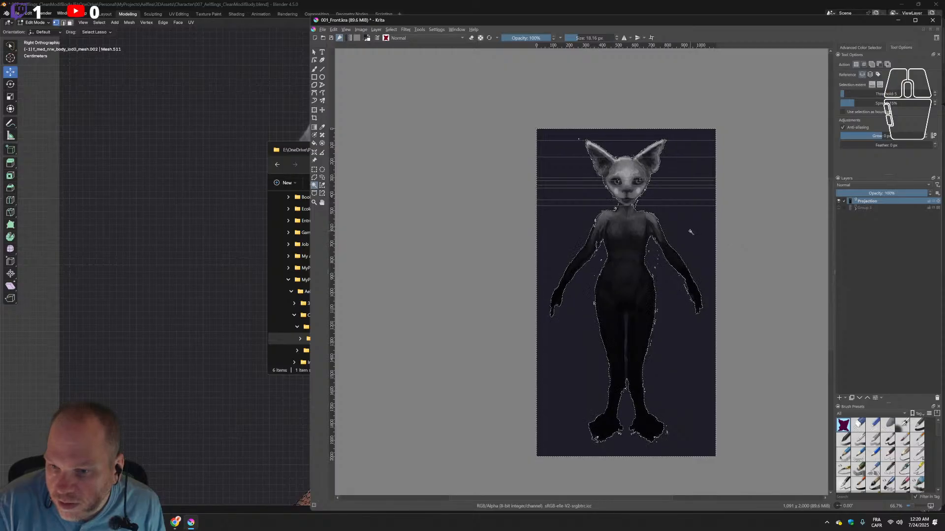
left_click(936, 93)
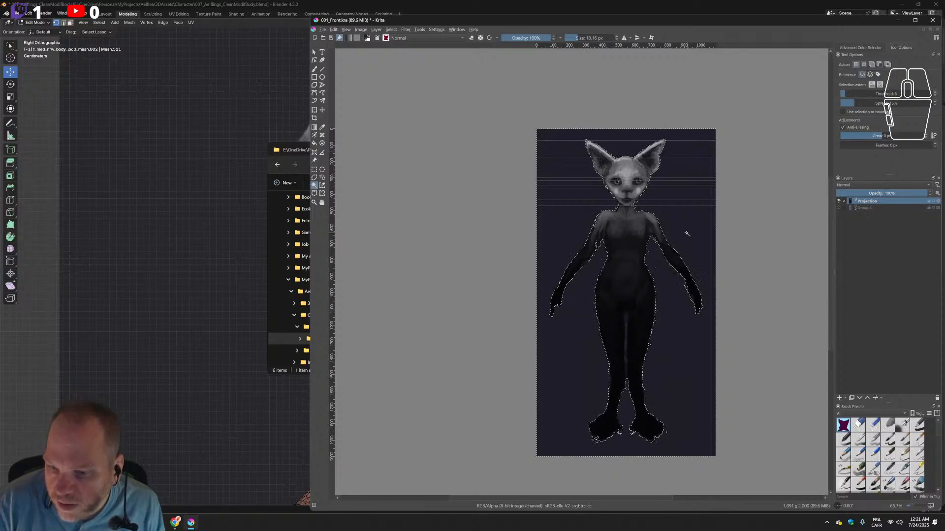
double_click(935, 92)
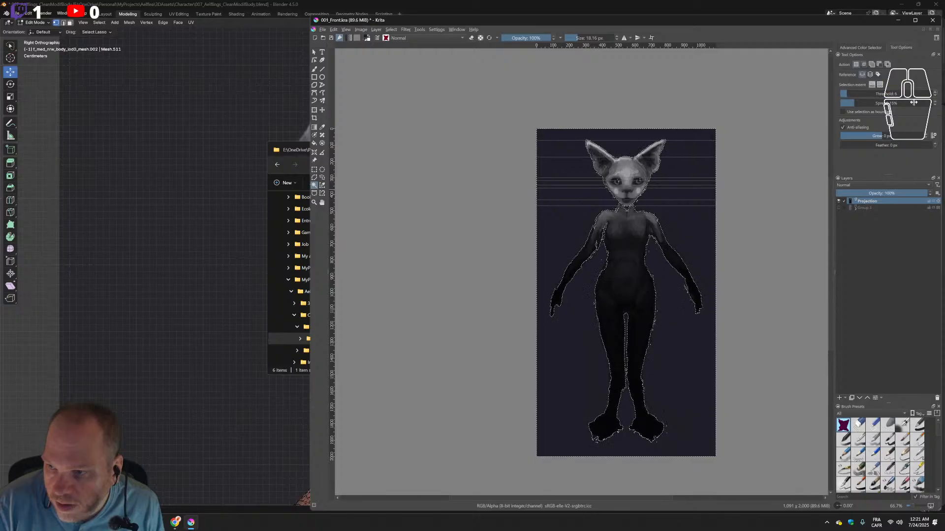
left_click(695, 227)
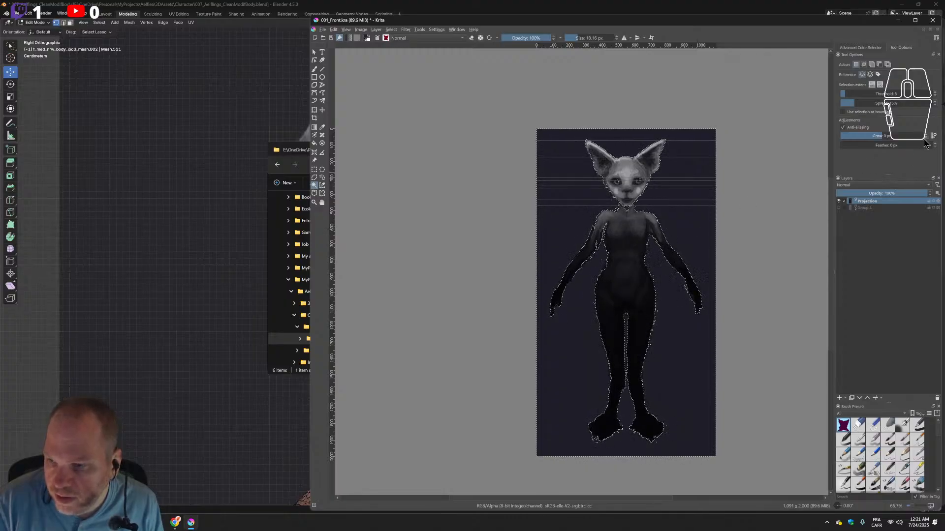
left_click(934, 96)
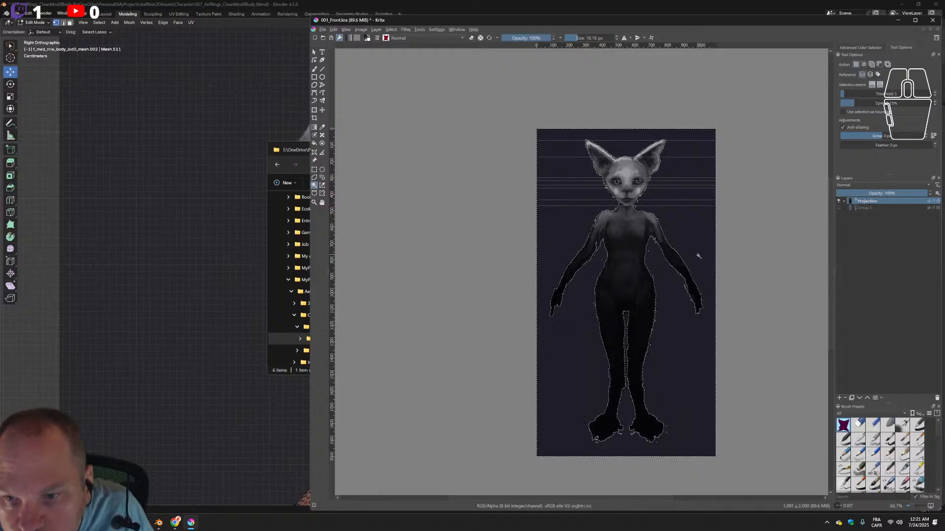
Add elliptical areas to the background selection between the torso and both arms to absorb the stray specks.
scroll(626, 274, "up", 3)
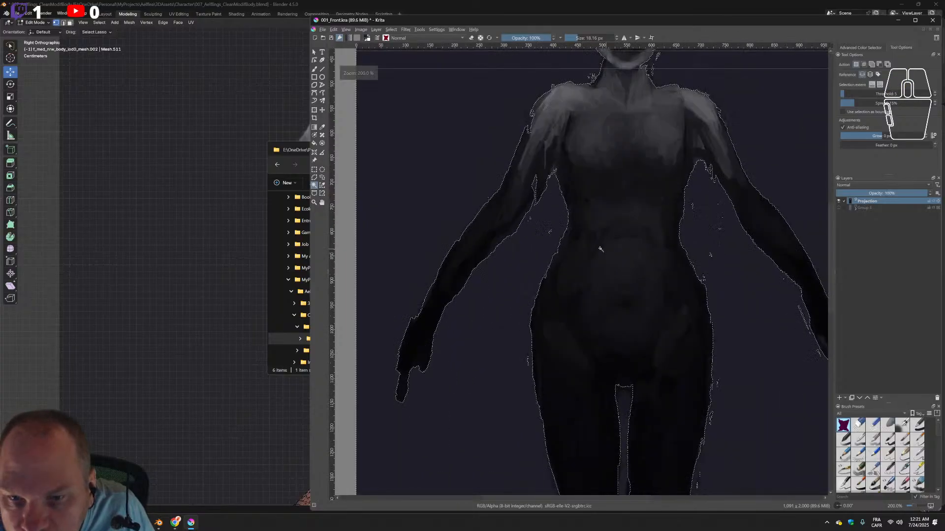
left_click(322, 169)
mouse_move(539, 217)
left_mouse_down()
mouse_move(548, 236)
mouse_move(522, 218)
mouse_move(533, 208)
left_mouse_up()
left_click_drag(526, 172, 537, 209)
mouse_move(531, 112)
left_mouse_down()
mouse_move(539, 156)
mouse_move(526, 118)
mouse_move(539, 109)
mouse_move(531, 109)
left_mouse_up()
left_click_drag(578, 66, 596, 80)
key("ctrl+z")
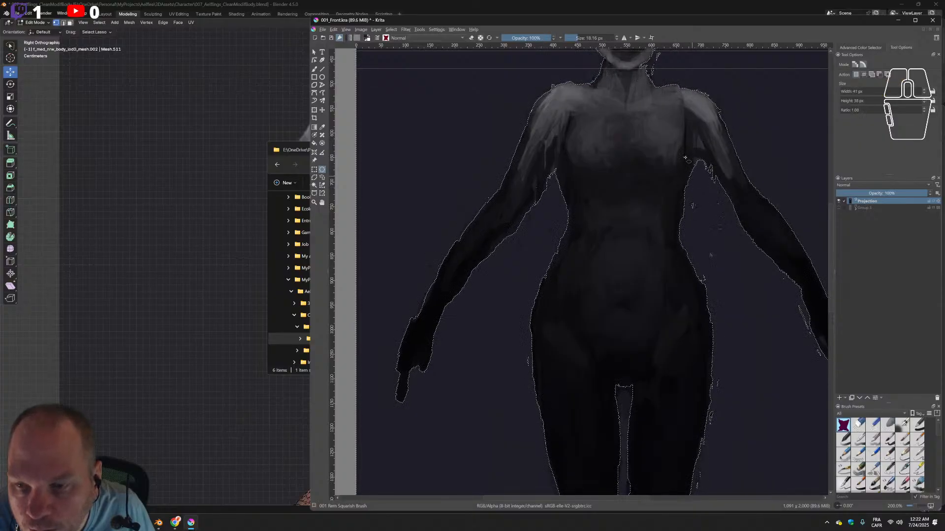
left_click_drag(696, 215, 717, 172)
Invert the selection to the figure and subtract the stray specks between the waist and both arms with ellipses.
left_click(392, 30)
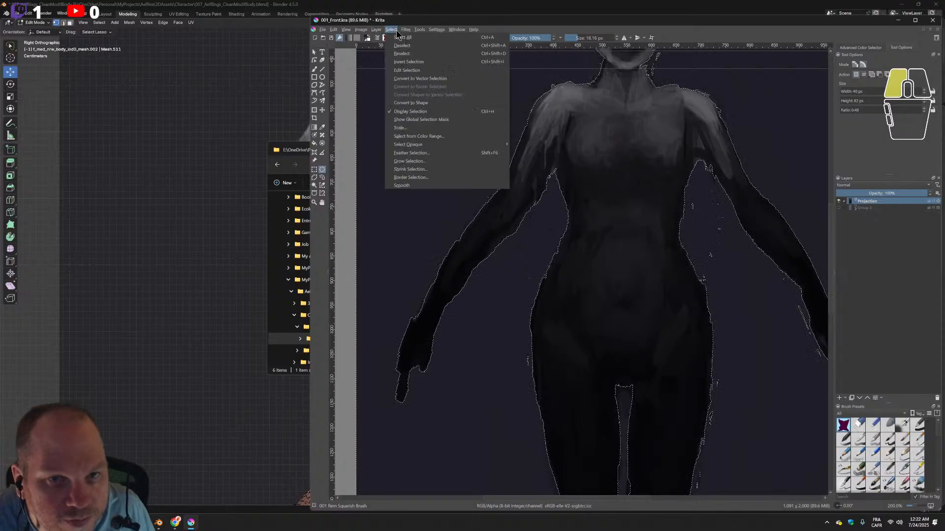
left_click(408, 62)
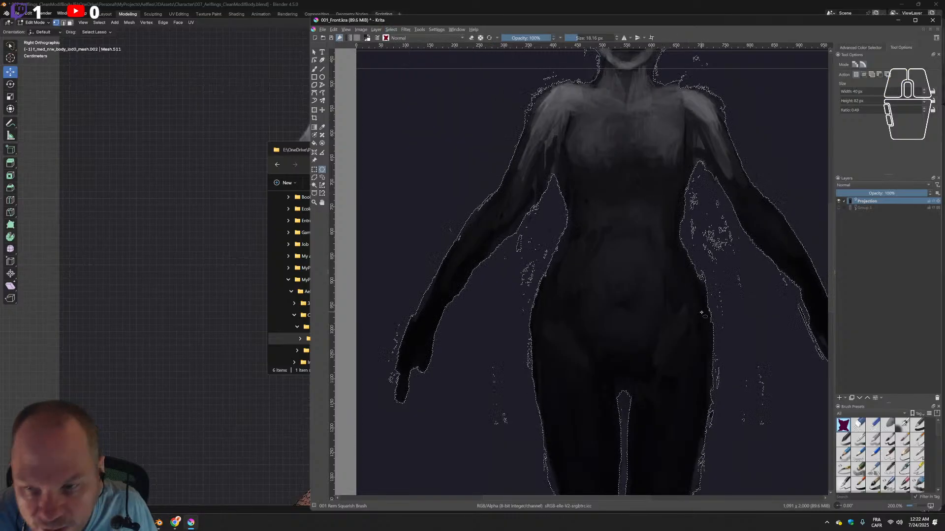
scroll(708, 316, "down", 2)
scroll(712, 317, "up", 3)
scroll(715, 241, "down", 2)
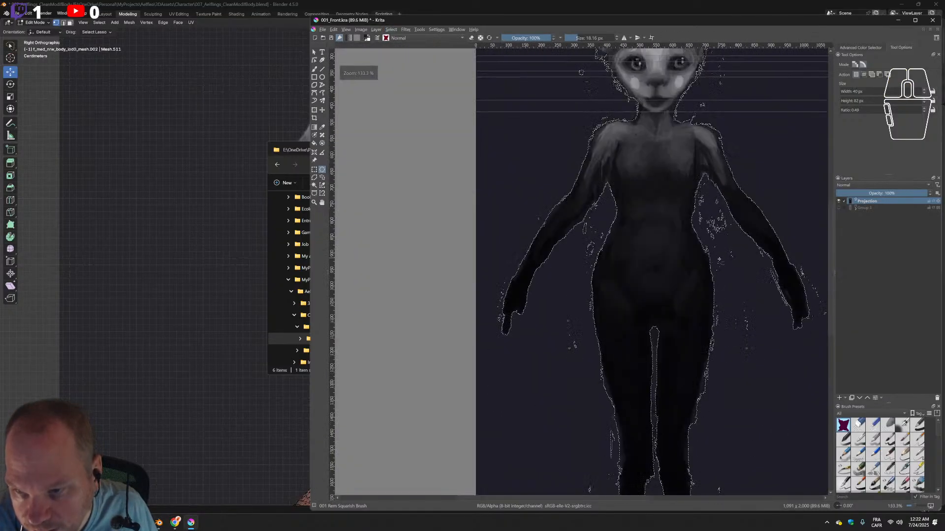
mouse_move(719, 259)
left_mouse_down()
mouse_move(711, 224)
mouse_move(729, 247)
left_mouse_up()
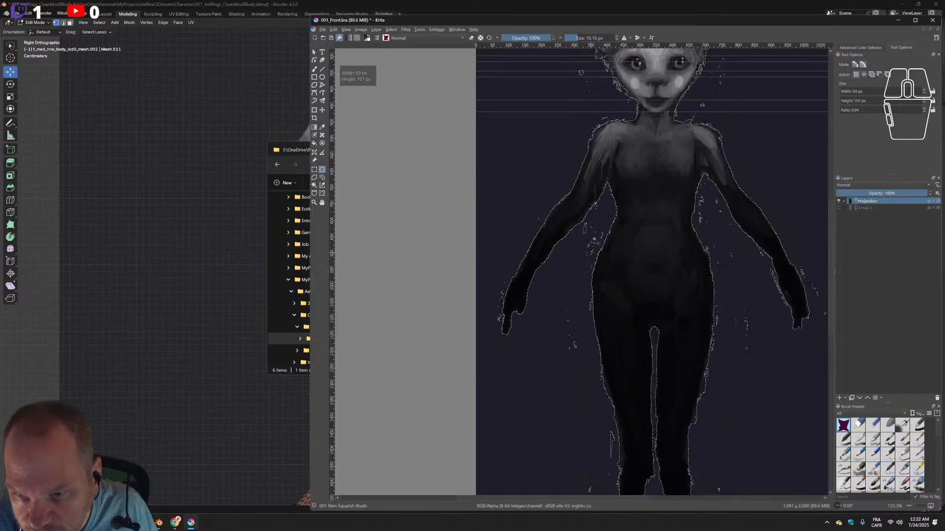
left_click_drag(590, 252, 607, 216, "alt")
left_click_drag(565, 272, 573, 264, "alt")
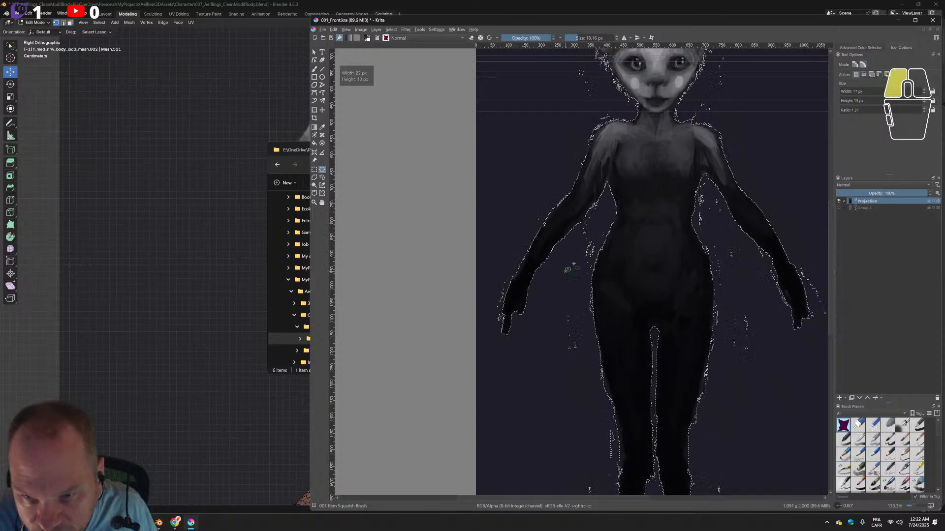
left_click_drag(596, 229, 582, 219, "alt")
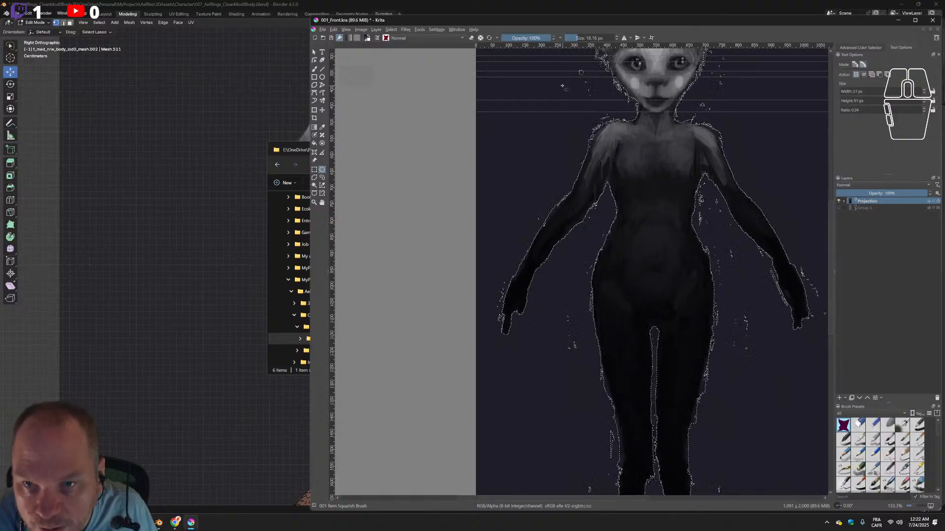
Subtract elliptical areas over the stray specks outside the figure along the image's left side, beside the head, arm and thigh.
left_click_drag(563, 62, 614, 122, "alt")
left_click_drag(507, 193, 543, 225, "alt")
left_click_drag(558, 306, 582, 388, "alt")
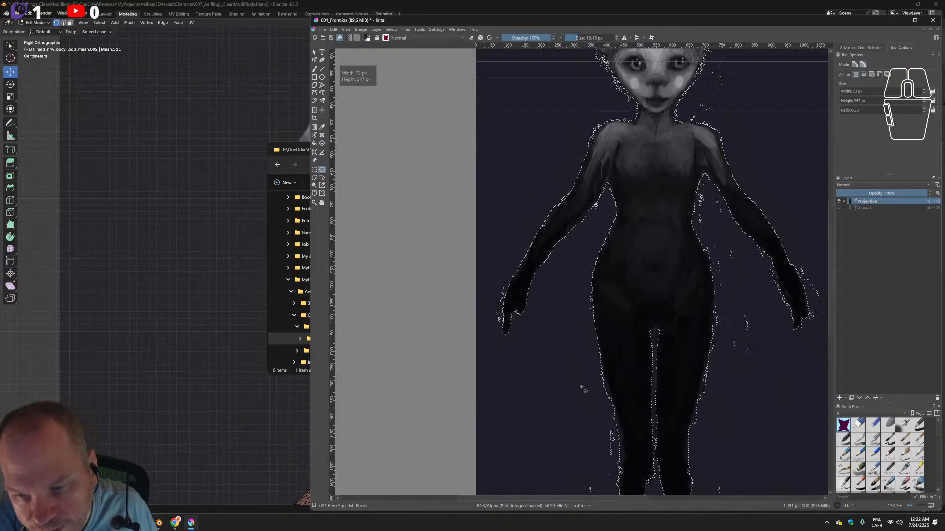
Subtract the stray specks beside the thigh, hip and waist on the image's right side with elliptical areas.
left_click_drag(793, 224, 729, 389, "alt")
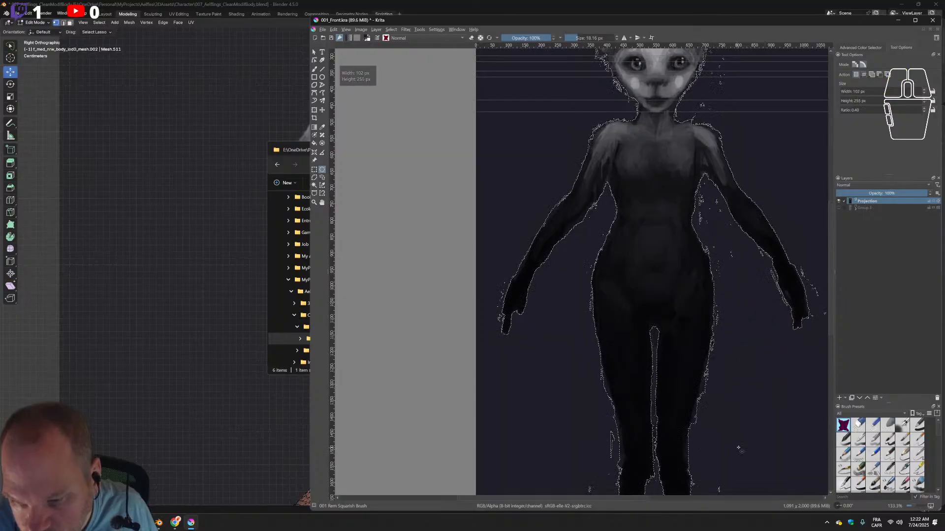
left_click_drag(738, 448, 698, 360, "alt")
middle_click_drag(745, 305, 650, 385)
left_click_drag(640, 357, 621, 394, "alt")
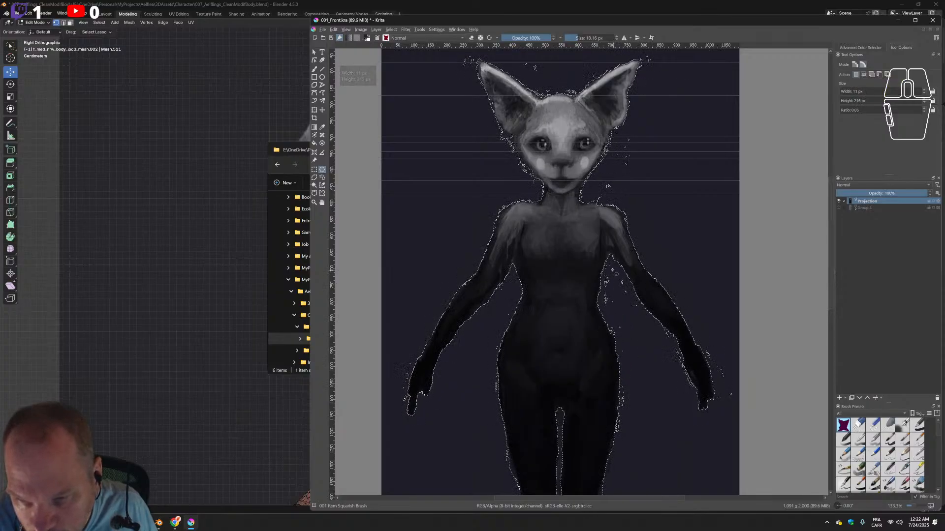
left_click_drag(613, 270, 627, 312, "alt")
Subtract elliptical areas over the stray specks around the neck, jaw, ears and top of the head.
left_click_drag(650, 130, 594, 201, "alt")
middle_click_drag(660, 163, 663, 267)
left_click_drag(646, 127, 670, 194, "alt")
left_click_drag(678, 234, 642, 181, "alt")
left_click_drag(516, 155, 567, 184, "alt")
left_click_drag(417, 143, 472, 170, "alt")
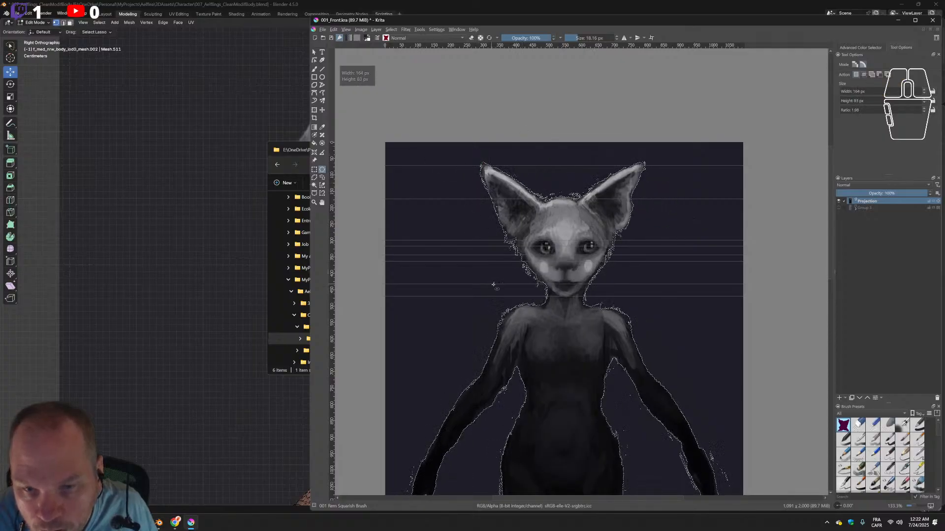
left_click_drag(503, 286, 541, 282, "alt")
middle_click_drag(670, 336, 632, 251)
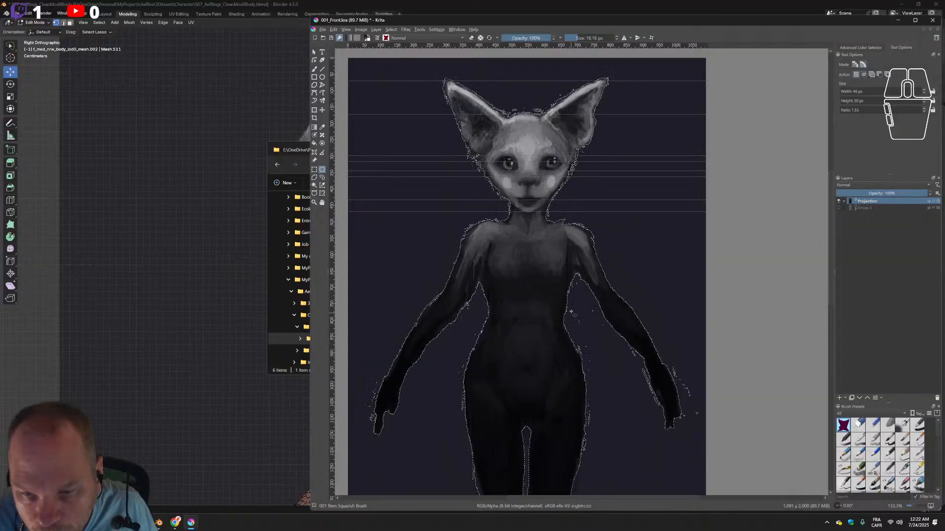
Subtract elliptical areas over the stray specks beside the hip and around the hand on the image's right side.
left_click_drag(570, 308, 576, 406, "alt")
left_click_drag(669, 361, 677, 373, "alt")
middle_click_drag(693, 386, 643, 335)
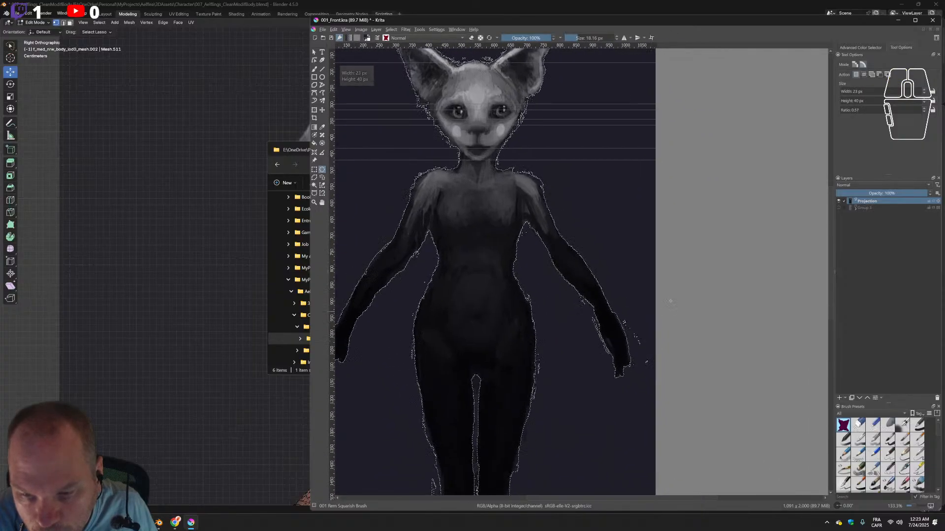
left_click_drag(669, 296, 590, 297, "alt")
left_click_drag(582, 358, 598, 315, "alt")
Subtract the stray specks beside the thigh on the image's right side and along the outer edge of the hand on the left.
middle_click_drag(568, 389, 608, 362)
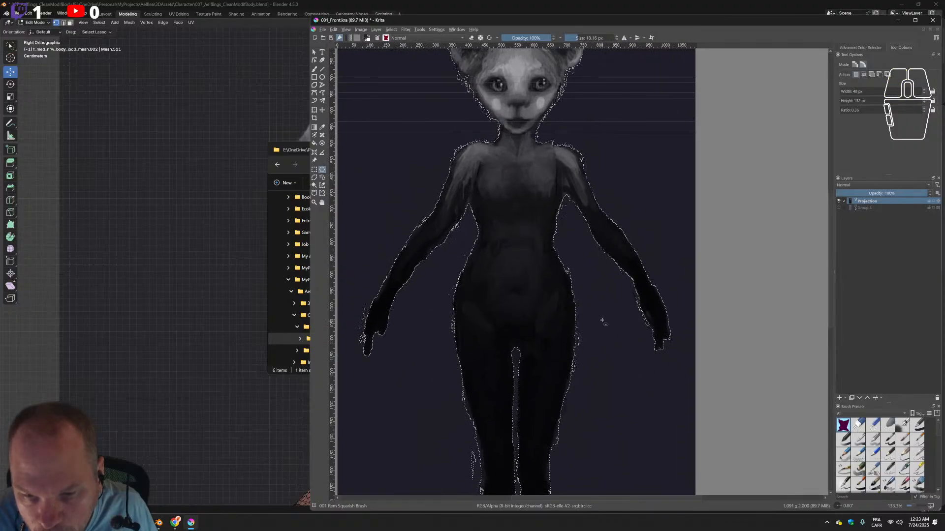
left_click_drag(602, 320, 578, 385, "alt")
left_click_drag(593, 353, 572, 389, "alt")
middle_click_drag(402, 360, 473, 339)
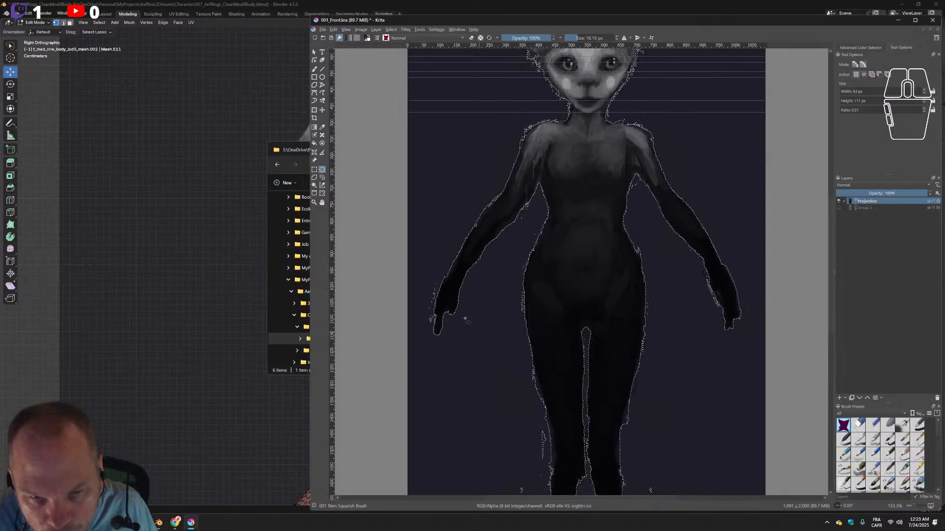
left_click_drag(417, 275, 437, 311, "alt")
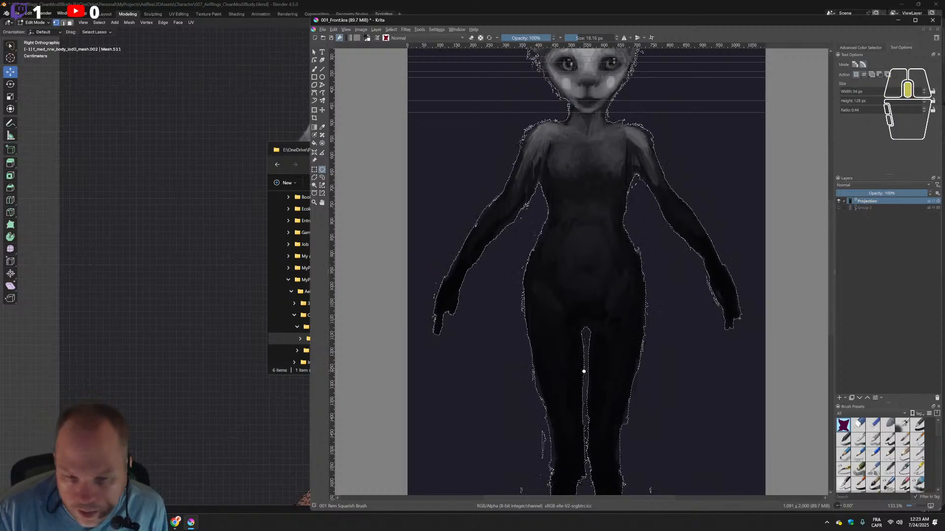
Subtract elliptical areas over the specks beside the calf and outside the wrist on the image's left side.
middle_click_drag(571, 369, 552, 256)
left_click_drag(464, 301, 535, 395, "alt")
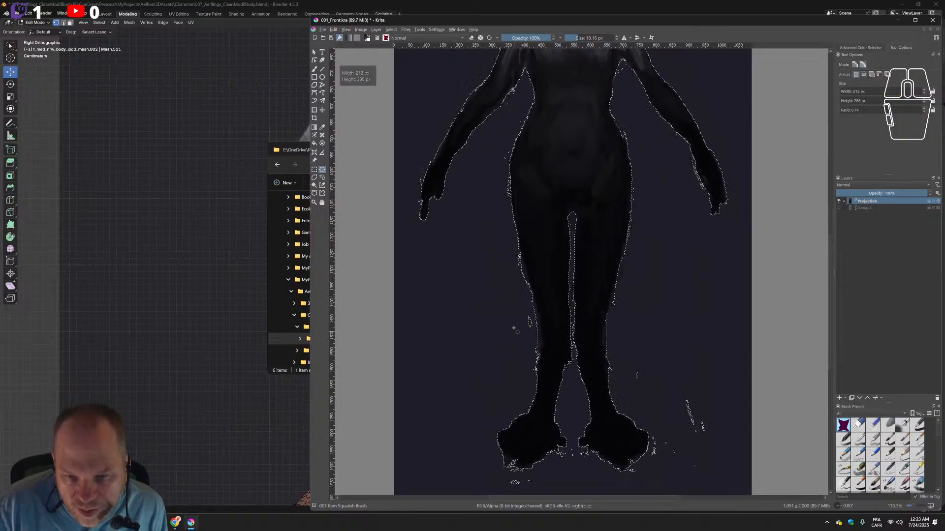
left_click_drag(508, 306, 533, 347, "alt")
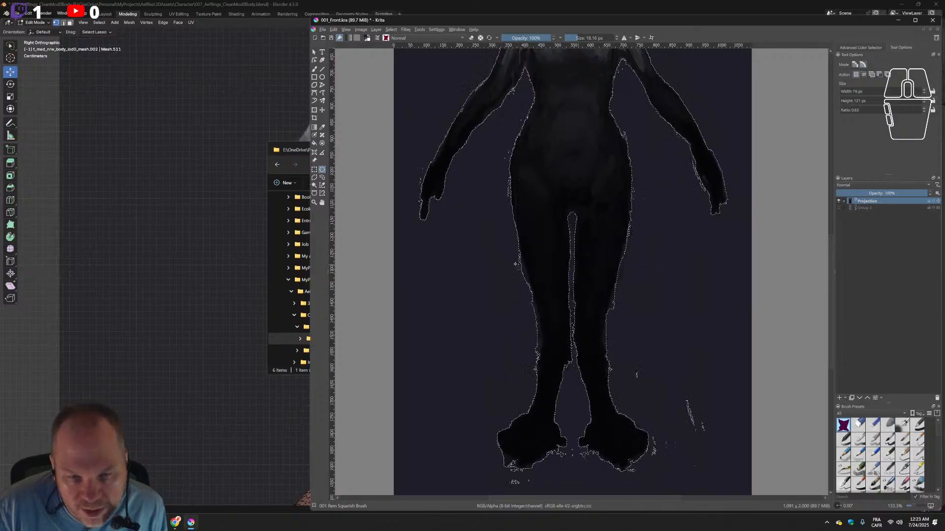
middle_click_drag(469, 212, 509, 273)
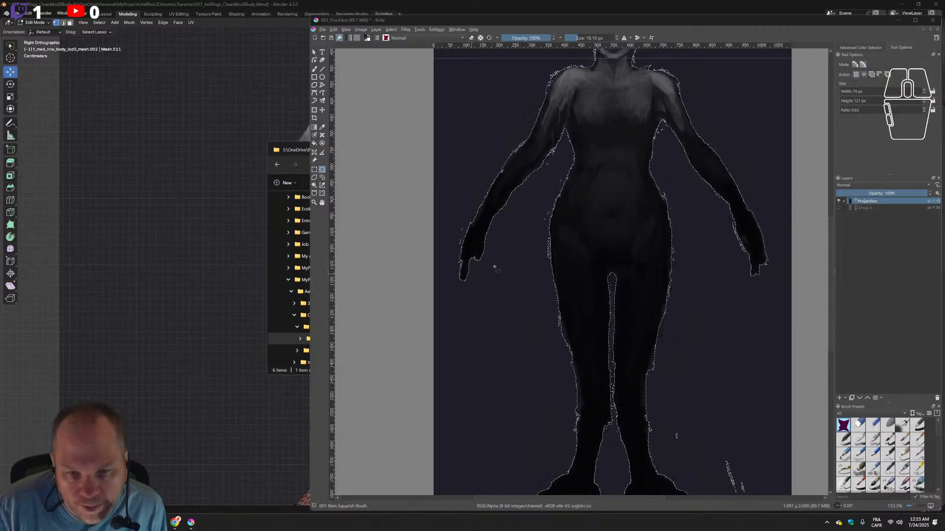
mouse_move(447, 216)
left_mouse_down()
mouse_move(463, 252)
mouse_move(460, 281)
left_mouse_up()
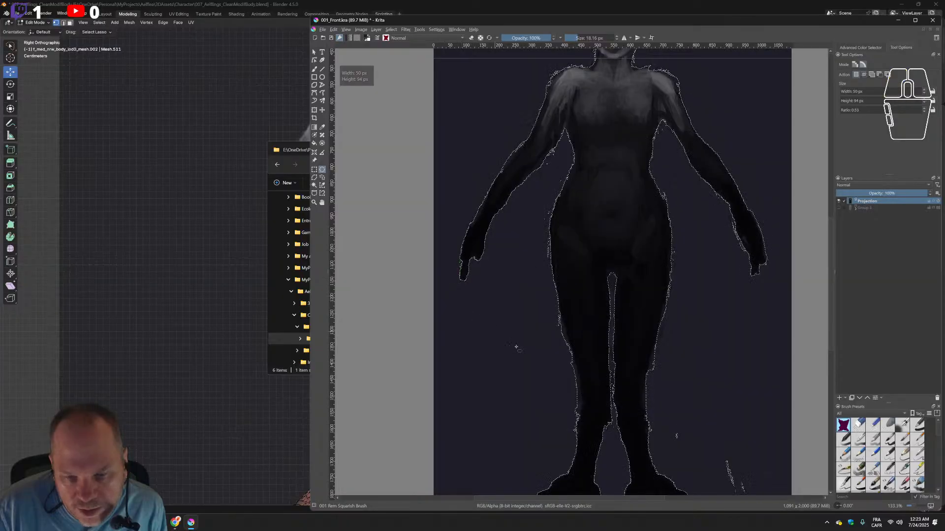
Subtract the stray specks beside the calf on the image's right side, between the feet and beneath both feet.
middle_click_drag(764, 437, 713, 356)
left_click_drag(655, 321, 613, 372)
left_click_drag(714, 364, 664, 445, "alt")
left_click_drag(707, 405, 625, 458, "alt")
left_click_drag(612, 445, 617, 442)
left_click_drag(543, 457, 578, 426, "alt")
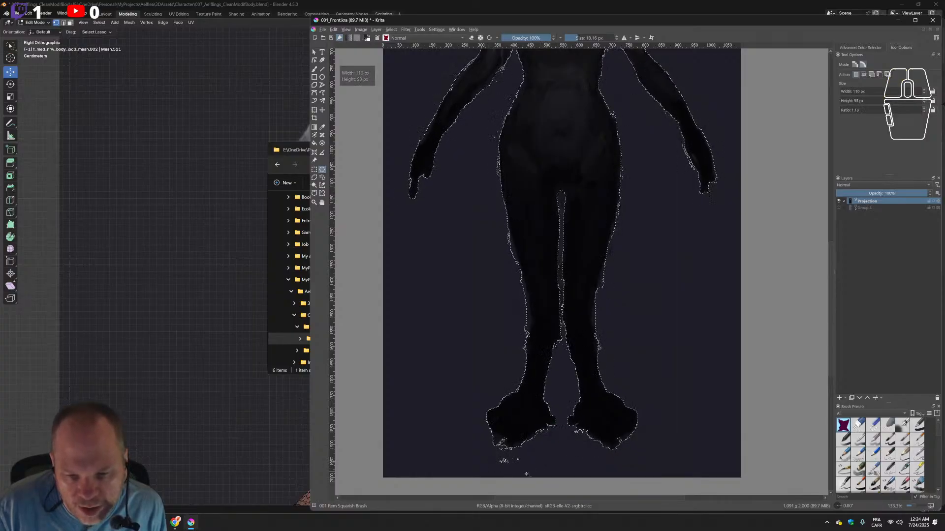
left_click_drag(540, 473, 465, 453, "alt")
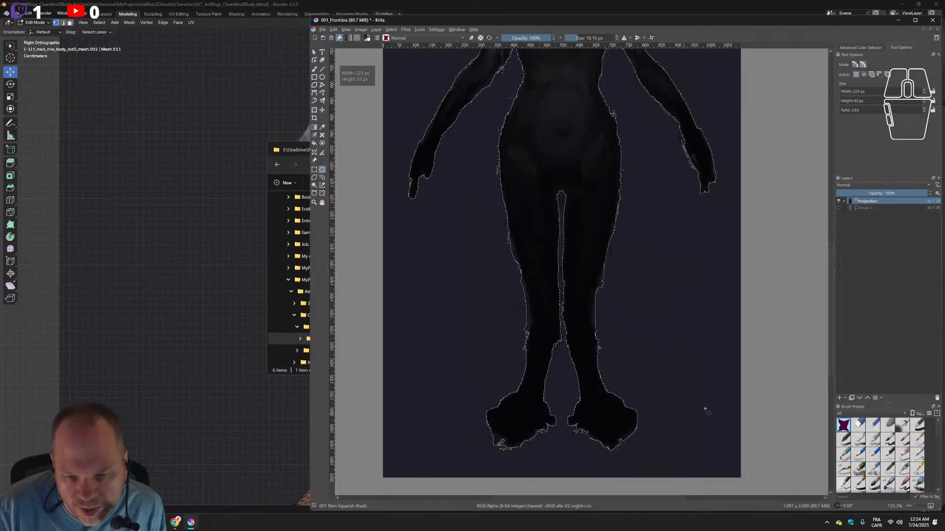
Trim the selection with ellipses along the outer edges of both lower legs and in the gap between them.
middle_click_drag(662, 310, 609, 442)
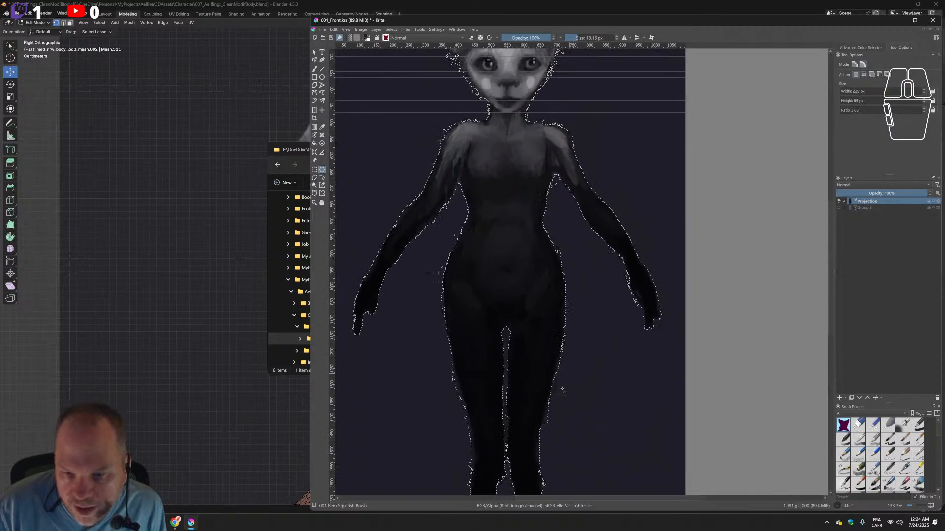
left_click_drag(565, 451, 542, 405)
middle_click_drag(607, 444, 625, 339)
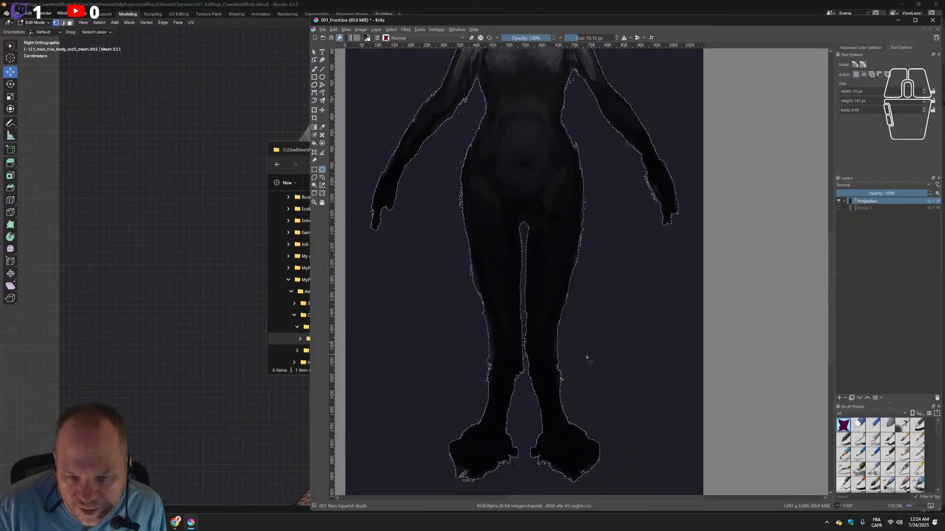
left_click_drag(575, 358, 527, 363)
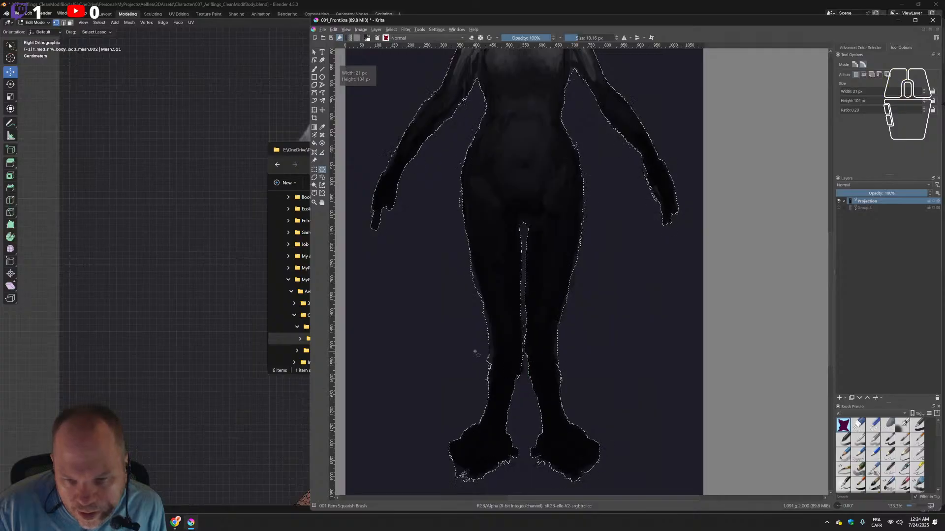
left_click_drag(467, 389, 491, 337)
Subtract elliptical areas along the hips and upper thighs on both sides of the figure to smooth the selection edge.
scroll(622, 367, "up", 4)
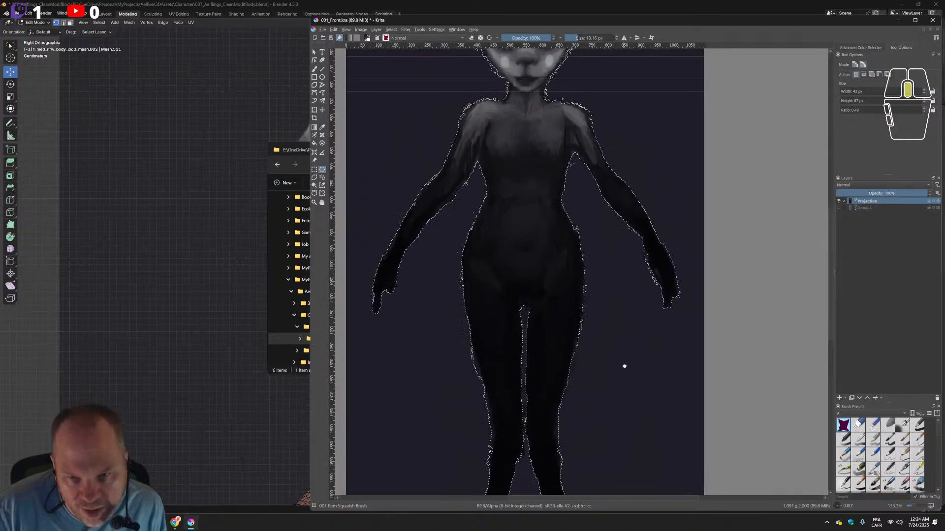
left_click_drag(614, 274, 586, 329)
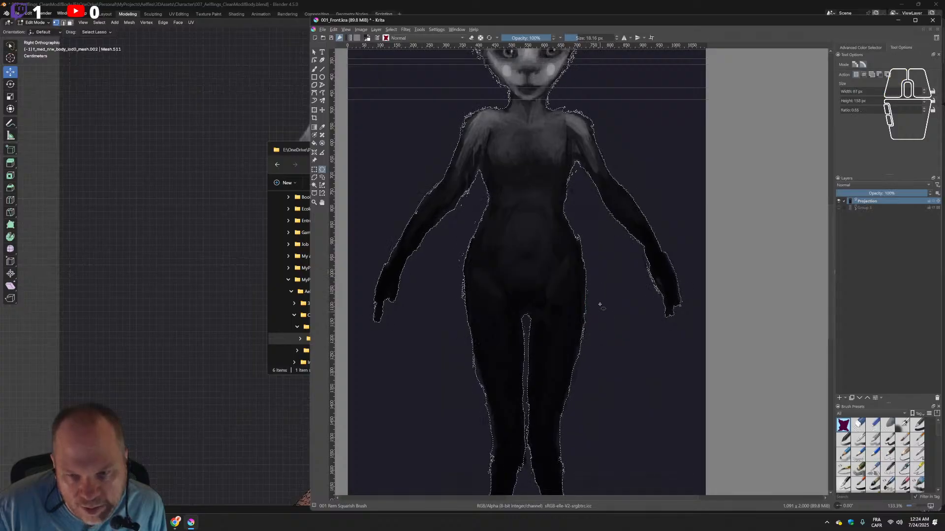
scroll(605, 325, "up", 3)
scroll(609, 341, "up", 1)
left_click_drag(599, 298, 583, 328)
left_click_drag(465, 310, 481, 274)
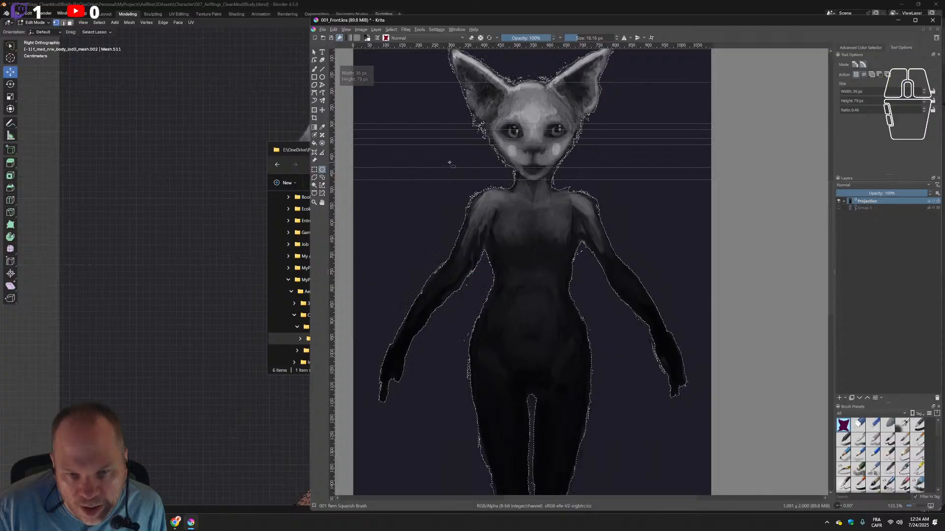
Subtract elliptical areas beside the cheek on the image's right side, above the crown and along the left ear's inner edge.
middle_click_drag(601, 210, 605, 281)
left_click_drag(599, 224, 606, 261)
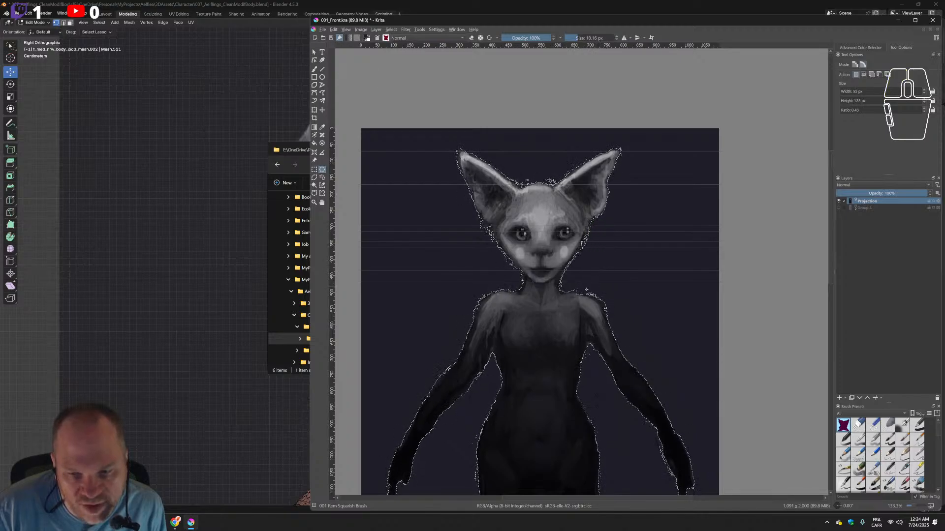
left_click_drag(517, 159, 548, 181)
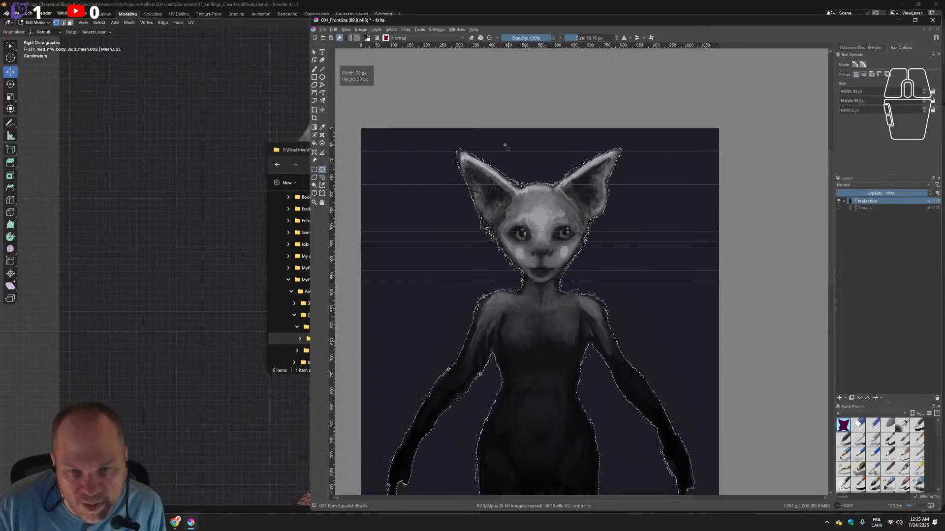
left_click_drag(505, 145, 486, 166)
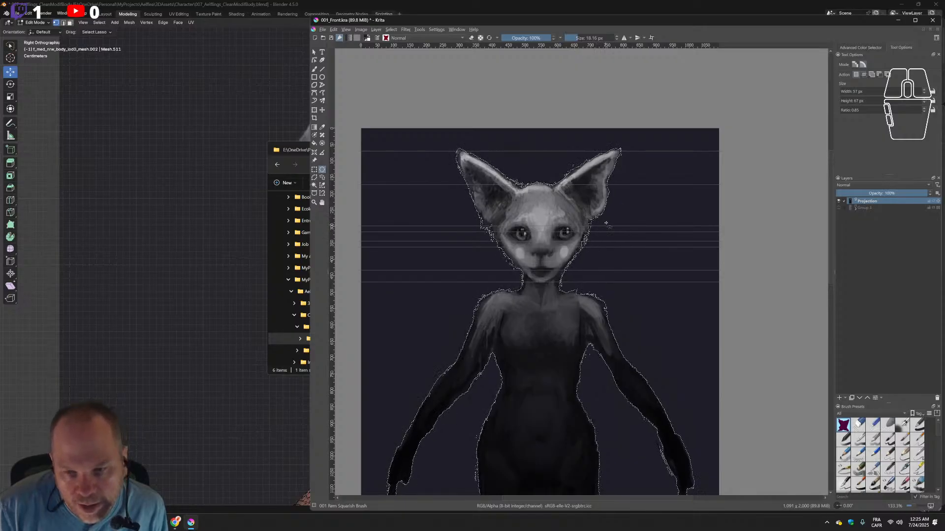
left_click_drag(602, 224, 592, 238)
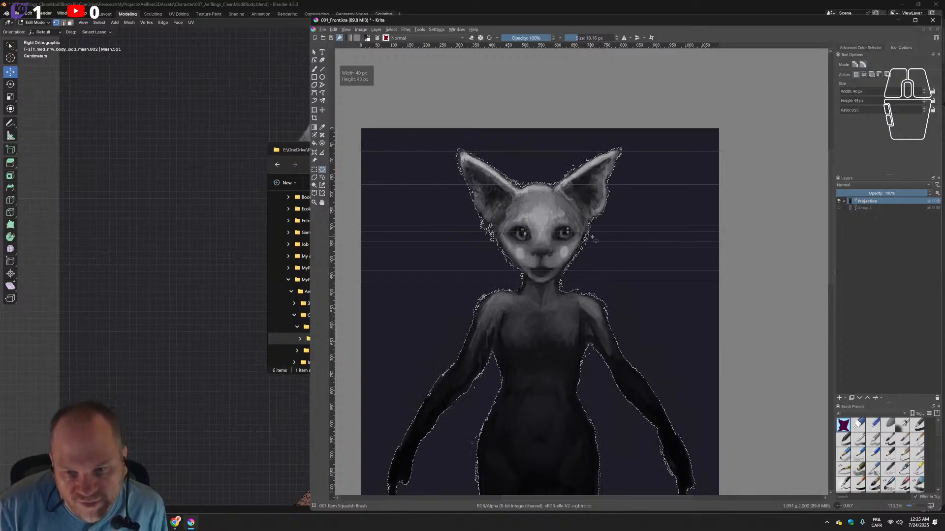
Trim the remaining specks between the ears, at the tip of the image's right ear and below the left ear with ellipses.
left_click_drag(545, 157, 577, 174)
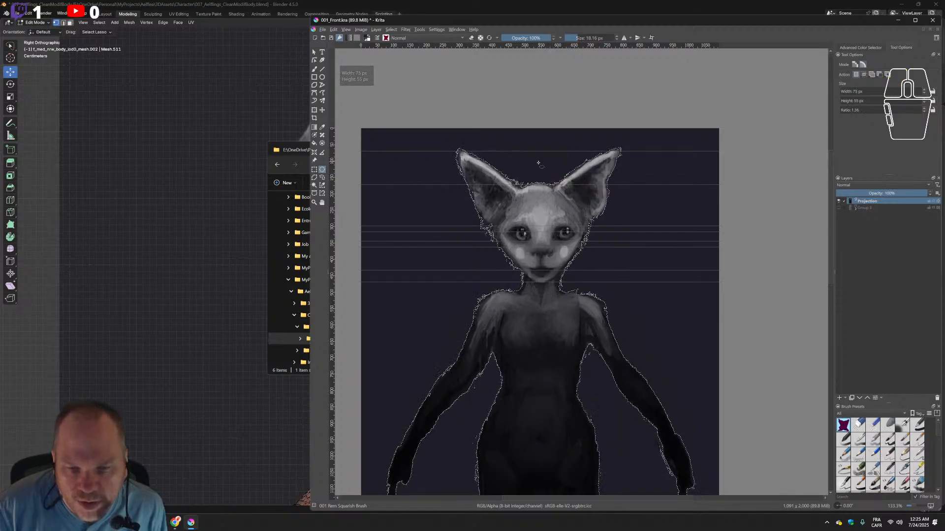
left_click_drag(516, 185, 529, 168)
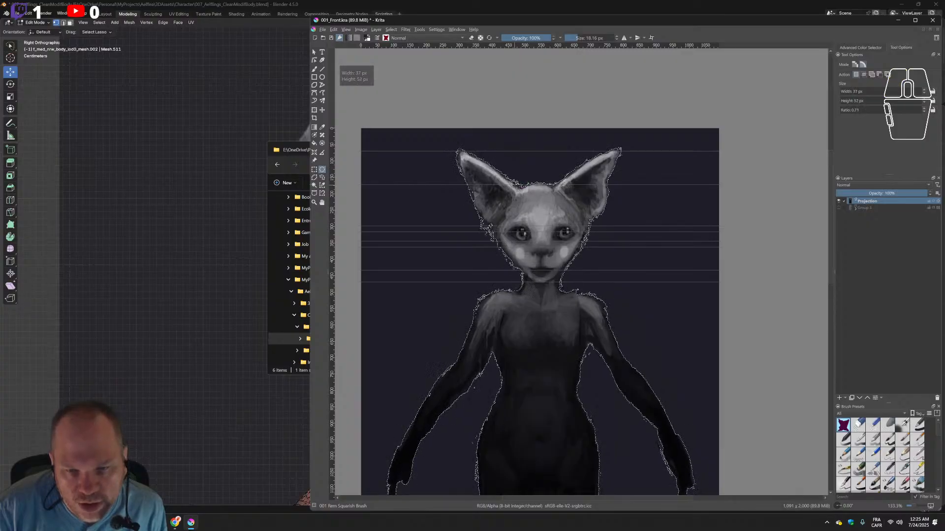
mouse_move(583, 156)
left_mouse_down()
mouse_move(568, 144)
mouse_move(588, 160)
left_mouse_up()
left_click_drag(647, 141, 621, 156)
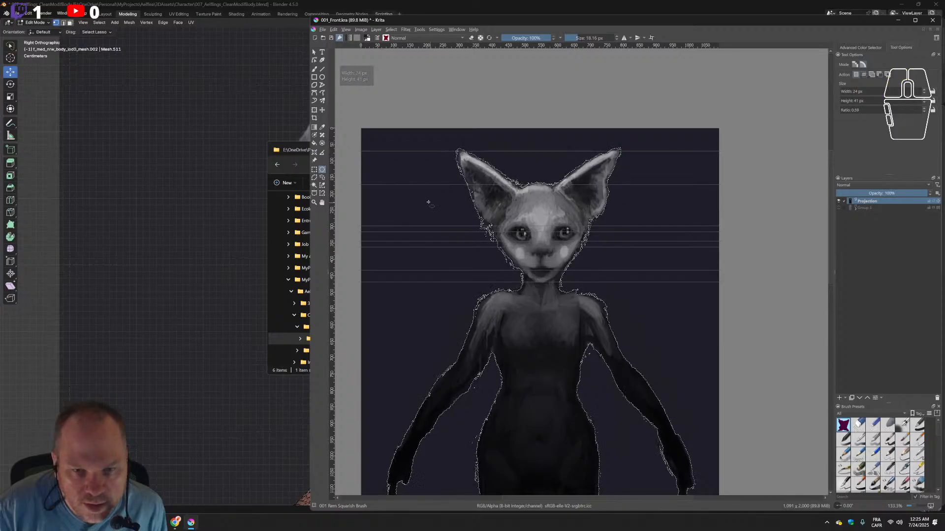
mouse_move(491, 223)
left_mouse_down()
mouse_move(461, 264)
mouse_move(509, 266)
mouse_move(504, 247)
mouse_move(512, 268)
mouse_move(497, 260)
mouse_move(507, 249)
mouse_move(509, 266)
mouse_move(513, 259)
mouse_move(488, 232)
left_mouse_up()
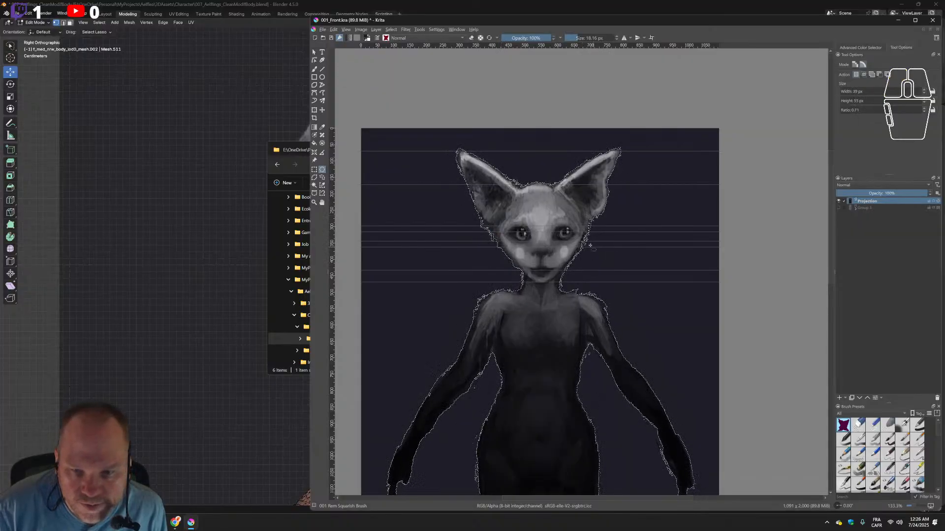
Refine the selection edge with ellipses along the face, both sides of the neck, the right armpit and the left waist.
left_click_drag(548, 201, 590, 258, "shift")
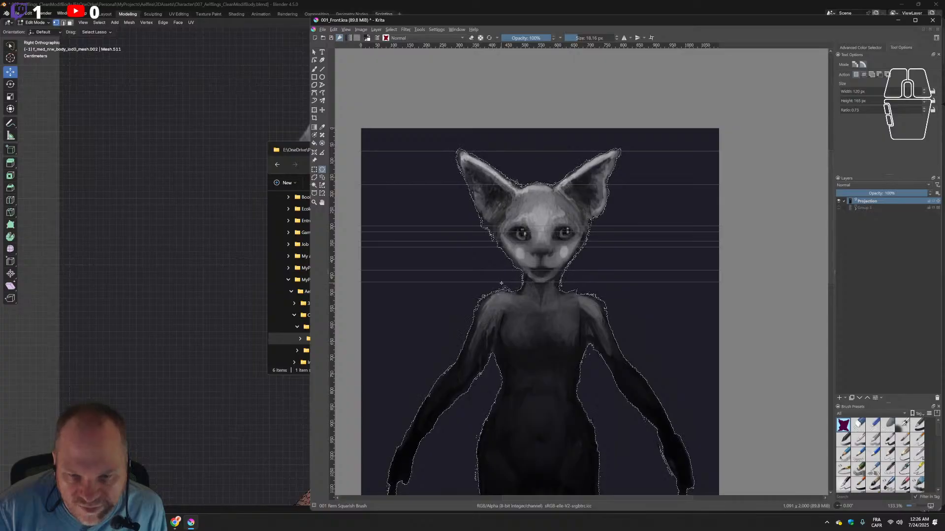
left_click_drag(500, 283, 519, 265, "shift")
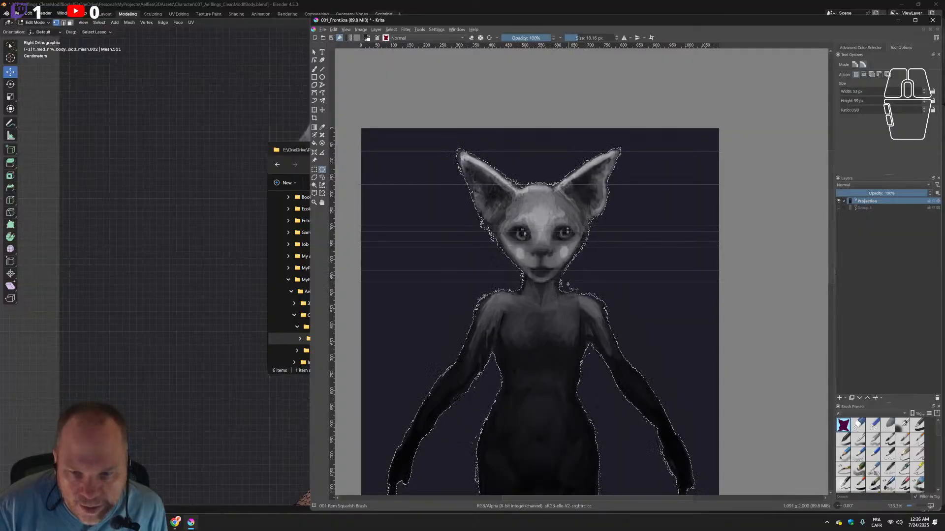
left_click_drag(566, 282, 597, 293, "shift")
left_click_drag(593, 373, 584, 351, "shift")
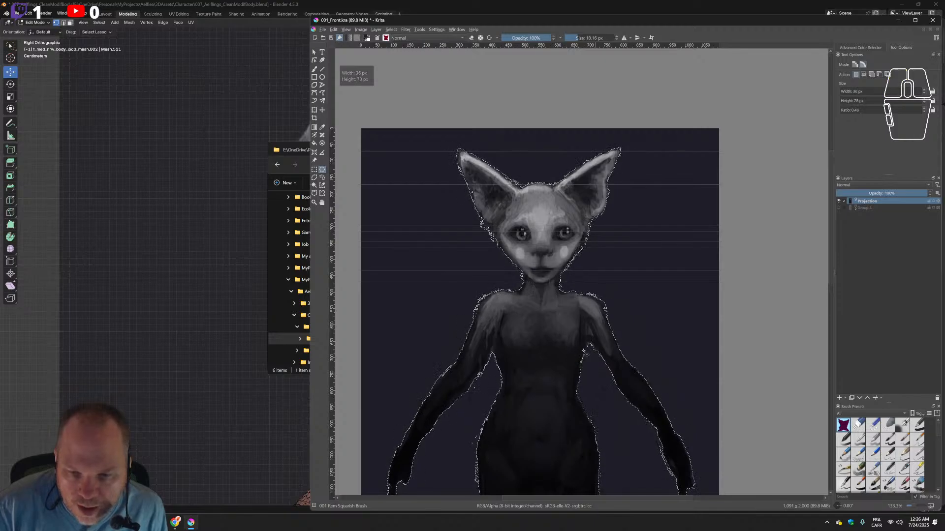
left_click_drag(484, 388, 478, 448, "shift")
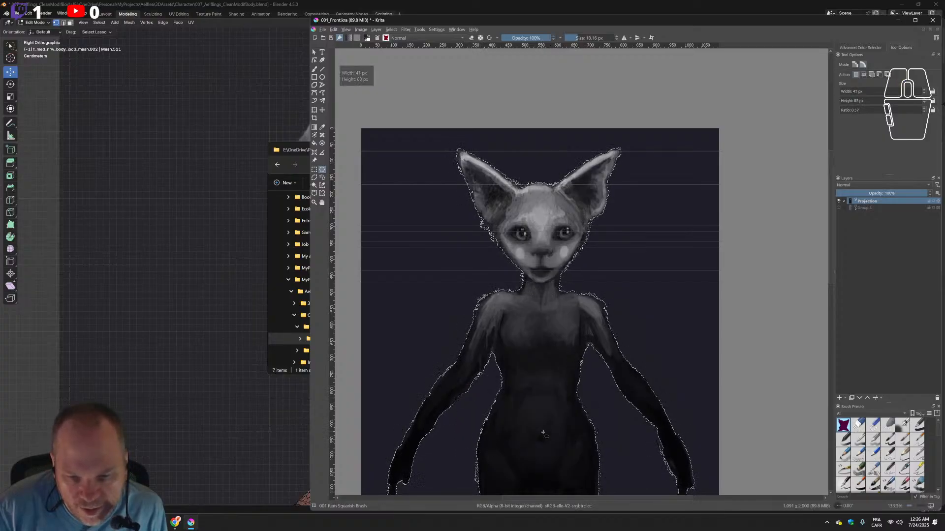
Subtract elliptical areas along the left hip, the right side of the waist and the right upper thigh.
middle_click_drag(542, 432, 549, 327)
left_click_drag(471, 396, 484, 341, "alt")
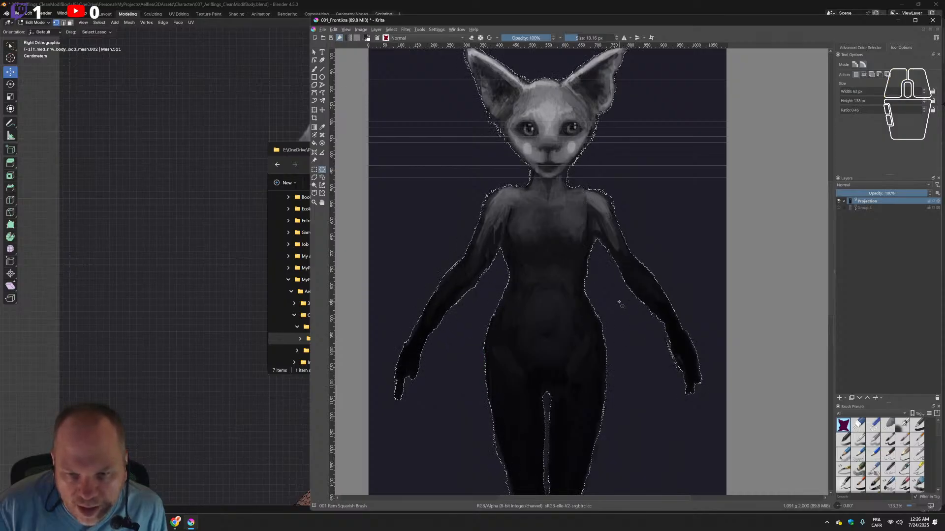
left_click_drag(615, 303, 599, 321, "alt")
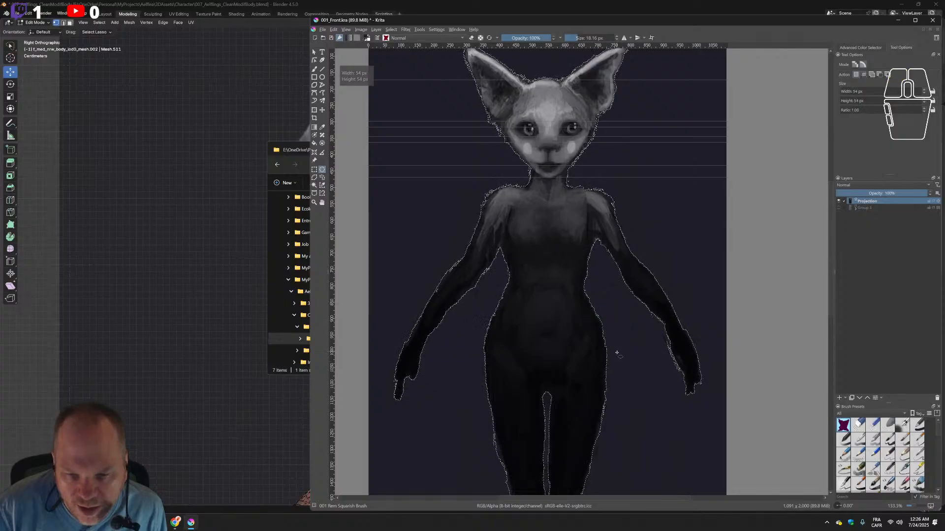
left_click_drag(620, 355, 608, 393, "alt")
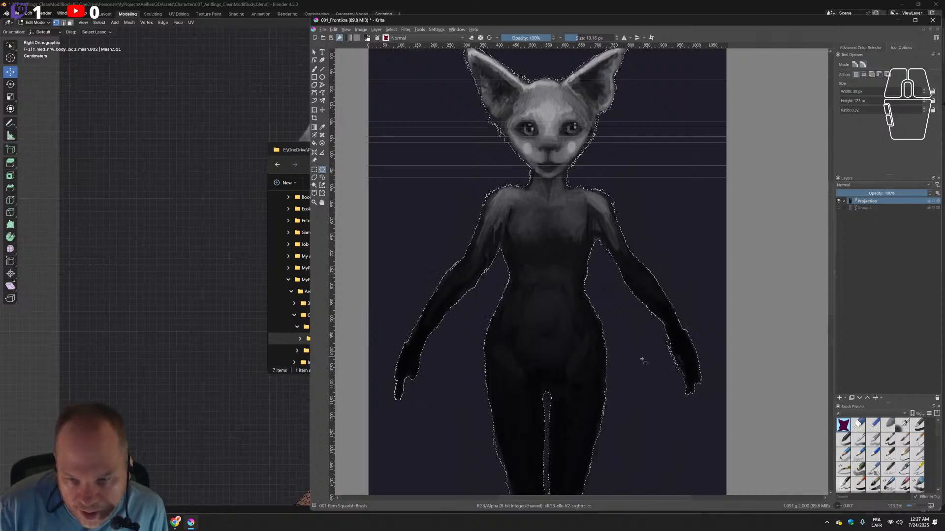
Trim the selection with ellipses in the gap between the waist, hip and inner forearm on the image's right side.
left_click_drag(646, 362, 669, 336)
left_click_drag(662, 384, 670, 339)
left_click_drag(612, 304, 605, 336)
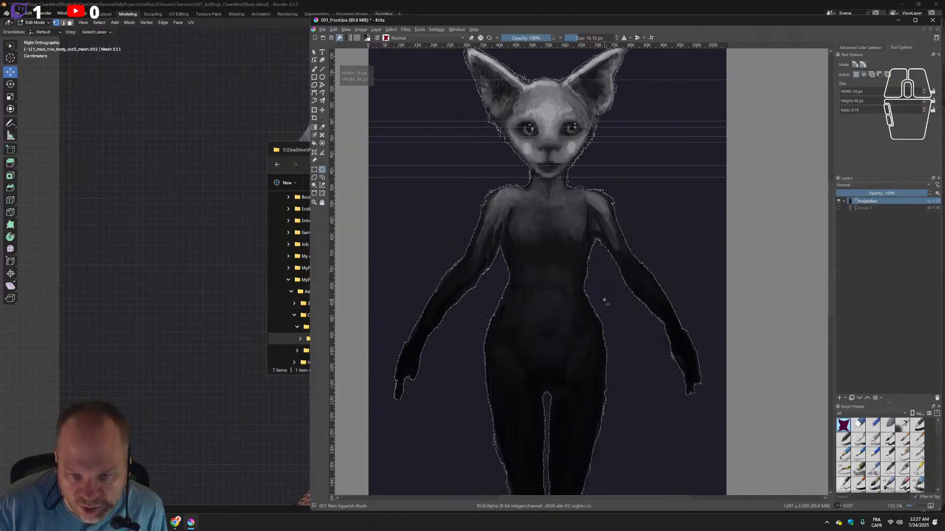
left_click_drag(604, 300, 600, 333)
left_click_drag(603, 298, 654, 311)
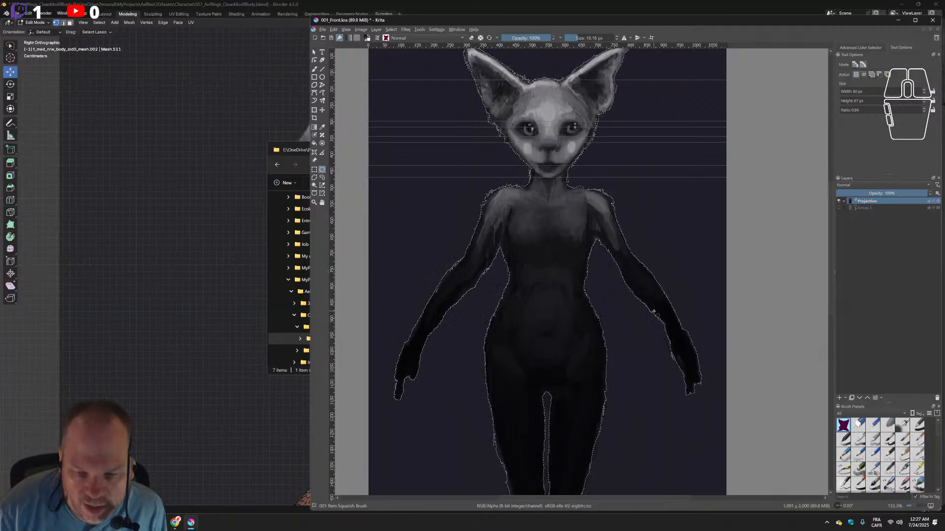
Subtract small elliptical areas along the inner and outer edges of the hand on the image's right side.
left_click_drag(653, 379, 677, 357)
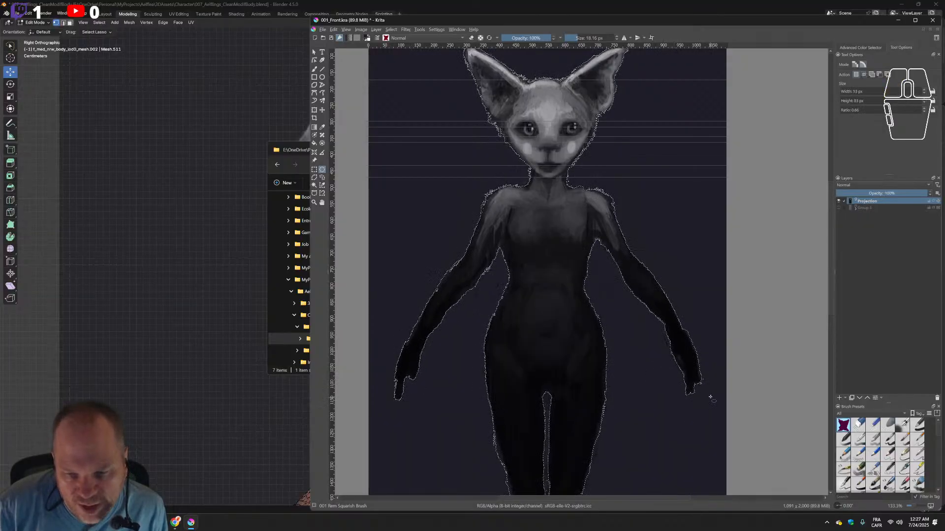
mouse_move(711, 391)
left_mouse_down()
mouse_move(707, 370)
mouse_move(704, 395)
left_mouse_up()
left_click_drag(712, 362, 703, 389)
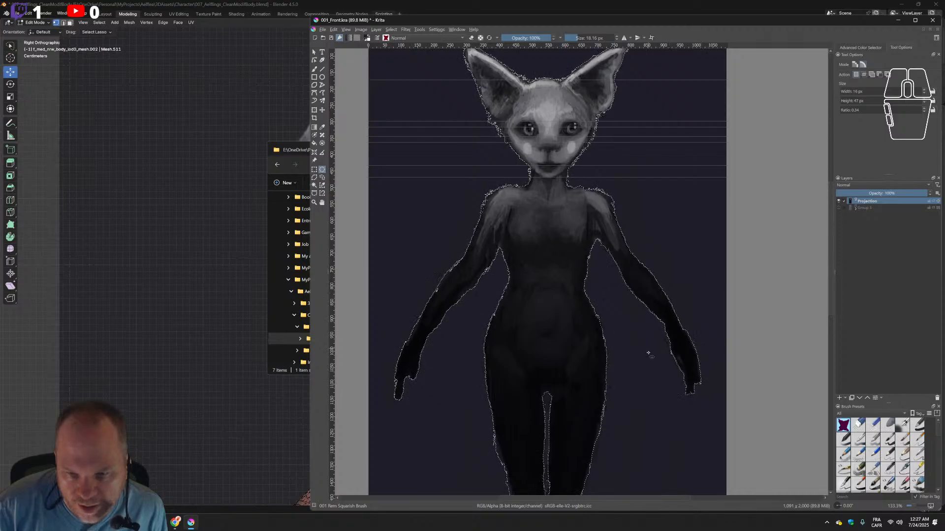
Refine the selection with ellipses at the inner forearm on the image's right side and over both shoulders.
left_click_drag(649, 353, 669, 326)
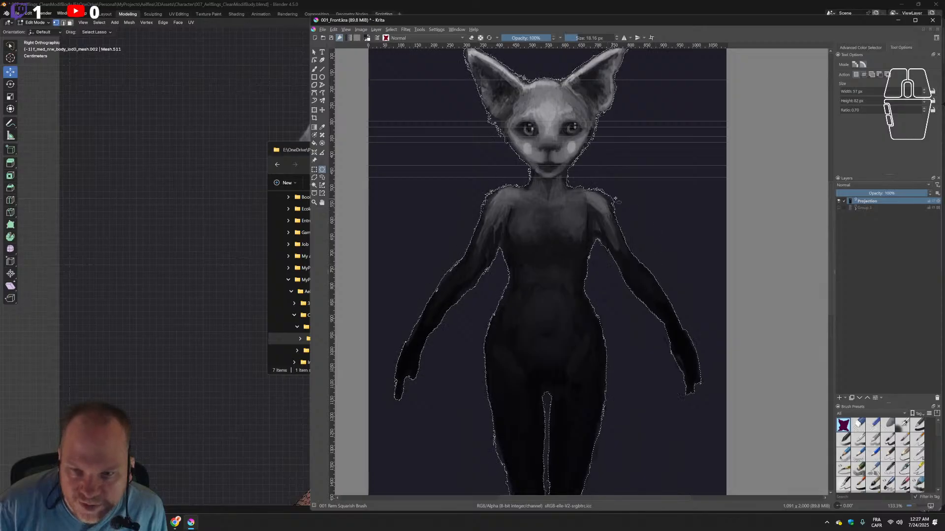
middle_click_drag(615, 199, 631, 309)
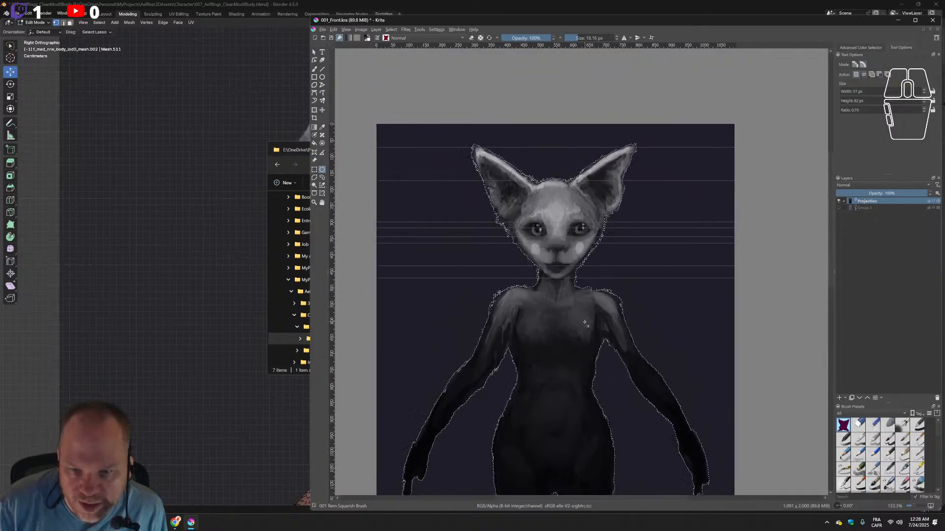
left_click_drag(584, 322, 621, 293)
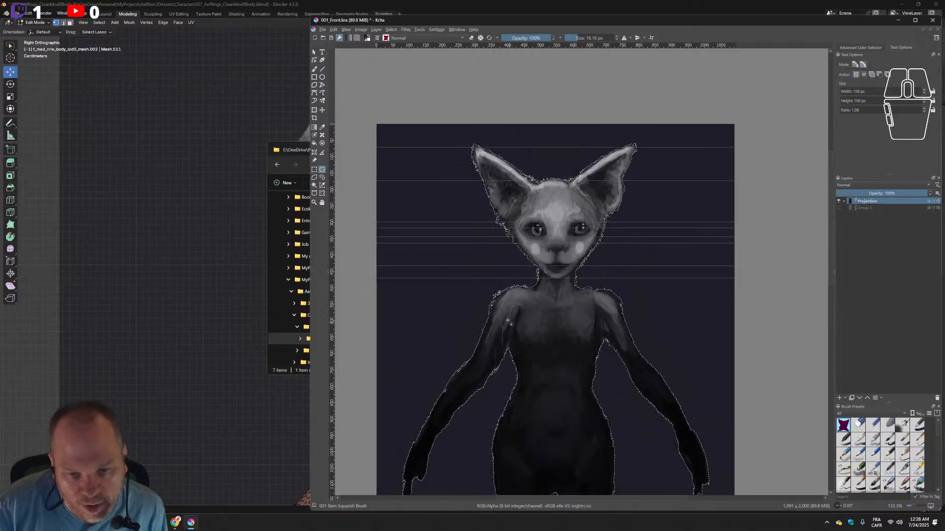
left_click_drag(508, 324, 491, 299)
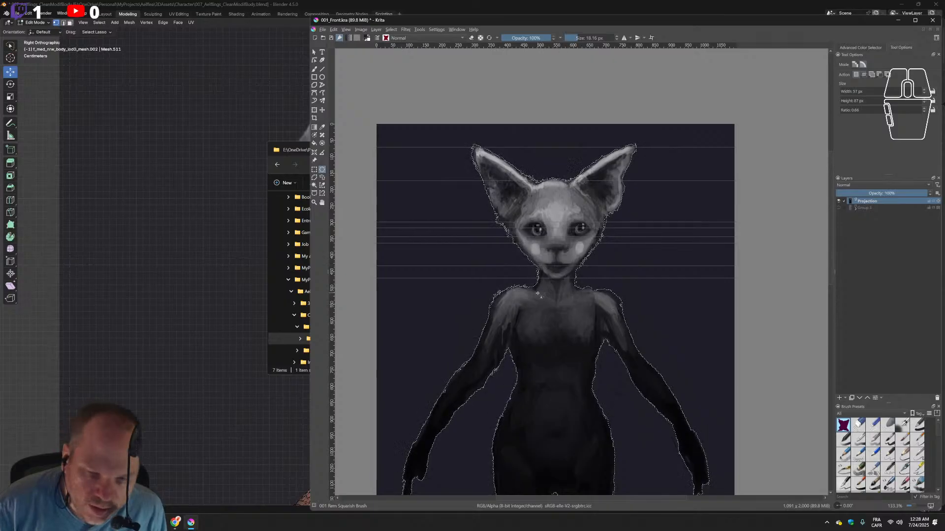
Refine the selection edge with ellipses beside the jaw and neck and along the inner edge of the ear on the image's left.
left_click_drag(545, 252, 531, 266)
left_click_drag(587, 205, 576, 284)
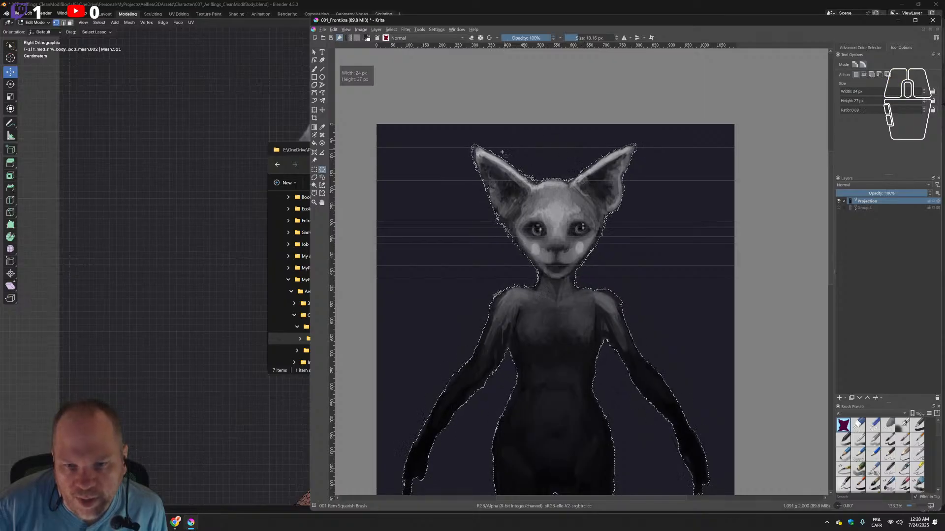
left_click_drag(526, 169, 536, 172, "alt")
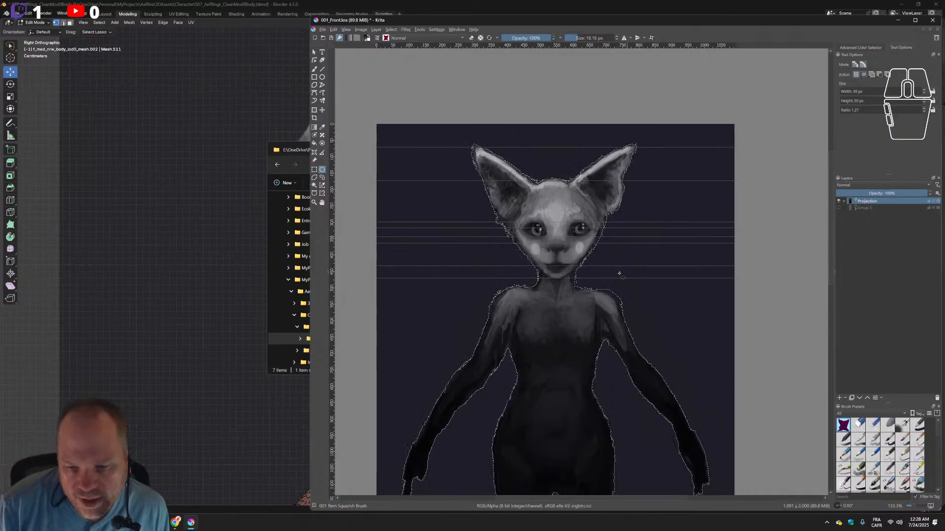
Subtract elliptical areas above the shoulder on the image's left, beside the neck and along both cheeks below the ears.
middle_click_drag(613, 402, 635, 350)
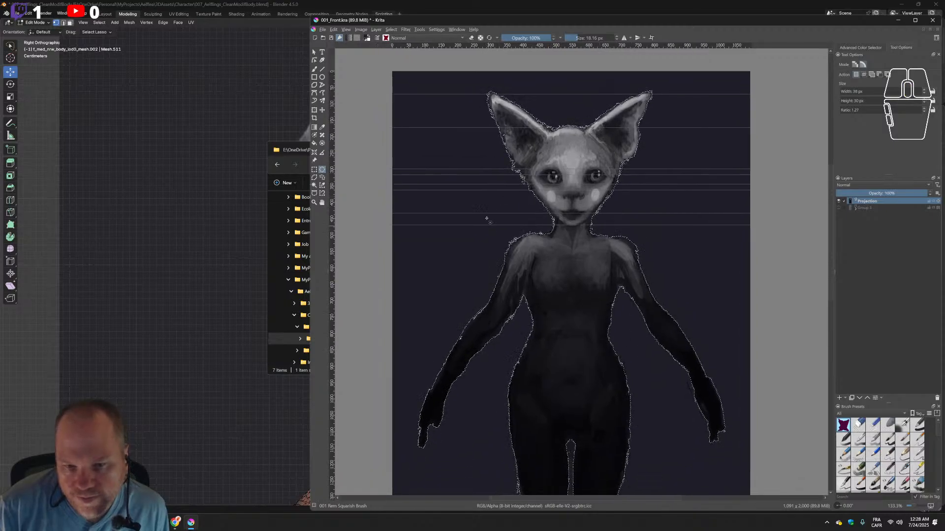
left_click_drag(484, 215, 549, 233)
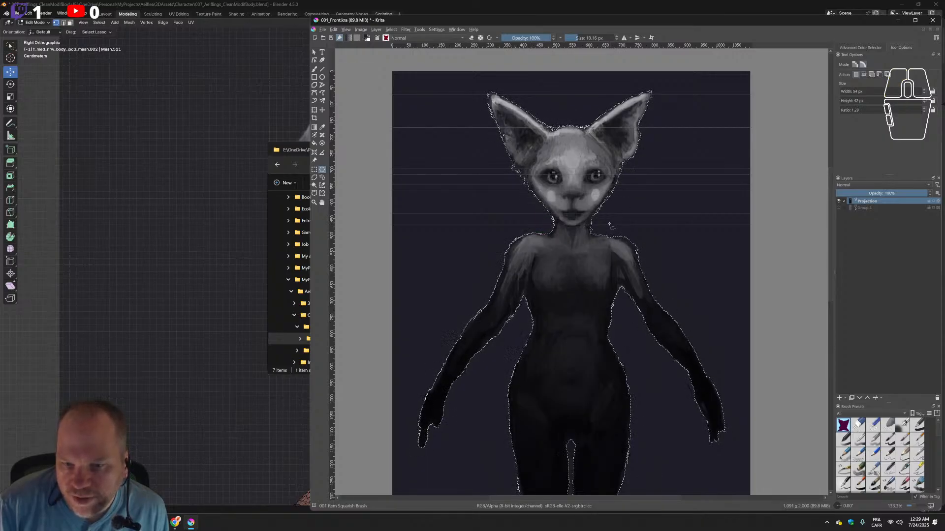
left_click_drag(609, 224, 623, 165)
left_click_drag(493, 218, 514, 160)
left_click_drag(508, 193, 524, 166)
left_click_drag(670, 193, 621, 154)
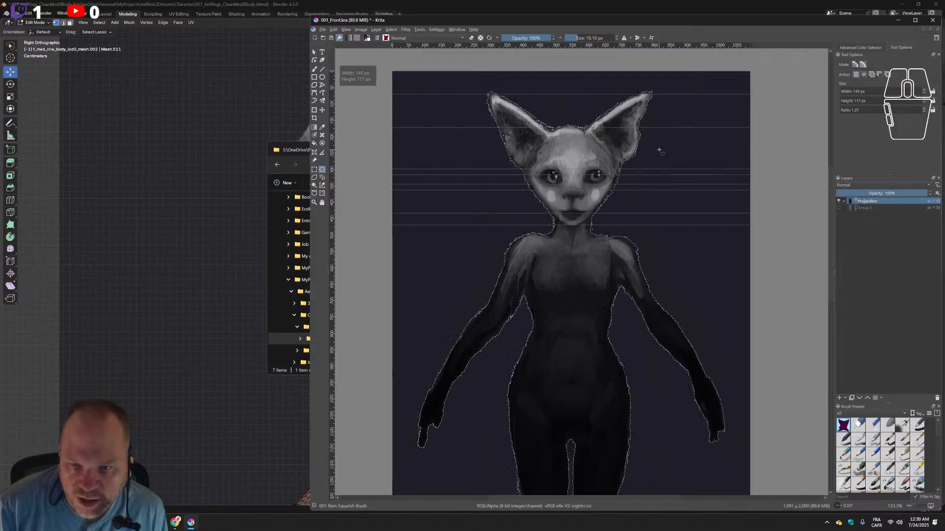
Trim the selection with small ellipses along the ear's inner edge on the image's right and around both ear tips.
left_click_drag(581, 95, 615, 117)
left_click_drag(597, 92, 617, 105)
left_click_drag(477, 81, 514, 98)
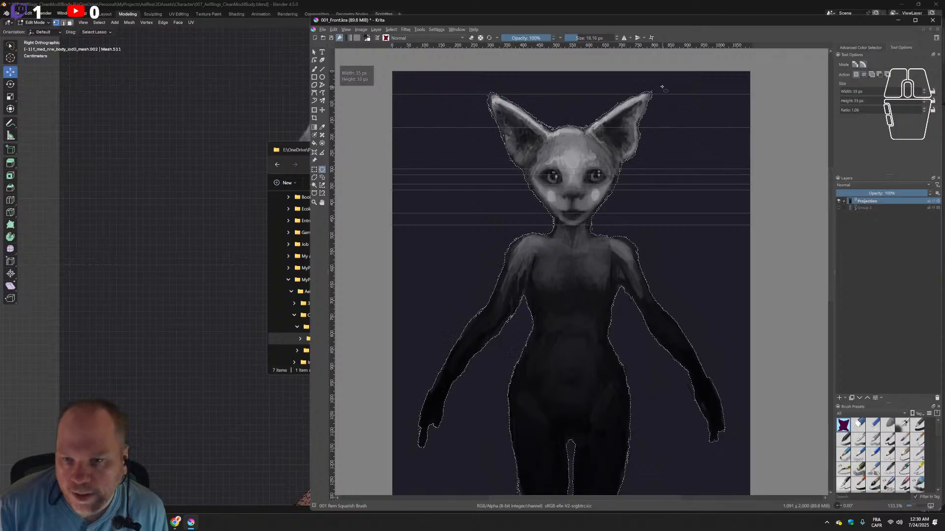
left_click_drag(667, 84, 651, 97)
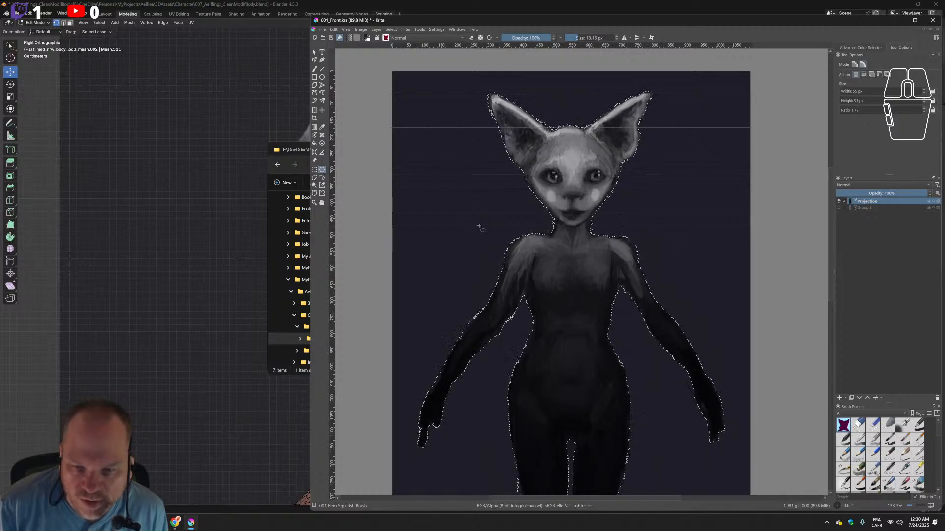
left_click_drag(589, 250, 602, 292)
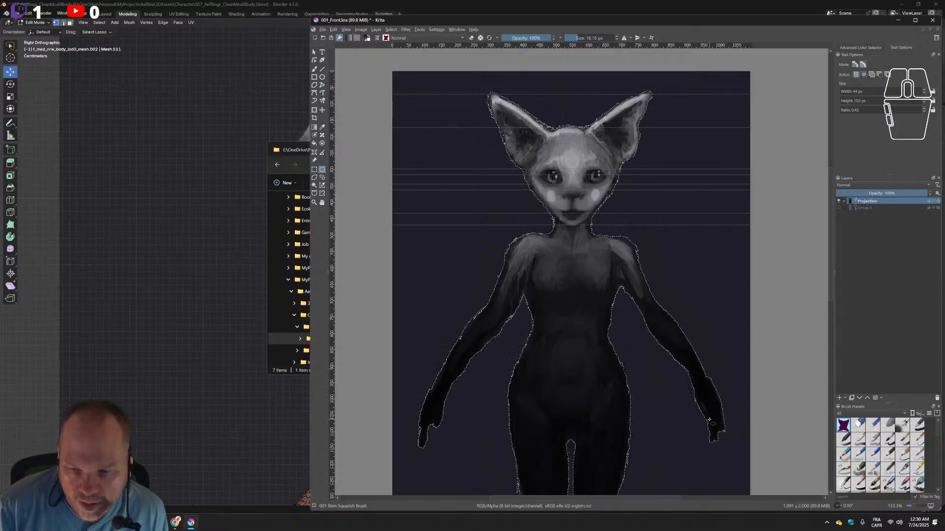
Trim the selection with tall ellipses along the outer edge of the thigh on the image's left side.
scroll(640, 394, "down", 2)
scroll(606, 377, "up", 4)
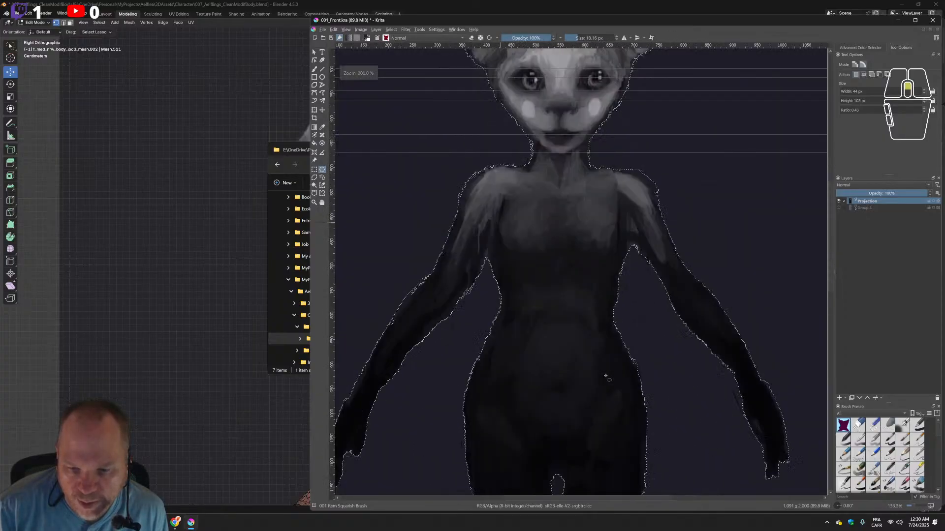
scroll(695, 401, "down", 4, "ctrl")
scroll(696, 400, "up", 5, "ctrl")
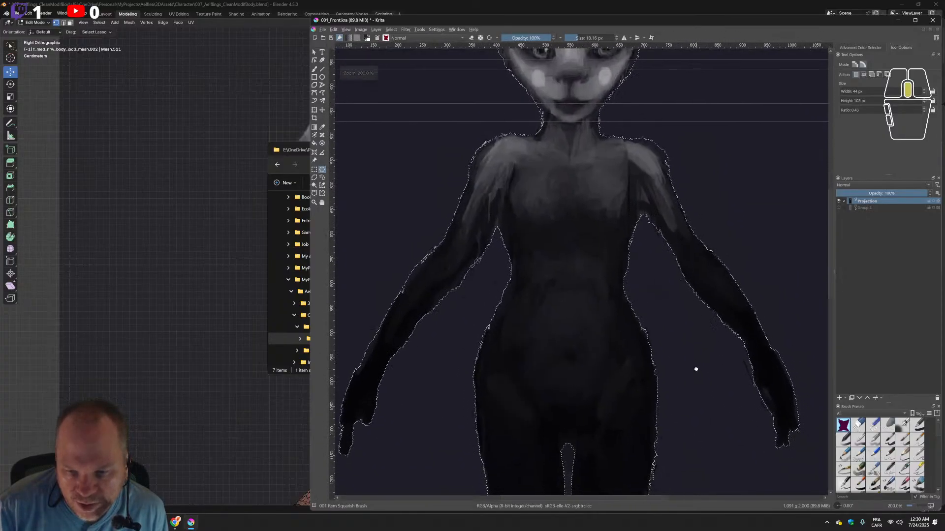
scroll(696, 369, "down", 4, "ctrl")
scroll(679, 377, "up", 3, "ctrl")
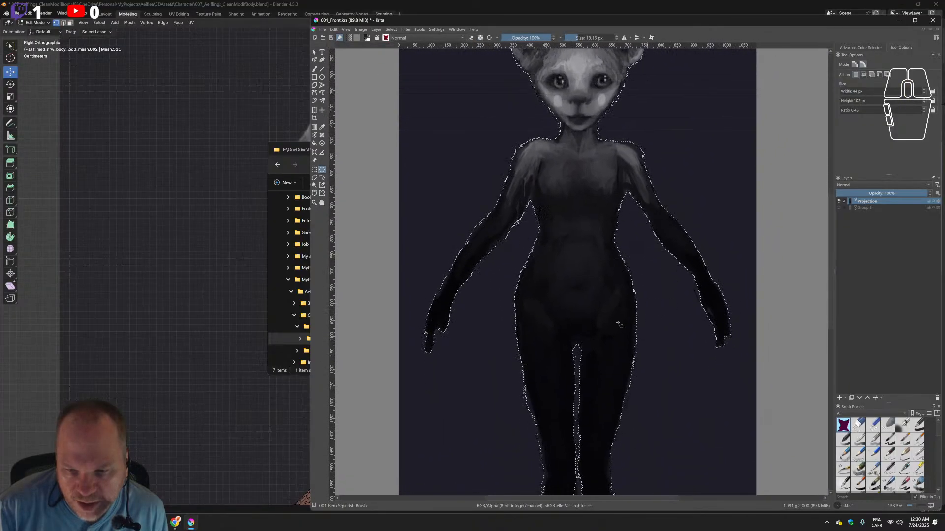
middle_click_drag(575, 374, 569, 305)
left_click_drag(491, 374, 524, 321)
mouse_move(523, 319)
left_mouse_down("alt")
mouse_move(504, 338)
mouse_move(519, 314)
left_mouse_up("alt")
left_click_drag(507, 379, 528, 332, "alt")
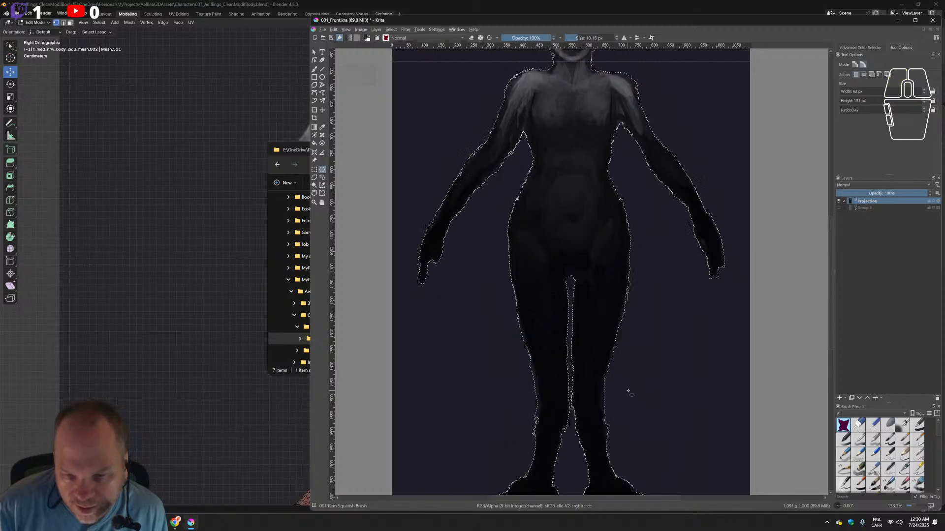
Subtract elliptical areas from the body selection along the outer edge of the lower leg, the last about 44 by 106 px.
left_click_drag(519, 419, 541, 398, "alt")
left_click_drag(524, 433, 534, 363, "alt")
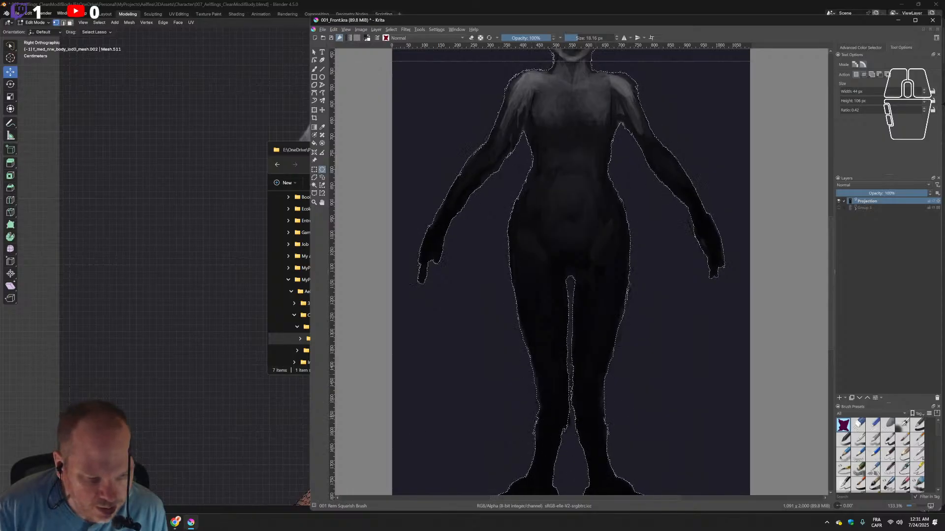
Switch to Chrome, open Outlook mail in a new tab, and move the browser window off this screen.
left_click(174, 524)
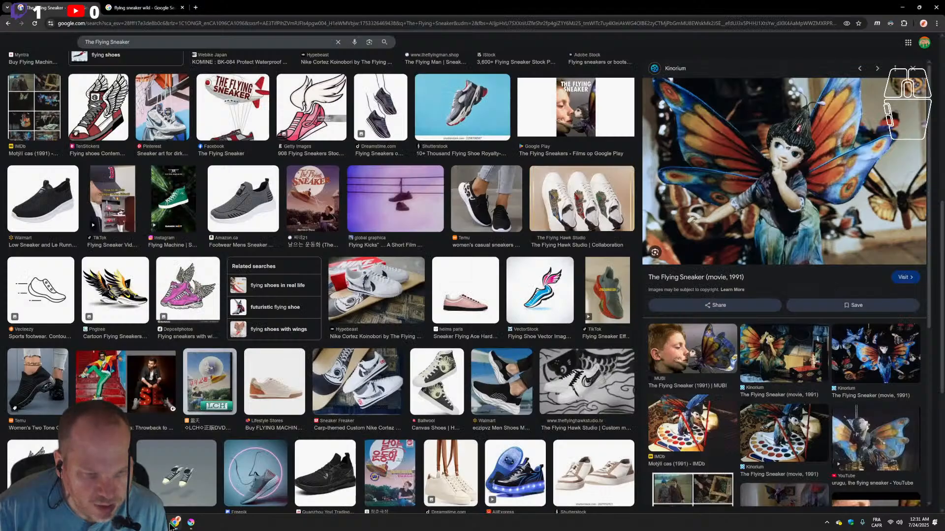
left_click(195, 9)
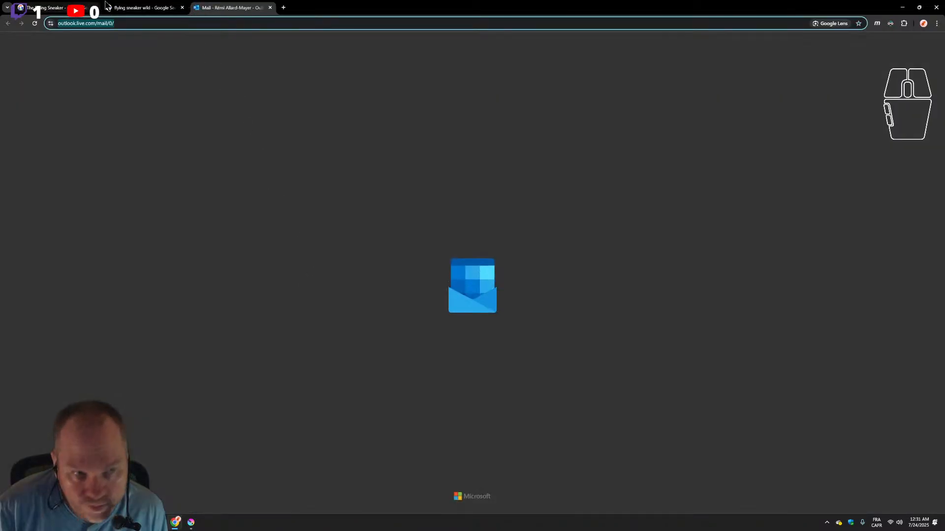
left_click_drag(359, 3, 360, 0)
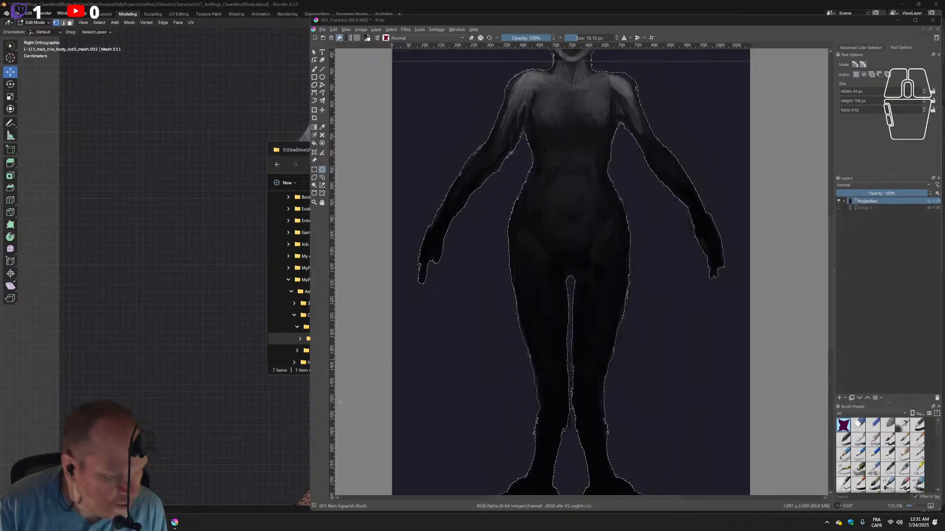
Minimize the Blender, Krita and File Explorer windows to clear the desktop.
left_click(903, 5)
left_click(898, 20)
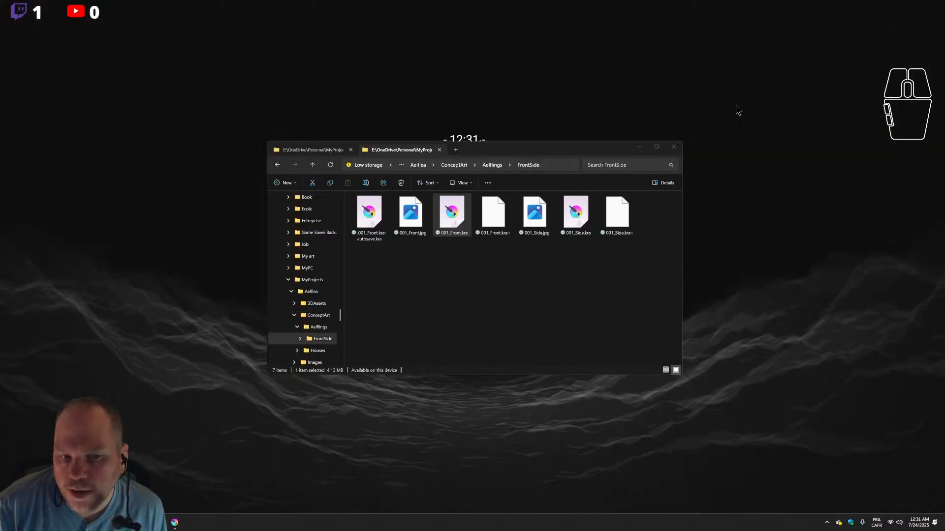
left_click(639, 147)
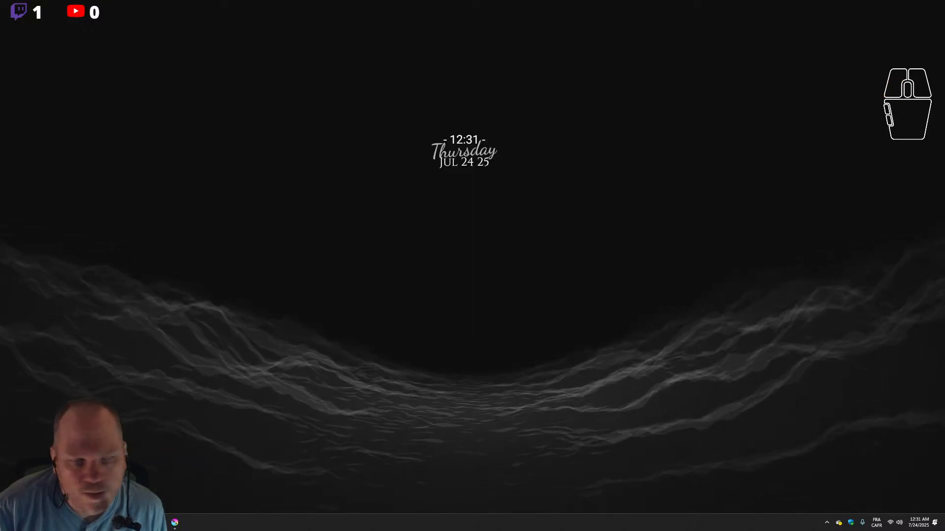
Bring the second Chrome window onto this screen, maximize it, and open the YouTube home page.
left_click_drag(423, 530, 434, 254)
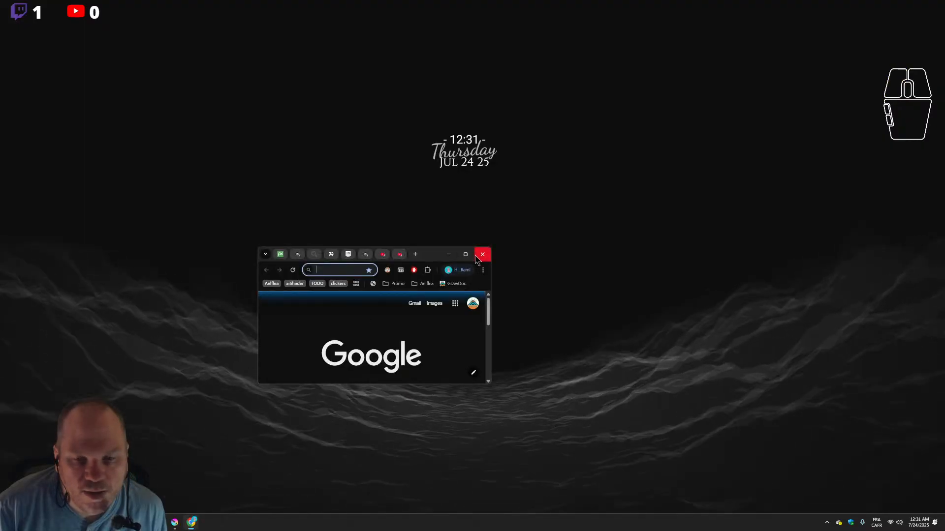
left_click(466, 255)
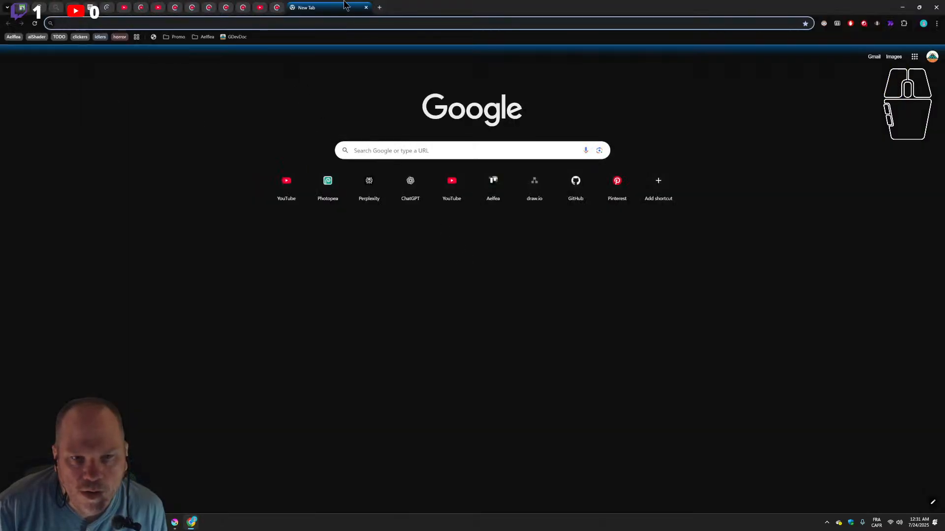
left_click(286, 188)
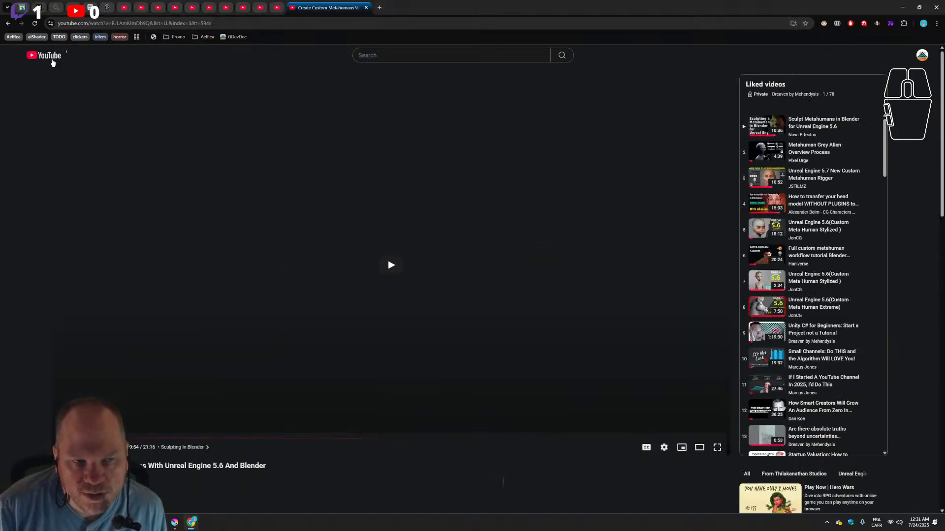
left_click(52, 61)
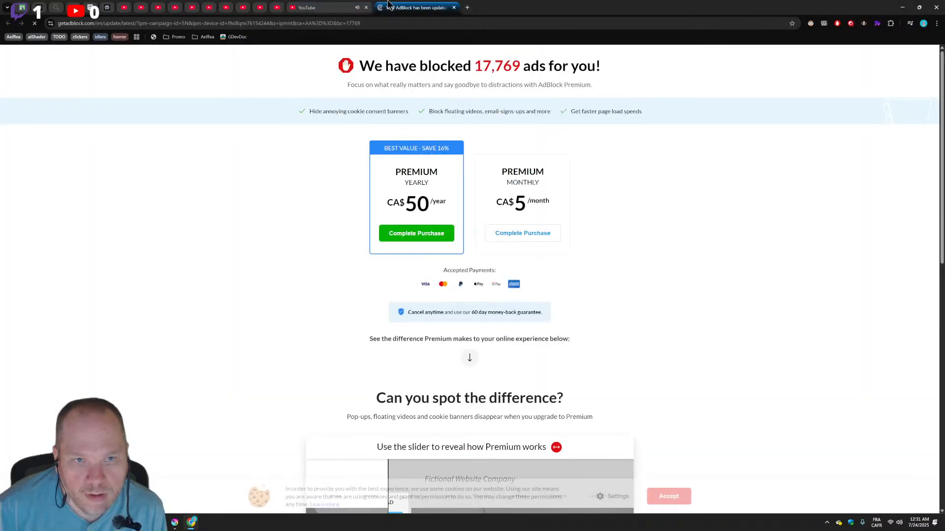
left_click(346, 7)
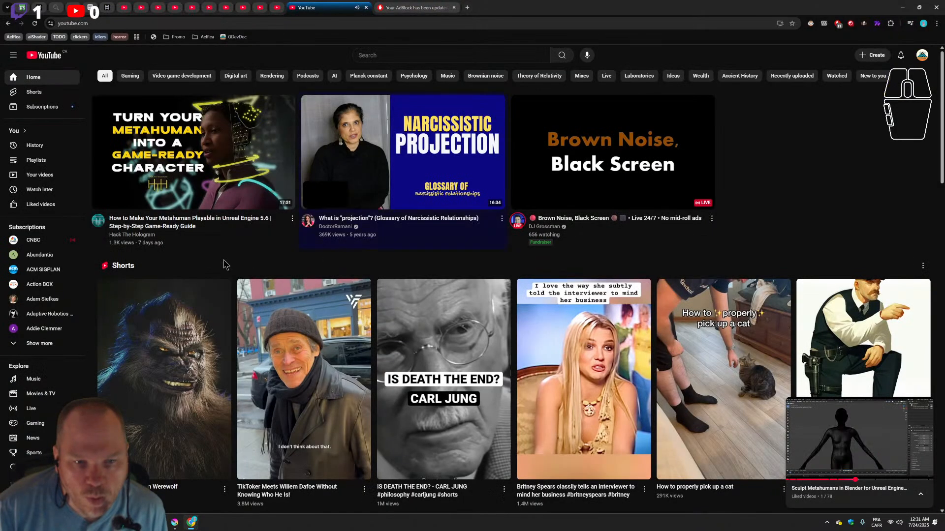
Pause the Metahuman sculpting video in the miniplayer and close the AdBlock update page.
left_click(835, 446)
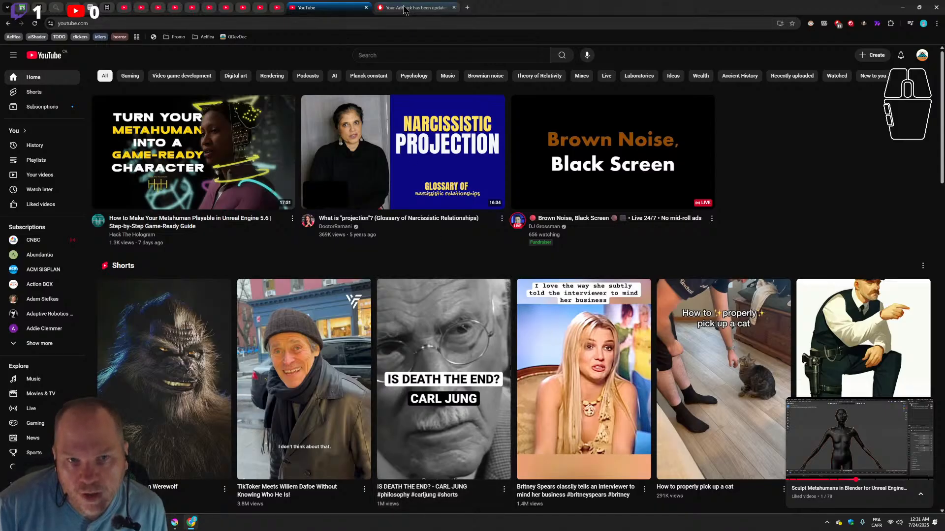
left_click(455, 4)
left_click(453, 8)
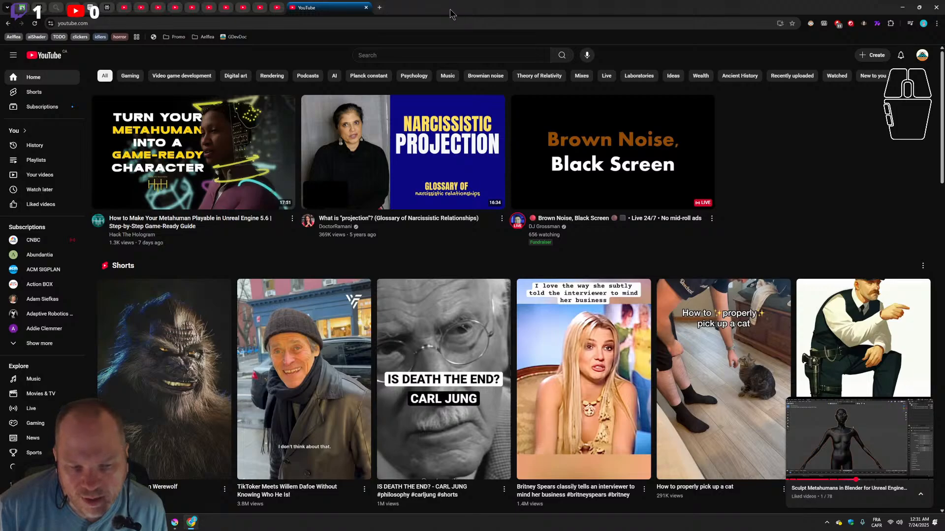
Open the Custom Metahuman Werewolf short in its own tab, watch it muted, and close it.
middle_click(180, 376)
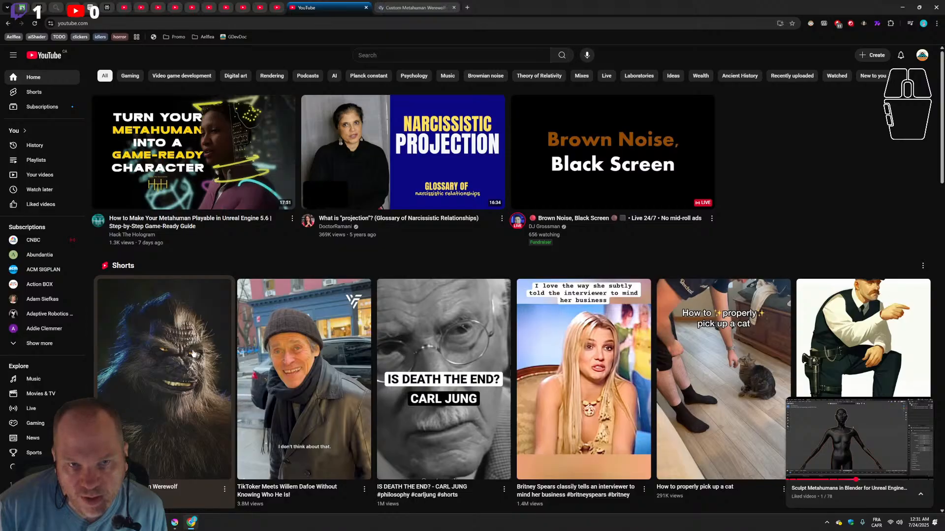
left_click_drag(396, 8, 320, 15)
left_click(505, 256)
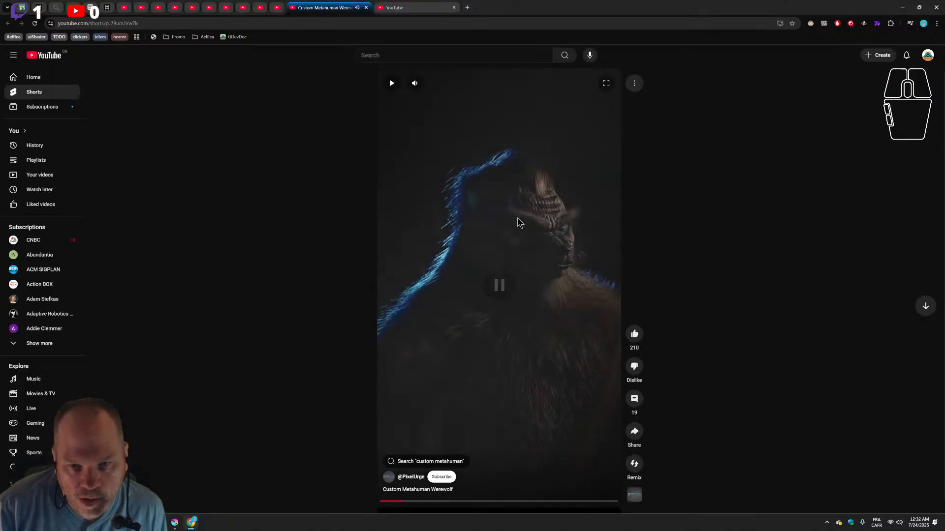
left_click(504, 261)
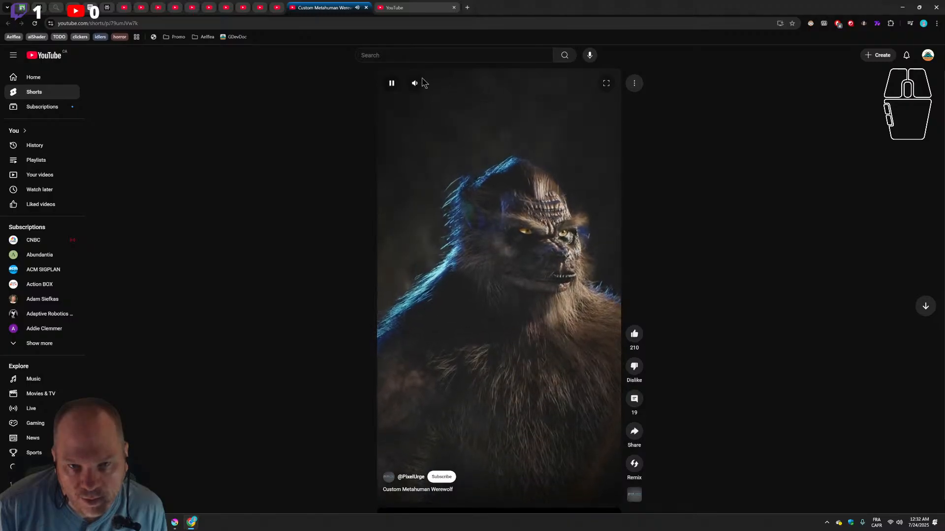
left_click(415, 83)
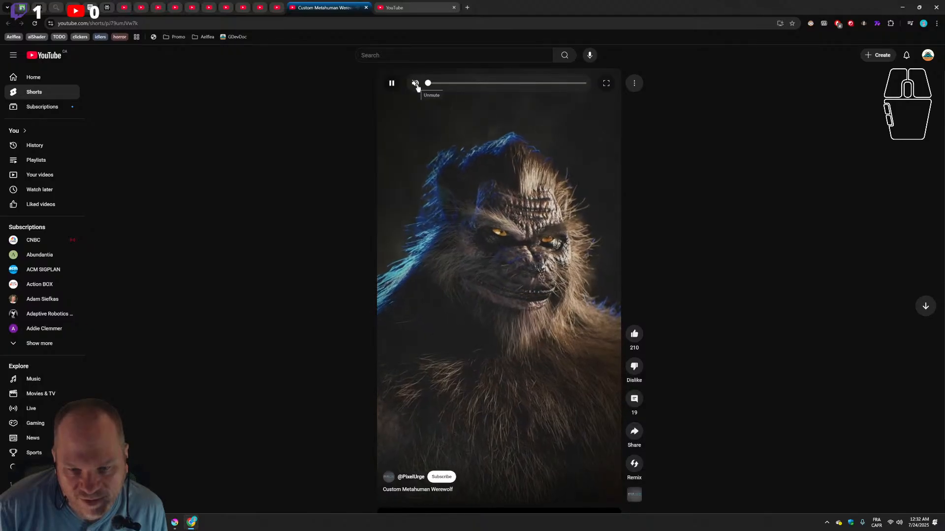
left_click(580, 502)
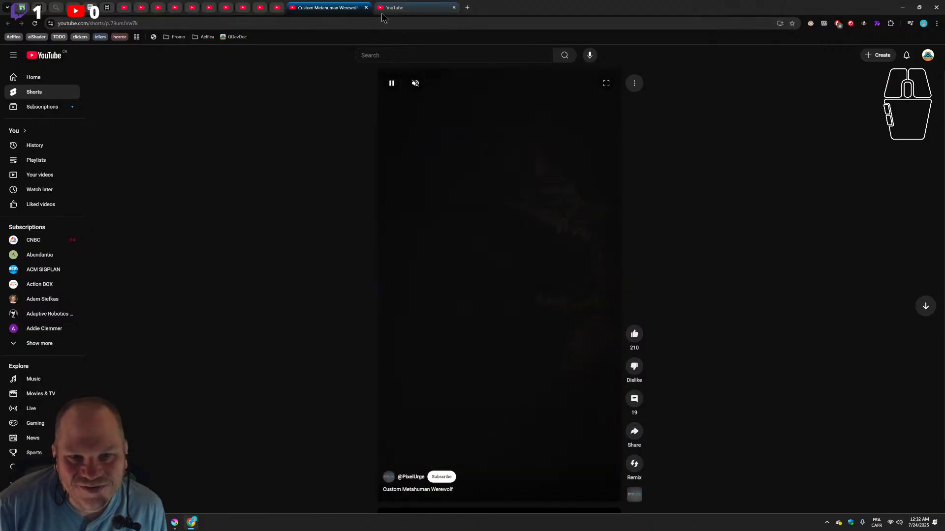
left_click(366, 7)
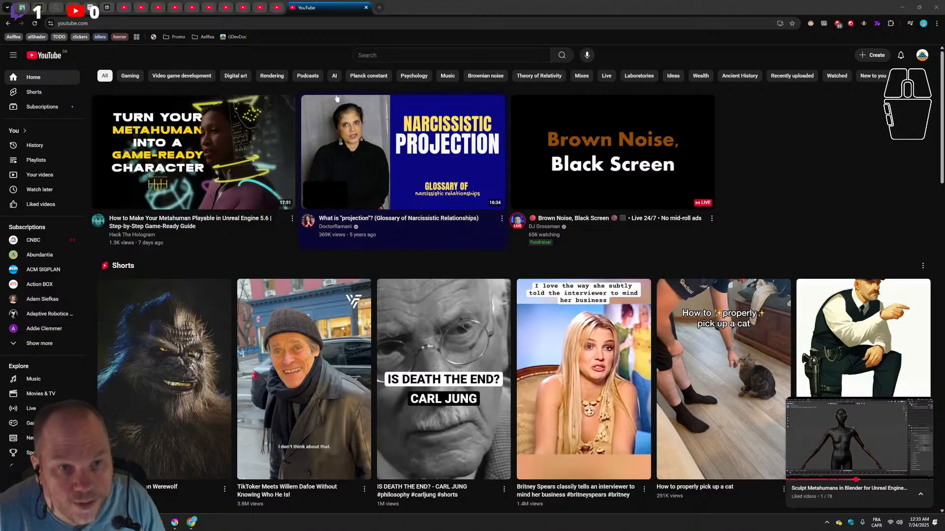
Search YouTube for "carl jung synchronicity".
left_click(384, 56)
type("ca")
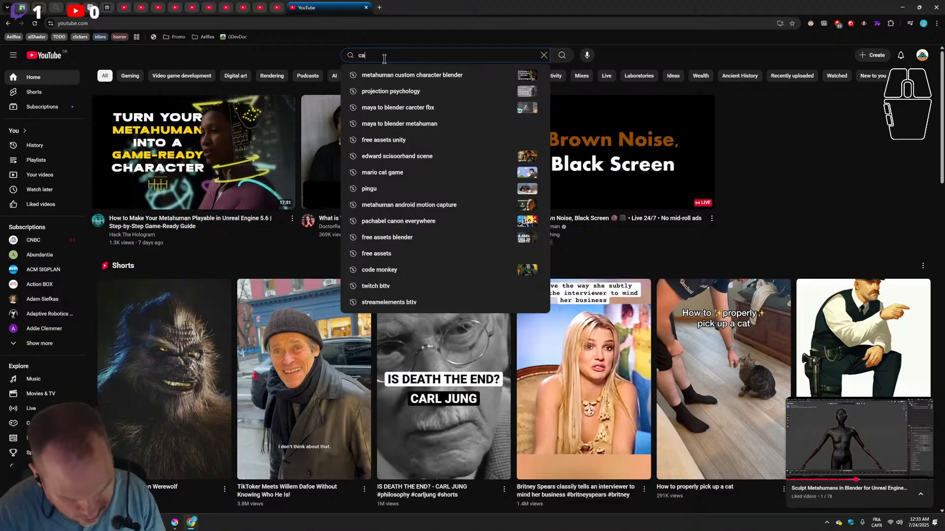
type("rl y")
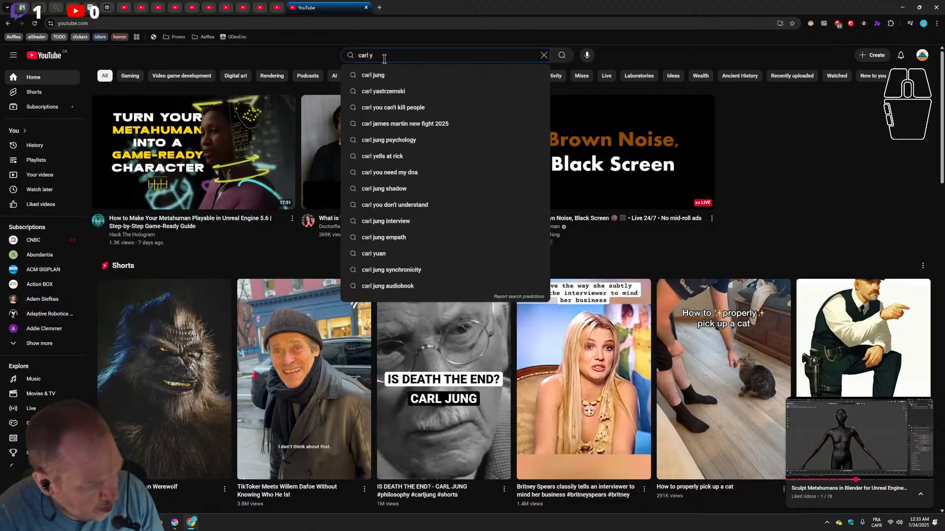
key("BackSpace")
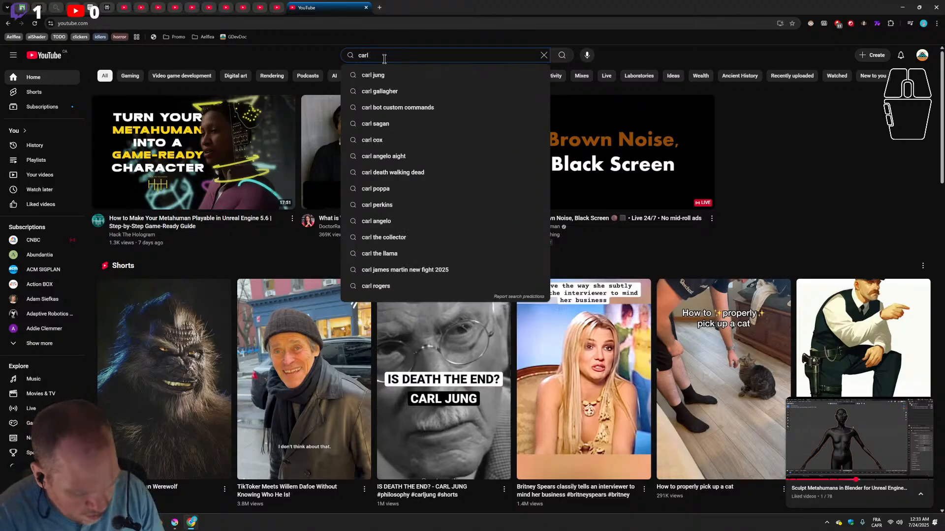
type("jung synchronicity")
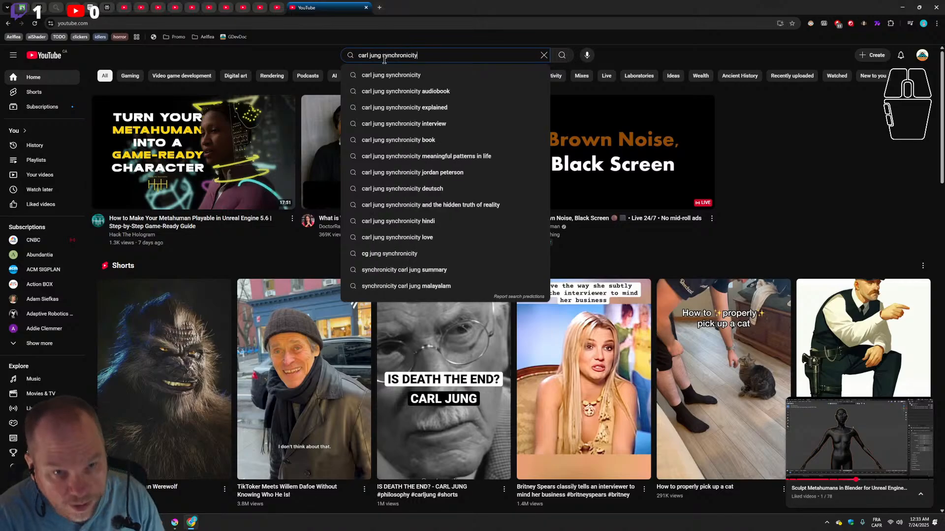
key("Return")
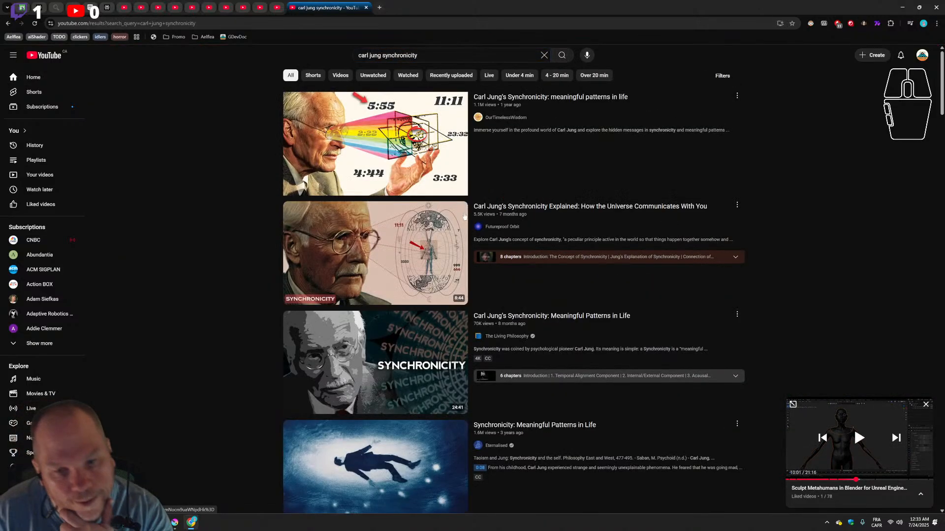
Browse the search results and hover previews for a suitable video about Carl Jung's synchronicity.
scroll(266, 324, "down", 4)
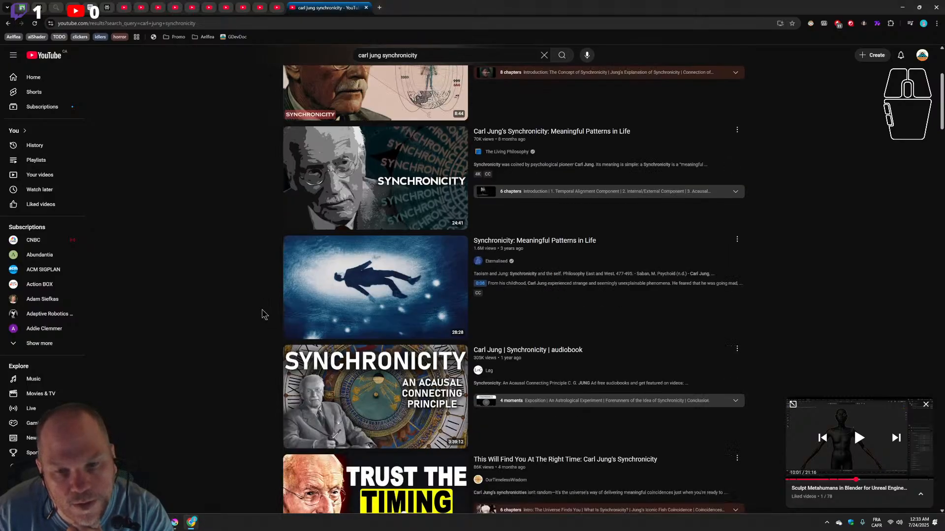
mouse_move(293, 301)
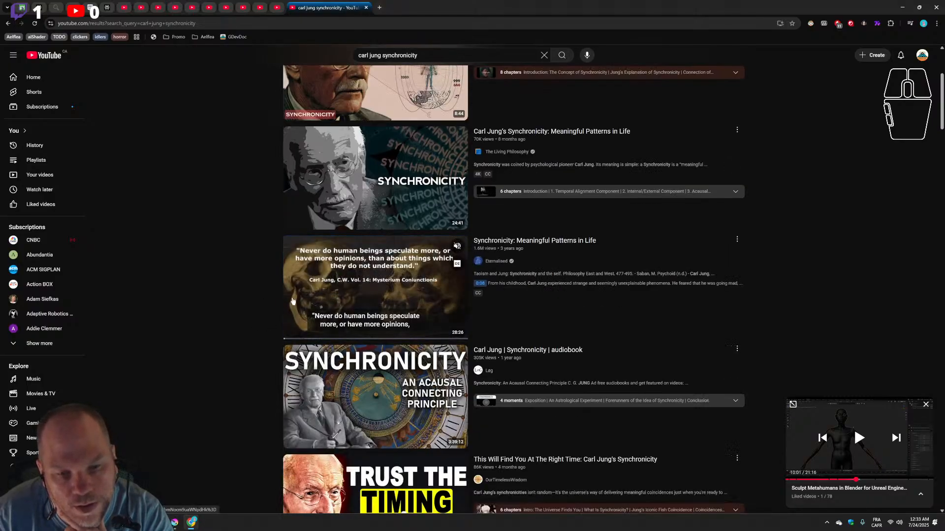
scroll(196, 302, "down", 9)
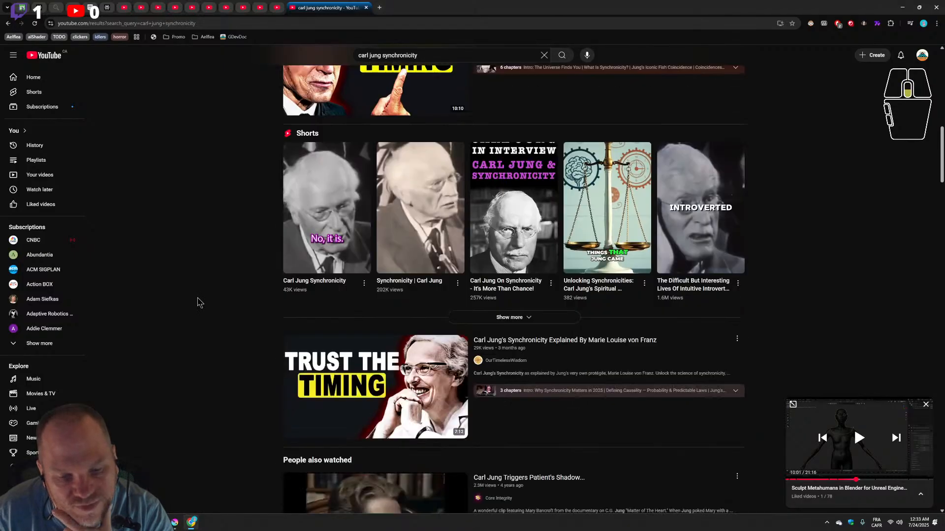
scroll(198, 302, "down", 5)
scroll(198, 301, "down", 10)
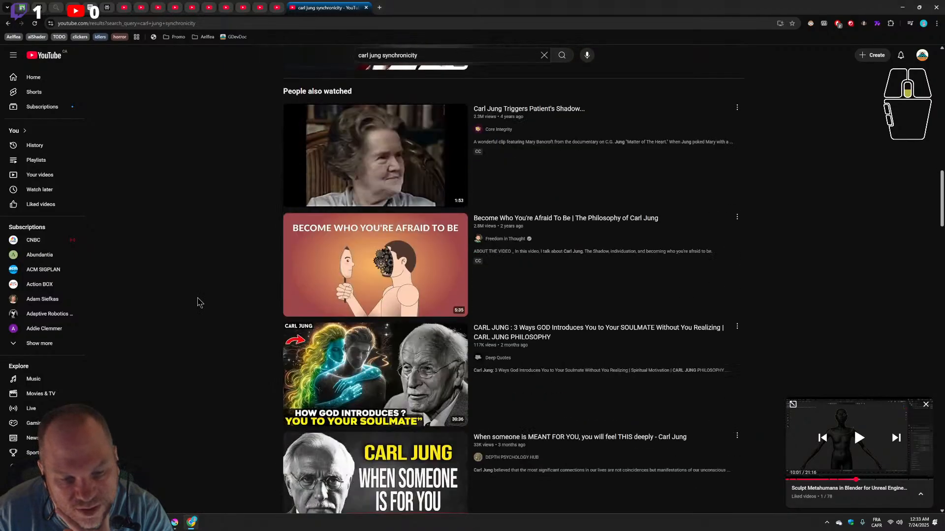
scroll(197, 302, "down", 4)
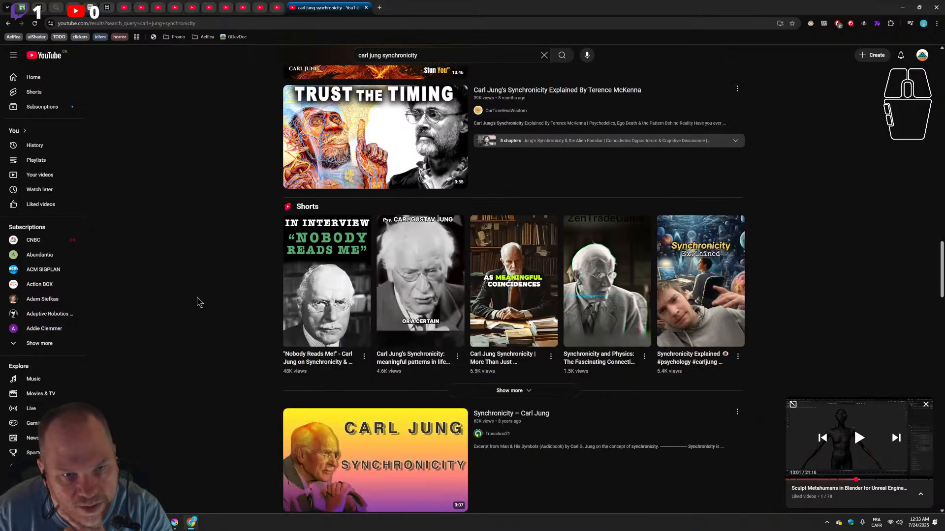
scroll(198, 302, "down", 2)
scroll(197, 301, "down", 3)
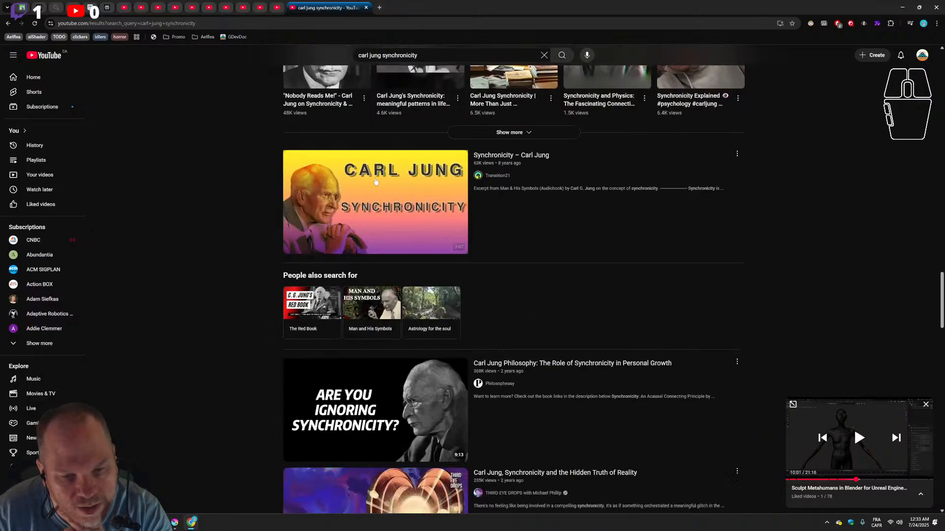
mouse_move(375, 182)
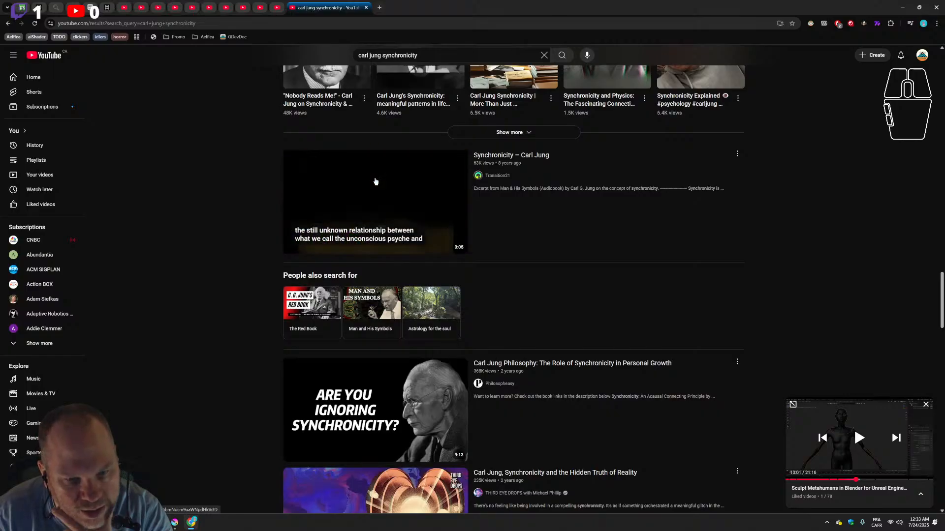
scroll(375, 182, "down", 2)
scroll(295, 355, "down", 4)
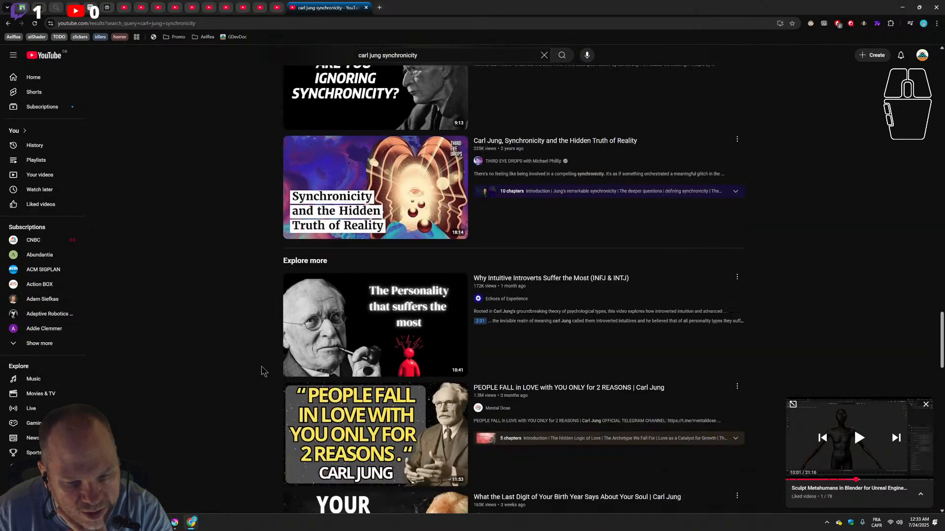
scroll(217, 358, "down", 7)
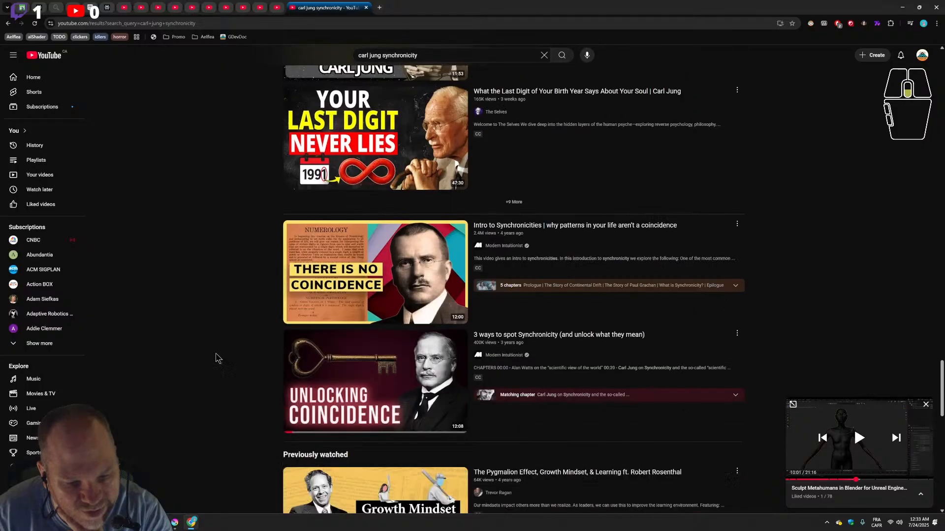
scroll(217, 358, "down", 1)
scroll(216, 358, "down", 6)
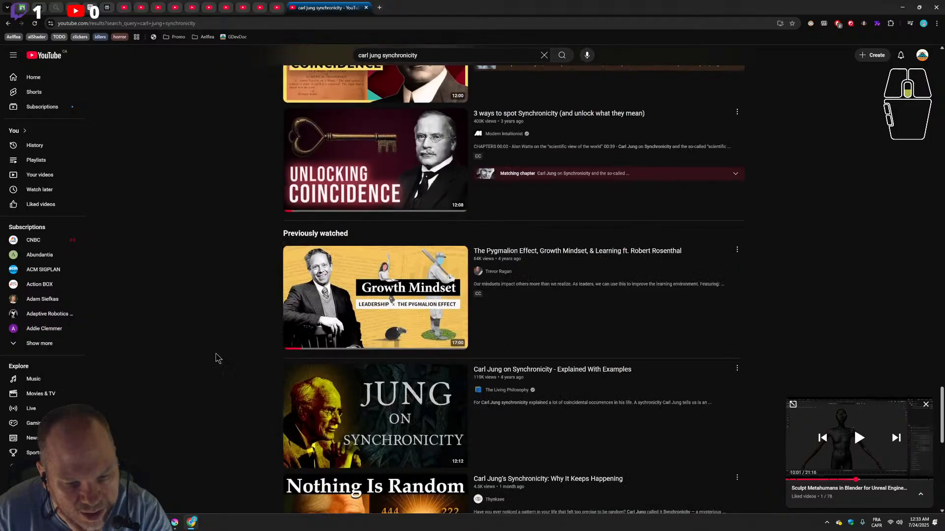
scroll(216, 358, "down", 5)
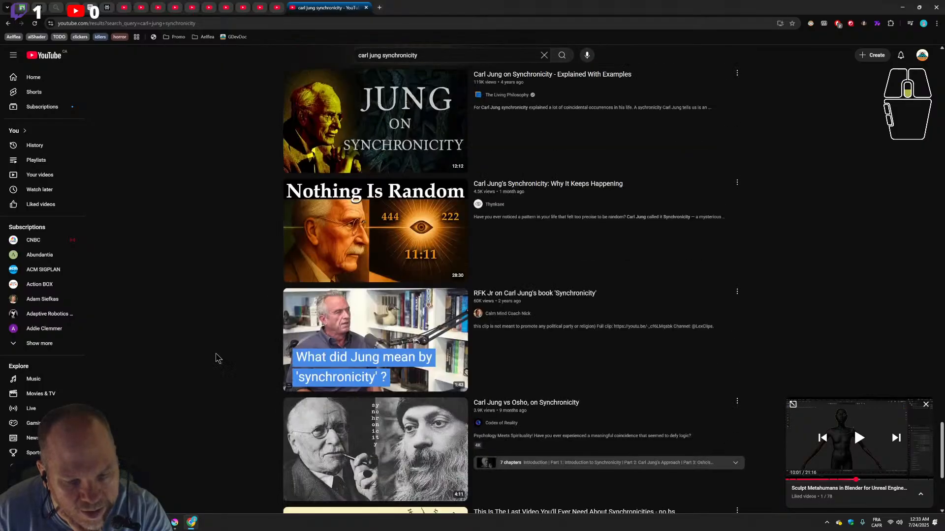
scroll(221, 360, "down", 2)
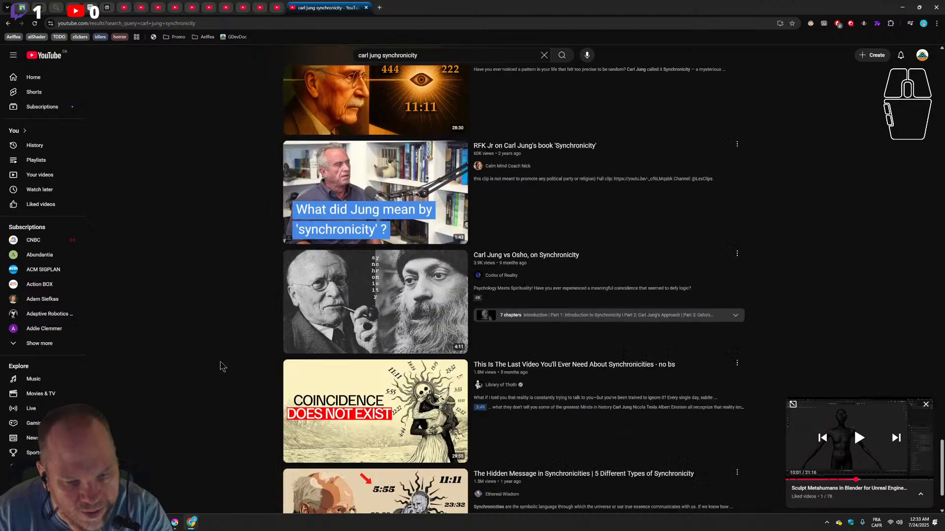
scroll(222, 354, "up", 20)
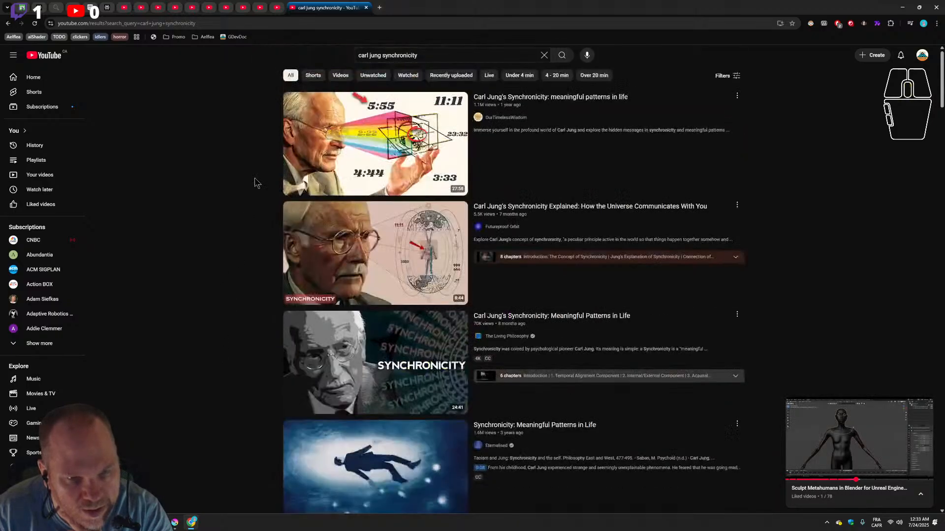
scroll(212, 313, "down", 3)
scroll(229, 433, "down", 20)
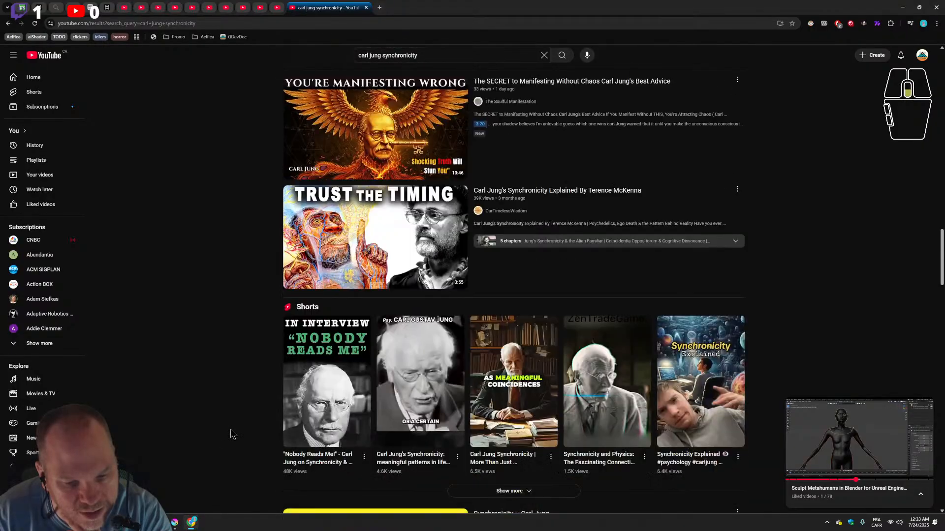
scroll(230, 433, "down", 10)
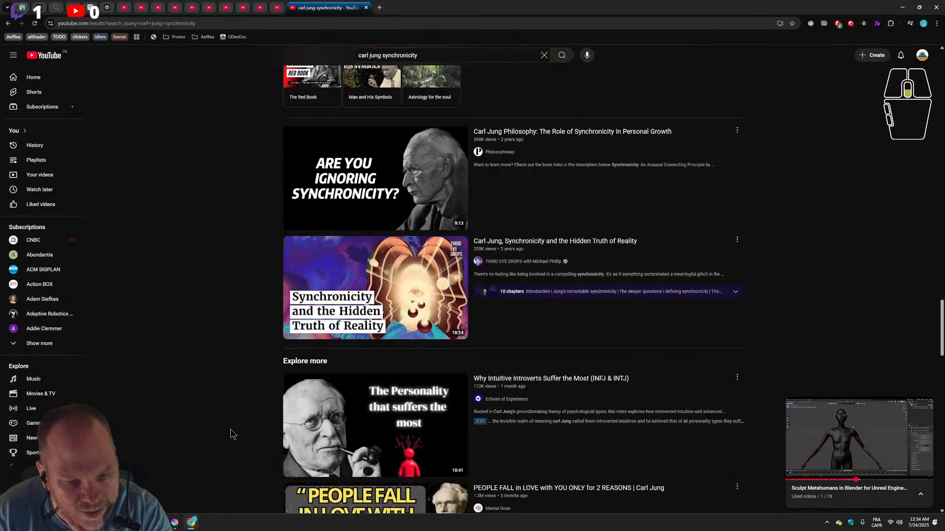
scroll(231, 433, "down", 6)
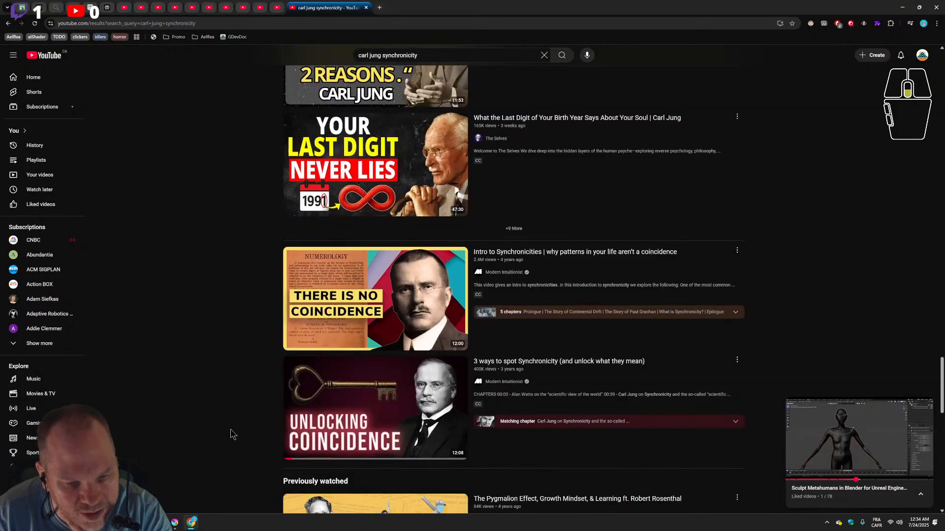
mouse_move(347, 318)
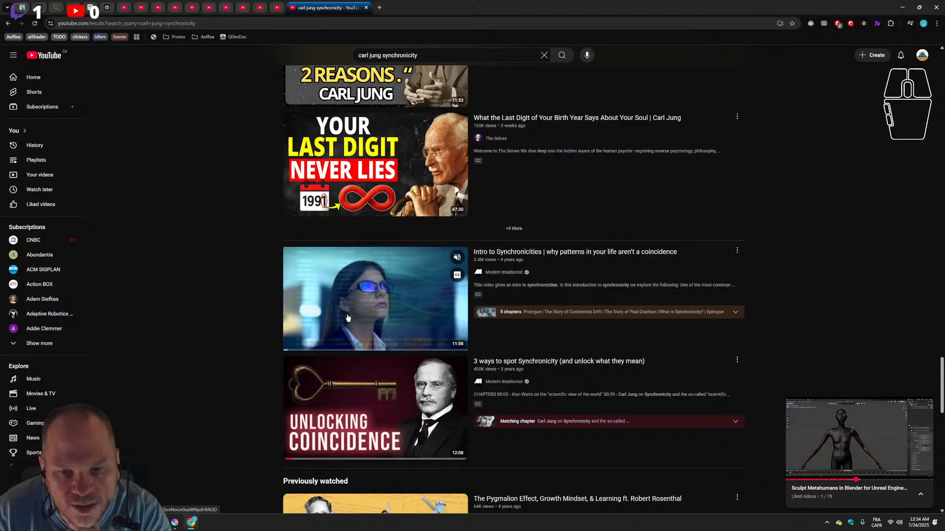
scroll(266, 348, "down", 2)
scroll(265, 348, "down", 1)
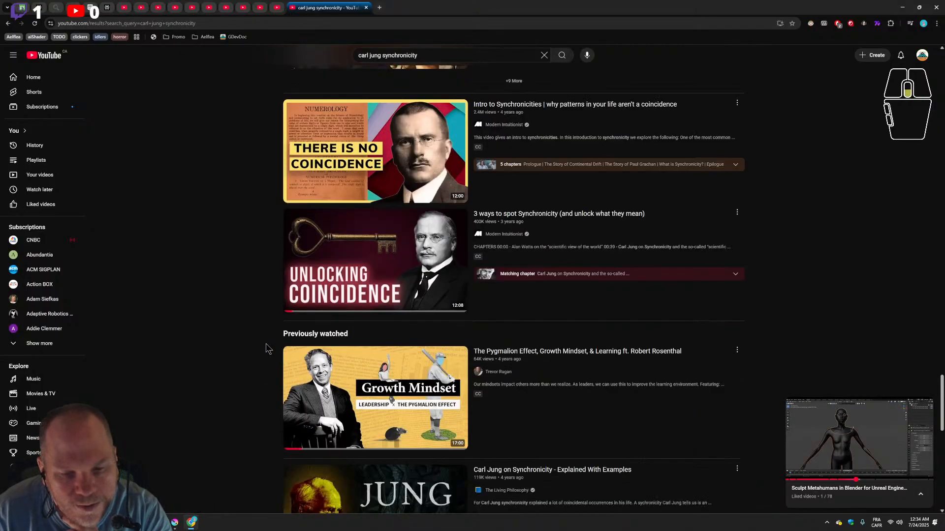
scroll(266, 348, "down", 2)
scroll(265, 348, "down", 2)
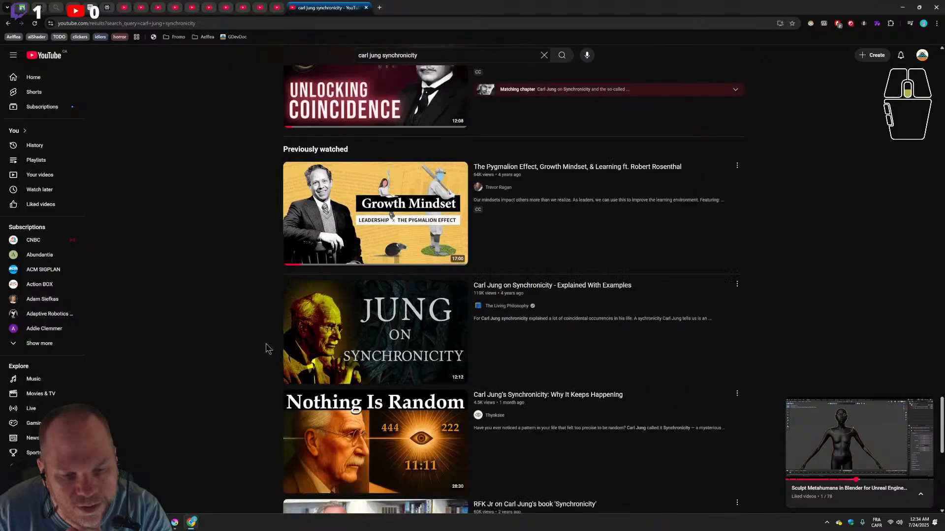
scroll(268, 295, "up", 15)
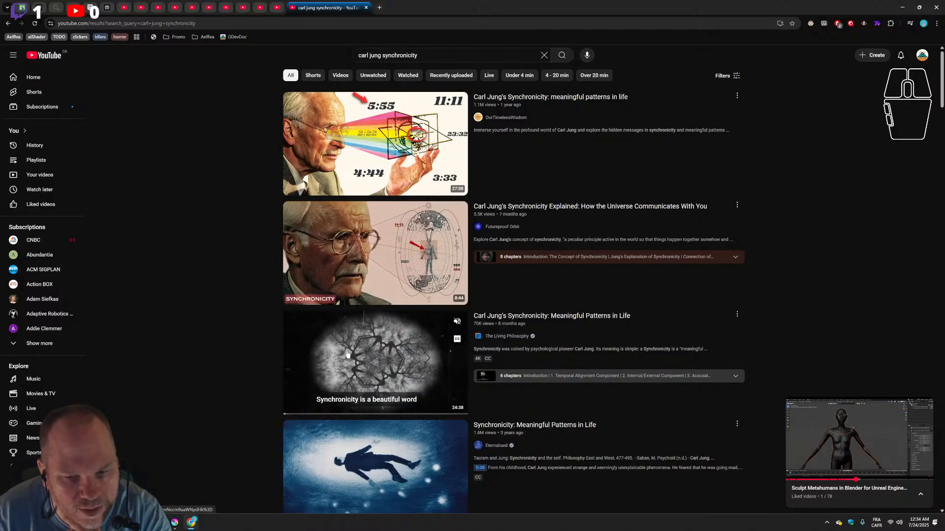
scroll(220, 386, "down", 2)
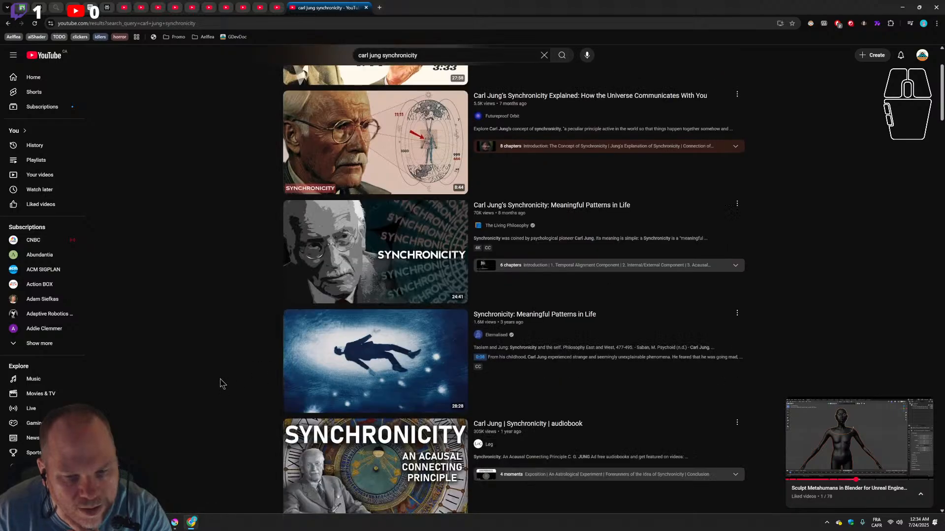
scroll(310, 360, "down", 2)
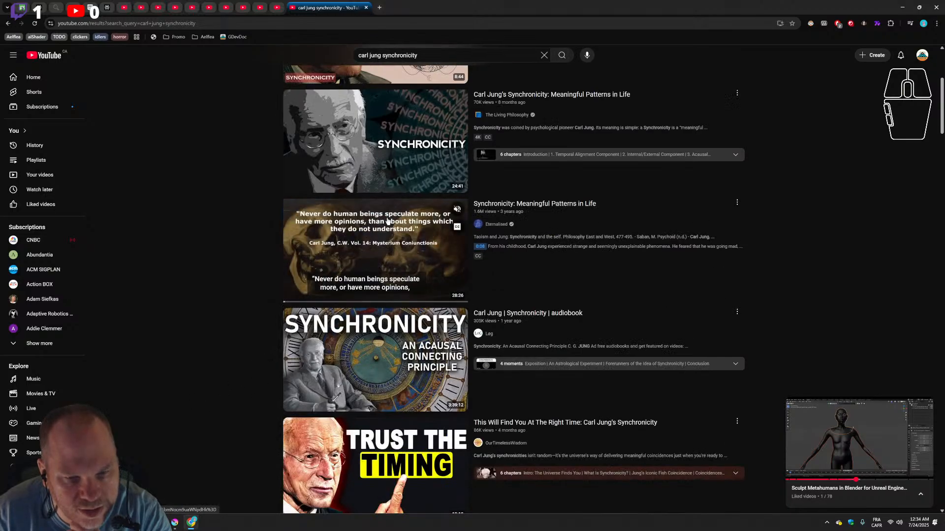
scroll(283, 264, "down", 2)
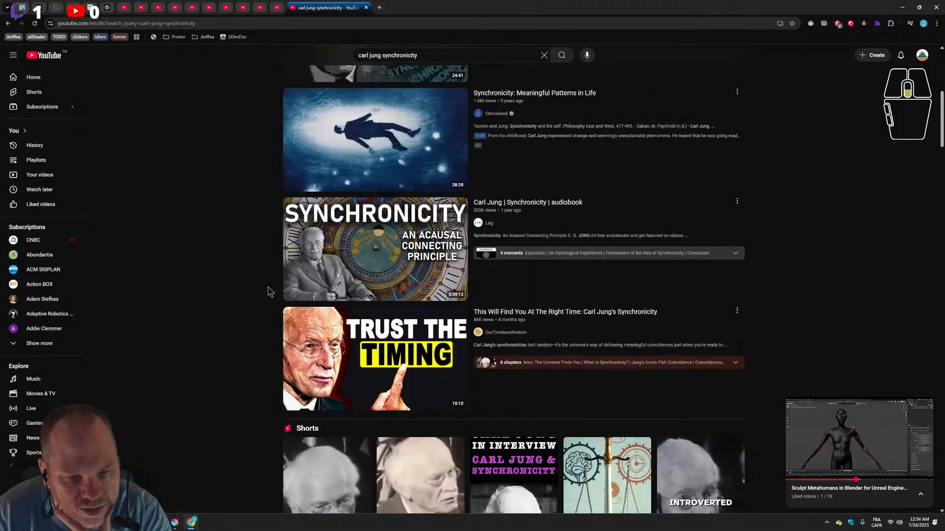
scroll(209, 228, "down", 2)
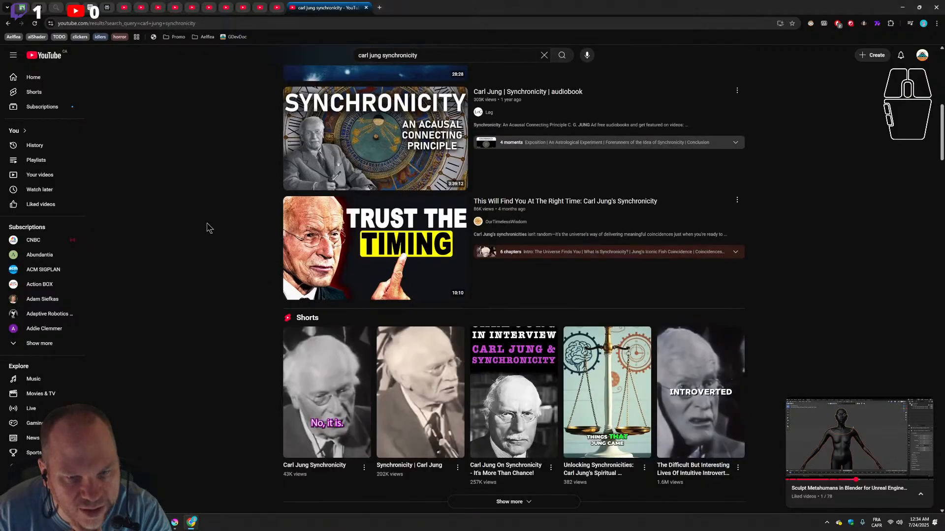
scroll(209, 228, "down", 8)
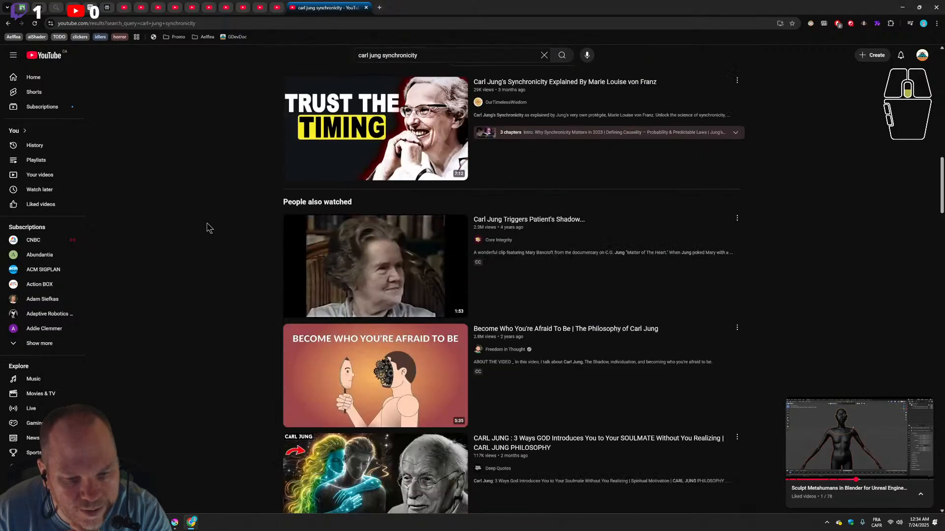
scroll(209, 226, "down", 5)
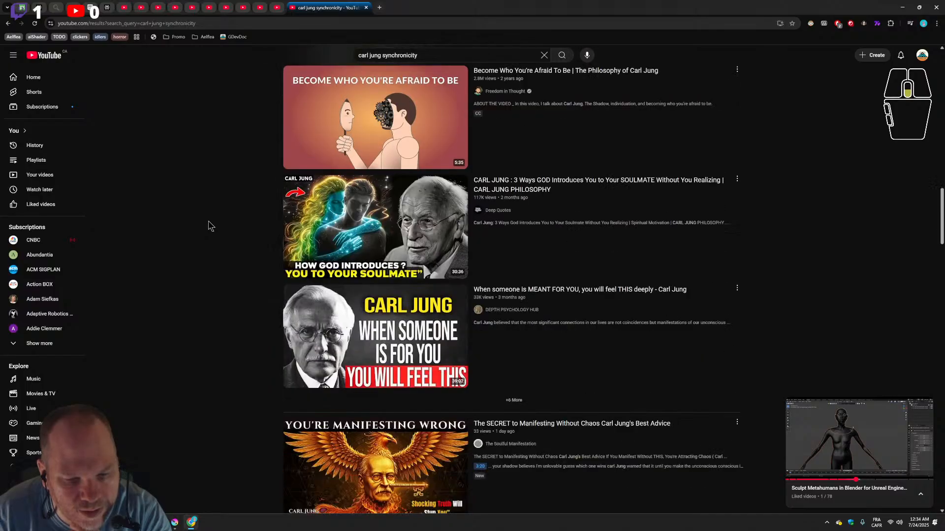
Go back up the search results and open Eternalised's video "Synchronicity: Meaningful Patterns in Life".
scroll(211, 224, "up", 15)
left_click(378, 136)
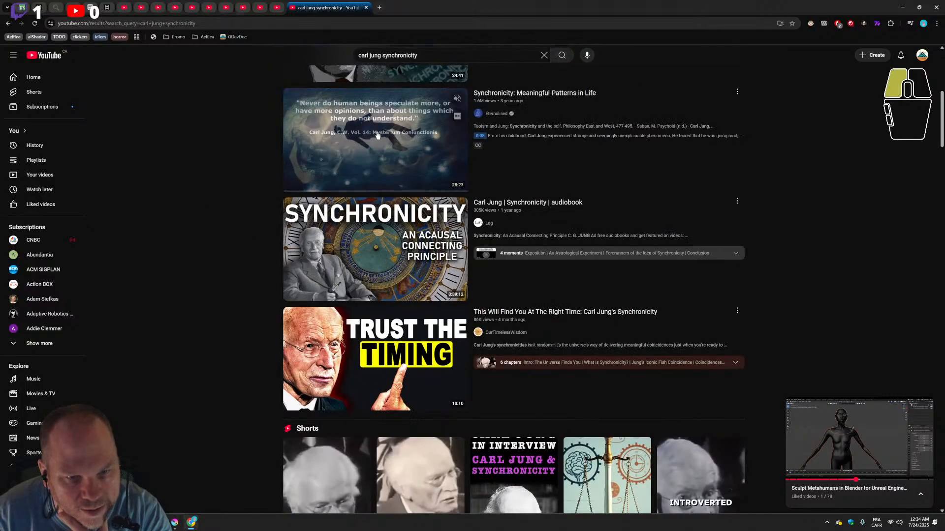
left_click(377, 135)
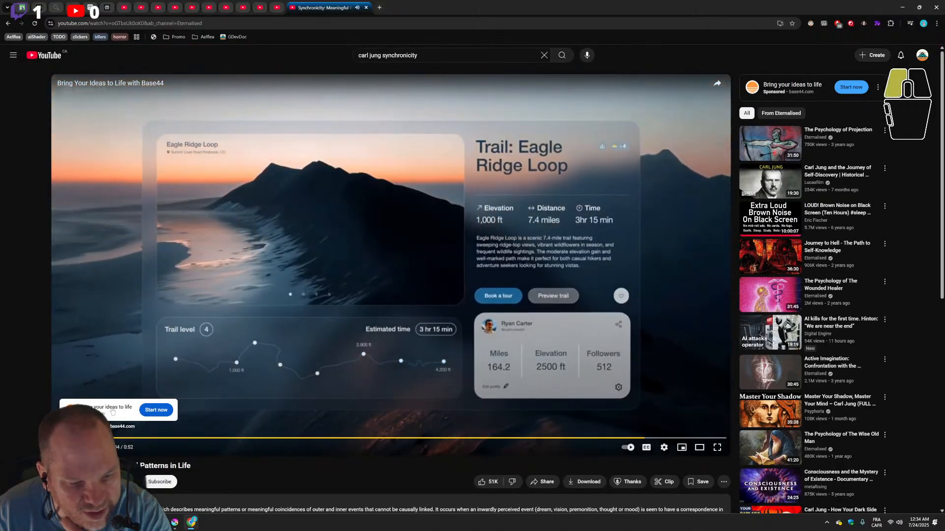
Close the Base44 advertiser page, skip the ad, and restart the synchronicity video from its beginning.
left_click(112, 411)
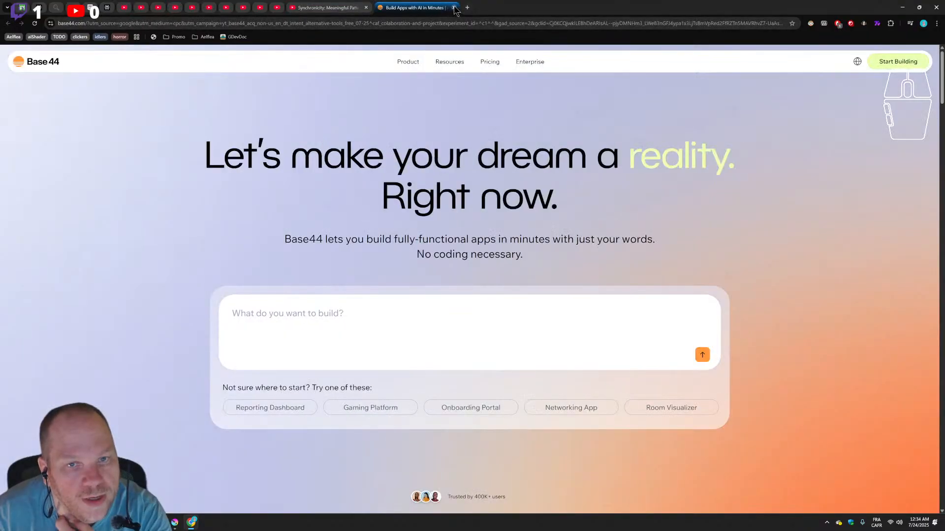
left_click(453, 7)
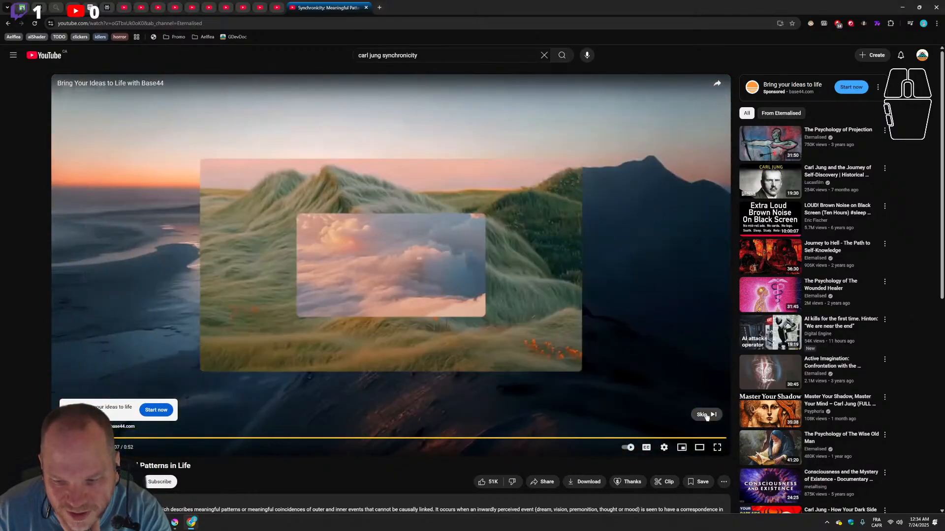
left_click(704, 415)
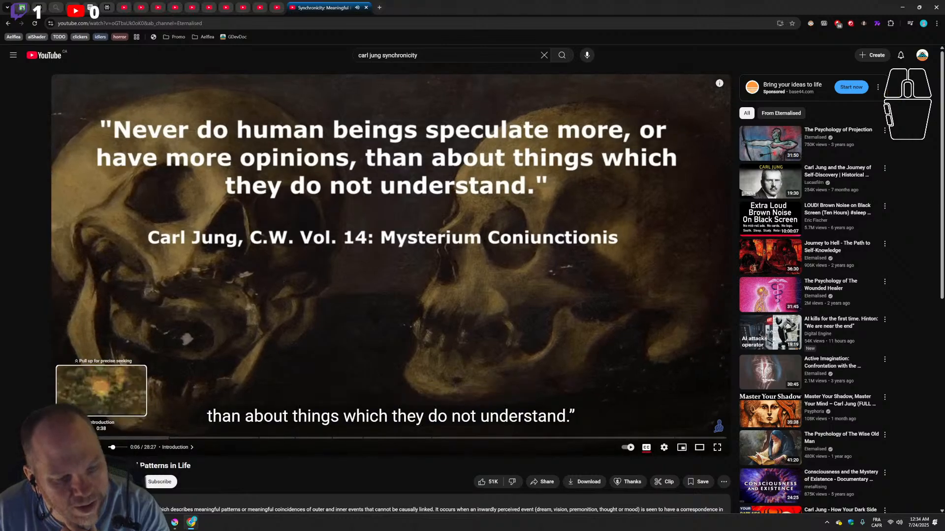
left_click(57, 438)
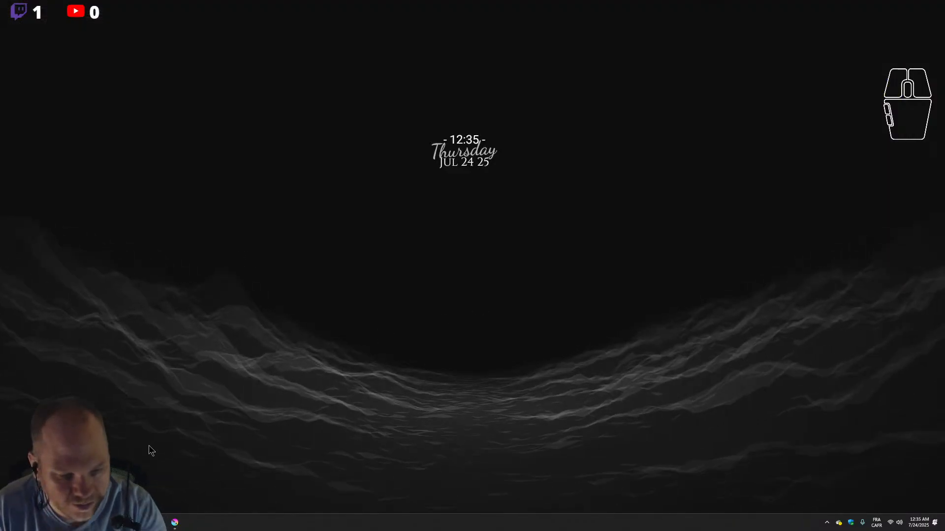
Switch to Blender and examine the character mesh's neck and shoulders against the side-view concept art.
left_click(175, 523)
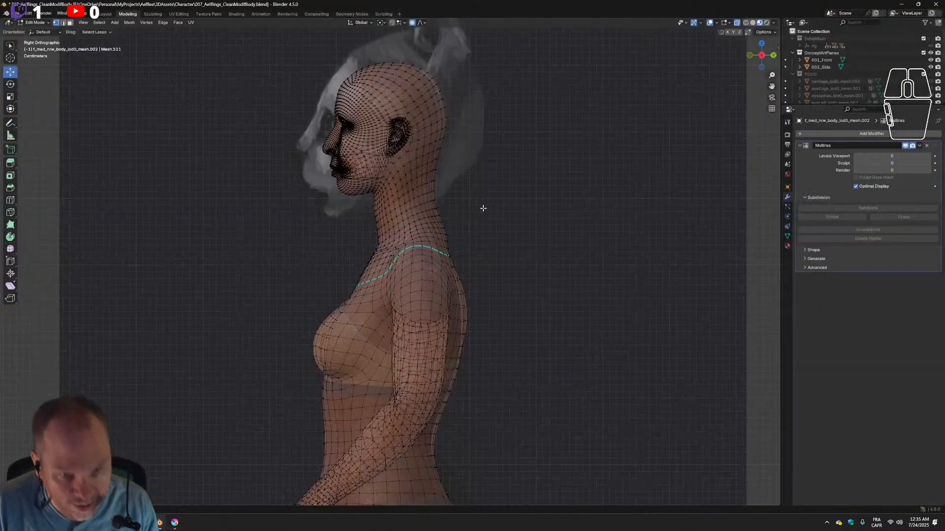
scroll(483, 208, "up", 2)
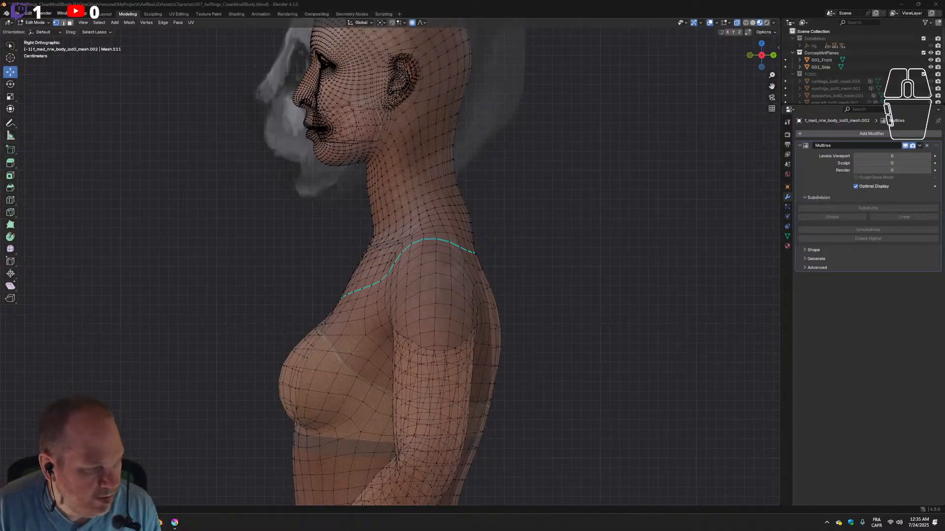
scroll(559, 270, "down", 2)
scroll(546, 292, "up", 2)
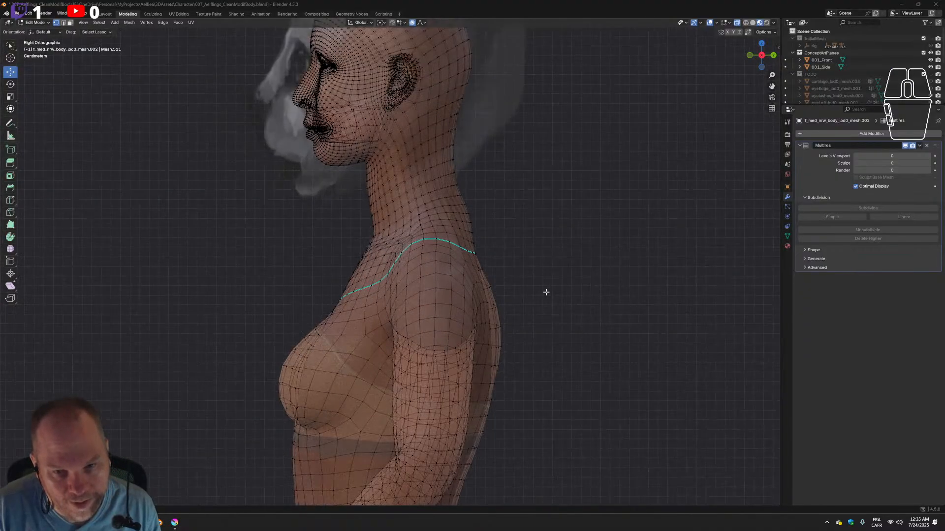
Save the Blender file with the current body mesh edits.
left_click(513, 6)
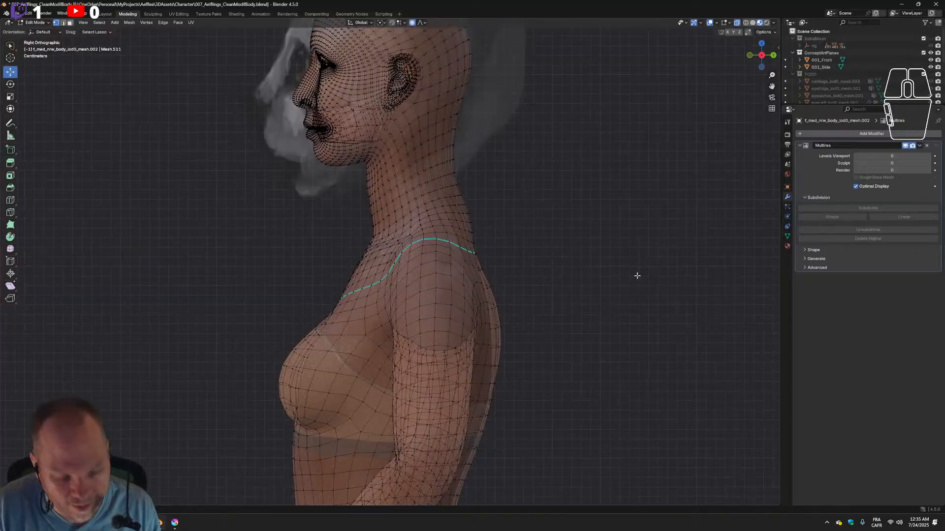
key("ctrl+s")
scroll(552, 295, "down", 1)
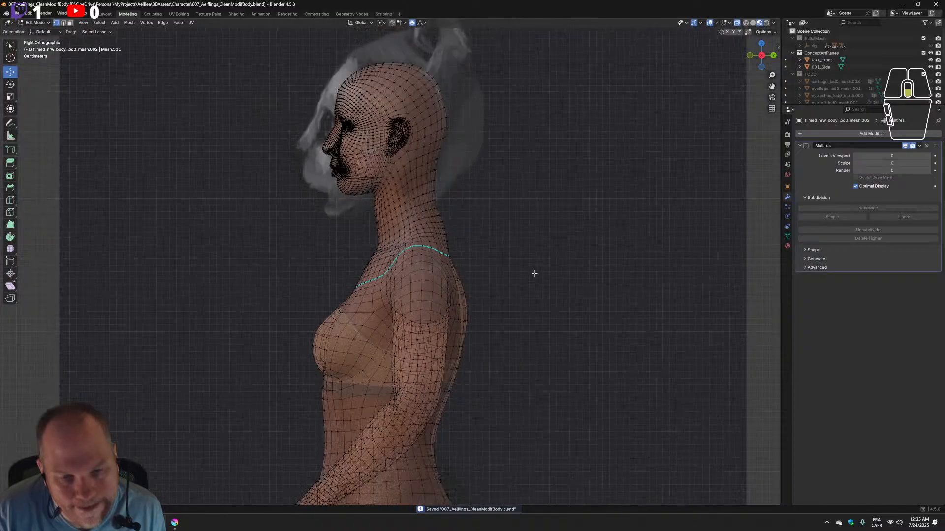
Lasso-select the mesh vertices on the upper chest outline at the front end of the highlighted seam.
scroll(534, 273, "up", 3)
scroll(542, 265, "up", 1)
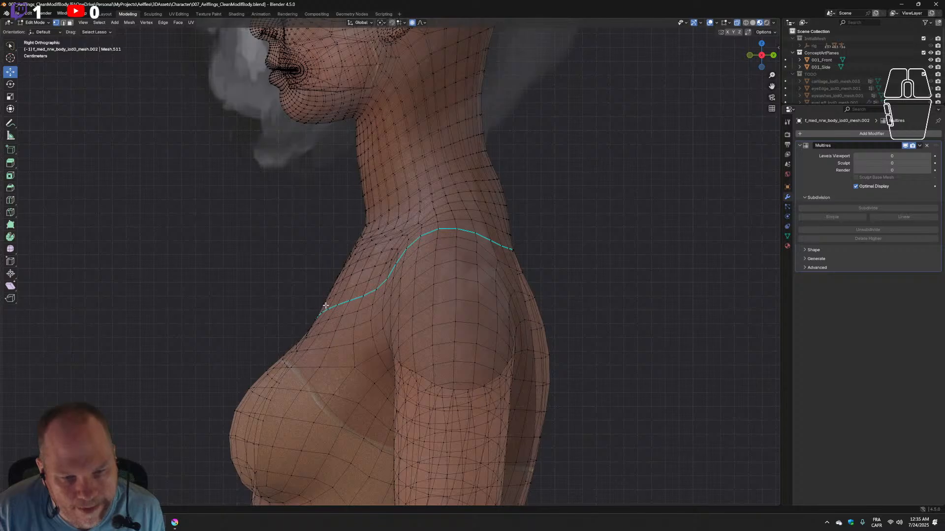
mouse_move(330, 303)
left_mouse_down()
mouse_move(308, 314)
mouse_move(322, 320)
left_mouse_up()
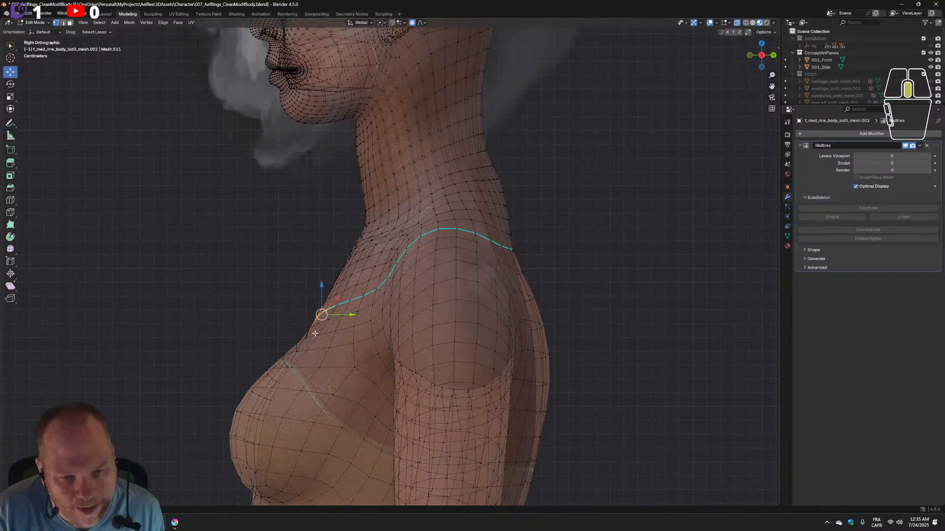
mouse_move(314, 333)
middle_mouse_down()
mouse_move(340, 325)
mouse_move(399, 340)
mouse_move(320, 330)
middle_mouse_up()
scroll(320, 325, "up", 1)
left_click_drag(337, 327, 352, 332)
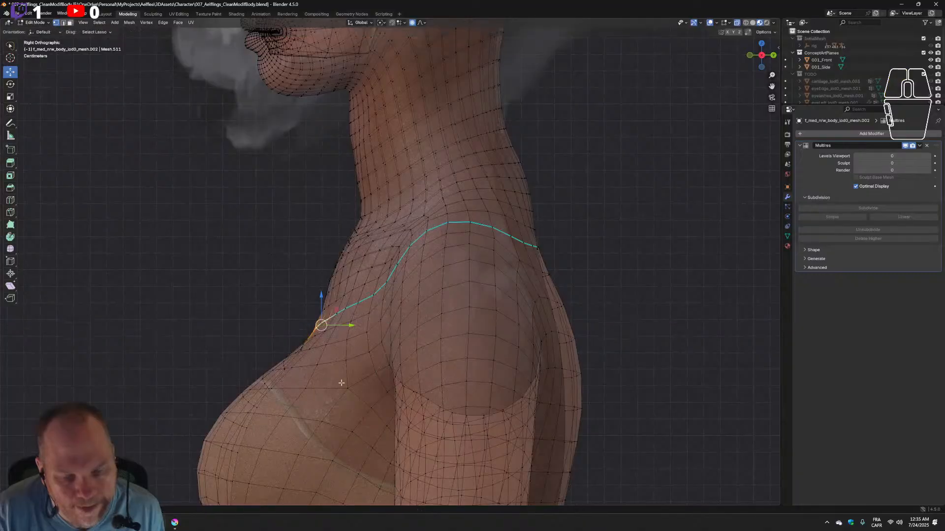
Switch to Krita and inspect the selection outline around the front-view character from hips and feet up to the head.
left_click(177, 523)
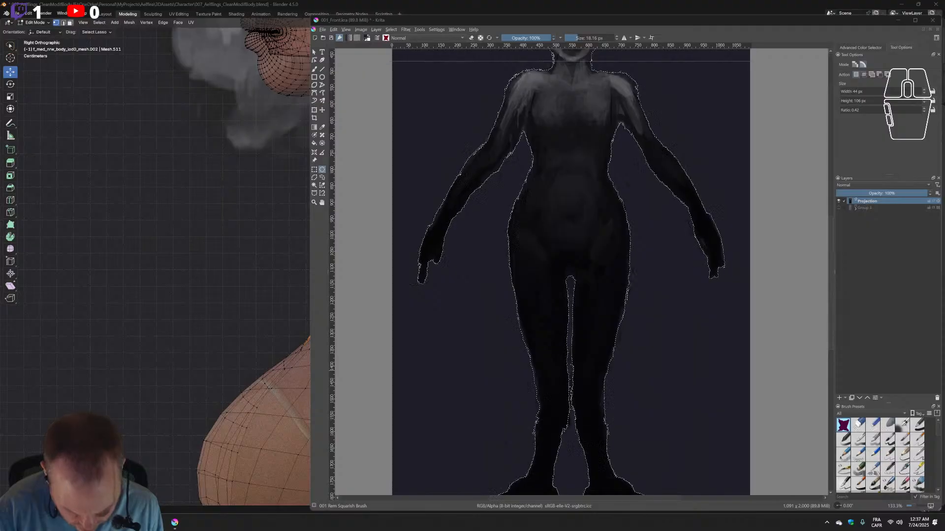
scroll(627, 197, "up", 2)
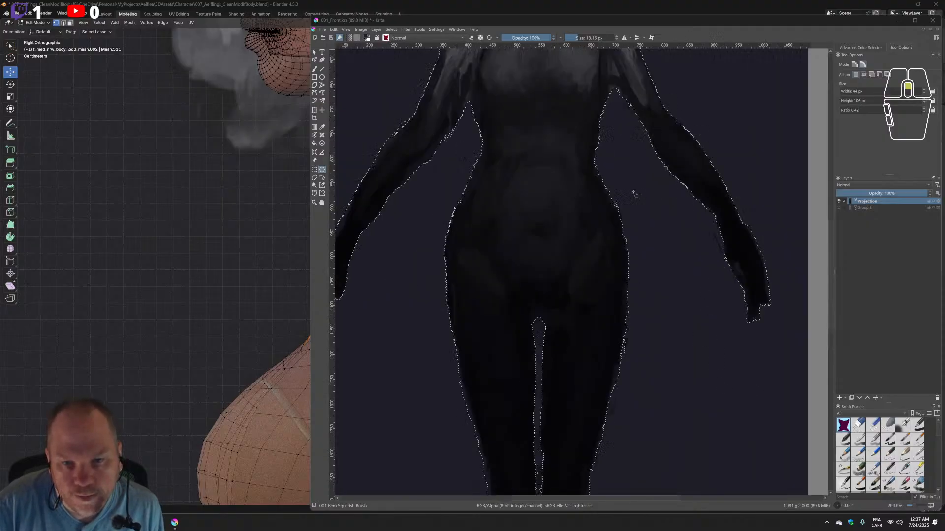
scroll(616, 258, "down", 1)
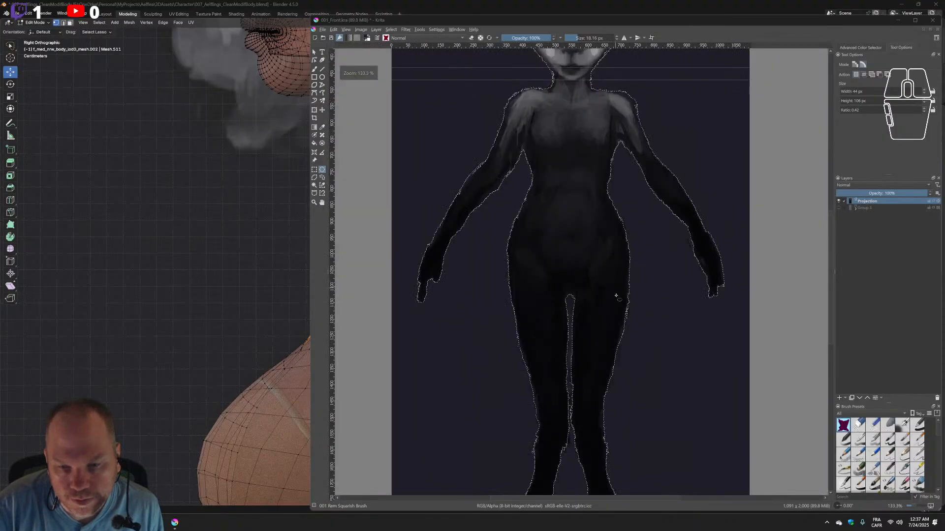
middle_click_drag(615, 335, 612, 191)
scroll(531, 358, "up", 1)
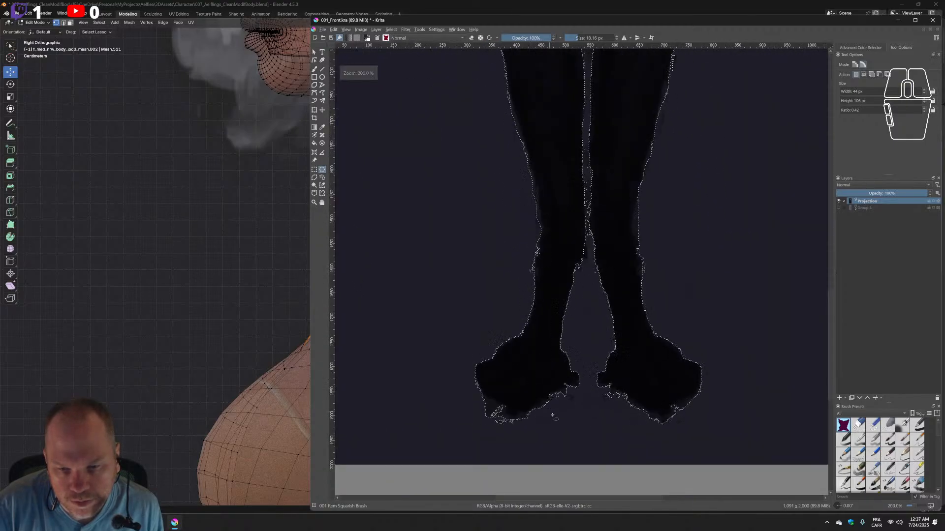
scroll(541, 408, "down", 1)
middle_click_drag(669, 185, 659, 439)
scroll(618, 270, "up", 2)
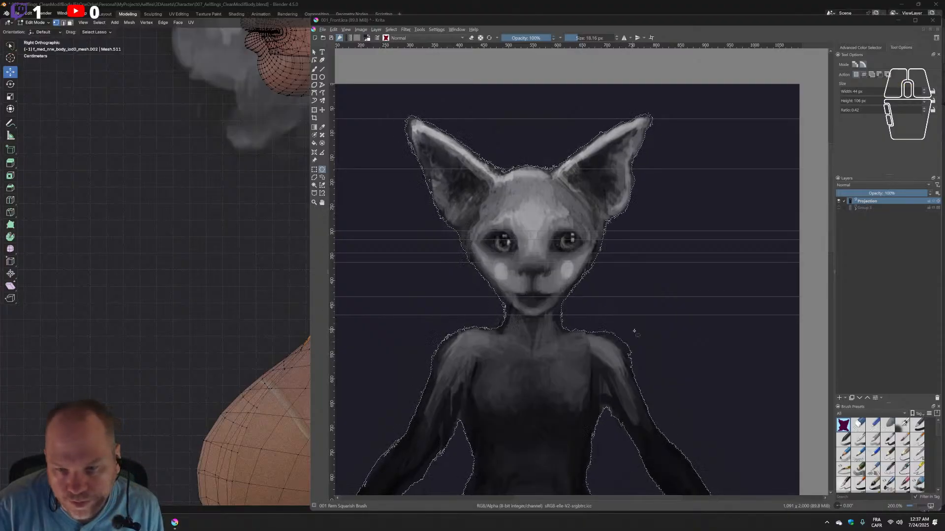
Undo the stray canvas action and refine the figure's selection outline around the shoulder and armpit with the elliptical selection tool.
left_click(649, 344)
key("ctrl+z")
scroll(650, 345, "down", 5)
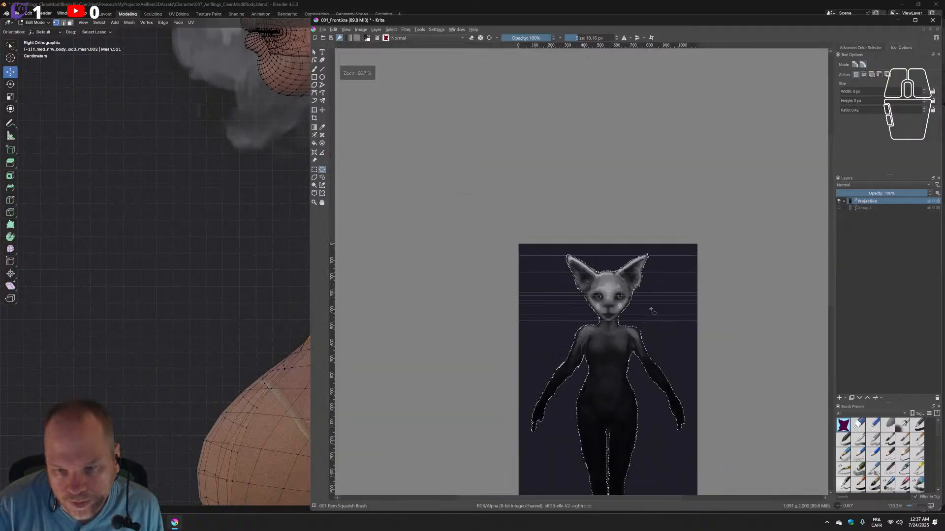
scroll(648, 344, "up", 5)
left_click_drag(637, 299, 602, 339)
left_click_drag(662, 326, 621, 310)
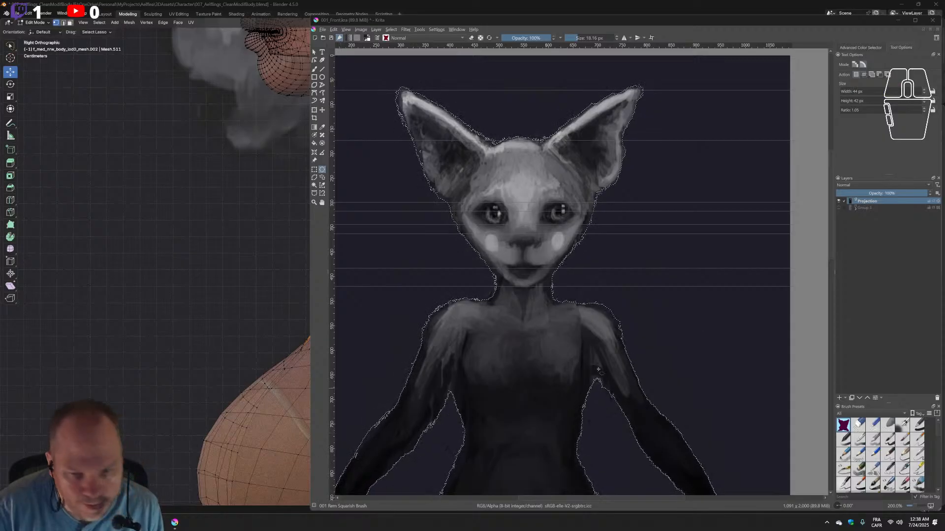
scroll(696, 265, "down", 3)
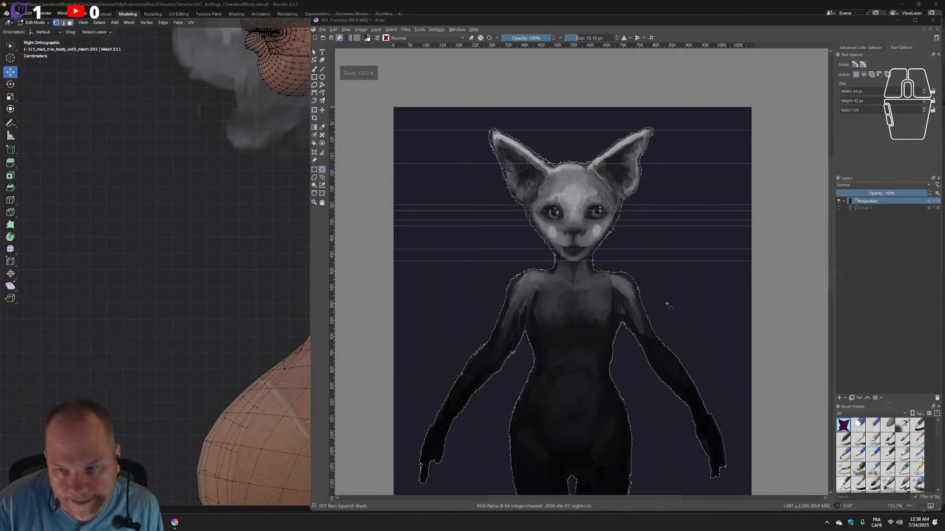
middle_click_drag(748, 323, 688, 235)
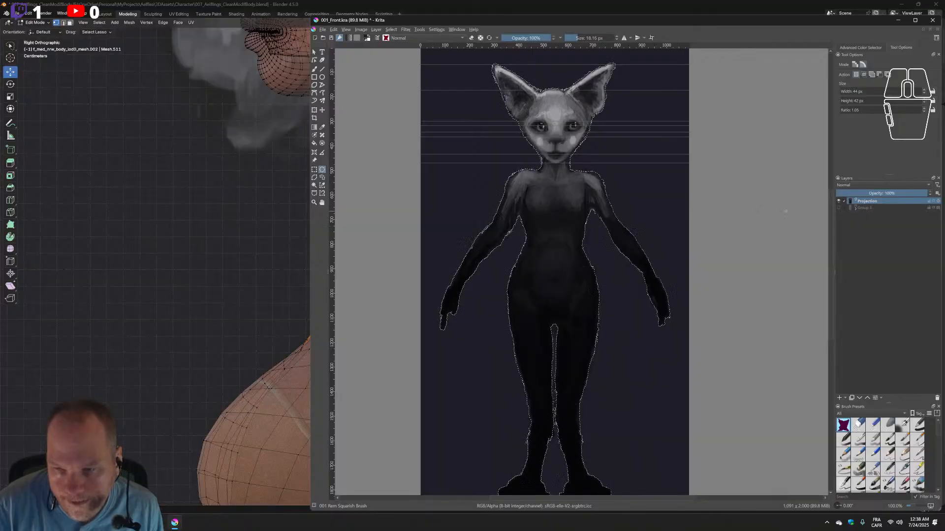
Add a new paint layer above Projection and try giving it a Levels filter mask.
left_click(845, 400)
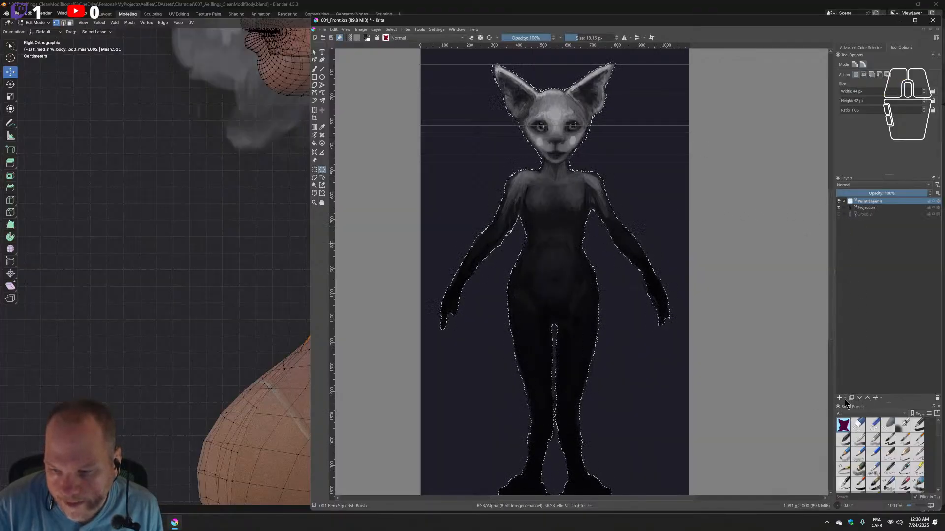
left_click(845, 399)
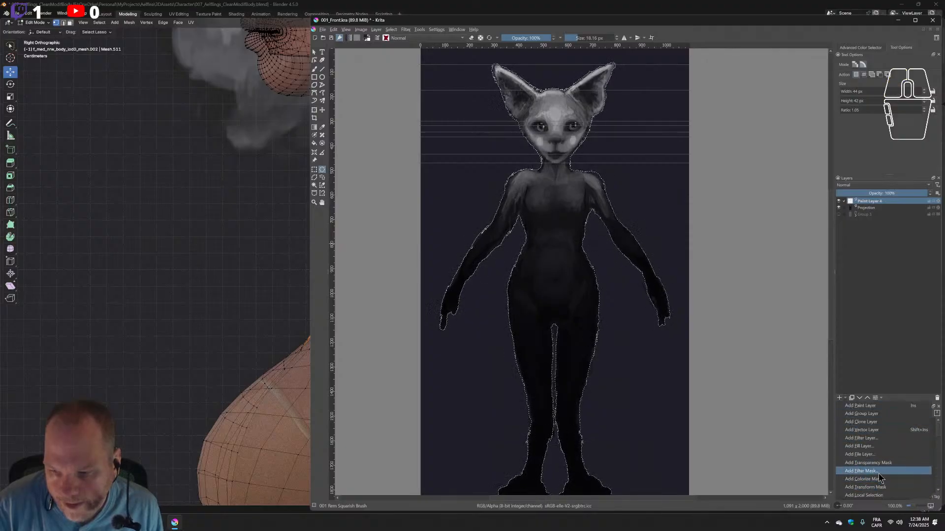
left_click(866, 471)
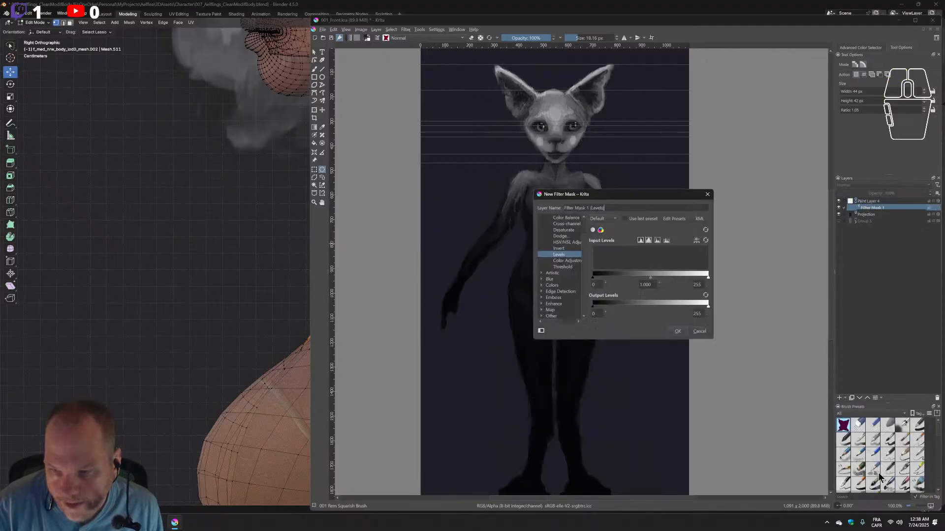
left_click(698, 332)
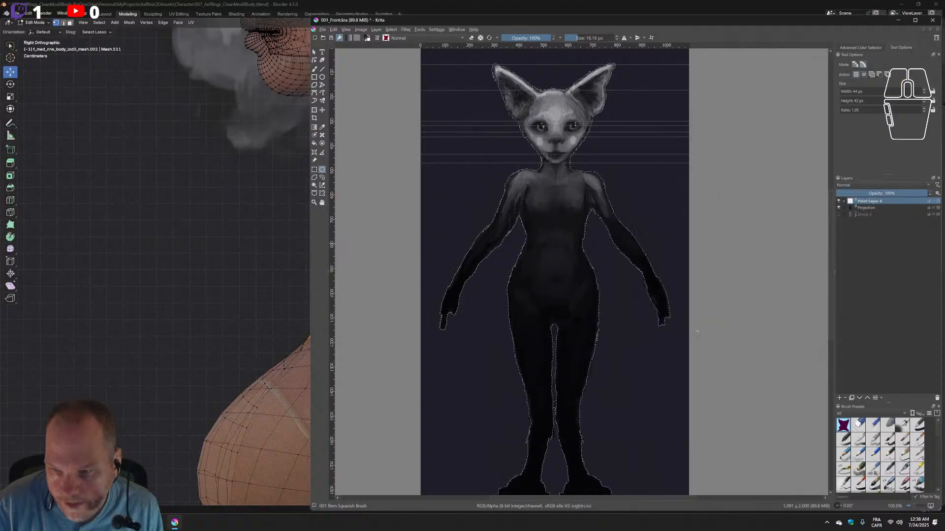
right_click(872, 203)
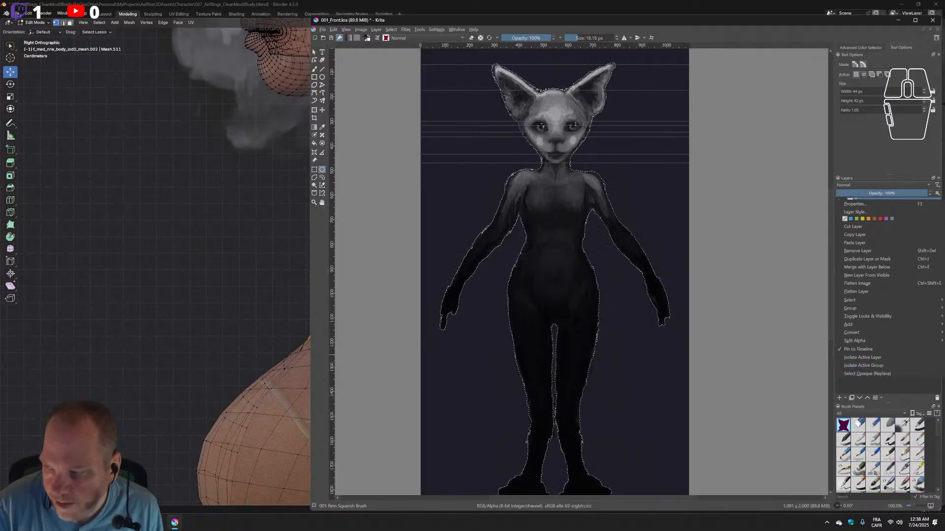
key("Escape")
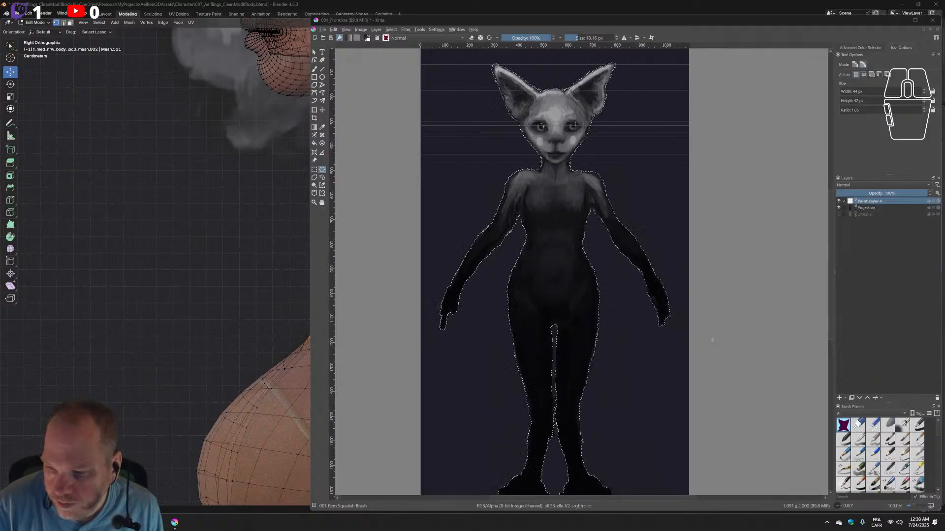
Try to convert the new paint layer to a transparency mask, and remove the layer.
right_click(874, 206)
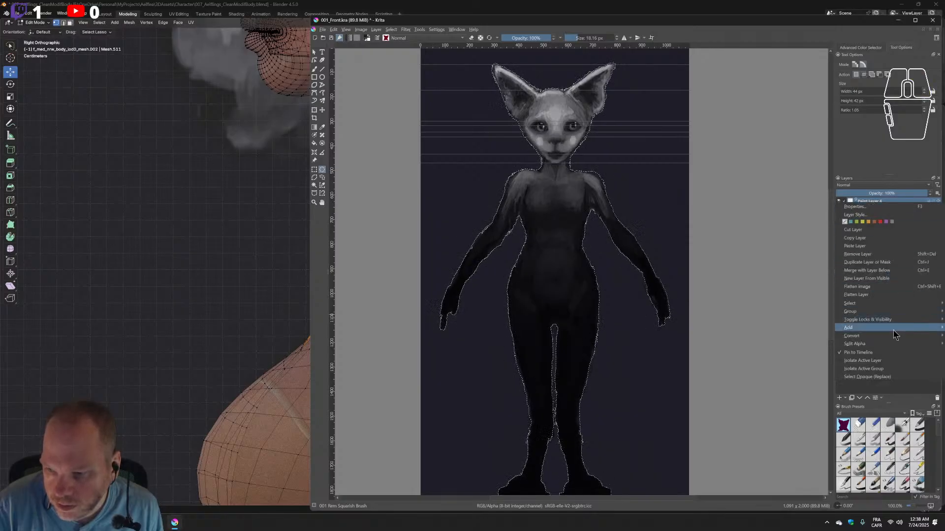
mouse_move(890, 337)
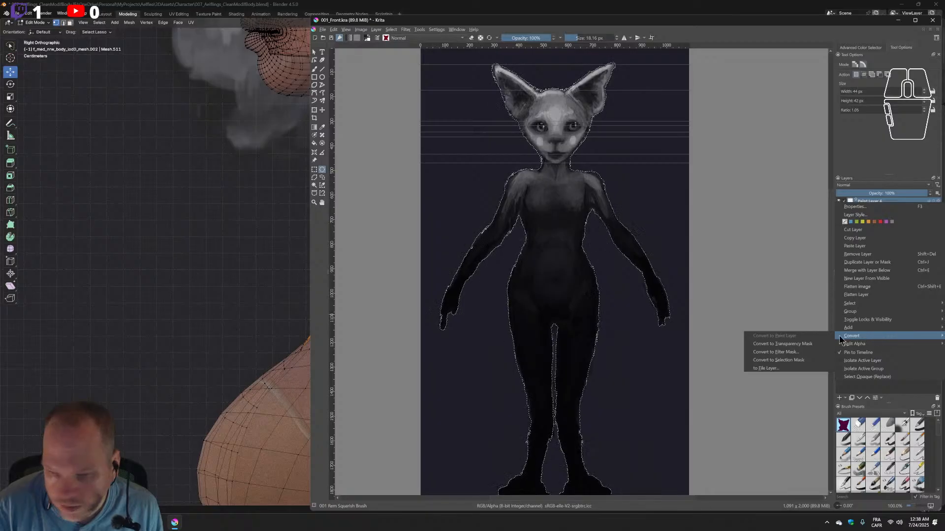
left_click(805, 344)
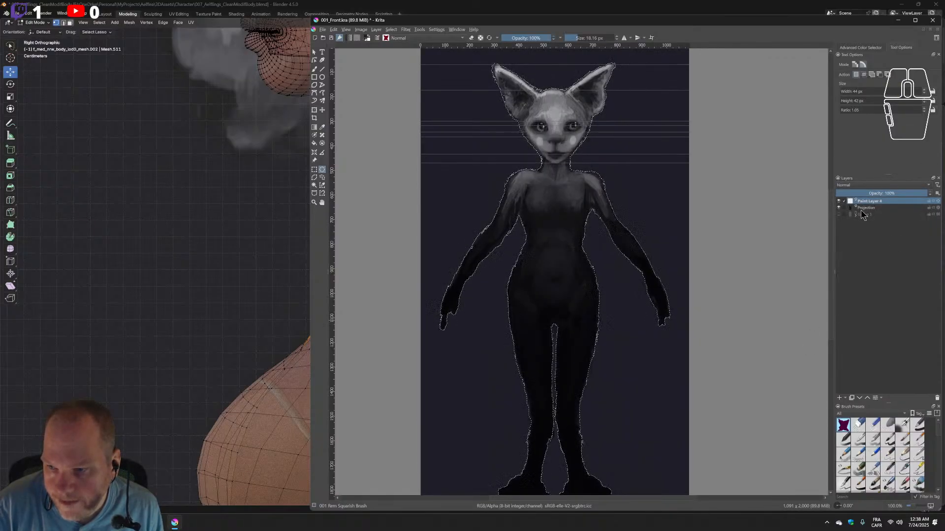
left_click(867, 209)
left_click(872, 202)
key("shift+Delete")
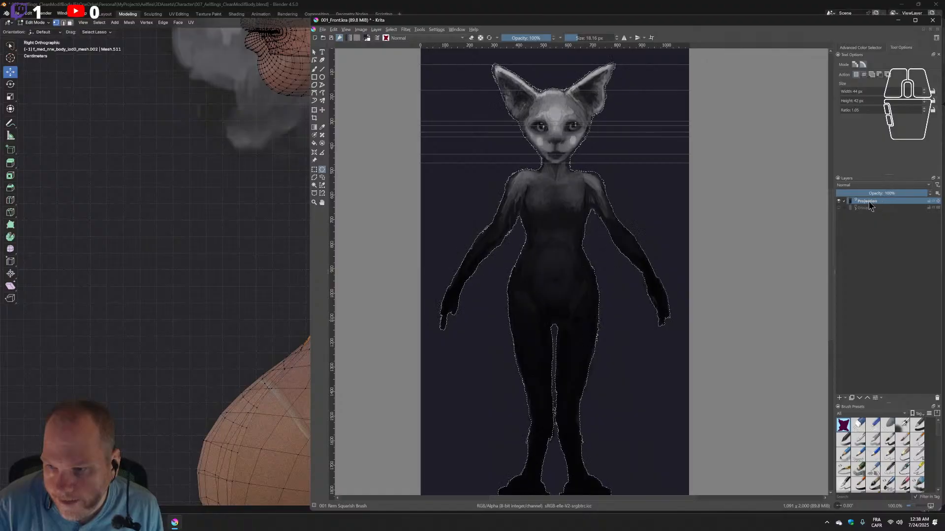
Add a transparency mask to the Projection layer from the figure selection to cut away the background.
right_click(870, 206)
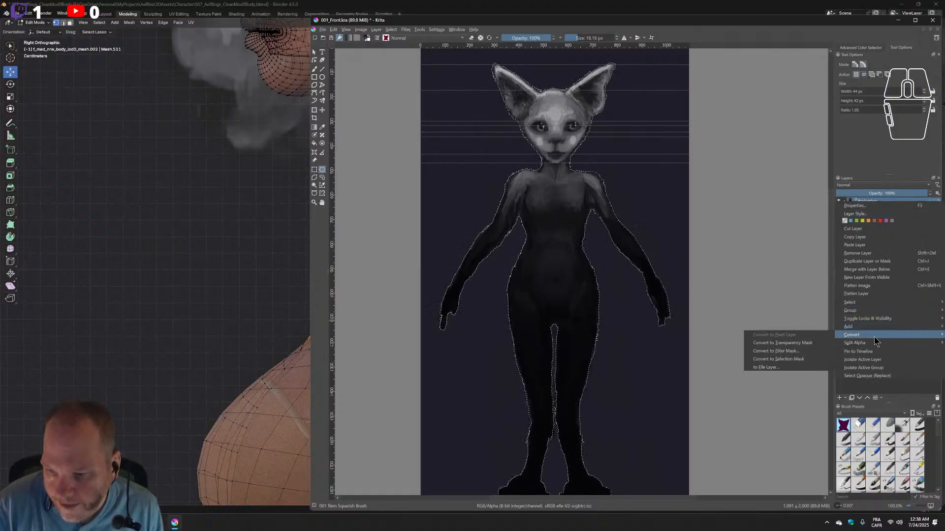
left_click(797, 343)
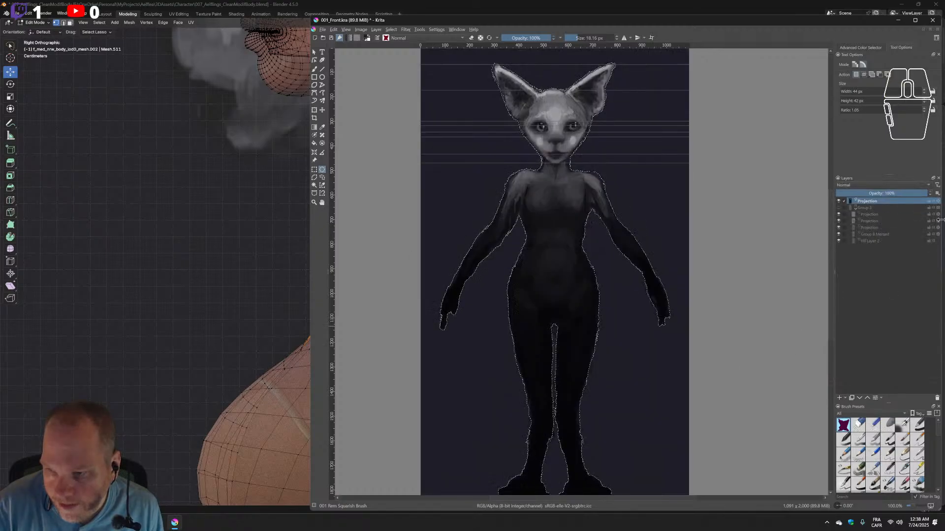
right_click(873, 202)
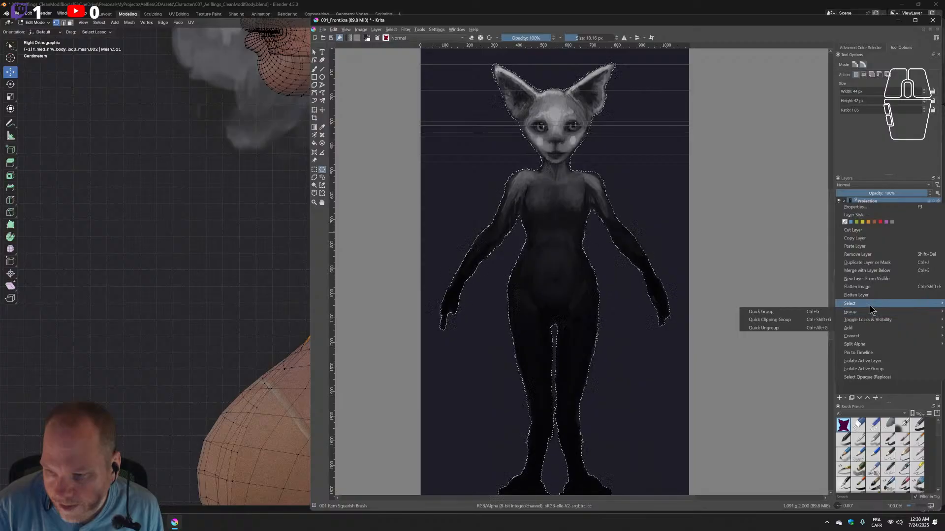
mouse_move(867, 329)
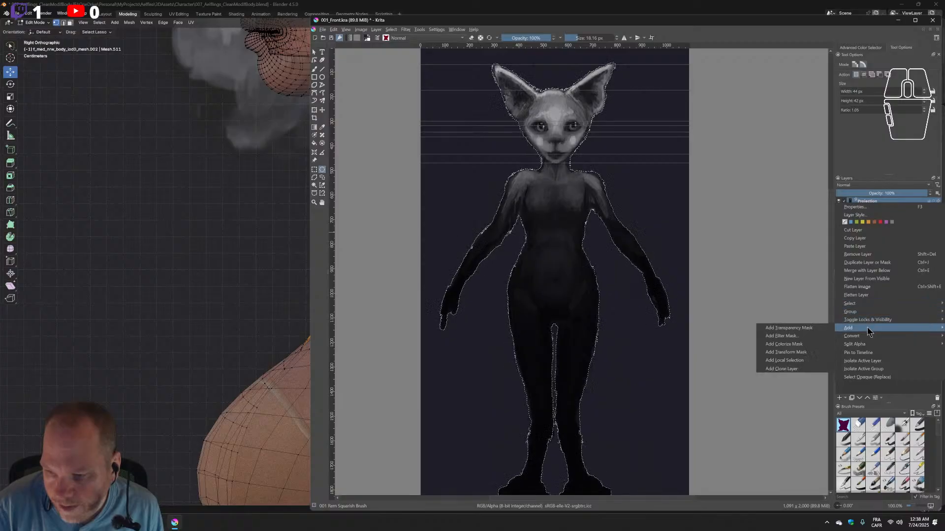
left_click(813, 328)
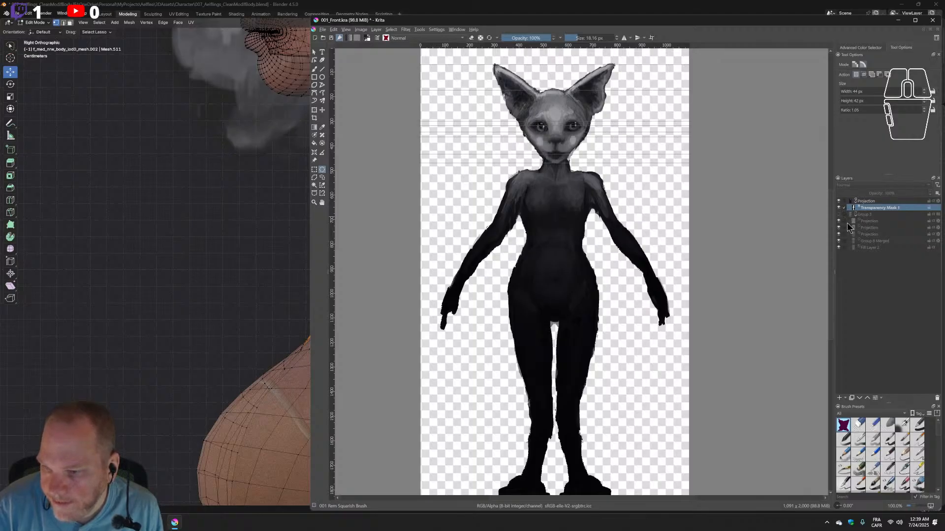
Try adding a new paint layer above the masked Projection layer, and undo it.
left_click(873, 280)
right_click(873, 281)
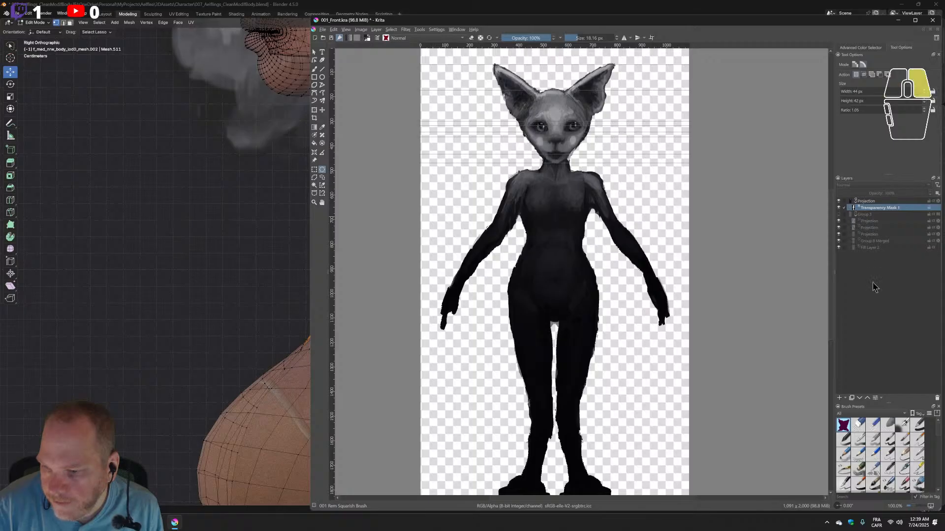
left_click(866, 220)
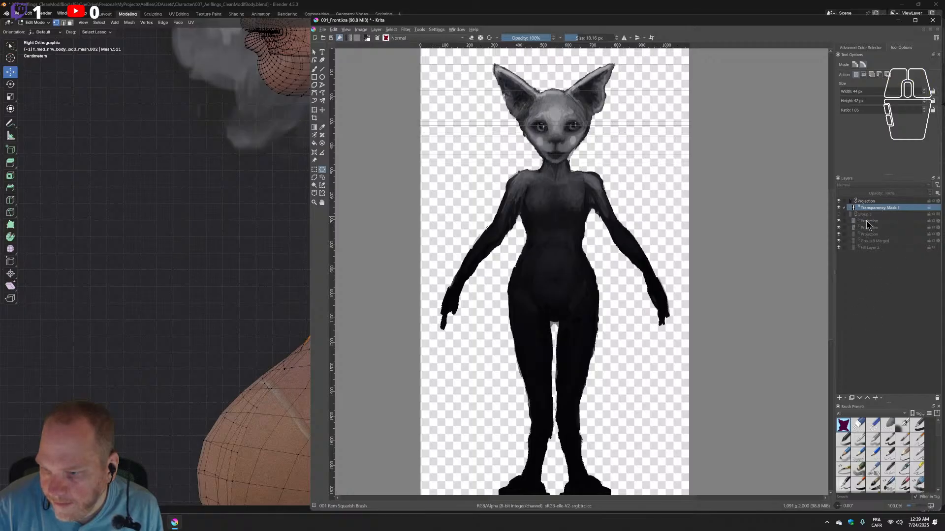
left_click(841, 400)
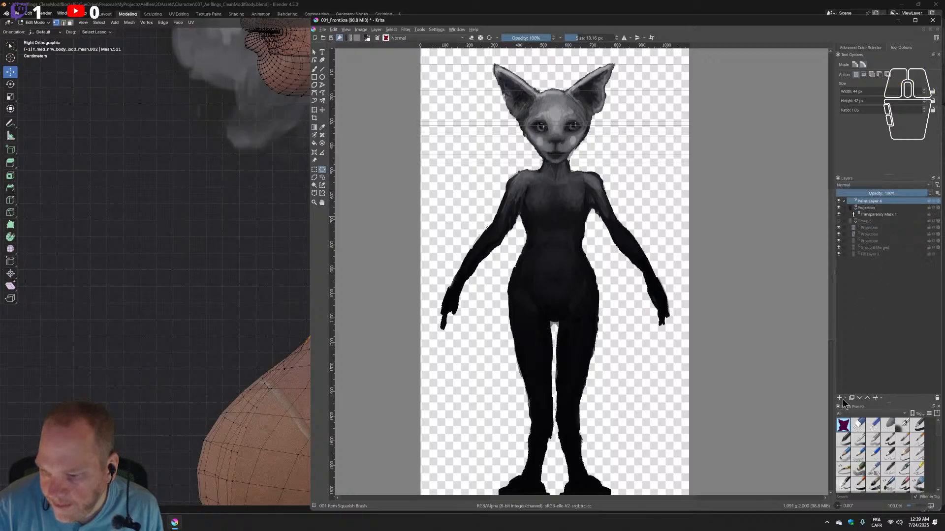
key("ctrl+z")
Collapse the hidden layer group beneath the Projection layer and select that group.
left_click(876, 207)
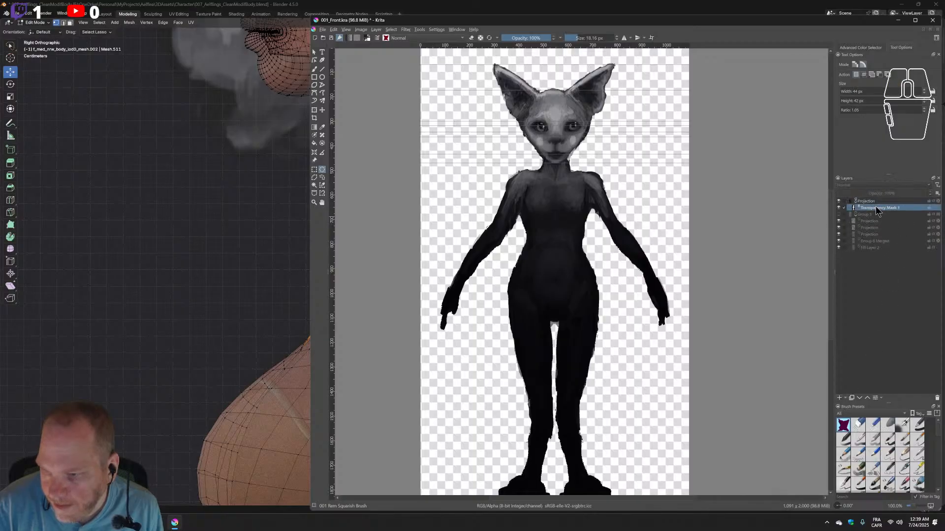
left_click(854, 215)
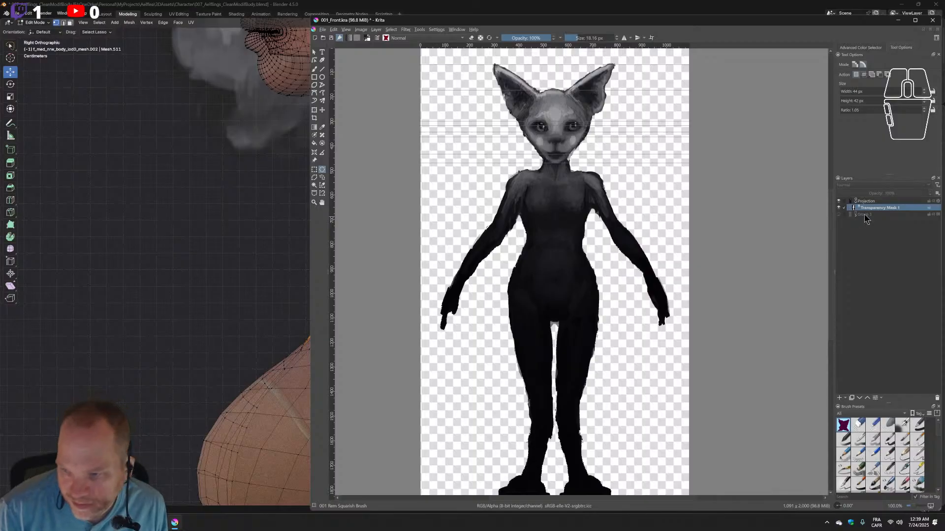
left_click(881, 215)
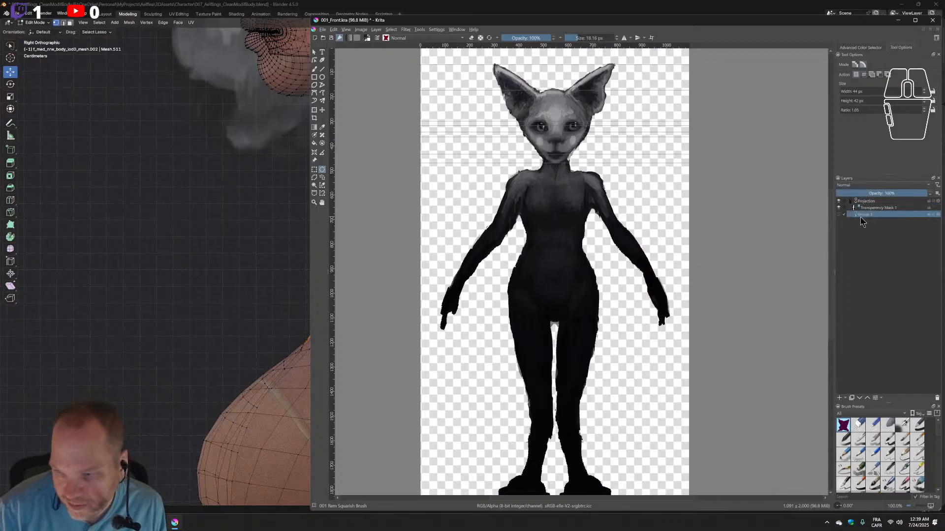
left_click(845, 399)
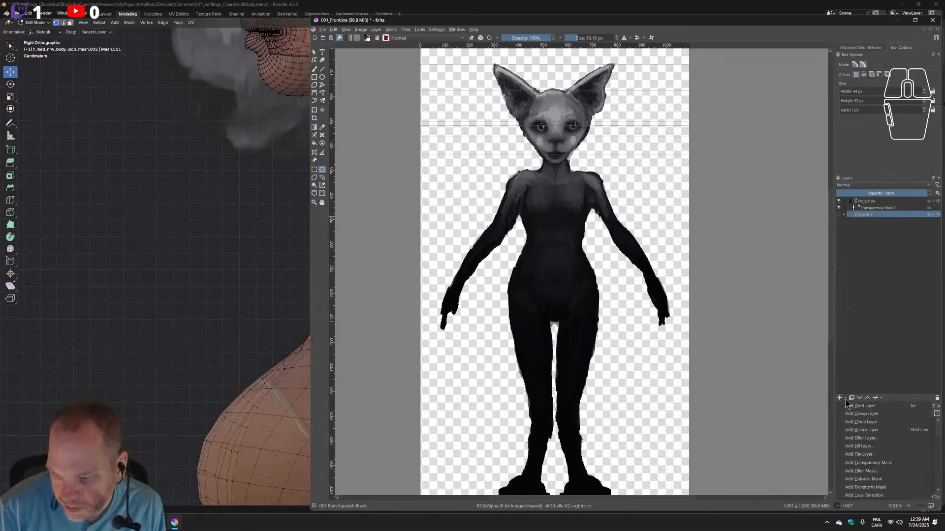
left_click(894, 448)
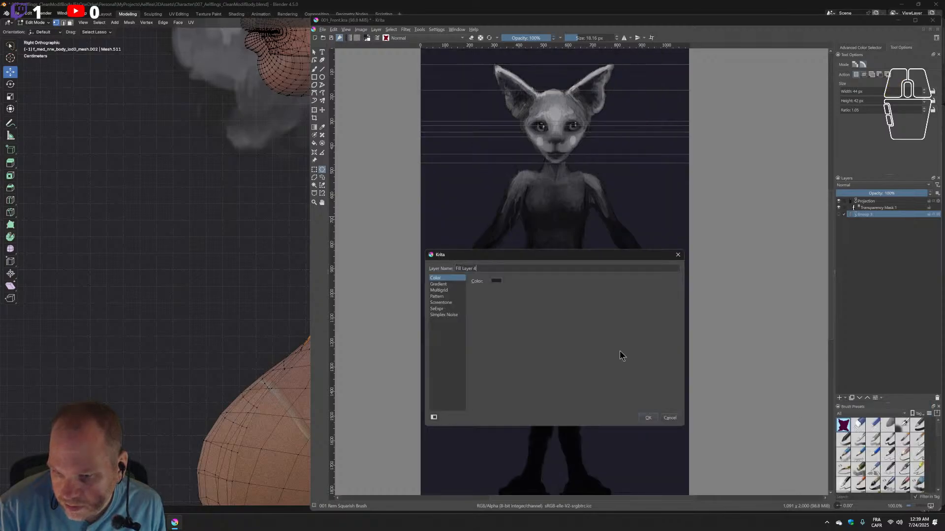
left_click(667, 418)
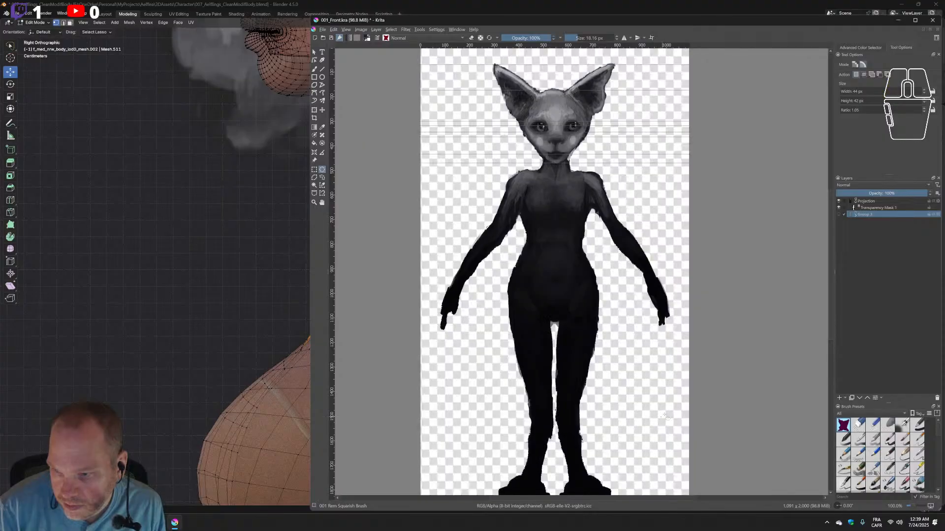
Undo the transparency mask on the Projection layer, and try adding a white color fill layer beneath Projection.
key("ctrl+z")
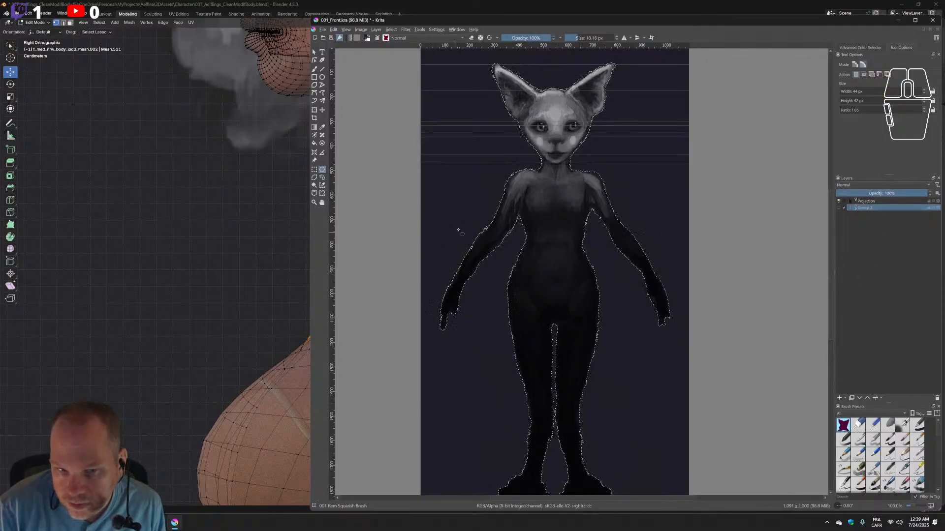
left_click(845, 398)
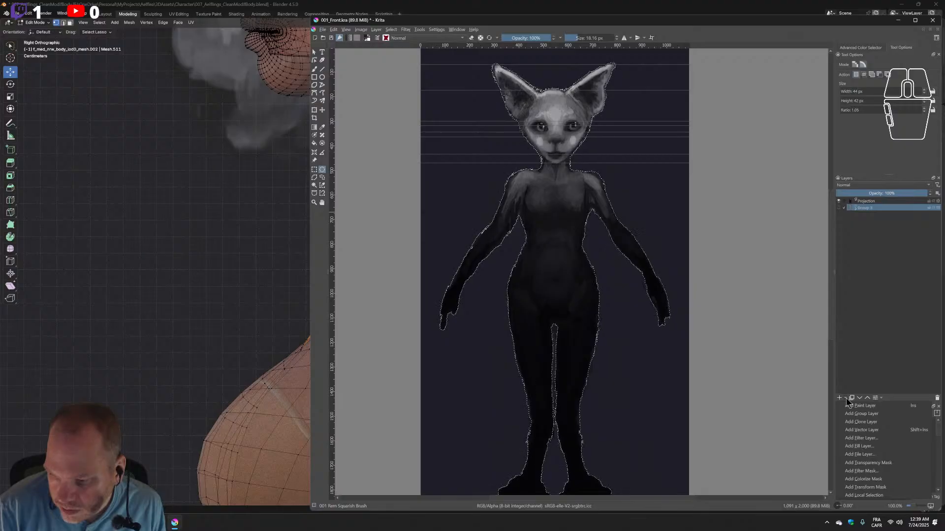
left_click(878, 447)
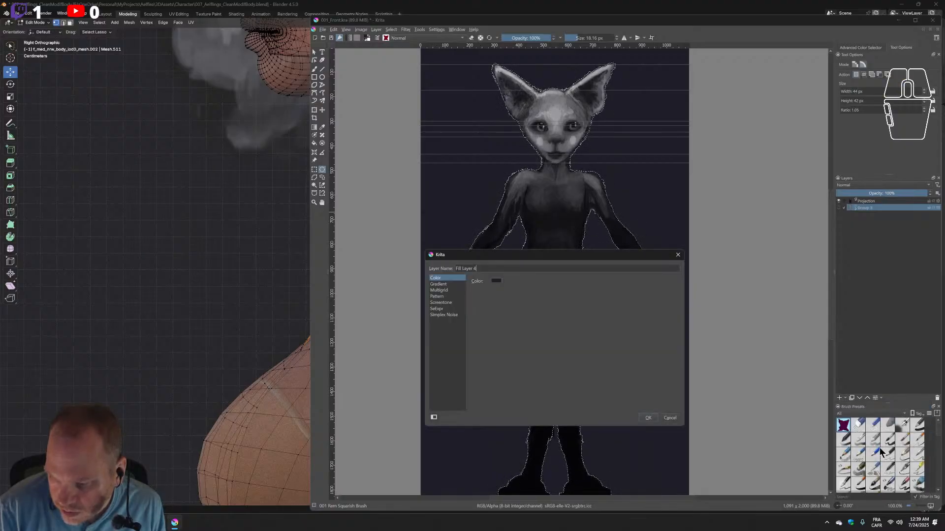
left_click(496, 283)
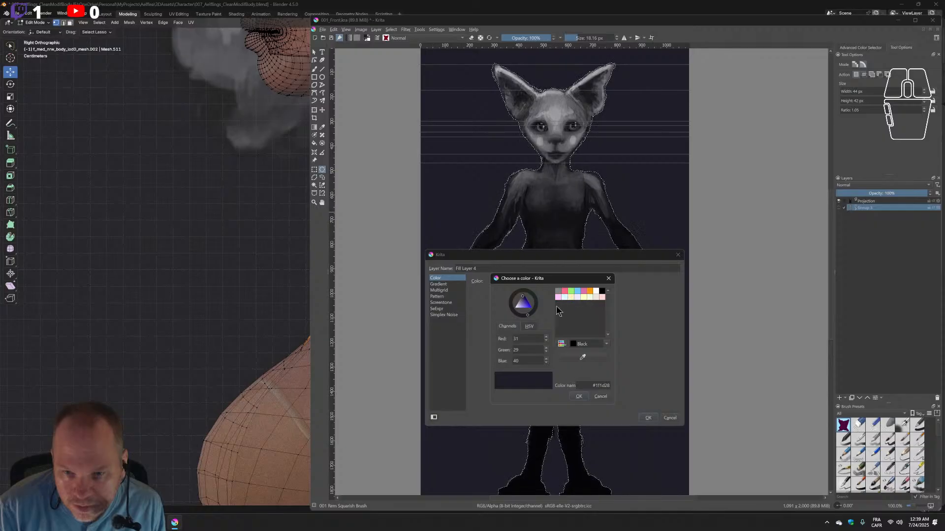
left_click_drag(526, 307, 491, 323)
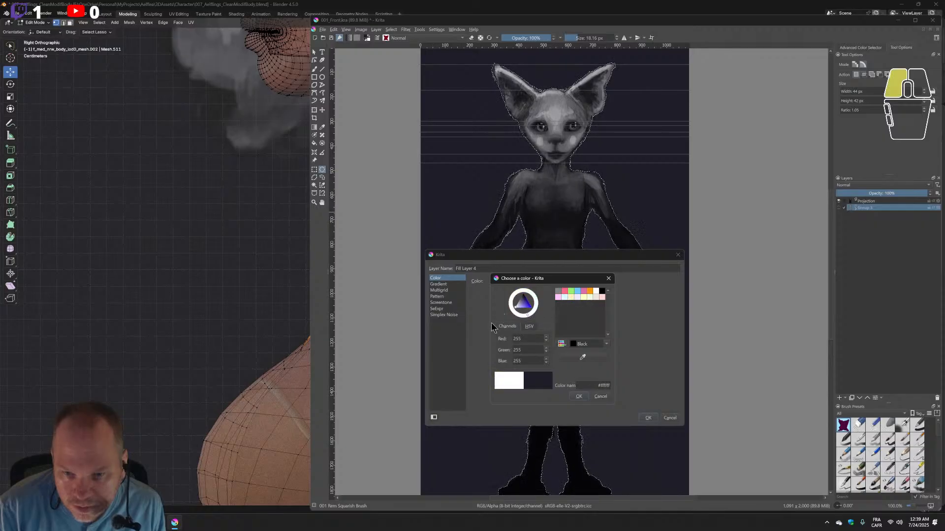
left_click(578, 396)
left_click(648, 417)
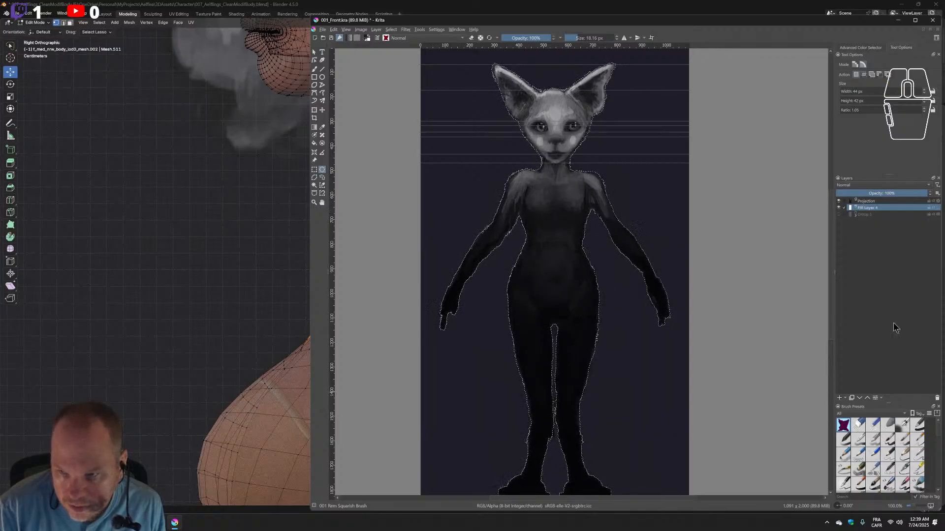
Check the fill layer's visibility beneath Projection, clear the selection, and undo back to the active figure selection without the fill layer.
left_click(839, 210)
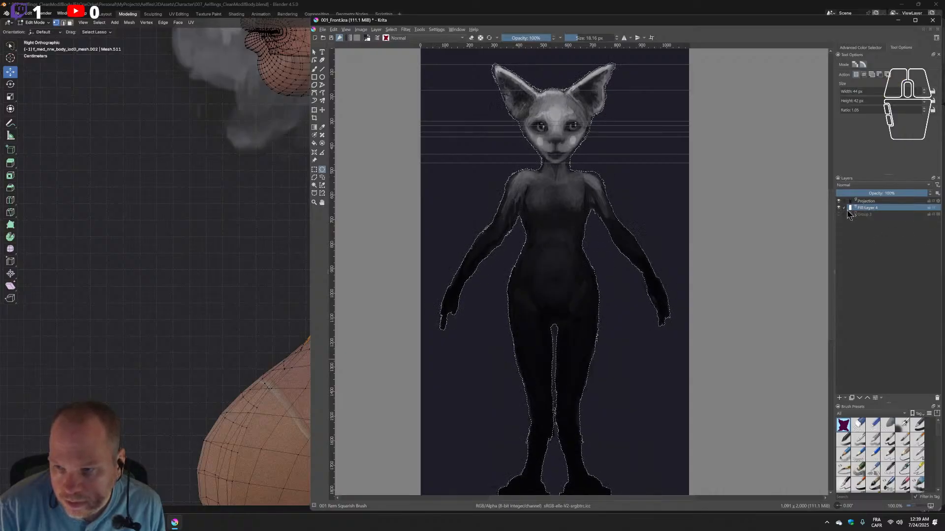
left_click(314, 170)
left_click(368, 193)
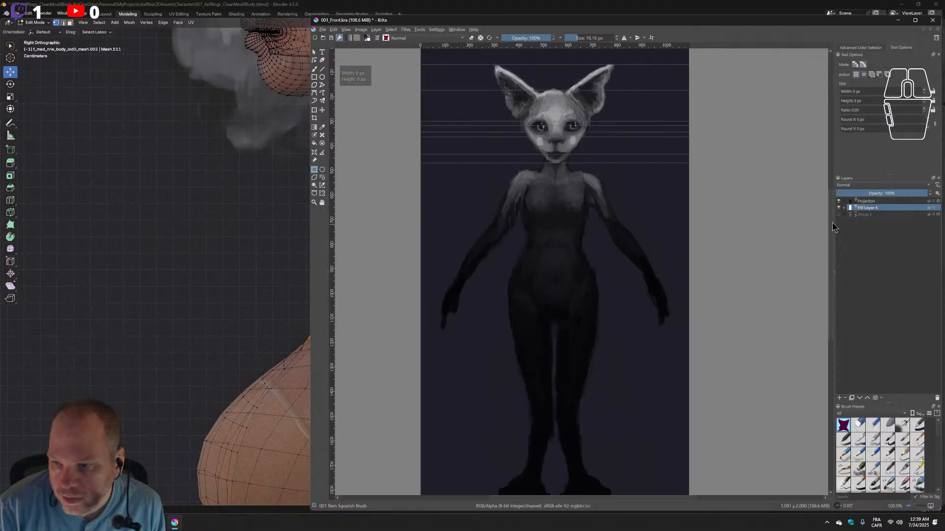
left_click(839, 207)
left_click(839, 206)
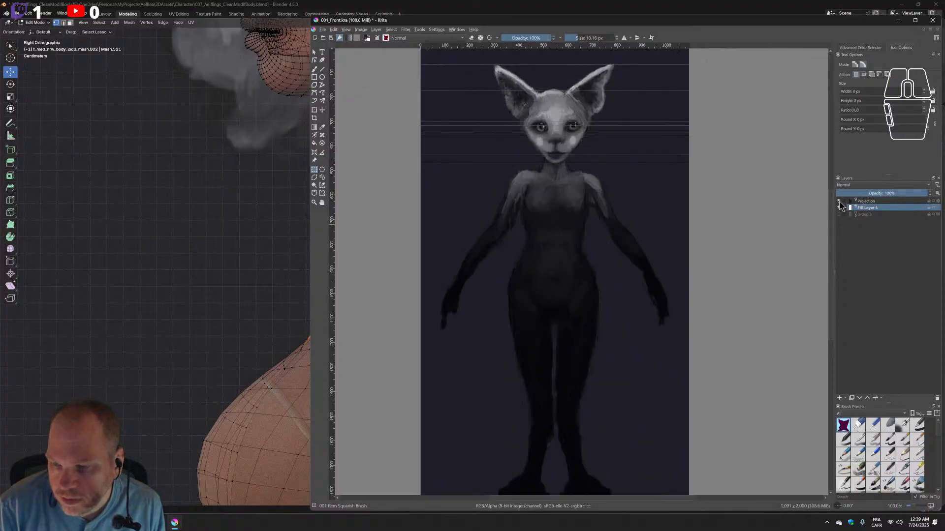
key("ctrl+z")
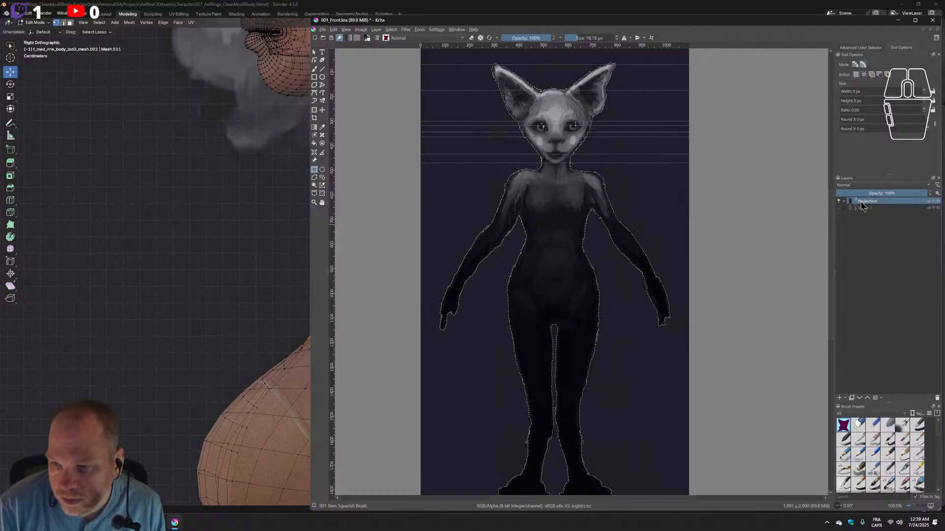
Add a transparency mask to the Projection layer from the active figure selection.
right_click(857, 207)
mouse_move(872, 302)
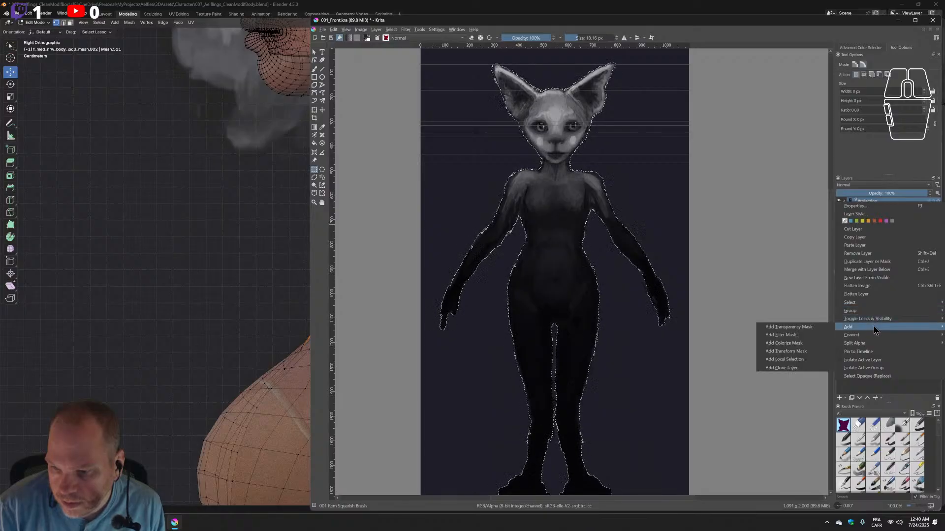
left_click(797, 328)
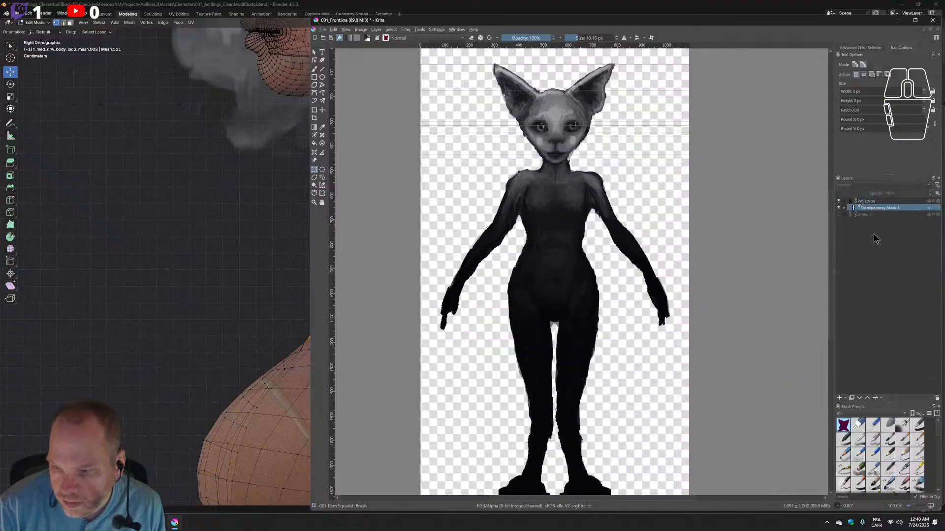
Add a white color fill layer between the masked Projection layer and the hidden group.
left_click(873, 215)
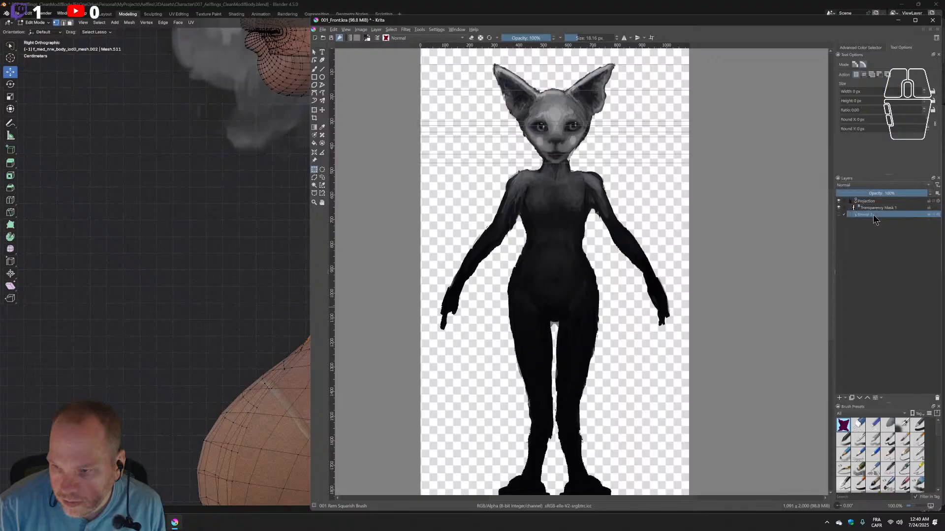
left_click(844, 398)
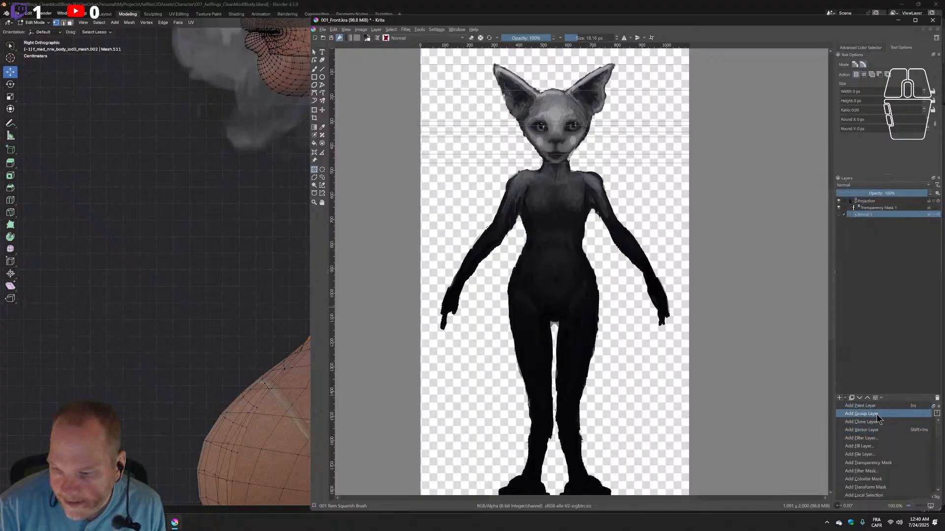
left_click(882, 446)
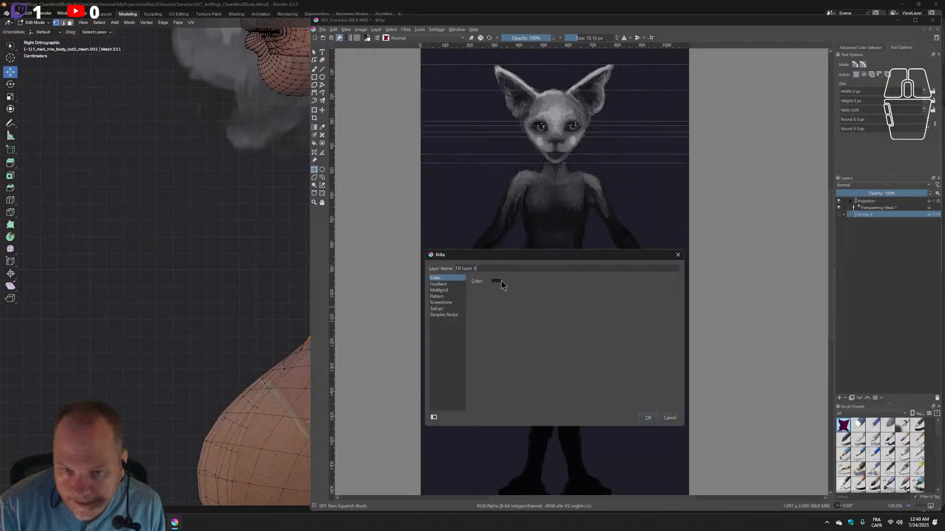
left_click(500, 281)
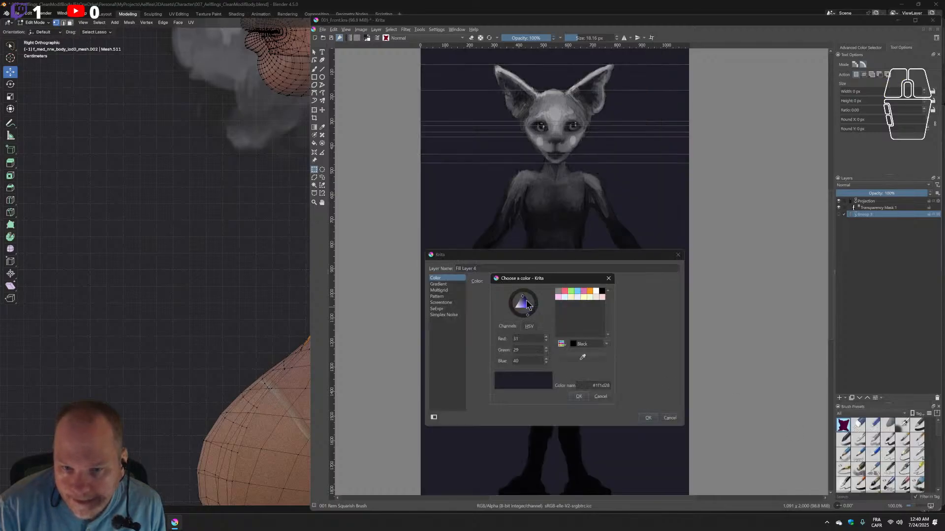
left_click_drag(526, 302, 483, 324)
left_click(579, 397)
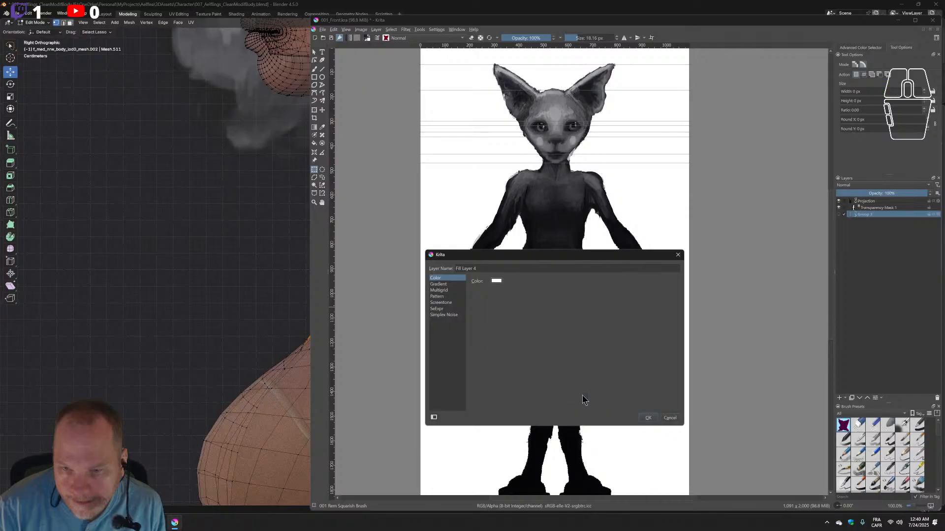
left_click(647, 418)
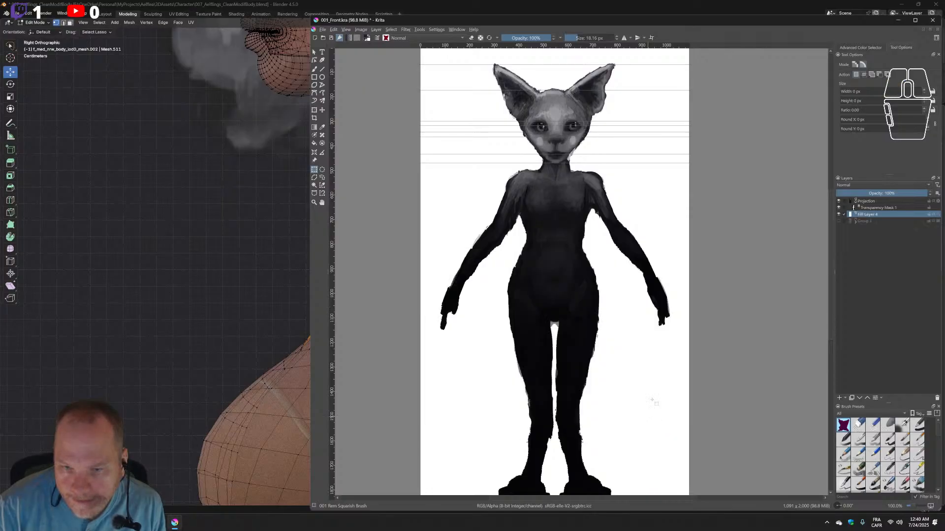
Save the document, and export it to the FrontSide folder as the PNG image 001_Front.png with compression 1.
left_click(322, 30)
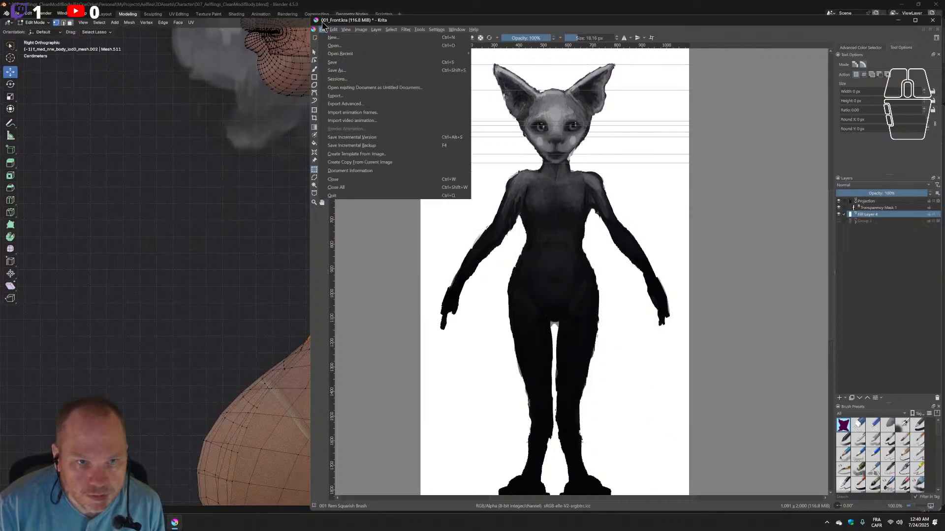
left_click(323, 30)
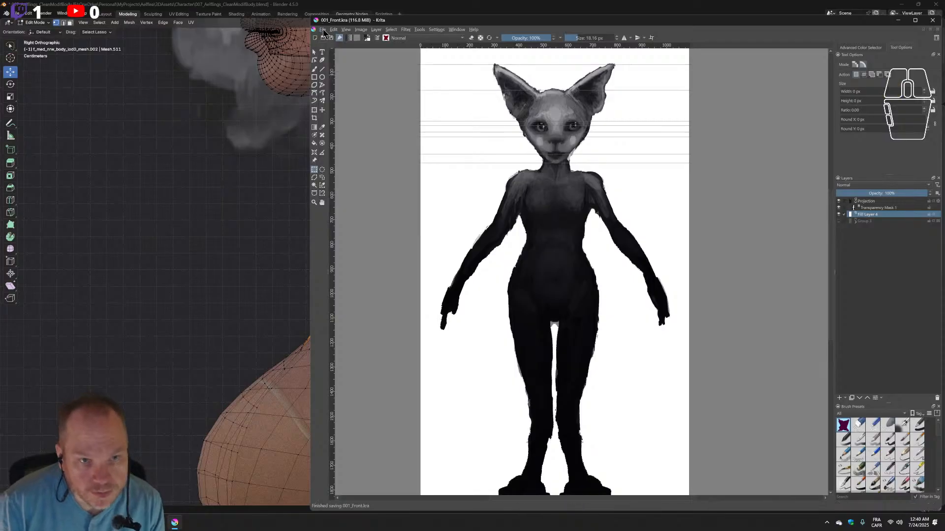
left_click(323, 30)
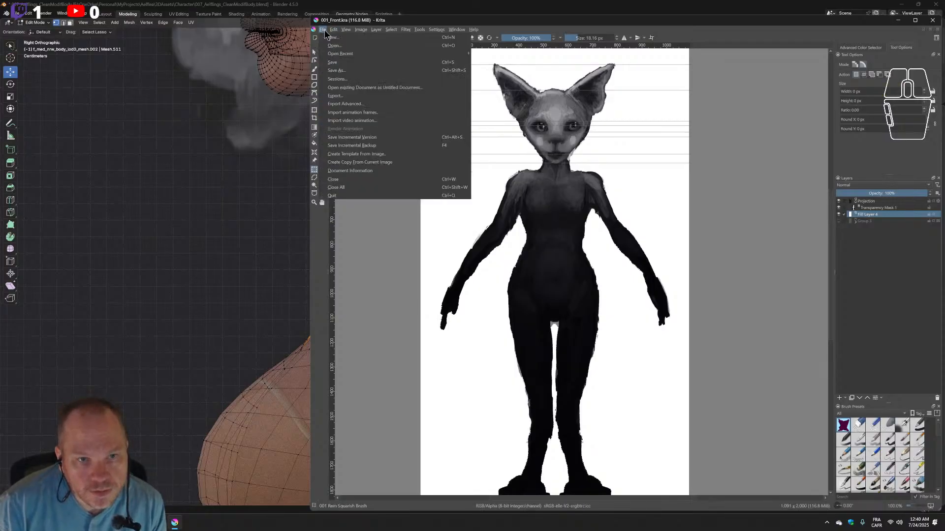
left_click(351, 97)
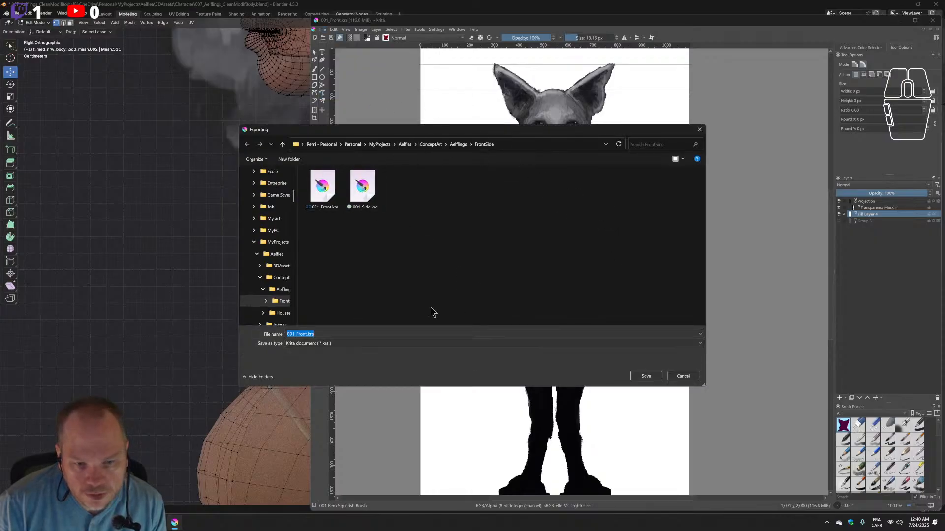
left_click(377, 344)
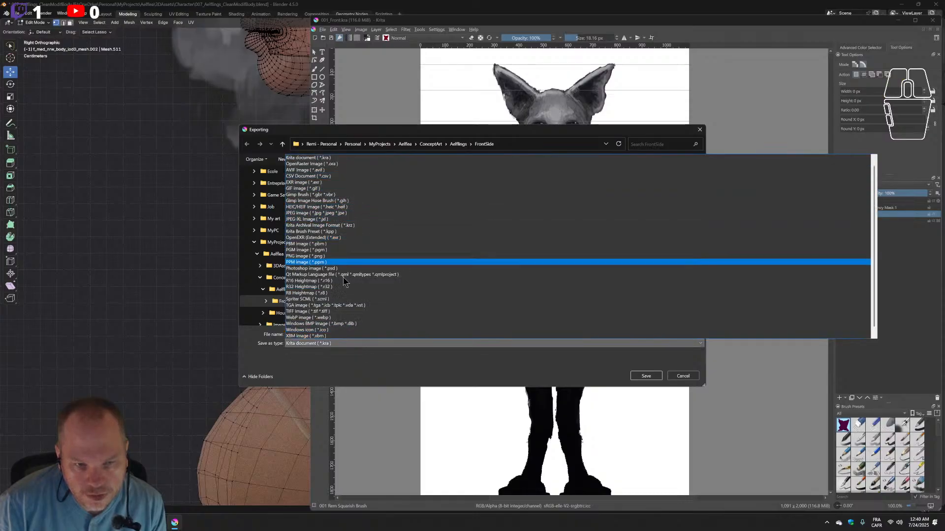
left_click(344, 257)
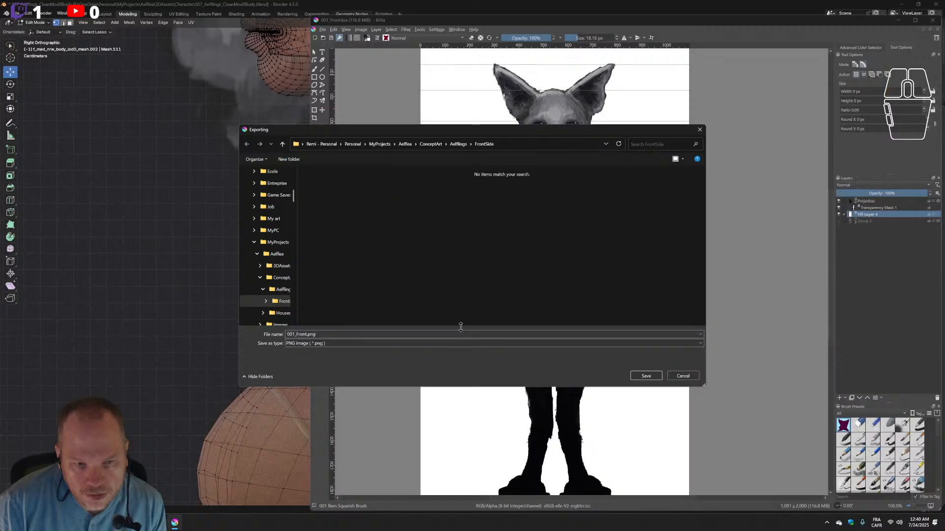
left_click(644, 376)
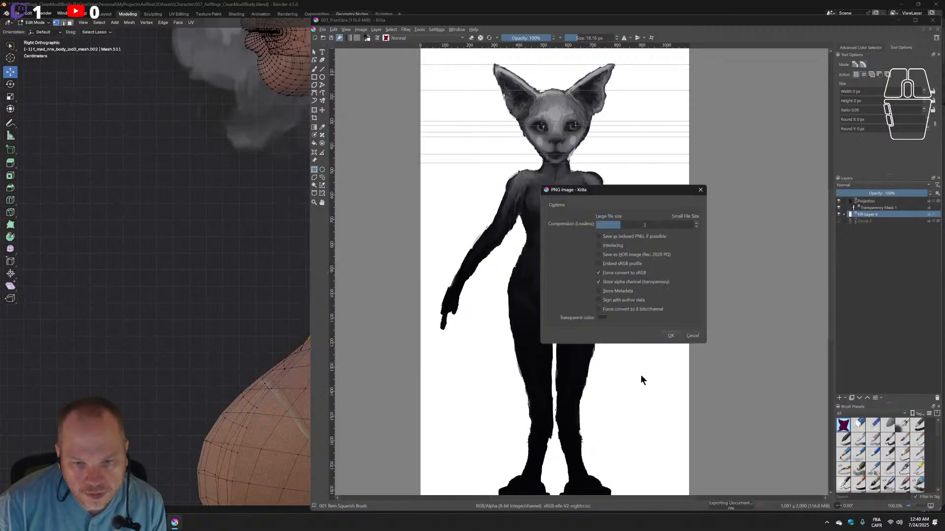
left_click_drag(617, 225, 562, 225)
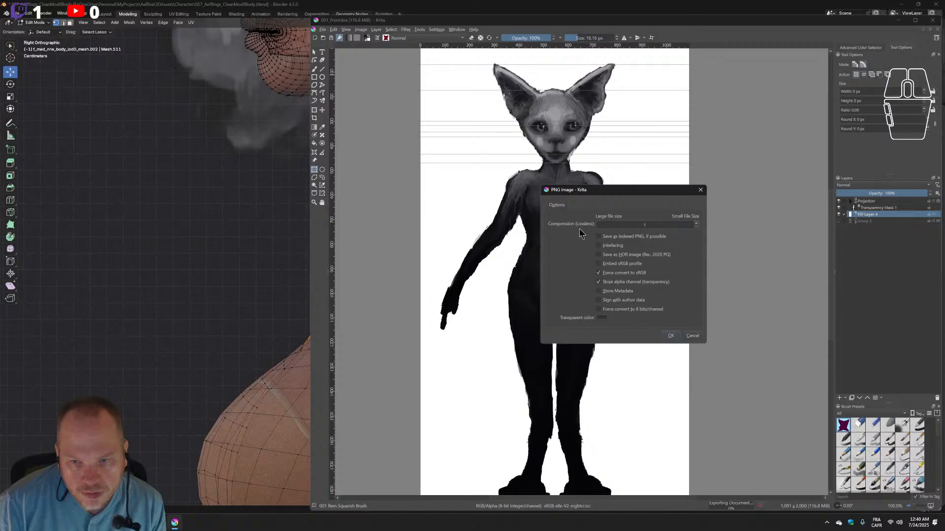
left_click(670, 335)
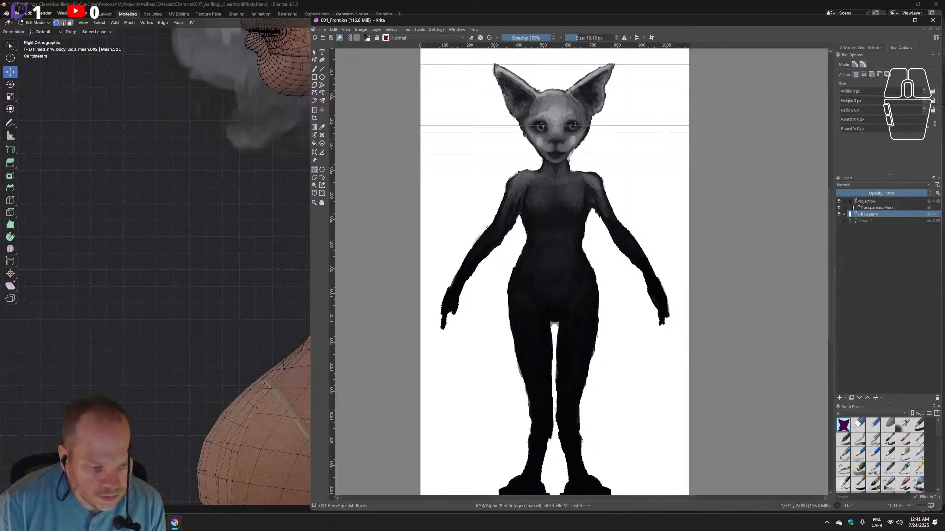
Switch to File Explorer and preview 001_Side.jpg and the exported 001_Front.png in the FrontSide folder.
key("alt+Tab")
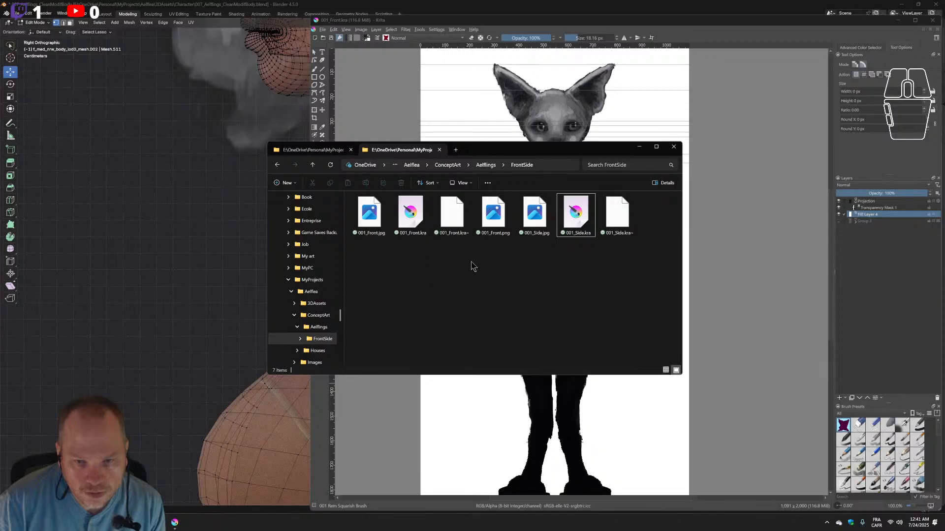
double_click(536, 222)
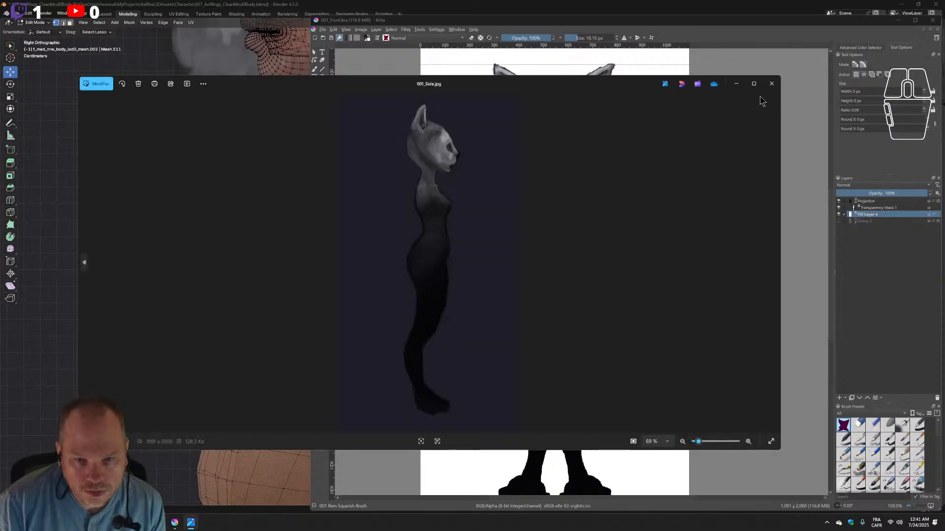
left_click(771, 84)
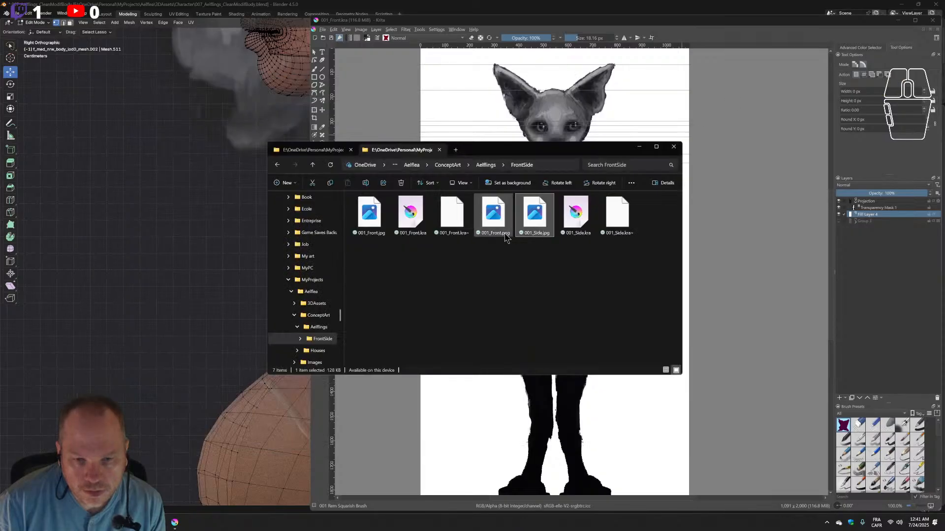
double_click(489, 214)
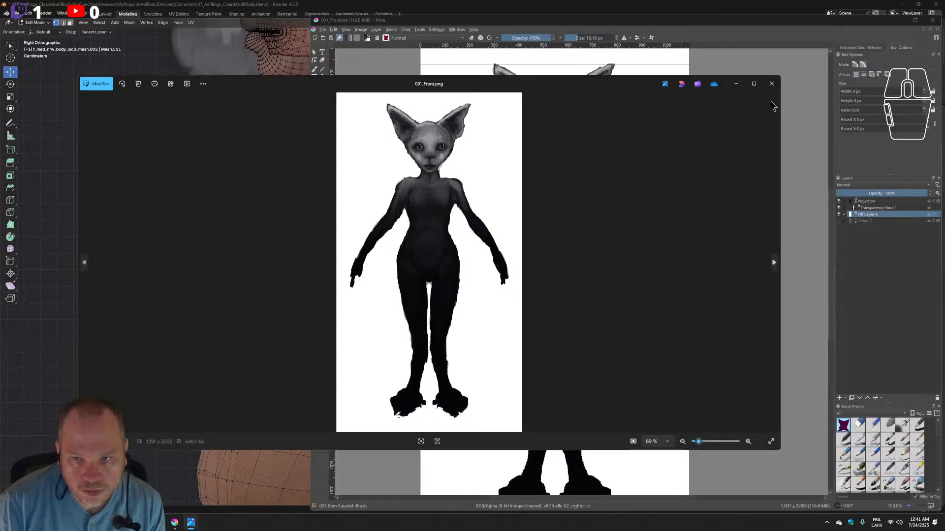
left_click(772, 84)
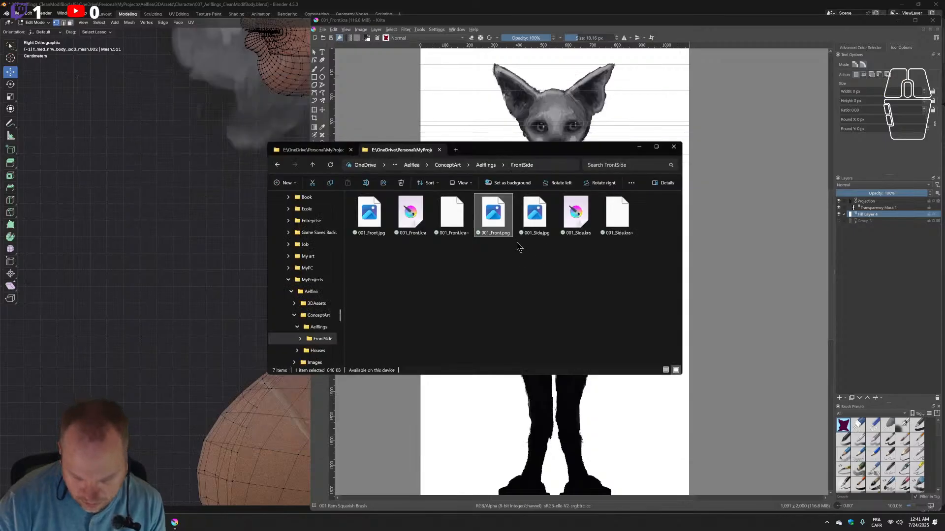
Delete 001_Front.png from the FrontSide folder, and export the Krita document there as a JPEG image over the existing 001_Front.jpg.
key("Delete")
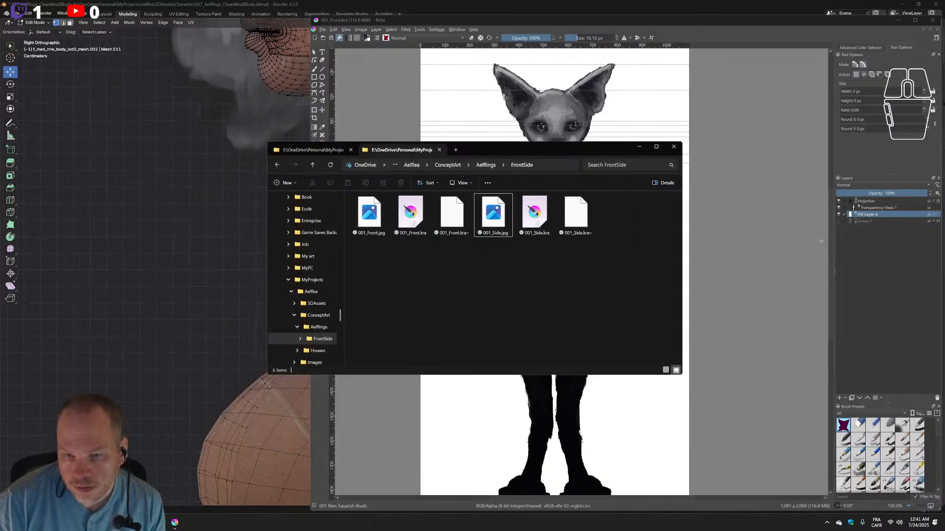
left_click(384, 118)
left_click(323, 29)
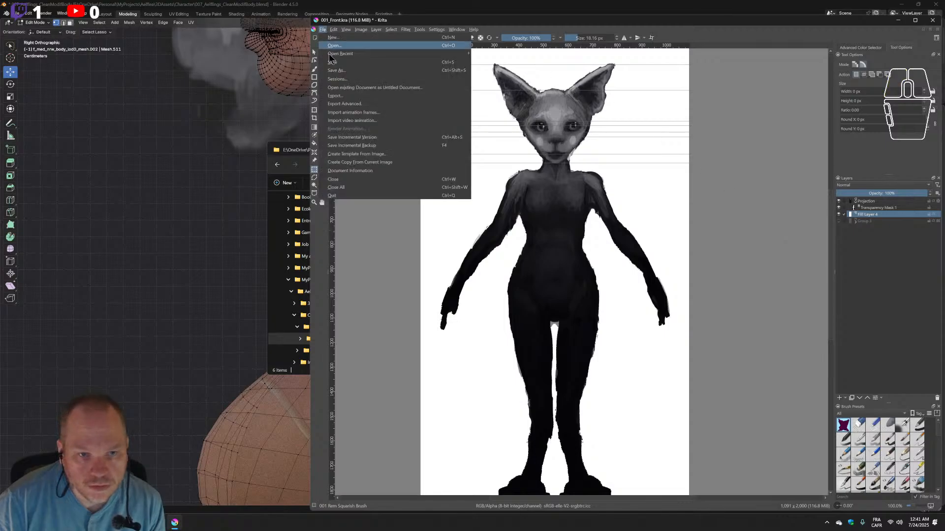
left_click(355, 96)
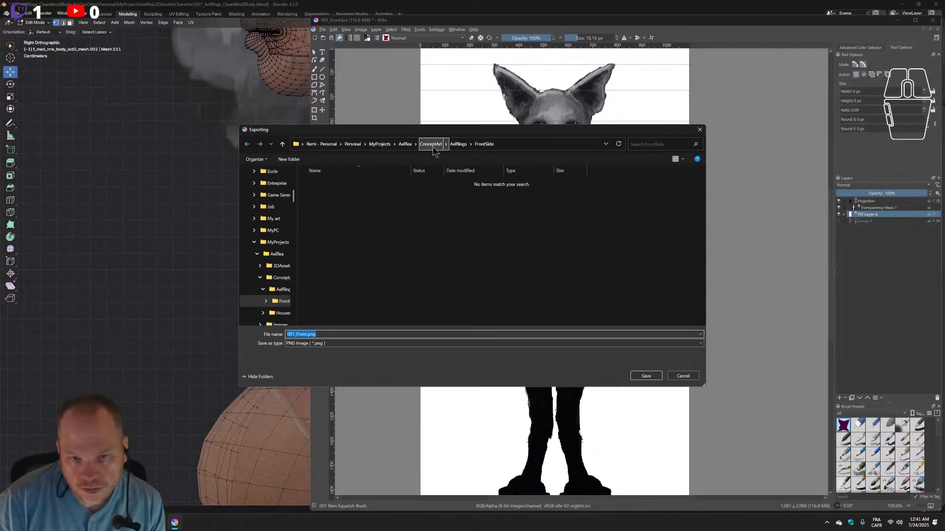
left_click(400, 344)
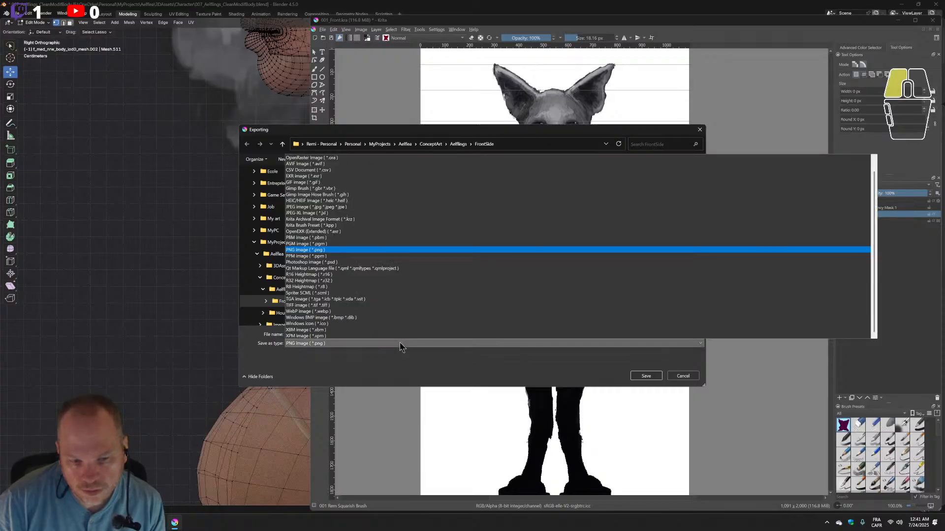
scroll(355, 248, "up", 1)
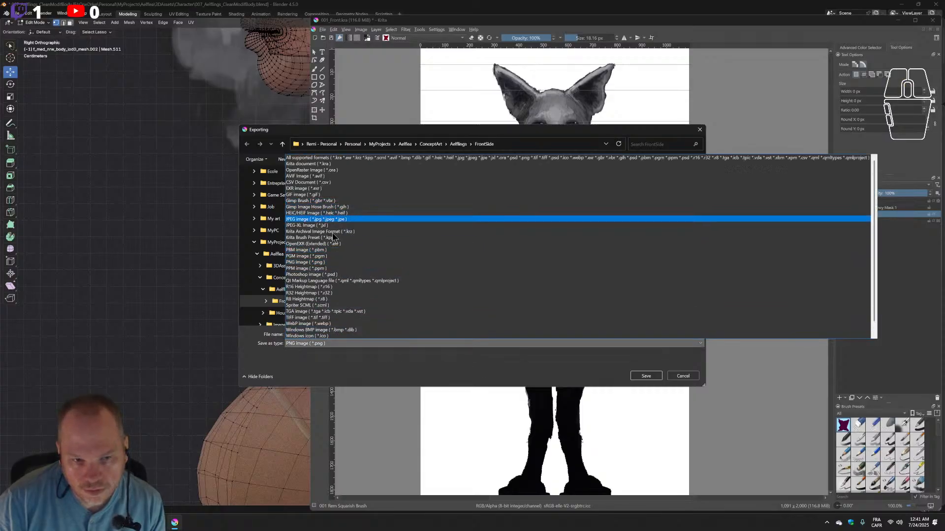
scroll(352, 278, "down", 1)
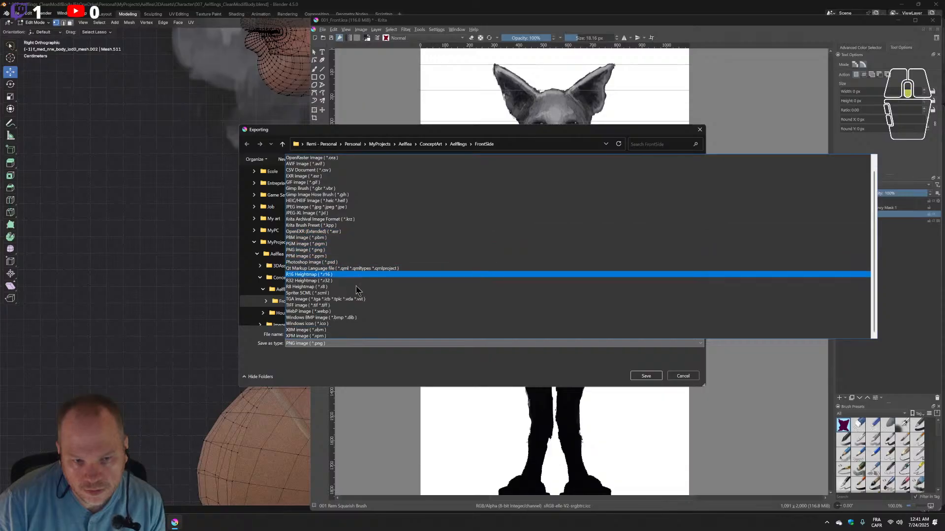
scroll(363, 194, "up", 1)
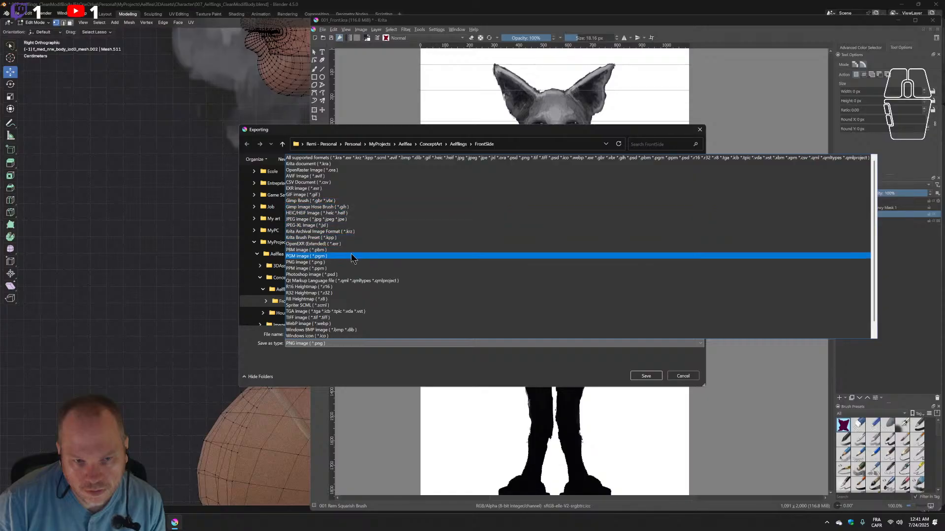
scroll(357, 307, "down", 1)
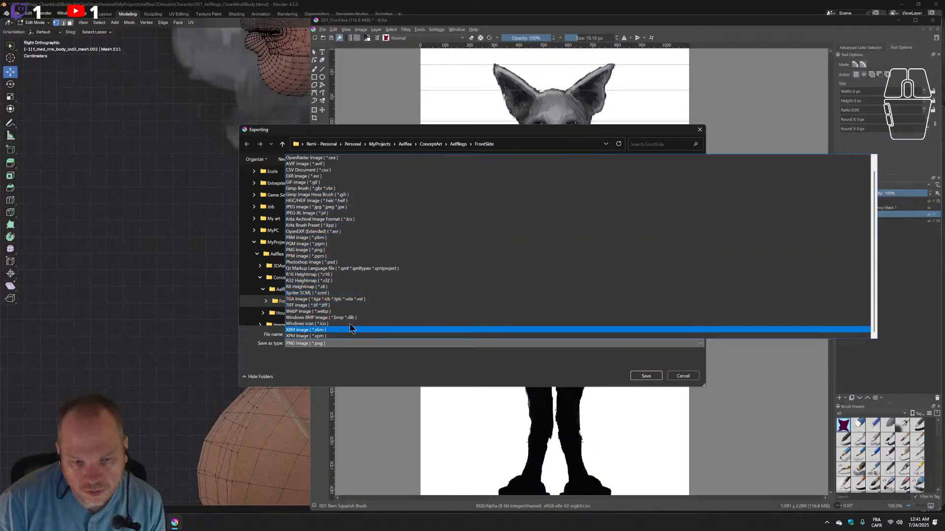
scroll(351, 206, "up", 1)
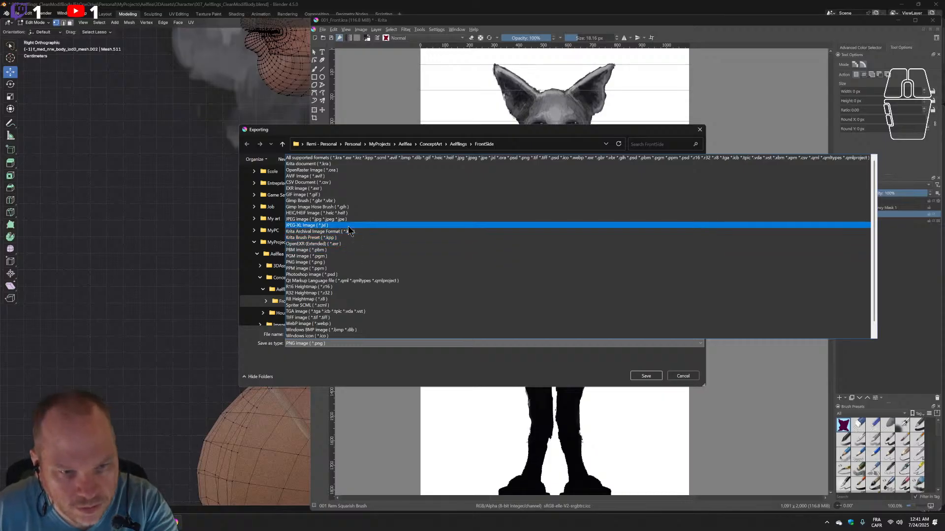
left_click(347, 219)
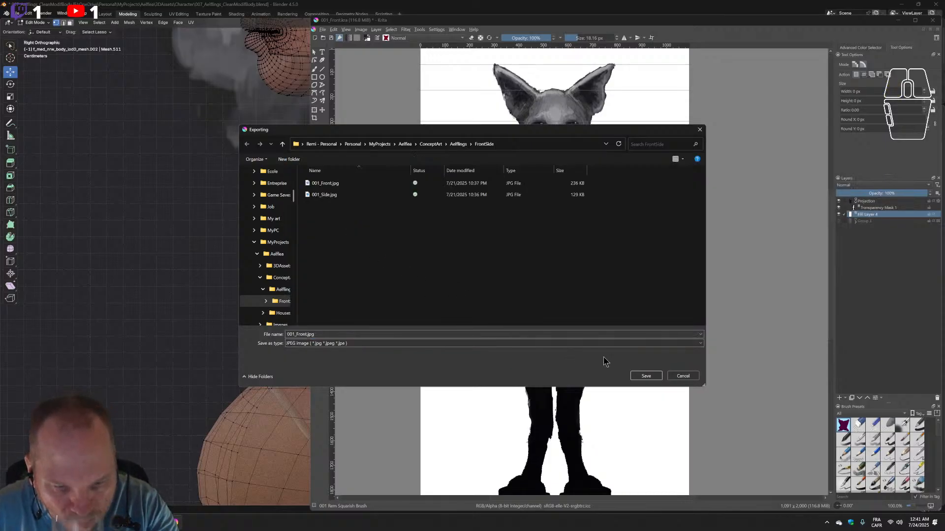
left_click(645, 376)
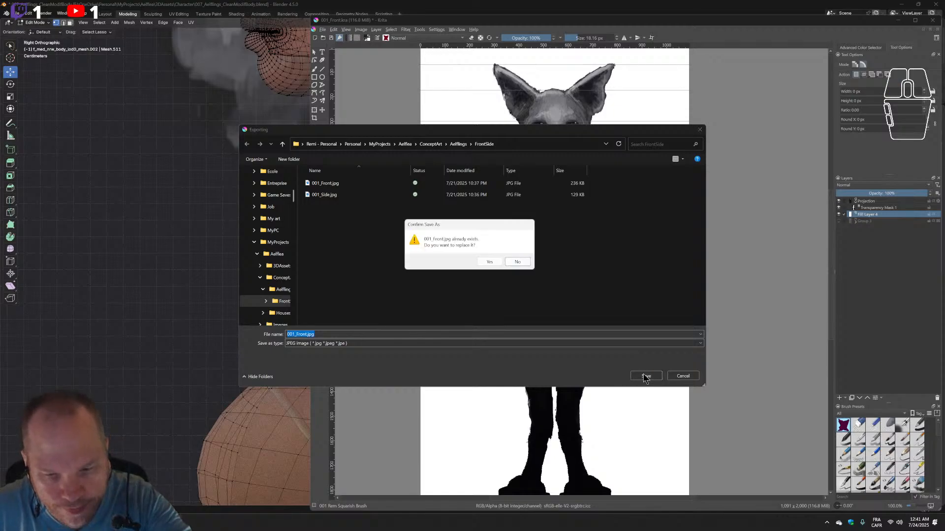
left_click(490, 260)
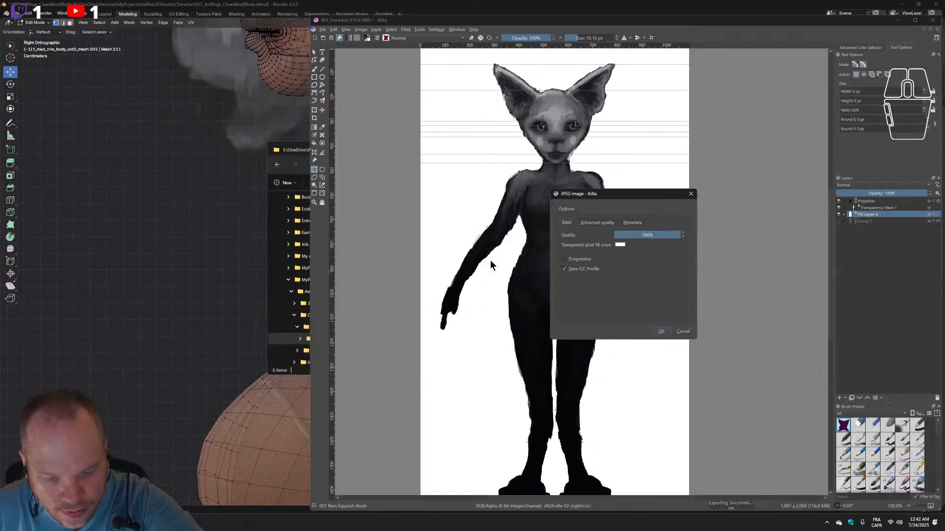
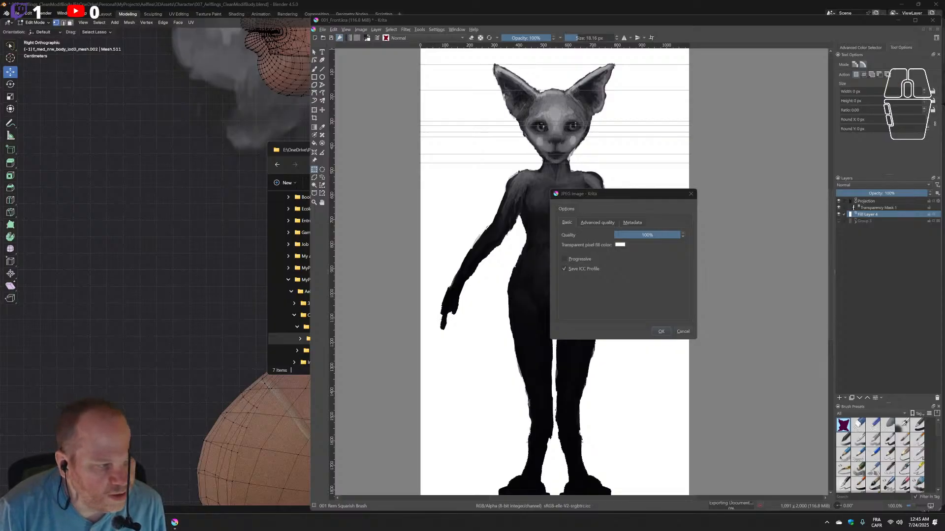
Switch to a maximized Chrome window, search Google for "mul.apin", and open the Wikipedia article on MUL.APIN.
left_click_drag(394, 529, 464, 331)
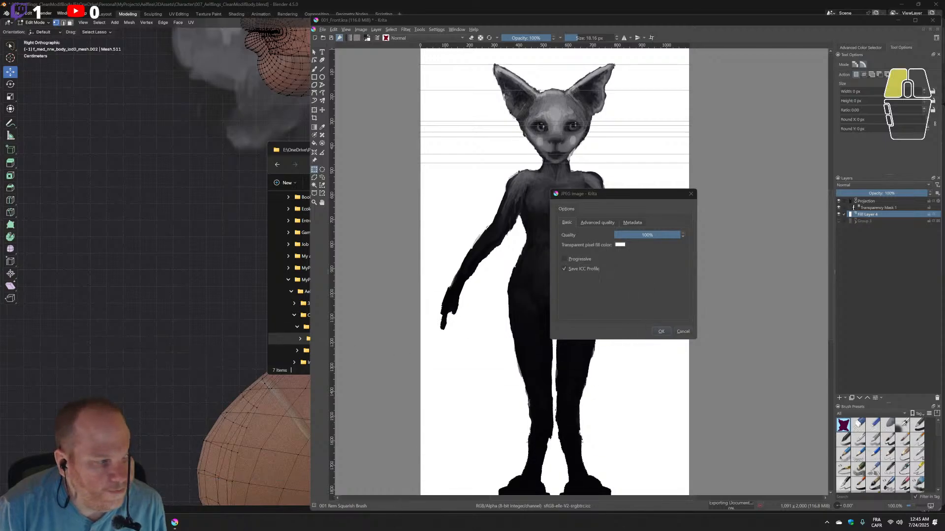
left_click_drag(943, 233, 354, 242)
double_click(453, 252)
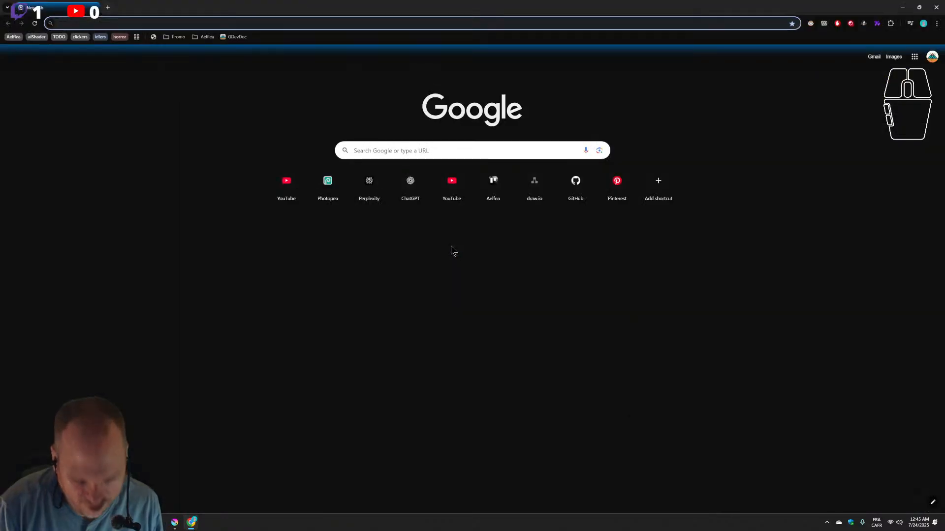
type("mul.")
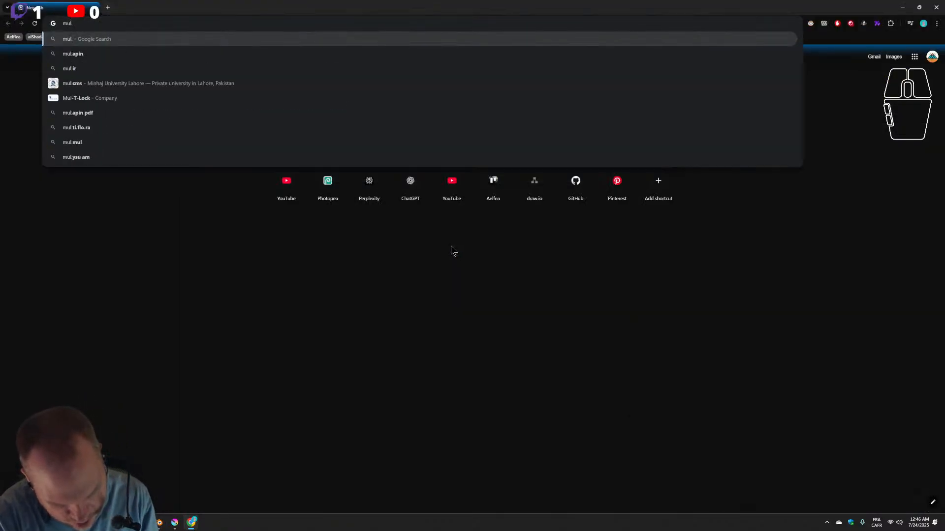
type("apin")
key("Return")
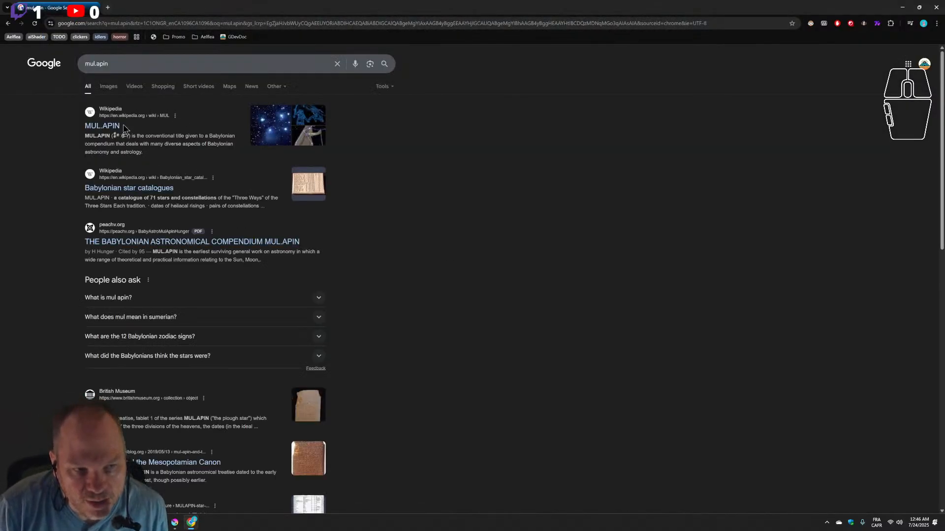
left_click(111, 126)
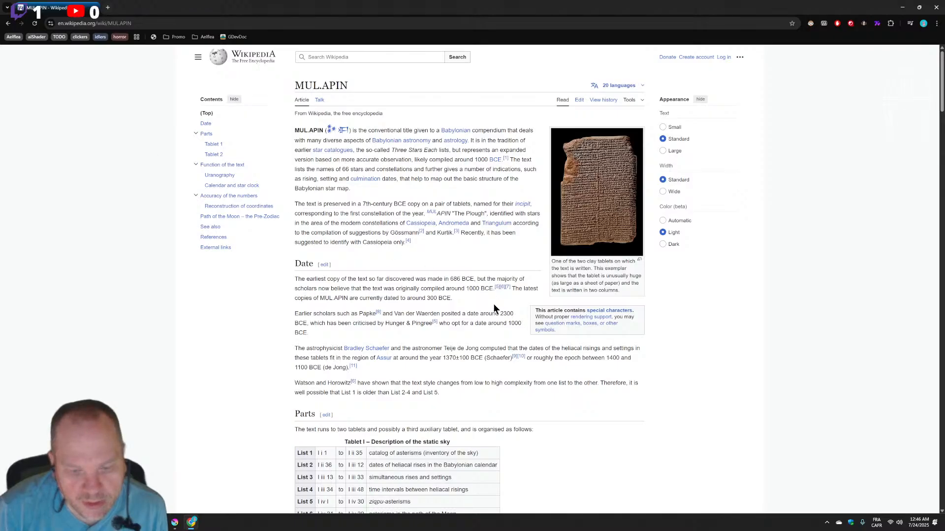
Examine the MUL.APIN article's introduction, its Date section, and the Tablet I and Tablet II tables under Parts.
scroll(243, 283, "down", 2)
scroll(243, 297, "down", 2)
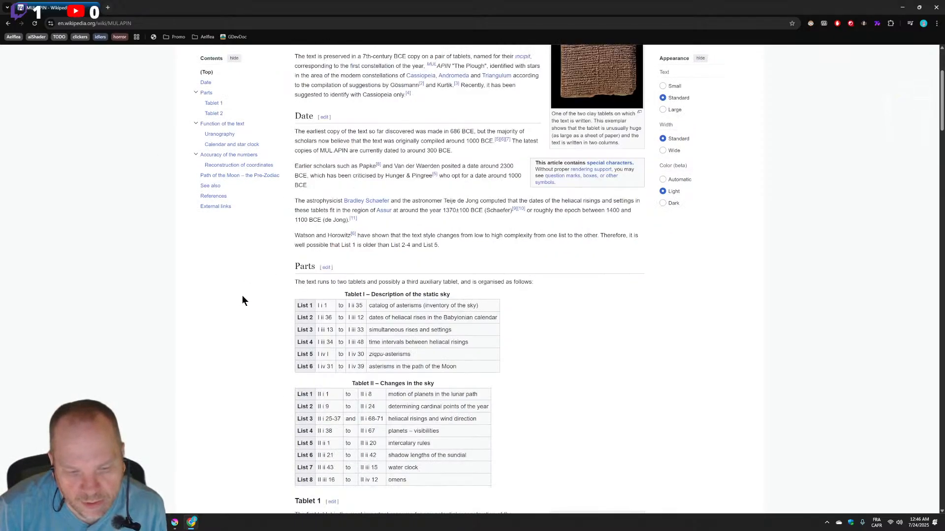
scroll(243, 297, "up", 4)
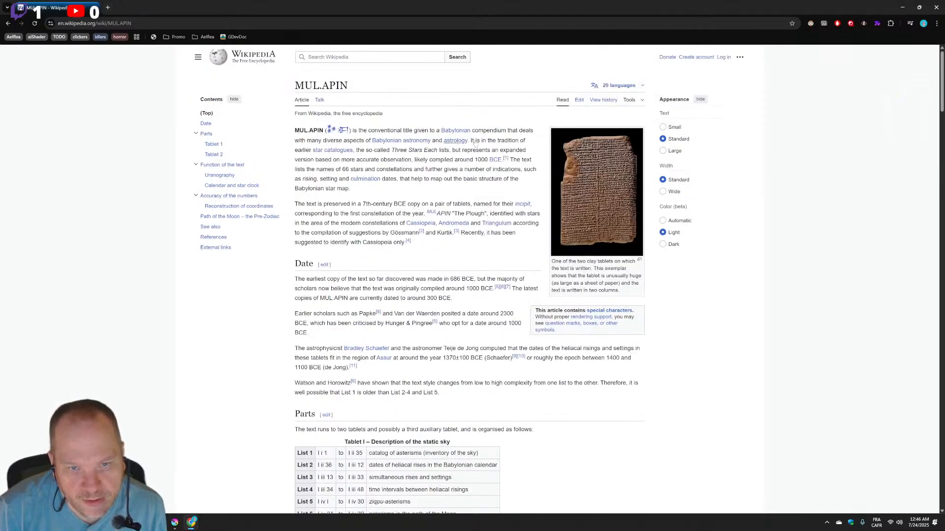
scroll(520, 383, "down", 4)
scroll(527, 376, "up", 4)
scroll(517, 364, "down", 2)
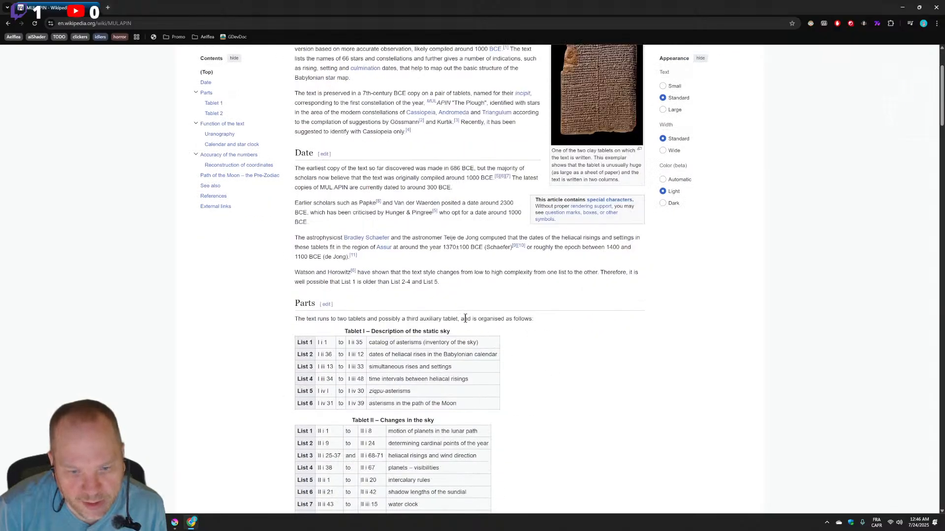
scroll(538, 356, "down", 2)
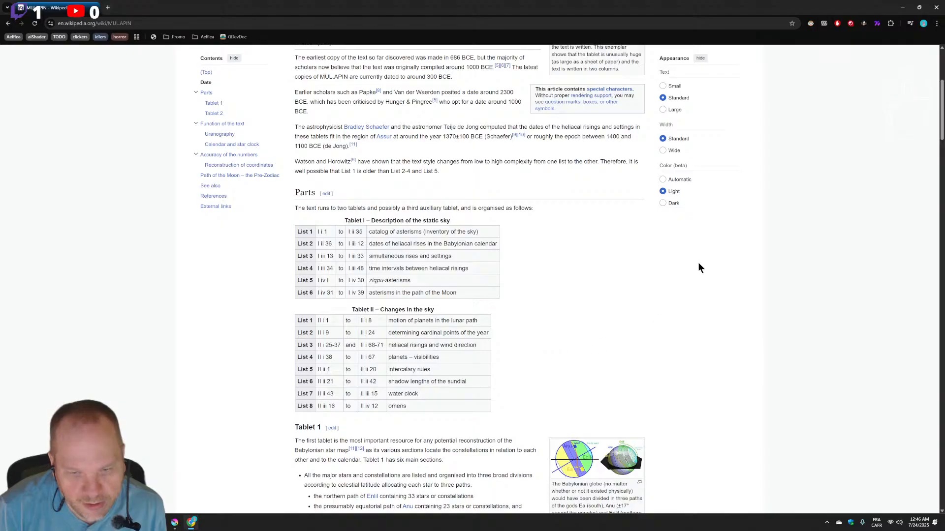
scroll(607, 424, "up", 4)
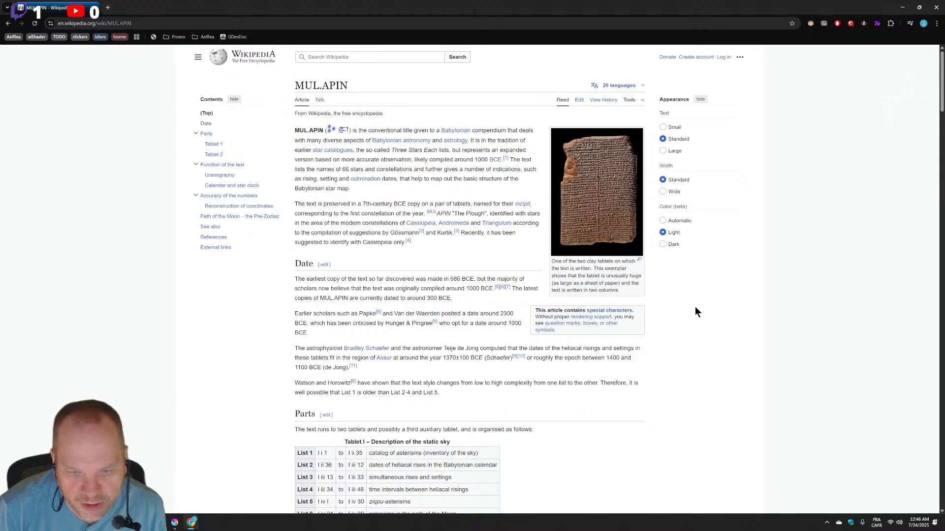
scroll(523, 431, "down", 2)
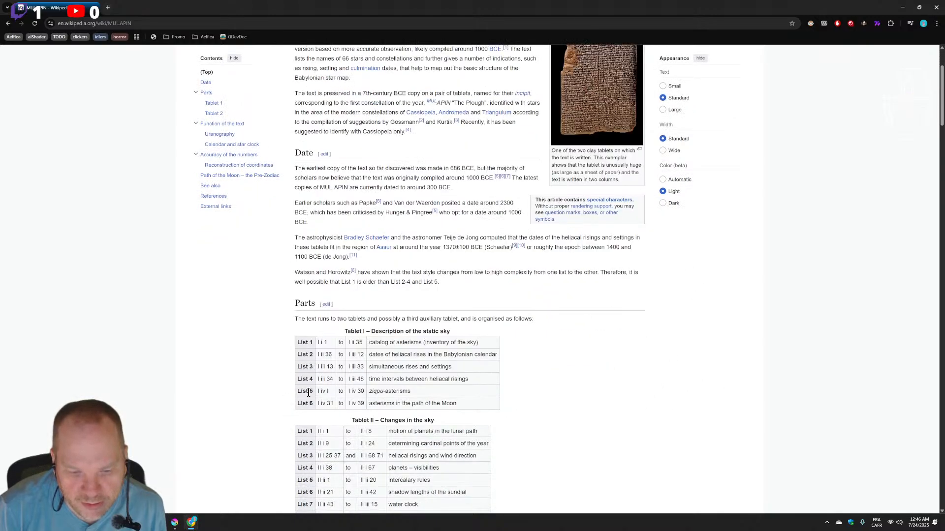
scroll(309, 393, "down", 3)
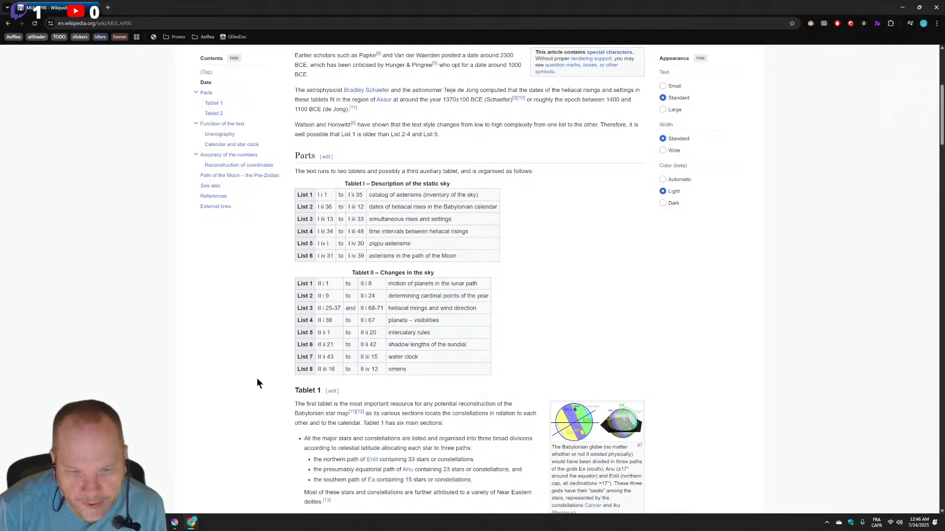
View the map of the Babylonian Sky from the Function of the text section enlarged, and return to the article.
scroll(256, 347, "down", 15)
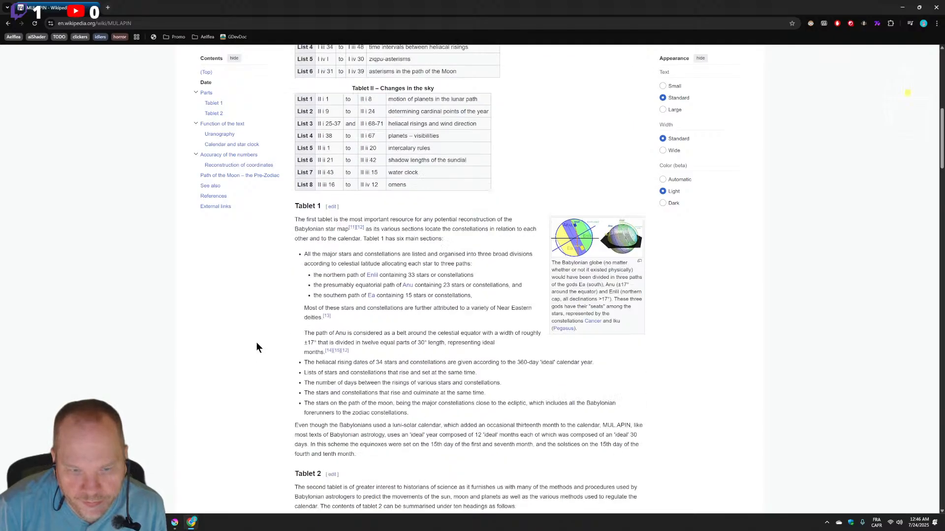
scroll(255, 346, "down", 3)
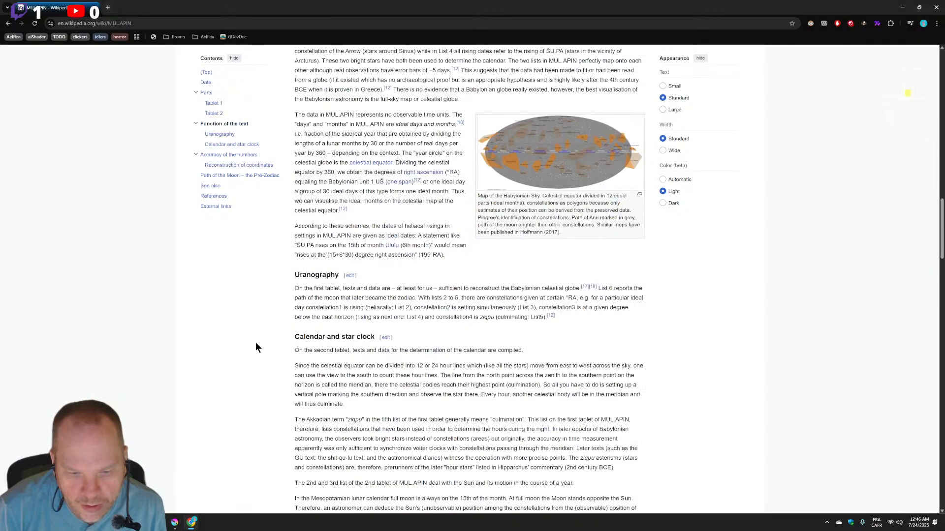
scroll(256, 345, "up", 3)
left_click(575, 306)
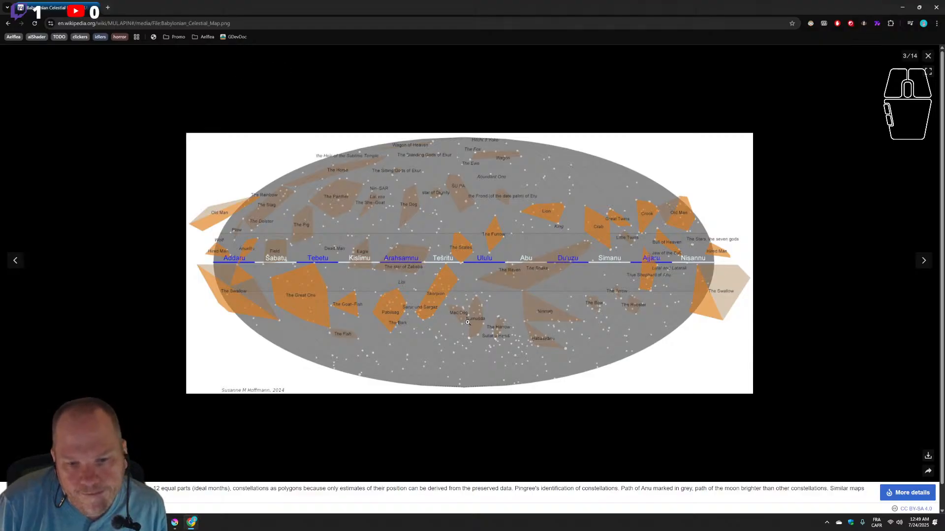
left_click(928, 56)
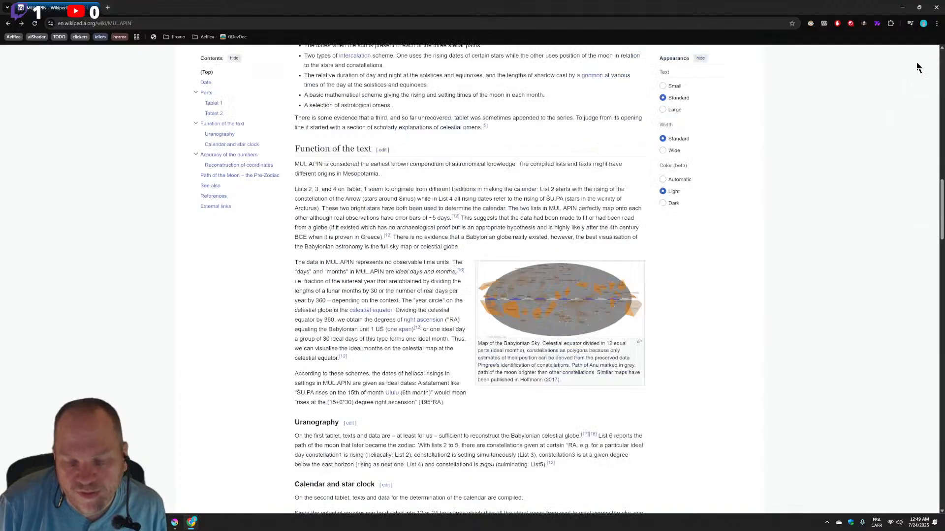
Examine the constellation names, translations and pictures in the table under Path of the Moon – the Pre-Zodiac.
scroll(530, 310, "down", 12)
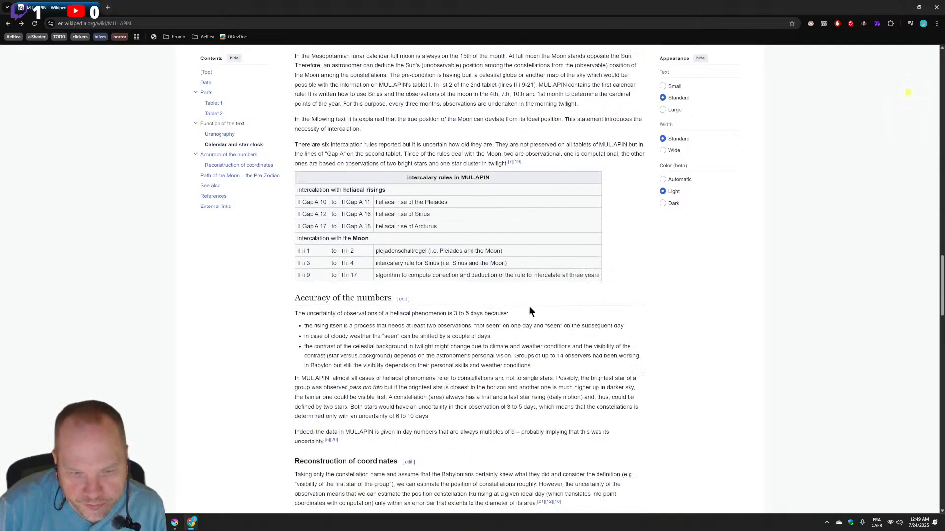
scroll(529, 310, "down", 8)
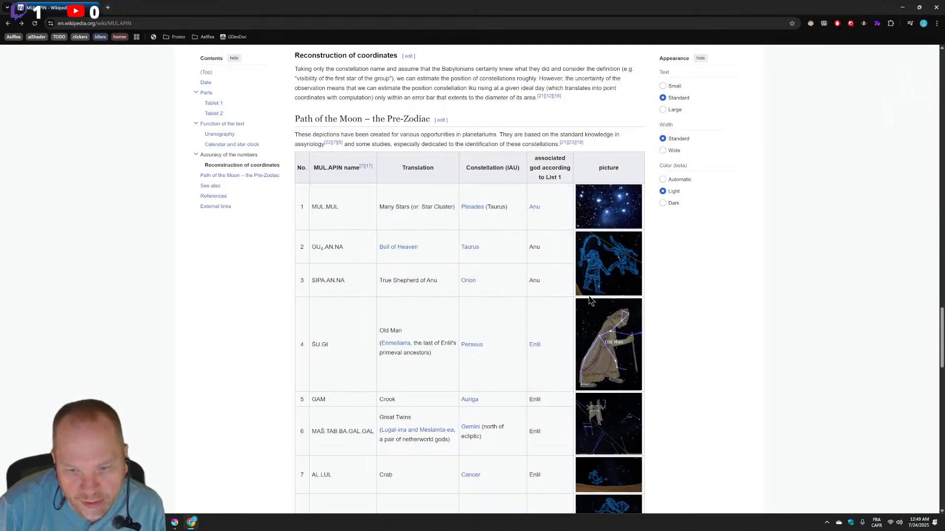
scroll(416, 301, "down", 2)
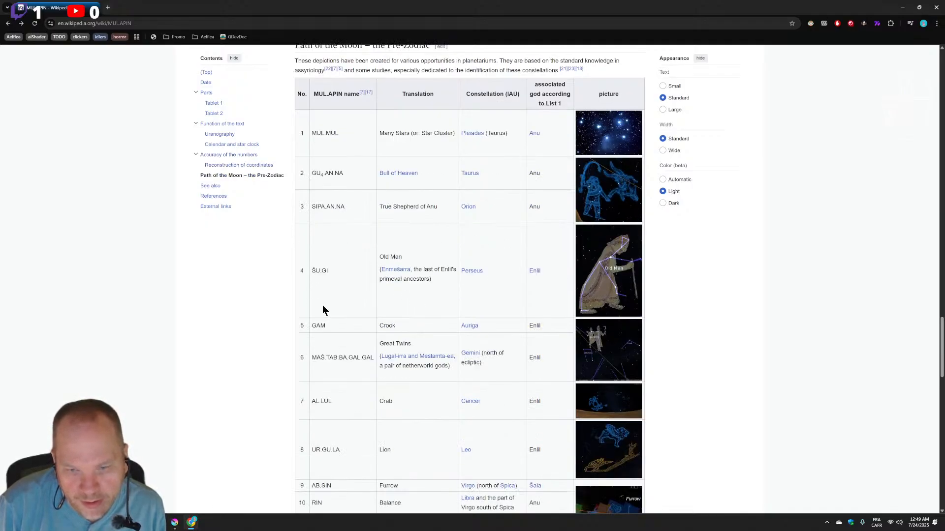
scroll(482, 339, "down", 1)
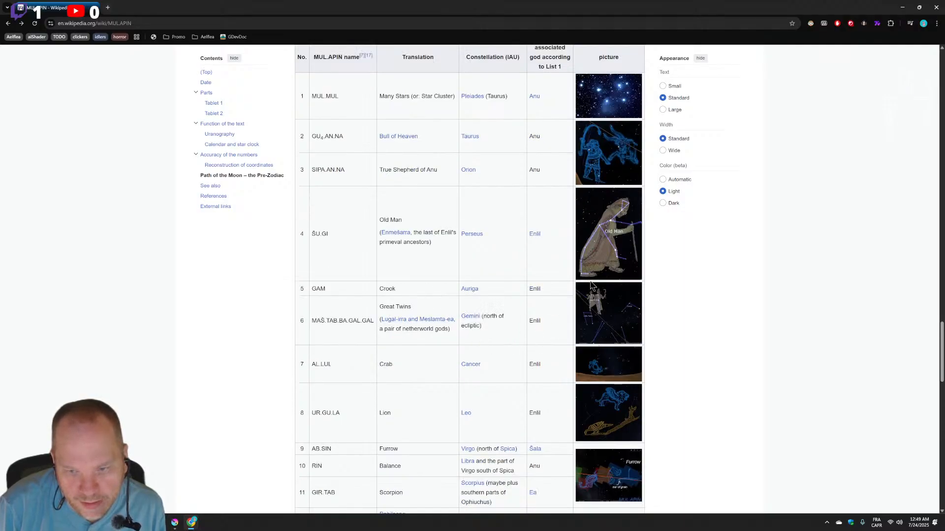
scroll(561, 343, "down", 1)
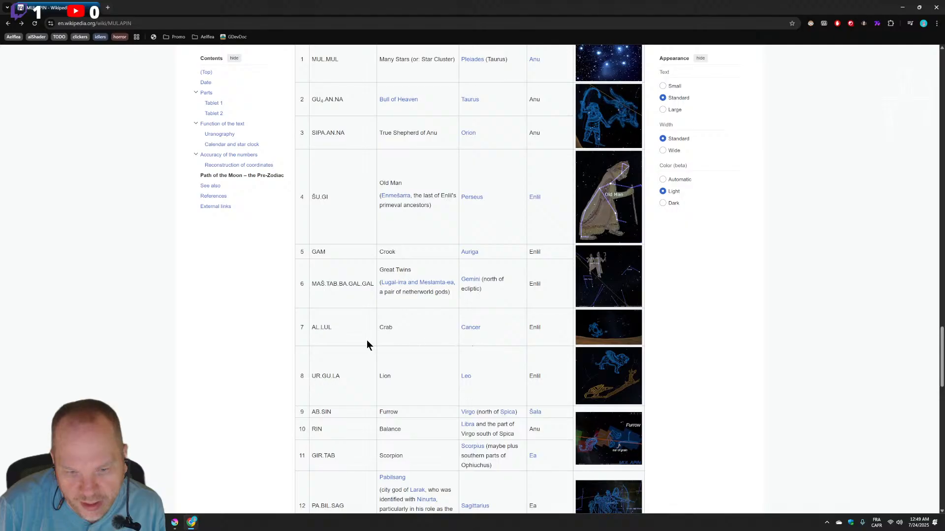
scroll(495, 332, "down", 2)
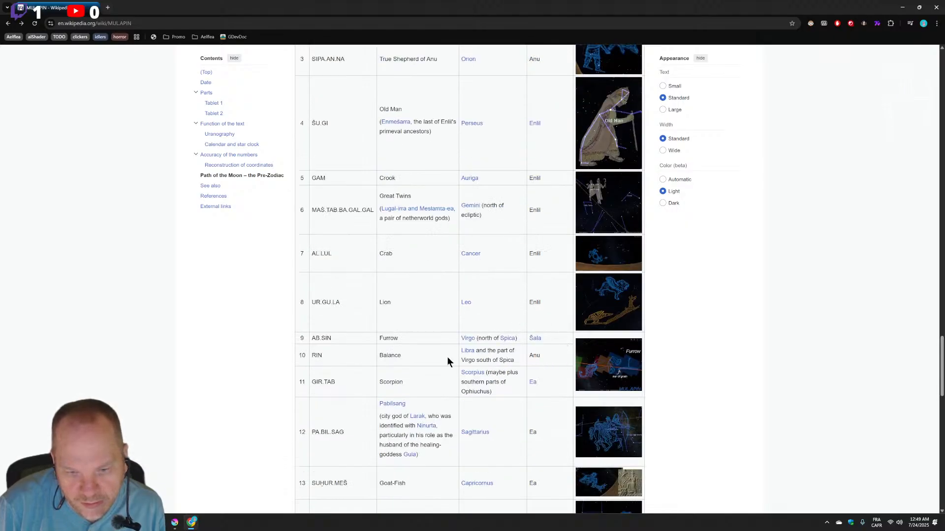
Examine the constellation table's remaining rows down to Hired Man and preview the linked Dumuzi article.
scroll(519, 357, "down", 1)
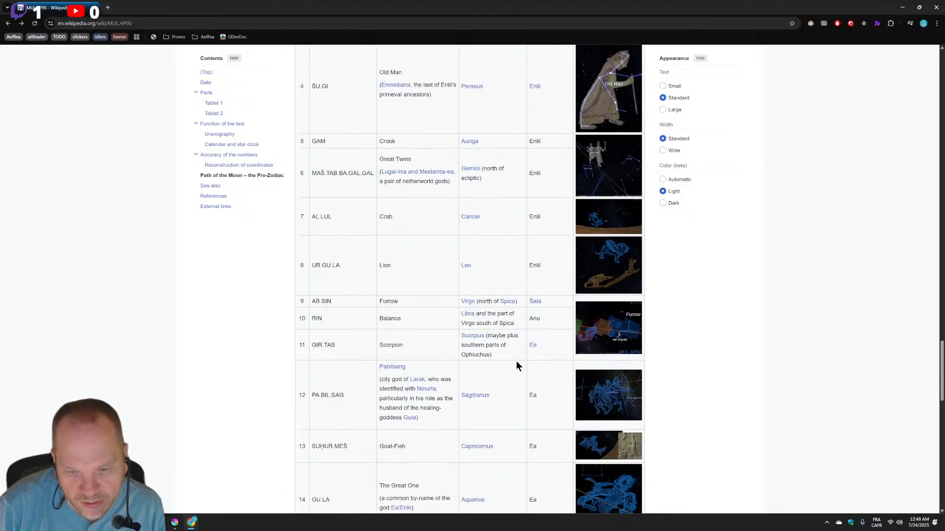
scroll(395, 368, "down", 2)
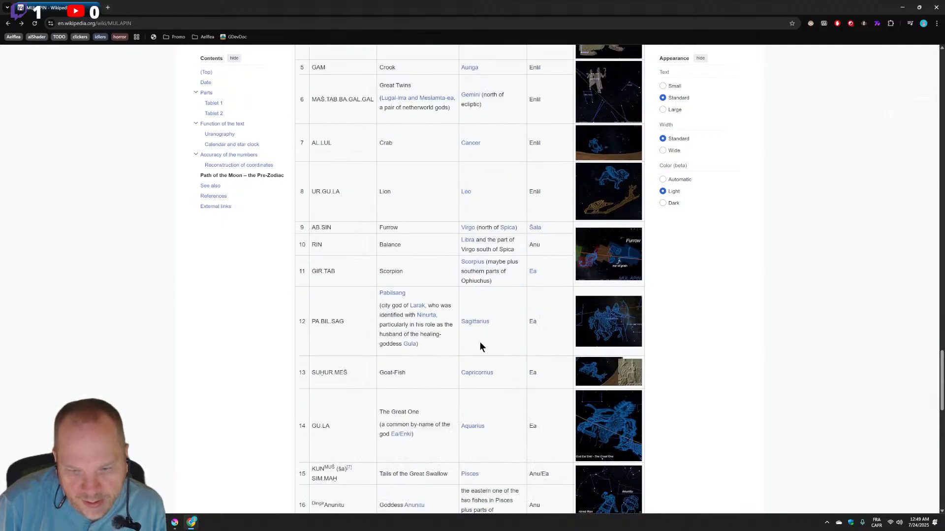
scroll(472, 342, "down", 2)
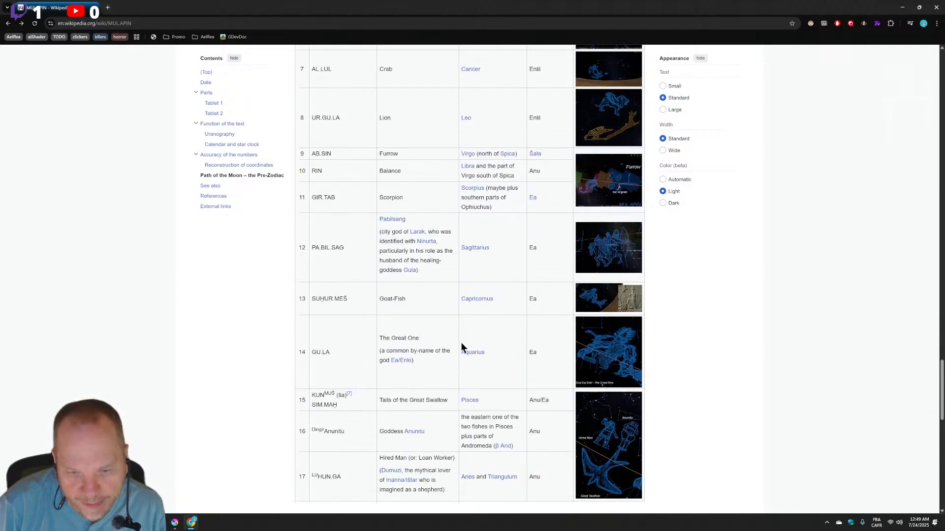
scroll(461, 347, "down", 1)
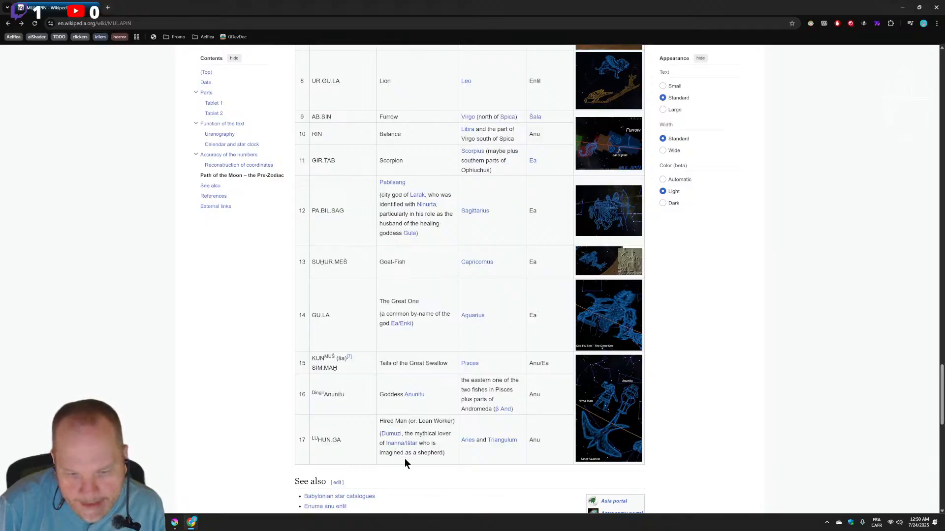
scroll(406, 457, "down", 2)
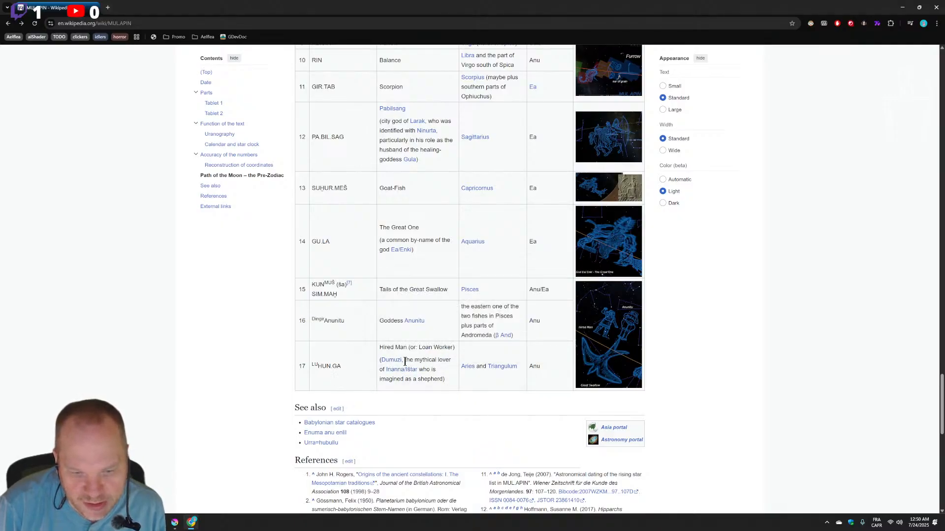
left_click_drag(405, 362, 379, 361)
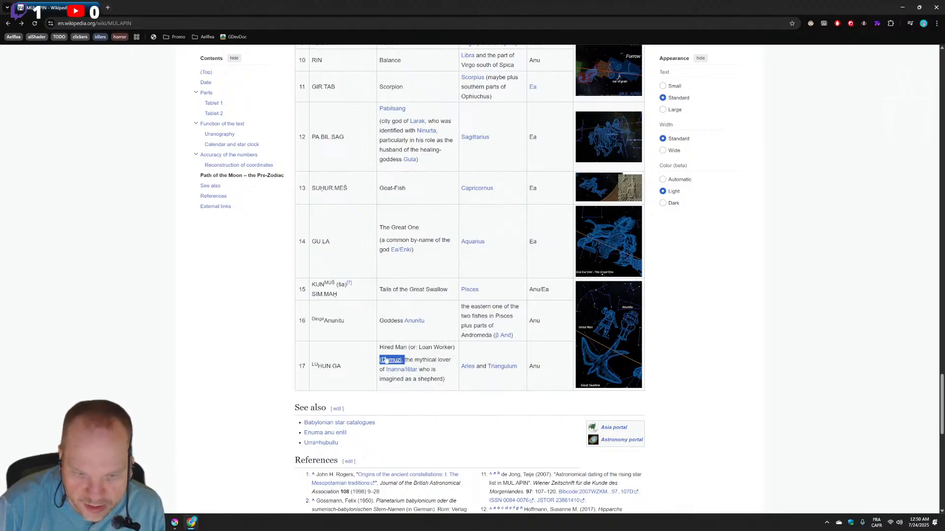
mouse_move(388, 363)
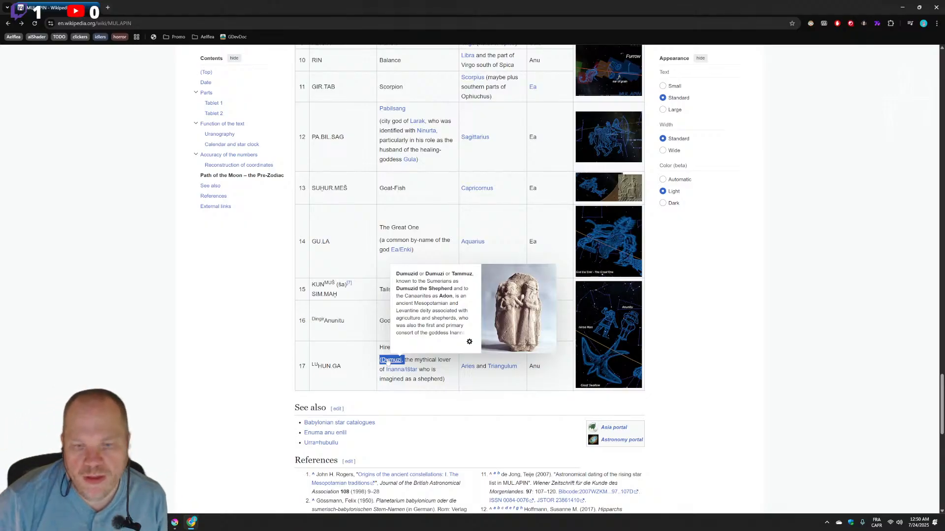
Look back over the earlier constellation rows and pictures, and close the browser window.
scroll(597, 246, "up", 1)
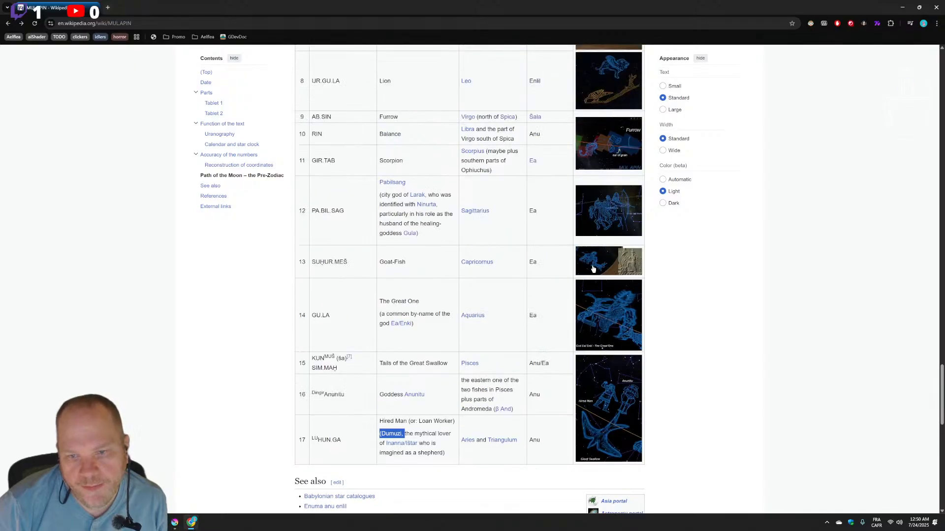
scroll(593, 268, "up", 3)
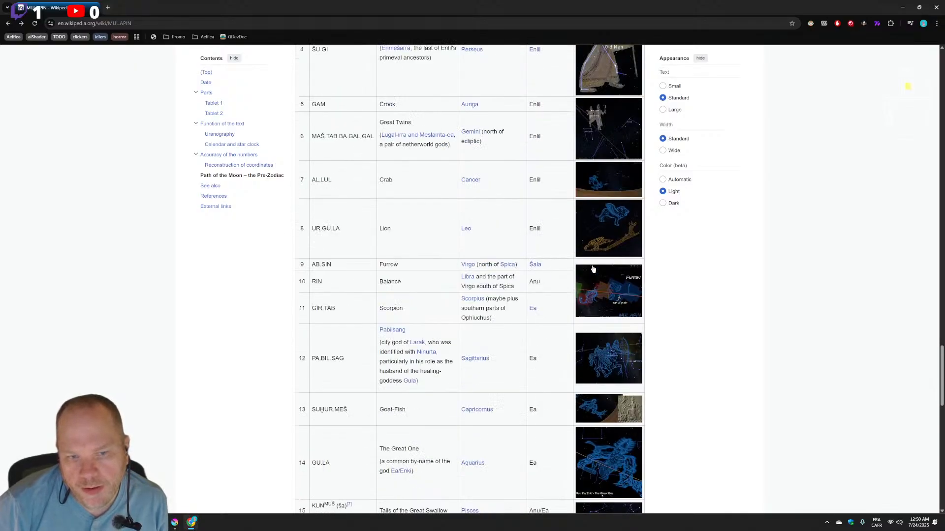
scroll(593, 268, "up", 2)
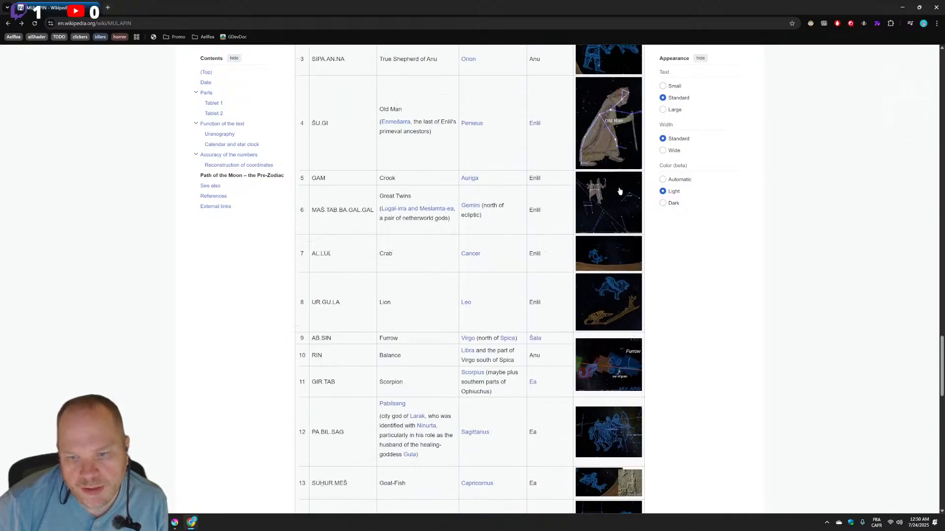
left_click(936, 7)
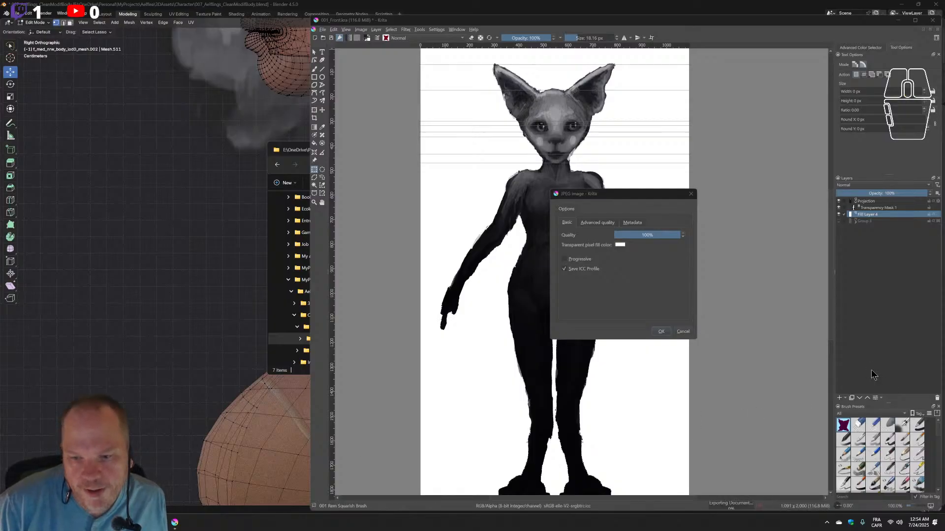
Finish the JPEG export of the front-view concept art at 100% quality with the ICC profile saved.
left_click(660, 332)
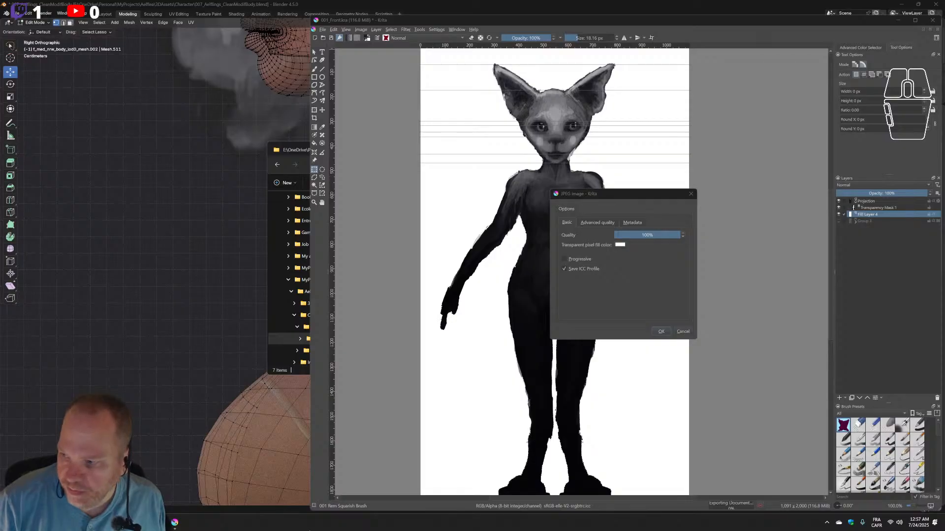
scroll(661, 331, "up", 1)
scroll(661, 332, "up", 1)
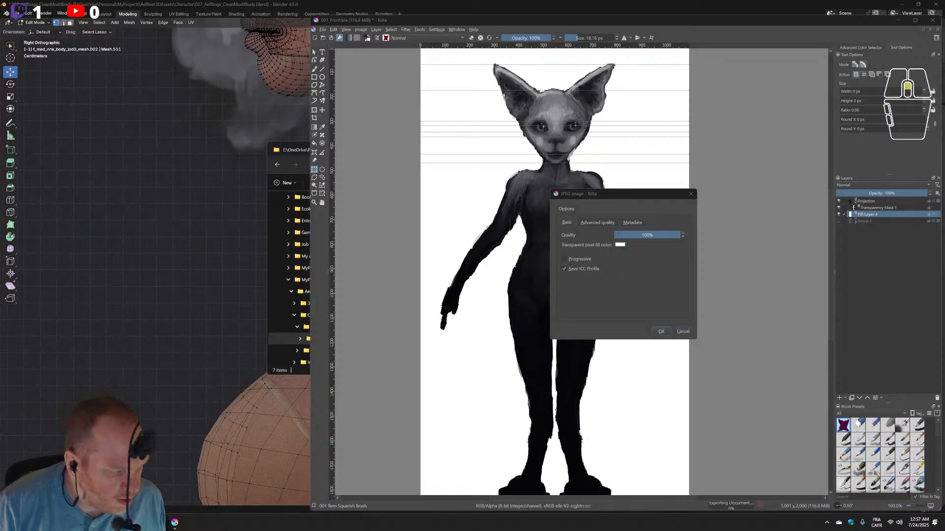
scroll(661, 331, "up", 1)
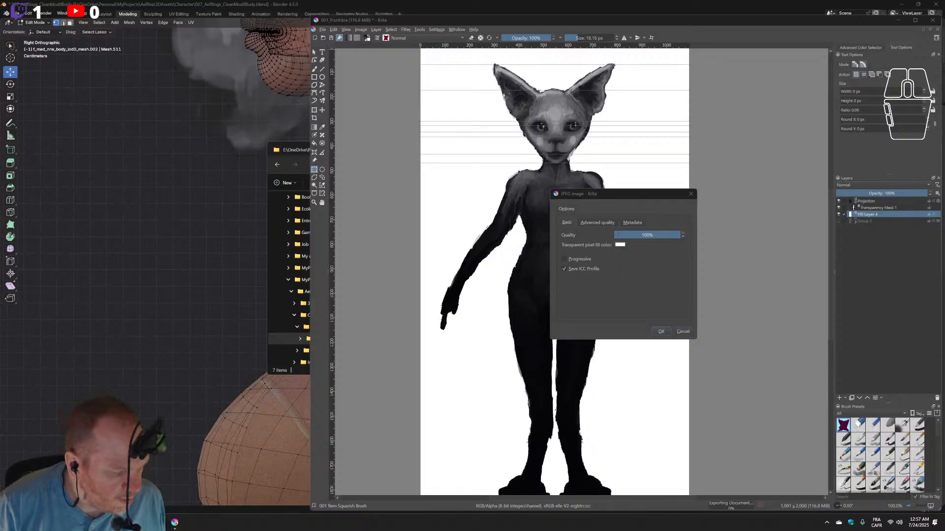
scroll(661, 331, "up", 1)
scroll(661, 331, "up", 1)
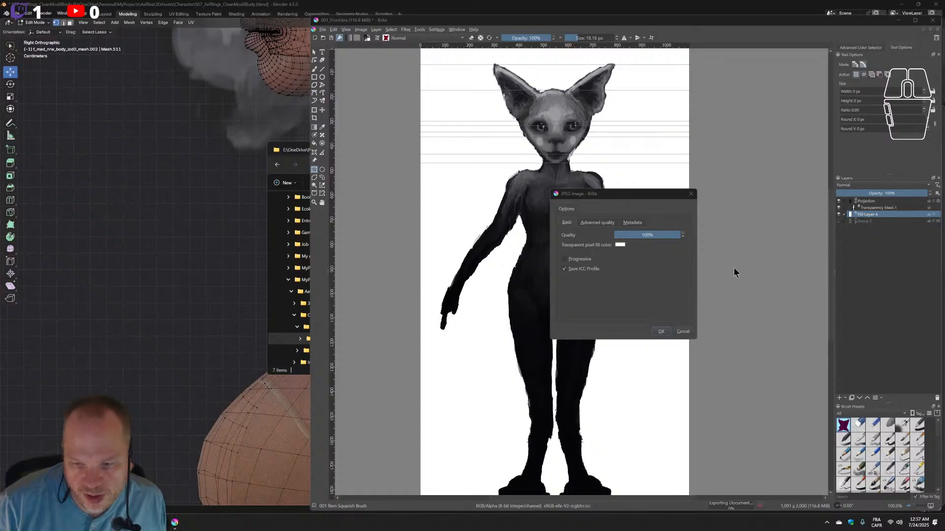
left_click(683, 332)
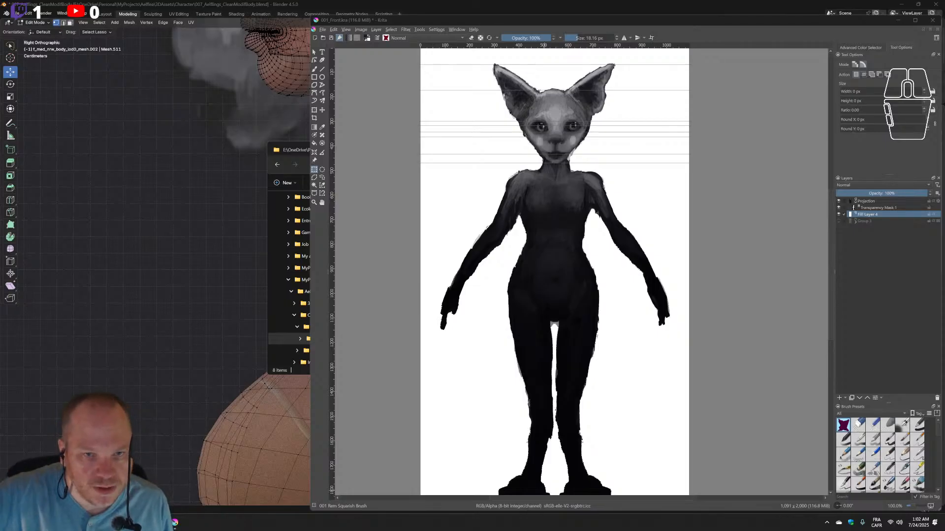
Switch to the Chrome window with the Facebook photo of the goddess on a lion and search the image with Google Lens.
left_click_drag(55, 516, 469, 176)
left_click(466, 177)
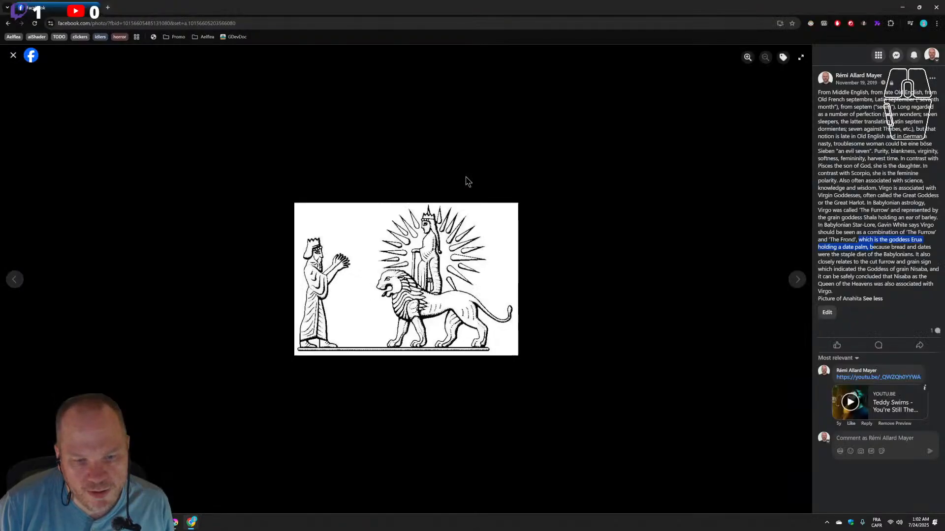
right_click(403, 317)
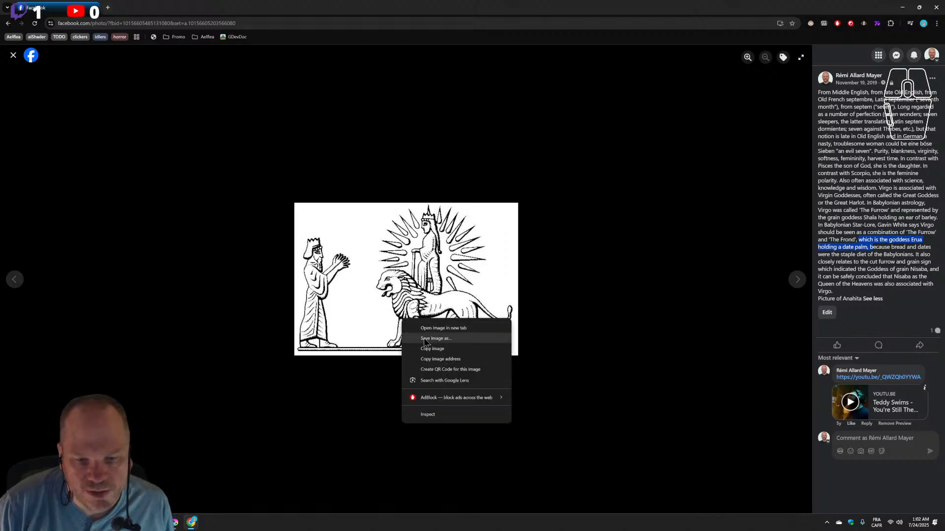
left_click(449, 380)
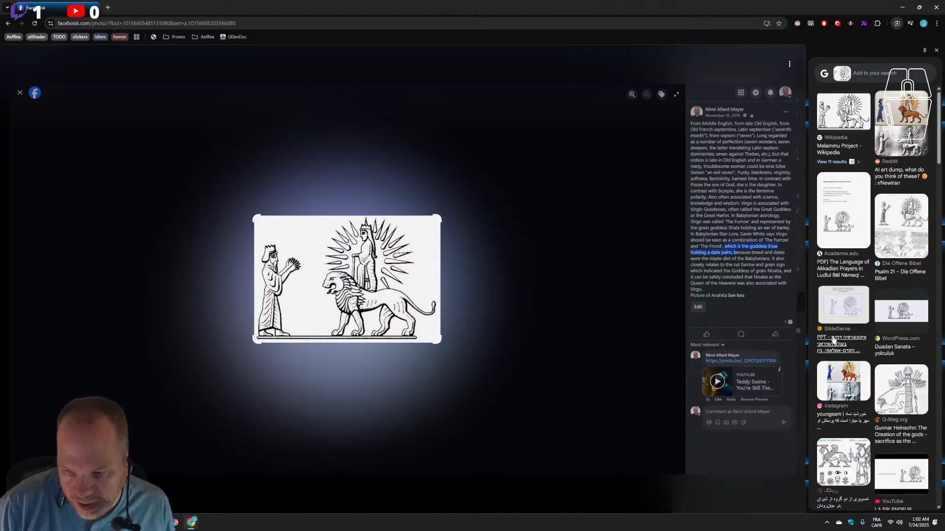
Browse the visual matches for the goddess-on-lion drawing, and return to the Krita drawing.
scroll(847, 480, "down", 2)
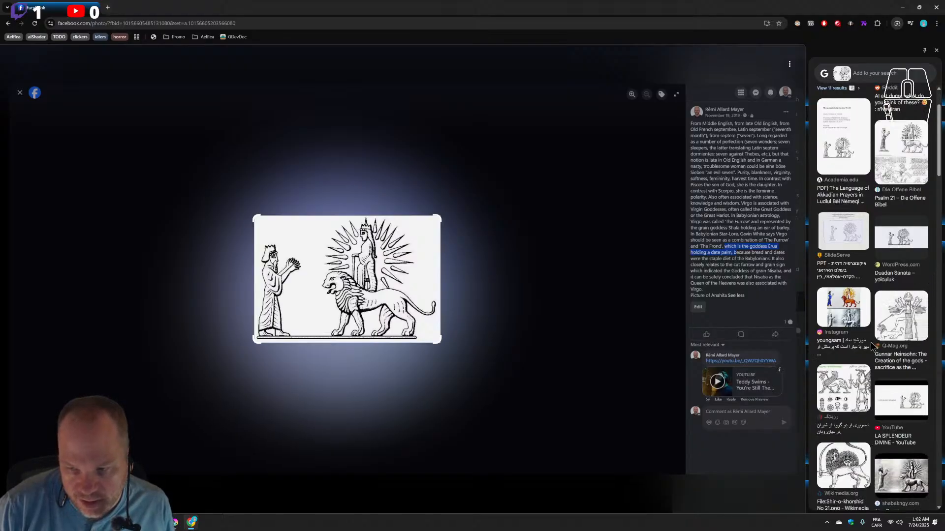
scroll(869, 464, "down", 2)
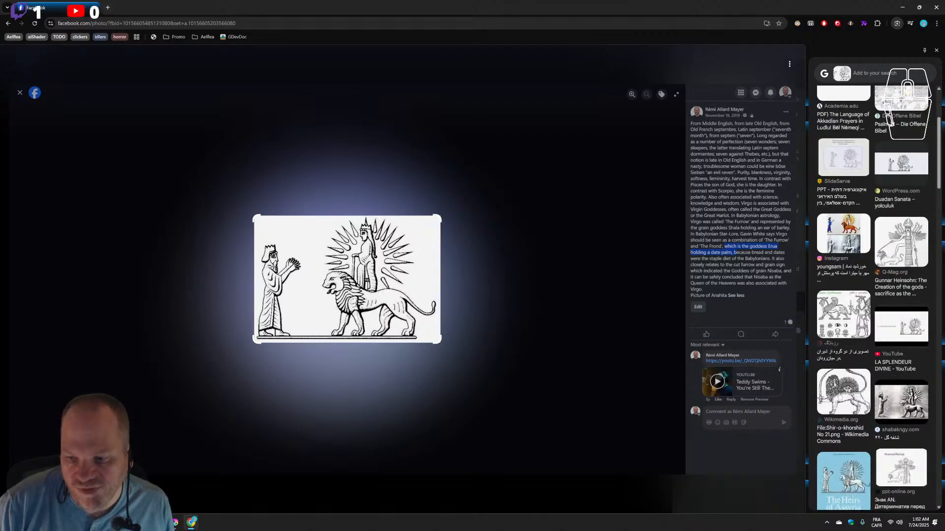
scroll(863, 433, "down", 2)
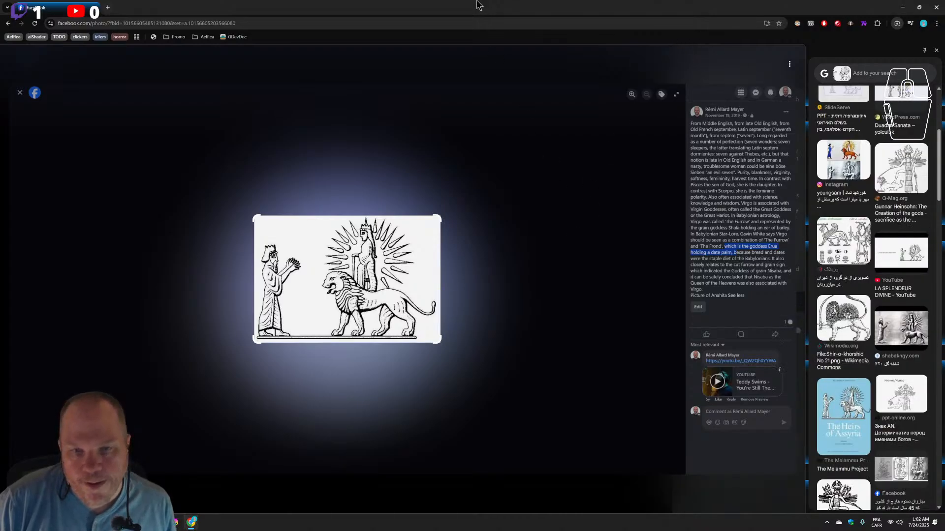
left_click_drag(91, 7, 0, 443)
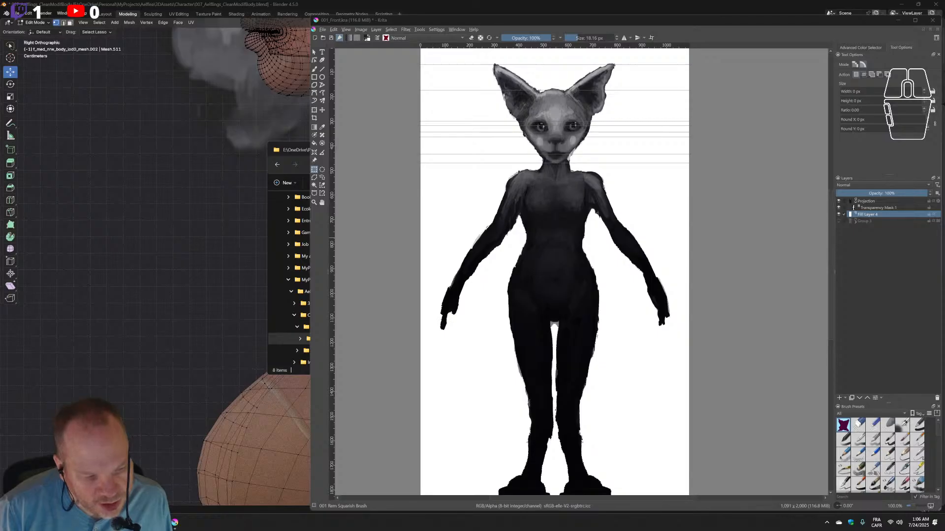
Check the whole front-view figure on the canvas and save 001_Front.kra.
scroll(683, 315, "up", 1)
scroll(610, 306, "down", 1)
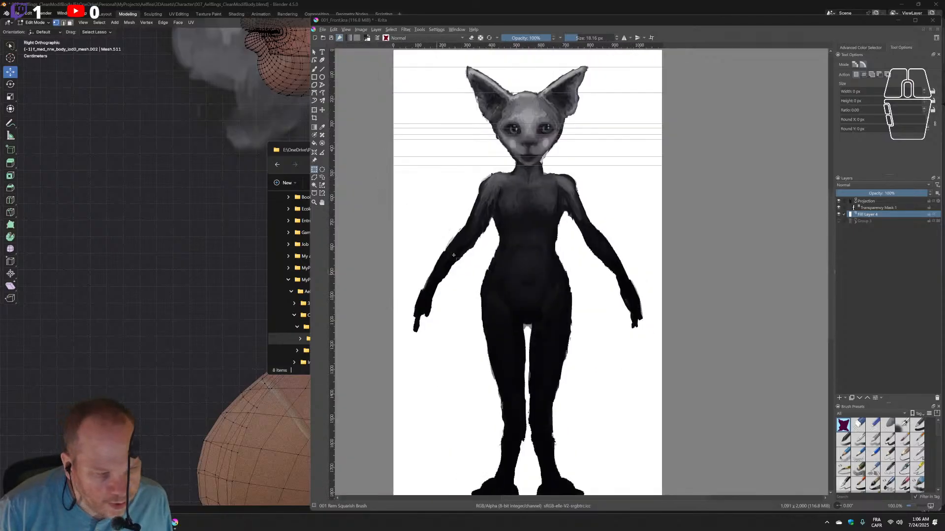
mouse_move(571, 310)
middle_mouse_down()
mouse_move(608, 192)
mouse_move(572, 296)
middle_mouse_up()
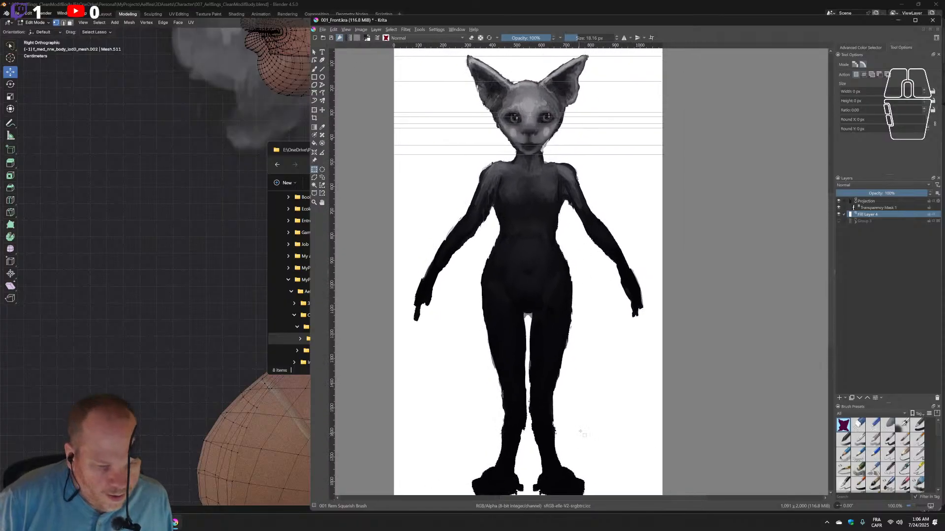
scroll(580, 432, "down", 1)
scroll(580, 431, "up", 2)
scroll(581, 431, "down", 1)
key("ctrl+s")
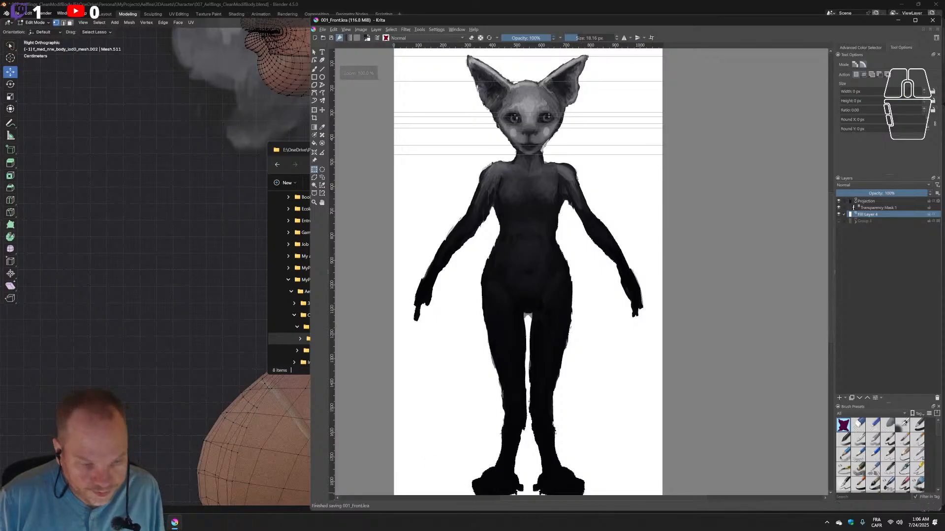
Open 001_Side.kra from the FrontSide folder in Krita and minimize the file browser window.
left_click(292, 369)
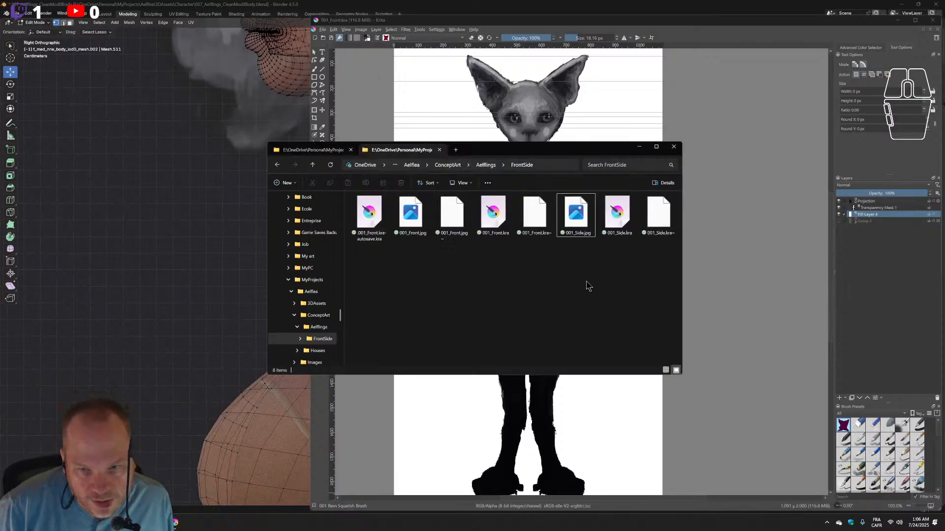
left_click(616, 221)
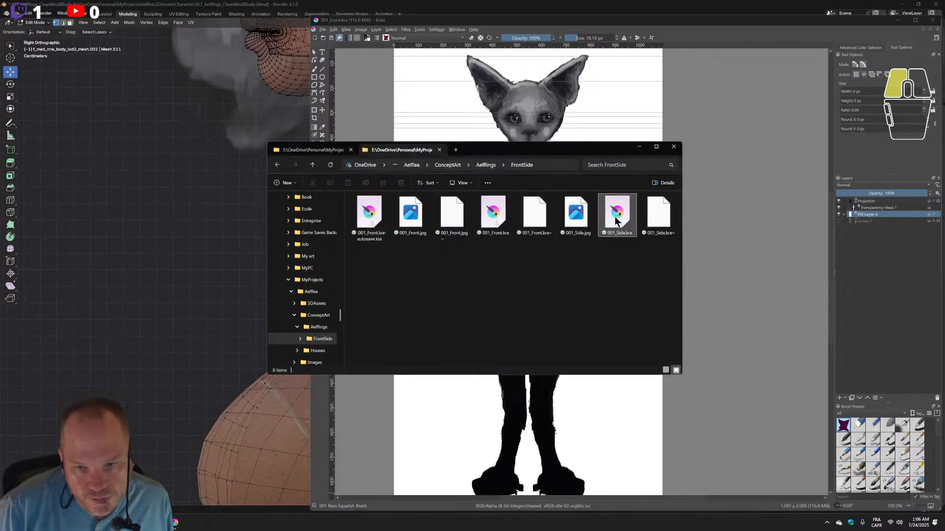
double_click(616, 222)
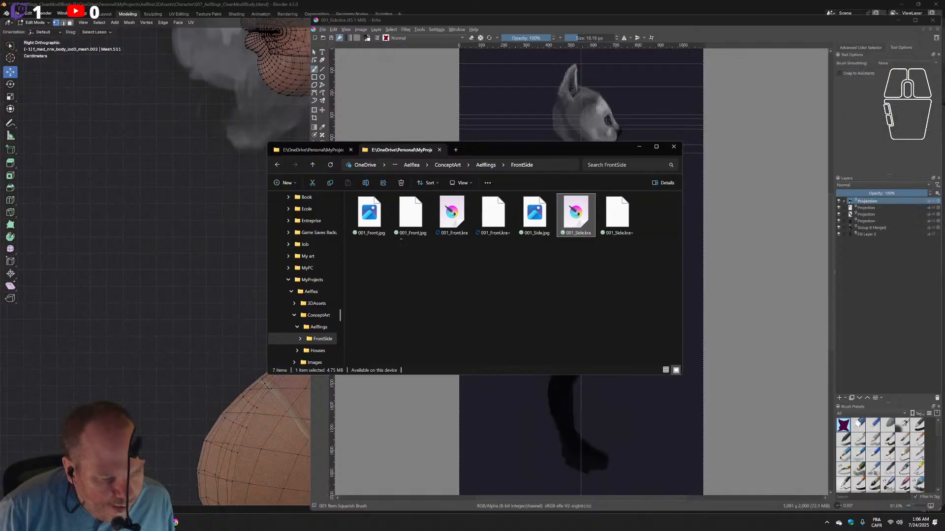
left_click(169, 523)
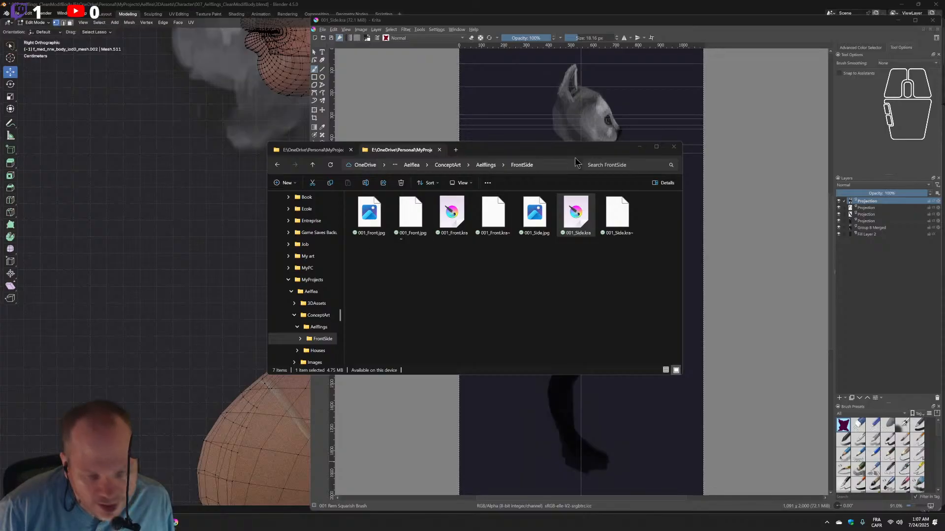
left_click(639, 147)
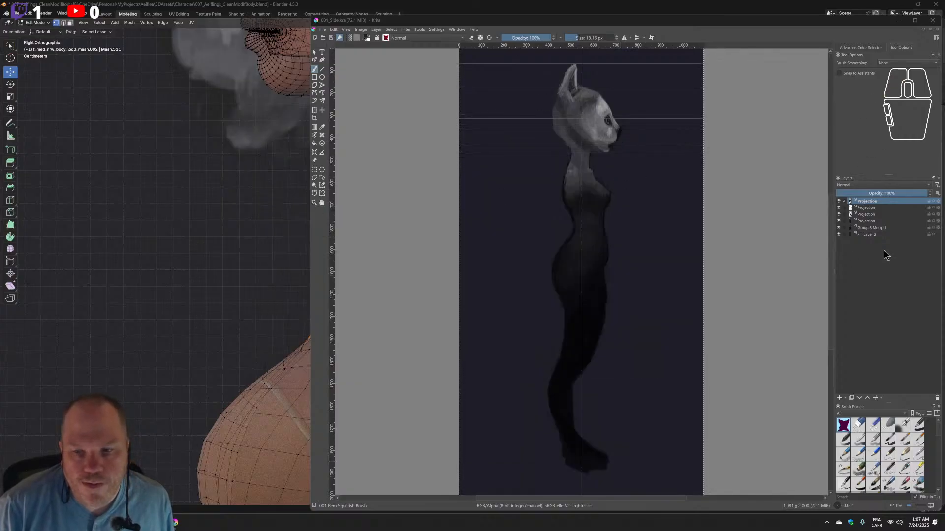
Group all the side drawing's layers and paste the copied content as a separate layer placed above the group.
left_click(872, 235, "shift")
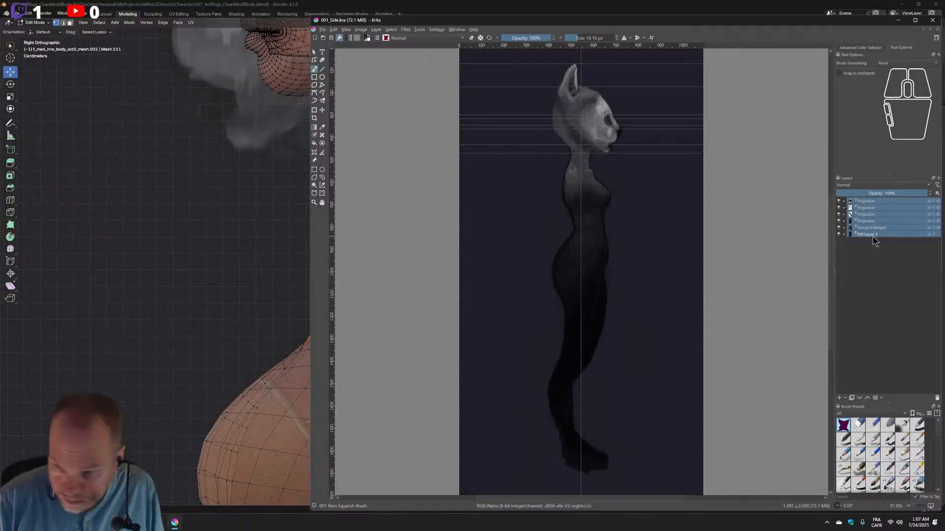
key("ctrl+g")
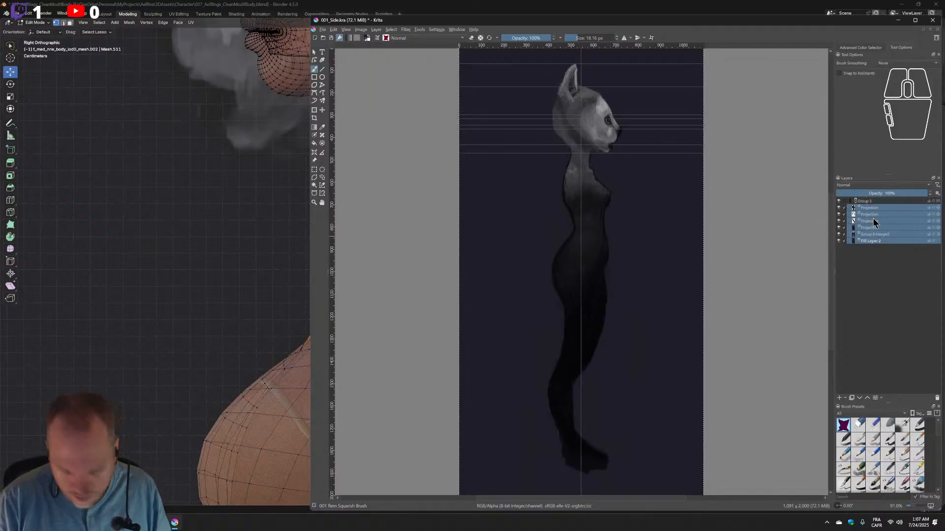
key("ctrl+v")
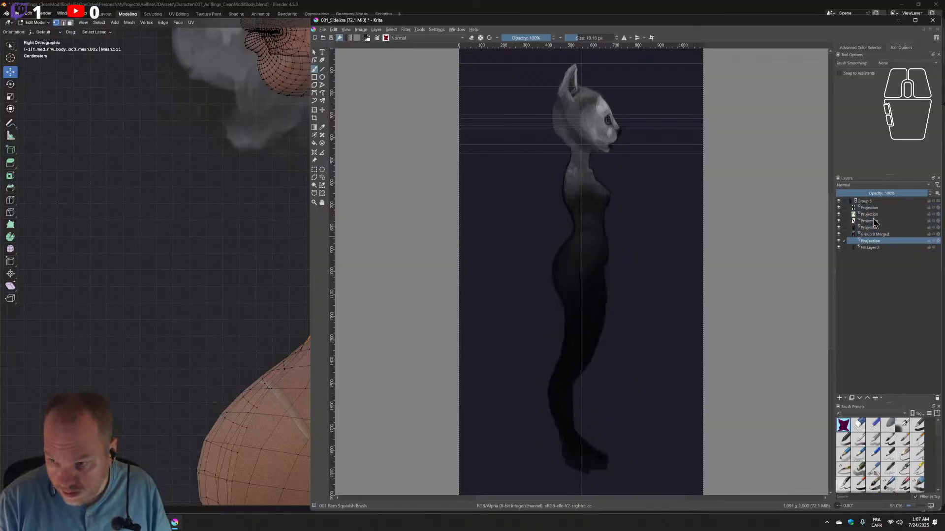
left_click_drag(875, 245, 879, 203)
left_click_drag(874, 241, 869, 203)
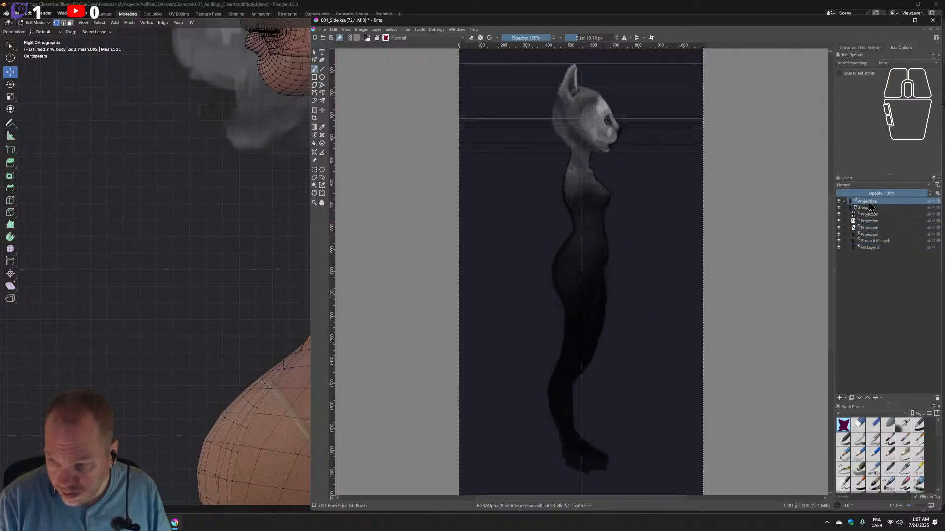
Hide the original layer group and select the dark background around the figure on the top Projection layer with contiguous selection.
left_click(838, 207)
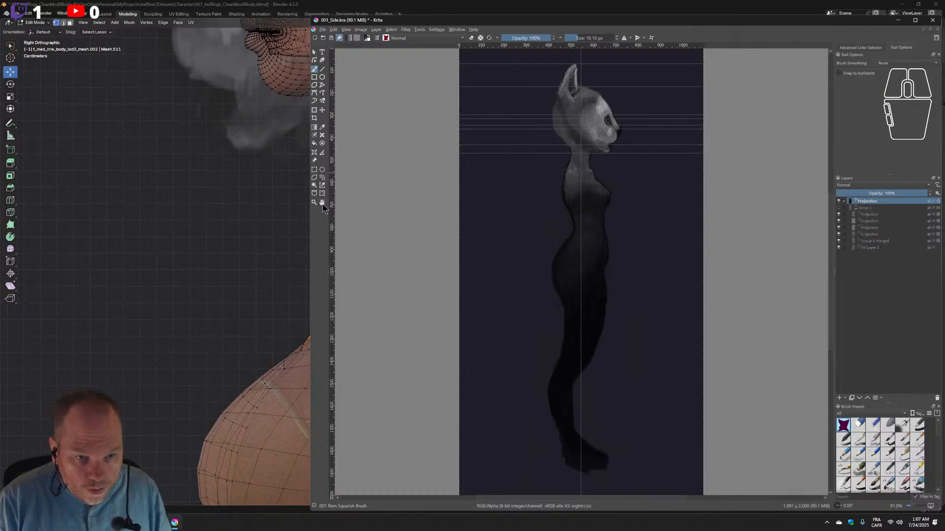
left_click(317, 186)
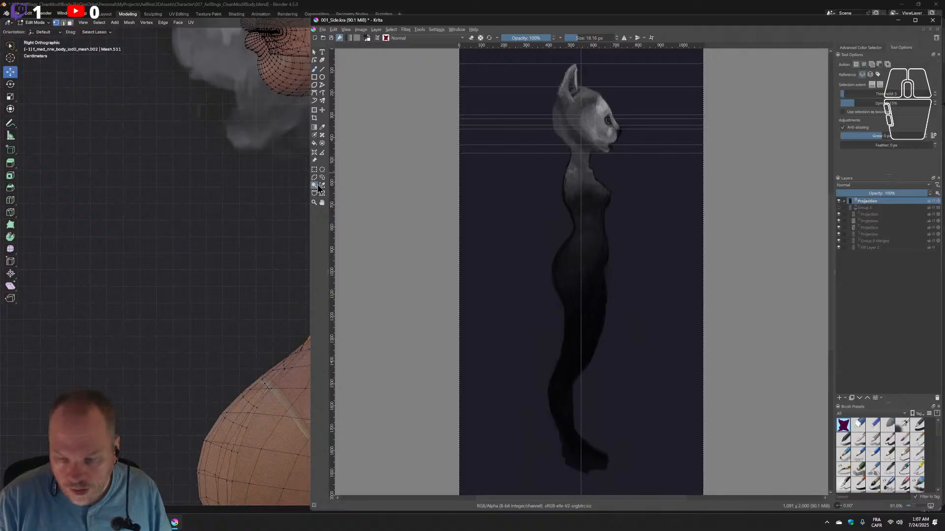
left_click(695, 293)
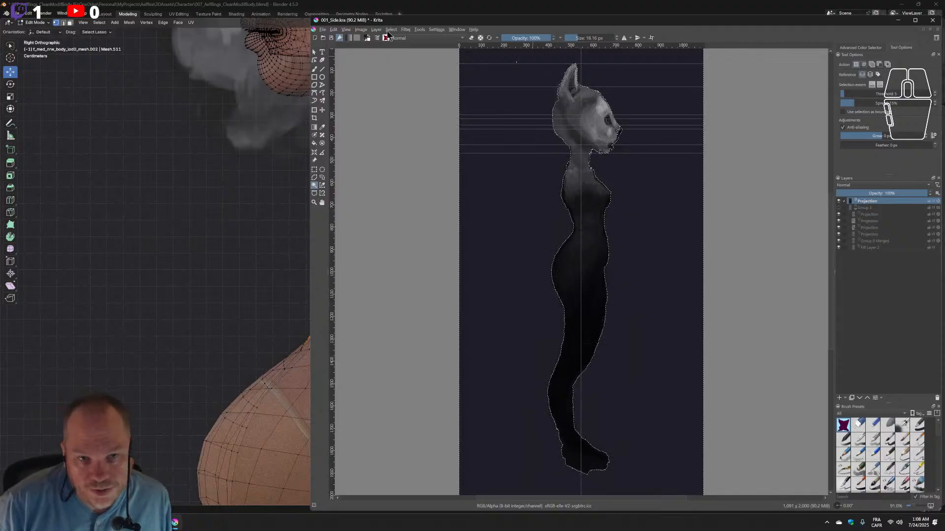
Invert the selection so that it covers the side-view figure.
left_click(405, 30)
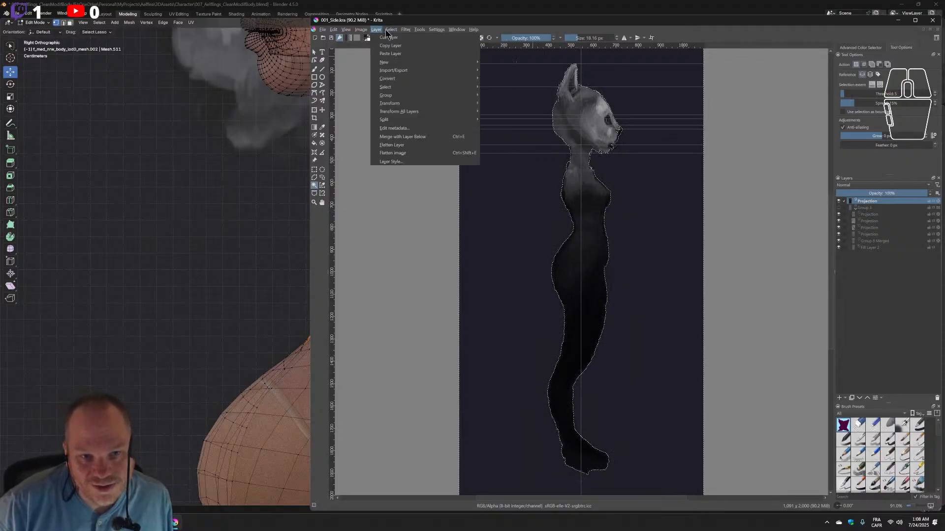
mouse_move(391, 29)
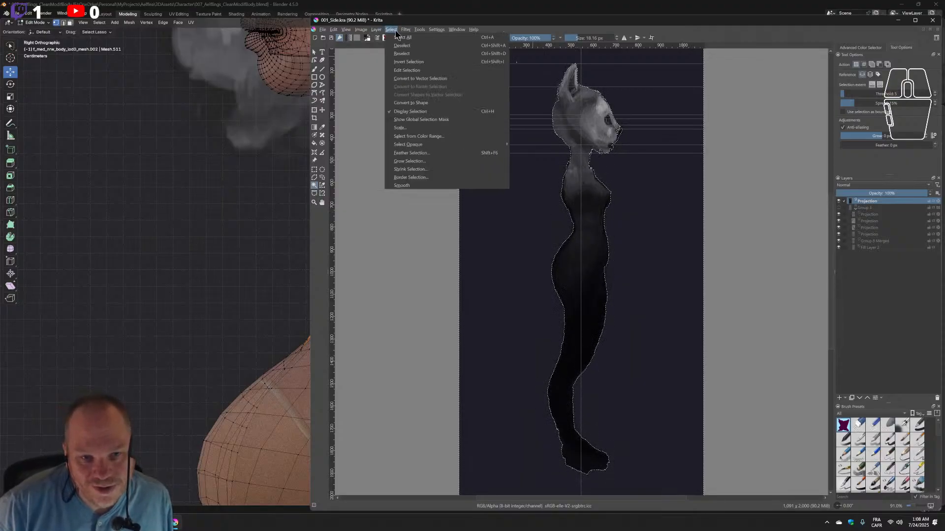
left_click(408, 62)
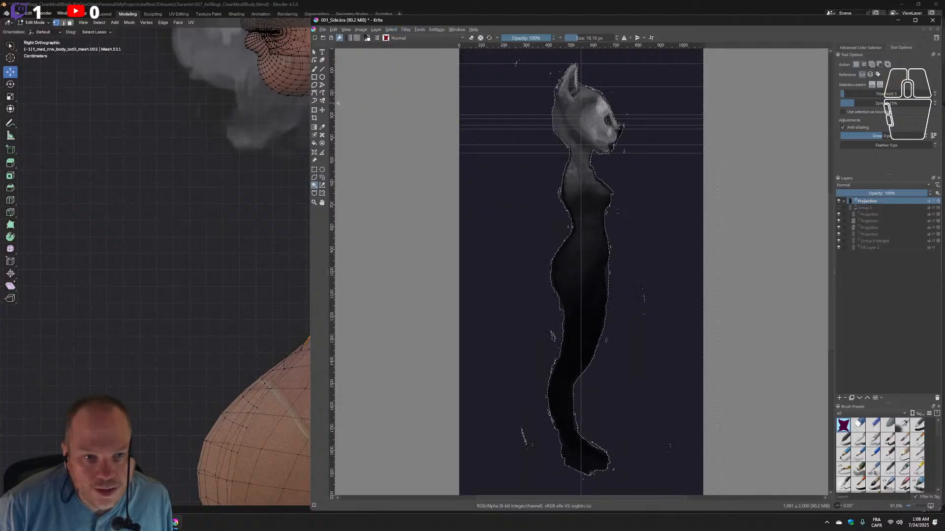
Subtract the stray selection specks around the head, neck and back using elliptical selections.
left_click(322, 170)
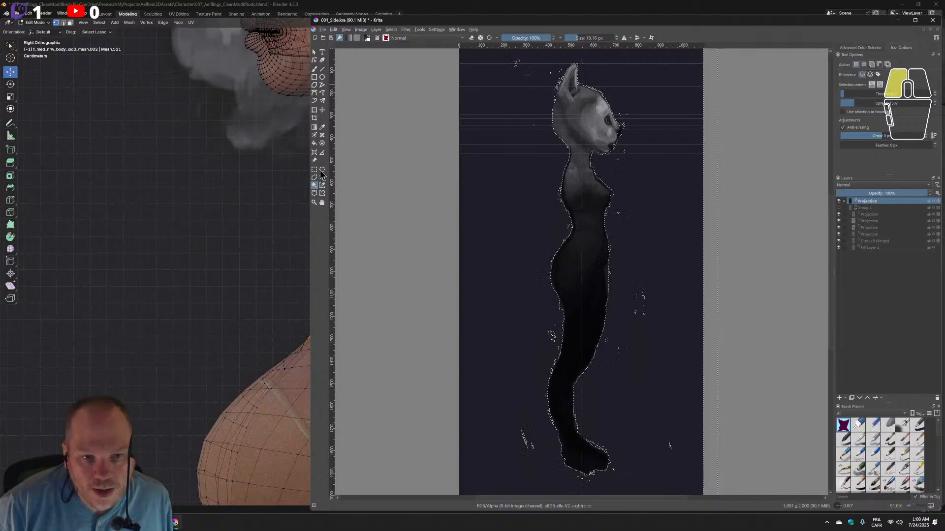
left_click_drag(490, 108, 537, 63)
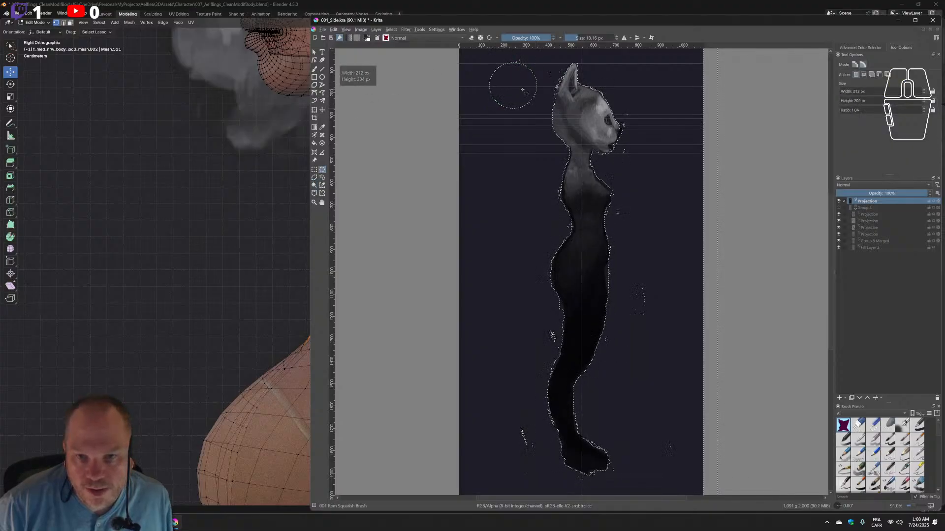
left_click_drag(490, 101, 537, 48, "alt")
left_click_drag(515, 82, 623, 139)
left_click_drag(641, 93, 616, 129, "alt")
left_click_drag(495, 180, 540, 114, "alt")
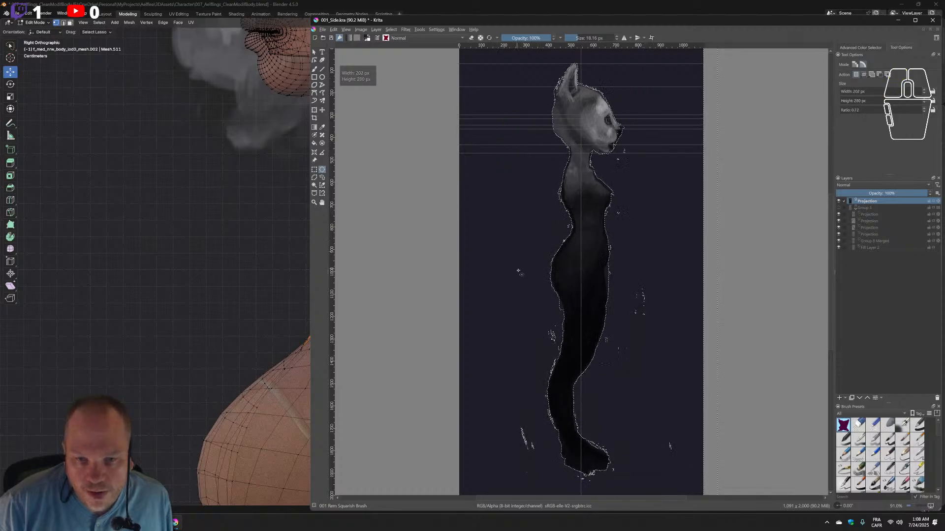
mouse_move(523, 259)
left_mouse_down("alt")
mouse_move(548, 223)
mouse_move(570, 213)
left_mouse_up("alt")
left_click_drag(651, 150, 613, 168, "alt")
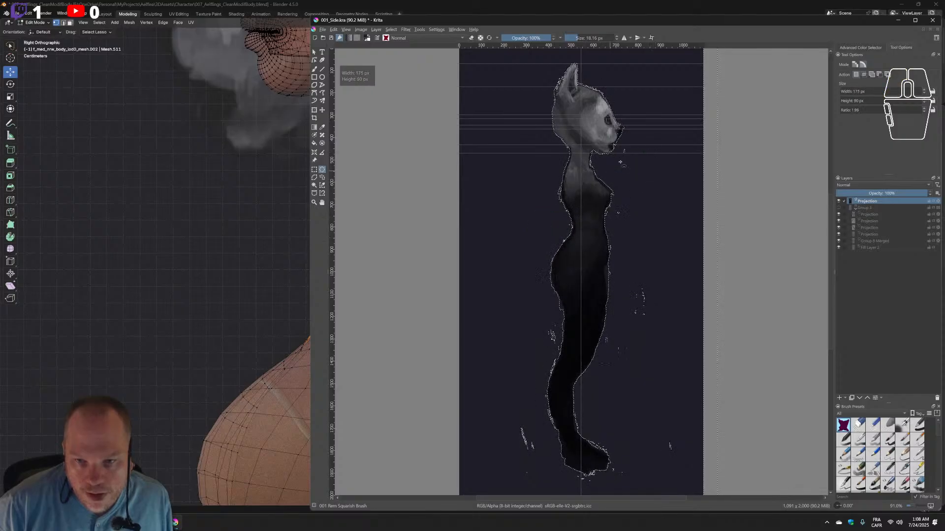
left_click_drag(634, 137, 620, 164, "alt")
Subtract the stray specks in front of the torso and around the thighs and knees with ellipses.
left_click_drag(638, 264, 668, 346, "alt")
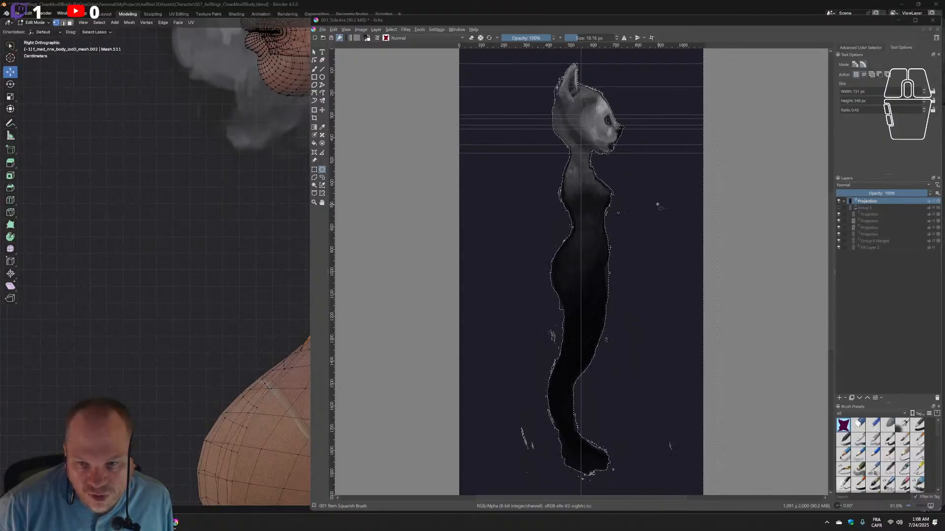
left_click_drag(658, 203, 620, 232)
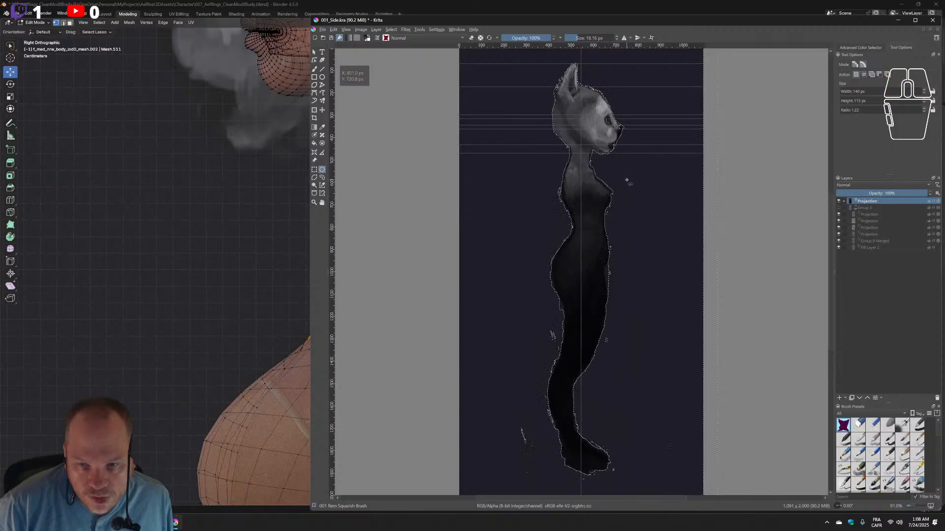
left_click_drag(626, 180, 612, 202, "alt")
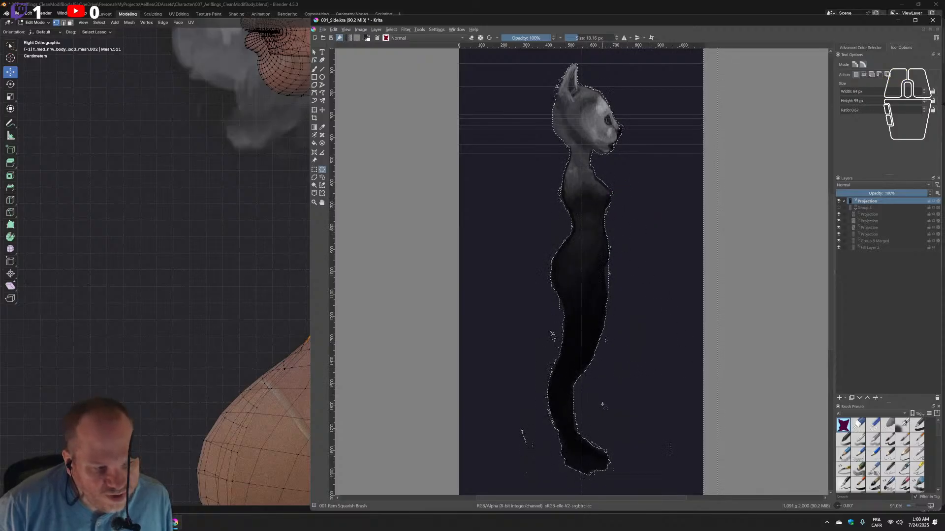
left_click_drag(511, 298, 561, 370)
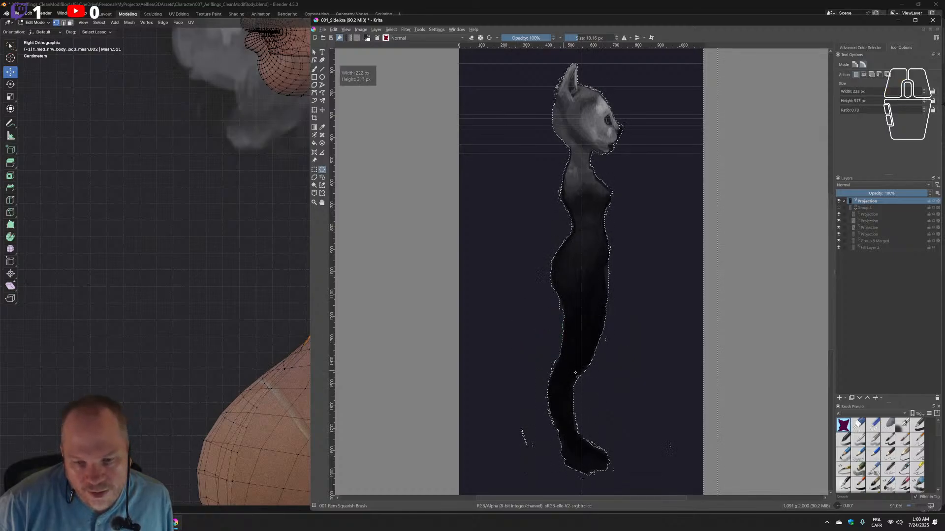
left_click_drag(632, 328, 595, 387)
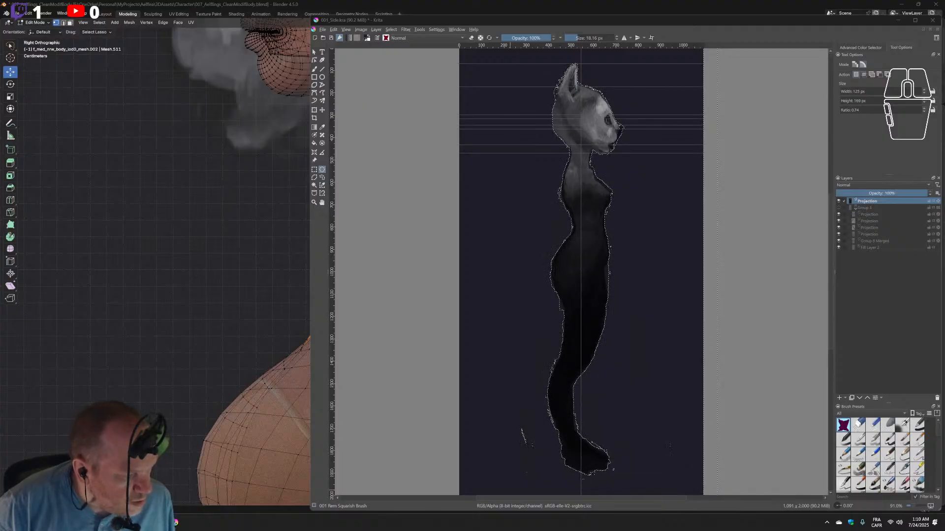
View the Great Twins drawing and its post text in a maximized browser window, and return to the Krita drawing.
left_click_drag(467, 530, 676, 200)
left_click_drag(505, 292, 506, 292)
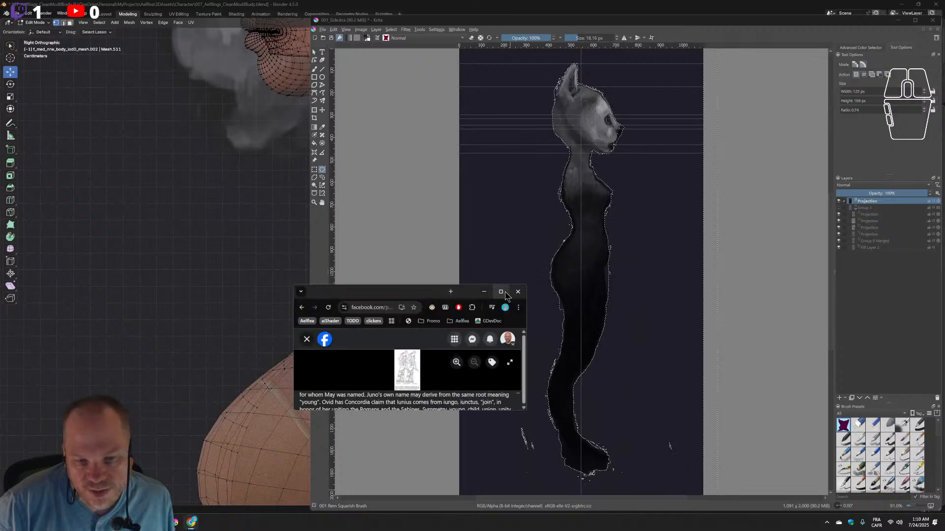
left_click(497, 294)
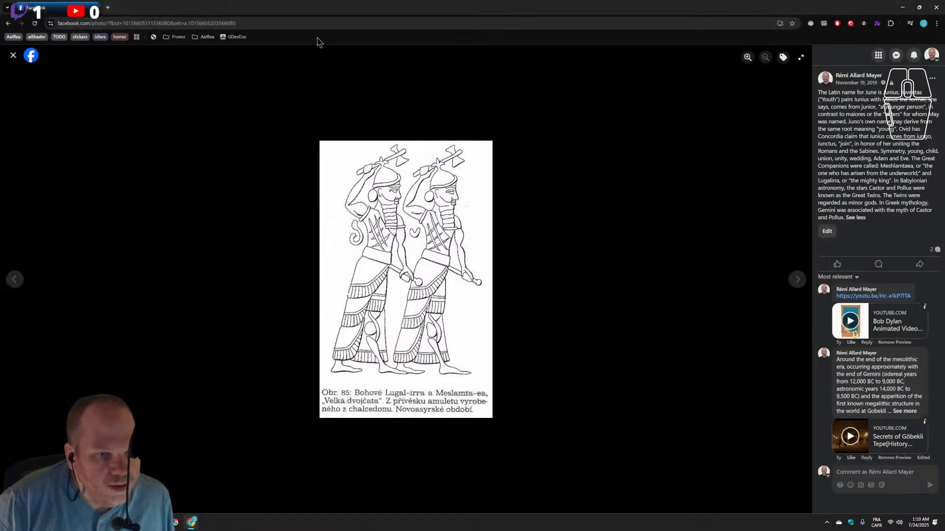
left_click_drag(307, 4, 306, 0)
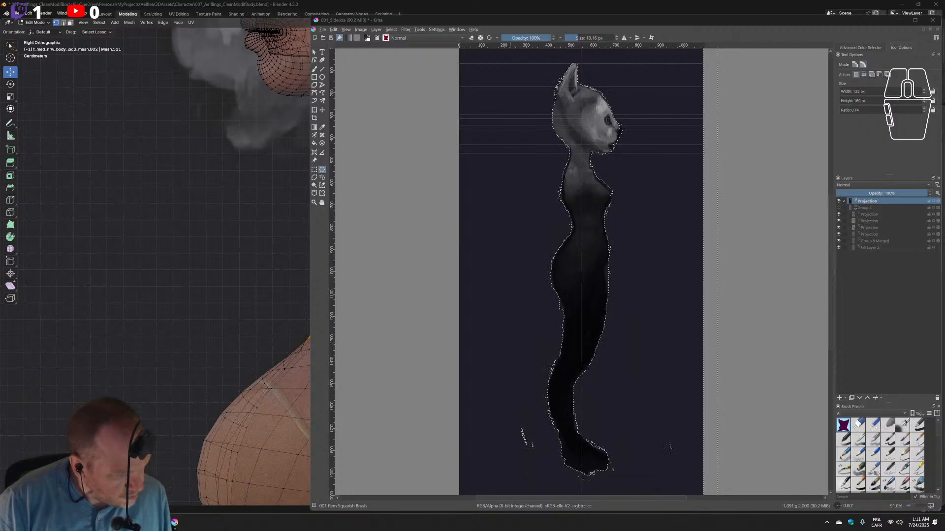
Subtract the stray specks around the lower legs and trim the selection edge behind the knee and calf.
left_click_drag(471, 407, 549, 412)
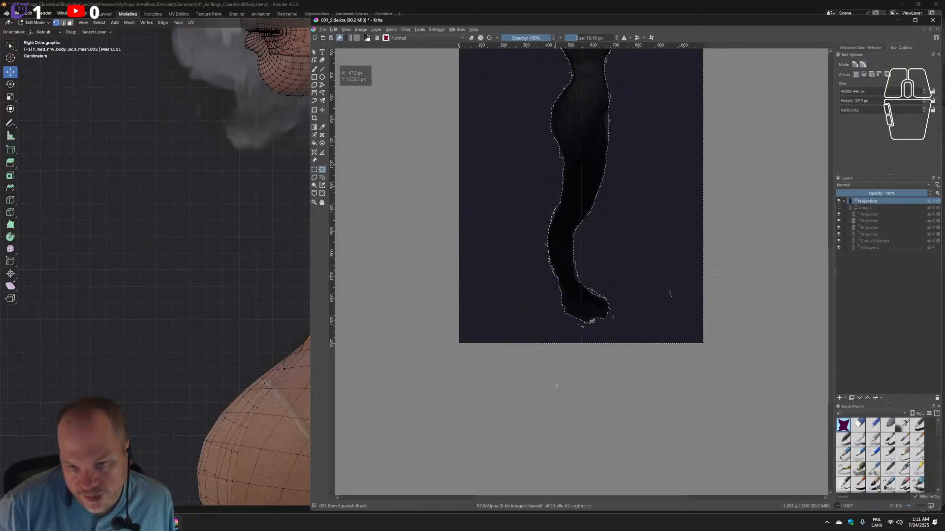
left_click_drag(704, 276, 609, 308, "alt")
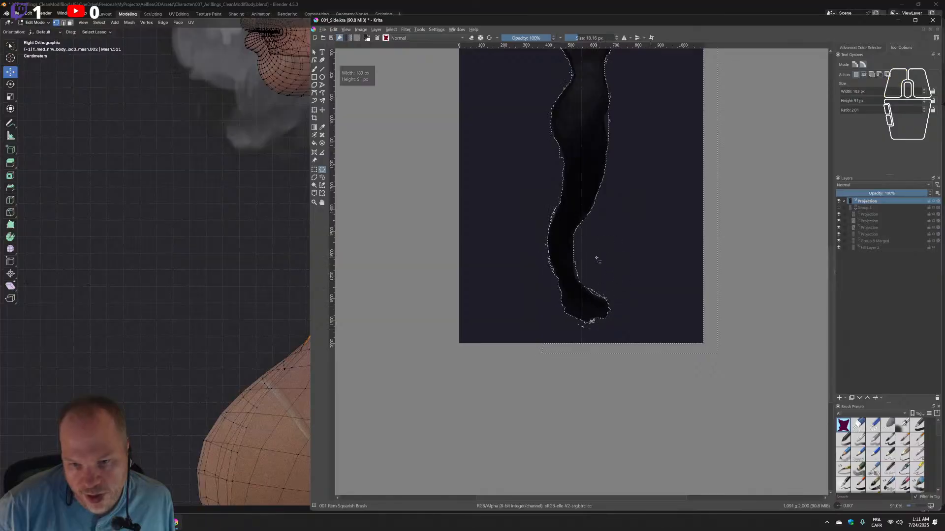
left_click_drag(596, 259, 581, 220)
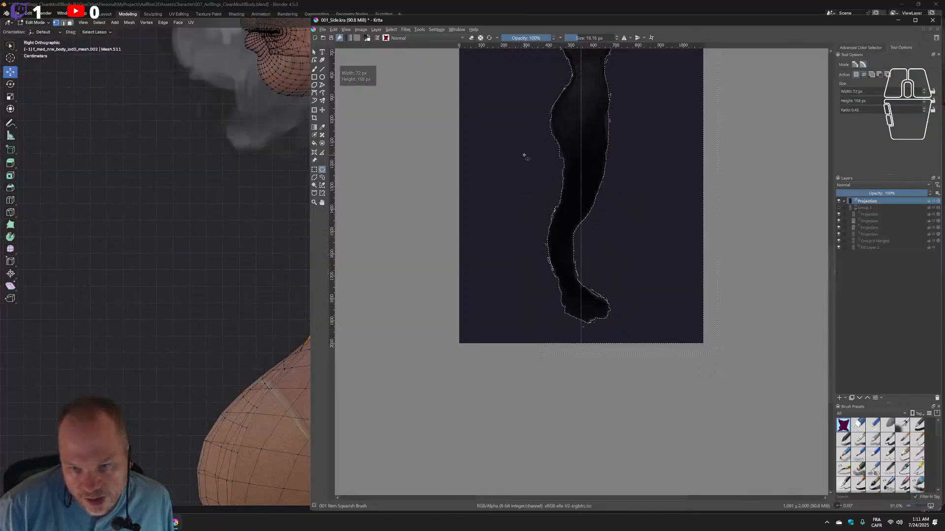
left_click_drag(524, 156, 545, 187)
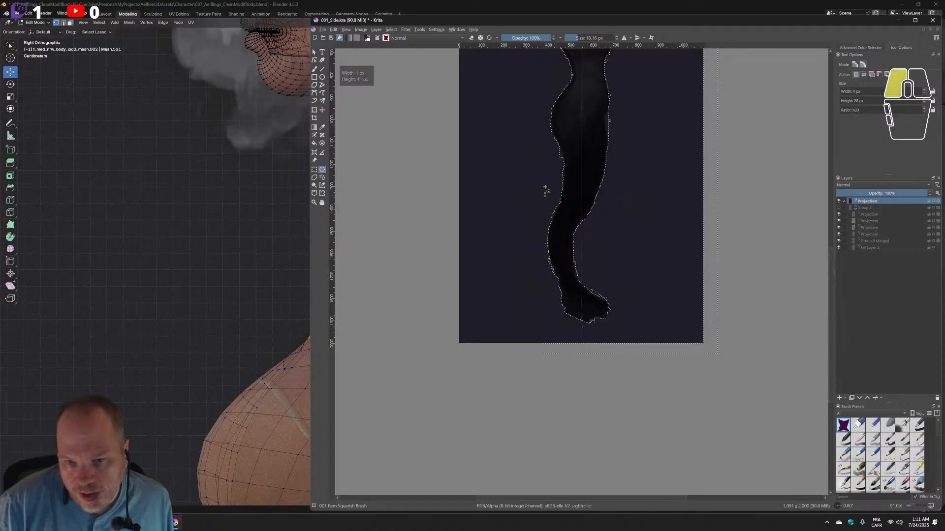
left_click_drag(563, 143, 563, 144)
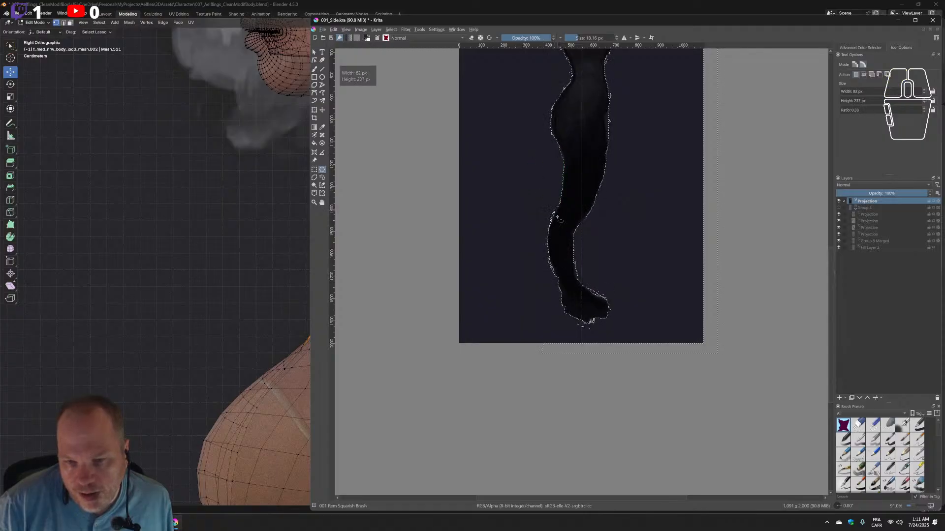
left_click_drag(528, 301, 534, 261)
left_click_drag(548, 226, 561, 193)
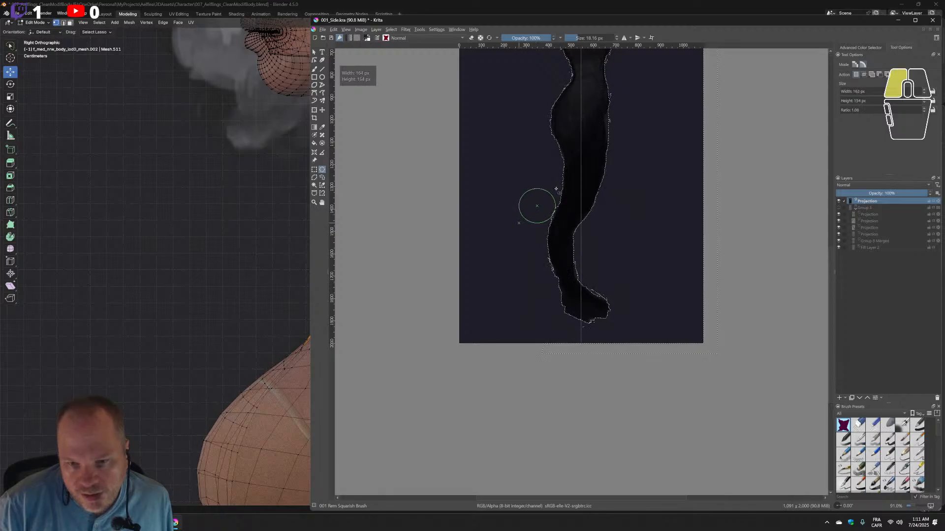
left_click_drag(556, 184, 557, 184)
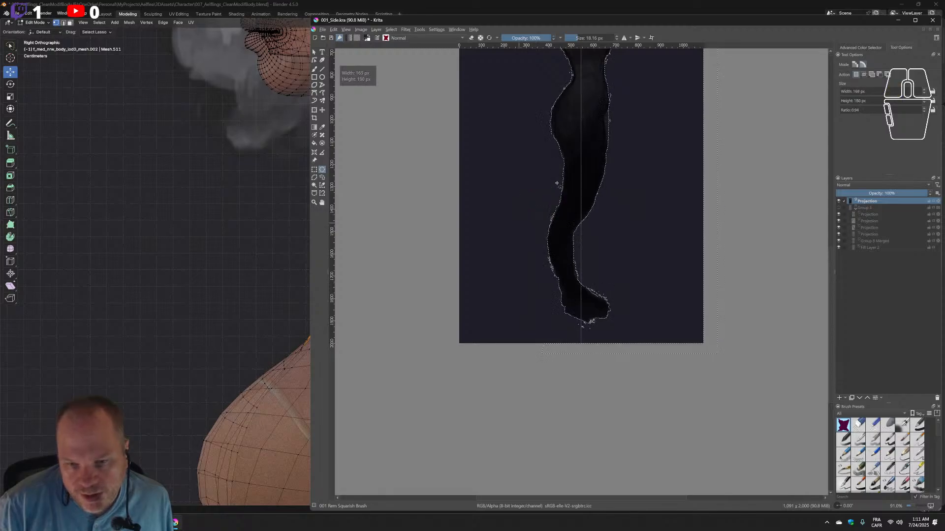
Subtract the leftover selection bits beneath the sole and above the instep of the foot.
left_click_drag(564, 340, 598, 322)
mouse_move(628, 261)
left_mouse_down()
mouse_move(599, 302)
mouse_move(635, 266)
left_mouse_up()
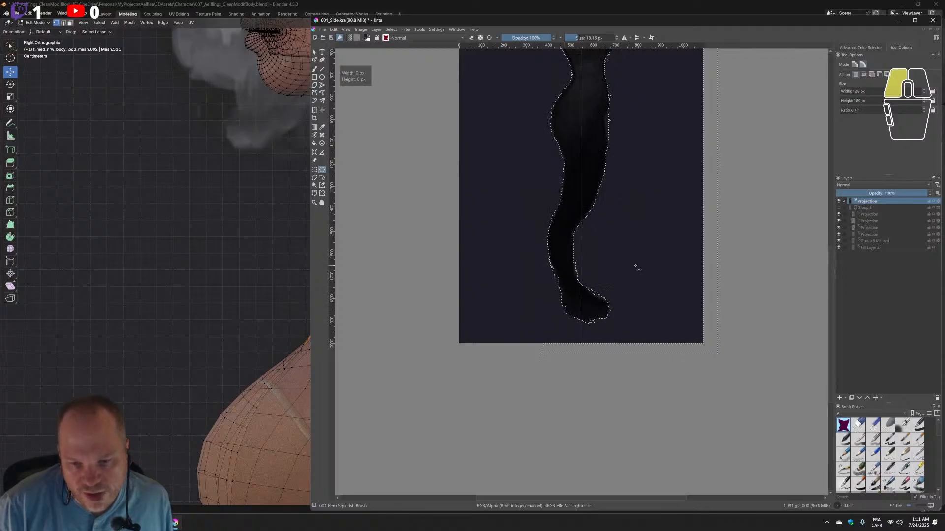
left_click_drag(582, 292, 583, 295)
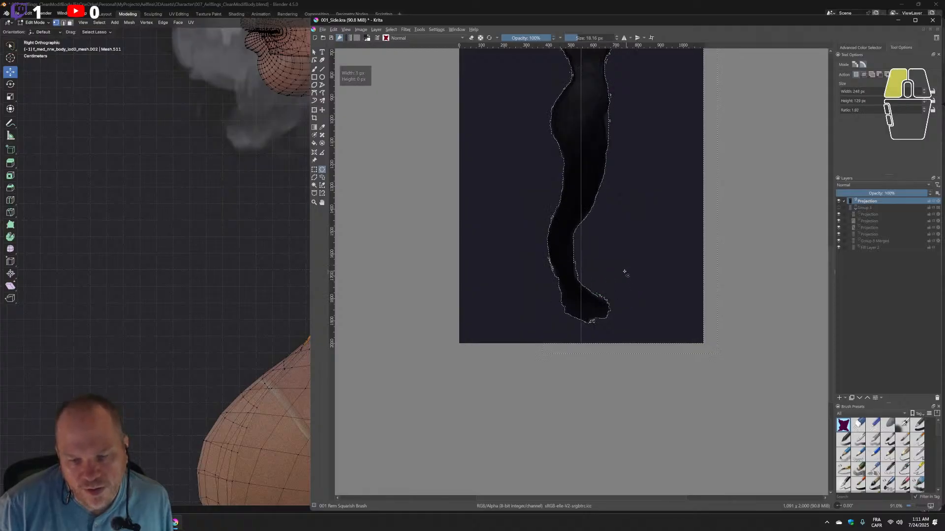
left_click_drag(625, 271, 592, 300)
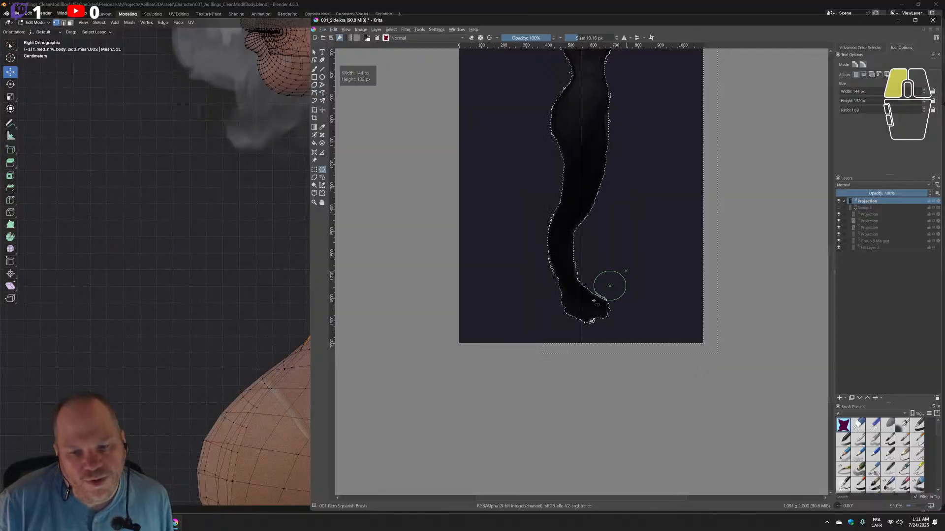
left_click_drag(594, 300, 594, 300)
Trim the selection fringe along the figure's upper back and waist with elliptical subtractions.
scroll(613, 236, "up", 2, "ctrl")
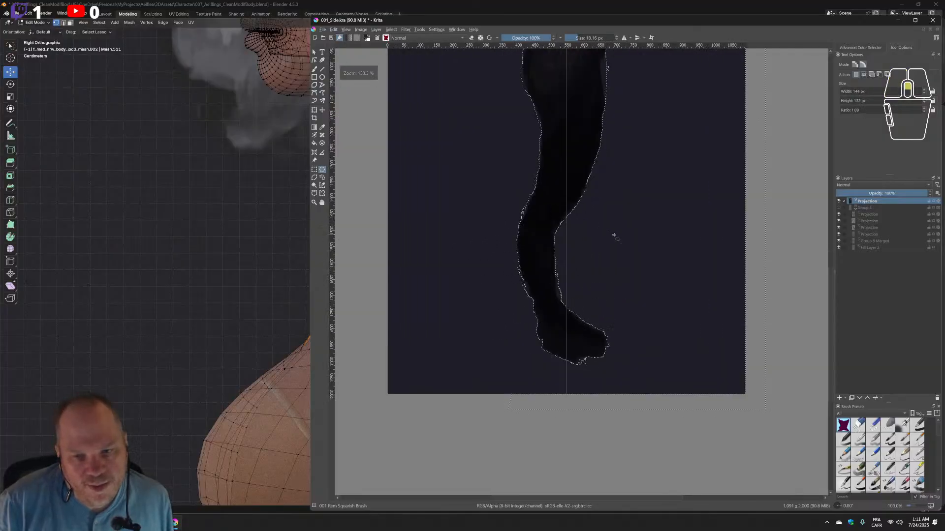
scroll(613, 236, "down", 4, "ctrl")
scroll(622, 226, "up", 4, "ctrl")
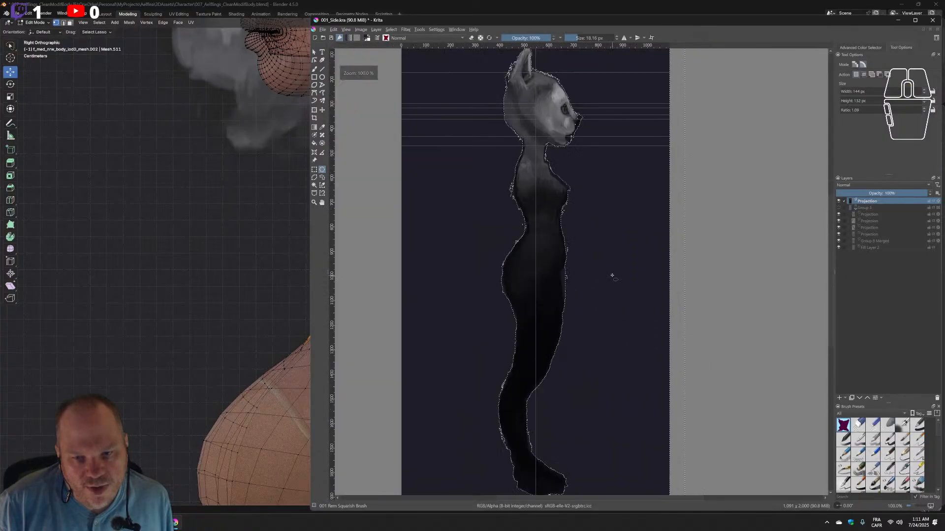
scroll(612, 276, "up", 1, "ctrl")
left_click_drag(452, 212, 476, 131)
left_click_drag(455, 177, 484, 123)
left_click_drag(465, 214, 484, 161)
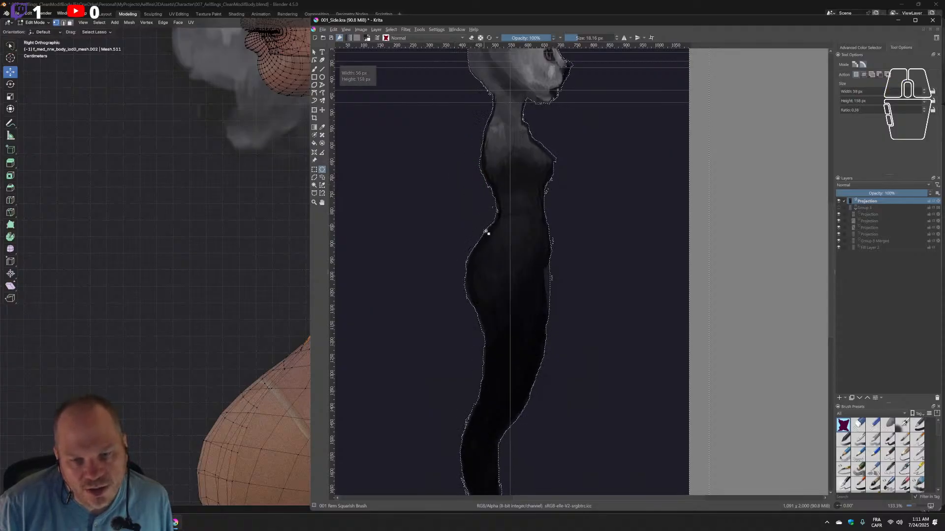
left_click_drag(470, 224, 497, 191)
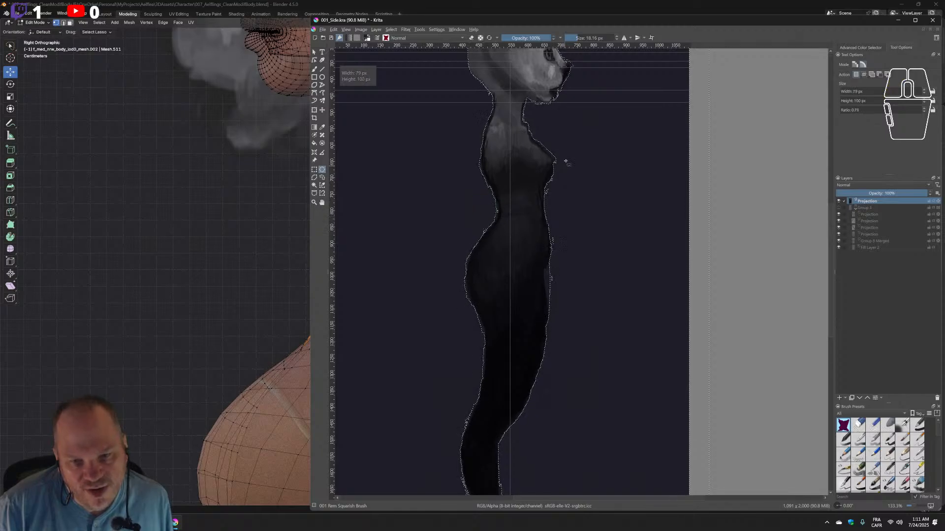
Trim the selection fringe along the front of the chest, belly and hips with elliptical subtractions.
left_click_drag(572, 140, 555, 165)
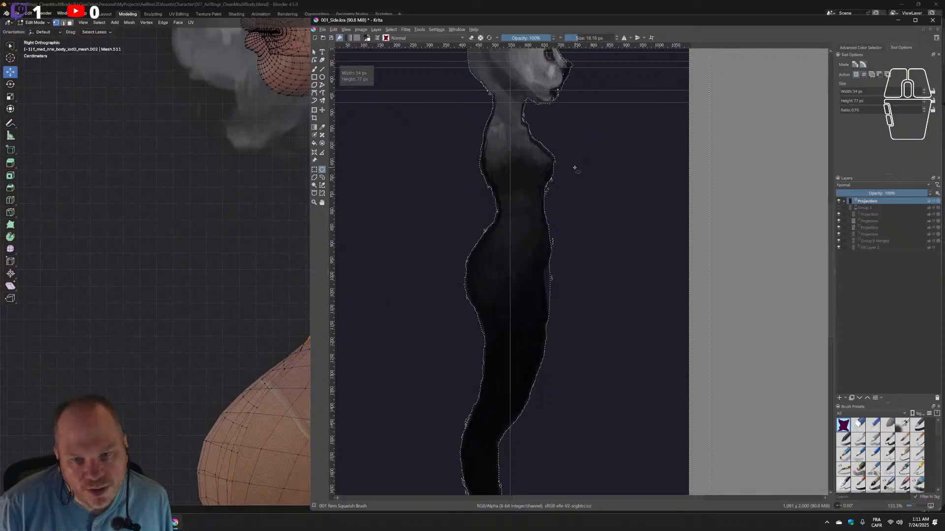
left_click_drag(586, 203, 548, 311)
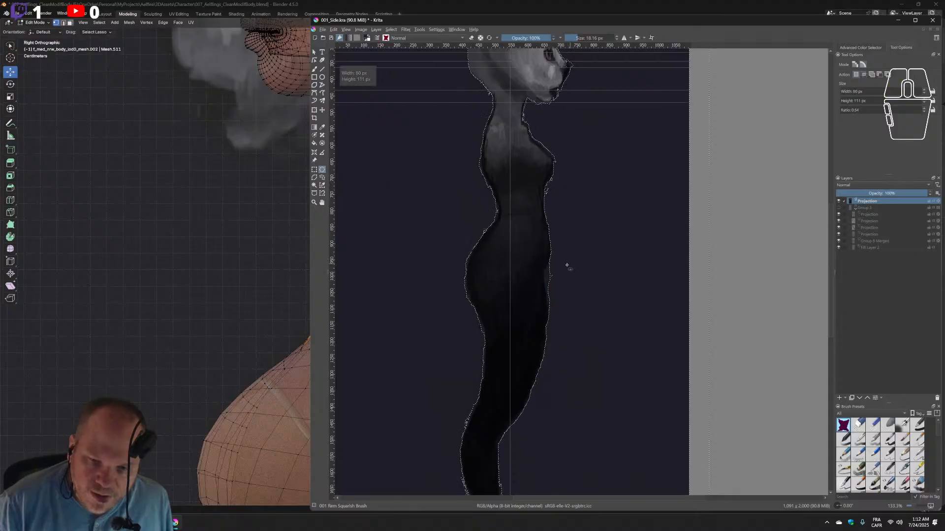
mouse_move(559, 269)
left_mouse_down()
mouse_move(545, 292)
mouse_move(546, 268)
left_mouse_up()
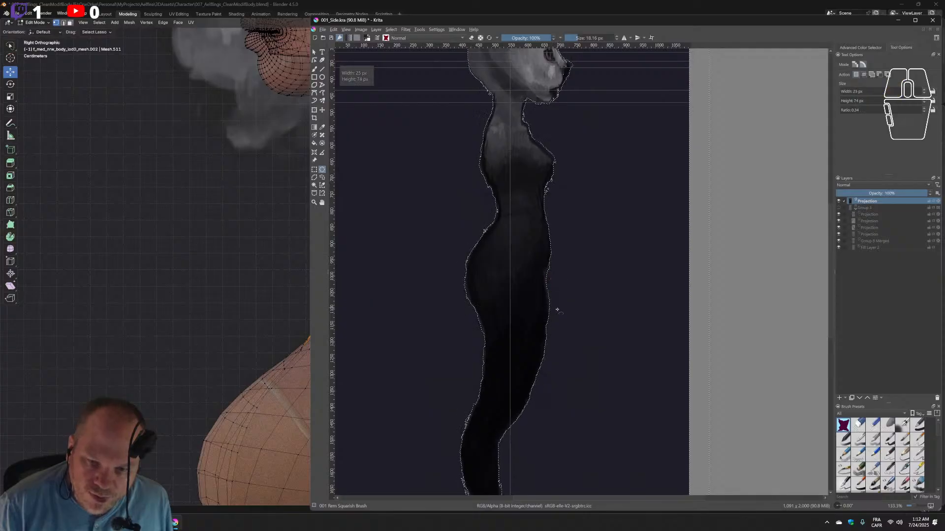
Subtract elliptical areas from the selection fringe along the front of the figure's hips, waist and chest.
left_click_drag(558, 302, 541, 253)
left_click_drag(566, 202, 560, 160)
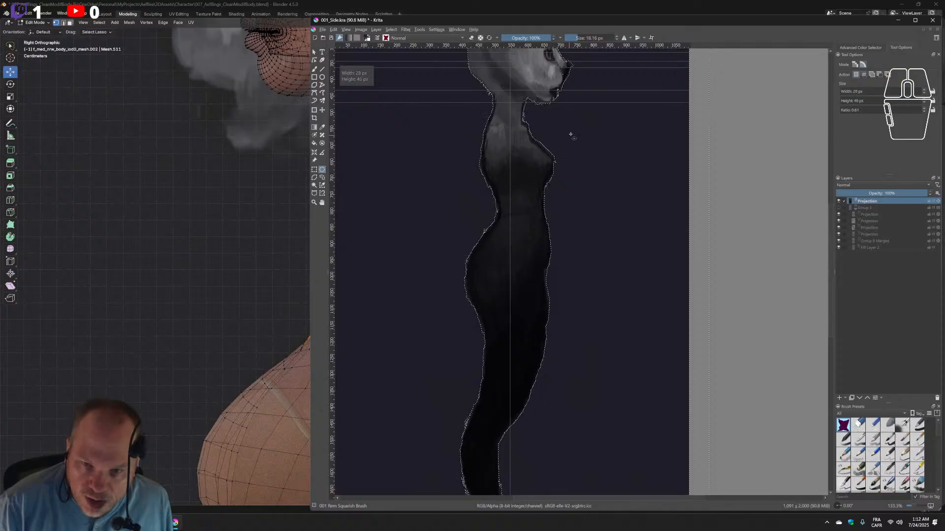
left_click_drag(588, 130, 552, 177)
Trim the selection fringe behind the figure's neck and upper back and on both sides of the ear with elliptical subtractions.
middle_click_drag(571, 205, 574, 339)
left_click_drag(458, 340, 498, 309)
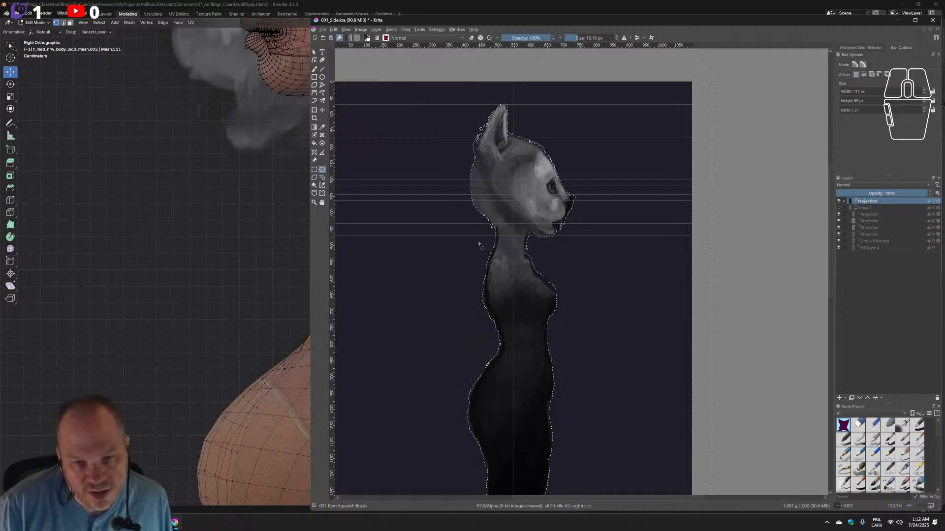
scroll(478, 245, "up", 1)
scroll(476, 233, "down", 1)
mouse_move(461, 156)
middle_mouse_down("shift")
mouse_move(453, 194)
mouse_move(471, 188)
mouse_move(450, 196)
middle_mouse_up("shift")
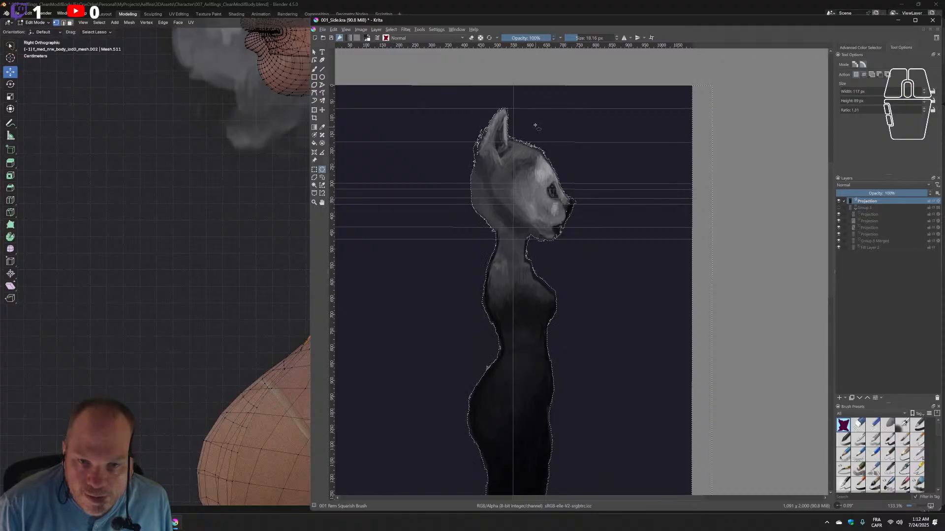
left_click_drag(454, 117, 481, 142)
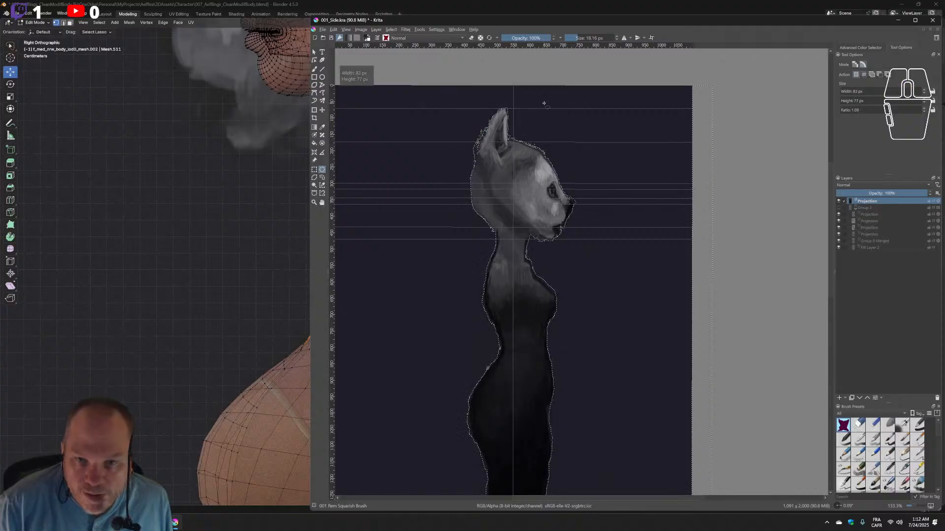
left_click_drag(533, 96, 507, 118, "alt")
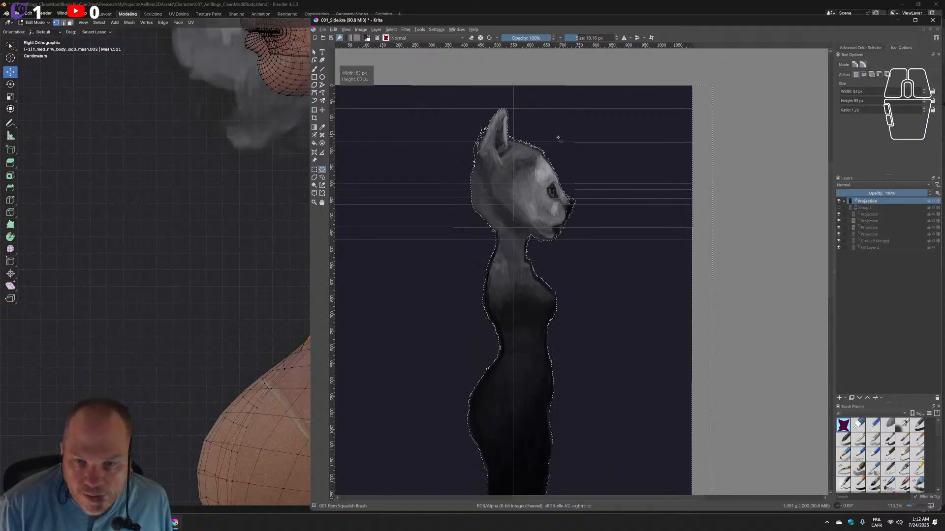
Subtract the leftover selection outside the canvas along its right and bottom edges with large ellipses.
scroll(592, 255, "down", 4)
scroll(595, 276, "up", 3)
scroll(597, 276, "down", 2)
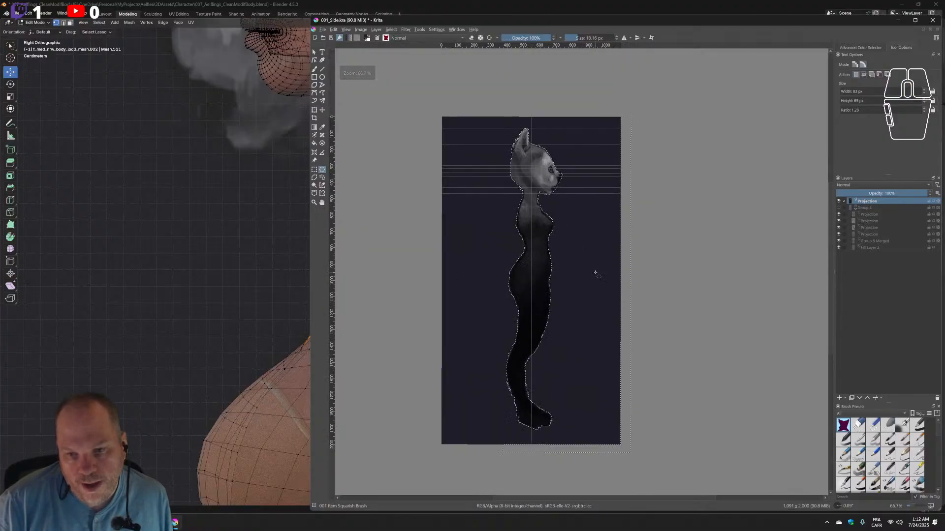
left_click_drag(594, 87, 674, 197, "alt")
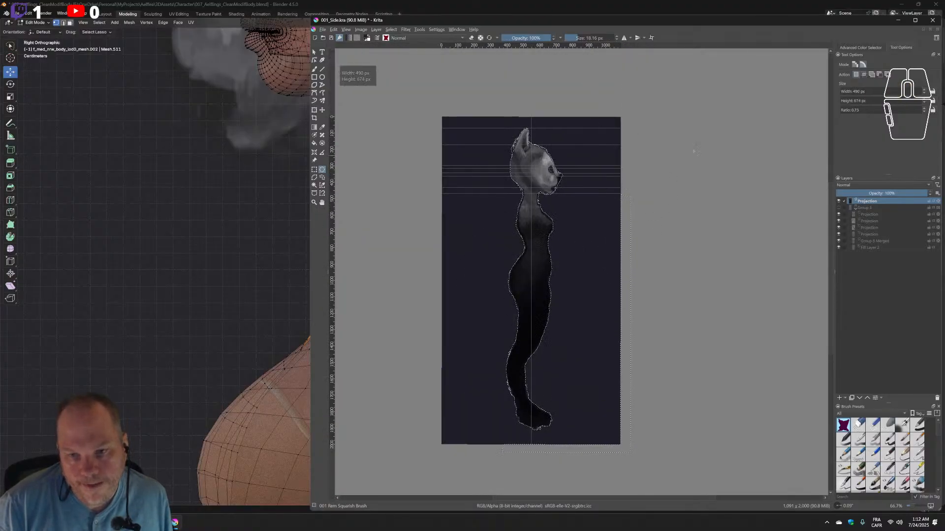
left_click_drag(695, 151, 579, 350, "alt")
left_click_drag(679, 386, 591, 475, "alt")
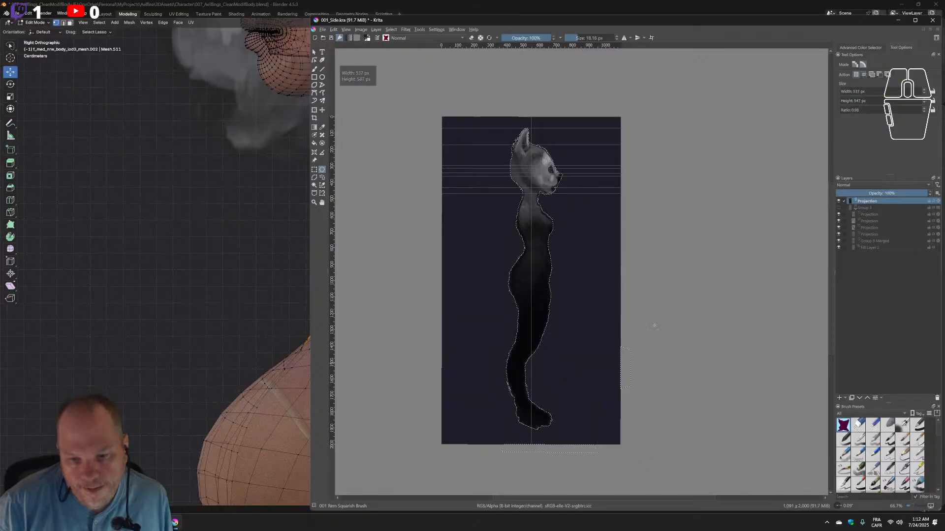
left_click_drag(653, 307, 604, 406, "alt")
left_click_drag(626, 486, 453, 440, "alt")
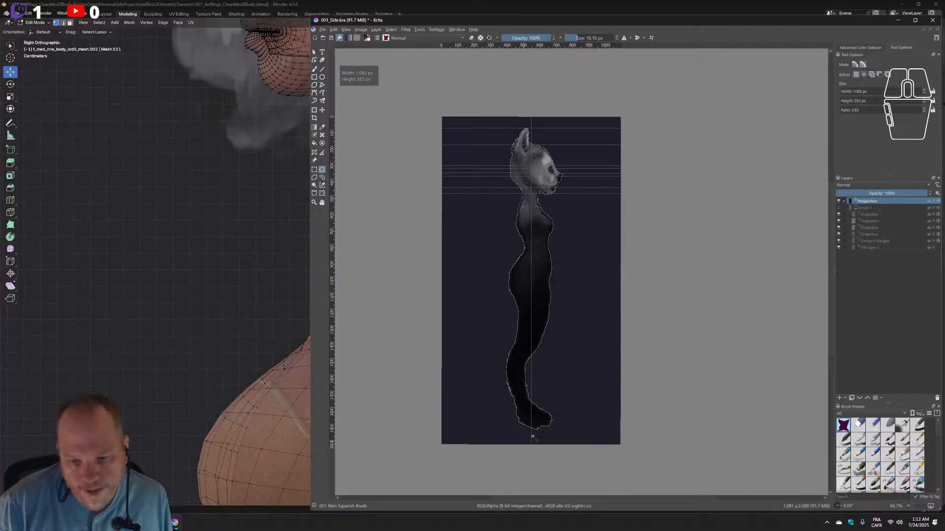
right_click(867, 202)
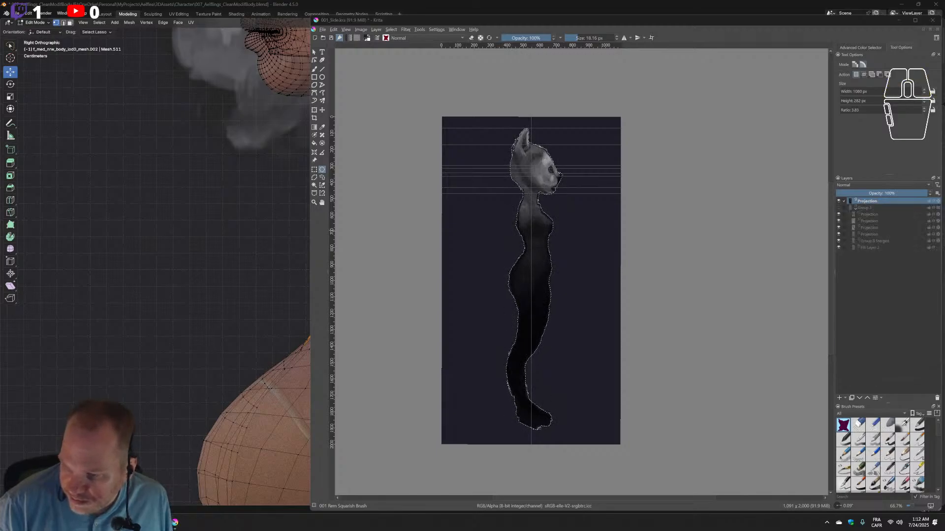
right_click(865, 203)
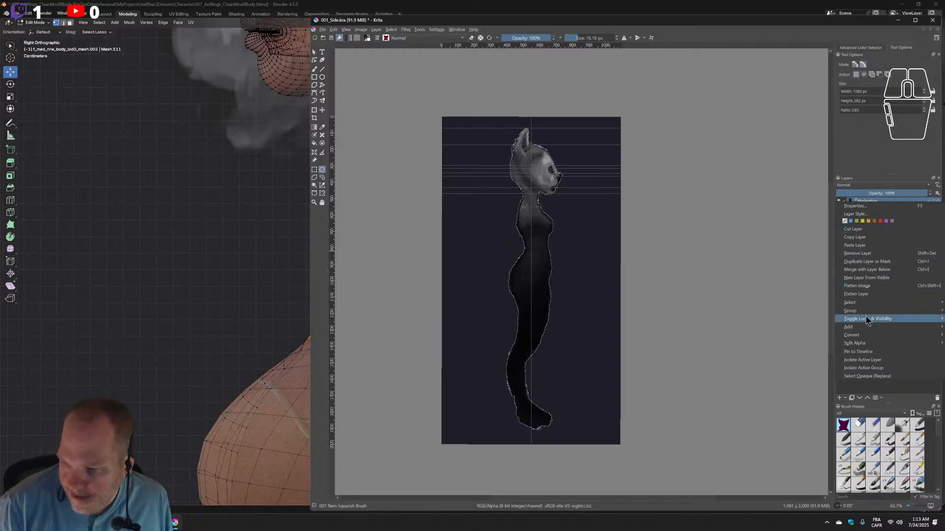
mouse_move(865, 313)
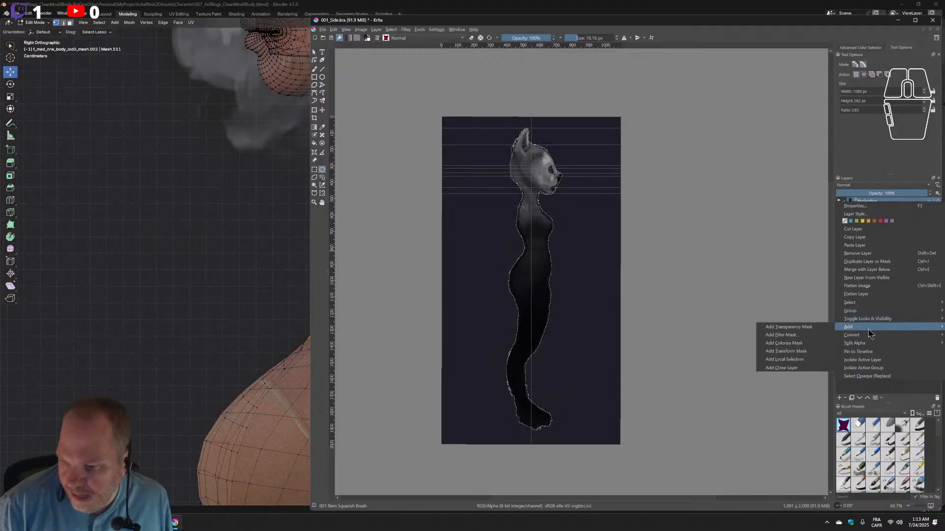
left_click(787, 336)
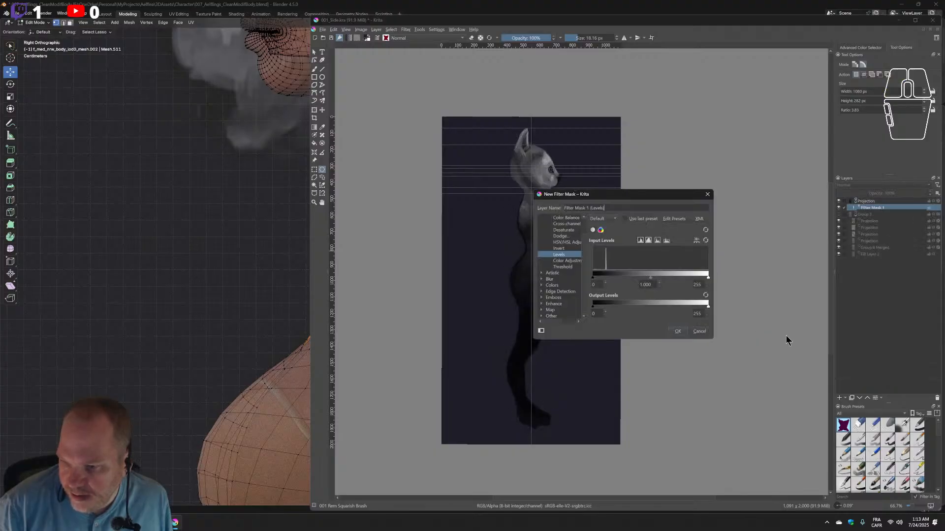
left_click(691, 332)
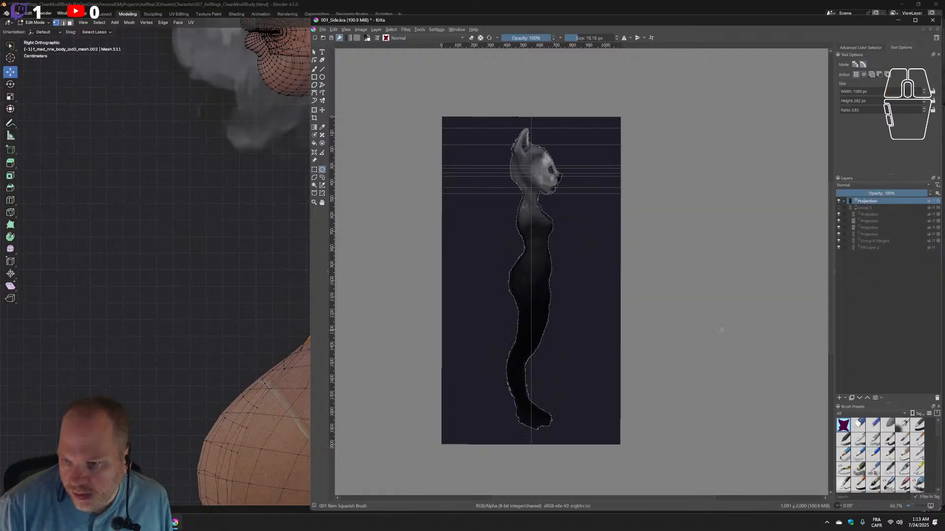
Add a transparency mask from the figure selection to the top Projection layer.
right_click(870, 201)
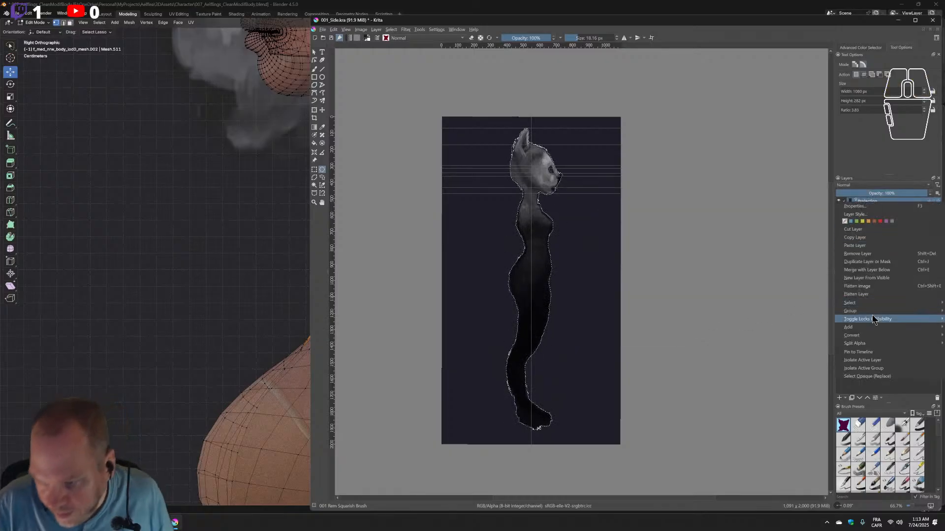
mouse_move(863, 327)
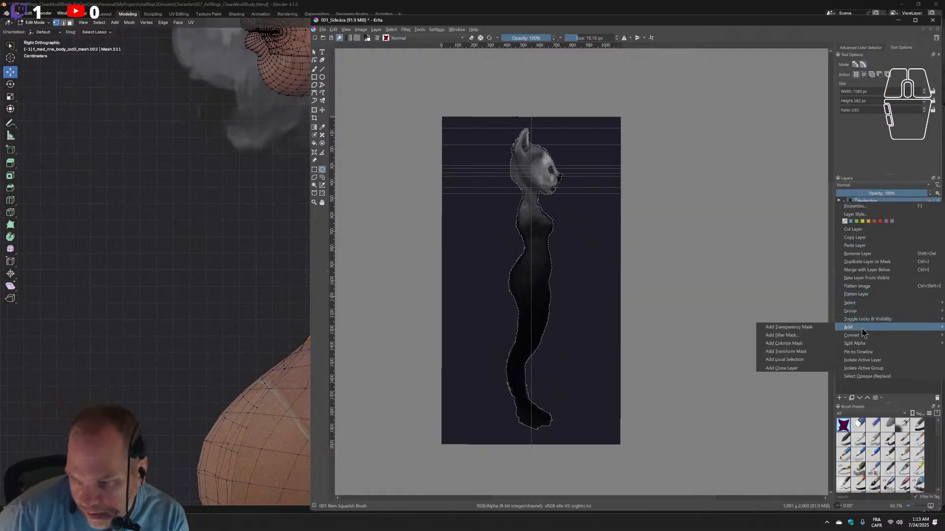
left_click(792, 328)
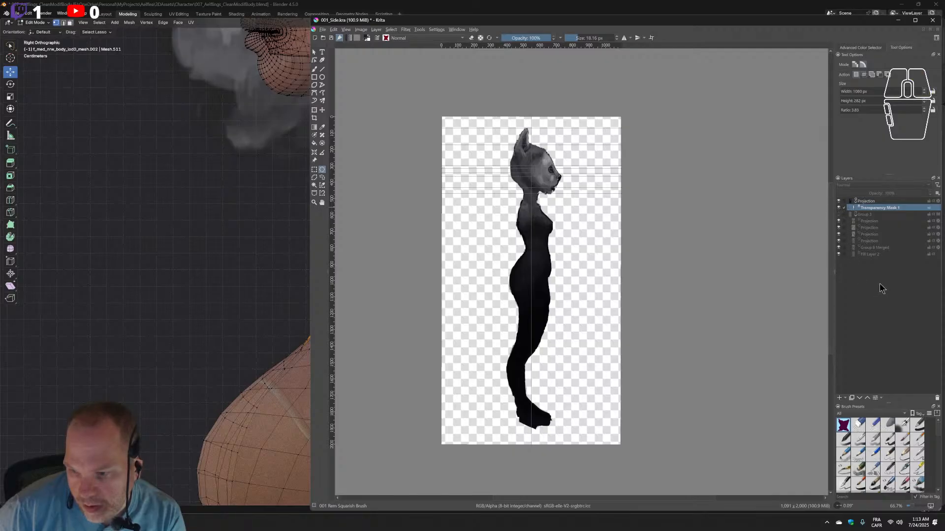
left_click(840, 398)
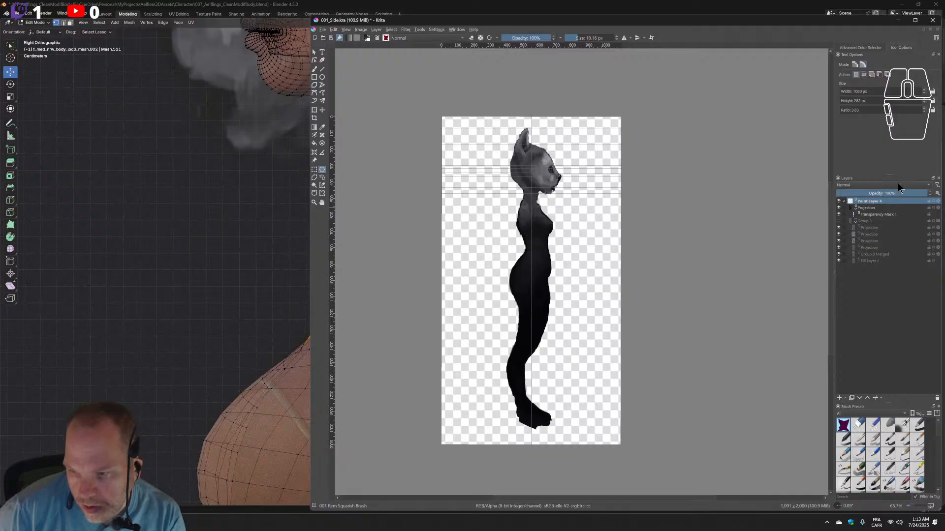
left_click(935, 397)
left_click(879, 208)
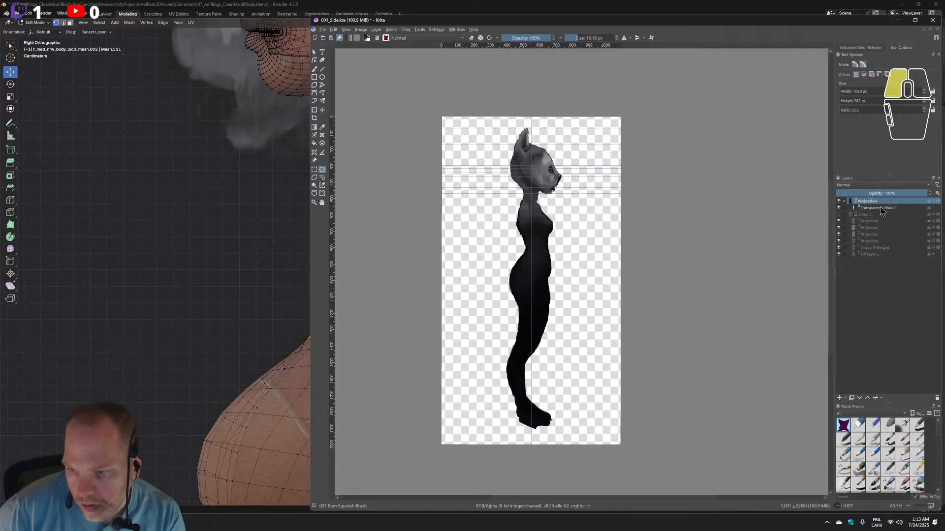
left_click(849, 215)
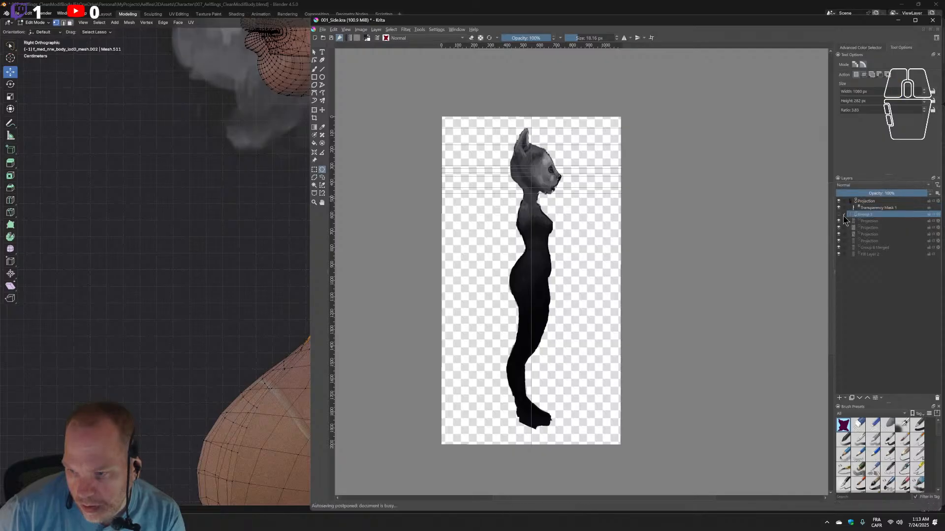
left_click(840, 216)
left_click(839, 216)
left_click(885, 285)
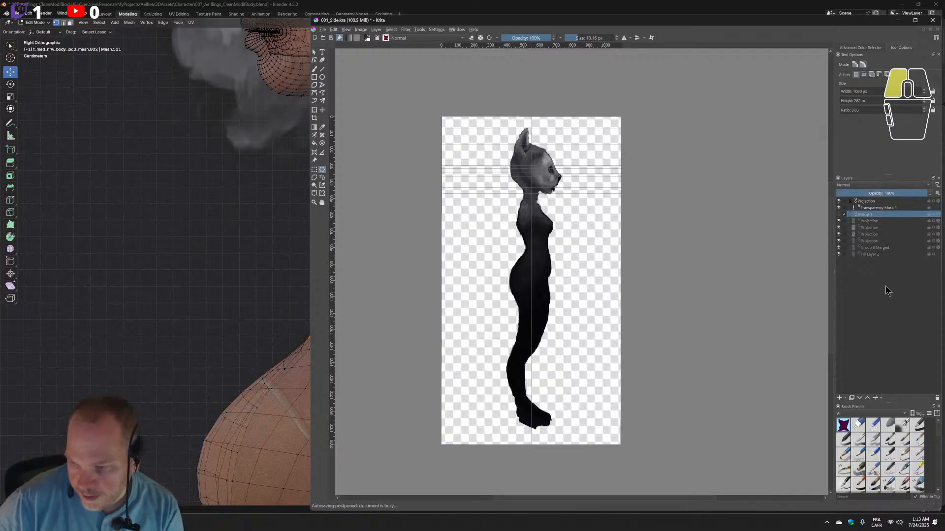
left_click(868, 208)
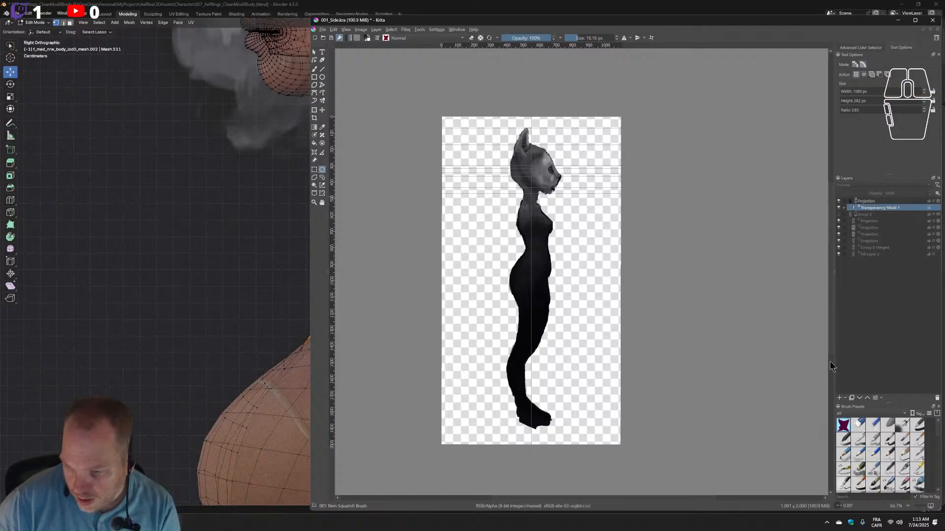
Add a solid color fill layer set to white (#ffffff).
left_click(844, 397)
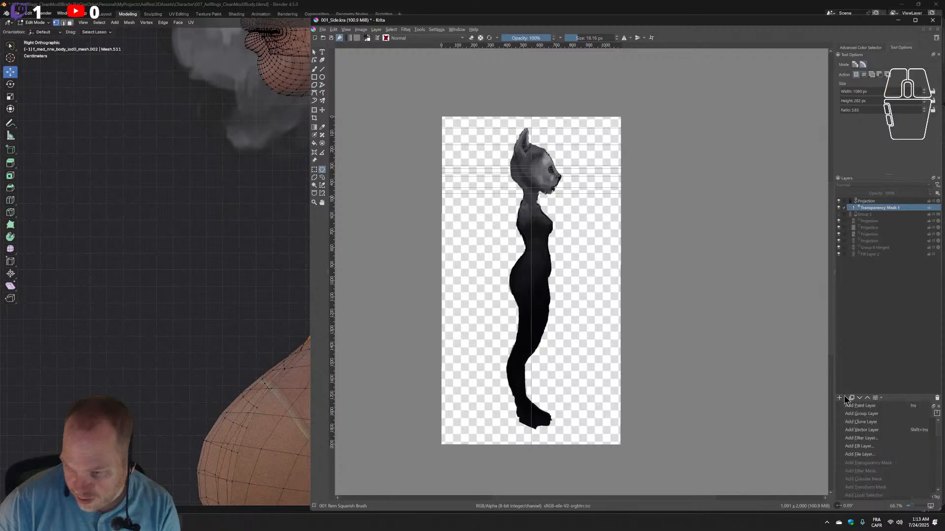
left_click(884, 444)
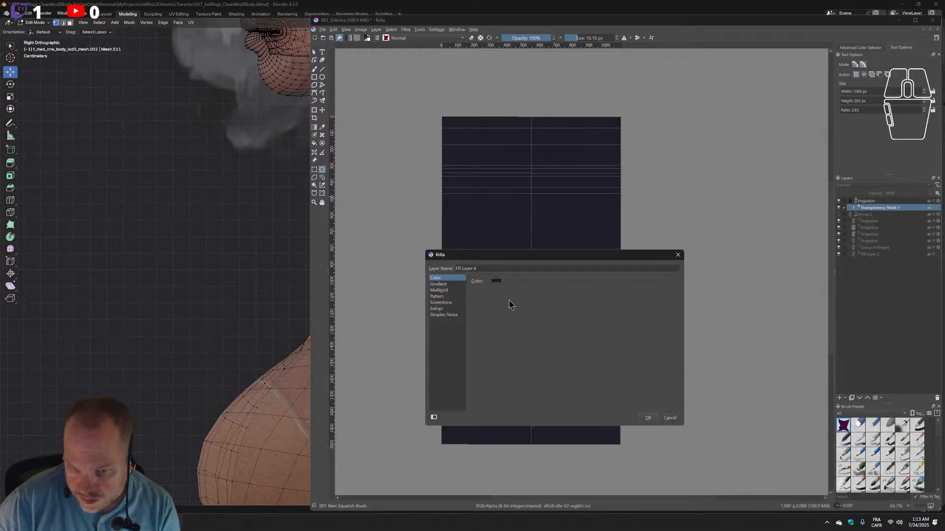
left_click(495, 281)
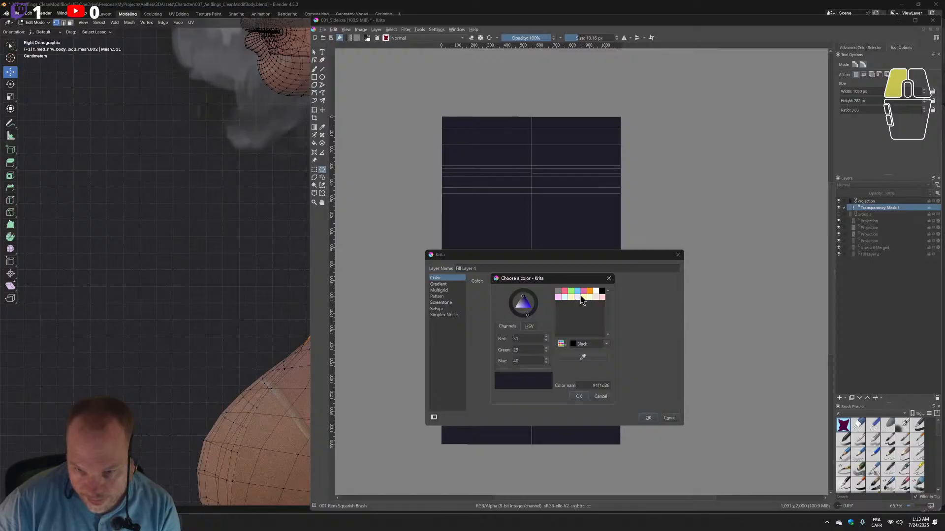
left_click_drag(535, 305, 515, 309)
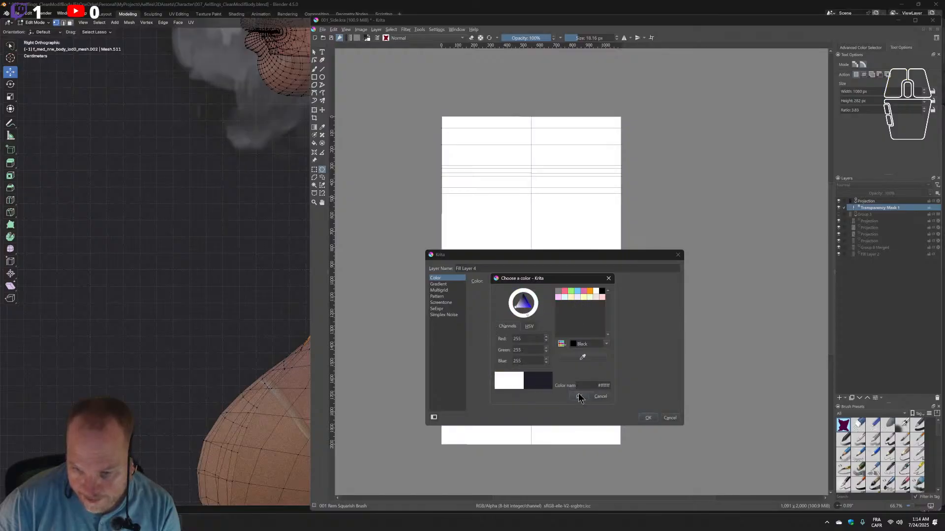
left_click(577, 395)
left_click(648, 418)
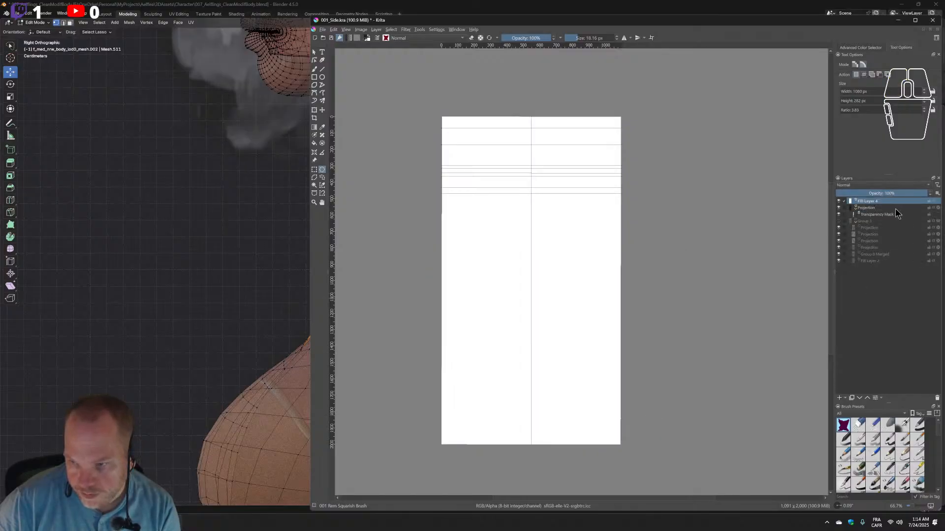
Move the white fill layer directly beneath the masked Projection layer, above the hidden group, and save the document.
left_click_drag(865, 201, 871, 267)
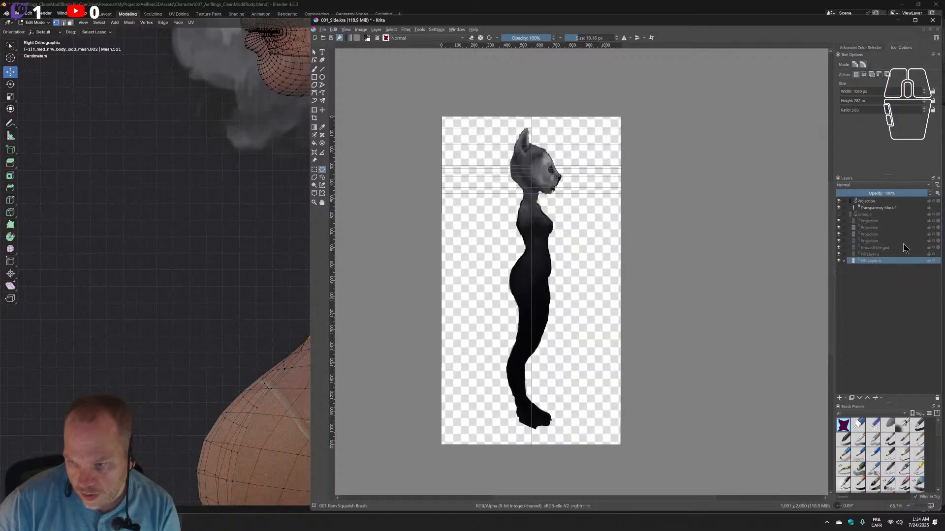
left_click(860, 262)
left_click_drag(845, 274, 865, 217)
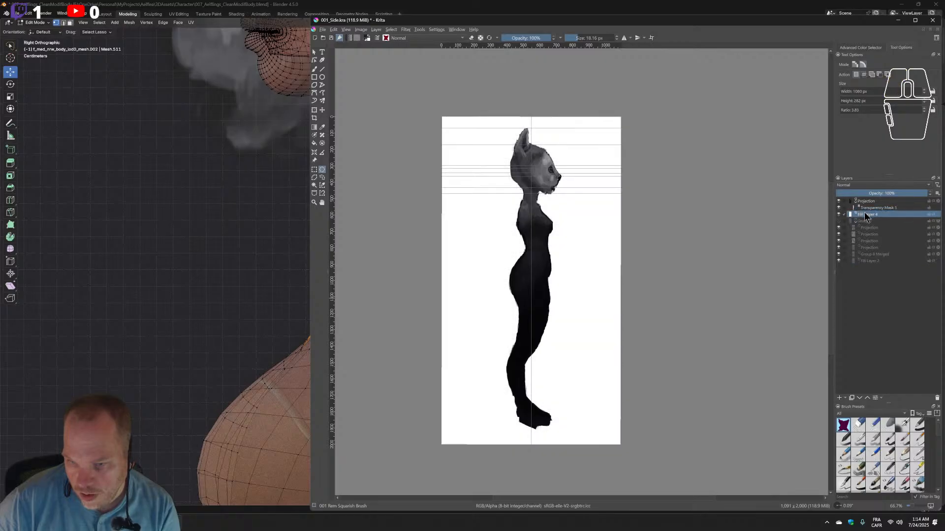
left_click(323, 29)
left_click(338, 67)
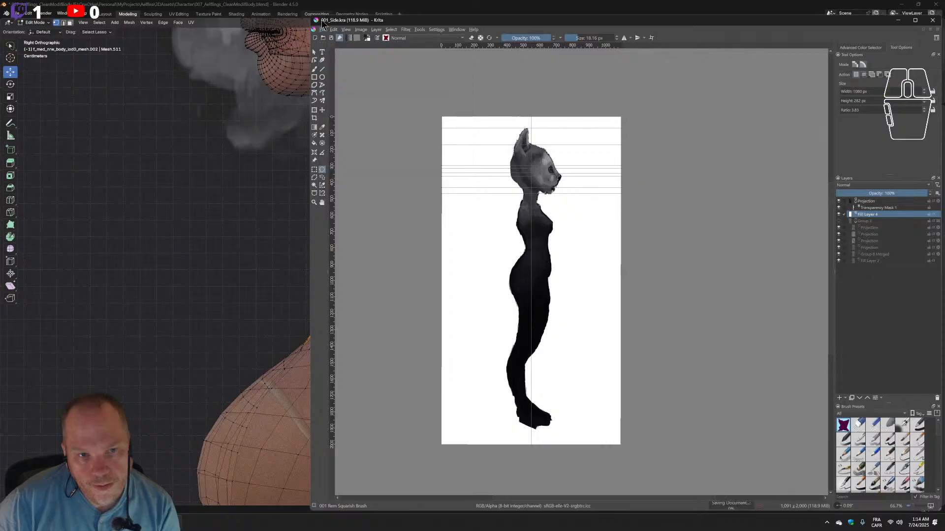
Export the side-view document as the JPEG image 001_Side.jpg at 100% quality, replacing the existing file in the FrontSide folder.
left_click(323, 29)
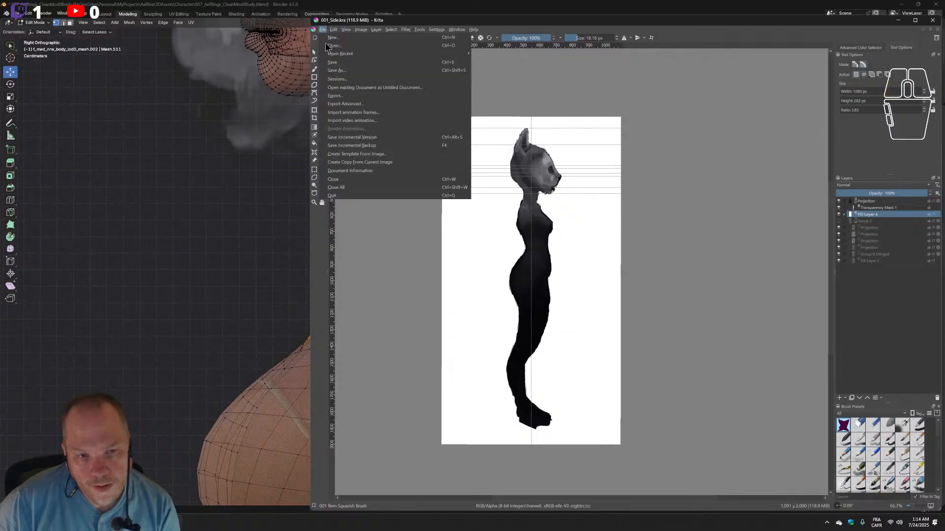
left_click(359, 95)
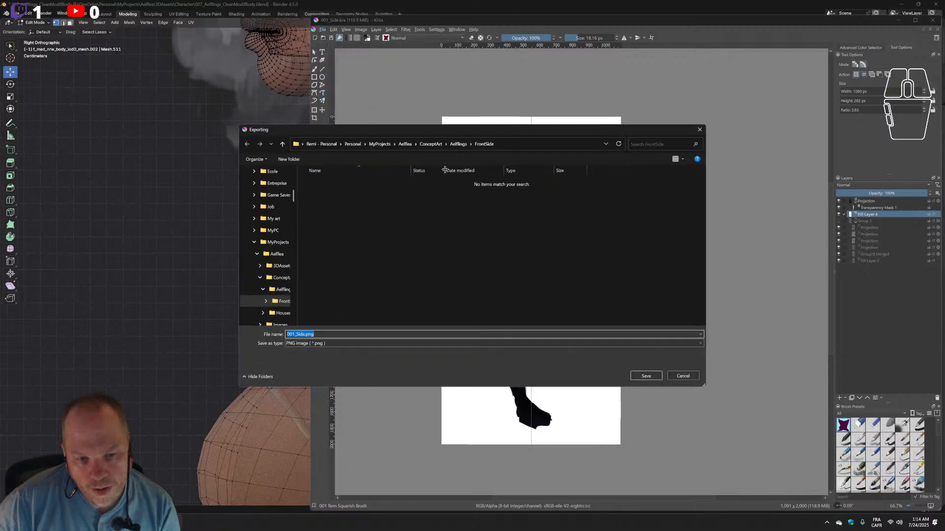
left_click(338, 344)
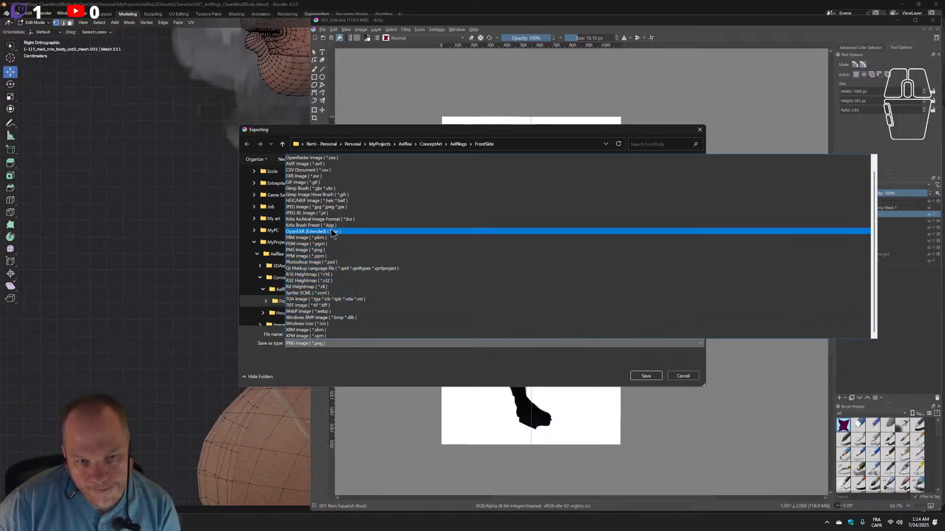
left_click(331, 207)
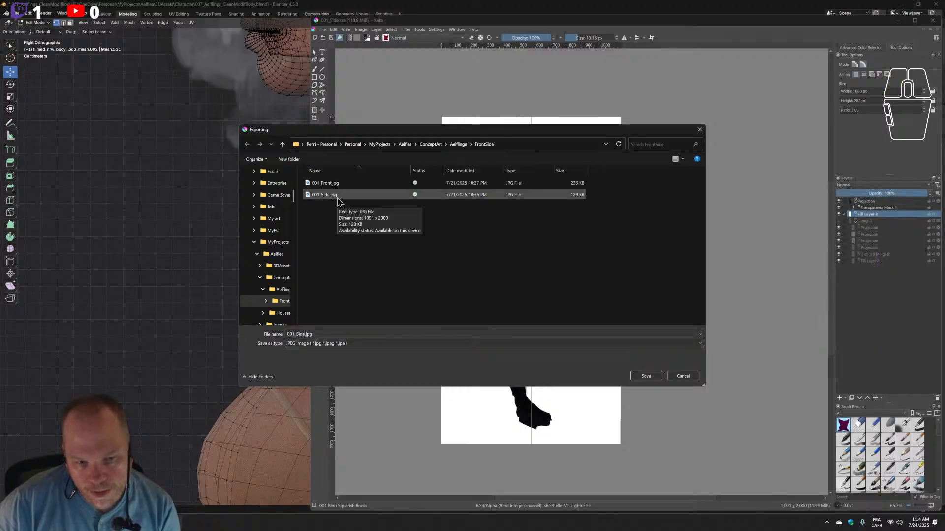
left_click(338, 198)
left_click(646, 376)
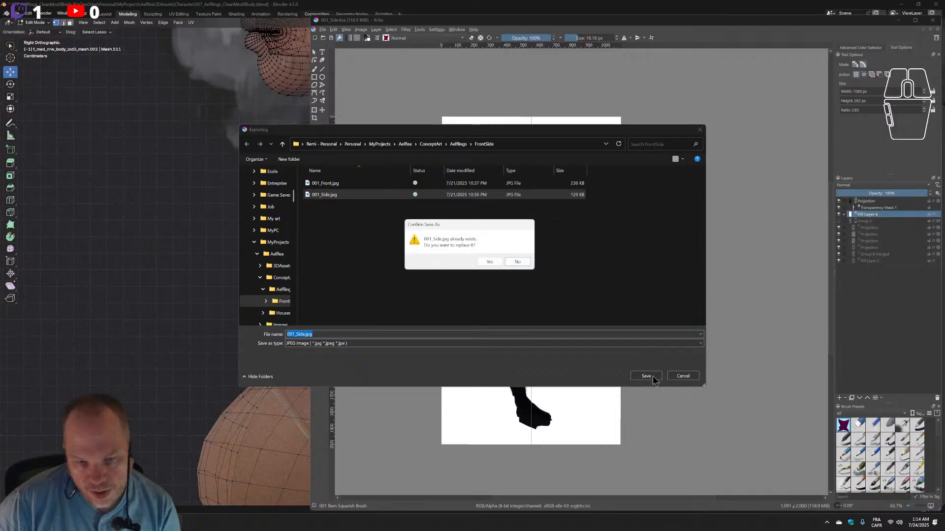
left_click(491, 263)
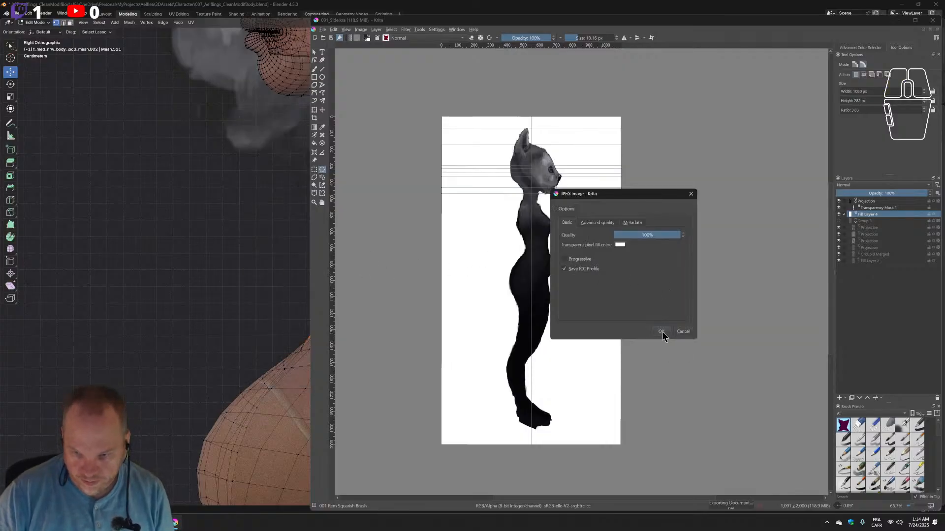
left_click(661, 332)
Switch to Blender and, in the Layout workspace, expand the ConceptArtPlanes collection and select the 001_Front plane.
left_click(194, 290)
scroll(213, 307, "down", 6)
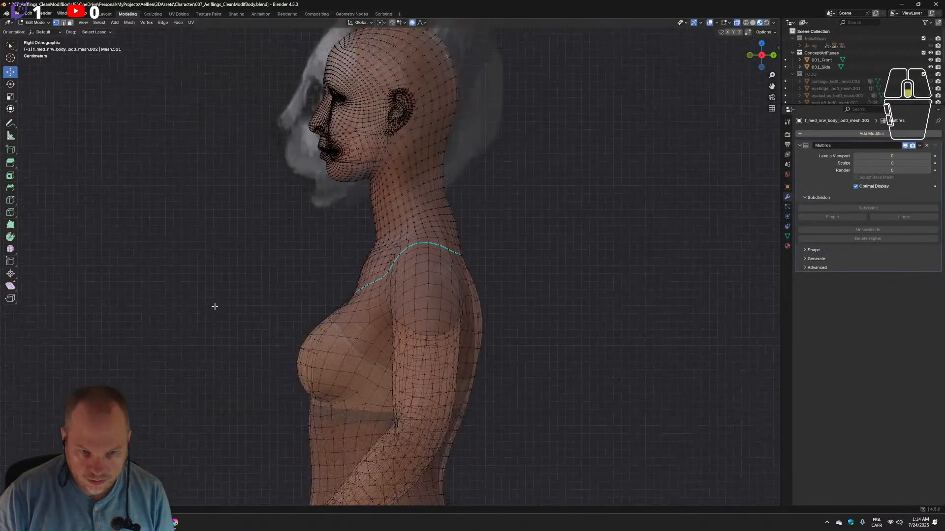
scroll(215, 305, "up", 2)
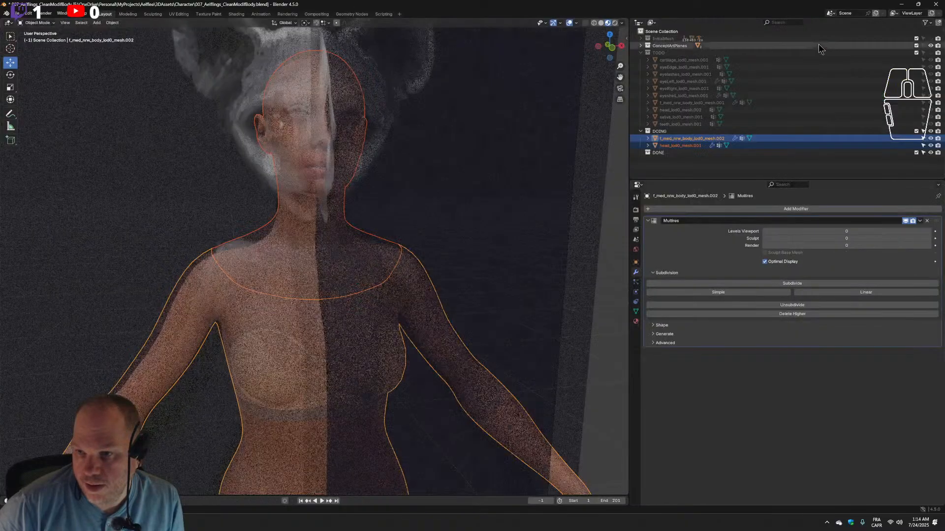
left_click(105, 14)
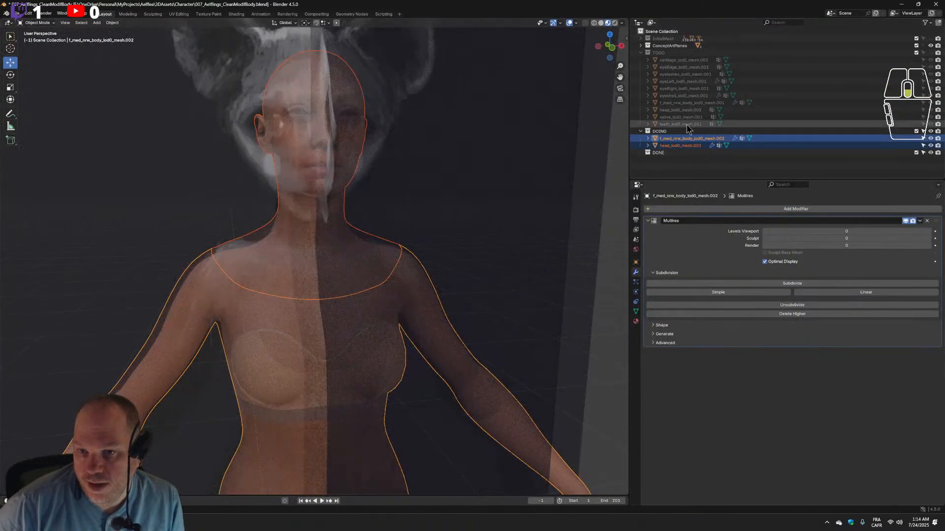
left_click(640, 46)
left_click(670, 52)
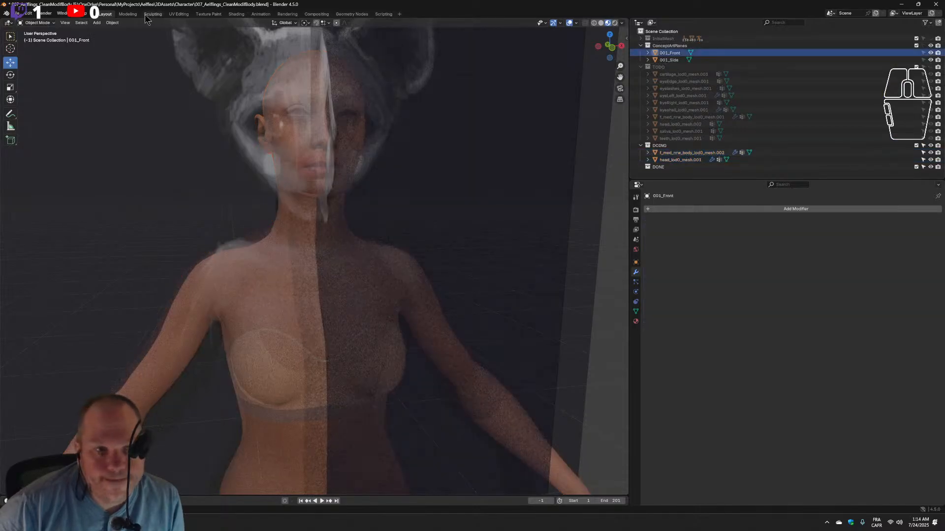
Bring up the 001_Front plane's material nodes in the Shading workspace, with the plane selected and viewed from the front.
left_click(178, 13)
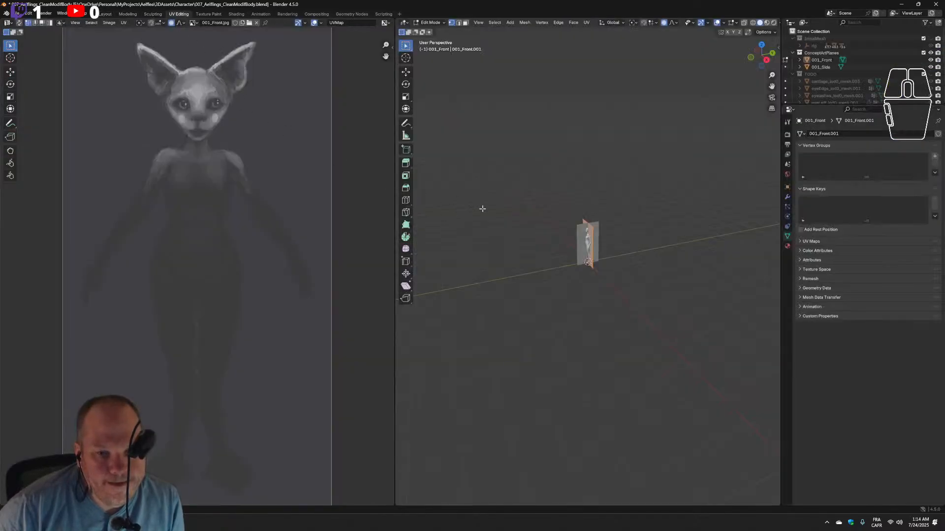
middle_click_drag(439, 214, 523, 214)
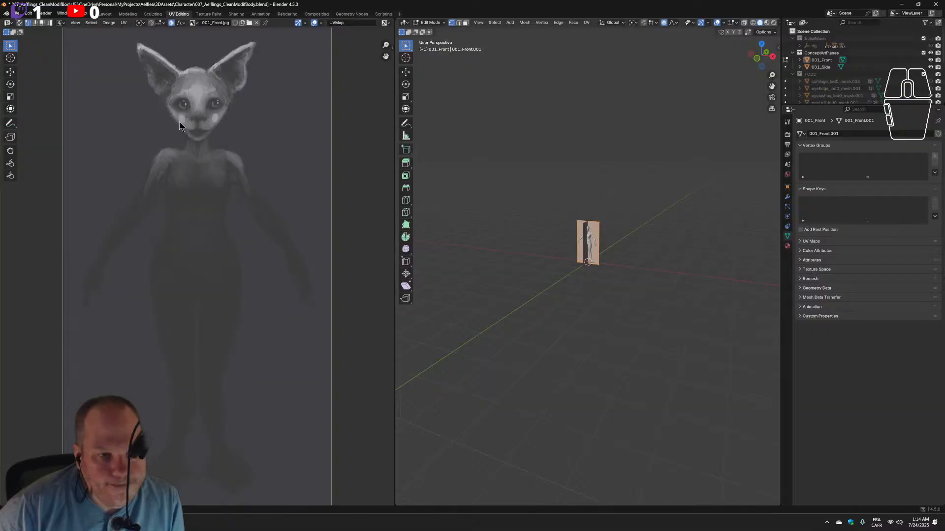
scroll(180, 125, "up", 1)
scroll(625, 178, "up", 6)
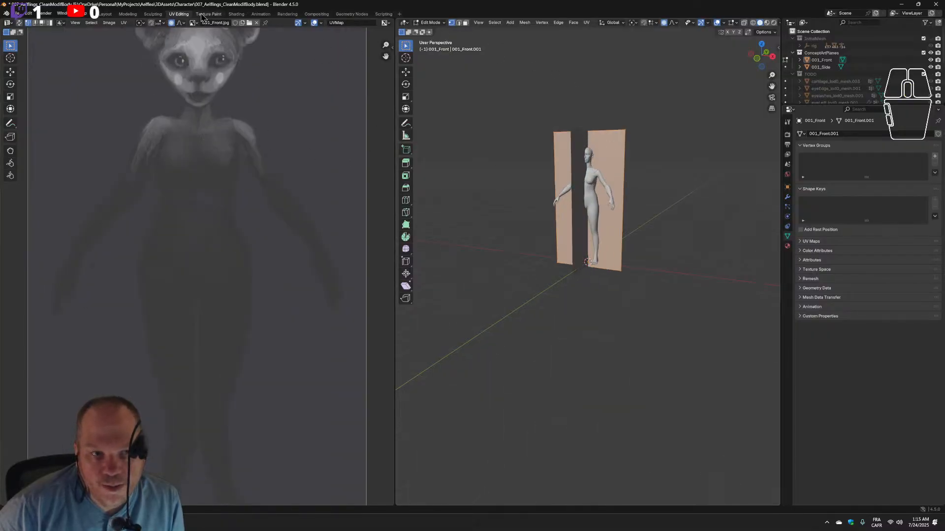
left_click(153, 14)
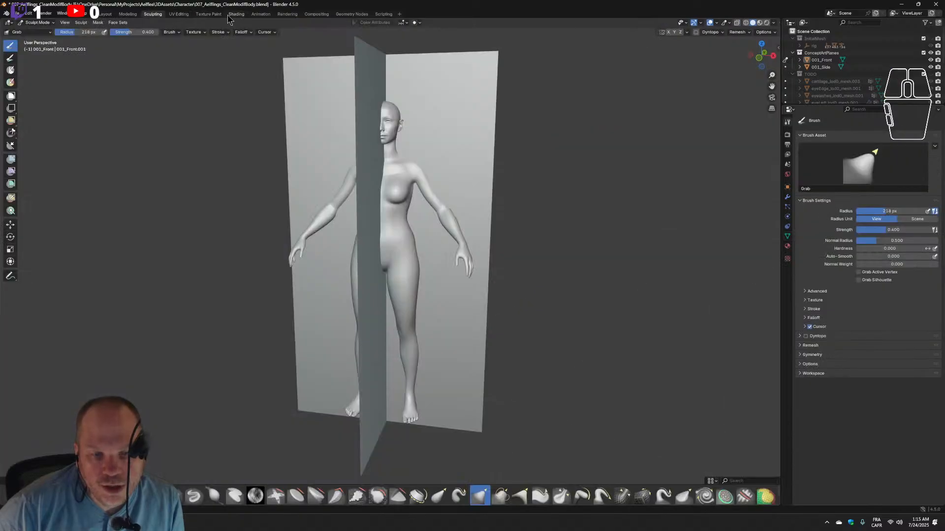
left_click(235, 15)
middle_click_drag(462, 227, 504, 208)
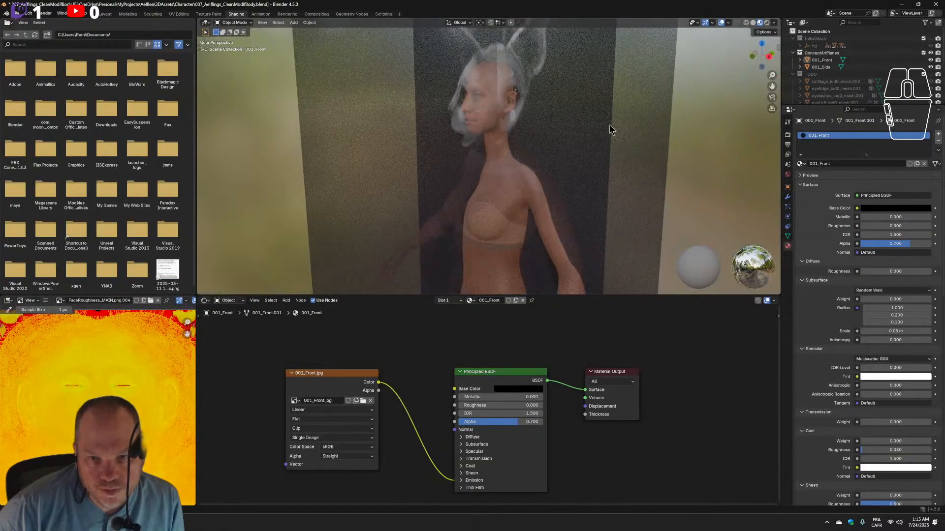
middle_click_drag(622, 169, 689, 166)
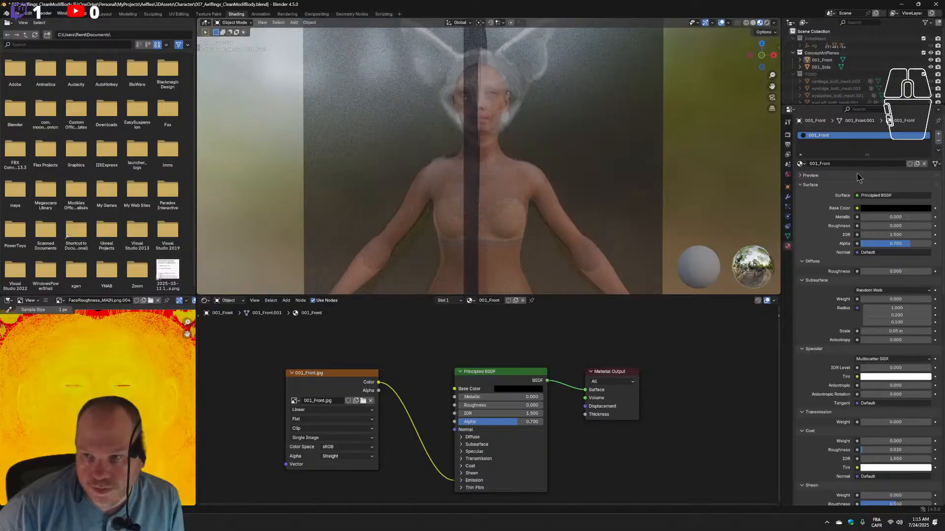
left_click(810, 59)
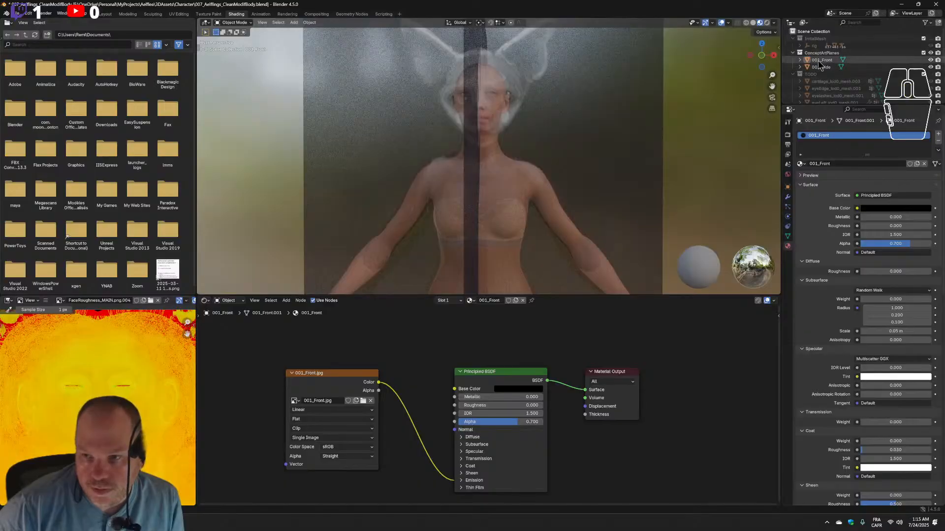
Try to refresh the front plane's texture by reopening 001_Front.jpg in its image texture node.
left_click(368, 407)
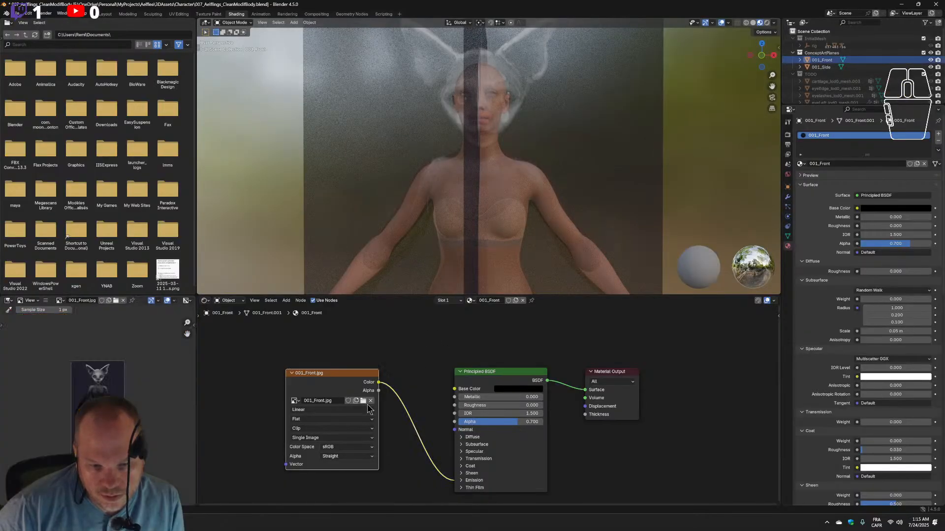
left_click(363, 401)
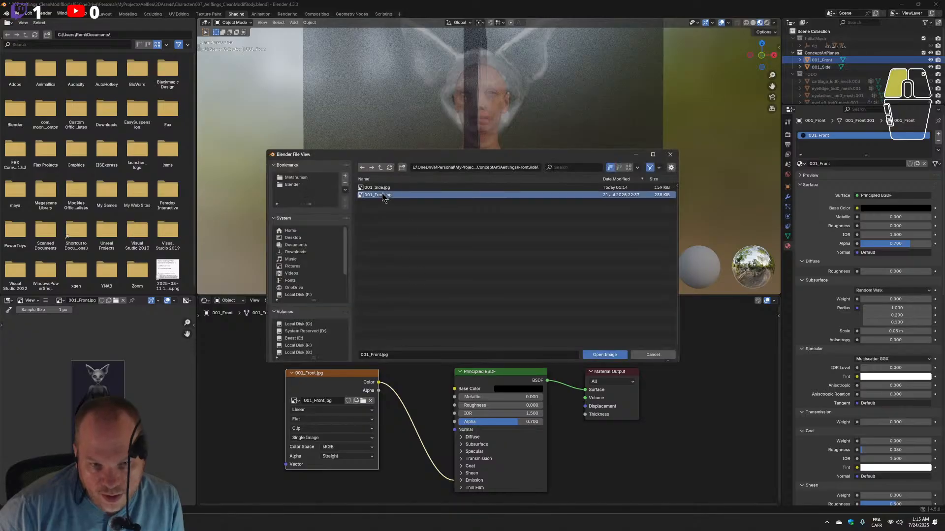
left_click(606, 354)
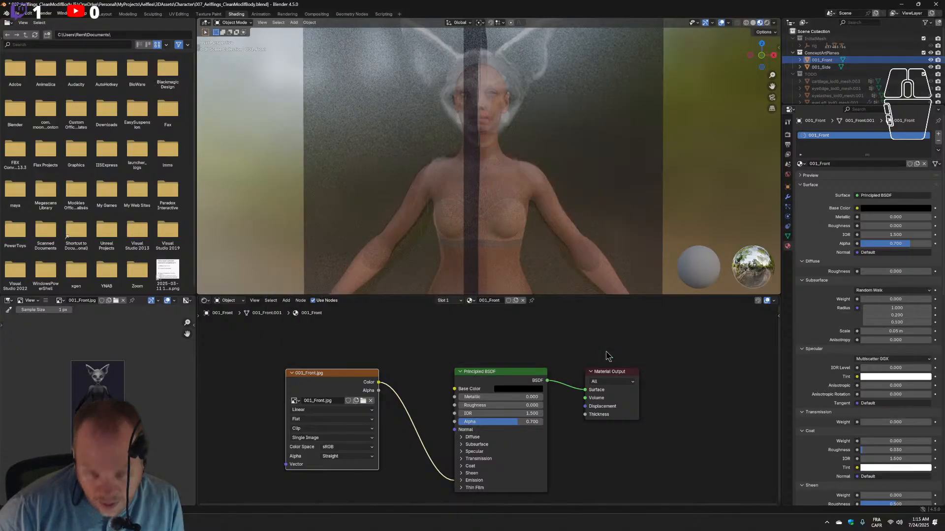
Open the file browser from the front plane's image texture node and check the preview of 001_Side.jpg.
left_click(363, 402)
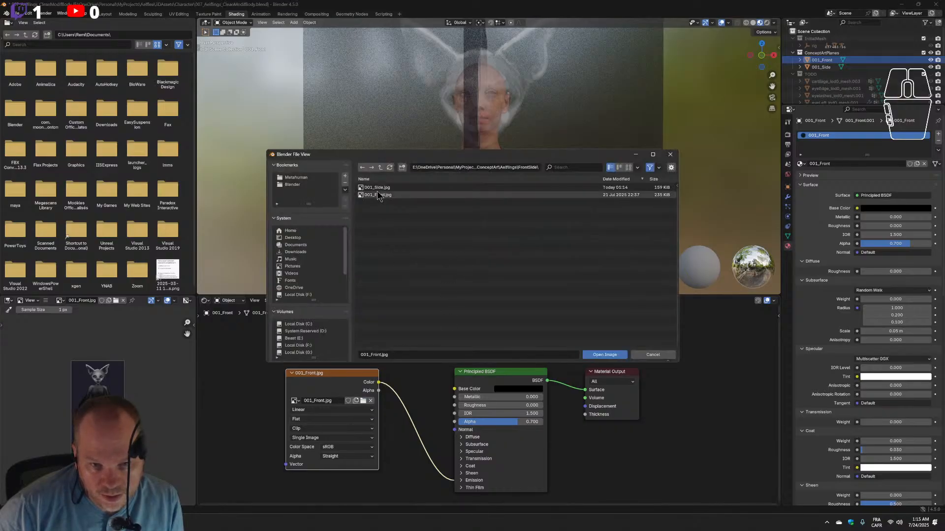
mouse_move(381, 190)
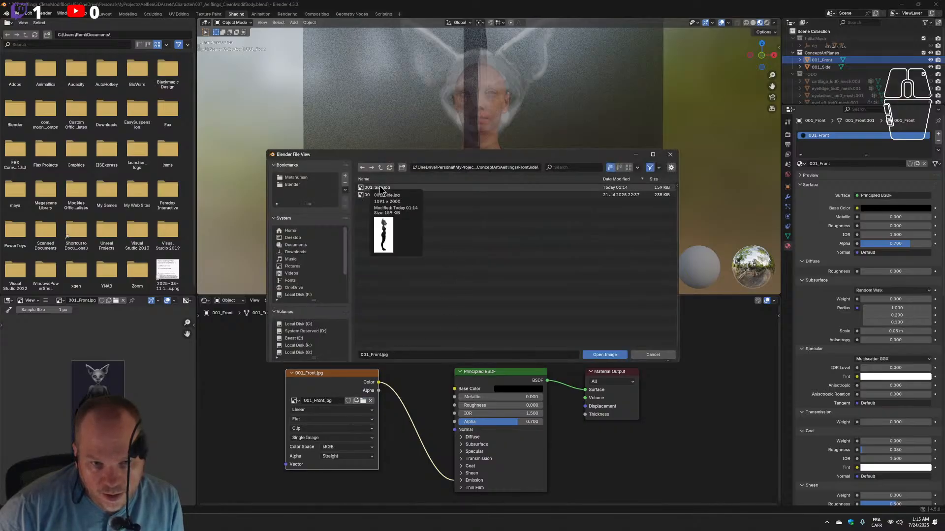
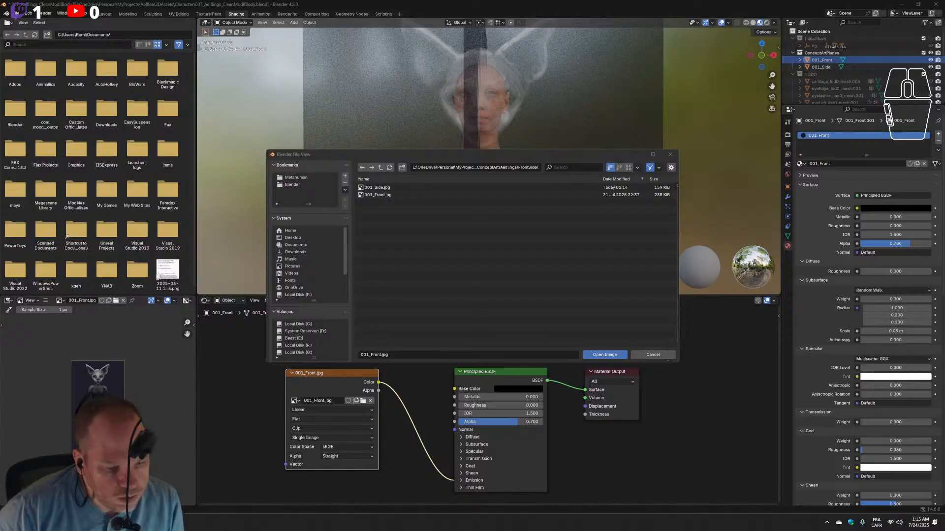
Switch to Krita, cascade the document windows, close 001_Side.kra and enlarge the 001_Front.kra window.
key("alt+Tab")
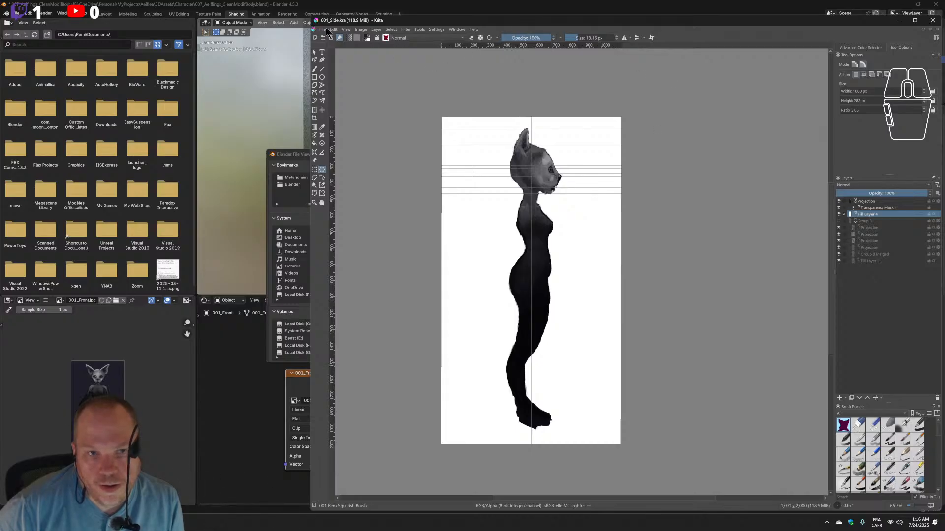
left_click(450, 30)
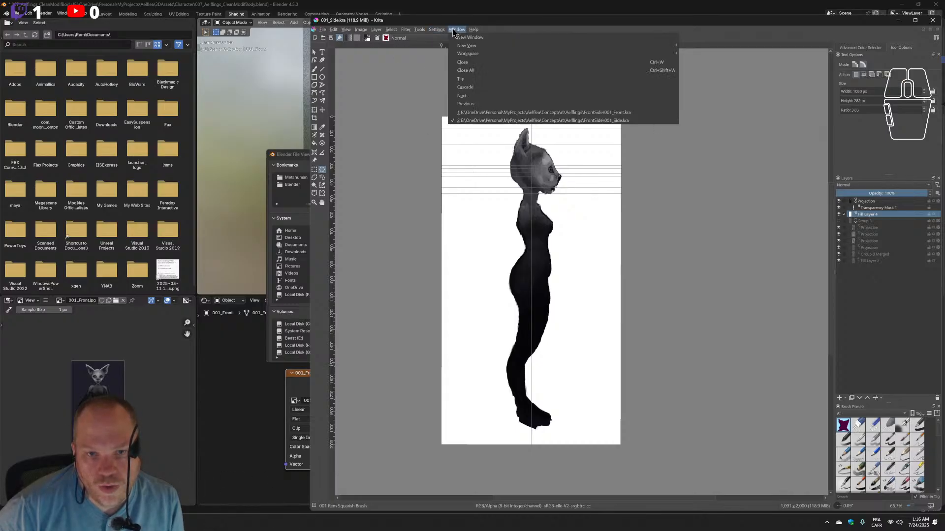
left_click(463, 88)
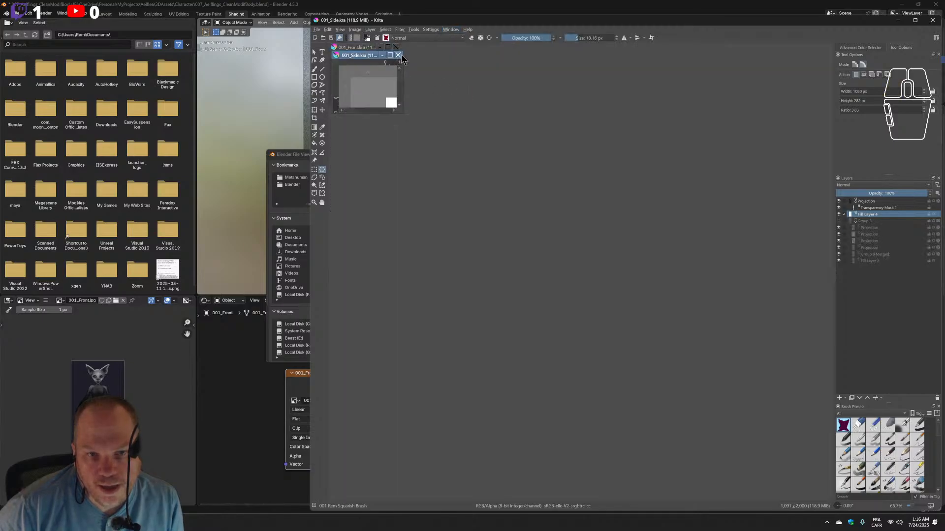
left_click(396, 52)
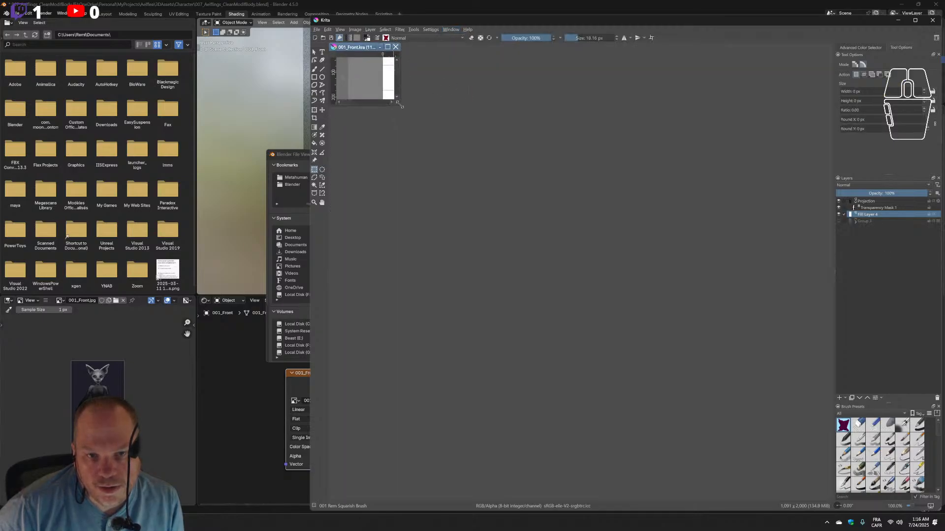
left_click_drag(399, 104, 796, 329)
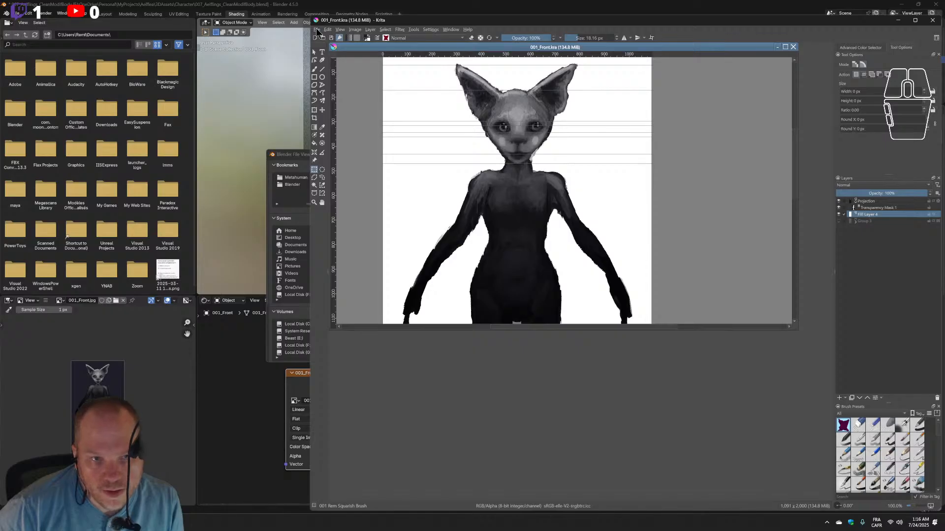
Export the front-view document as the JPEG image 001_Front.jpg at 100% quality, replacing the existing file.
left_click(317, 29)
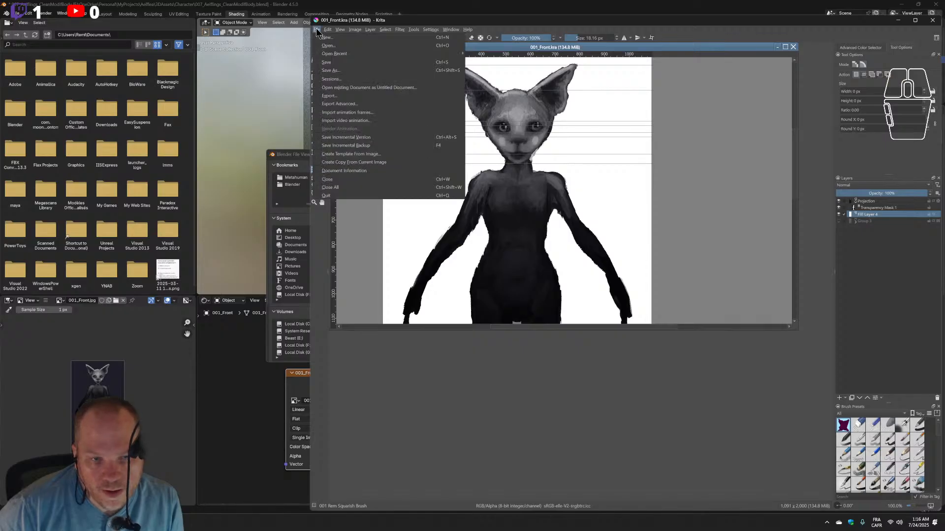
left_click(349, 95)
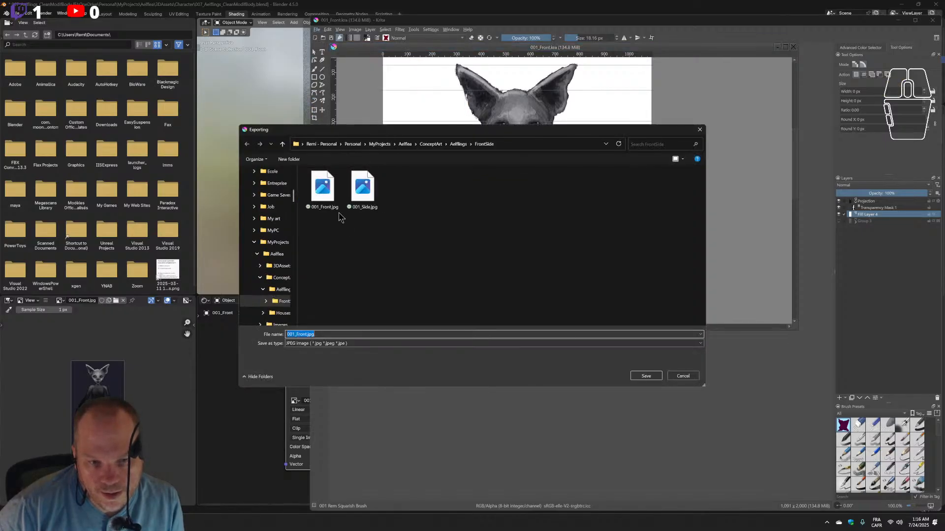
left_click(337, 209)
left_click(648, 377)
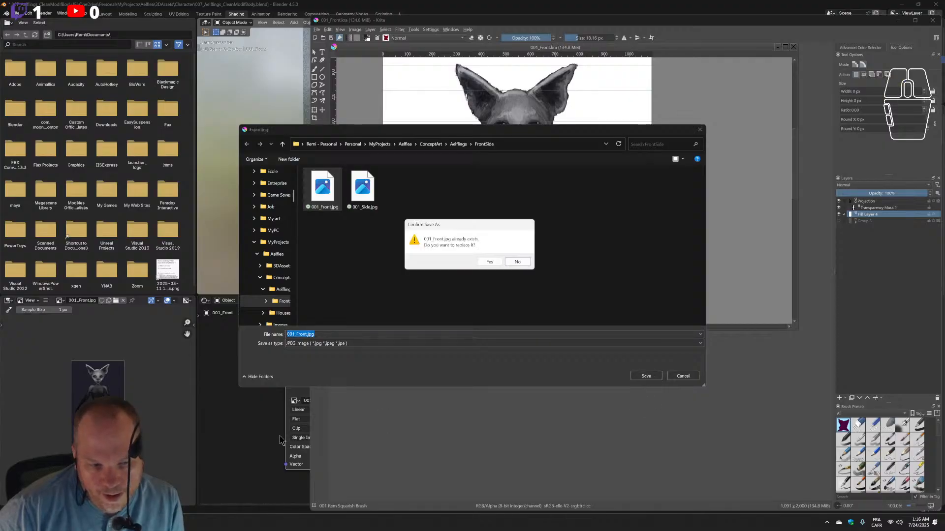
left_click(486, 262)
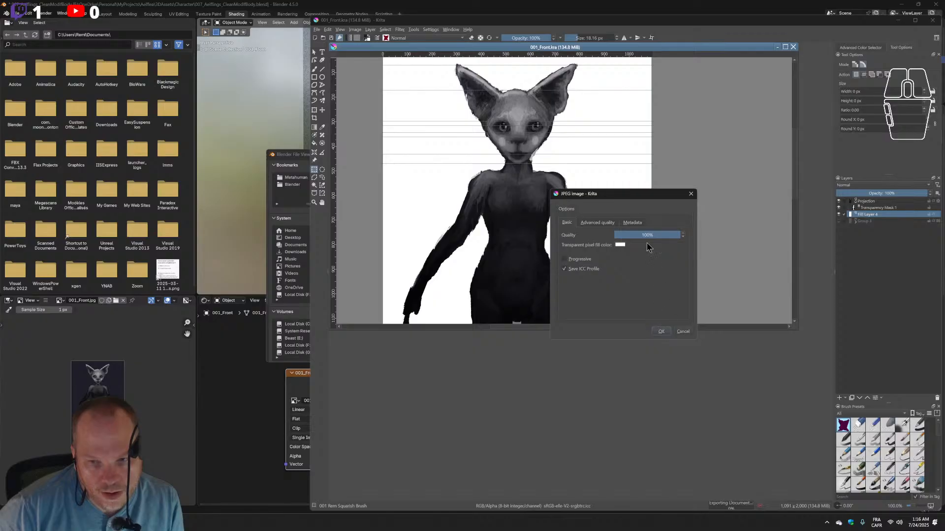
left_click(661, 332)
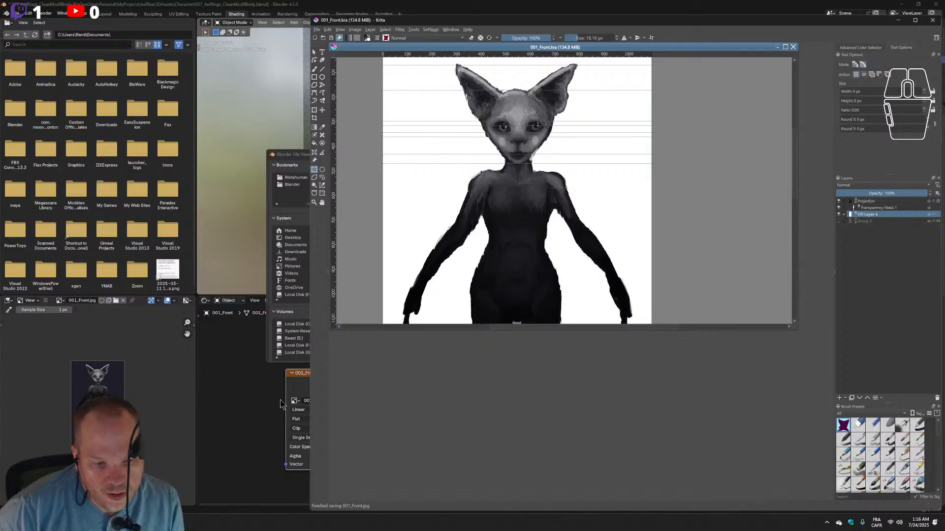
Return to Blender and load the newly exported 001_Front.jpg into the front plane's image texture node.
left_click(295, 385)
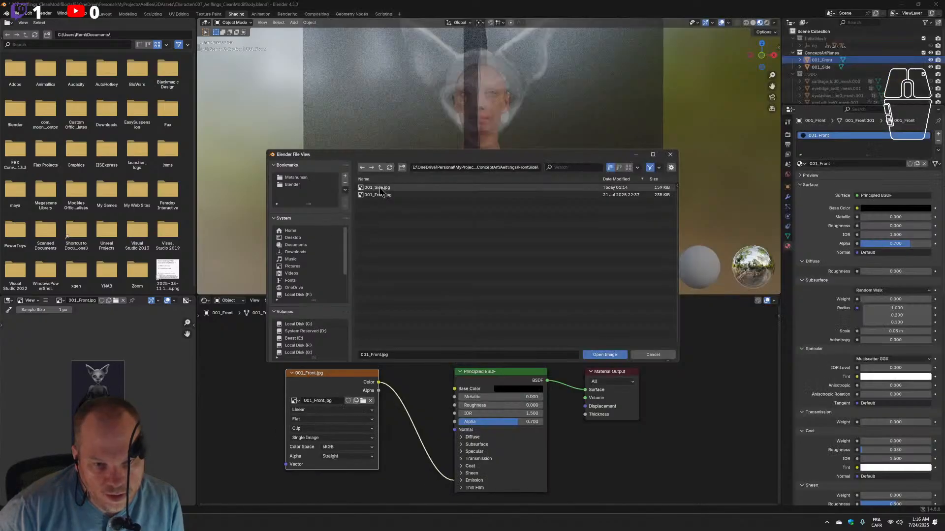
left_click(376, 195)
left_click(596, 355)
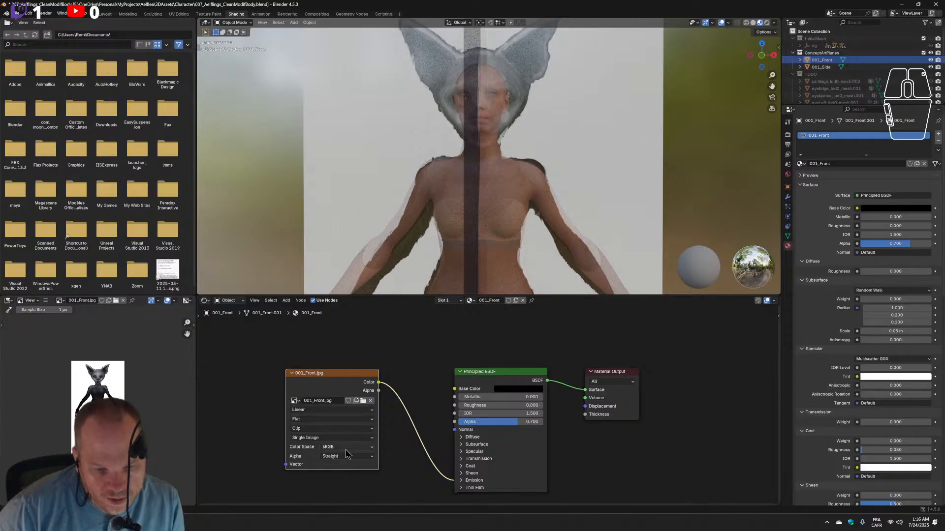
Switch to Krita, hide the white fill layer of the front-view document and export it as the PNG image 001_Front.png with its alpha channel.
left_click(172, 523)
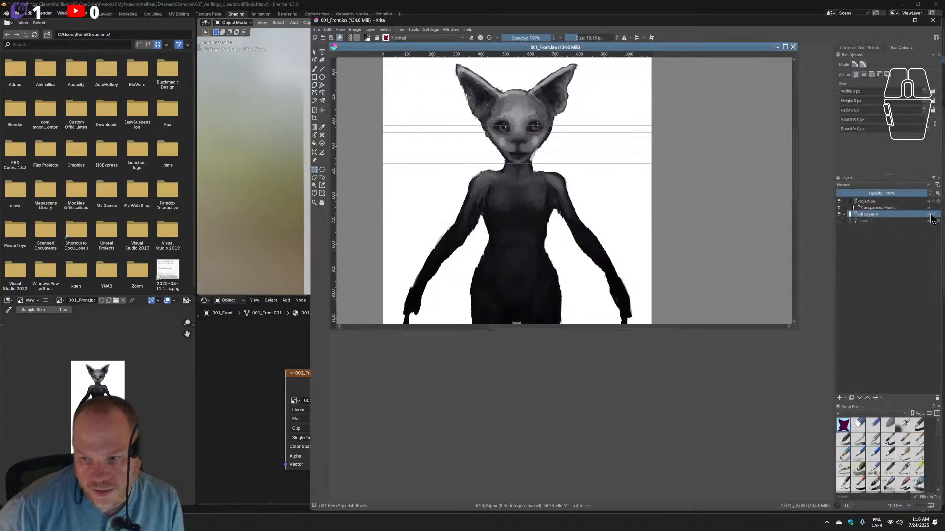
left_click(839, 214)
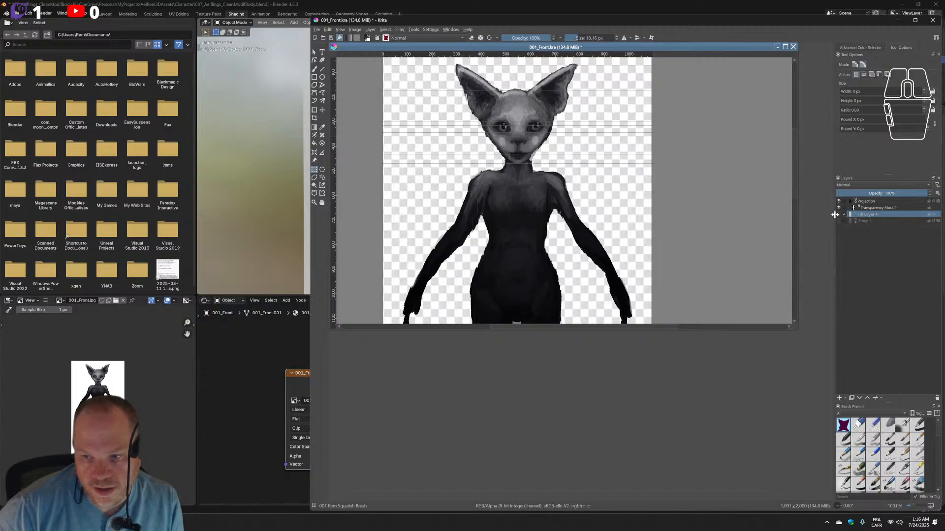
left_click(317, 30)
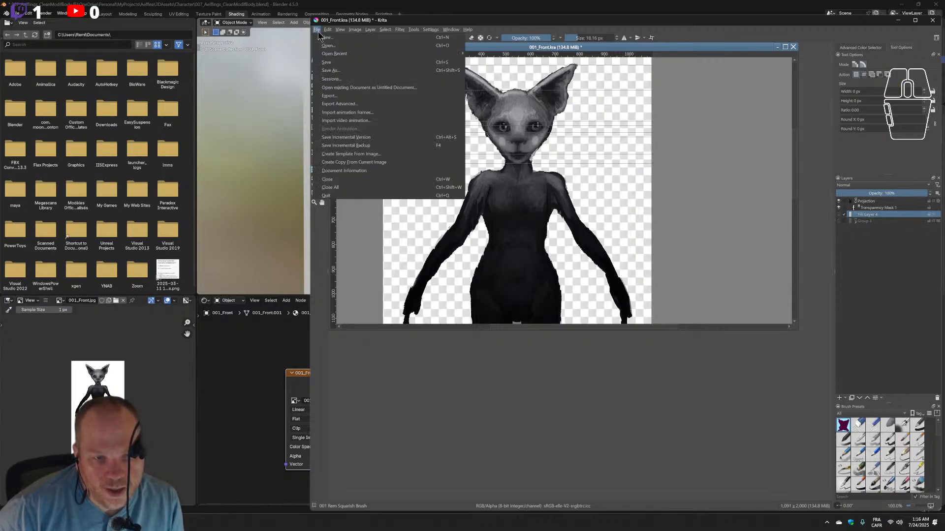
left_click(350, 96)
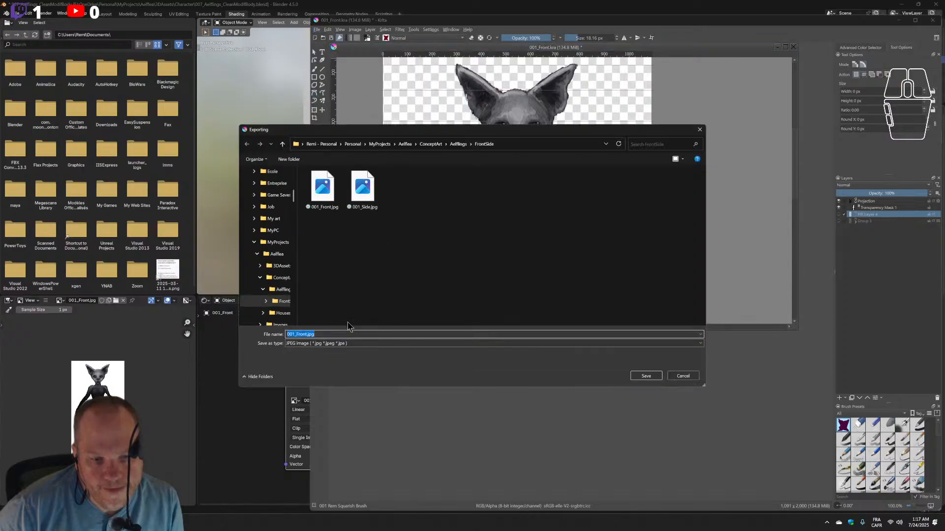
left_click(335, 343)
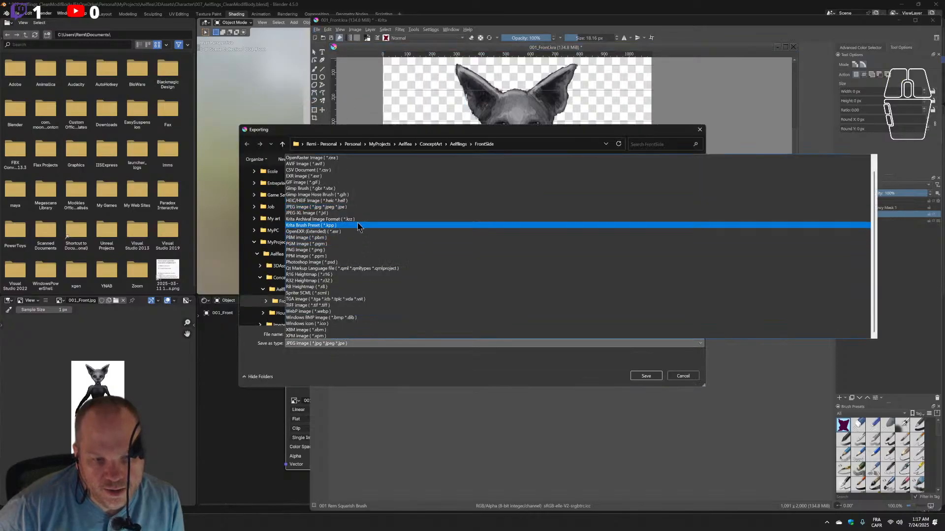
scroll(340, 305, "up", 1)
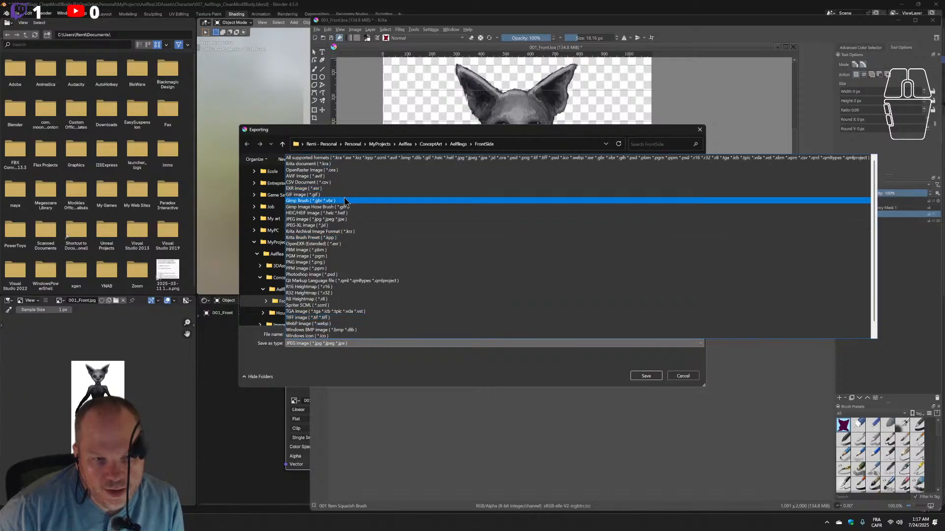
left_click(352, 263)
left_click(646, 376)
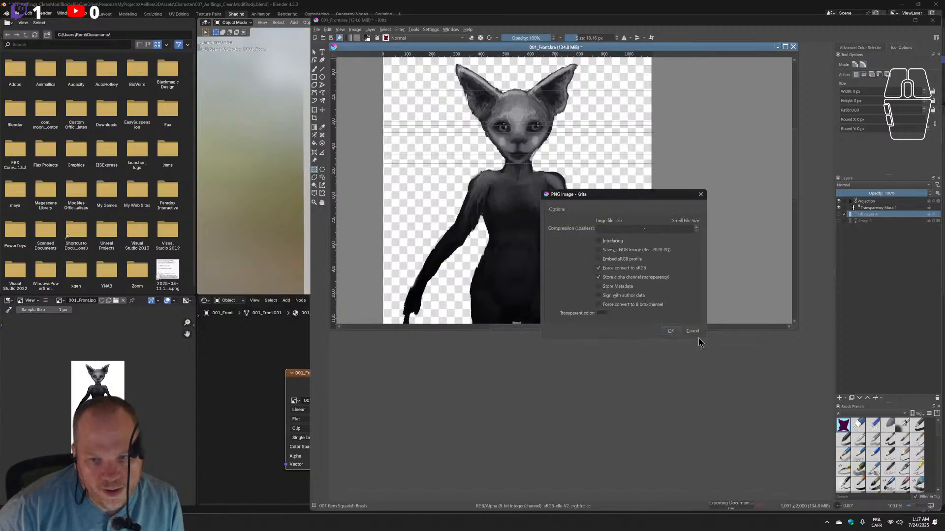
left_click(668, 333)
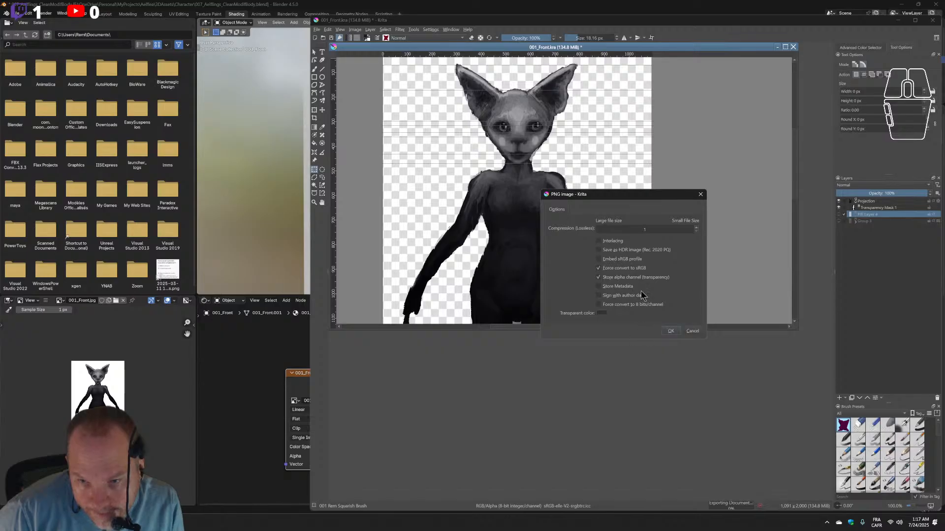
left_click(665, 331)
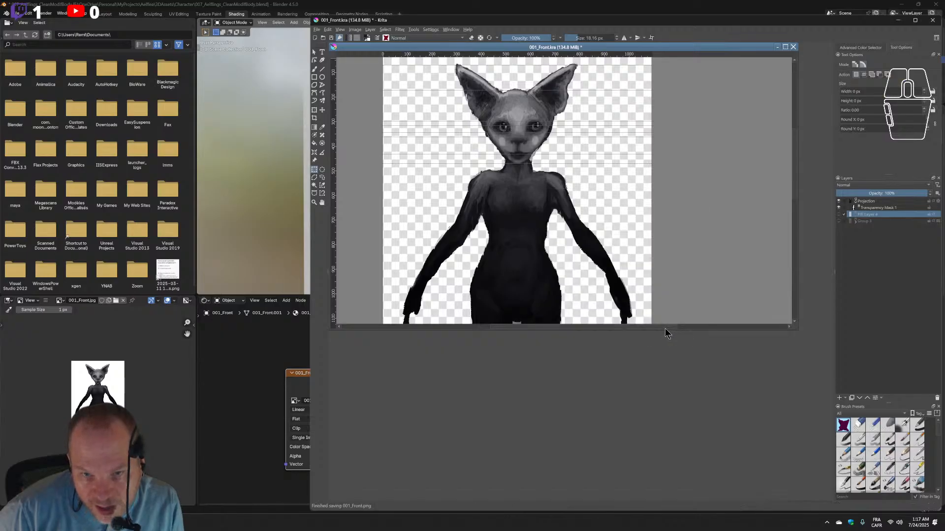
left_click(317, 29)
left_click(330, 46)
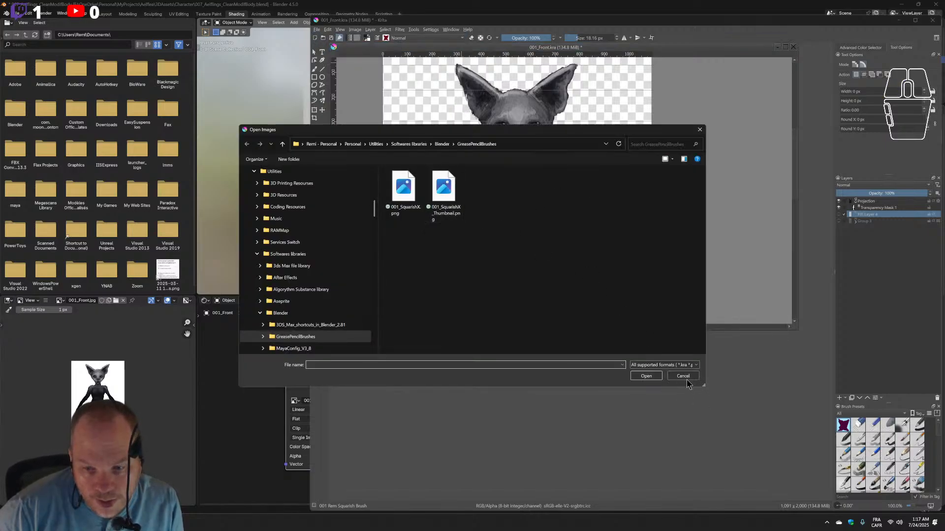
left_click(685, 377)
Open 001_Side.kra in Krita from the FrontSide folder in File Explorer and enlarge its document window.
left_click(98, 522)
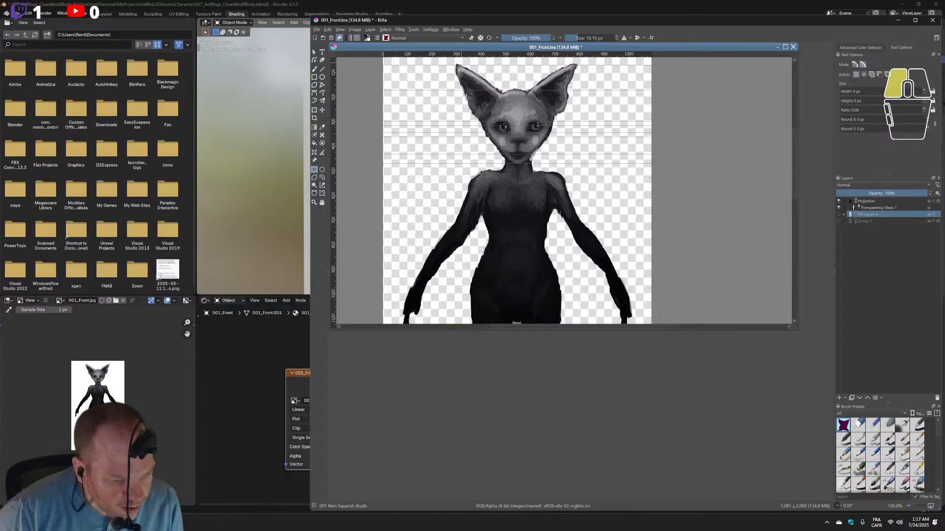
left_click(451, 216)
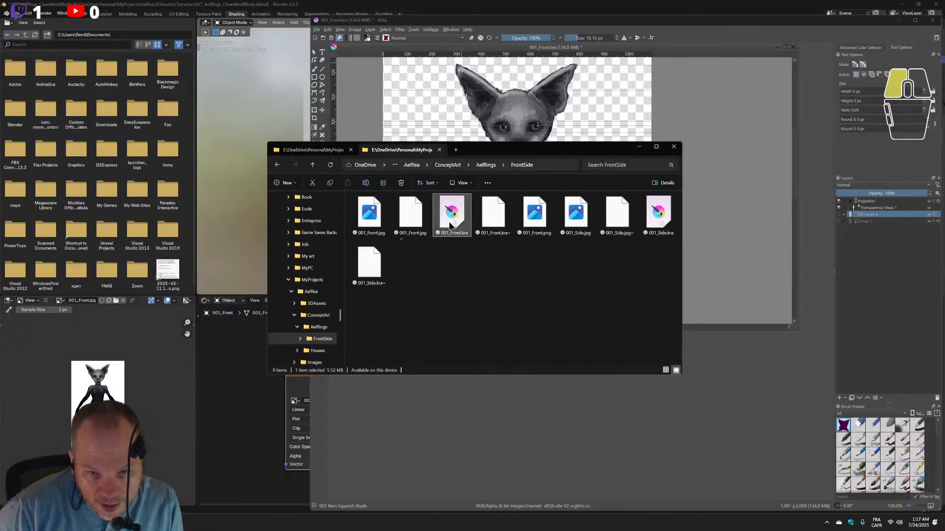
left_click(658, 216)
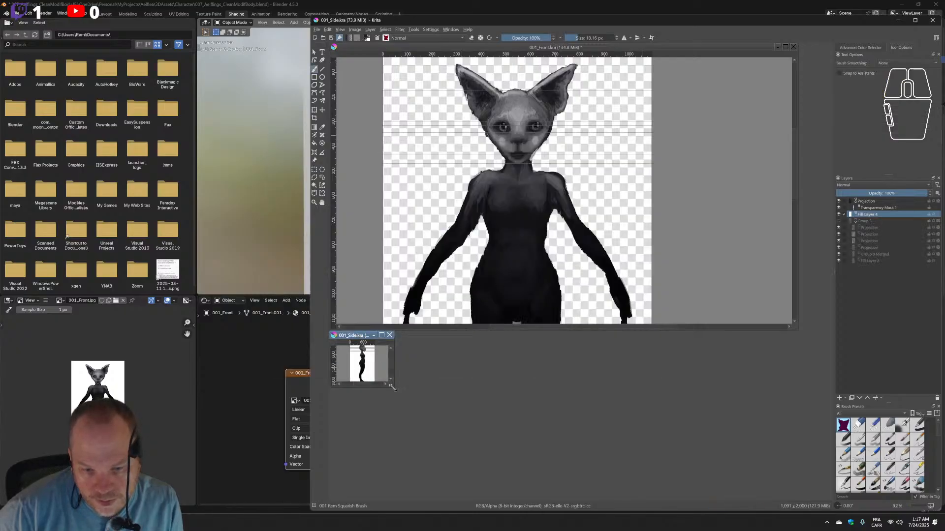
left_click_drag(392, 387, 750, 494)
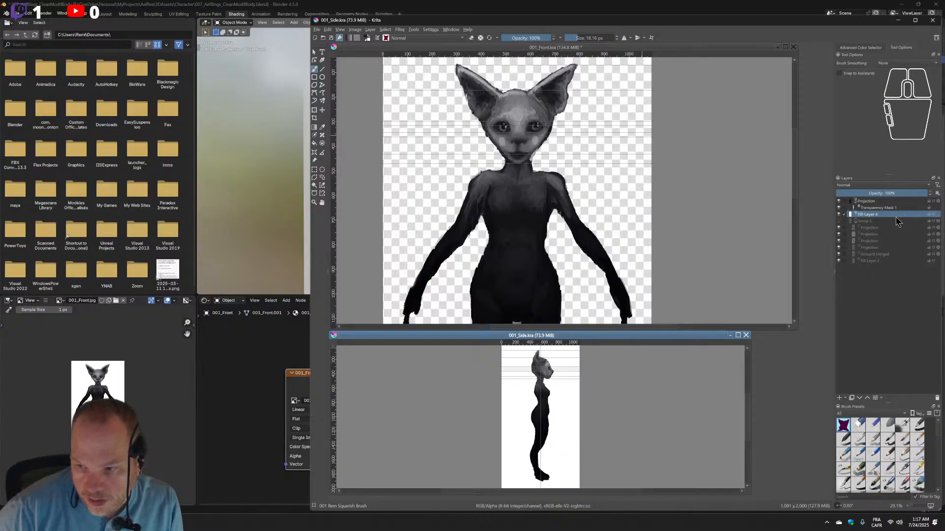
Hide the white fill layer of the side-view document and export it as the PNG image 001_Side.png.
left_click(839, 215)
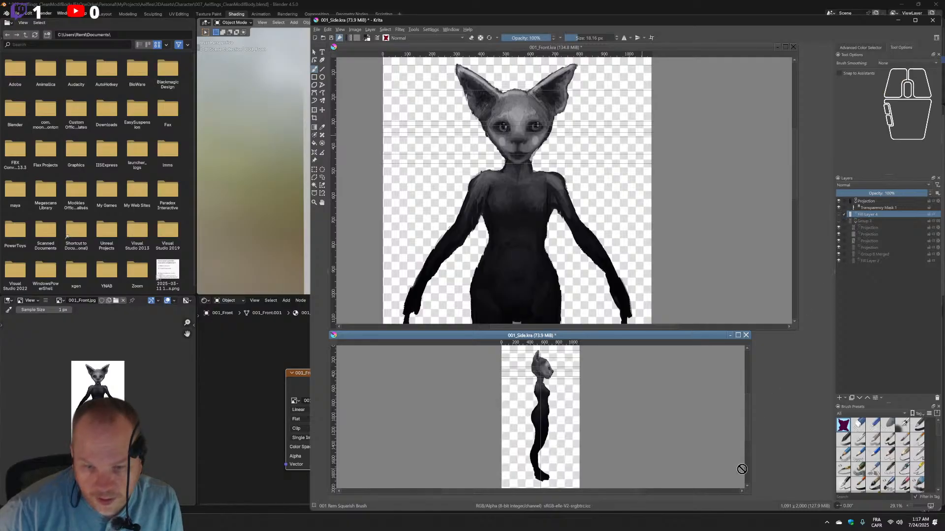
left_click(317, 30)
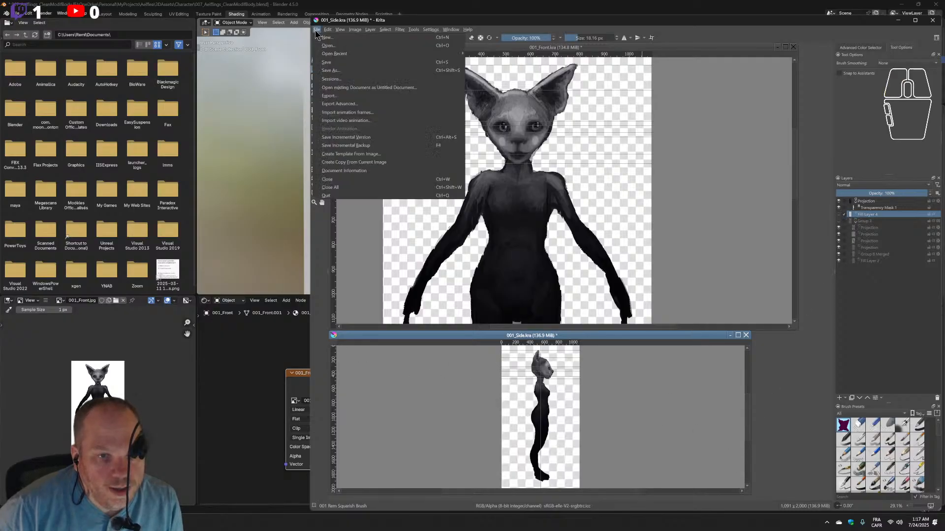
left_click(328, 95)
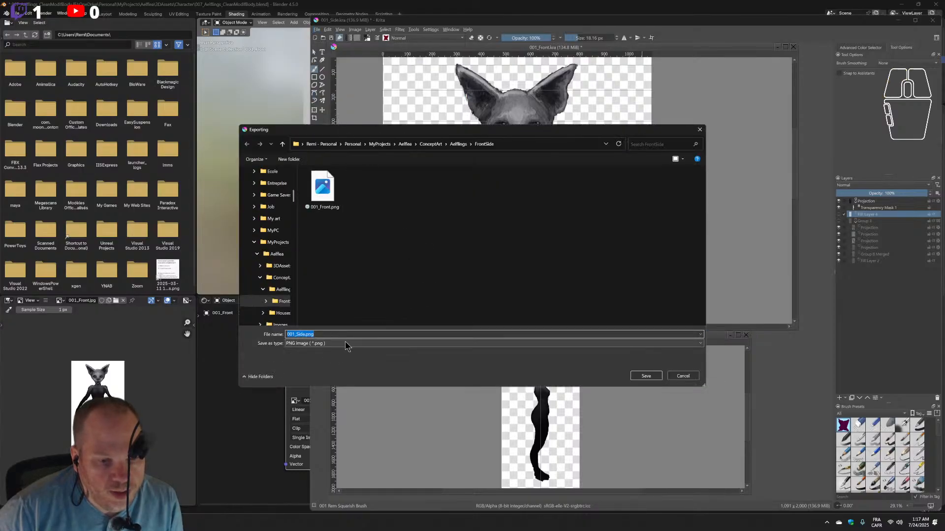
left_click(646, 376)
left_click(670, 331)
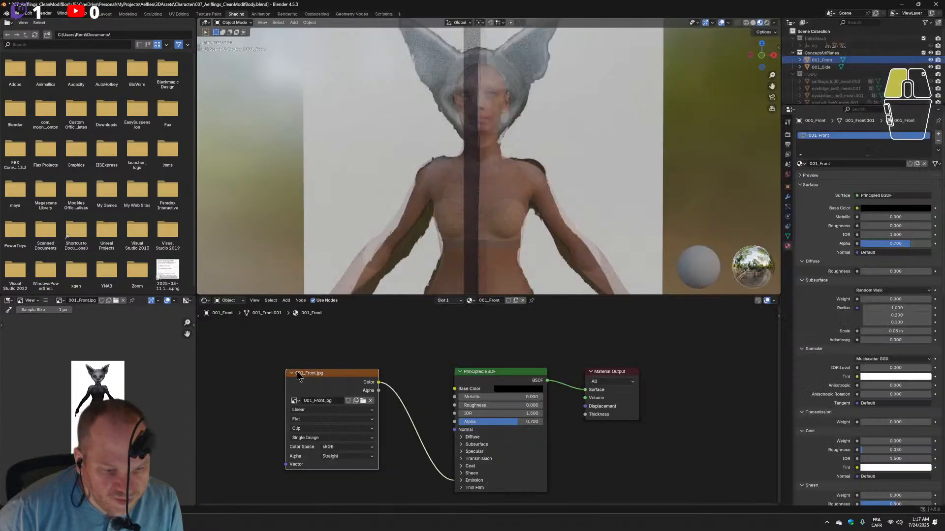
In Blender, load 001_Front.png into the front plane's image texture node and link its Alpha output to the Principled BSDF's Alpha input.
left_click(301, 378)
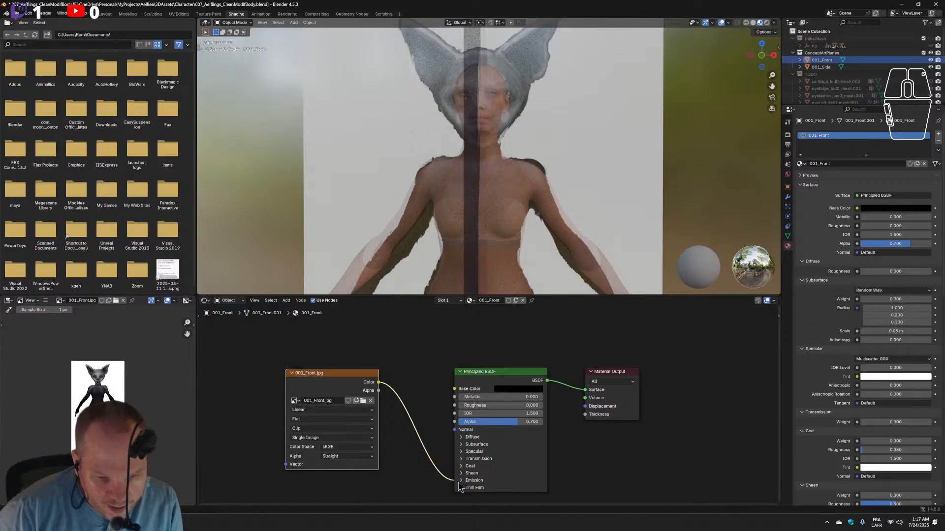
left_click(363, 400)
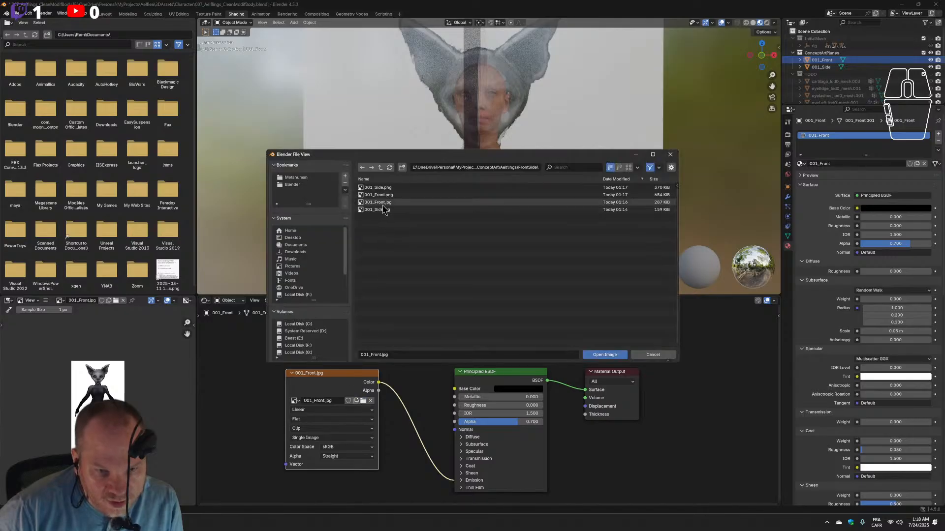
left_click(399, 195)
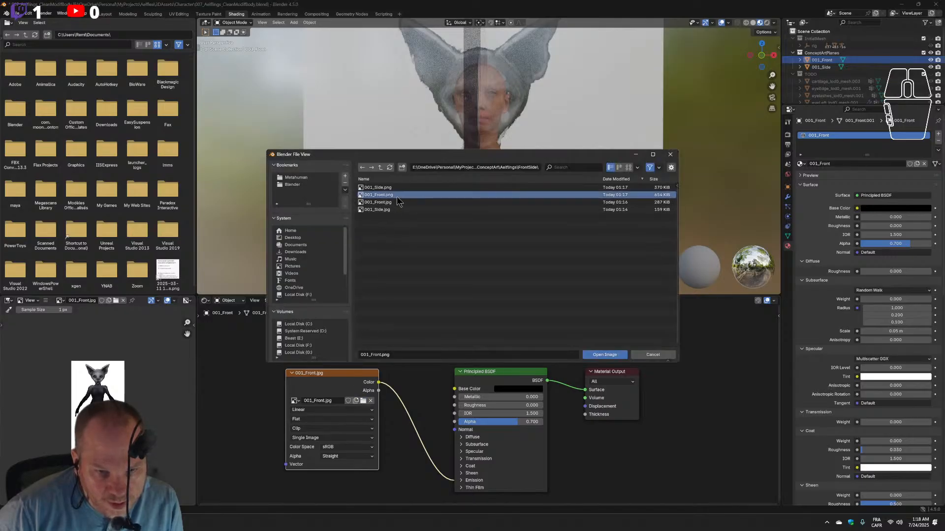
left_click(604, 355)
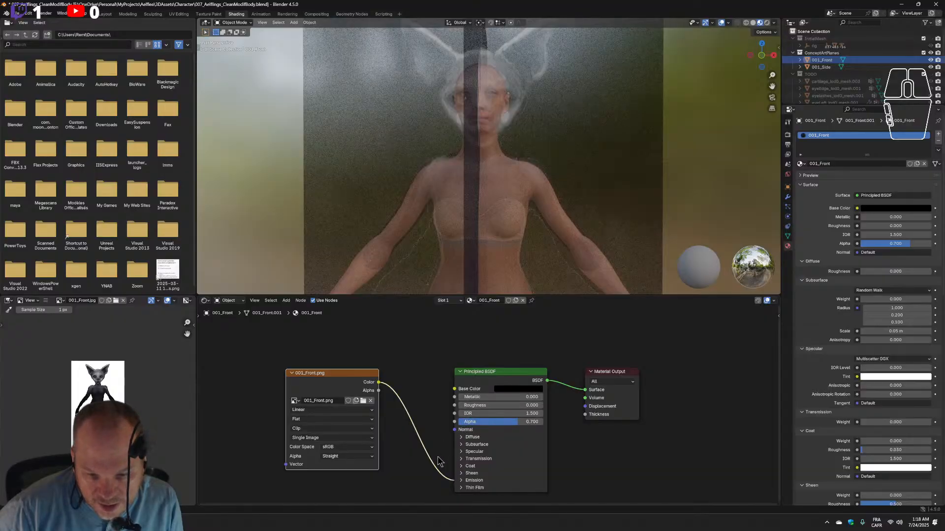
left_click_drag(378, 391, 454, 430)
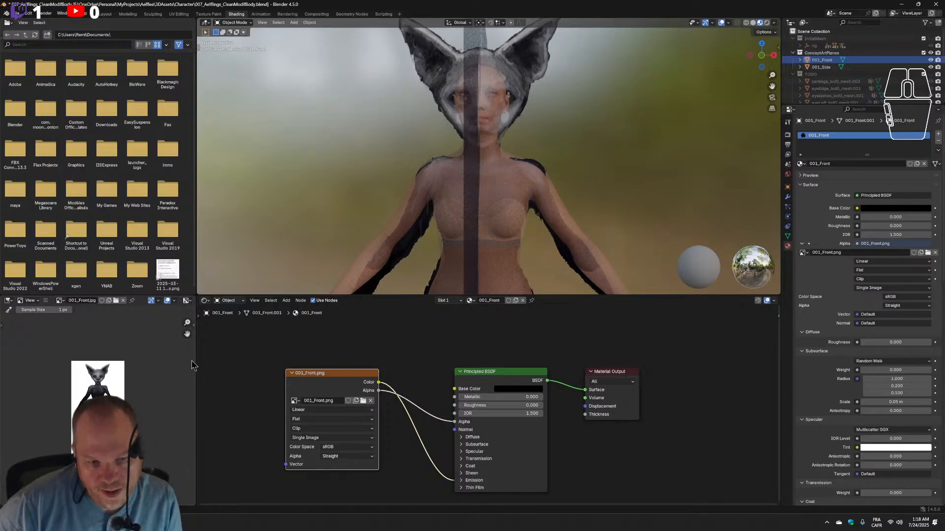
middle_click_drag(436, 150, 407, 112)
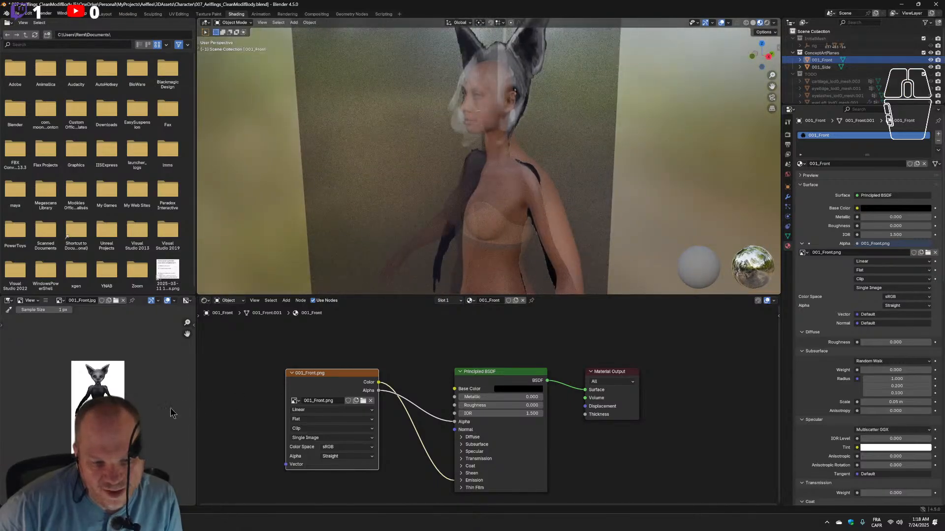
left_click(299, 386)
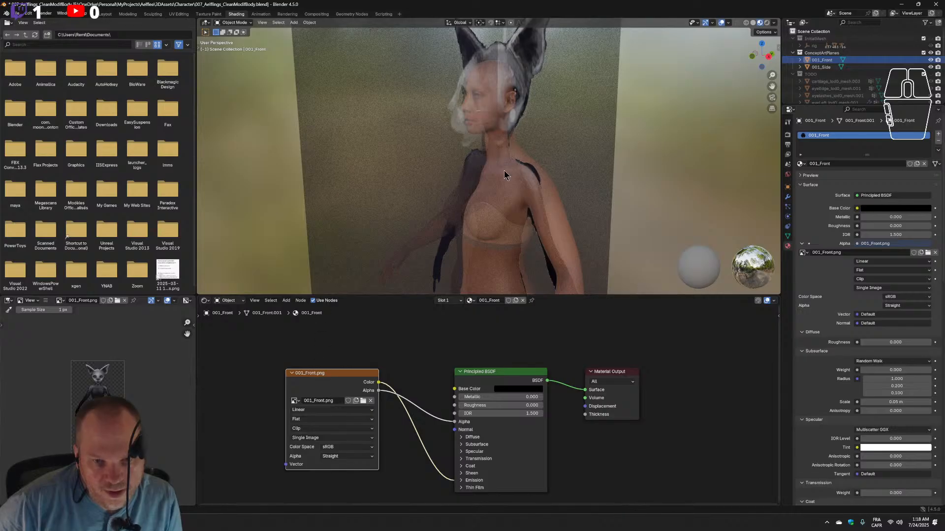
middle_click_drag(504, 174, 522, 173)
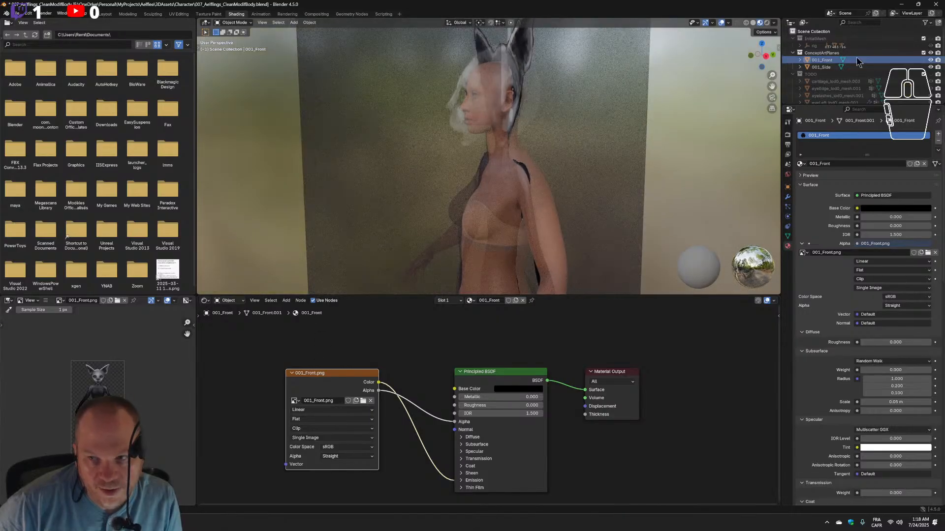
Load 001_Side.png into the side plane's image texture node and link its Alpha output to the Principled BSDF's Alpha input.
left_click(559, 272)
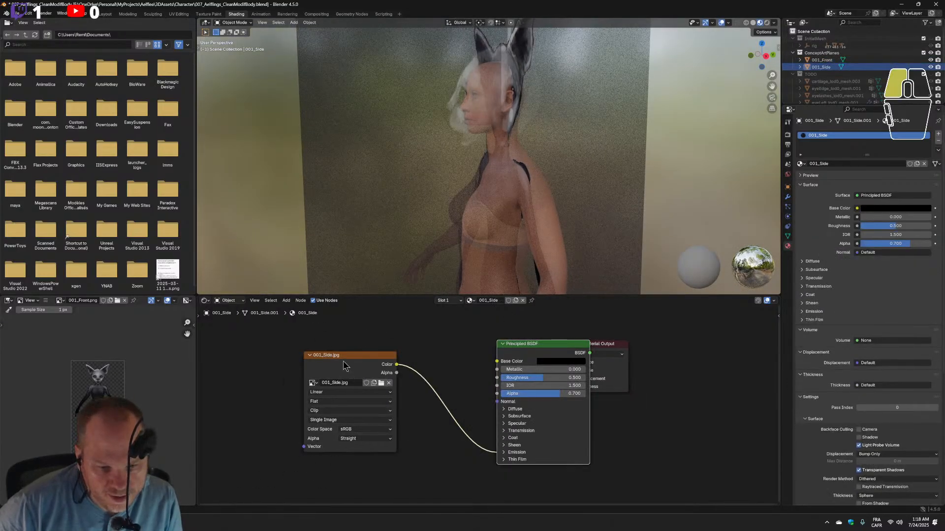
left_click(384, 391)
left_click(381, 383)
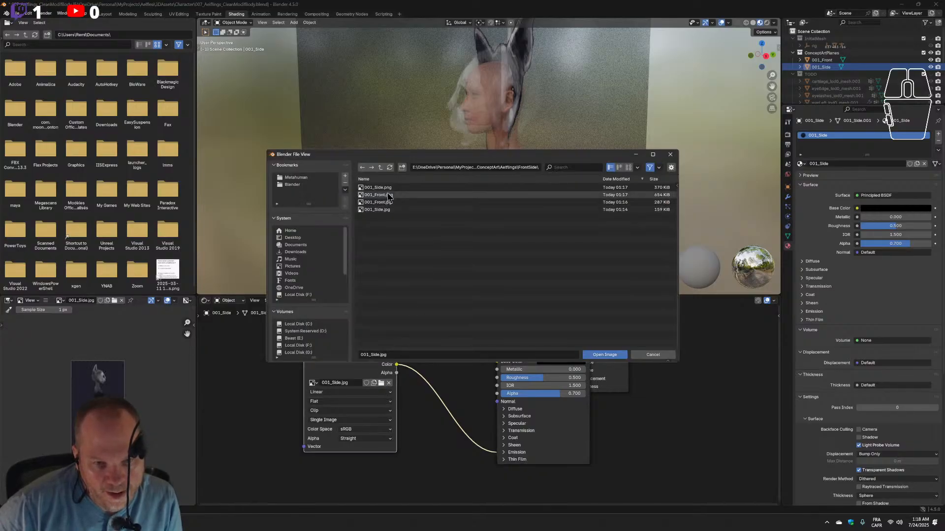
left_click(612, 355)
left_click_drag(397, 373, 498, 394)
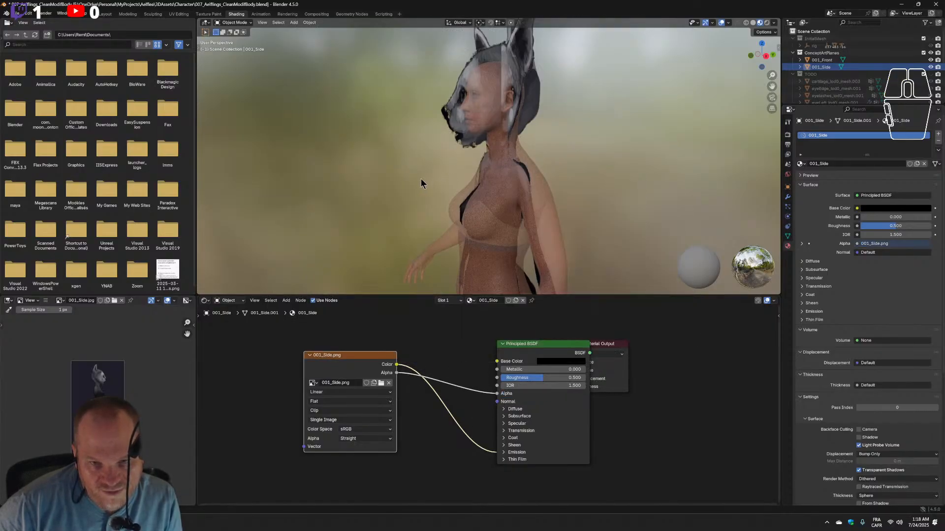
middle_click_drag(421, 184, 497, 216)
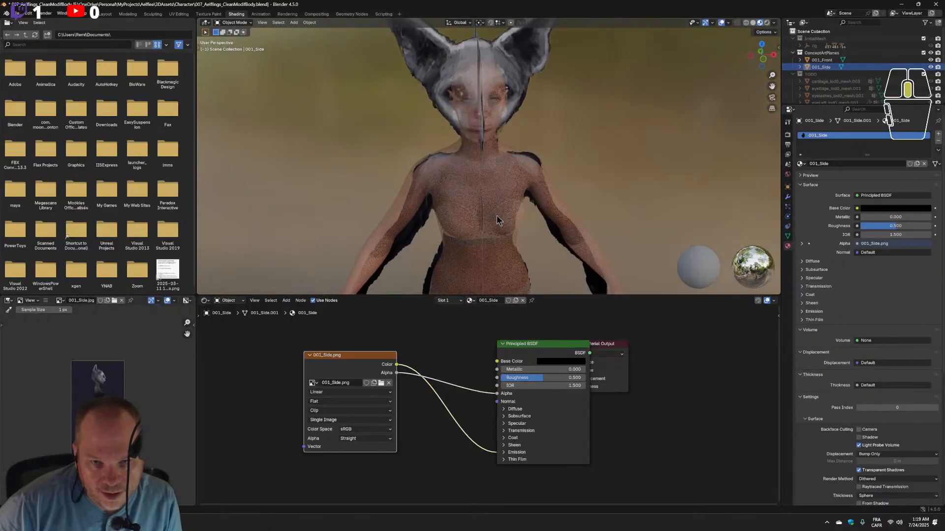
scroll(496, 215, "down", 5)
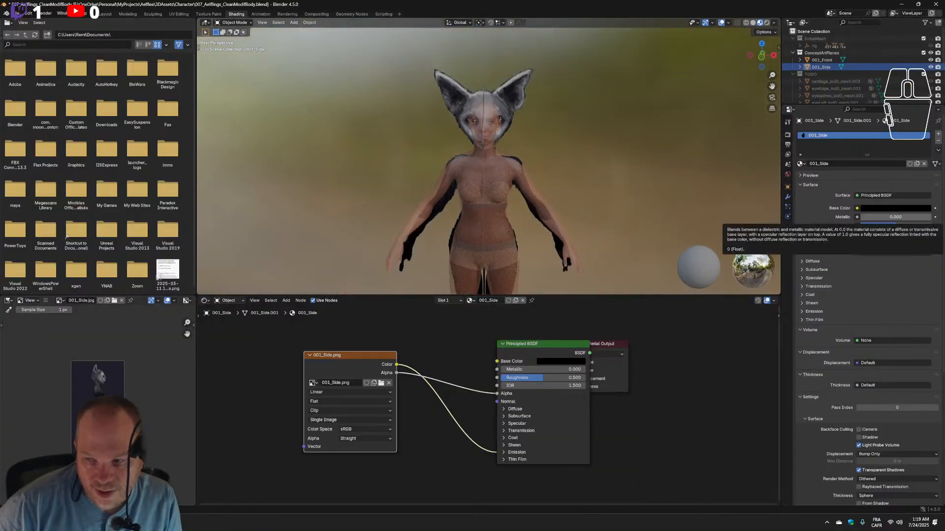